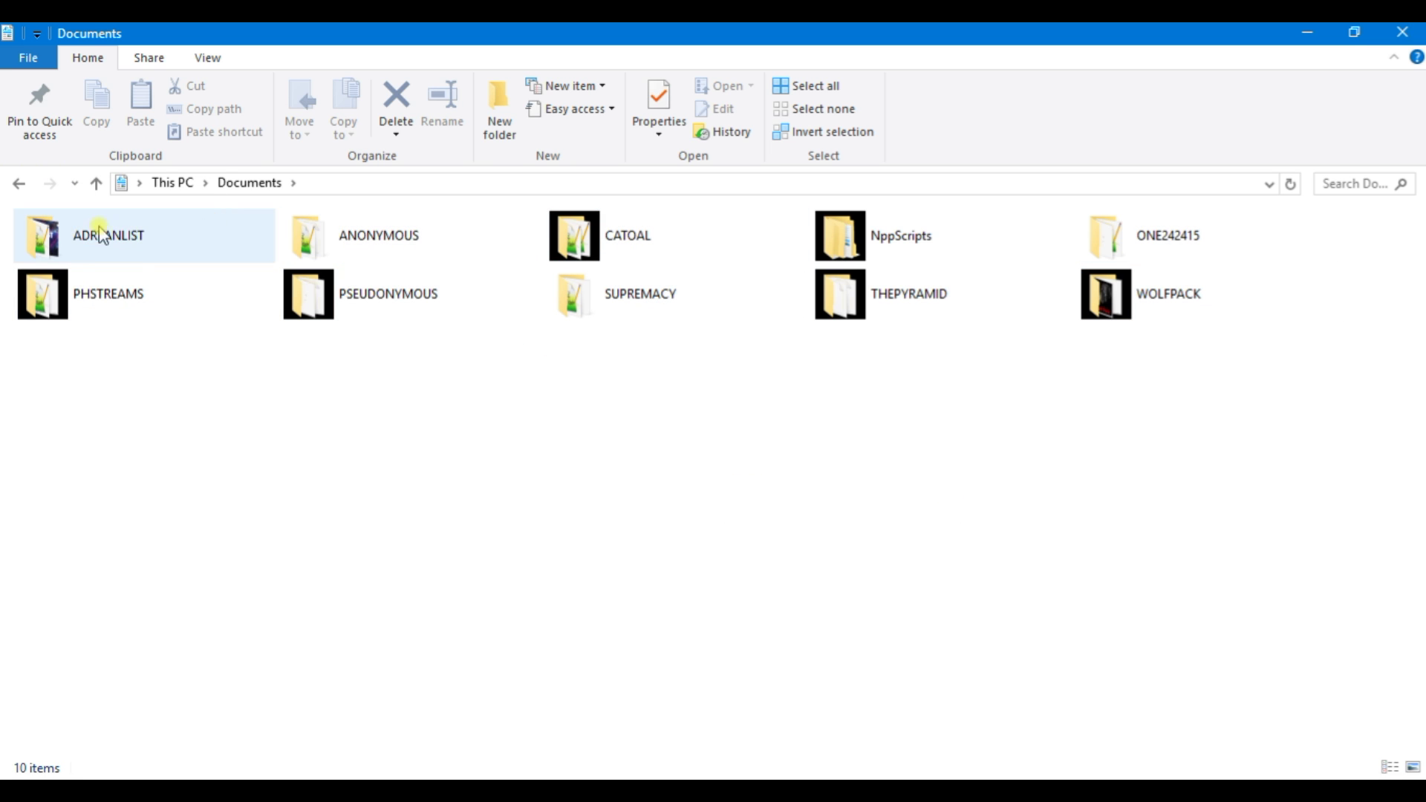
# Open addon.xml from the ADRYANLIST folder in Notepad++, check the pluginsource library file name on line 18, and close the editor.
pyautogui.doubleClick(121, 246)
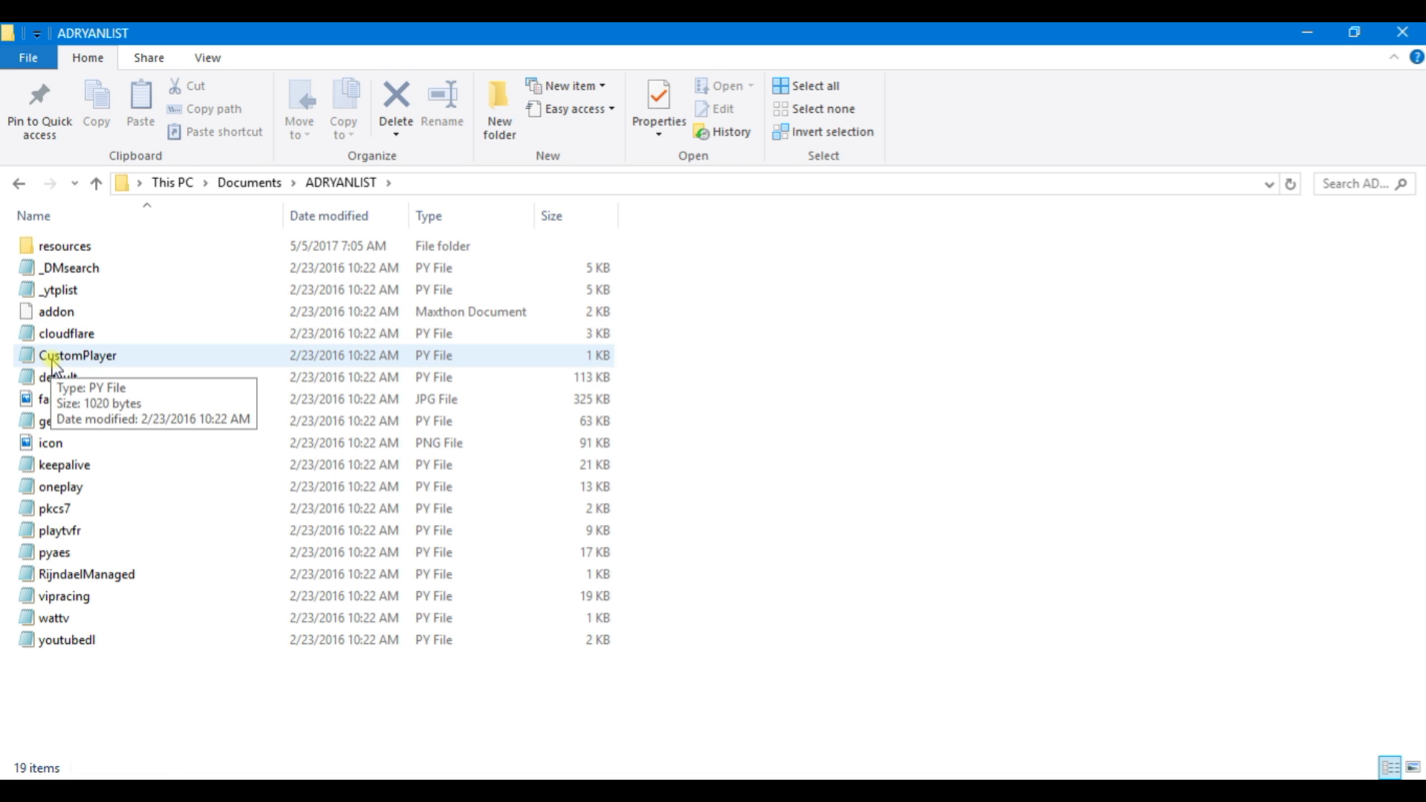
pyautogui.rightClick(56, 312)
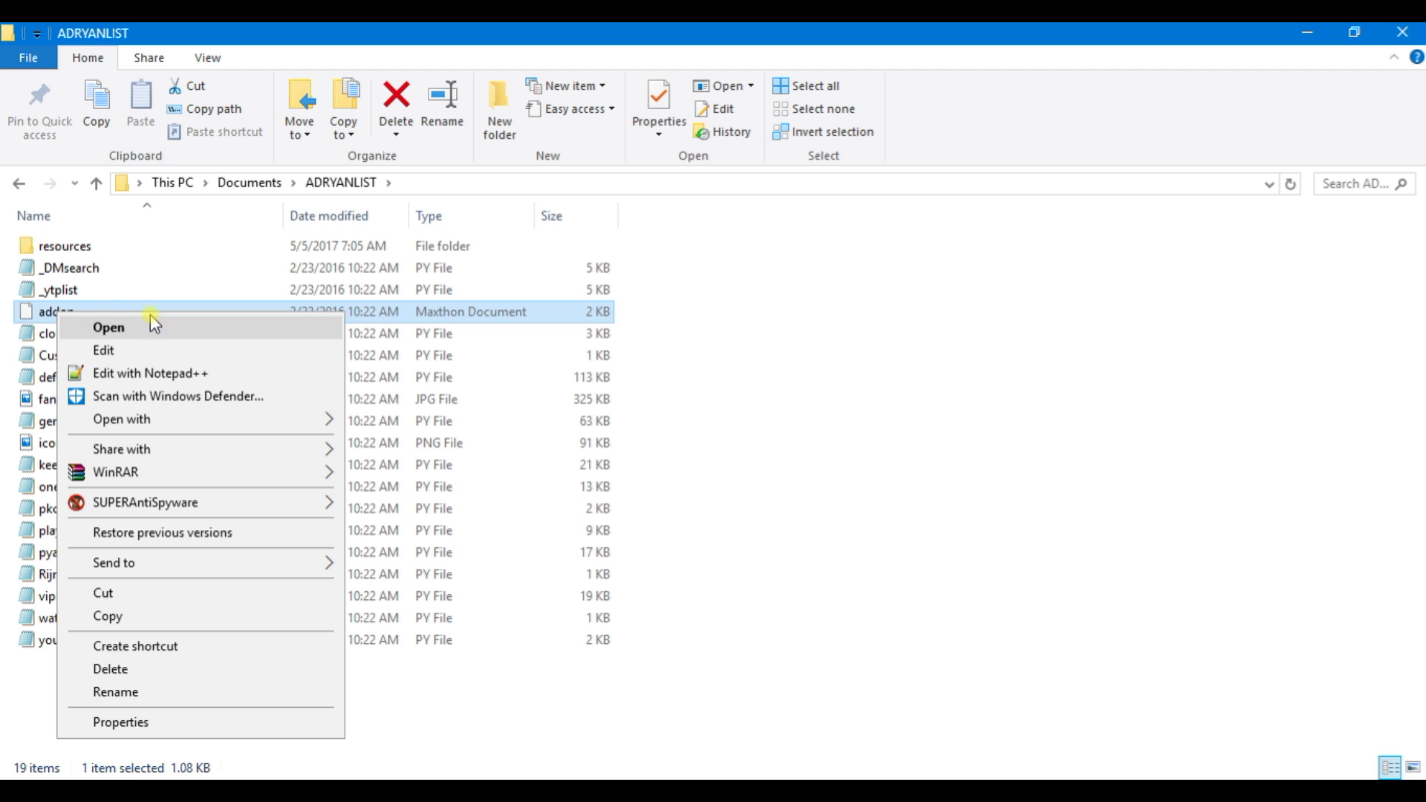
pyautogui.click(165, 372)
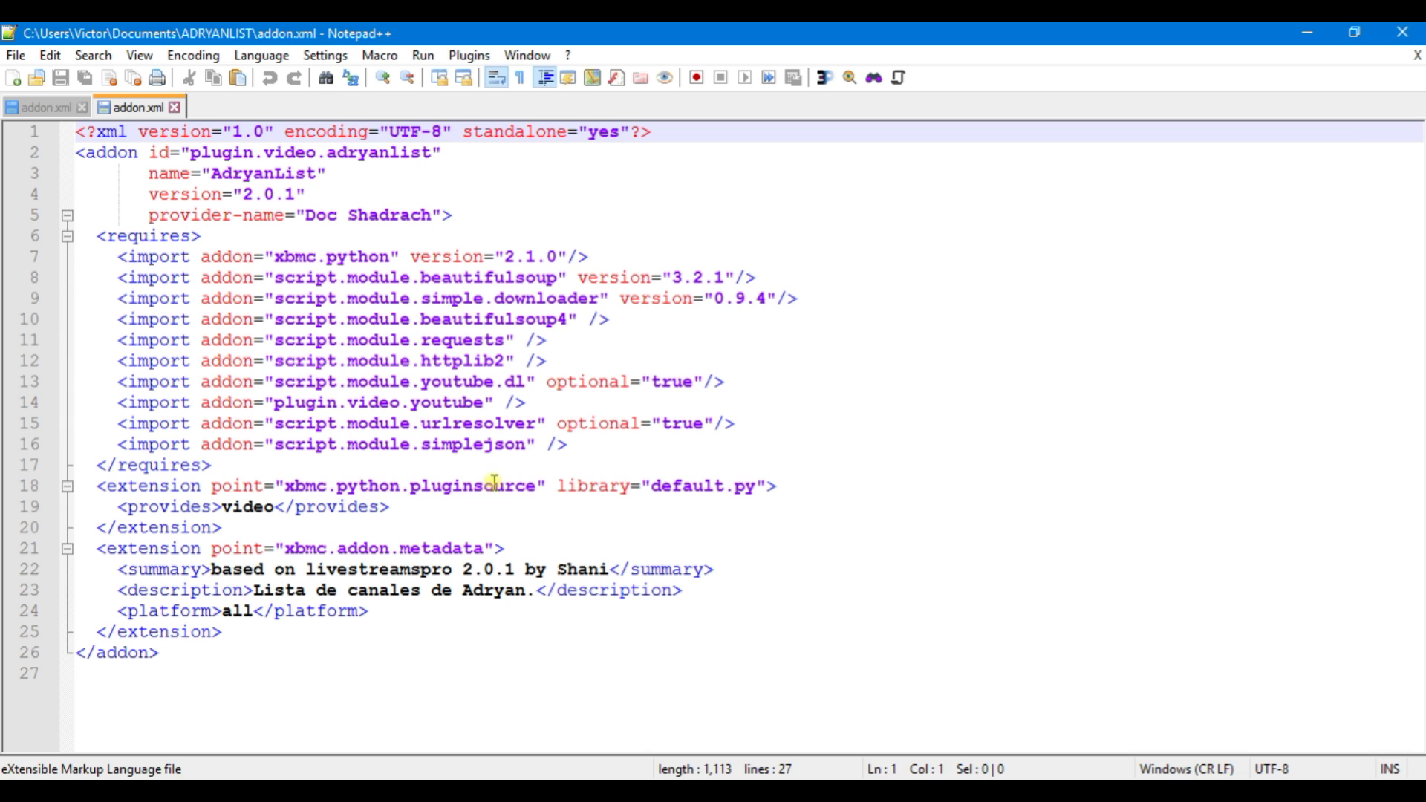
pyautogui.moveTo(558, 486); pyautogui.dragTo(774, 487)
pyautogui.moveTo(652, 487); pyautogui.dragTo(756, 490)
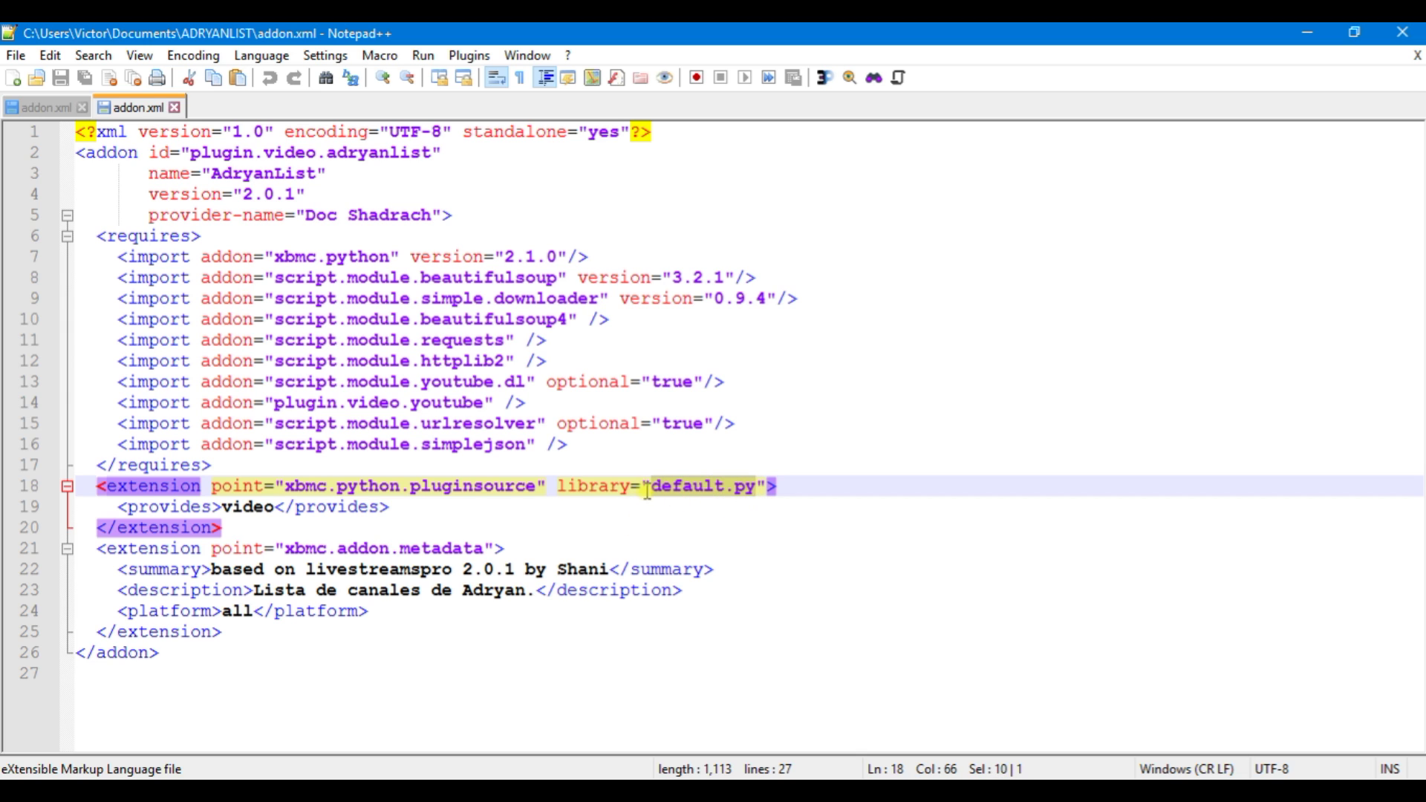
pyautogui.click(1404, 34)
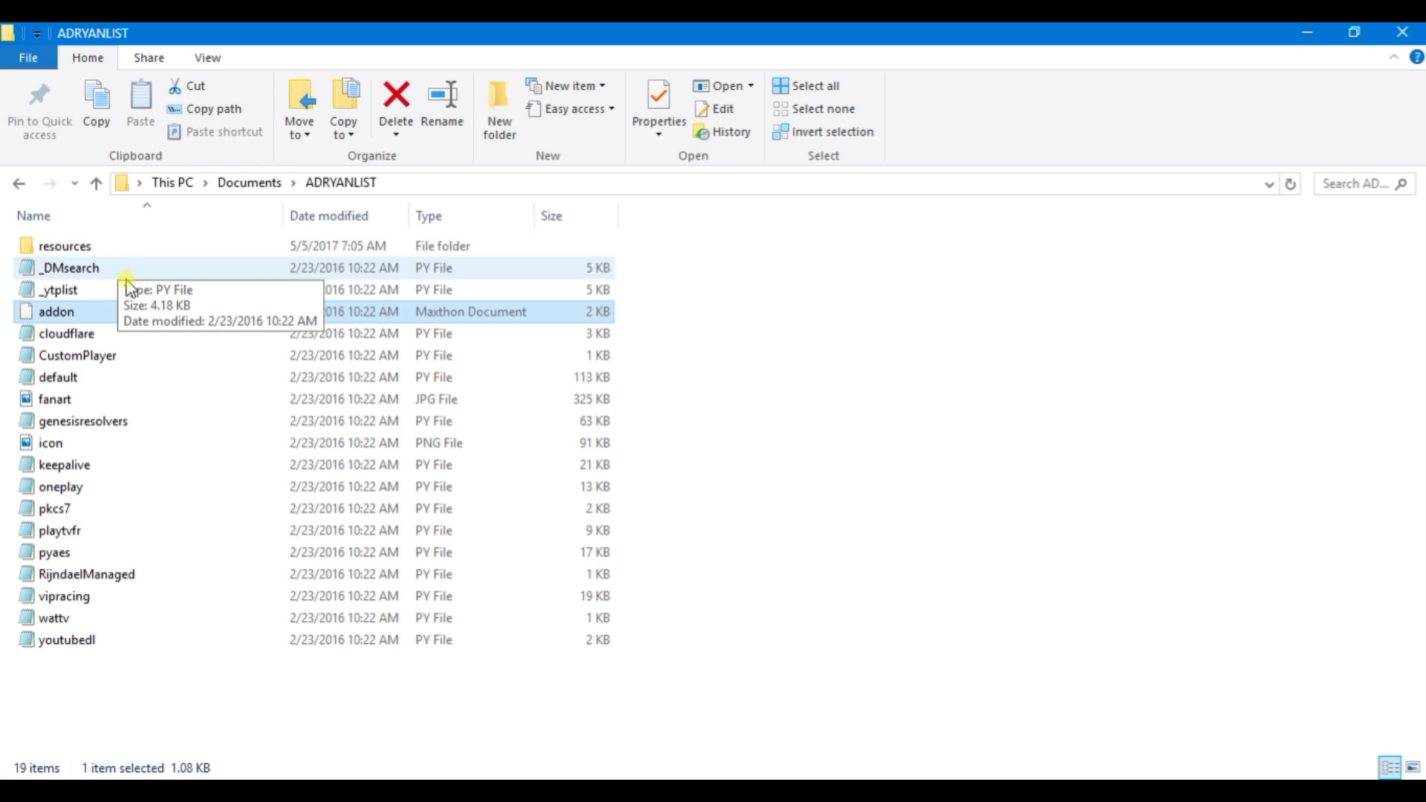
# Open default.py from the ADRYANLIST folder in Notepad++ and locate the SOURCES definition.
pyautogui.rightClick(65, 381)
pyautogui.click(180, 413)
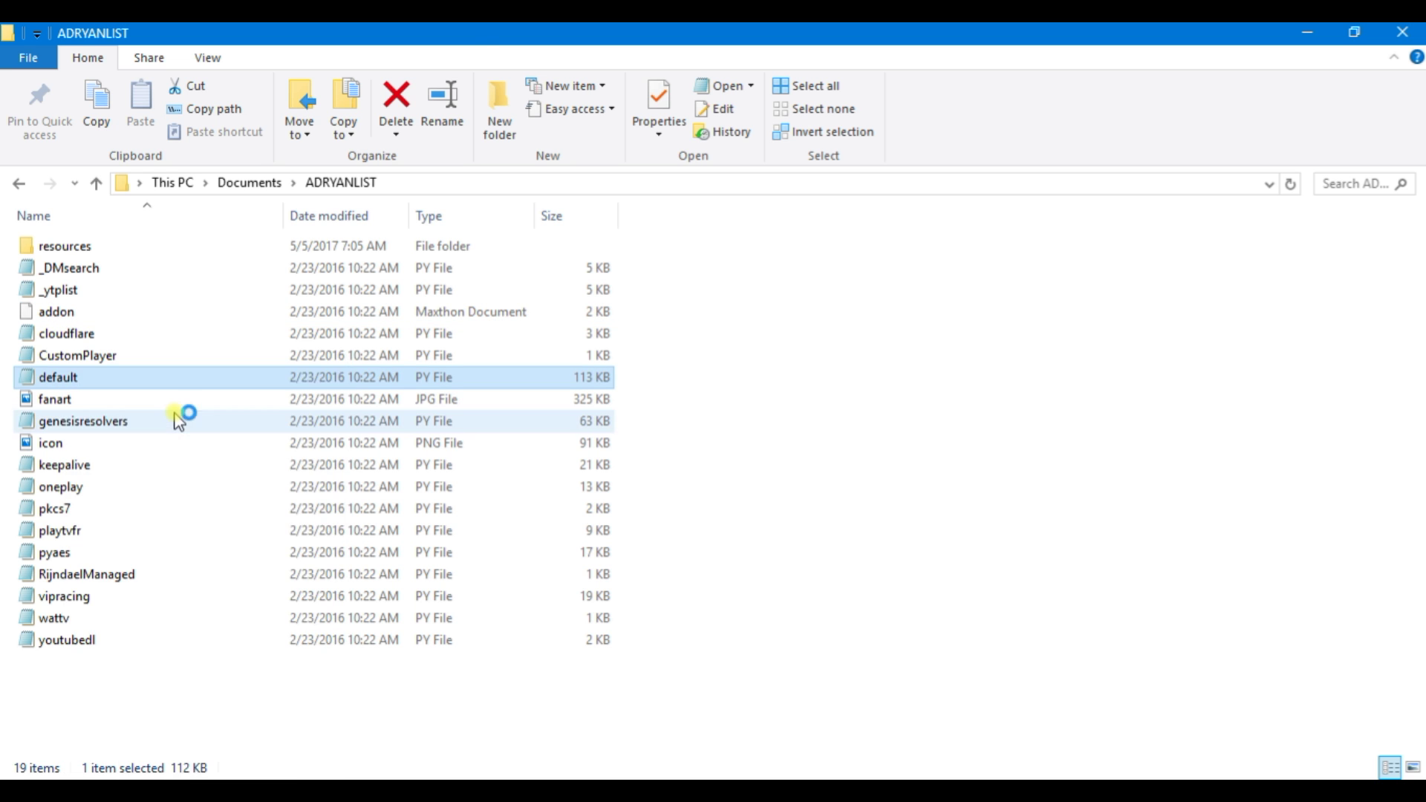
pyautogui.scroll(-3, 507, 248)
pyautogui.scroll(-5, 508, 250)
pyautogui.scroll(-7, 508, 250)
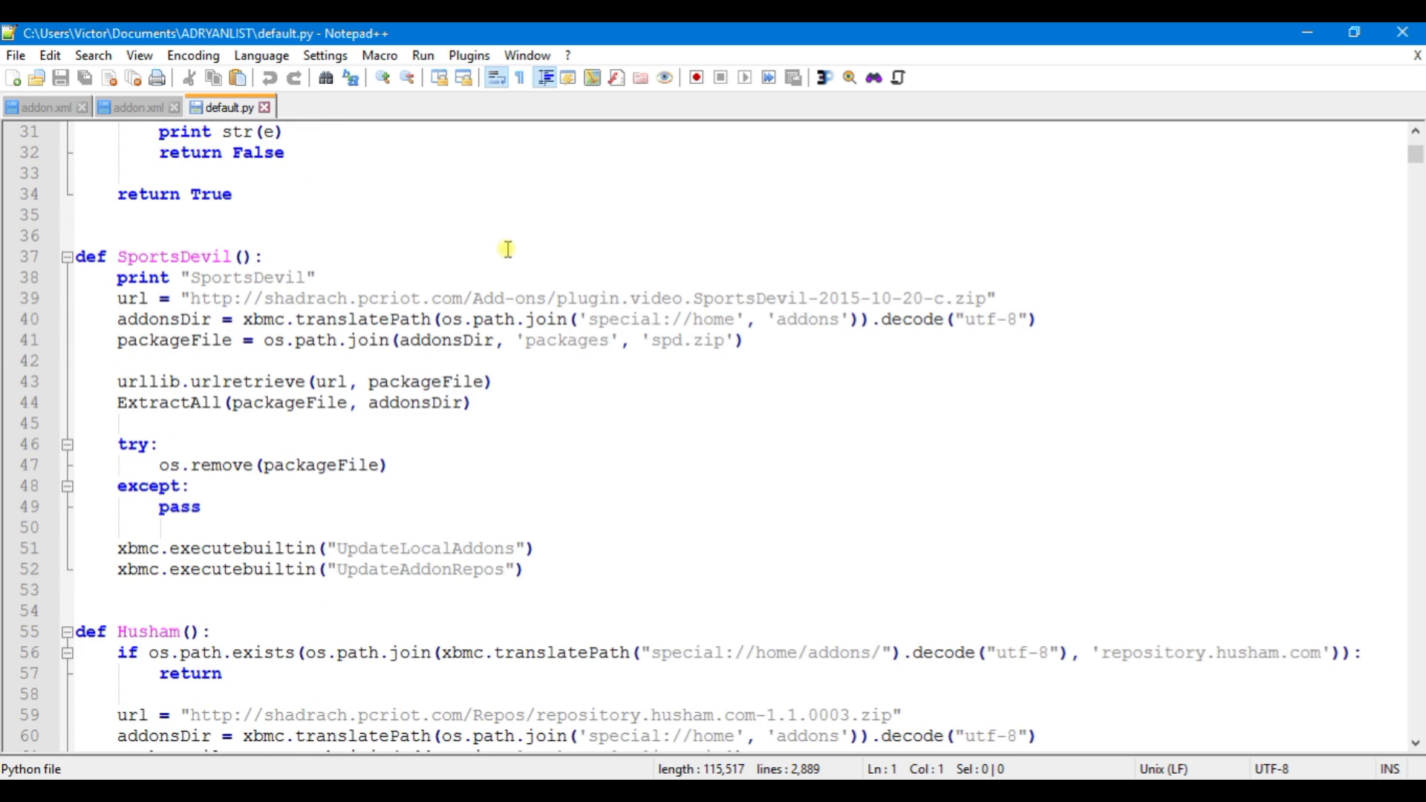
pyautogui.scroll(-5, 508, 249)
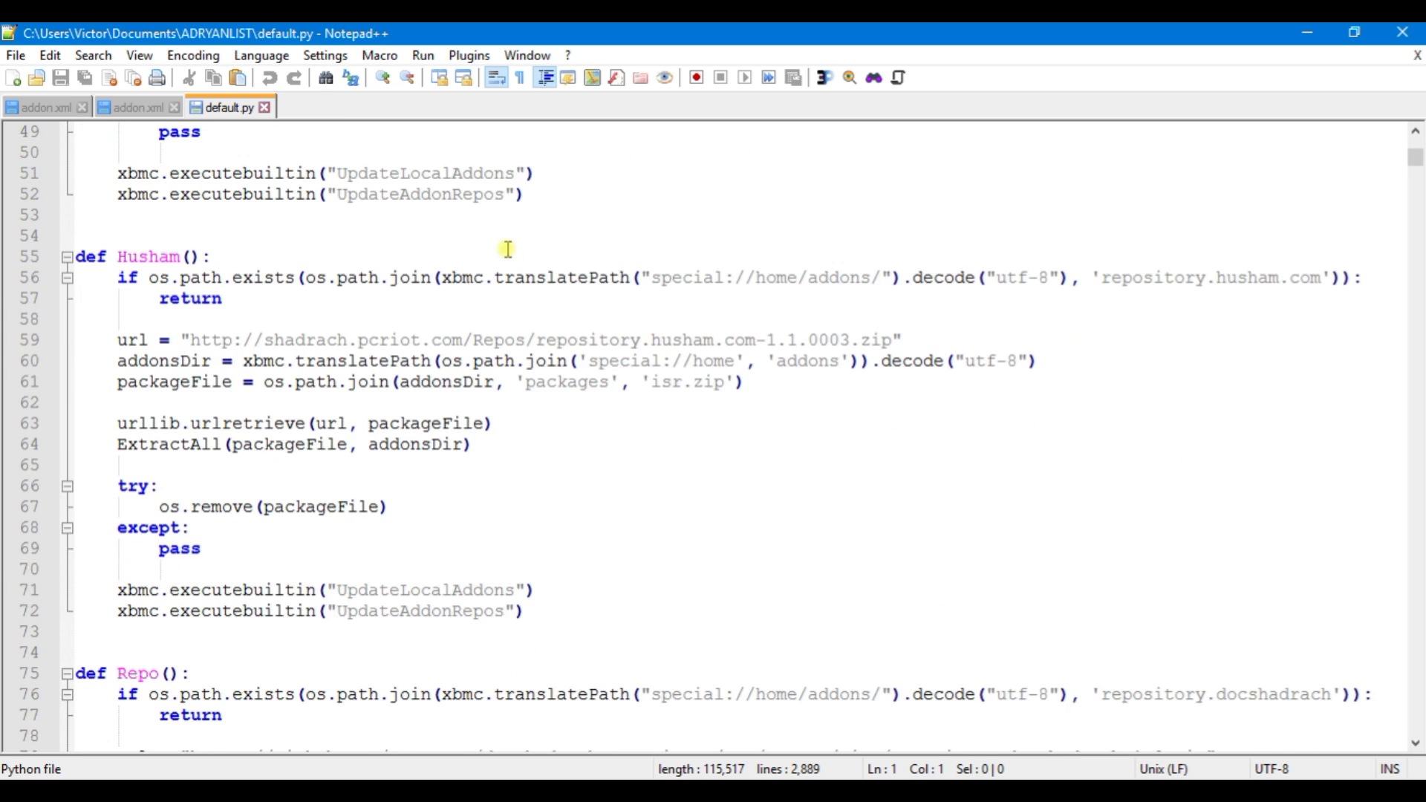
pyautogui.scroll(-7, 508, 249)
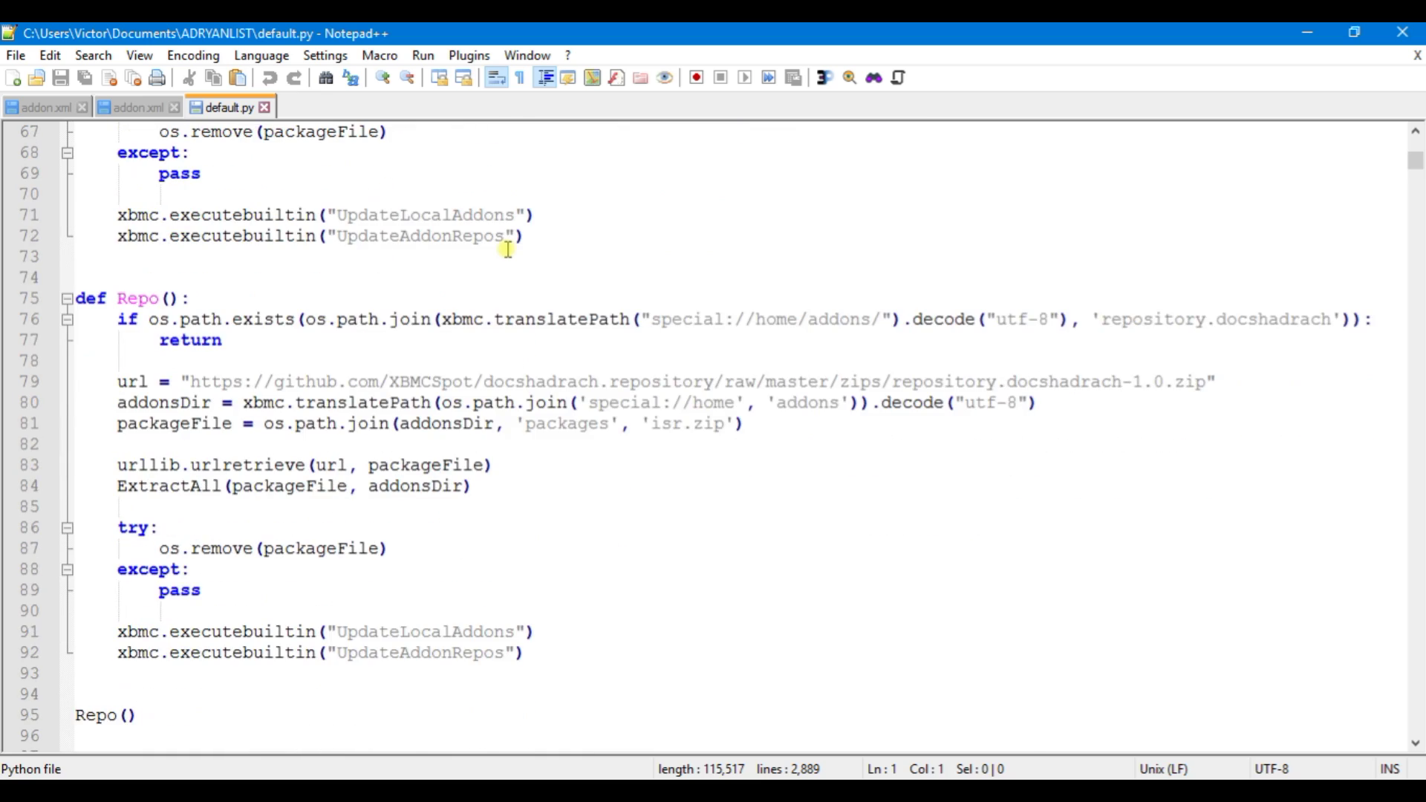
pyautogui.scroll(-7, 508, 250)
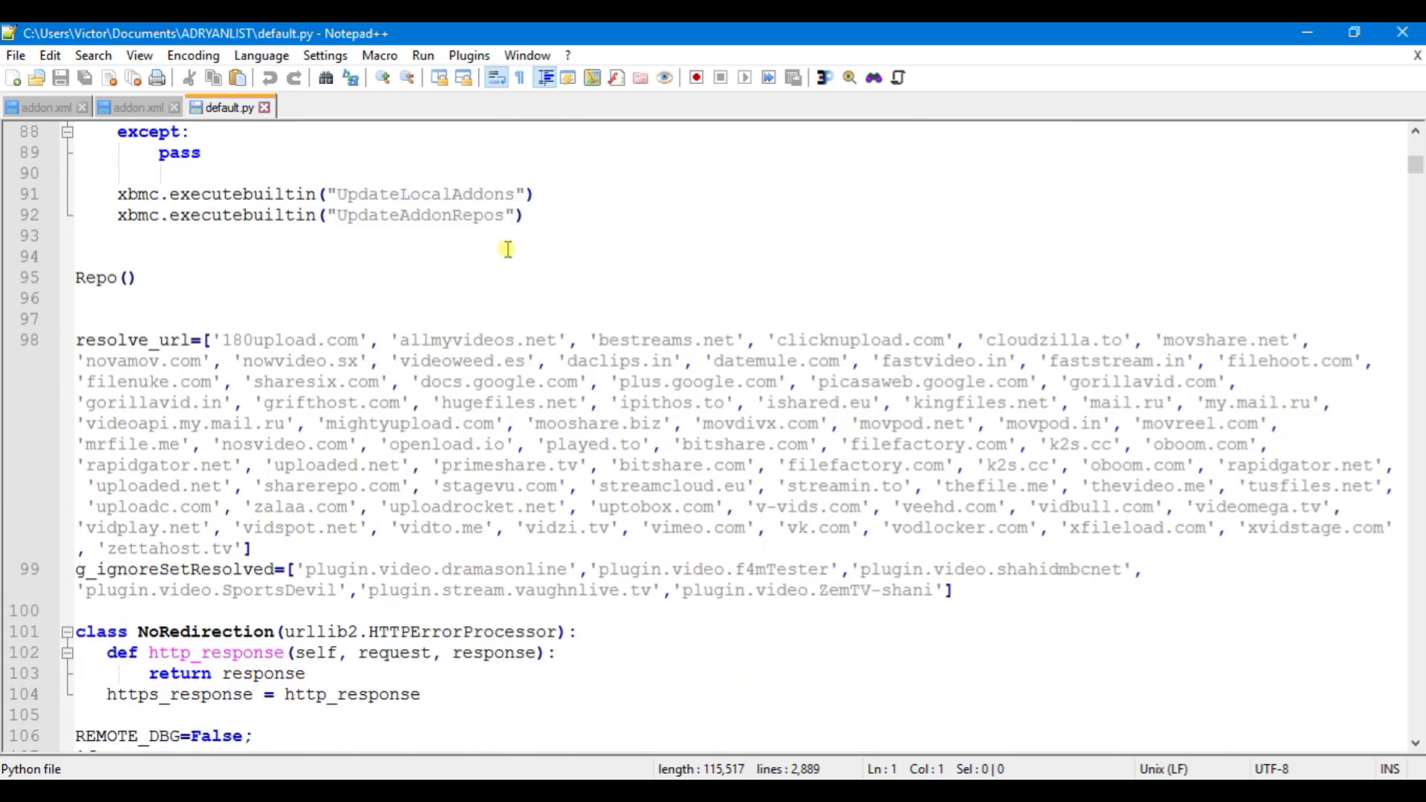
pyautogui.scroll(-8, 508, 250)
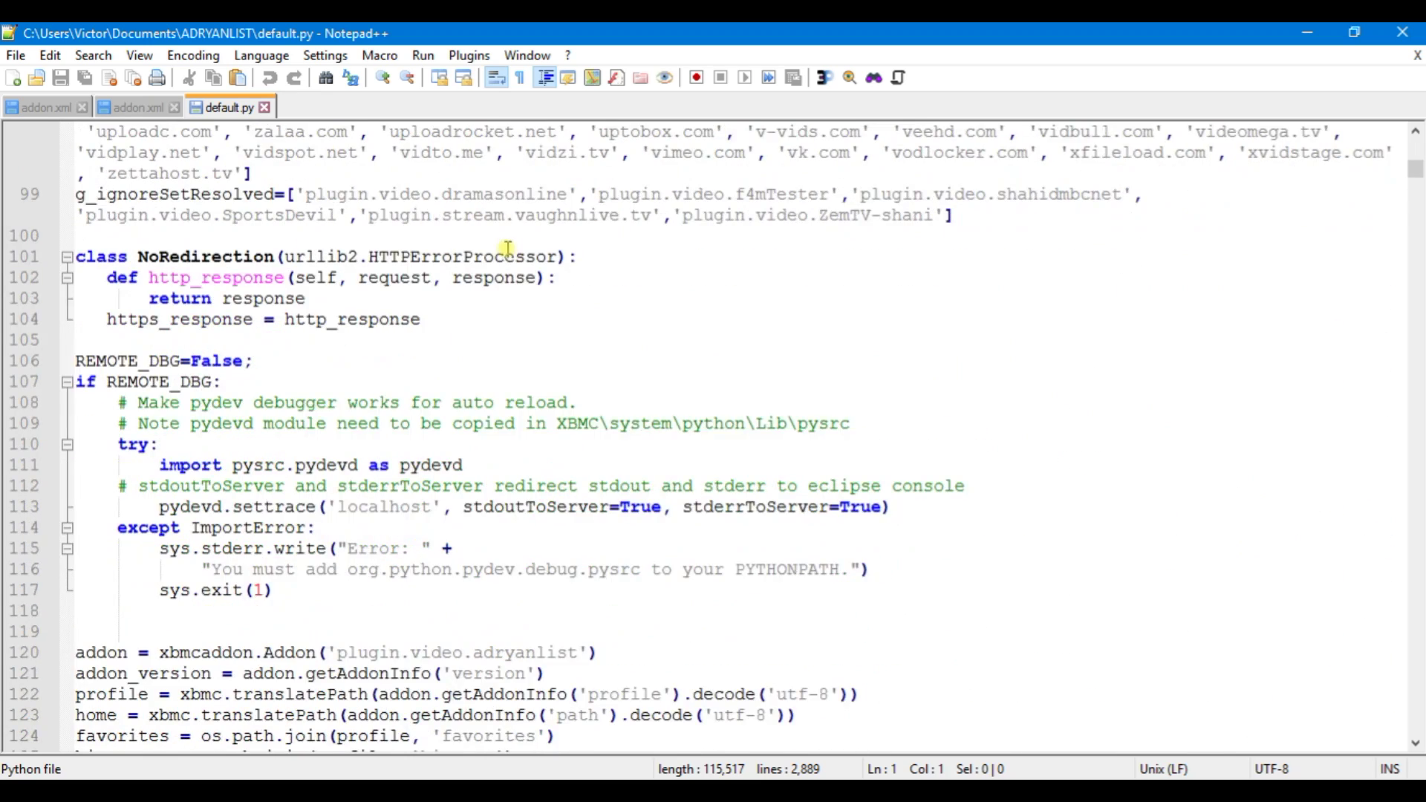
pyautogui.scroll(-1, 508, 249)
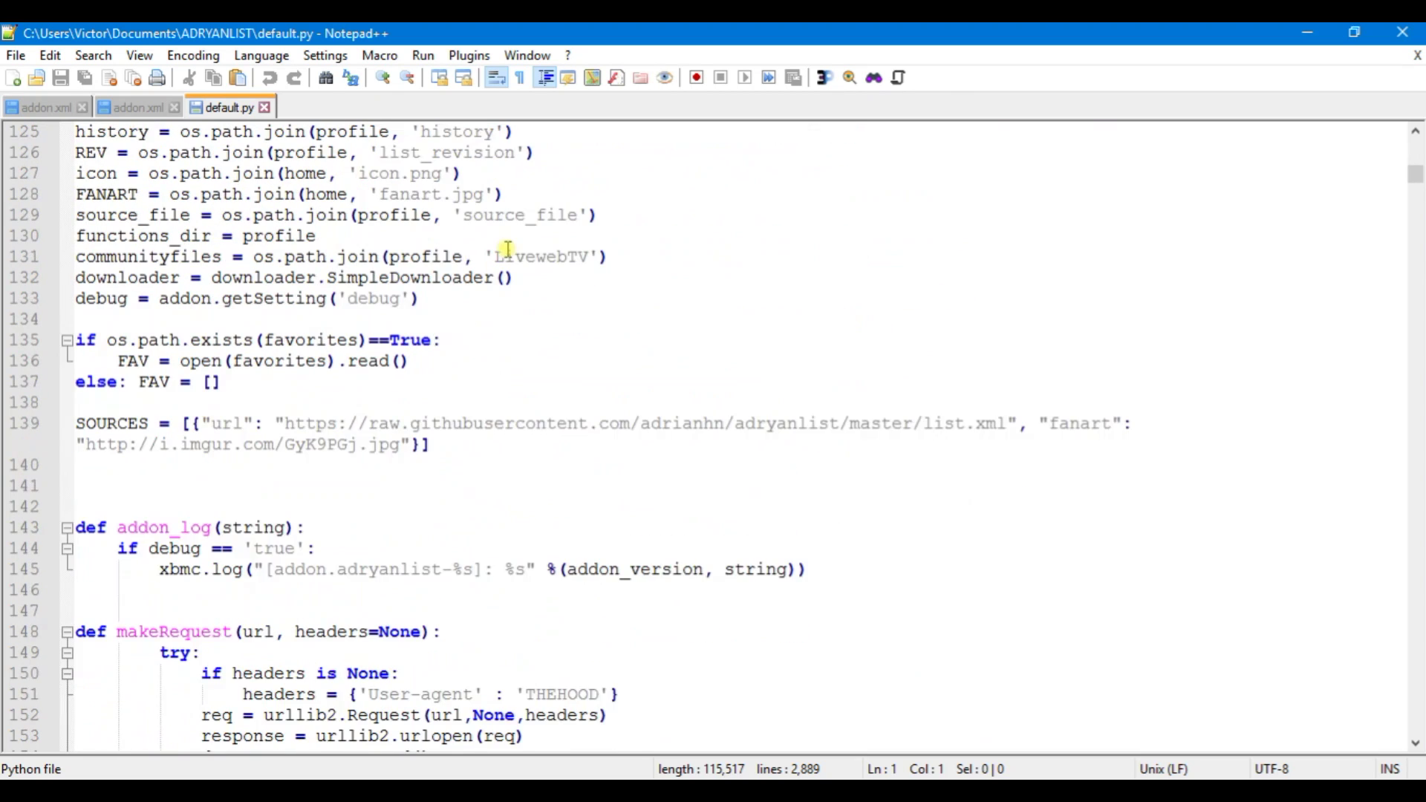
pyautogui.moveTo(80, 428); pyautogui.dragTo(183, 422)
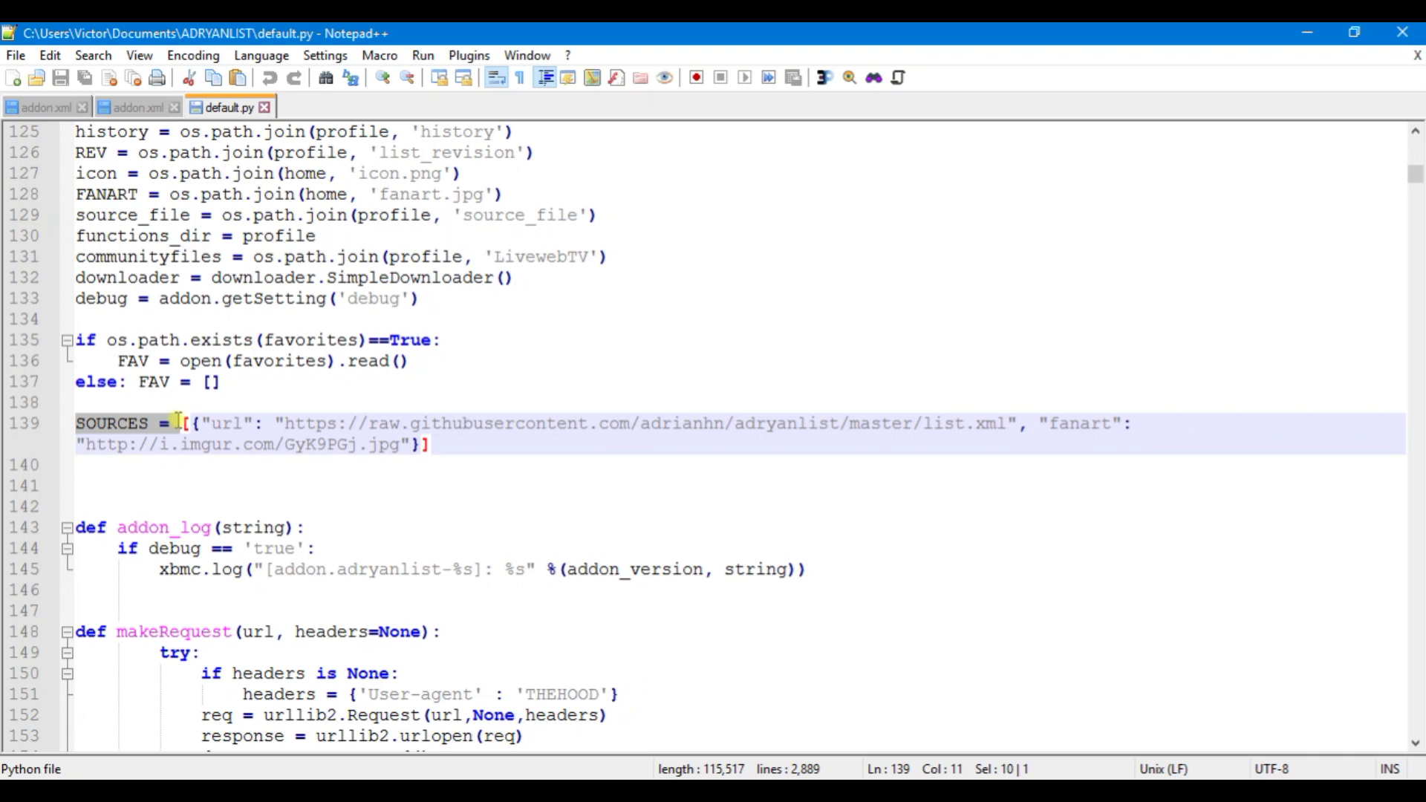
pyautogui.click(344, 379)
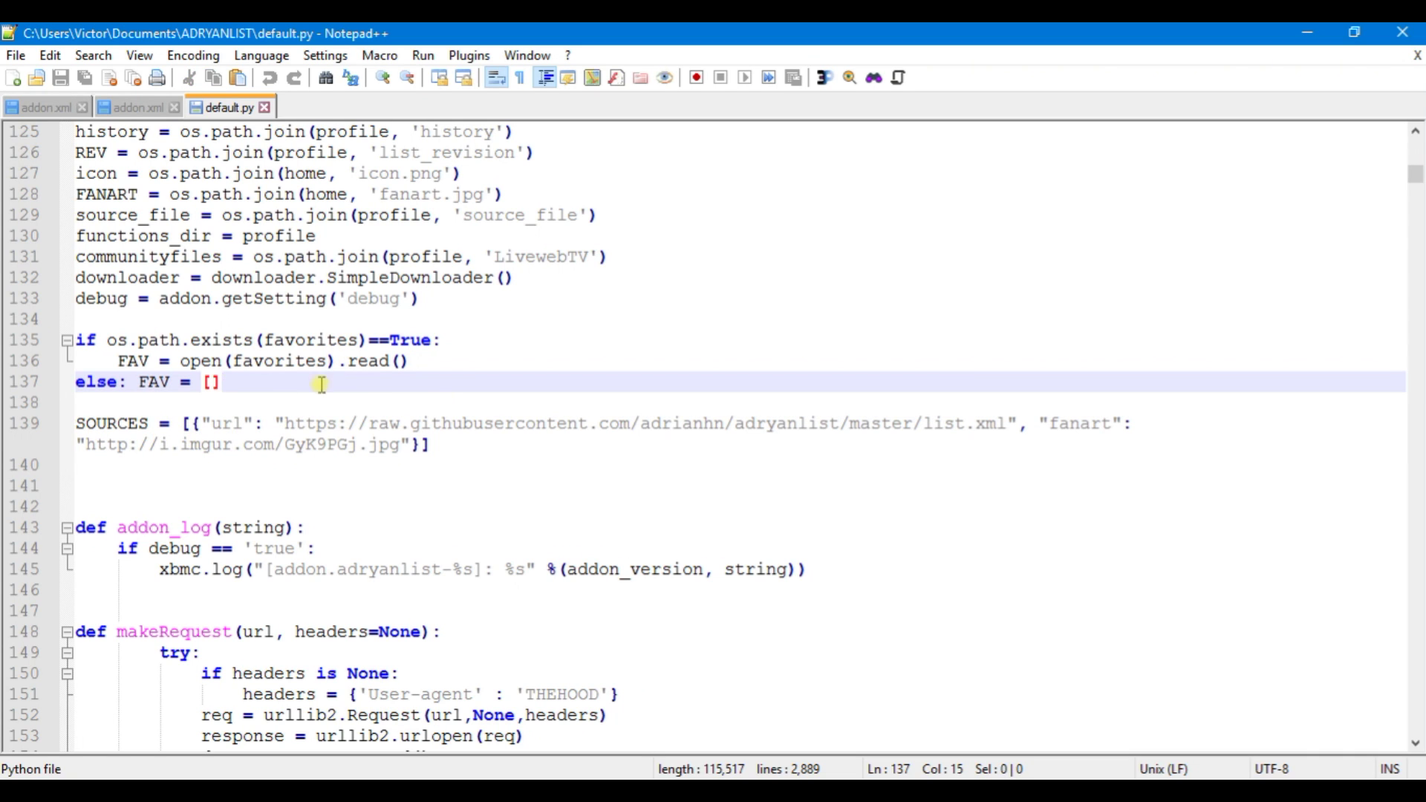
# Copy the list.xml URL from the SOURCES line and load it in Chrome.
pyautogui.moveTo(287, 427); pyautogui.dragTo(1010, 421)
pyautogui.rightClick(937, 427)
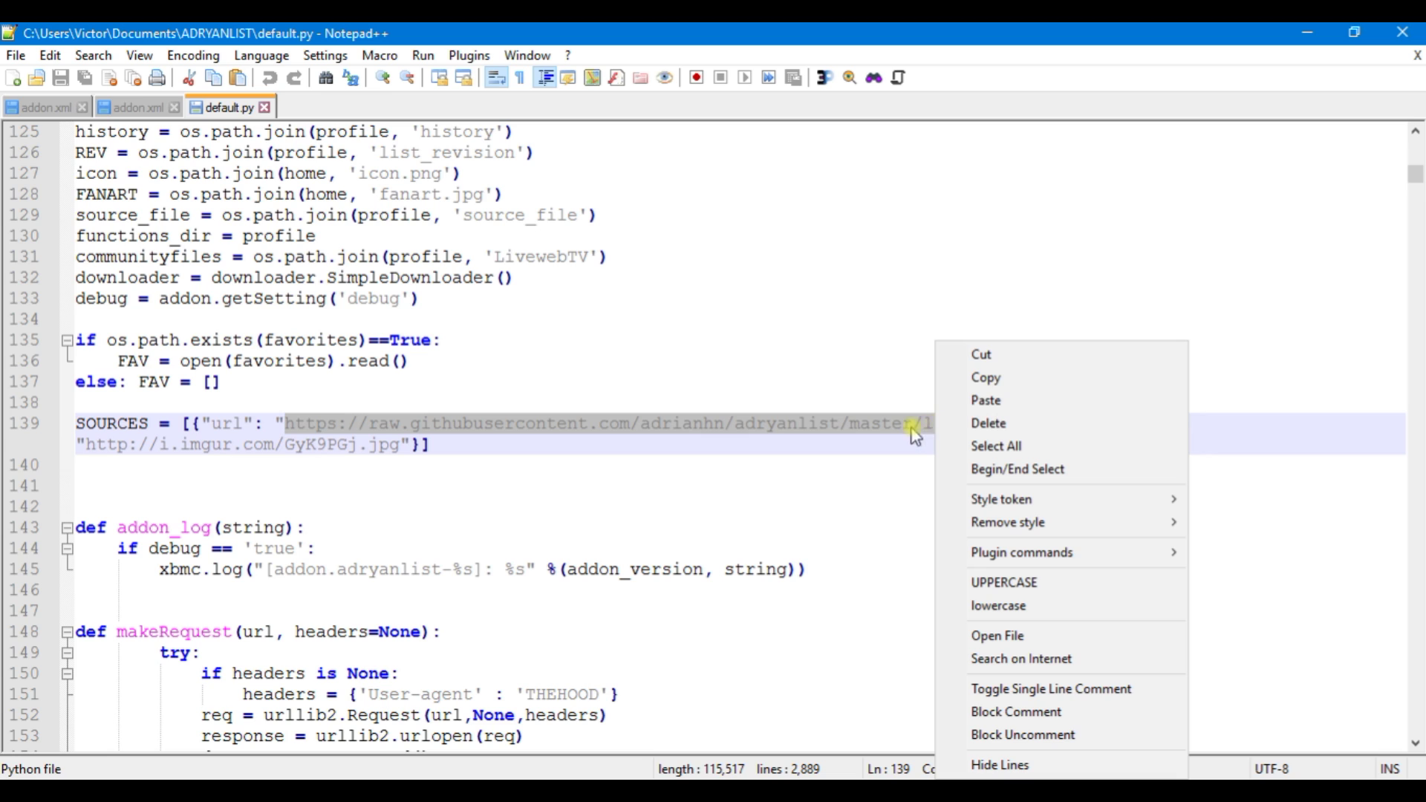
pyautogui.click(981, 384)
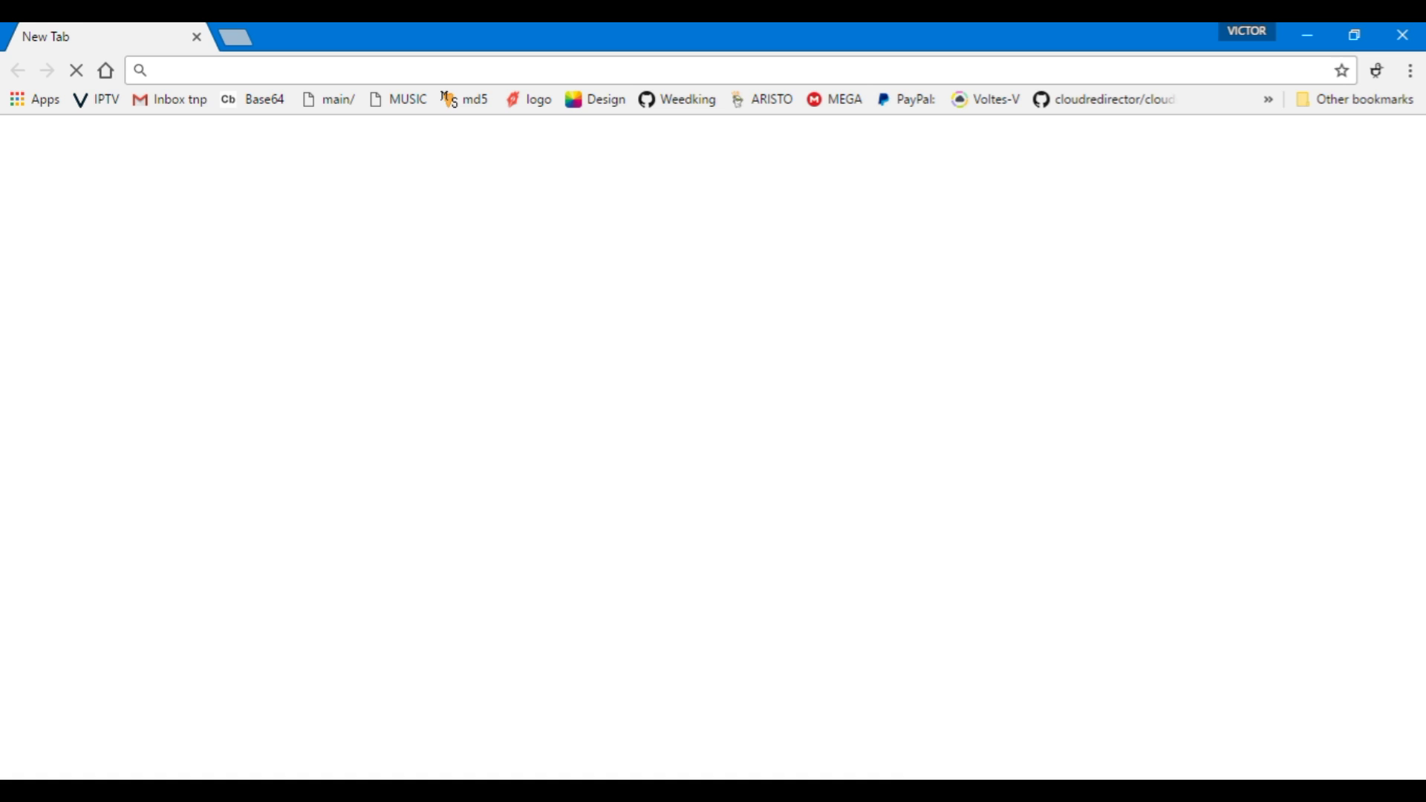
pyautogui.rightClick(431, 61)
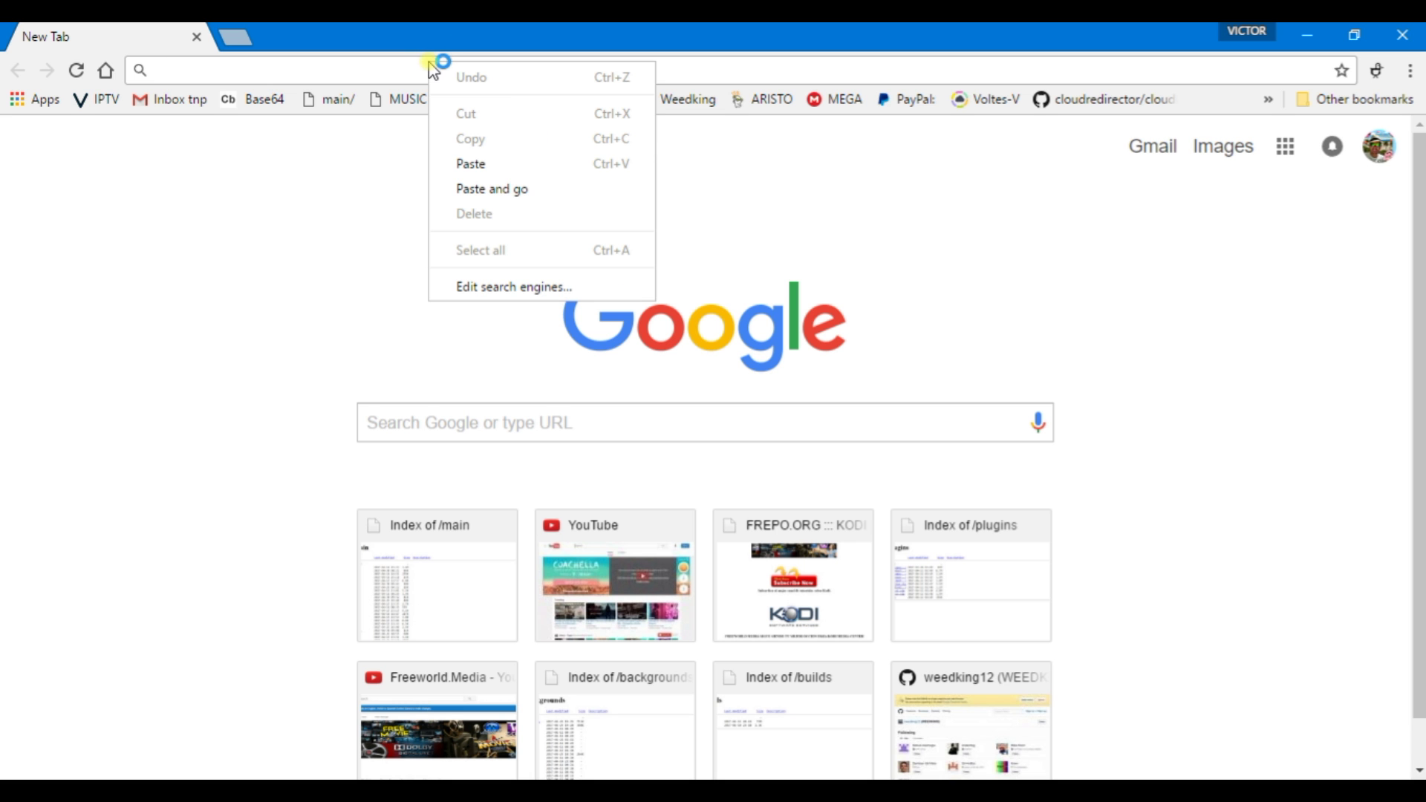
pyautogui.click(500, 189)
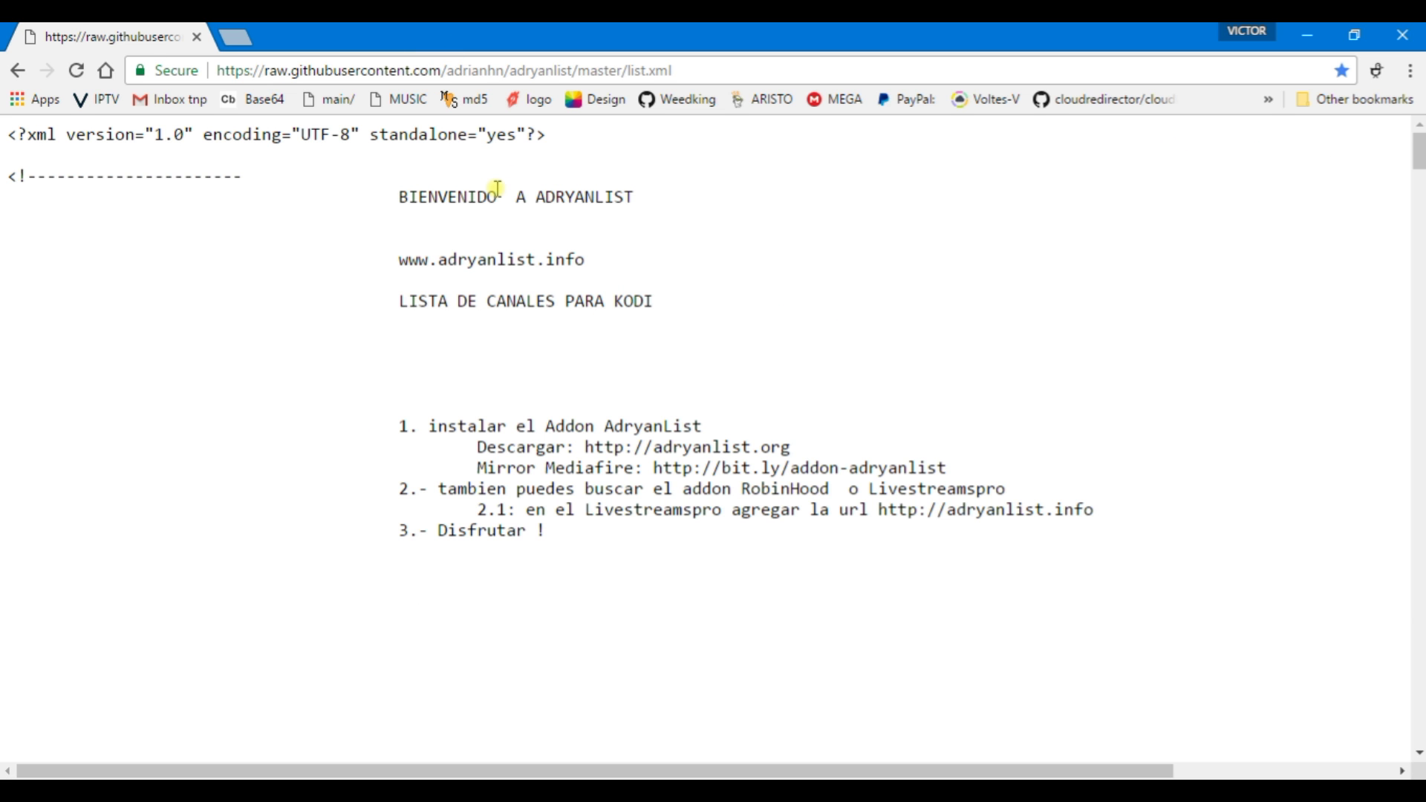
# Look through the list.xml items for the Peliculas entry and highlight its title.
pyautogui.scroll(-15, 752, 269)
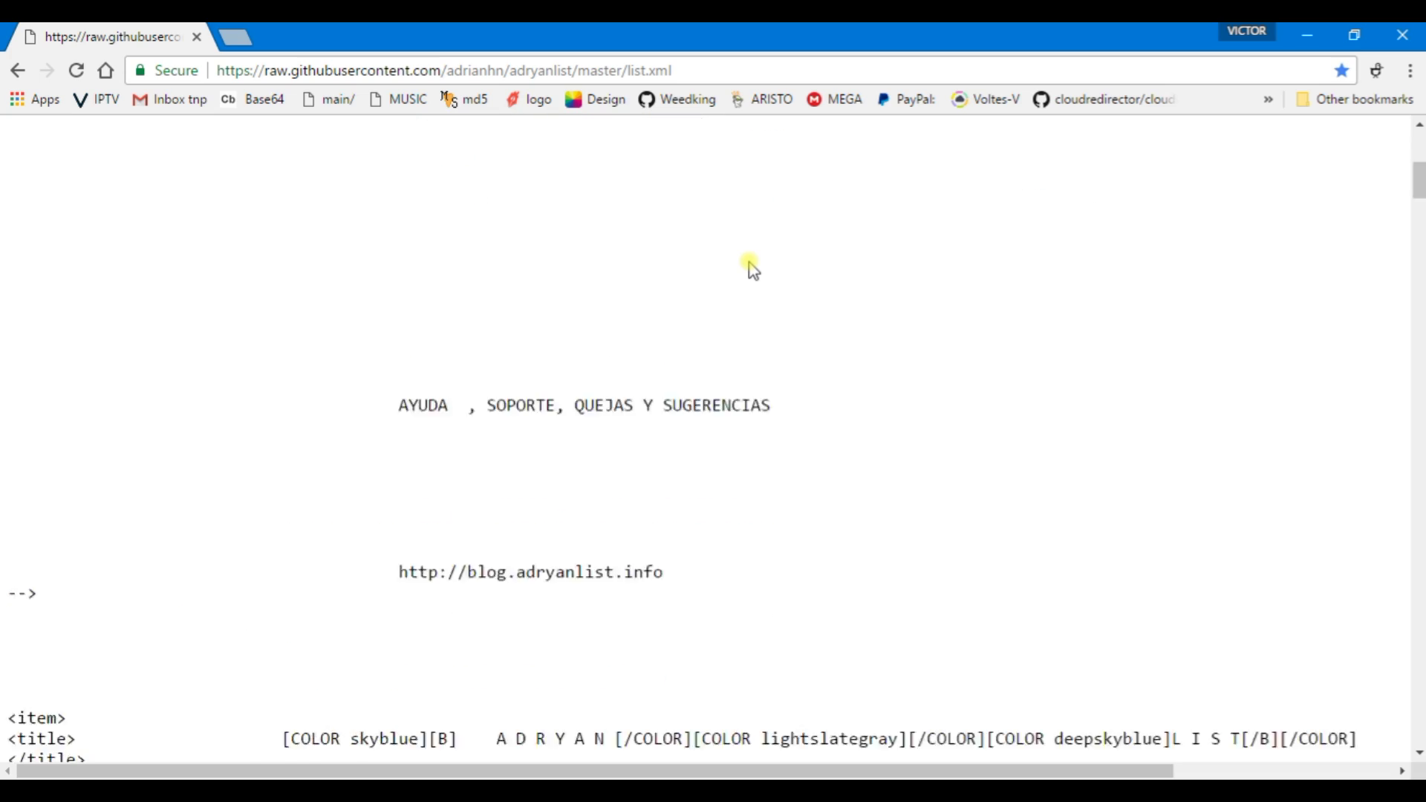
pyautogui.scroll(-15, 751, 269)
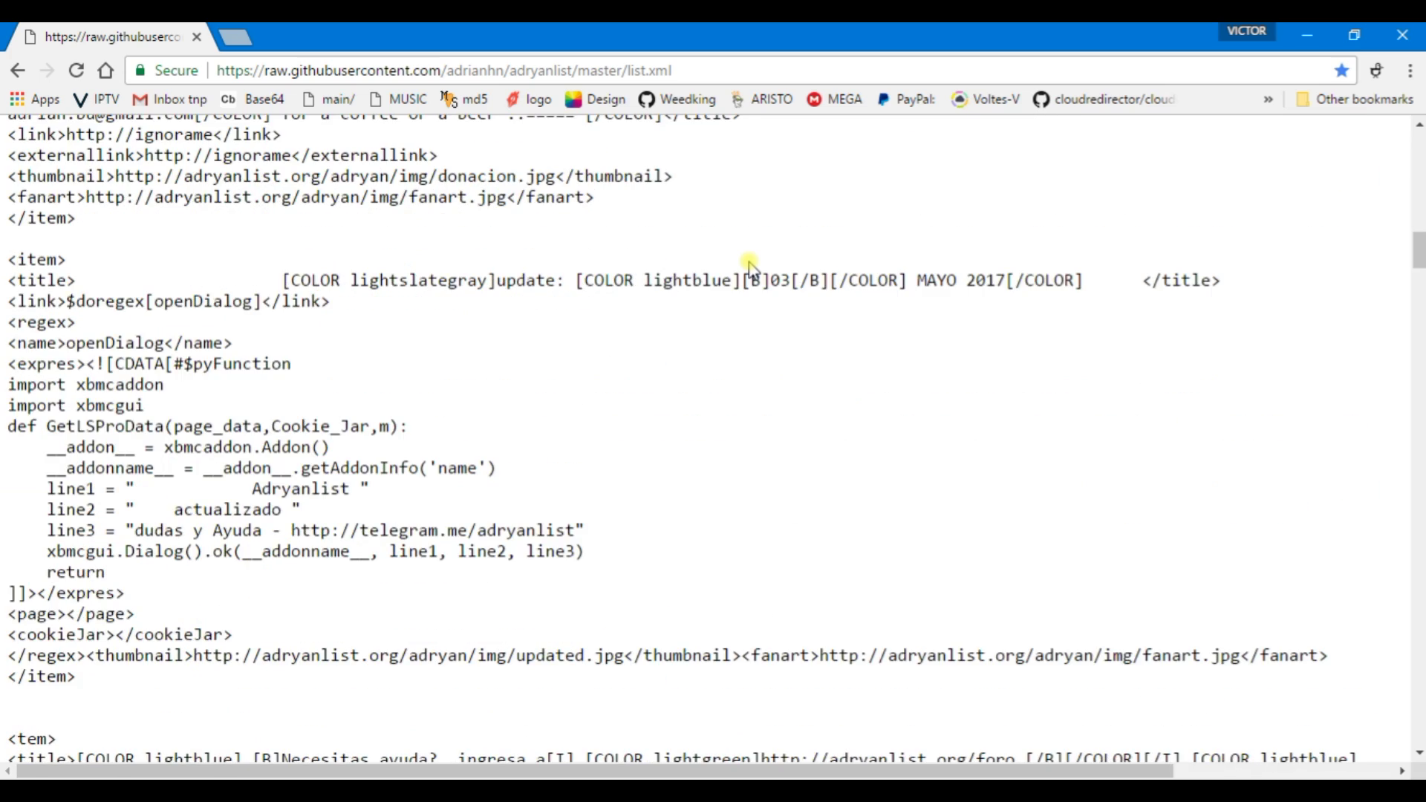
pyautogui.scroll(-12, 752, 269)
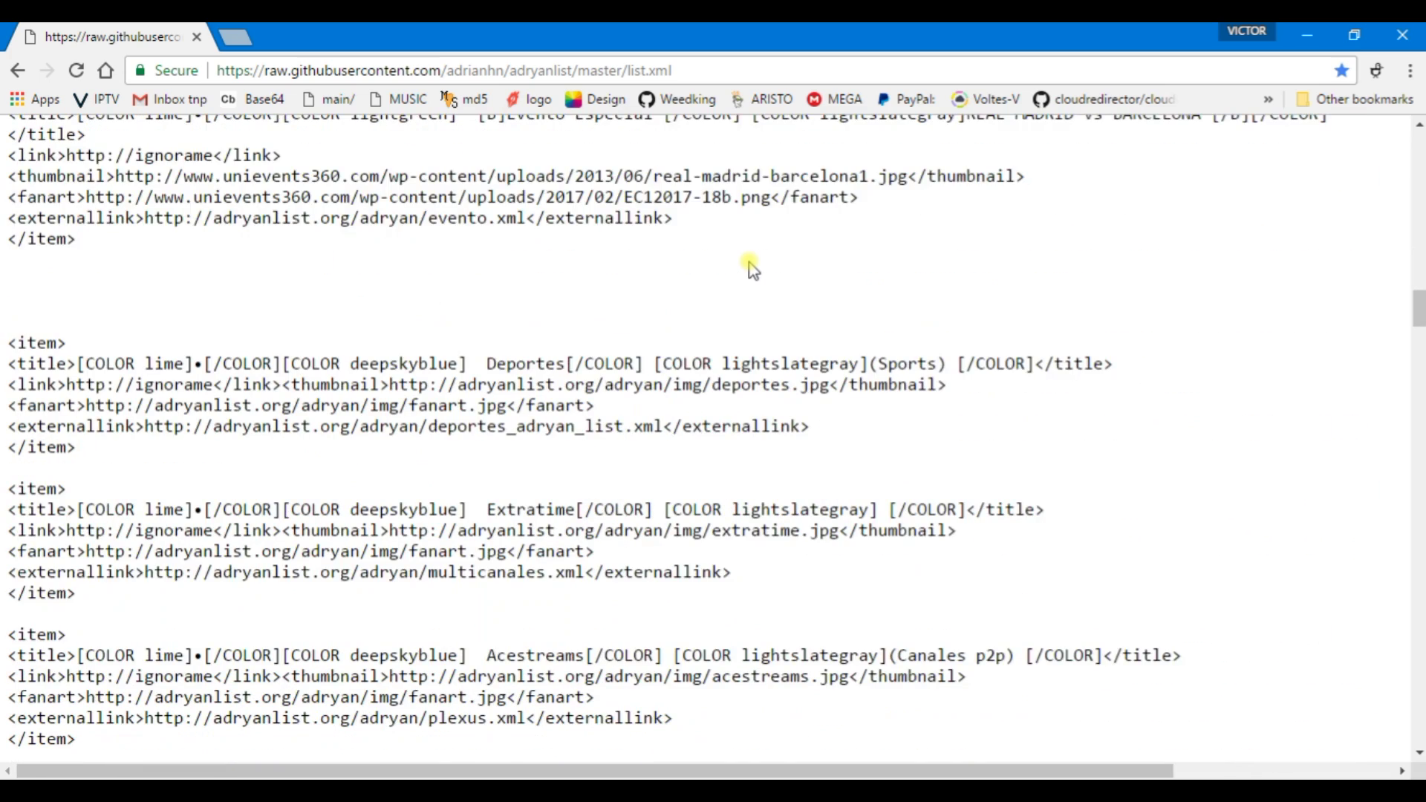
pyautogui.scroll(-2, 752, 269)
pyautogui.scroll(-4, 561, 372)
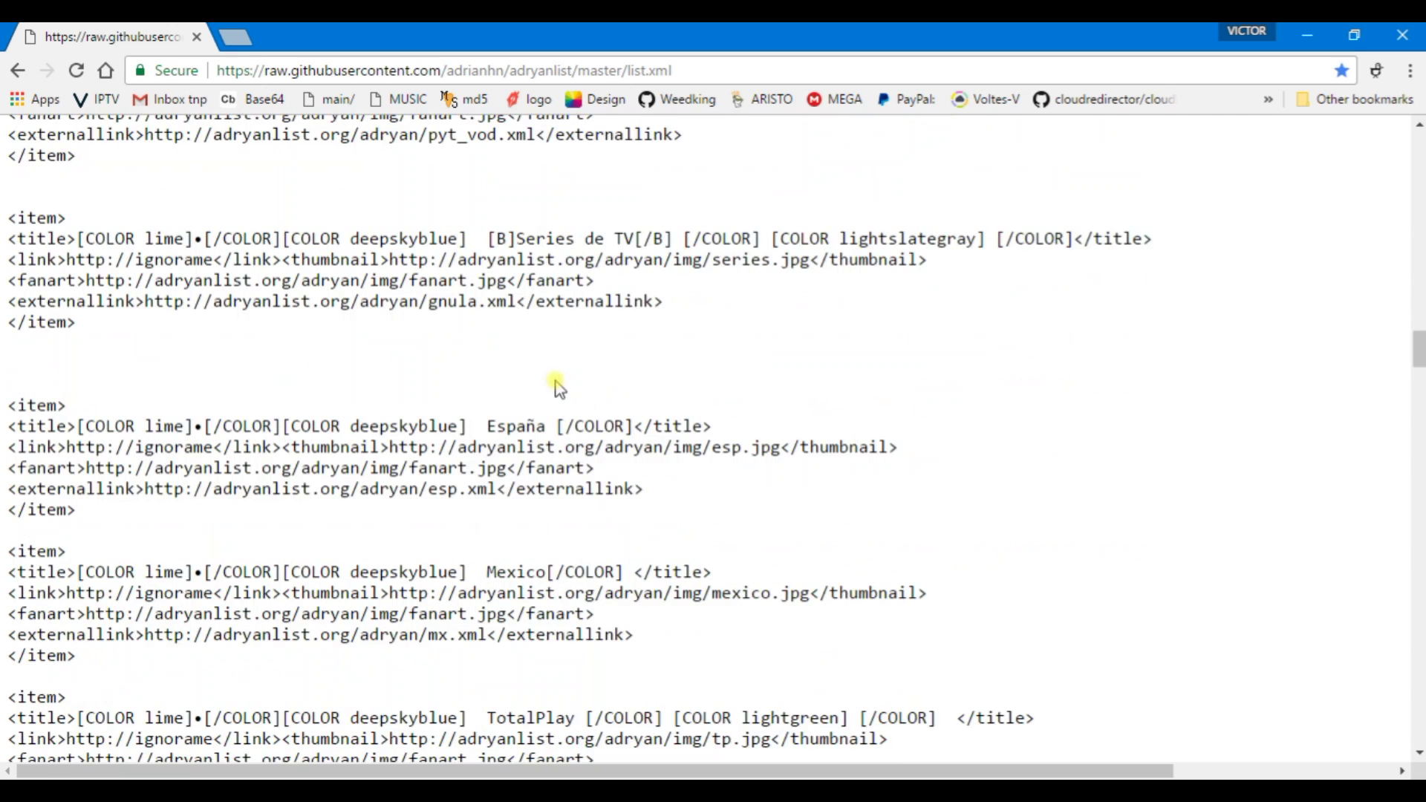
pyautogui.scroll(3, 628, 347)
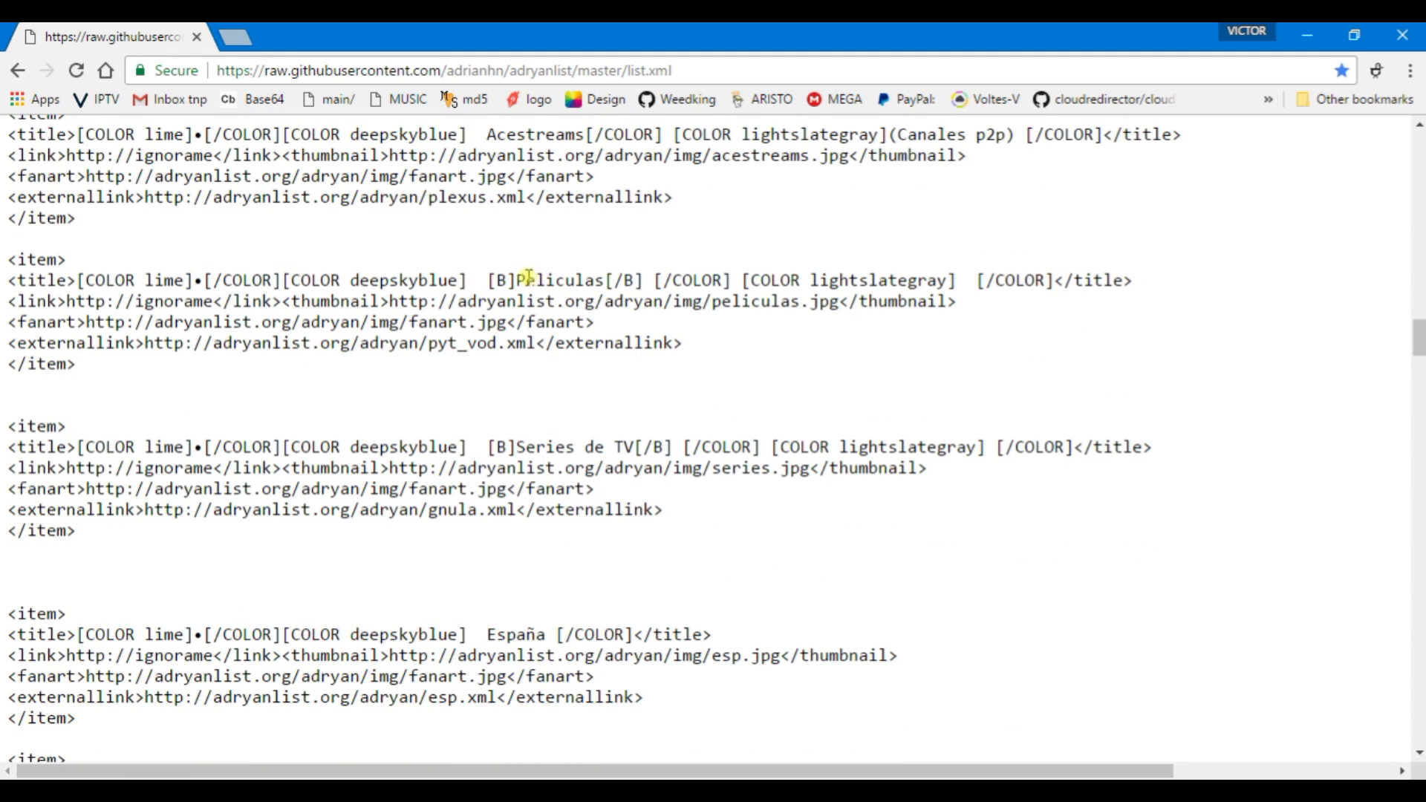
pyautogui.moveTo(519, 280); pyautogui.dragTo(595, 277)
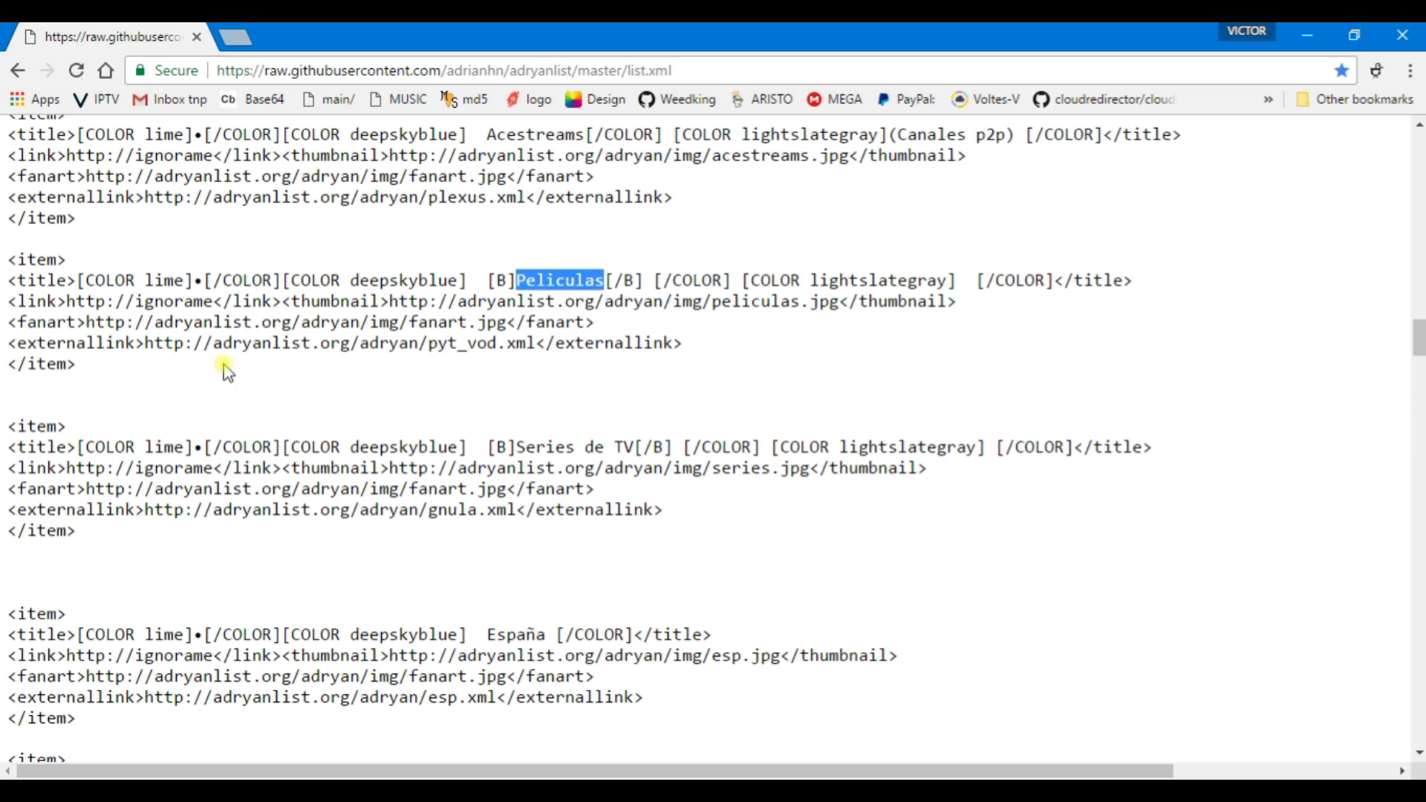
pyautogui.moveTo(538, 342); pyautogui.dragTo(151, 348)
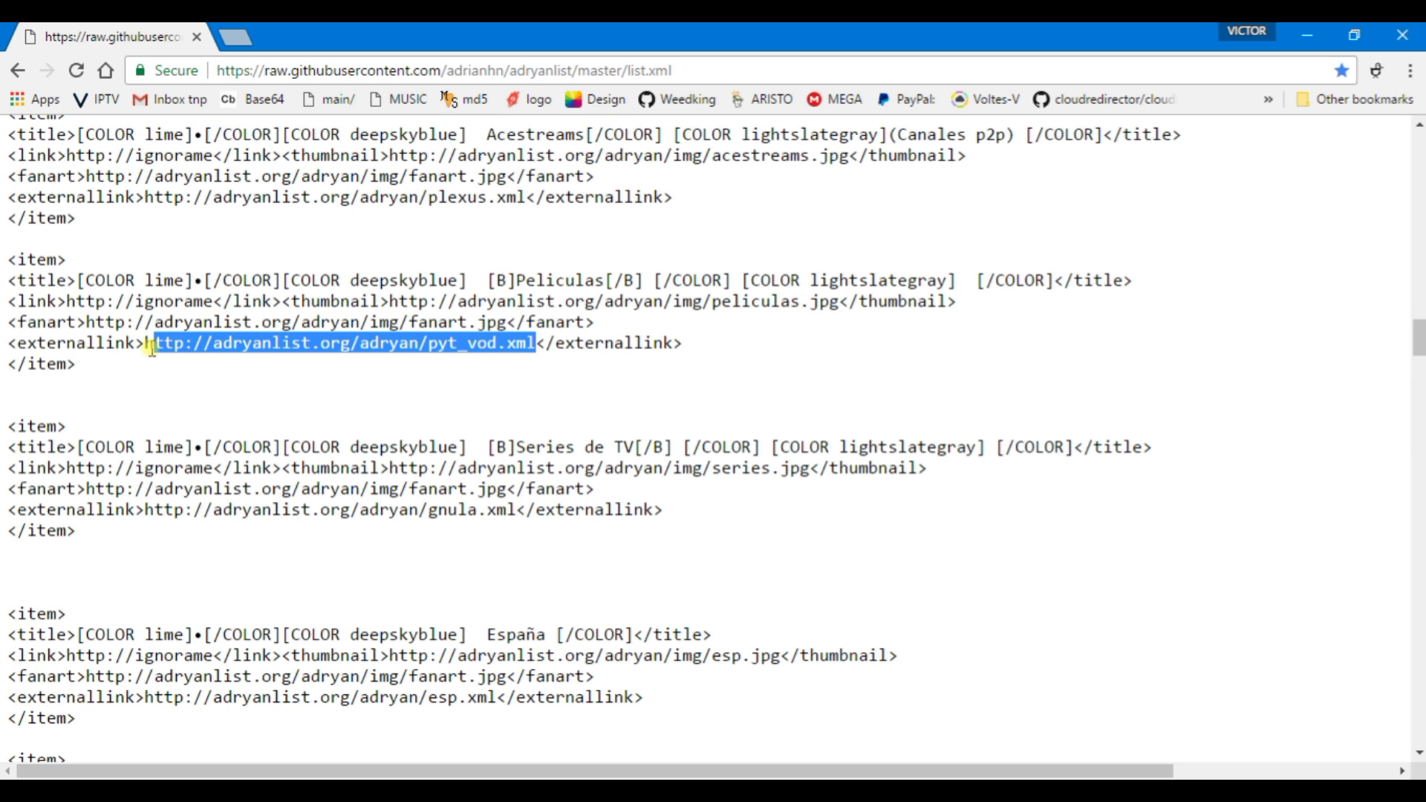
pyautogui.rightClick(192, 344)
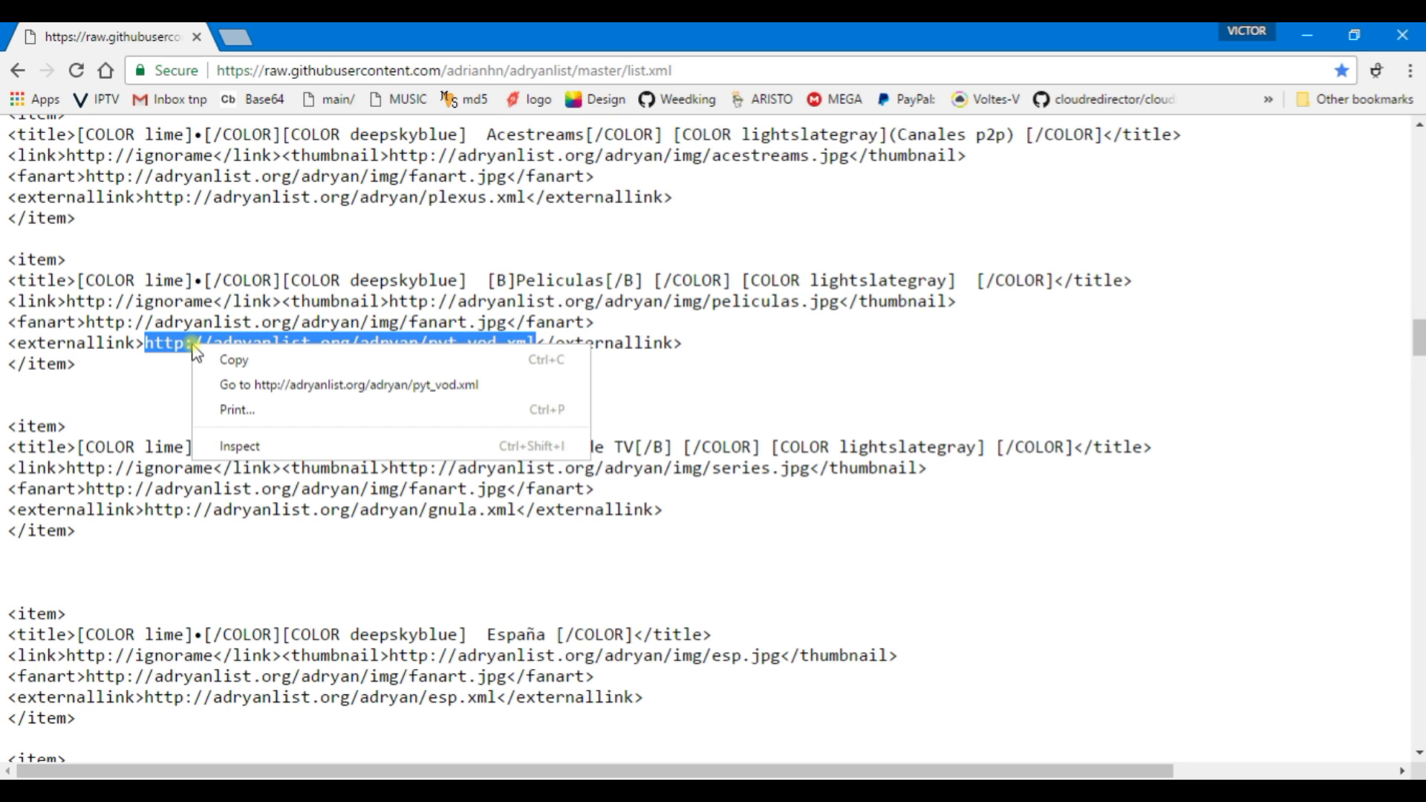
pyautogui.click(239, 360)
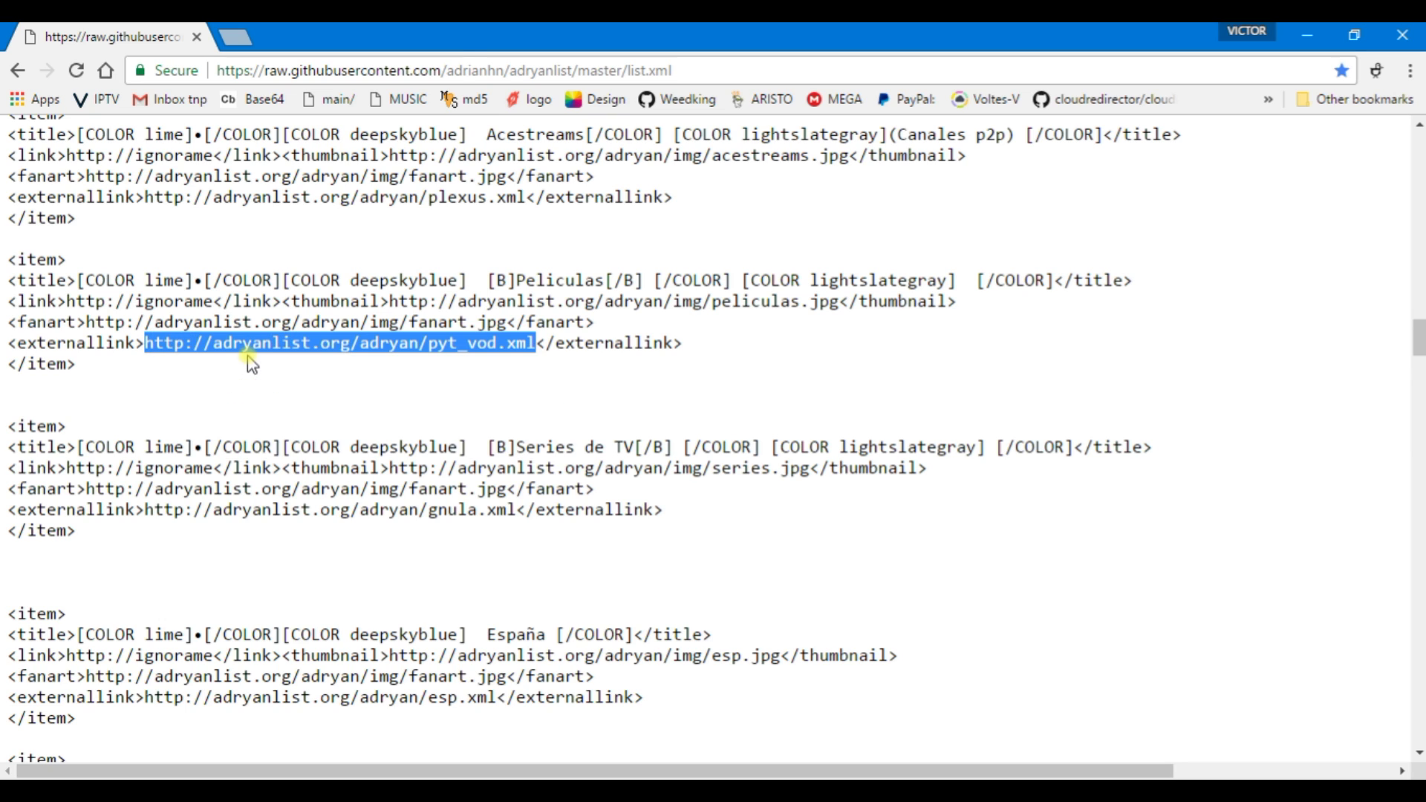
pyautogui.click(233, 67)
pyautogui.rightClick(245, 71)
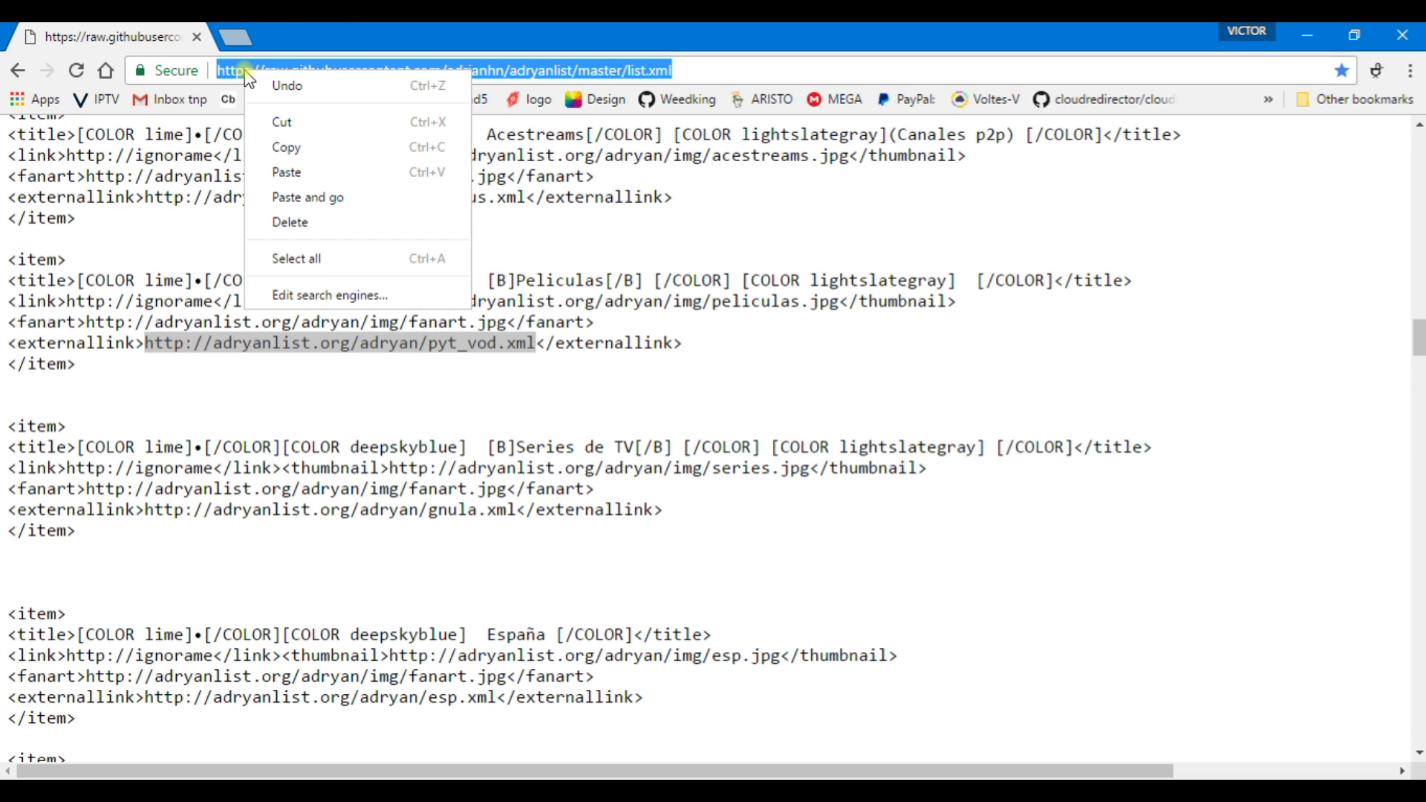
pyautogui.click(312, 198)
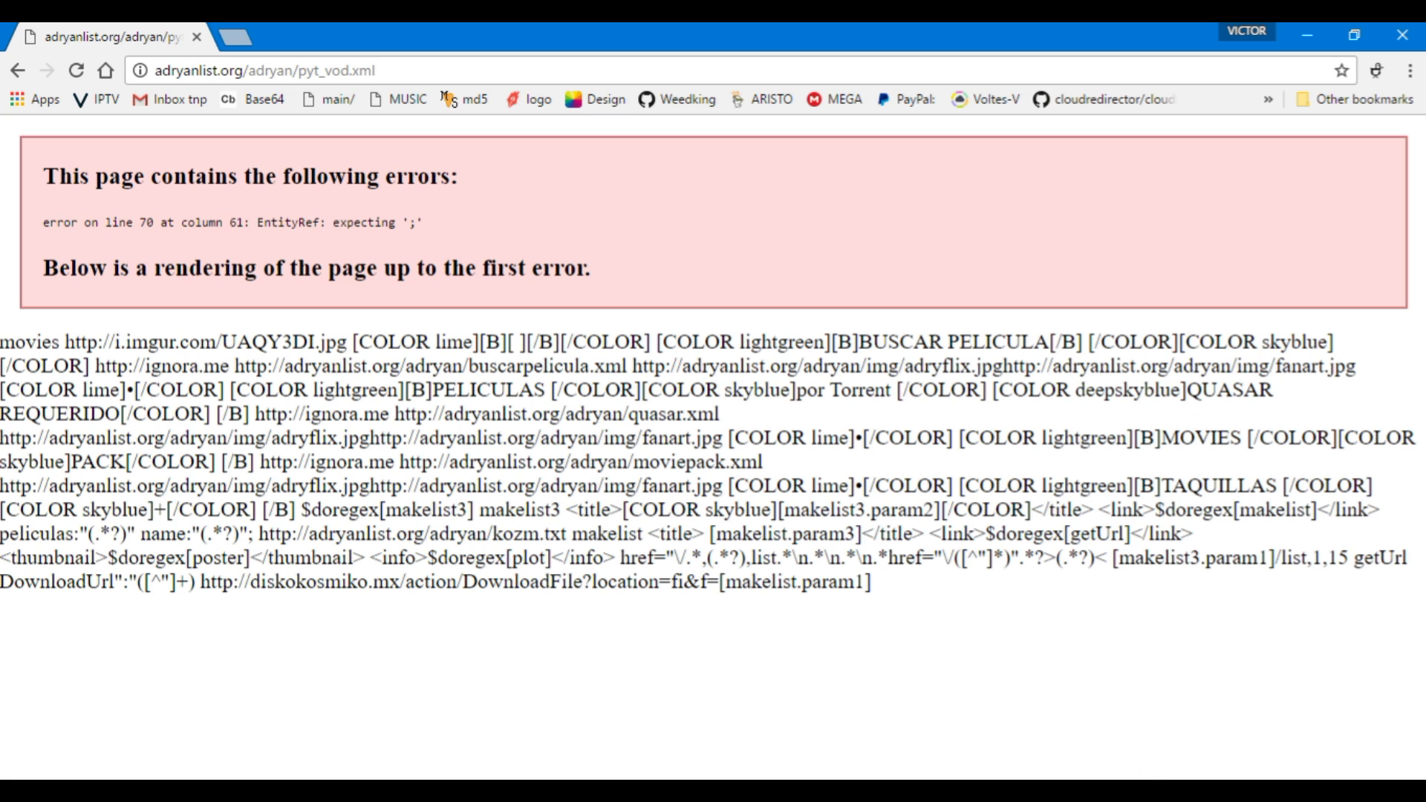
pyautogui.press('ctrl+super+o')
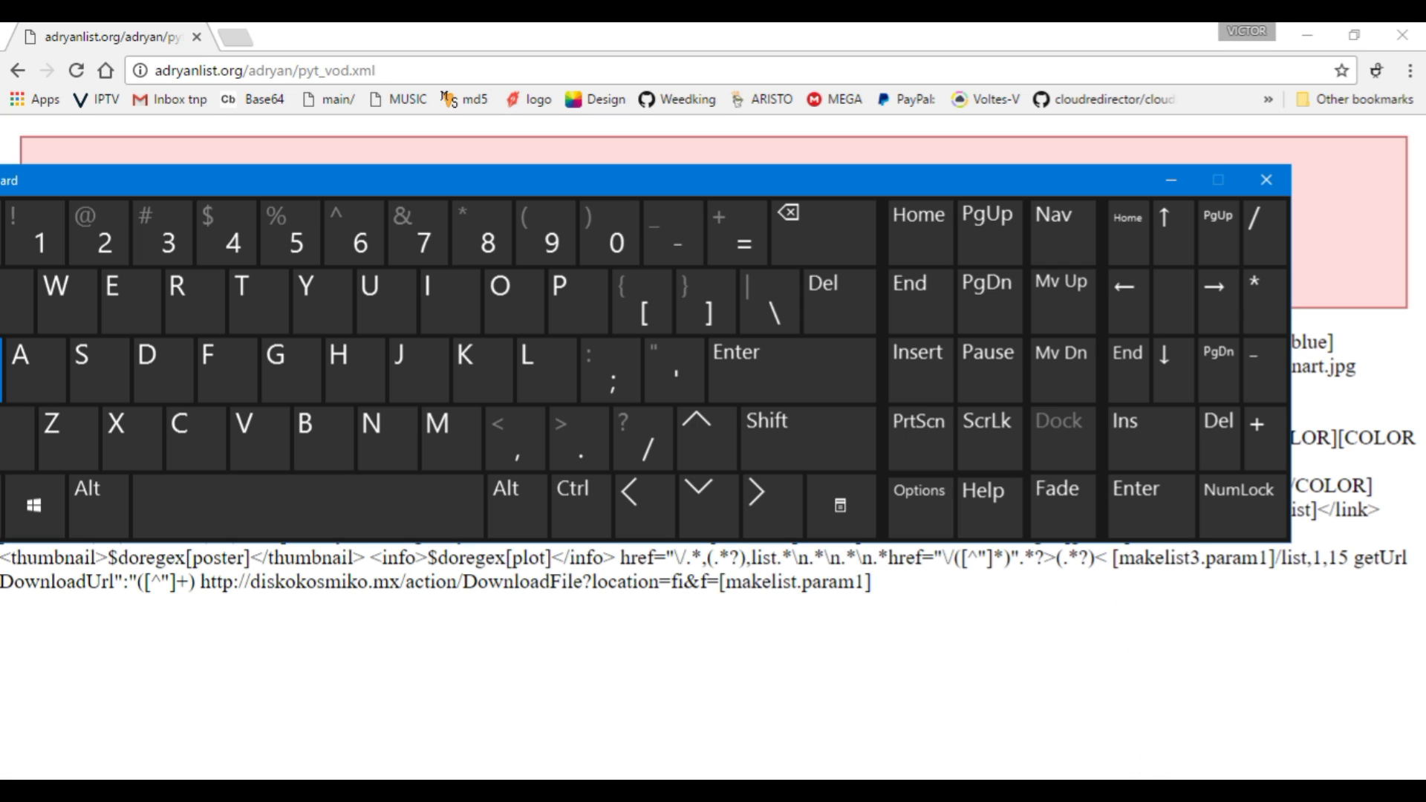
pyautogui.click(817, 152)
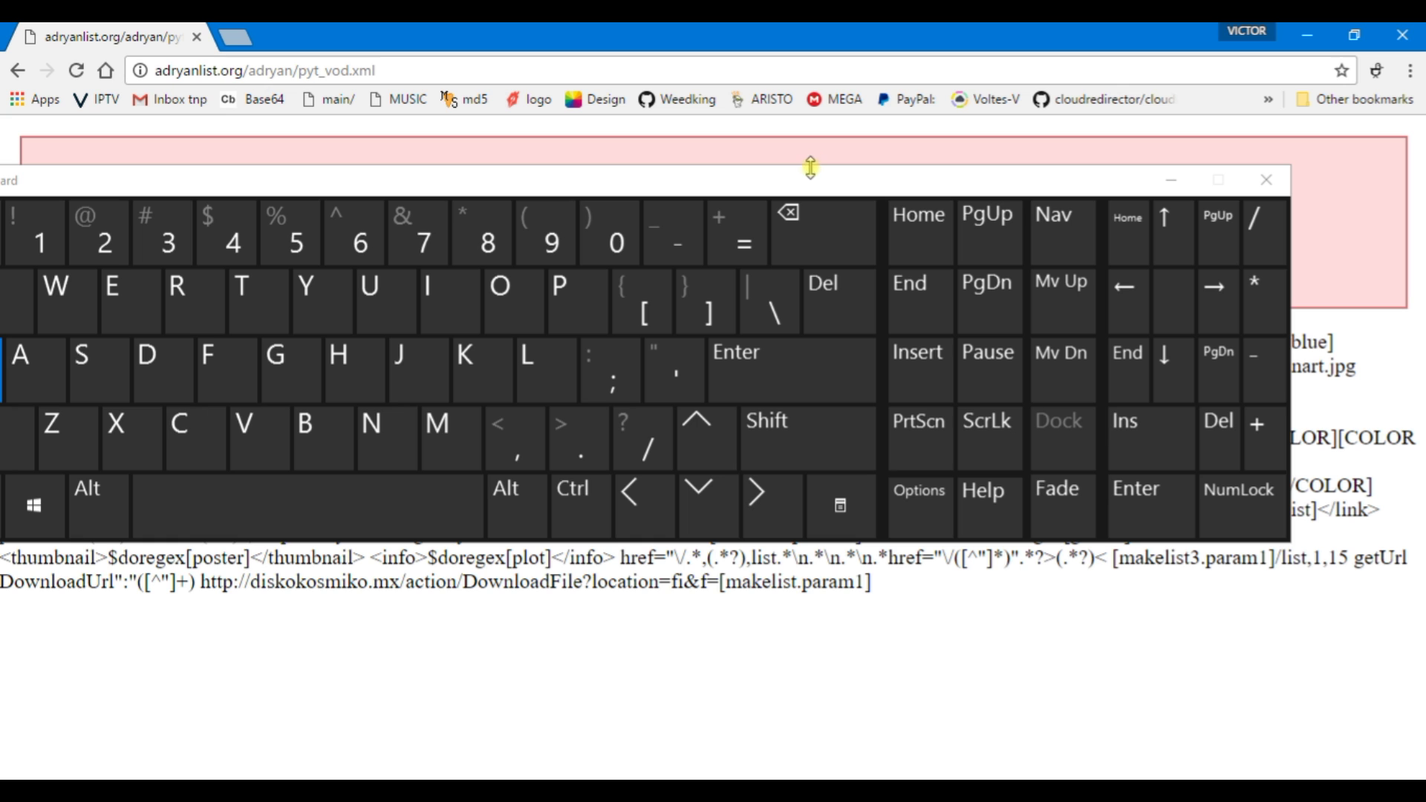
pyautogui.moveTo(810, 185); pyautogui.dragTo(930, 191)
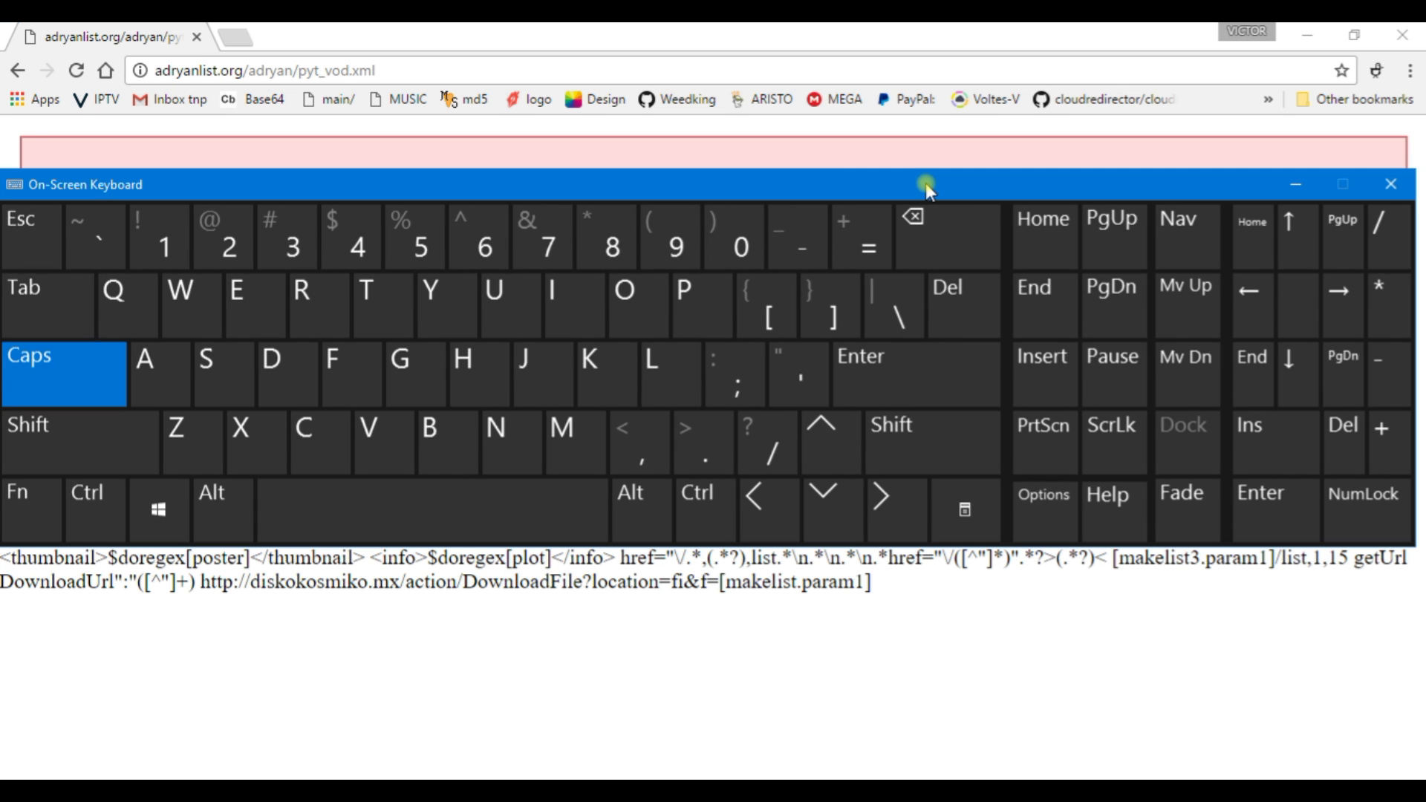
pyautogui.click(93, 512)
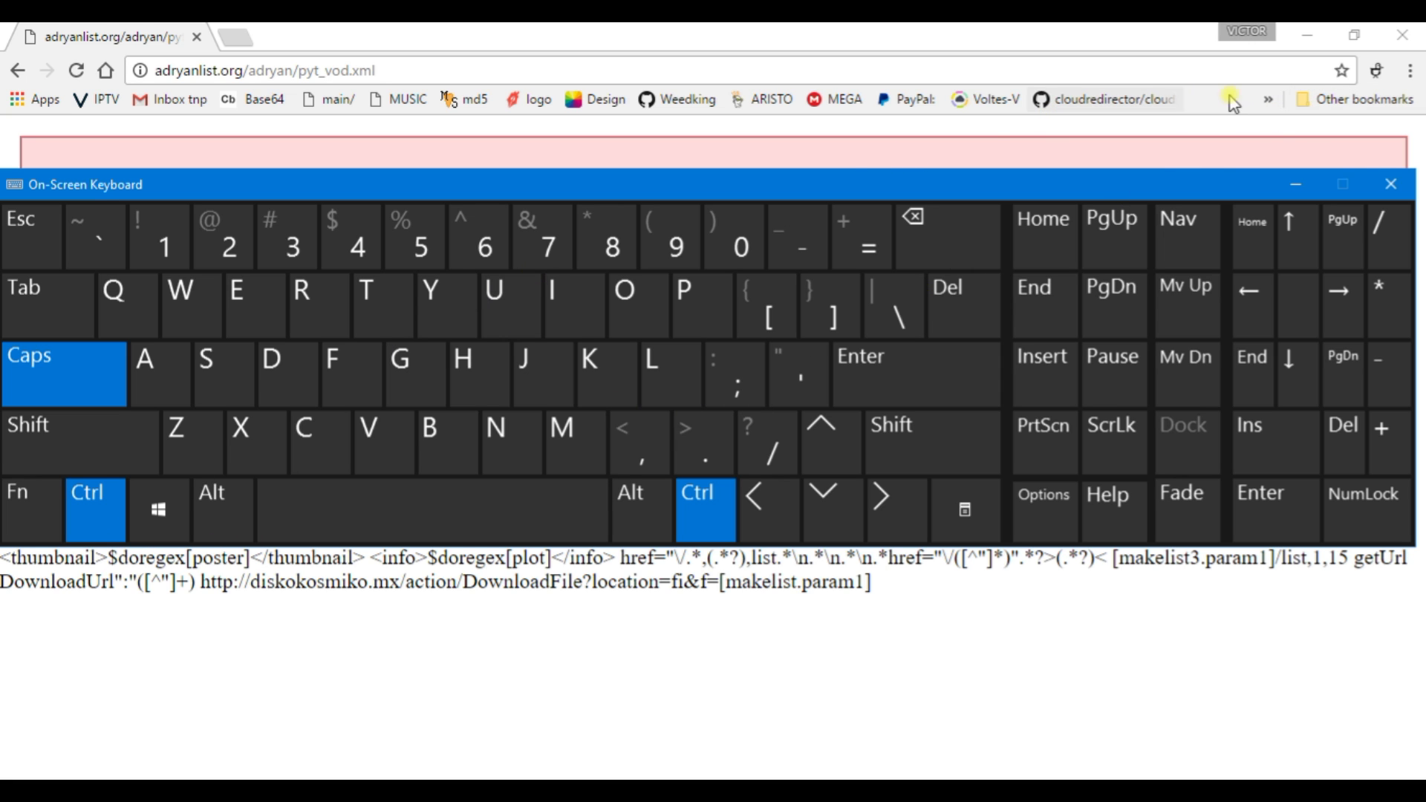
pyautogui.click(1390, 182)
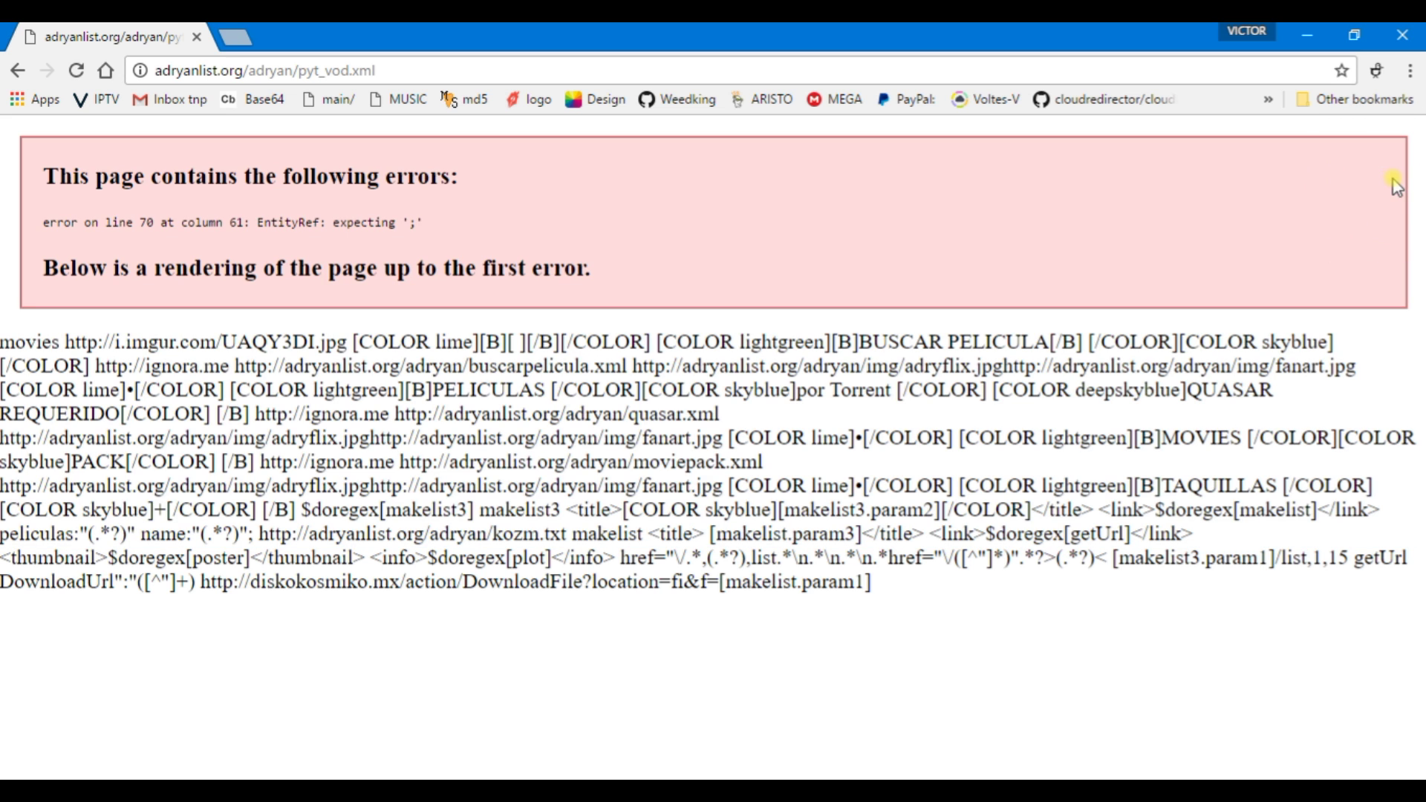
# Display the page source of pyt_vod.xml.
pyautogui.hotkey('ctrl', 'u')
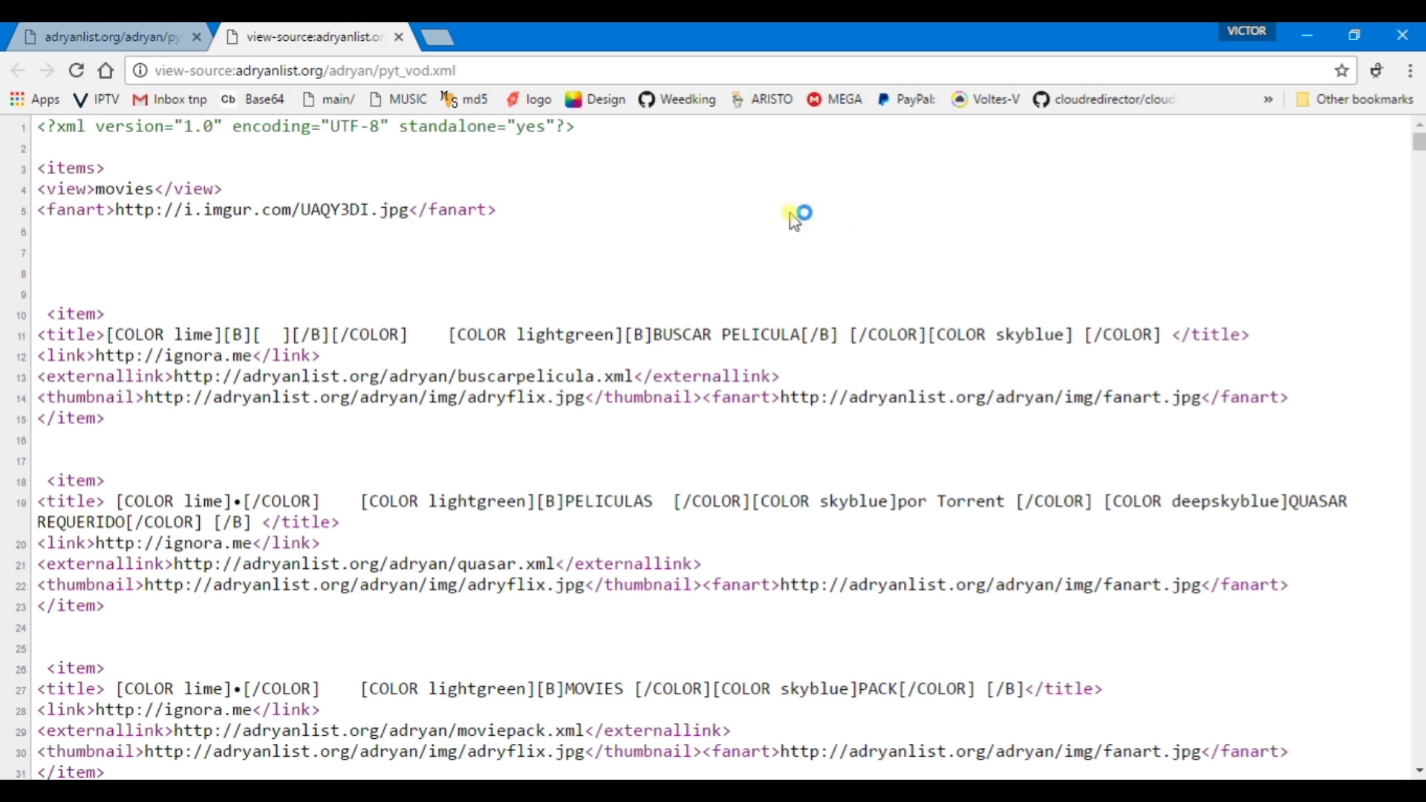
# Look through the pyt_vod.xml source for its movie items and the external links they point to.
pyautogui.scroll(-7, 727, 153)
pyautogui.scroll(-9, 727, 152)
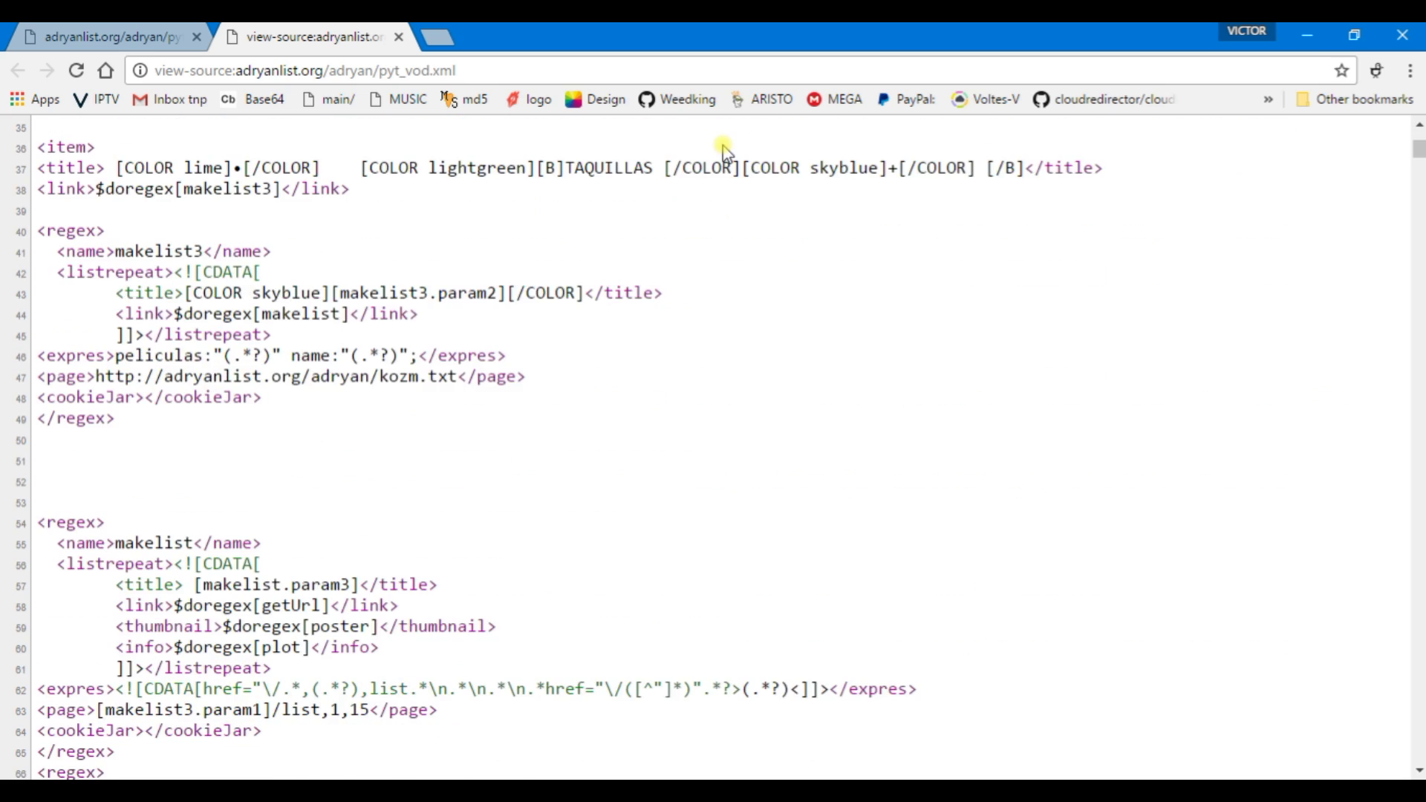
pyautogui.scroll(8, 728, 154)
pyautogui.scroll(8, 727, 152)
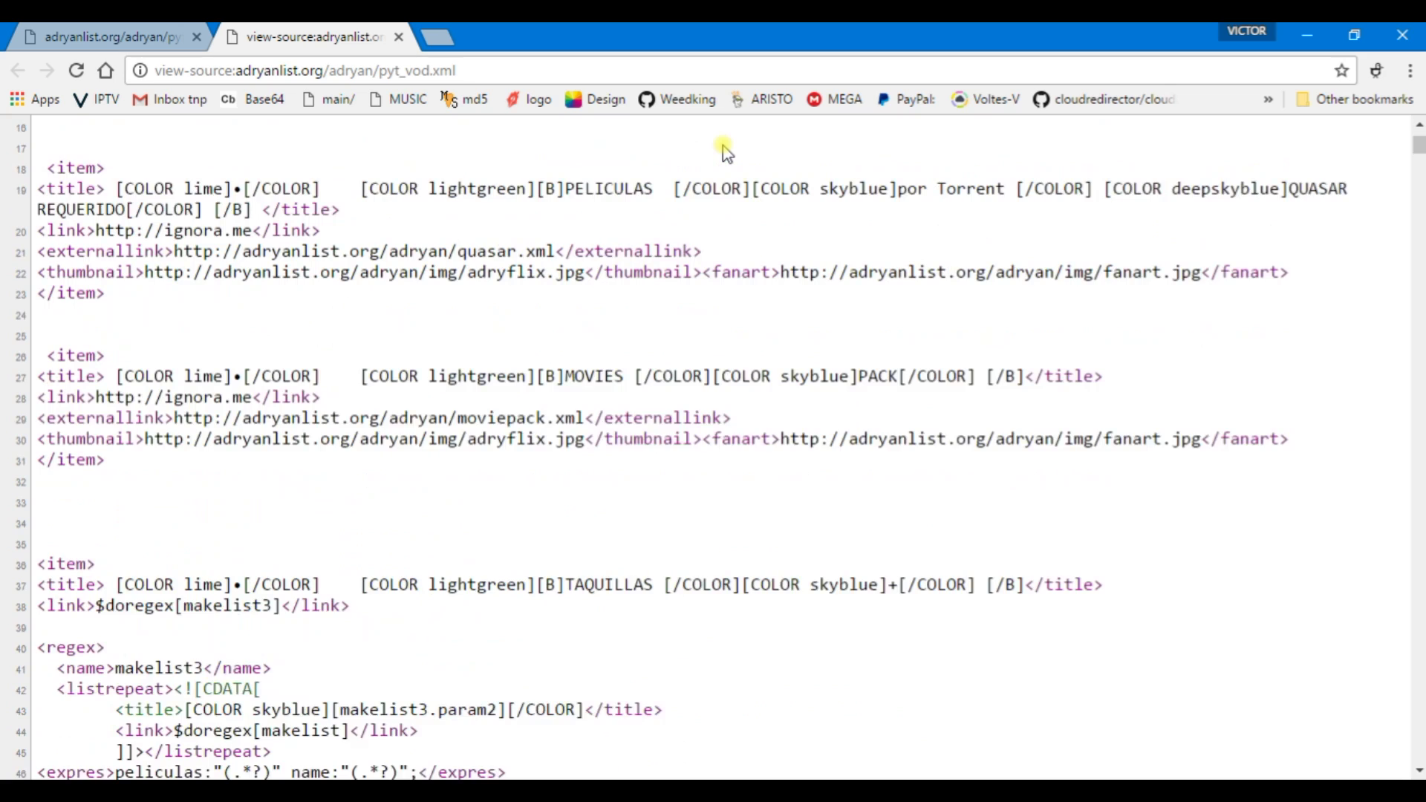
pyautogui.scroll(-3, 726, 153)
pyautogui.scroll(-2, 726, 153)
pyautogui.scroll(2, 726, 152)
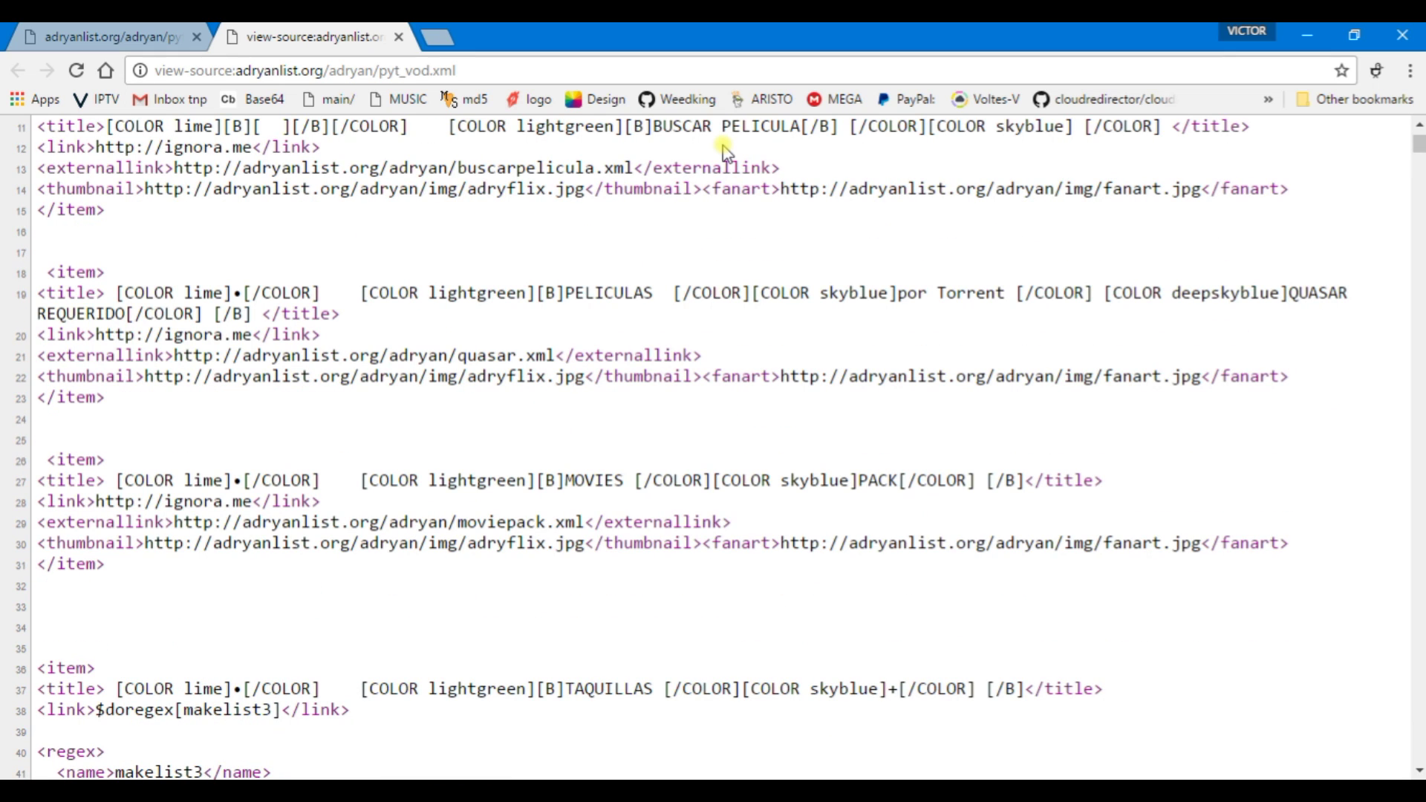
pyautogui.scroll(-3, 727, 152)
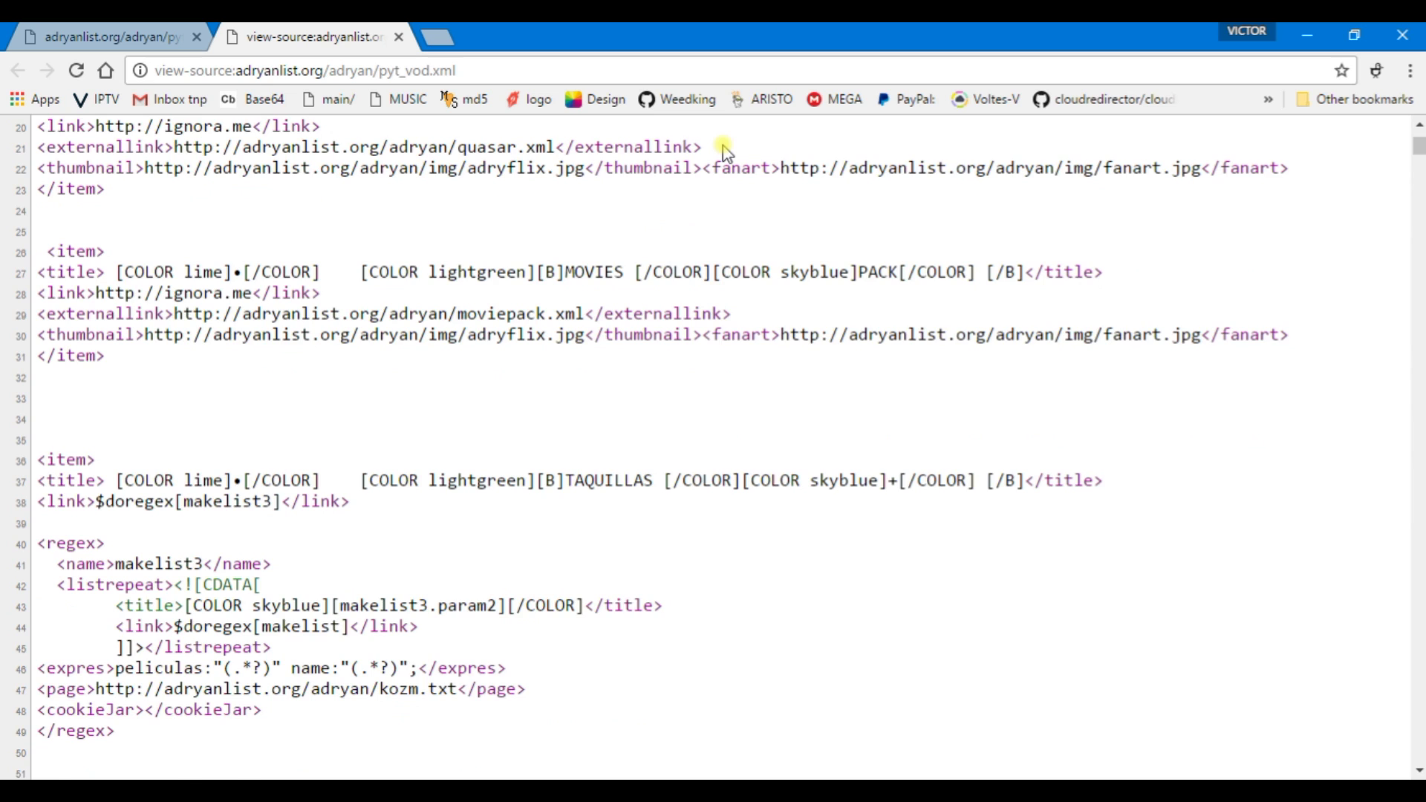
pyautogui.scroll(-2, 727, 152)
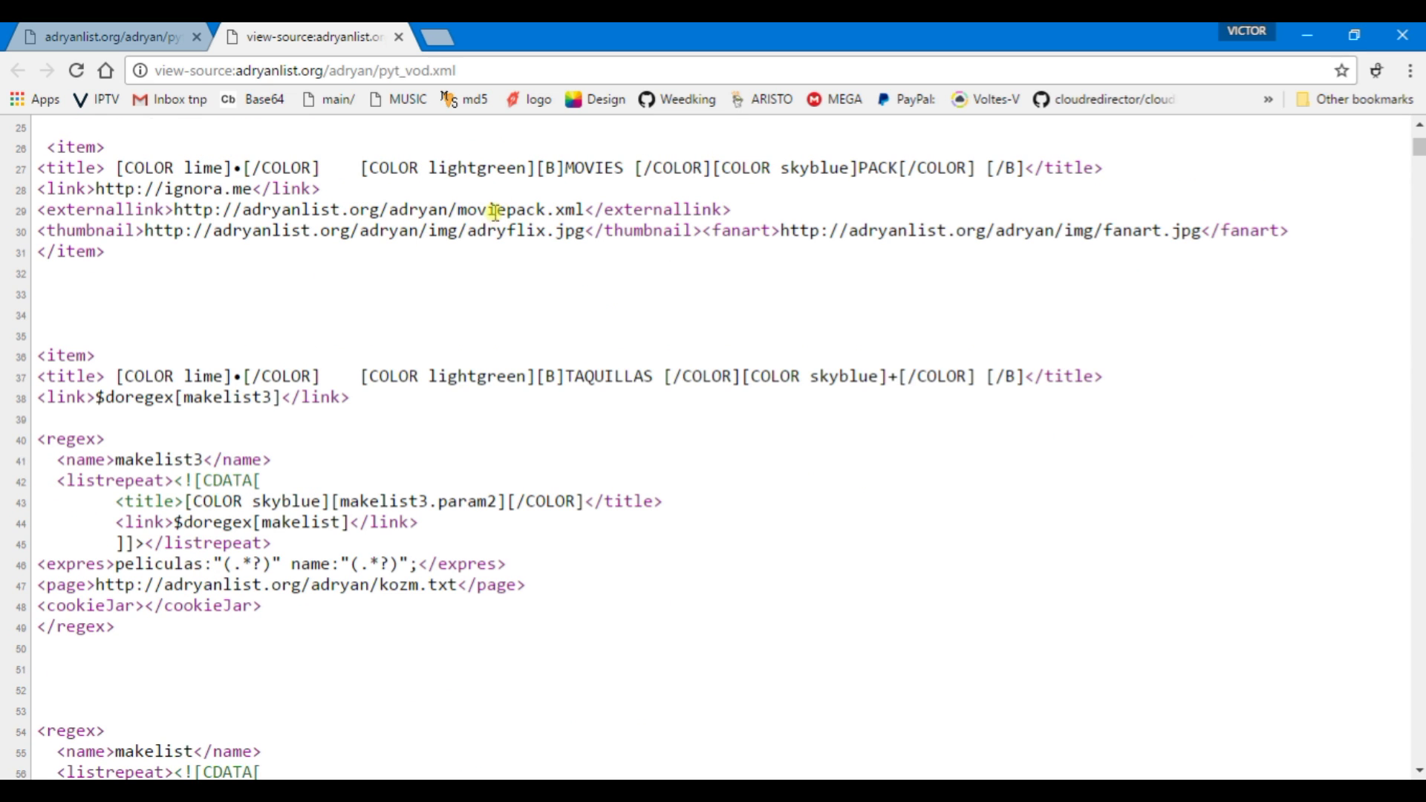
pyautogui.moveTo(587, 212); pyautogui.dragTo(180, 202)
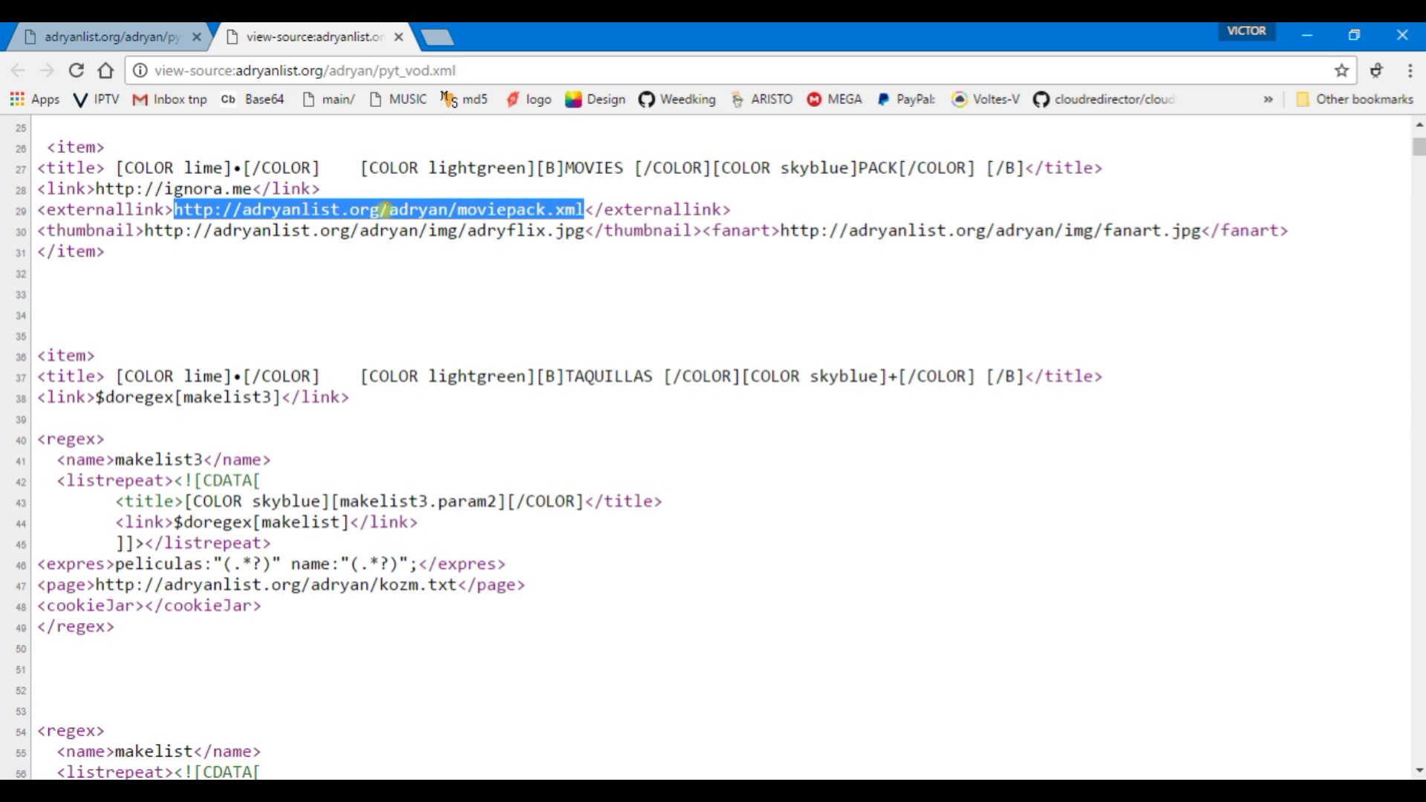
pyautogui.rightClick(386, 211)
pyautogui.click(473, 255)
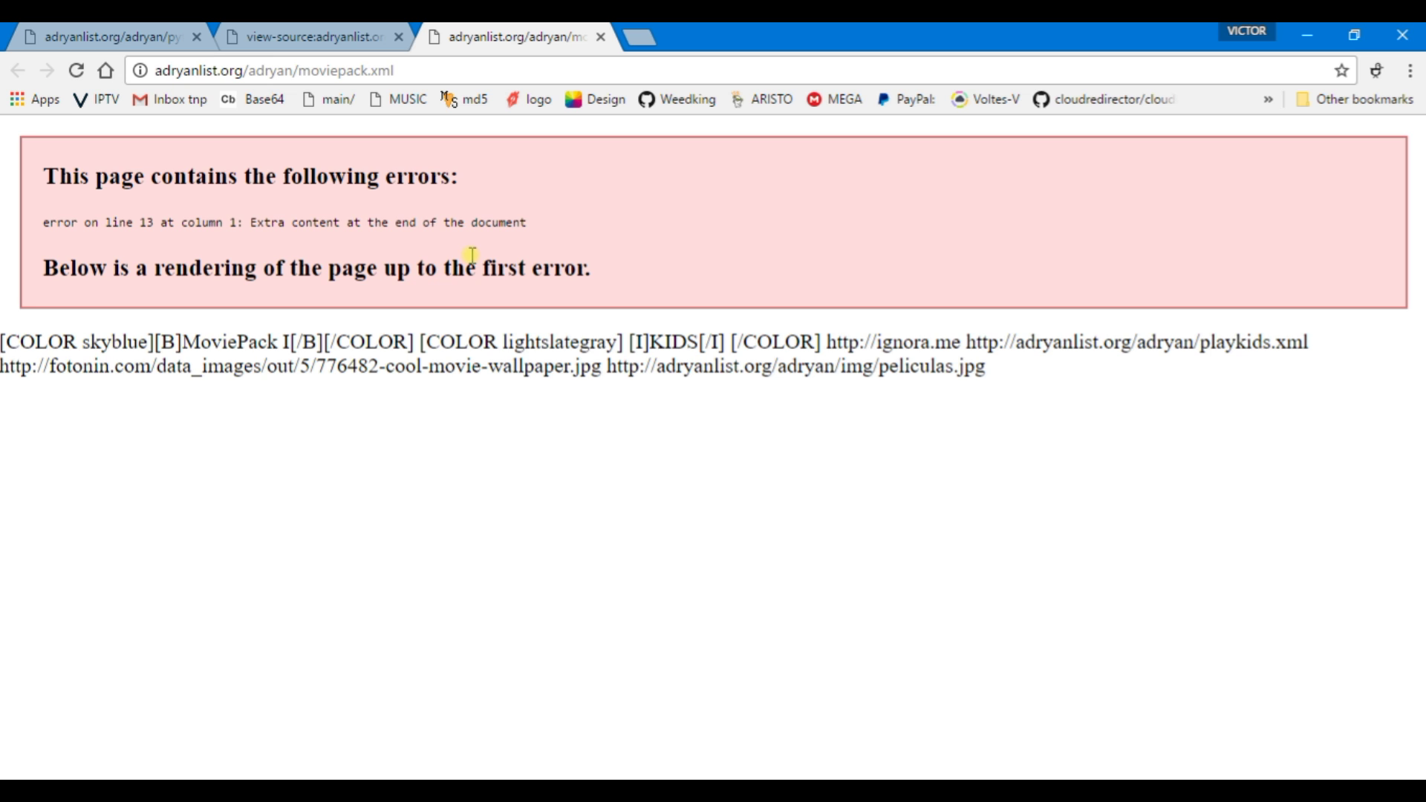
pyautogui.hotkey('ctrl', 'u')
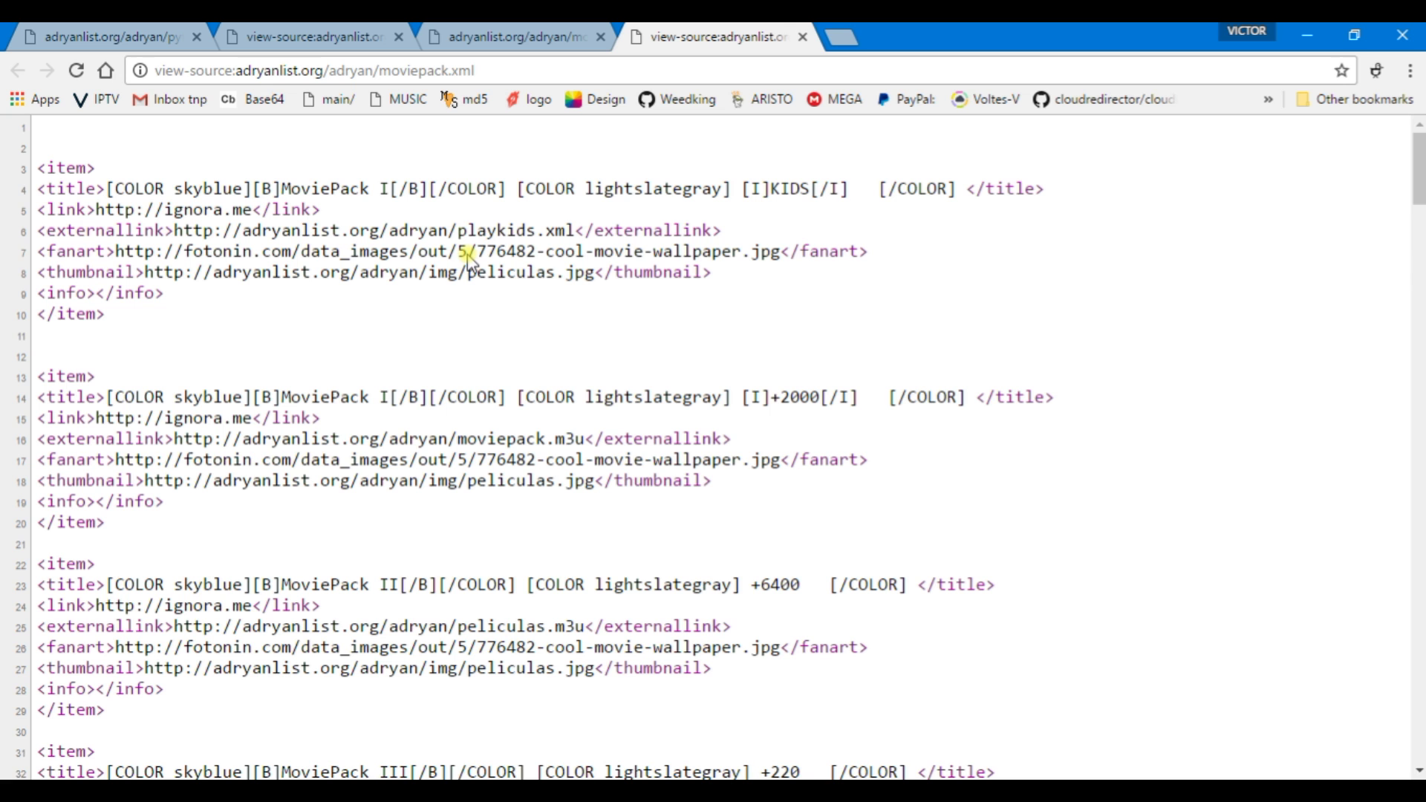
pyautogui.scroll(-5, 469, 254)
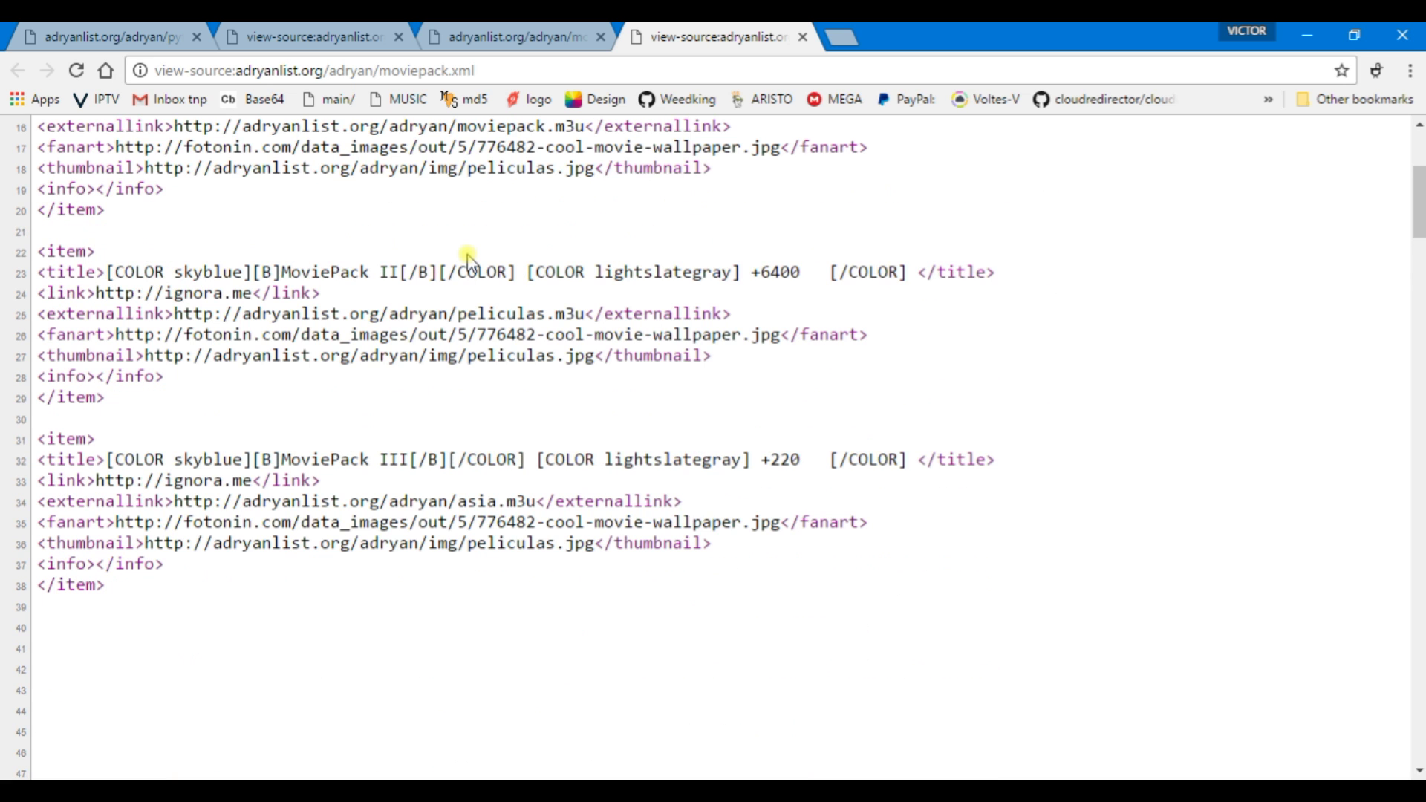
pyautogui.scroll(5, 469, 260)
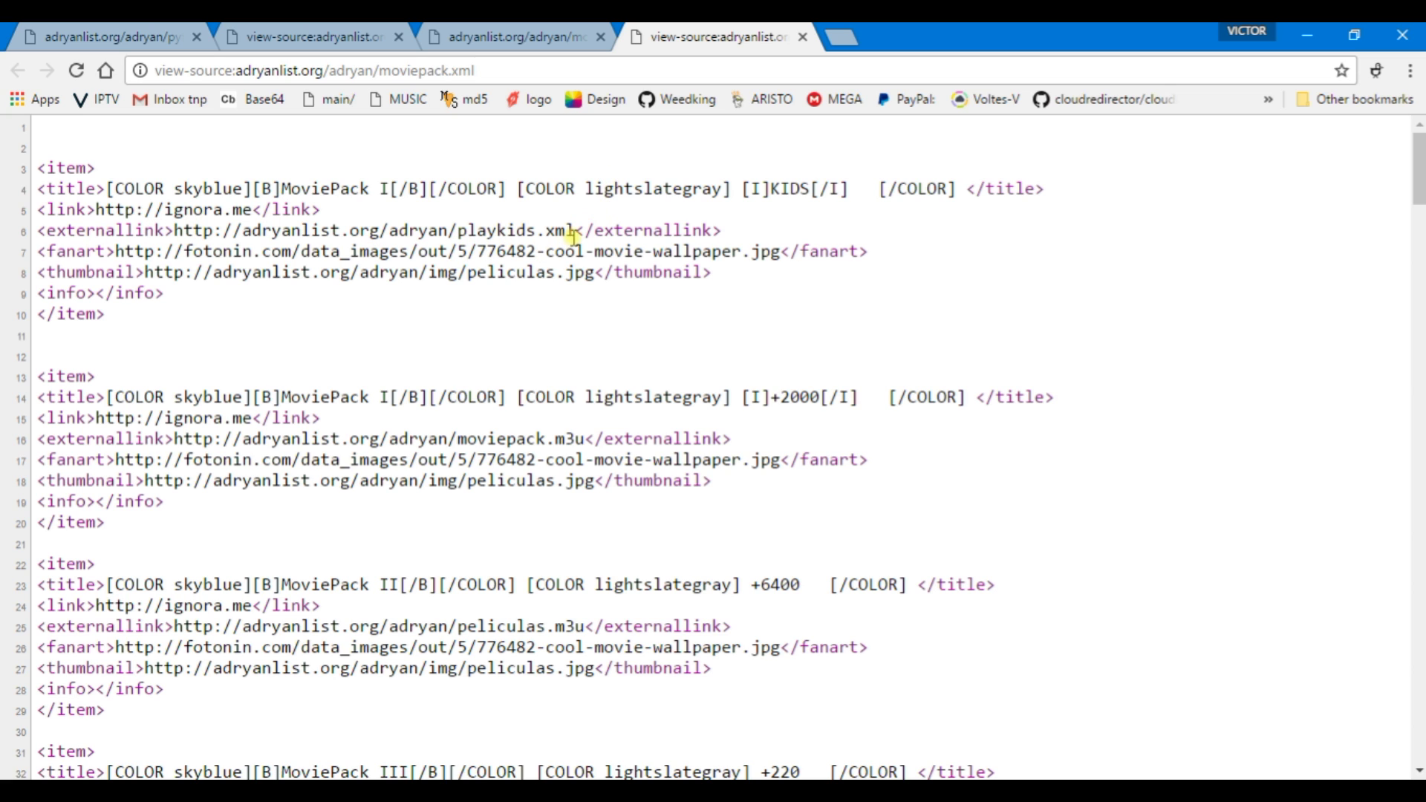
pyautogui.moveTo(574, 233); pyautogui.dragTo(178, 230)
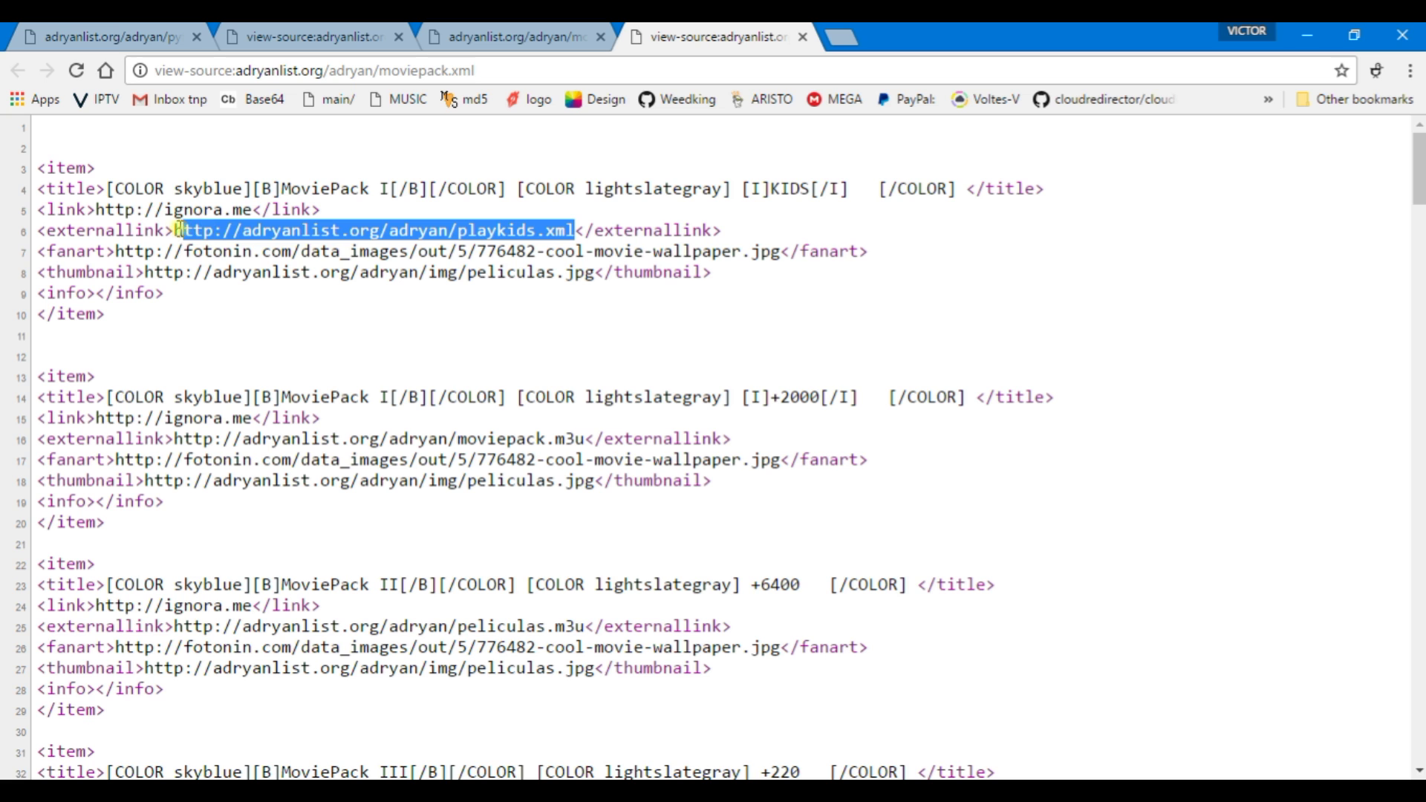
pyautogui.rightClick(219, 223)
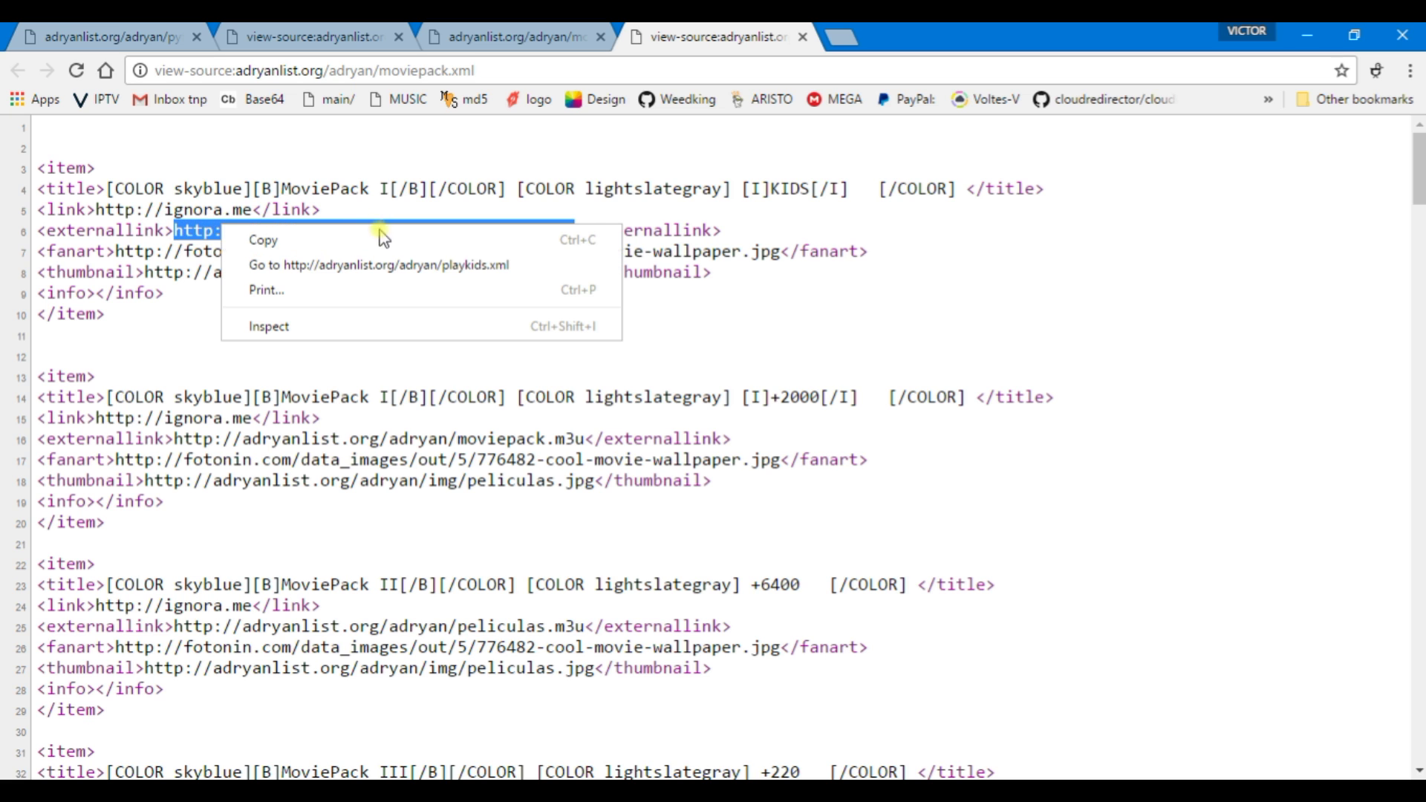
pyautogui.click(389, 267)
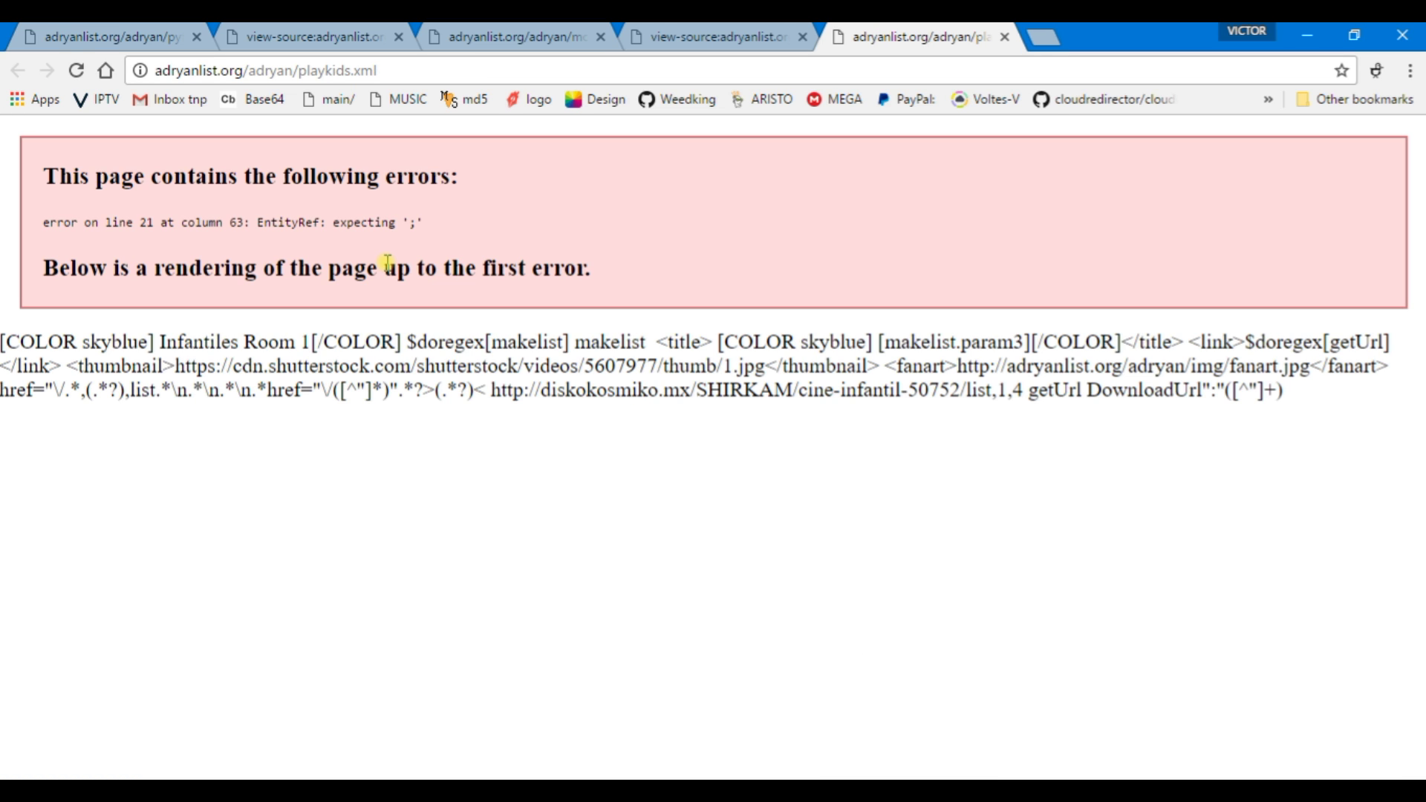
pyautogui.hotkey('ctrl', 'u')
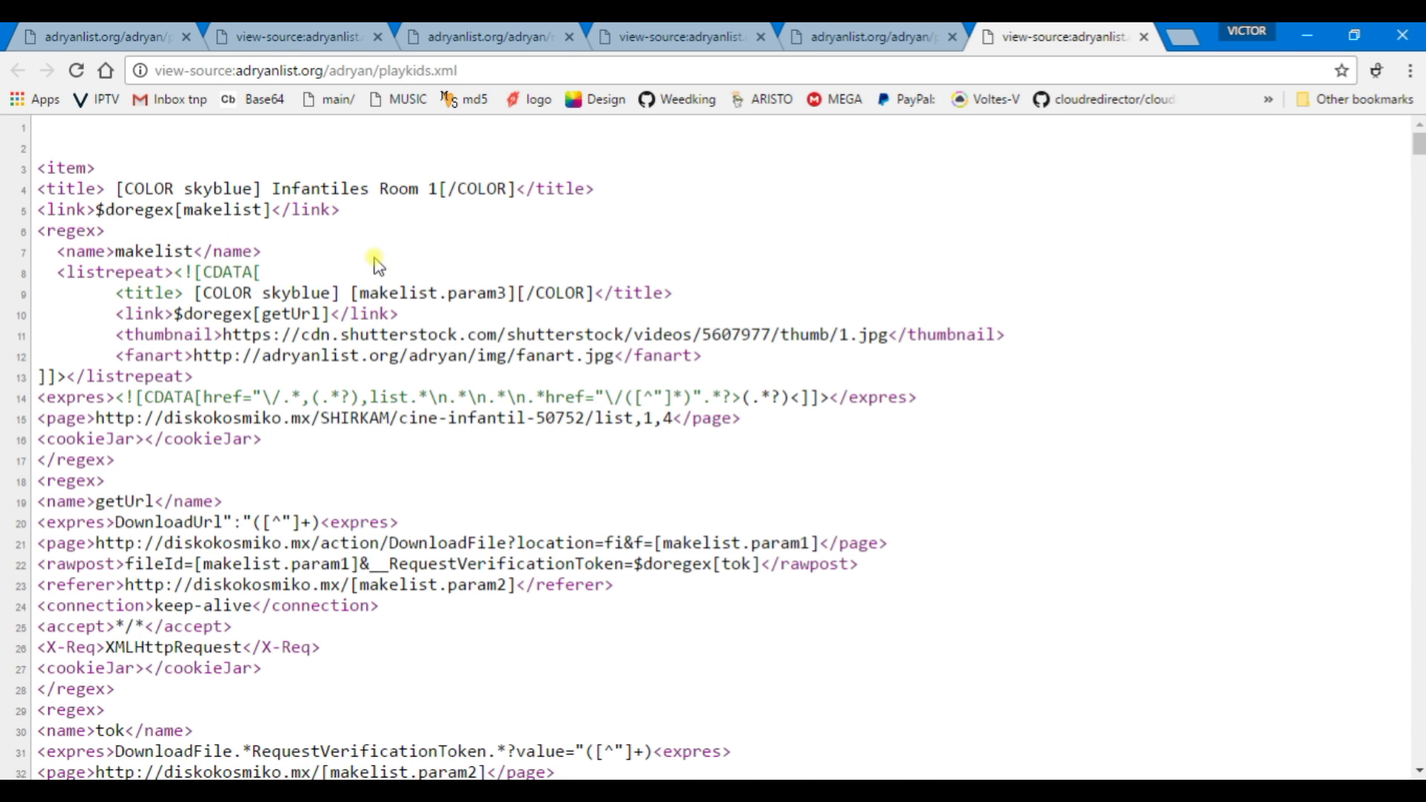
# Look through the Infantiles Room items and their regex blocks in the playkids.xml source.
pyautogui.scroll(-9, 376, 264)
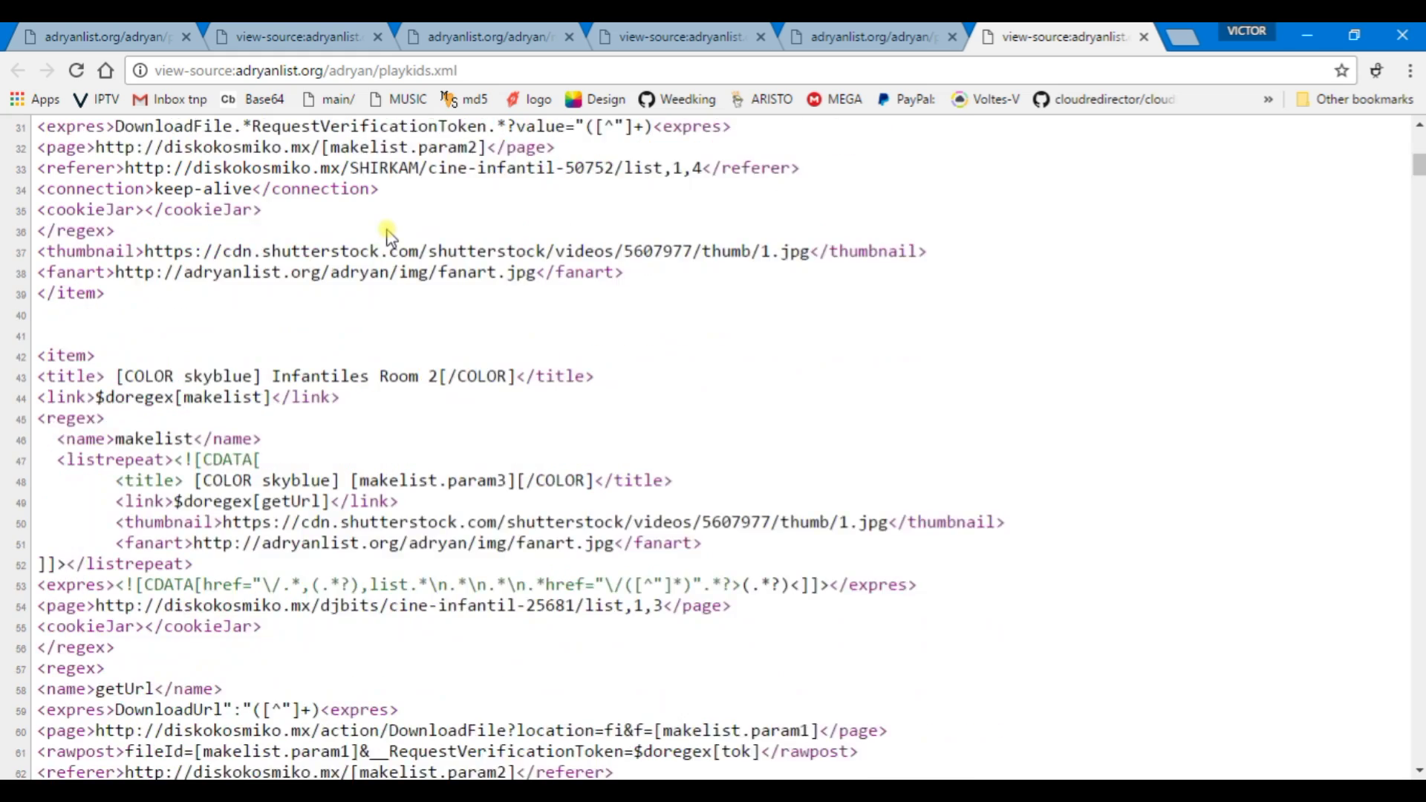
pyautogui.scroll(-10, 387, 236)
pyautogui.scroll(5, 387, 236)
pyautogui.click(471, 71)
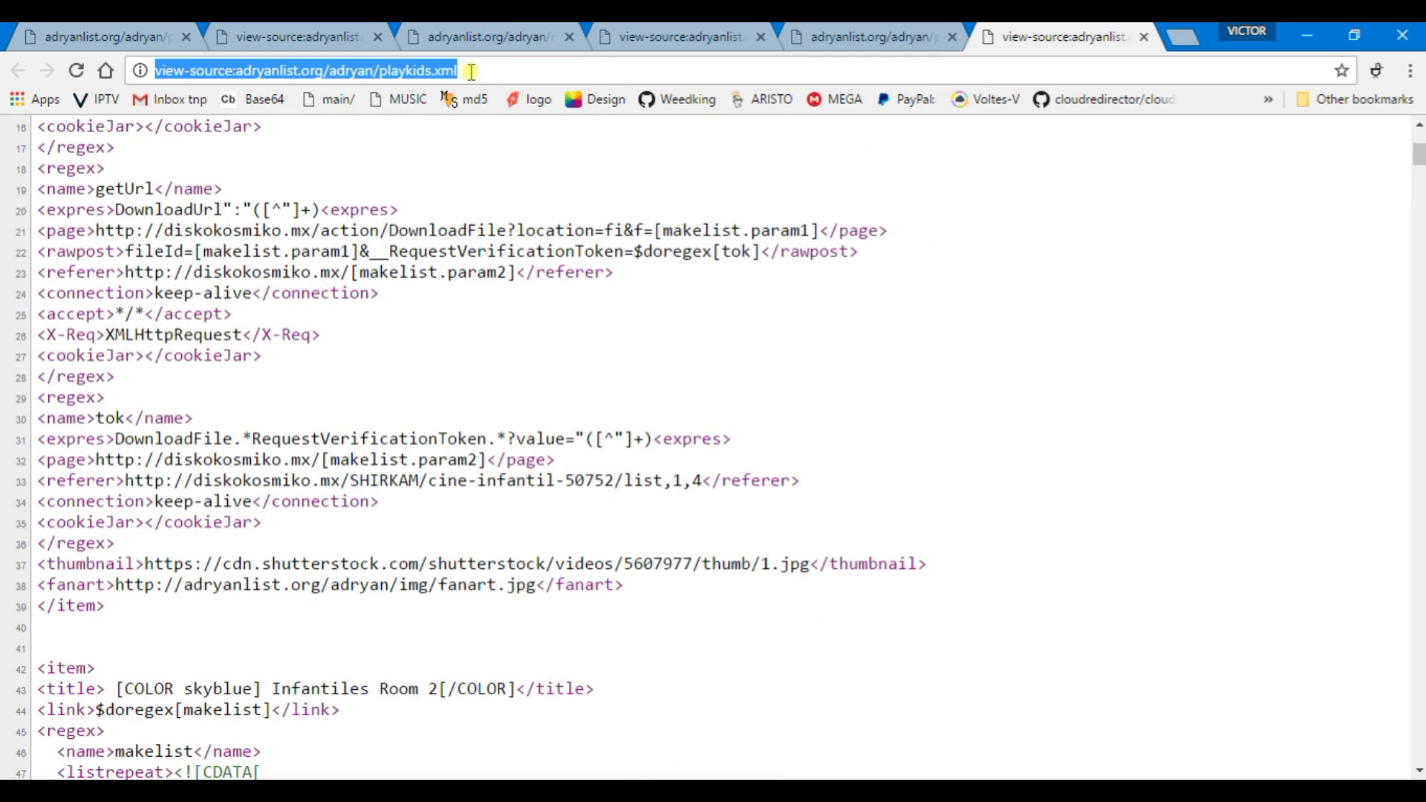
pyautogui.scroll(5, 451, 199)
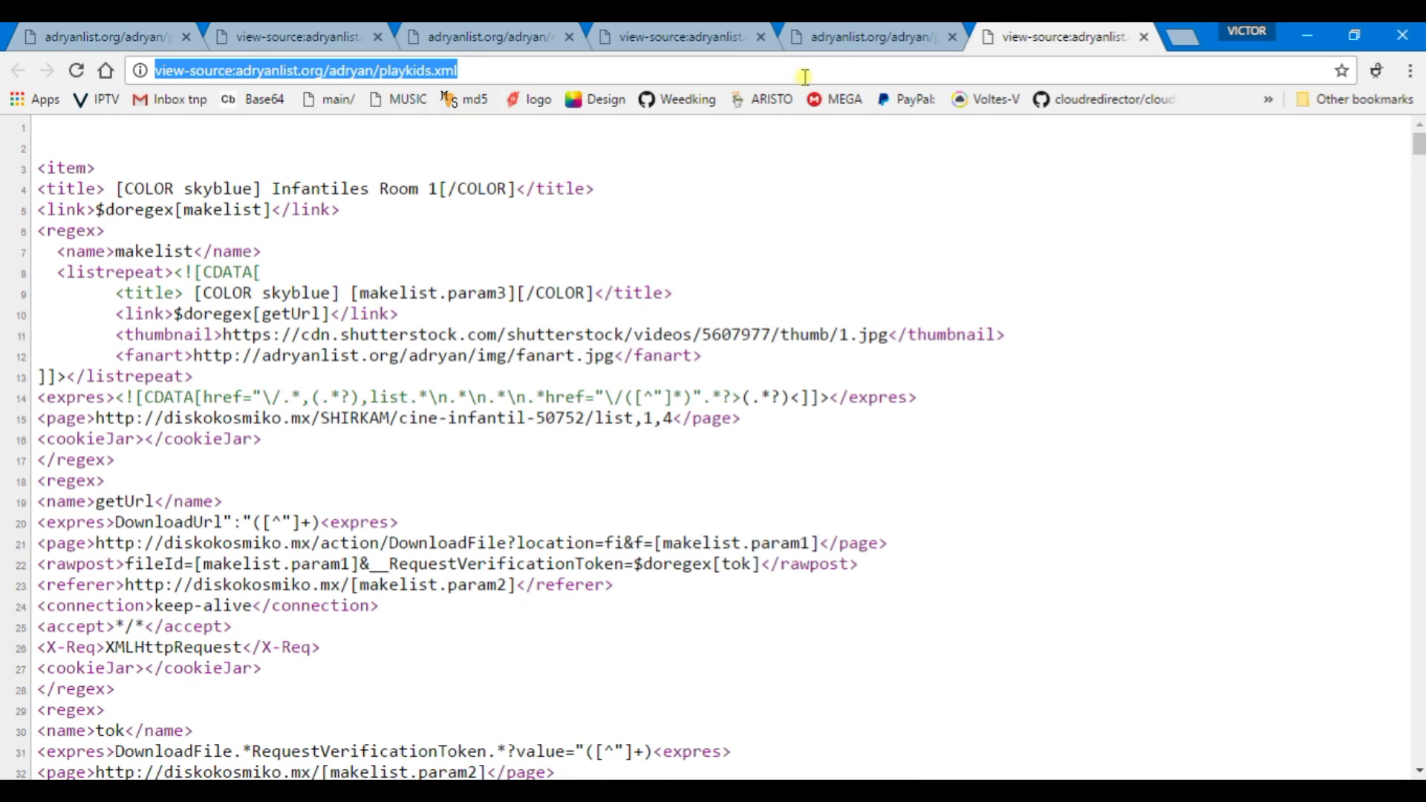
# Close the playkids.xml page and its source tabs to return to the moviepack.xml source.
pyautogui.click(851, 39)
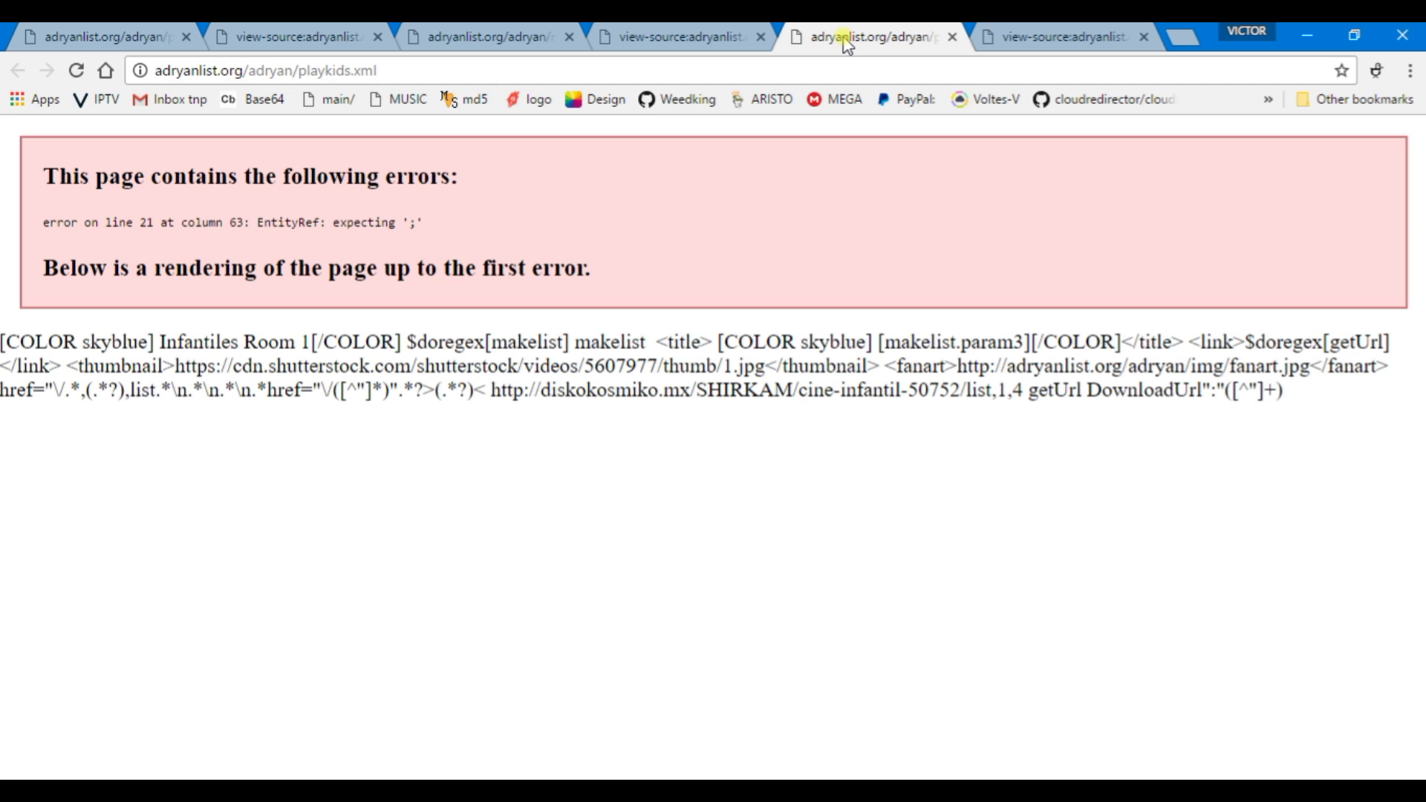
pyautogui.hotkey('ctrl', 'u')
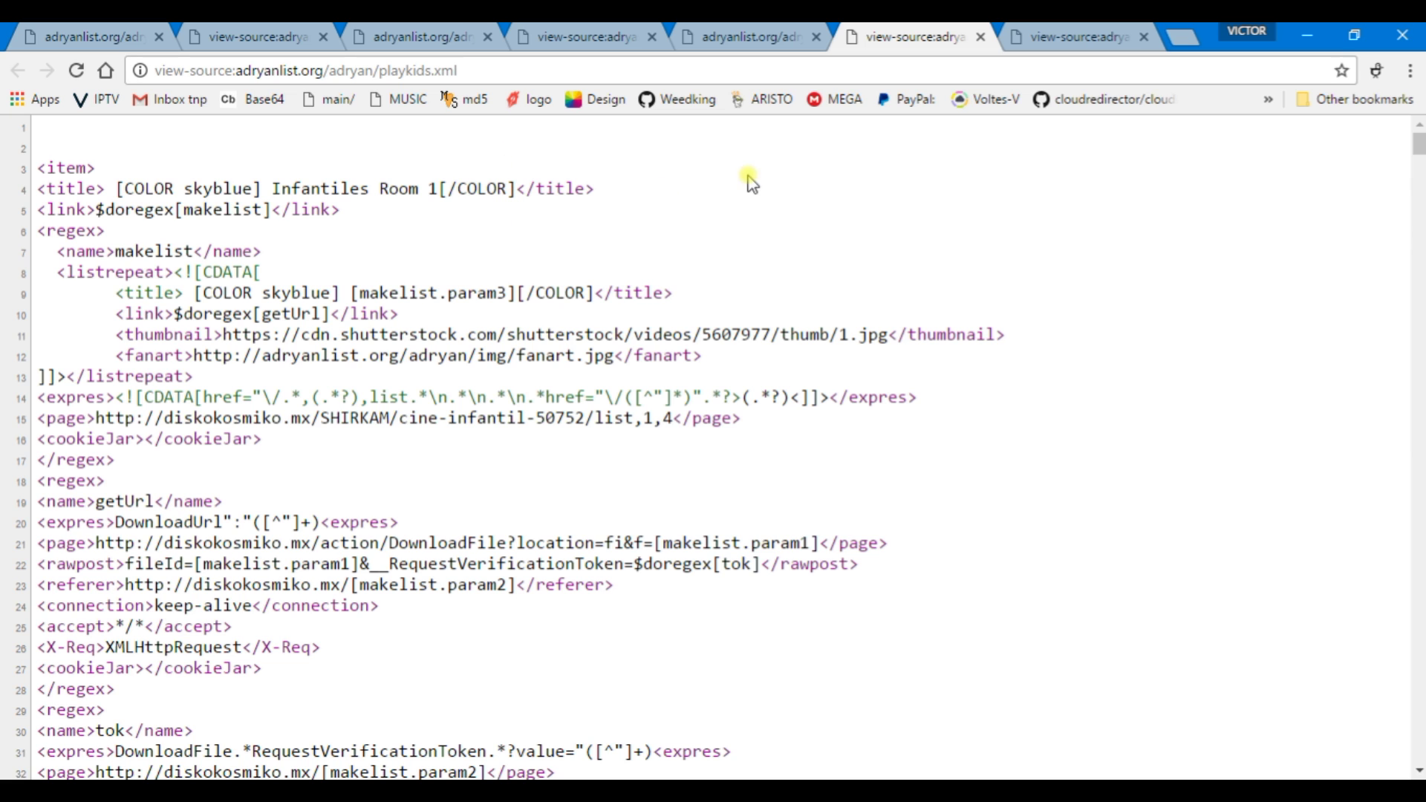
pyautogui.click(980, 36)
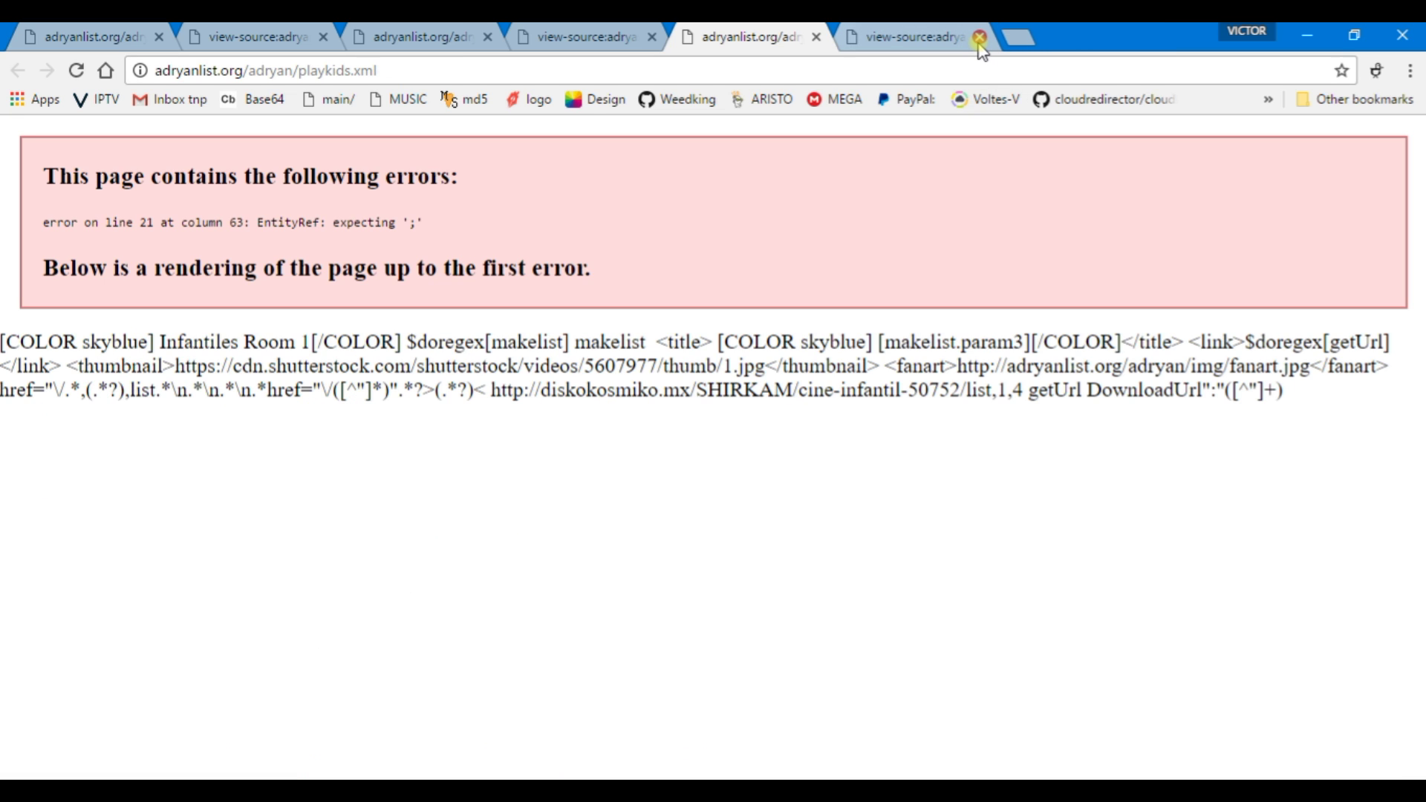
pyautogui.click(817, 37)
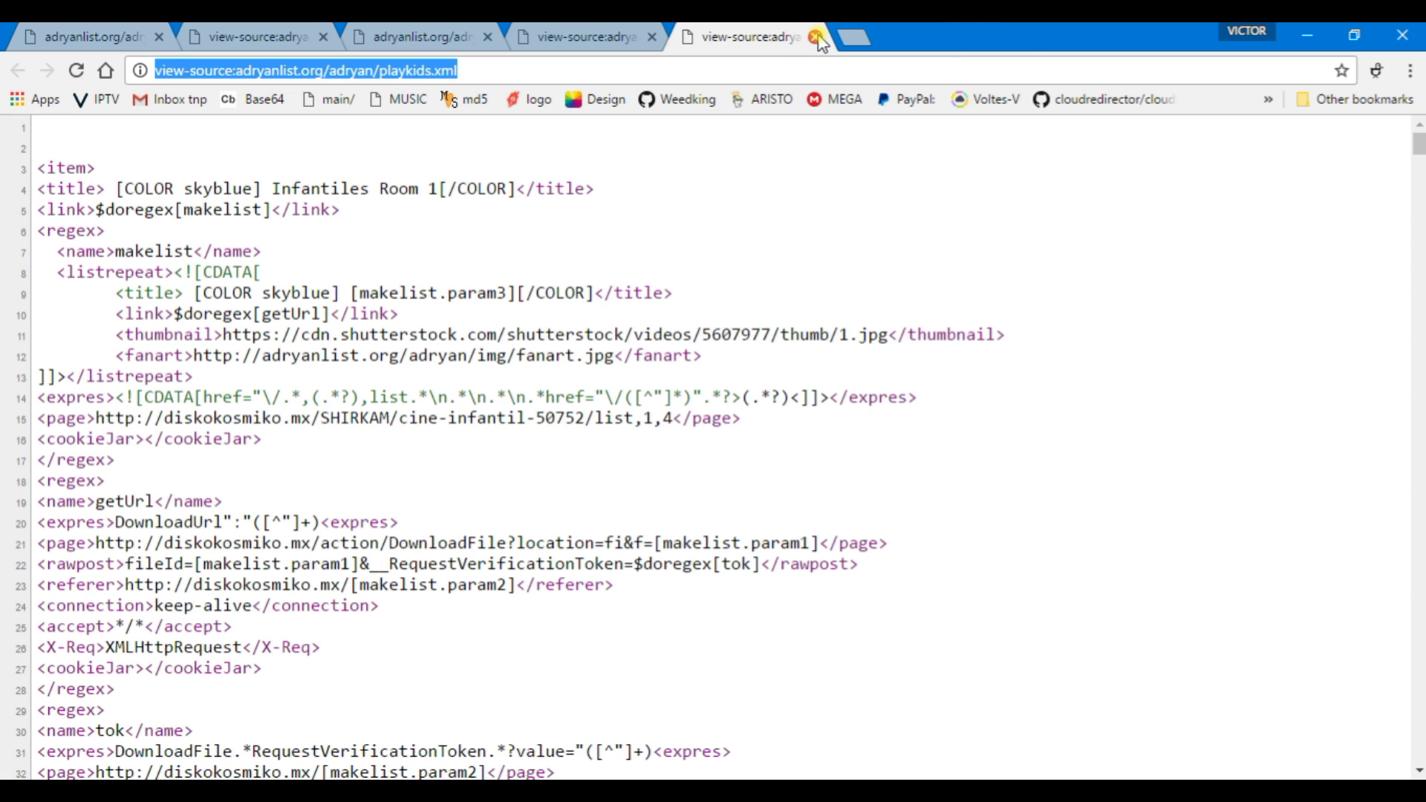
pyautogui.click(817, 37)
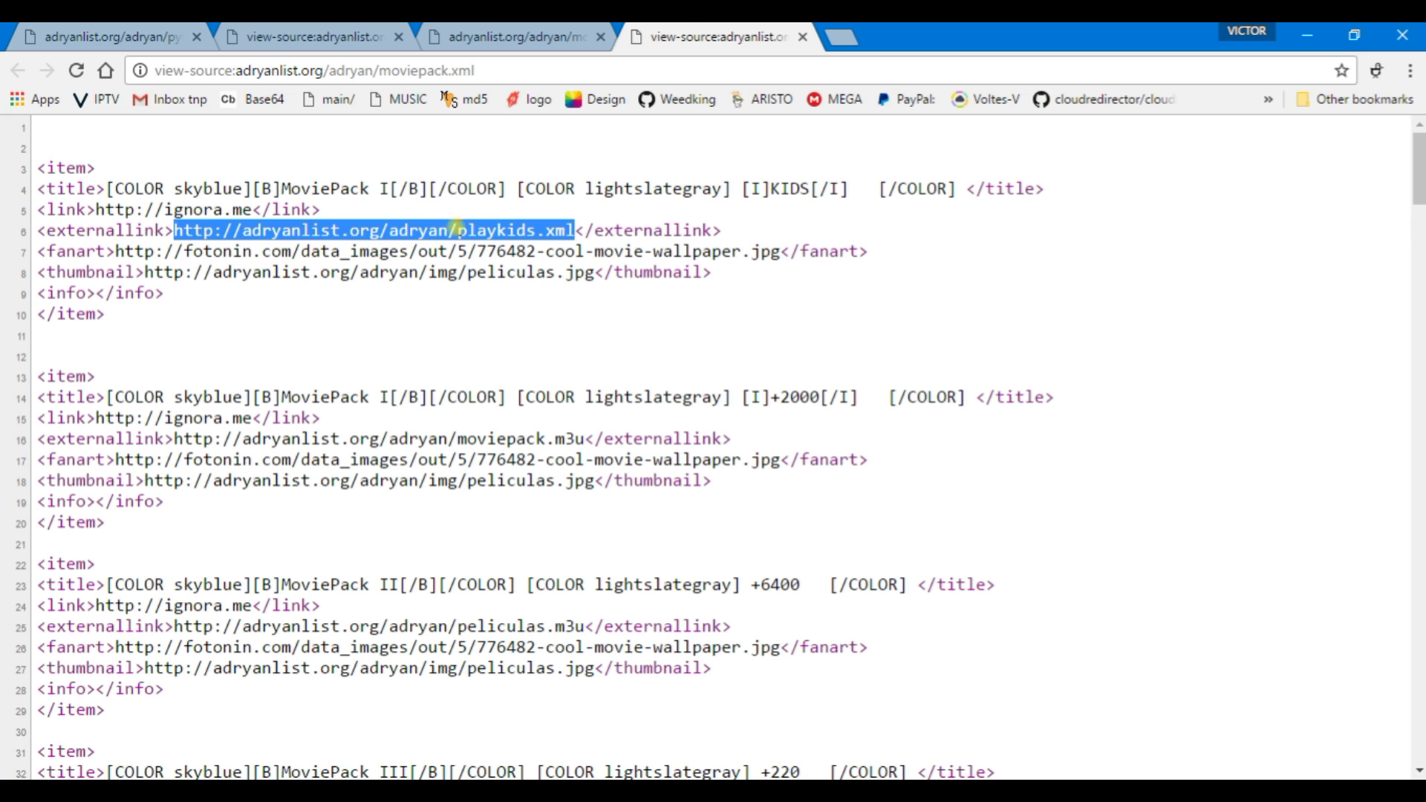
# Copy the playkids.xml URL from the MoviePack I KIDS item and switch to Kodi.
pyautogui.rightClick(458, 231)
pyautogui.click(486, 243)
pyautogui.hotkey('alt', 'Tab')
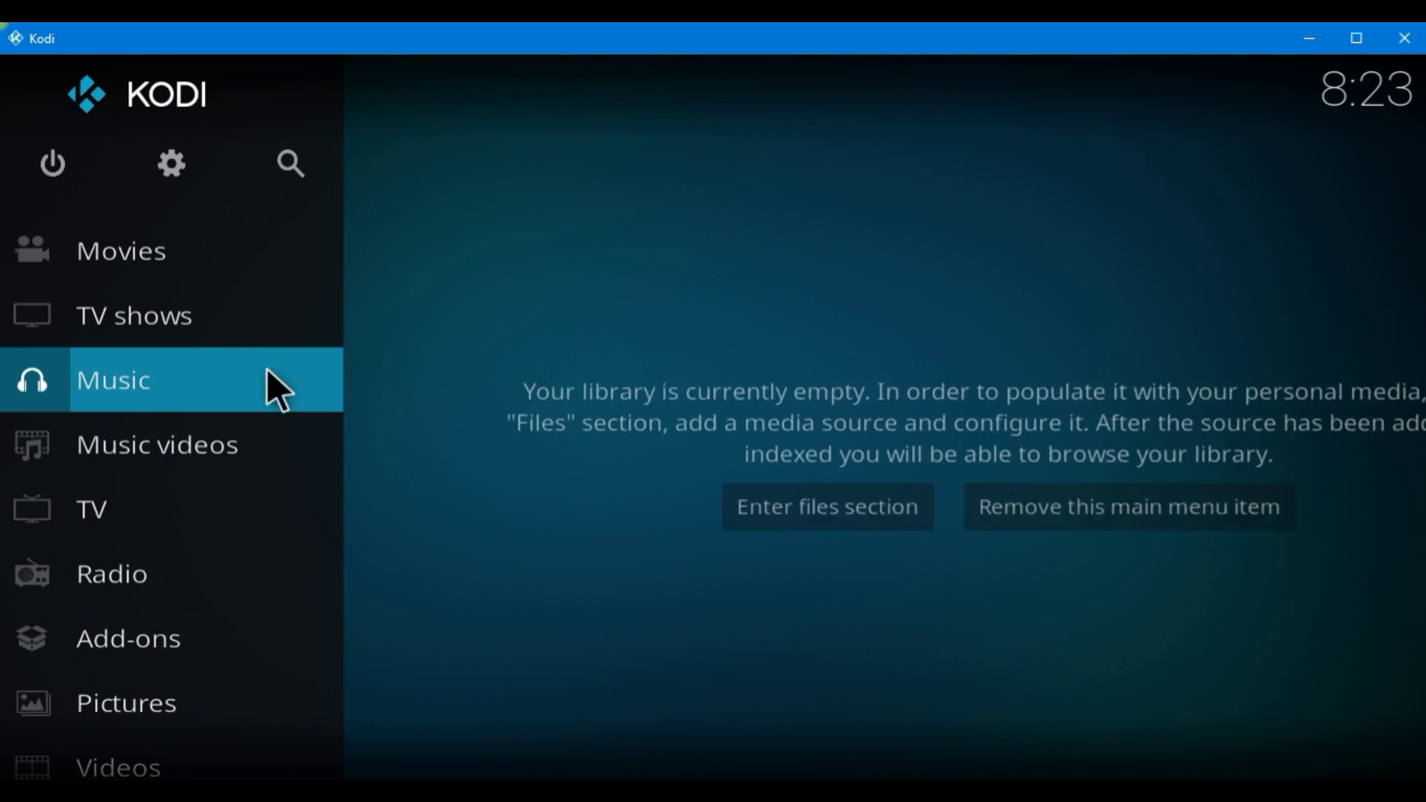
# Find LiveStreamsPro among the video add-ons and open its settings.
pyautogui.moveTo(165, 626)
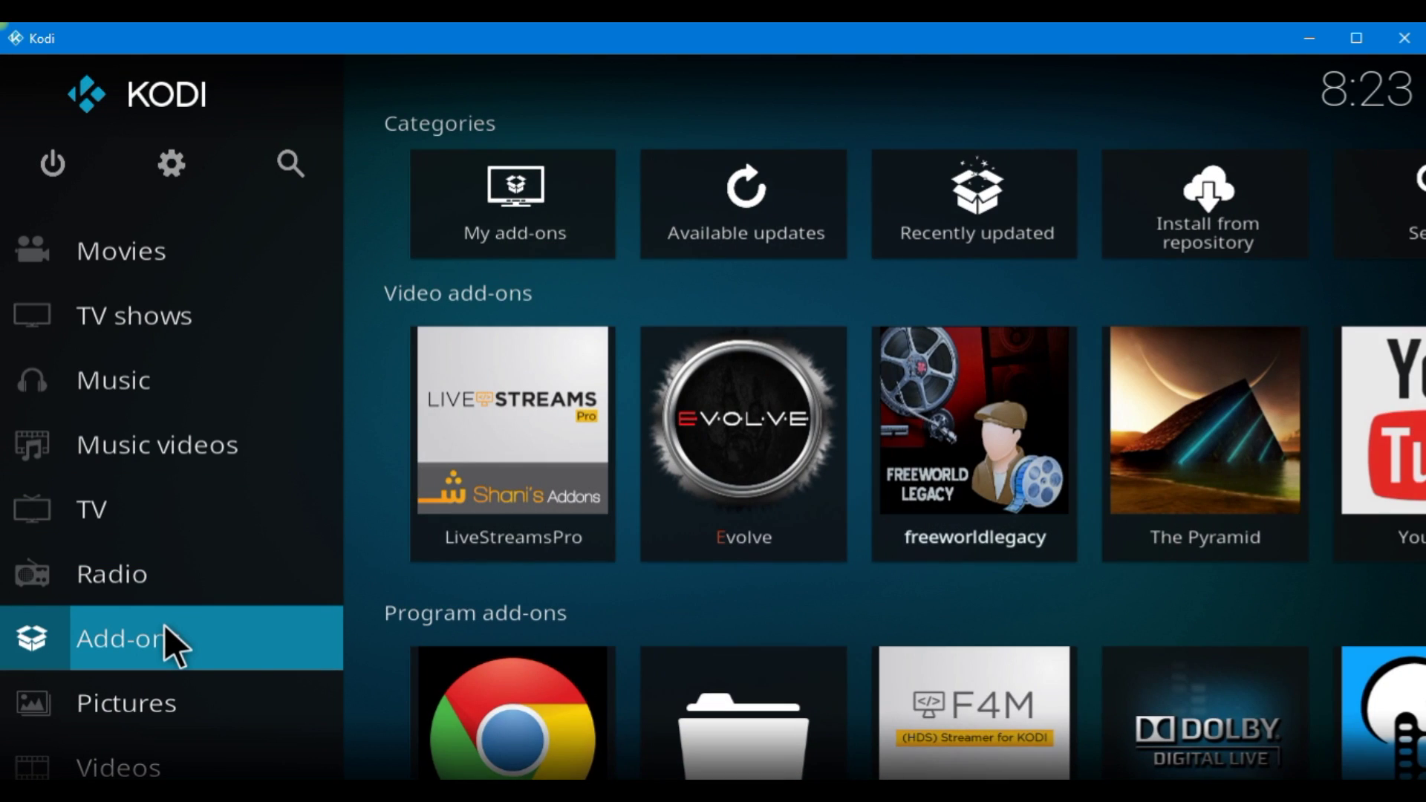
pyautogui.click(547, 438)
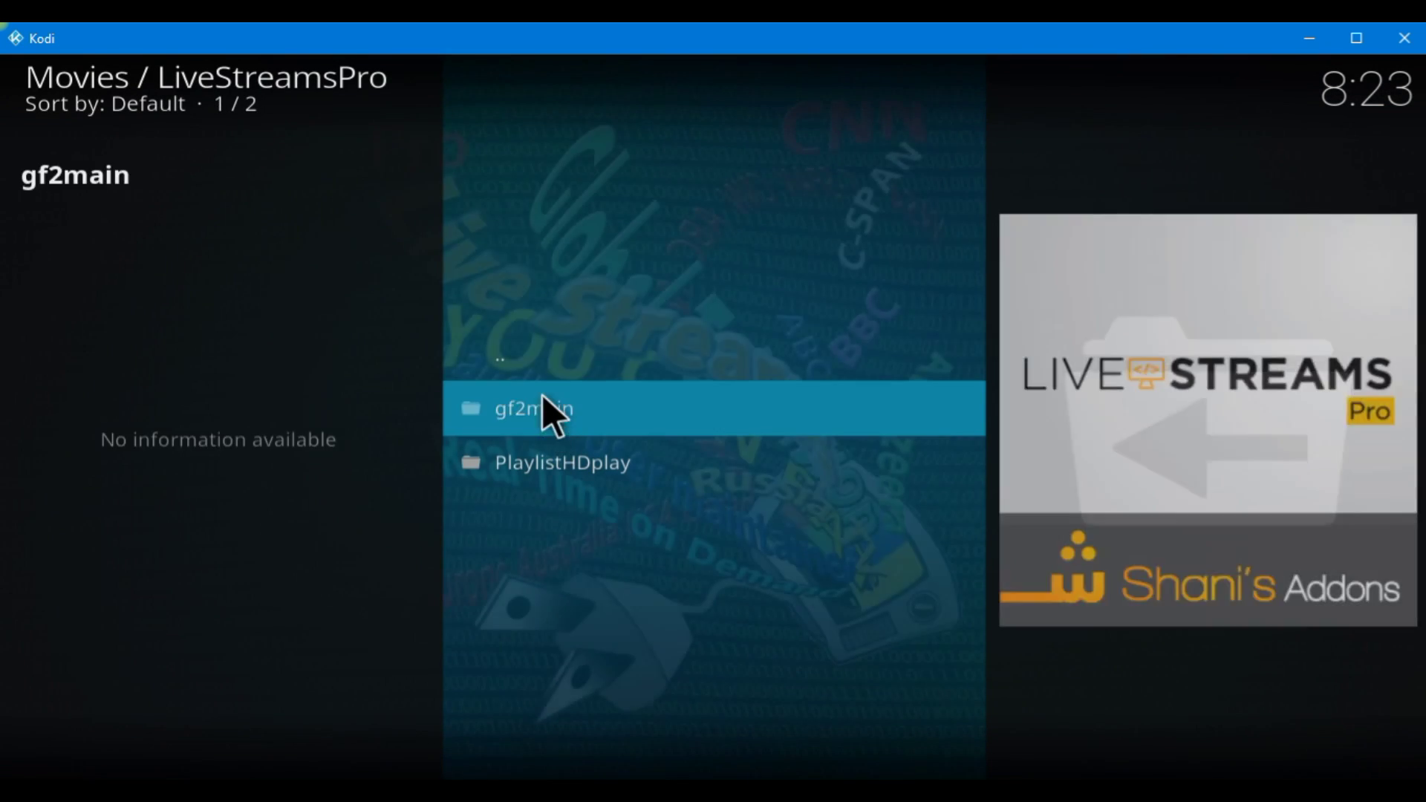
pyautogui.click(545, 364)
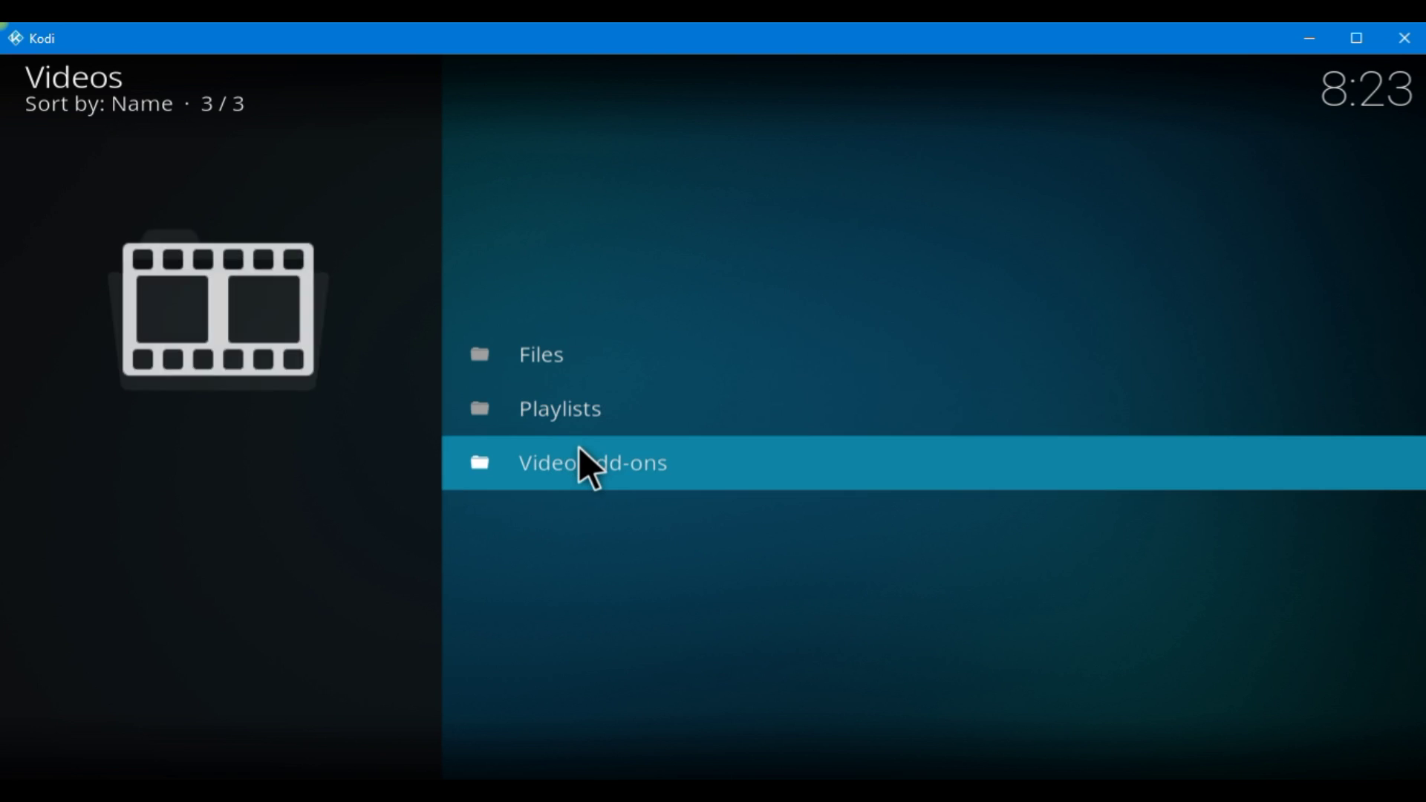
pyautogui.click(580, 451)
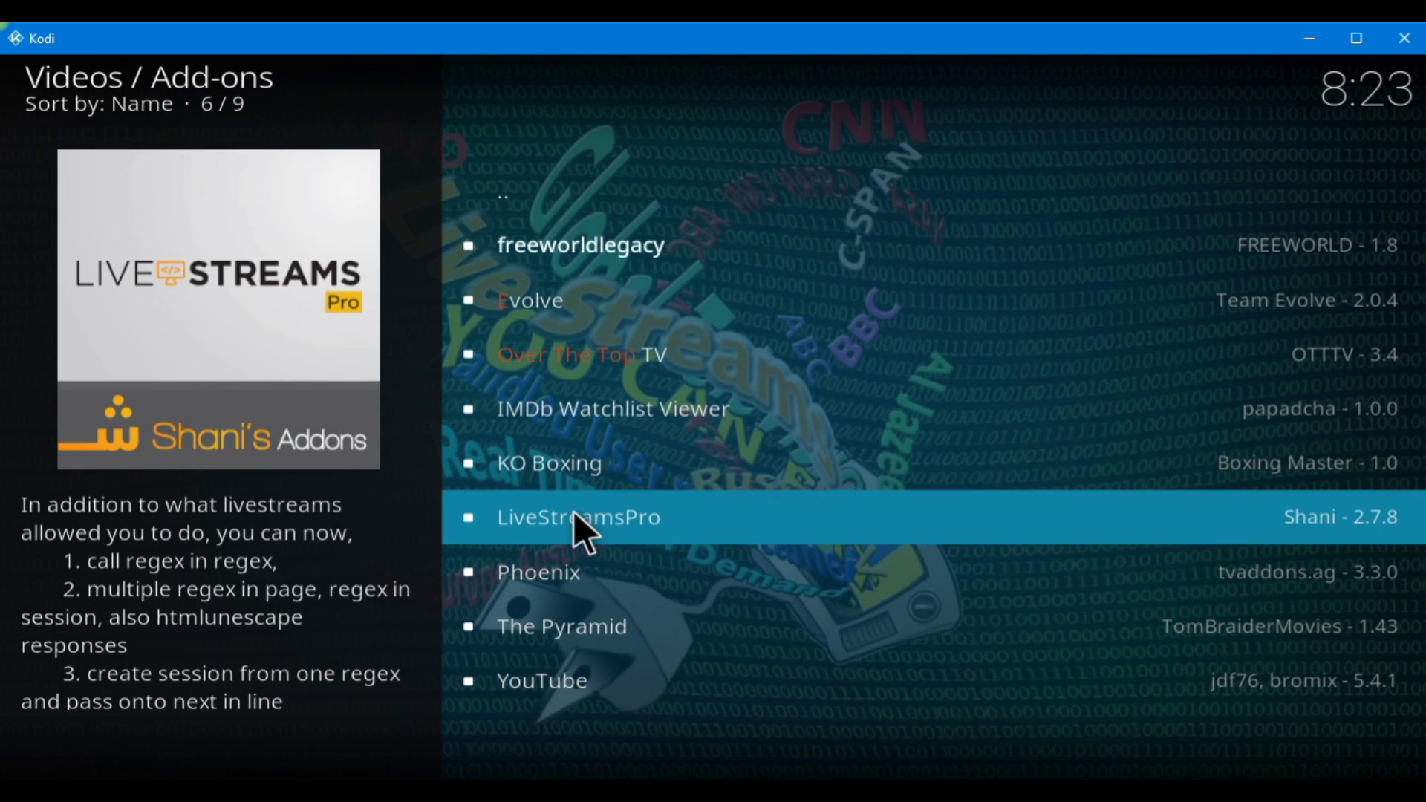
pyautogui.rightClick(573, 511)
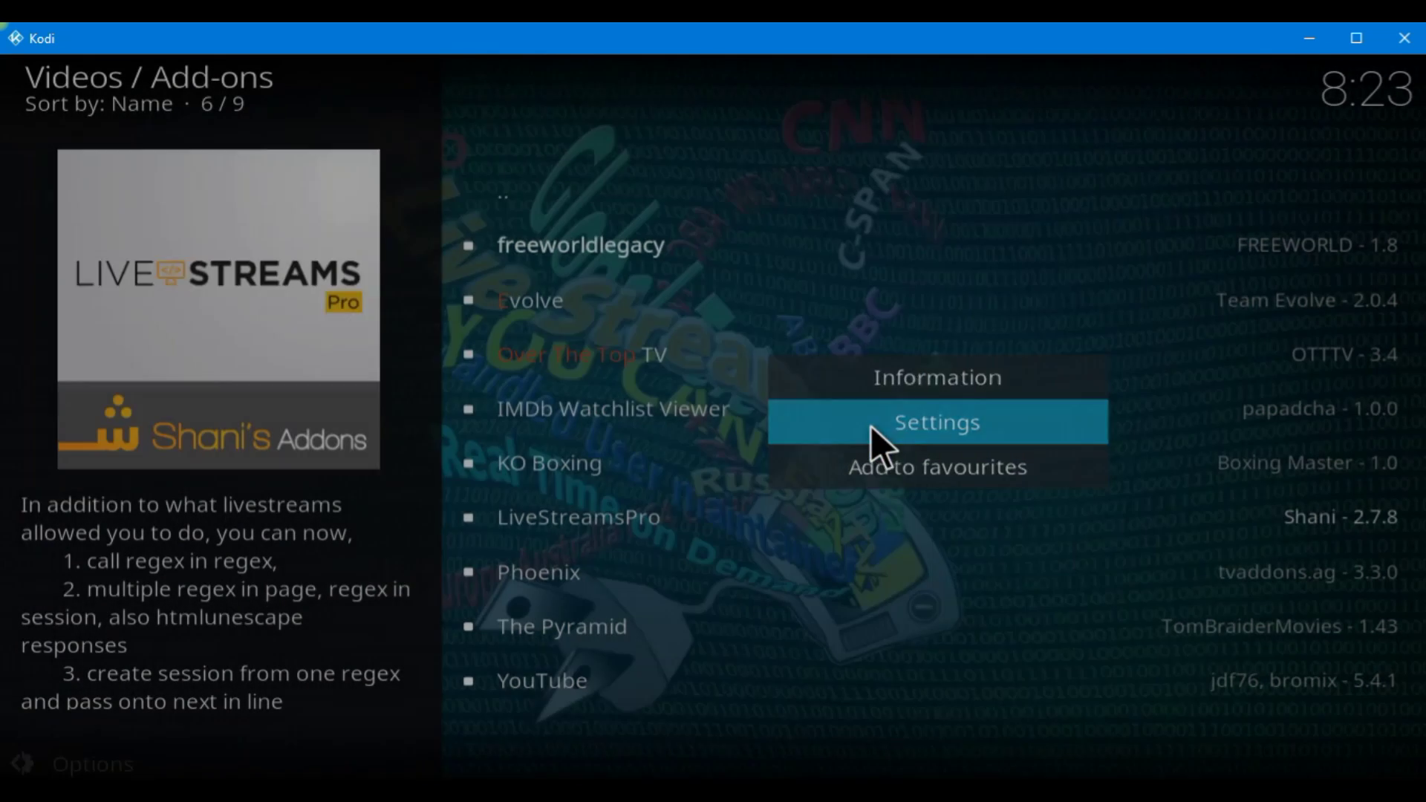
pyautogui.click(871, 425)
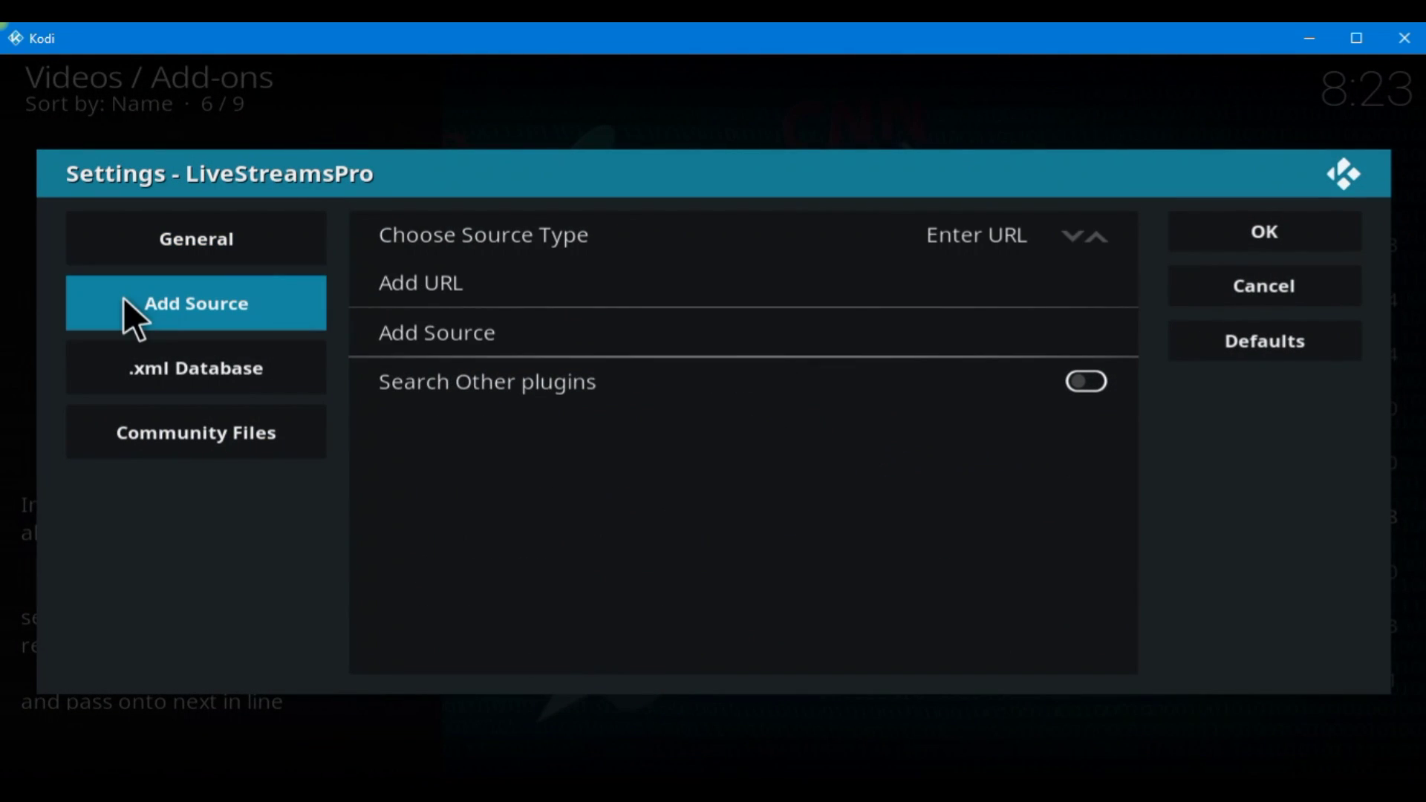
pyautogui.moveTo(286, 303)
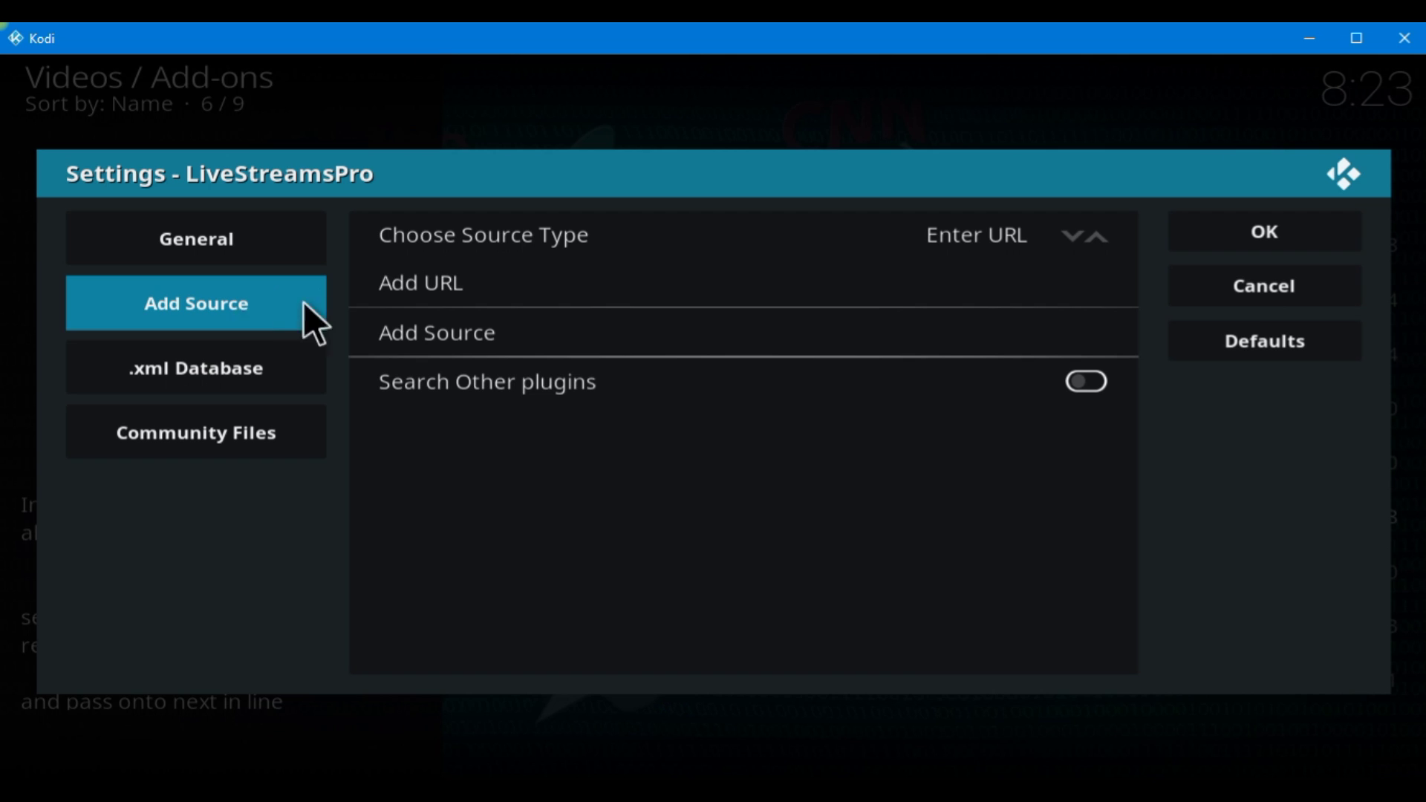
pyautogui.click(425, 279)
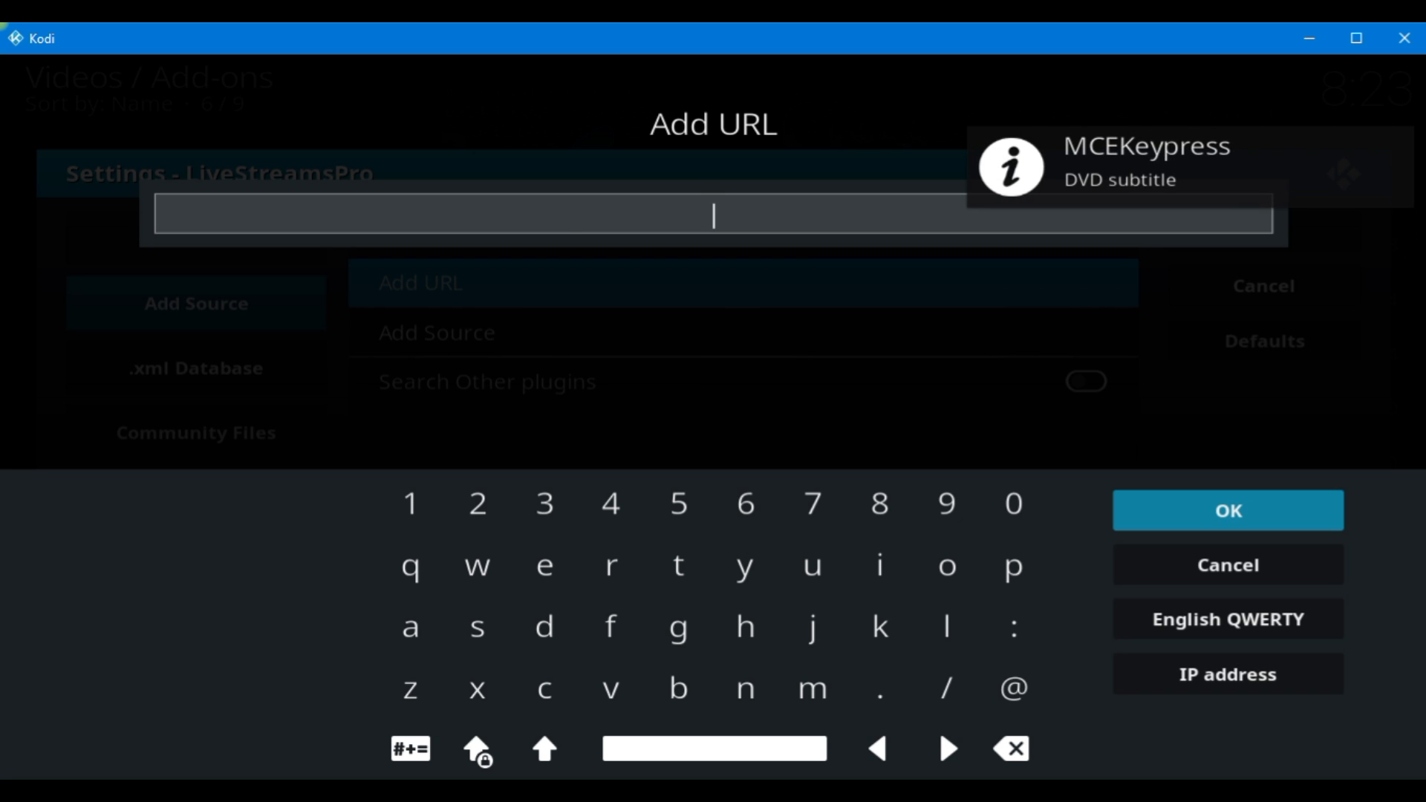
pyautogui.hotkey('ctrl', 'v')
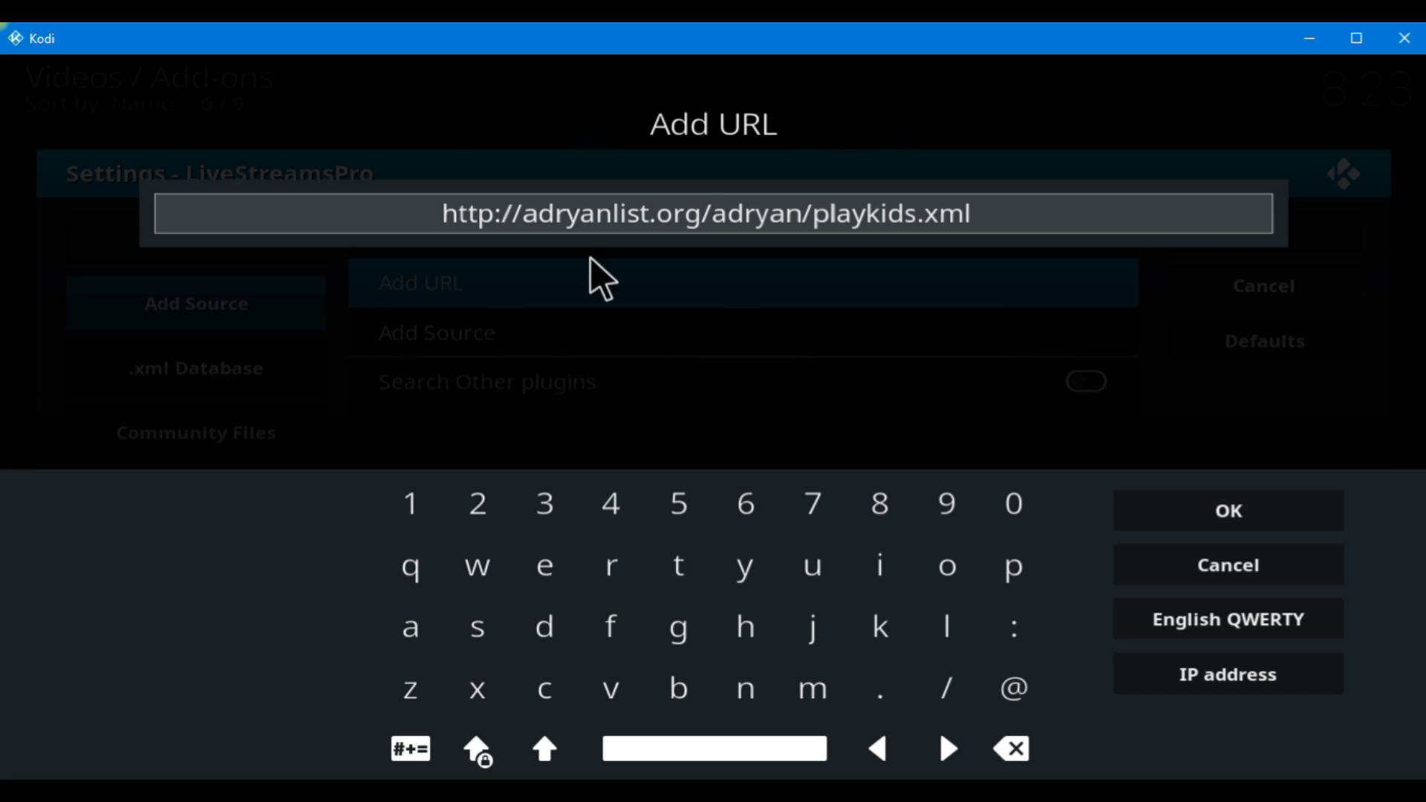
pyautogui.click(1164, 511)
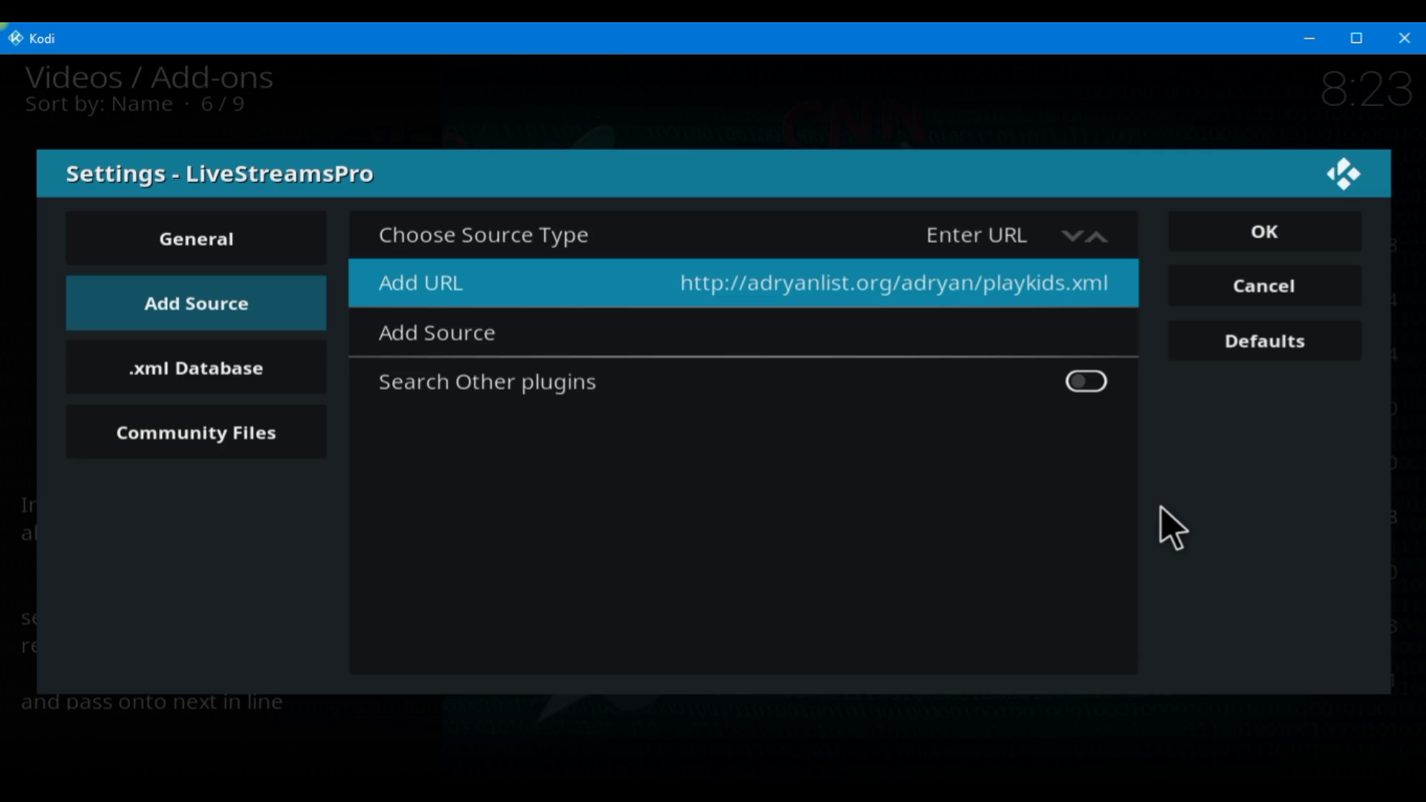
pyautogui.click(537, 337)
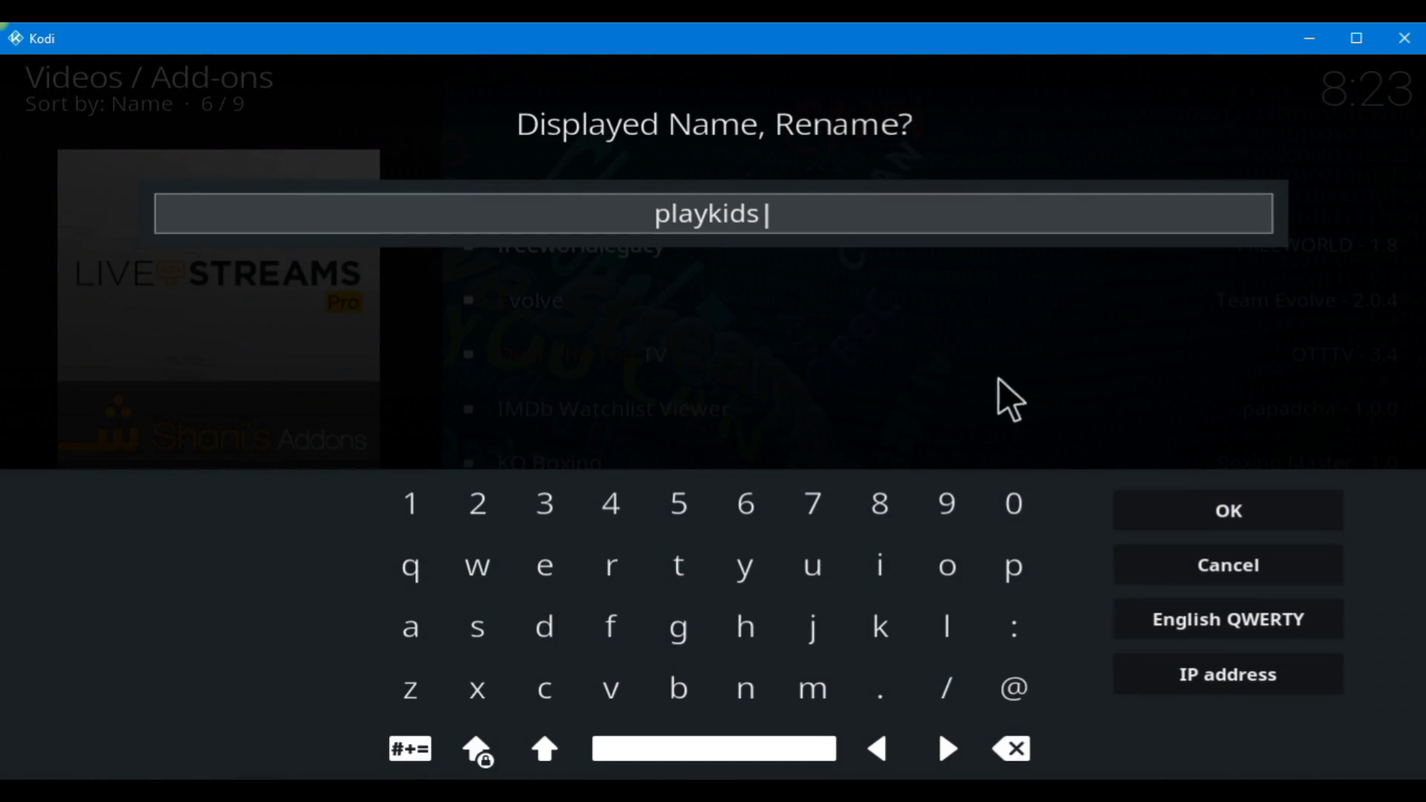
pyautogui.click(1214, 506)
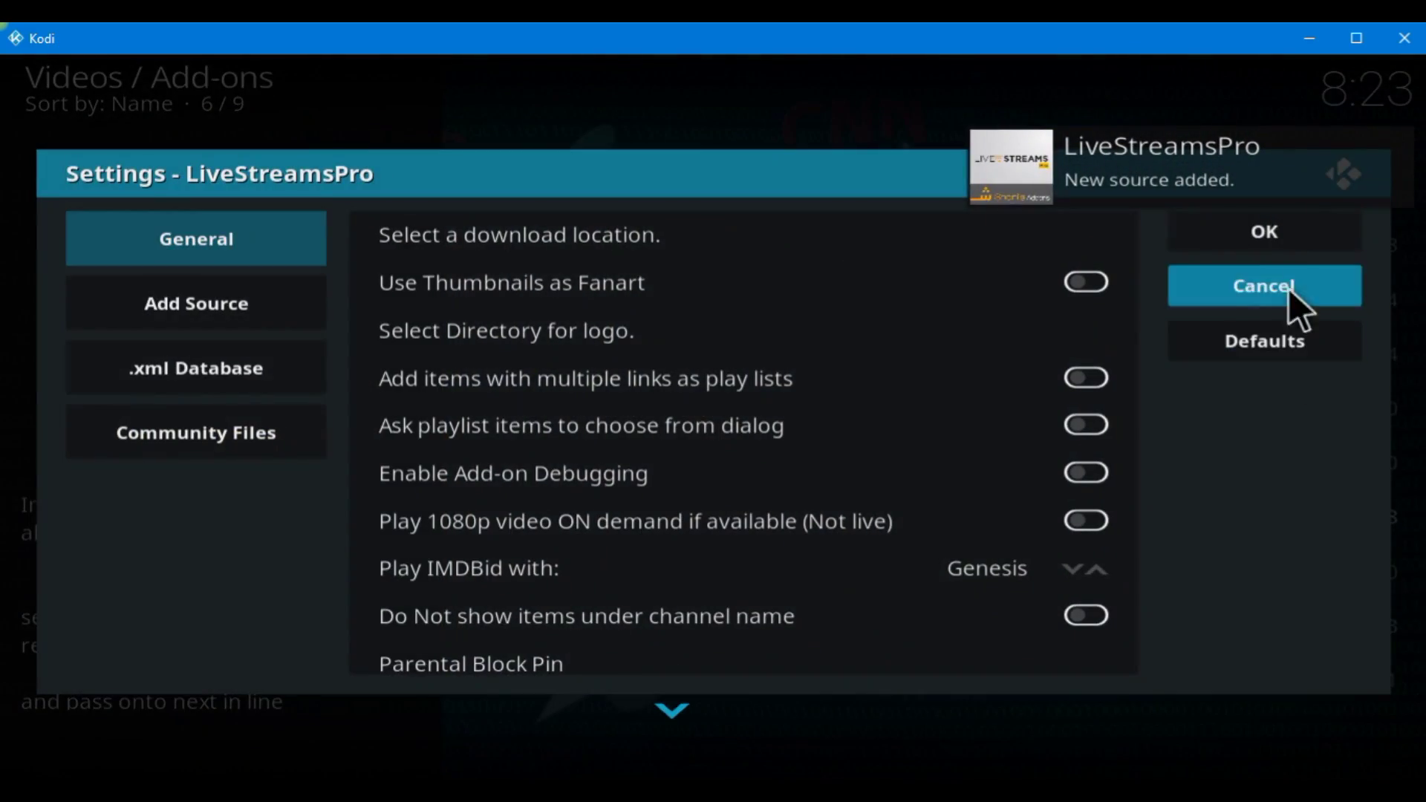
# Close the LiveStreamsPro settings, launch the add-on and browse the folders of its playkids source.
pyautogui.click(1289, 249)
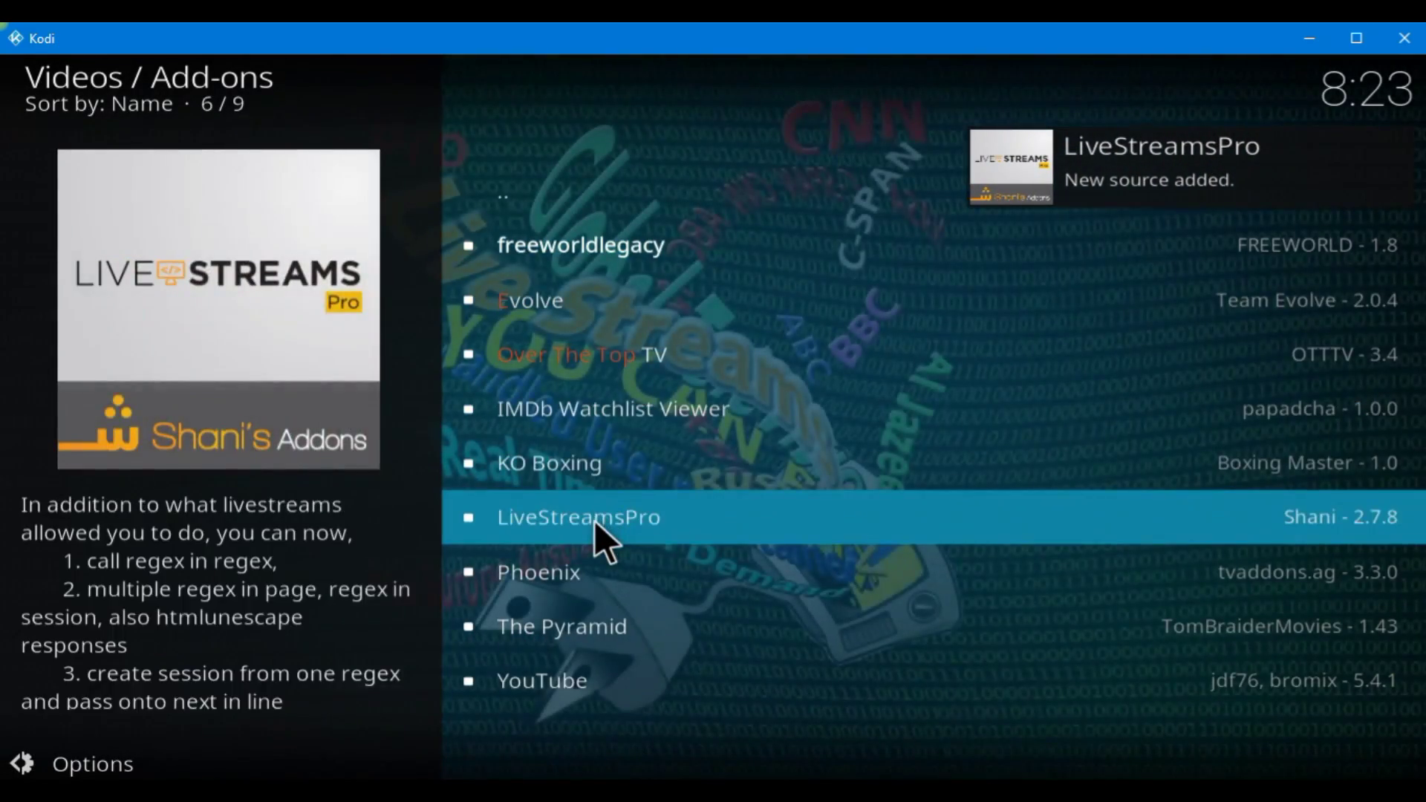
pyautogui.click(595, 520)
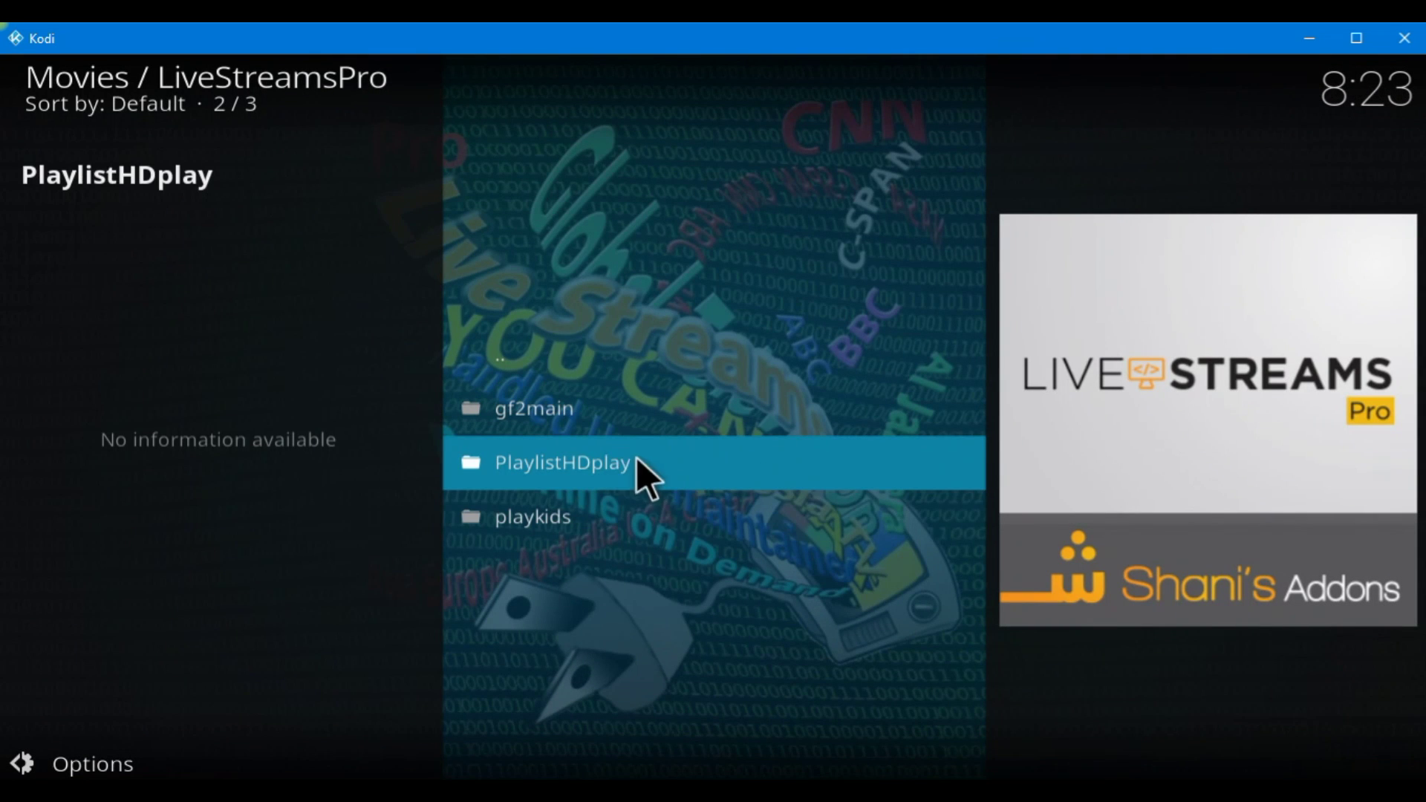
pyautogui.click(555, 524)
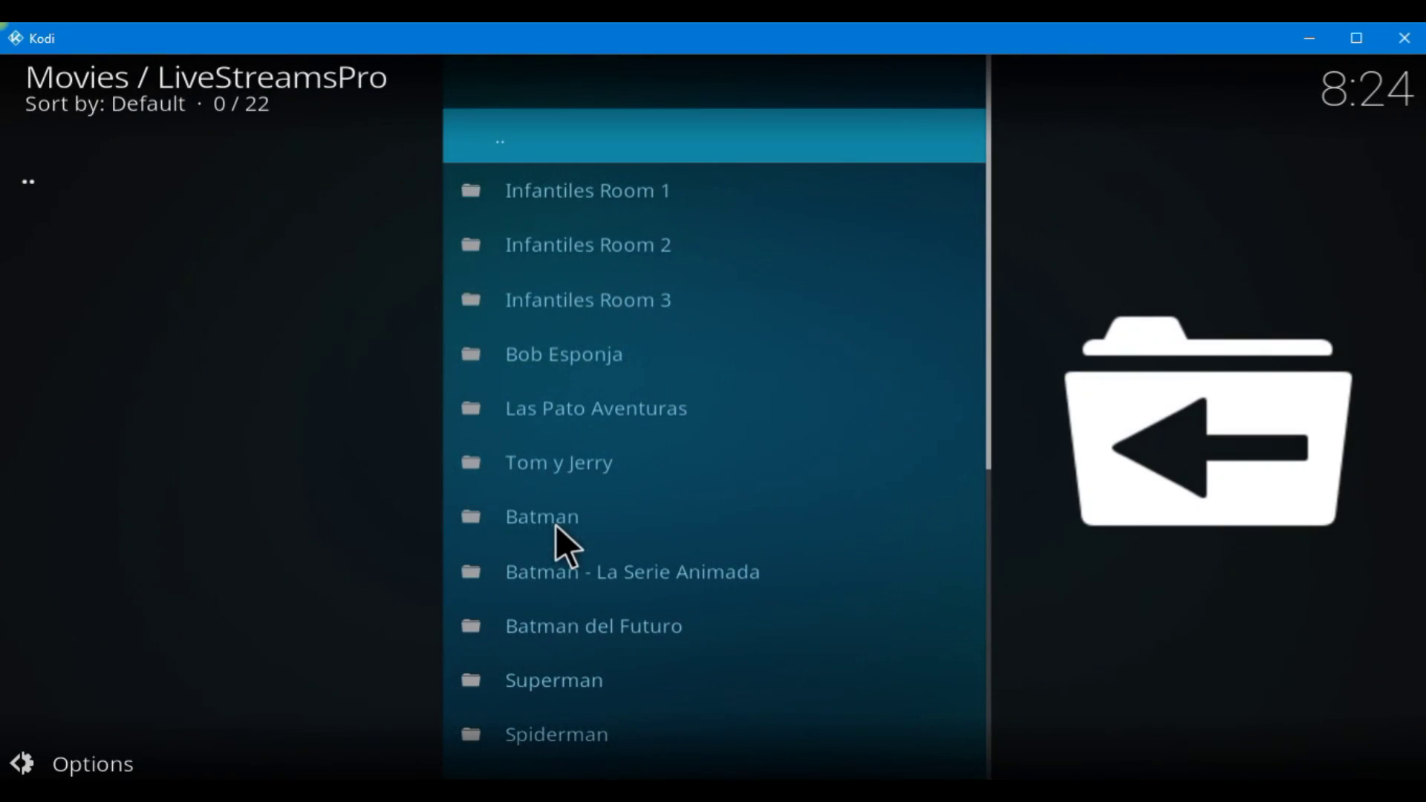
pyautogui.scroll(-7, 624, 223)
pyautogui.scroll(-13, 618, 207)
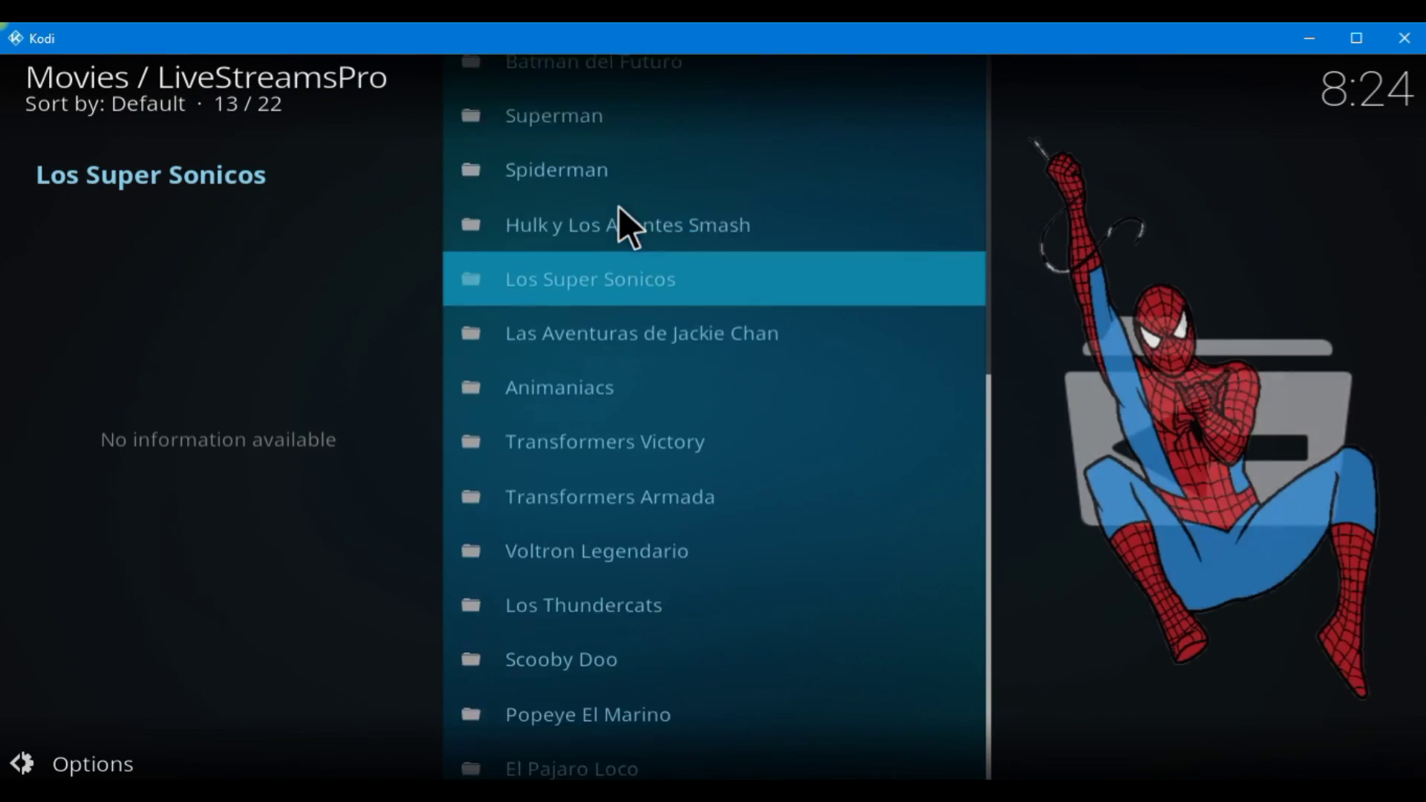
pyautogui.scroll(12, 618, 207)
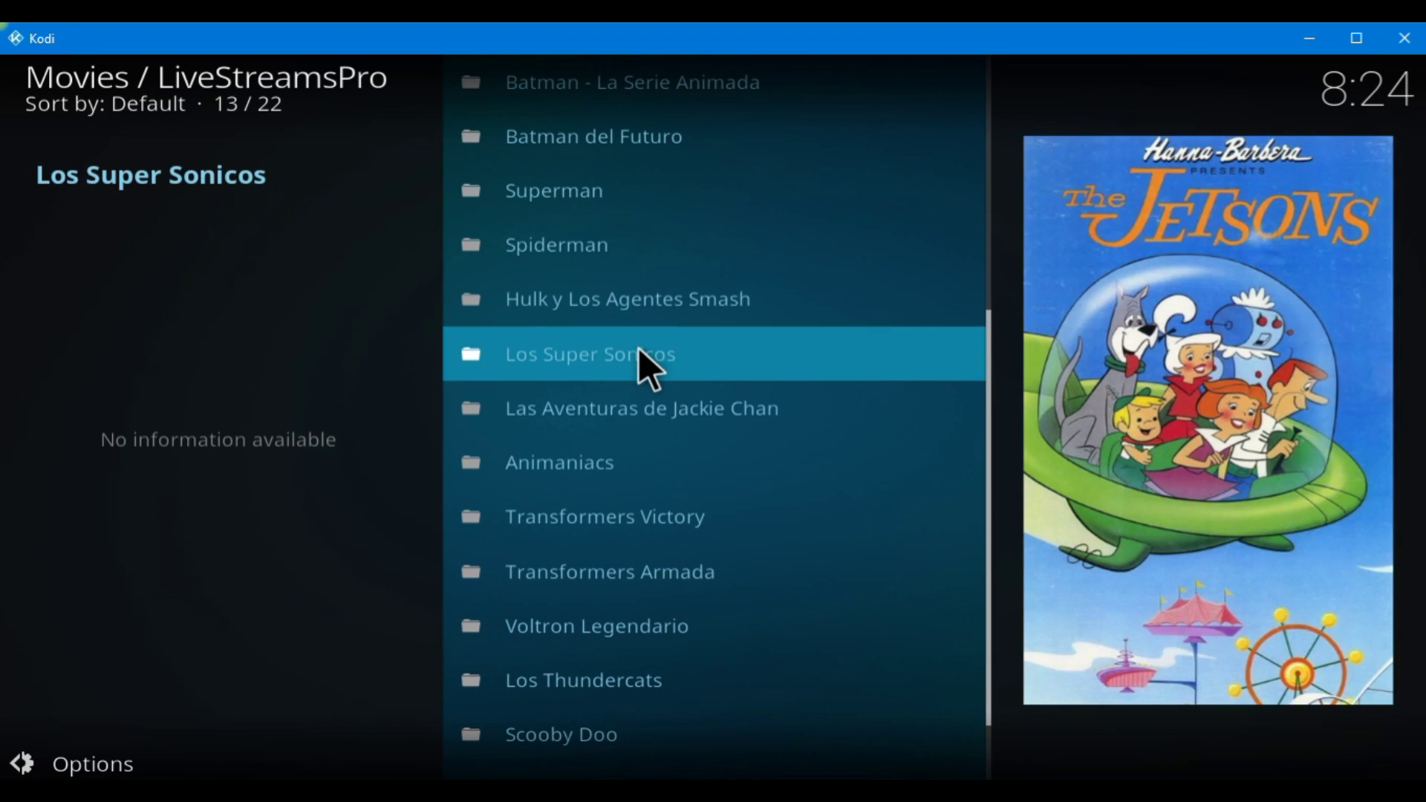
# Open Los Super Sonicos, play episode 1x06 Las vacaciones de Super (The good little scouts) as a test and stop playback.
pyautogui.click(639, 349)
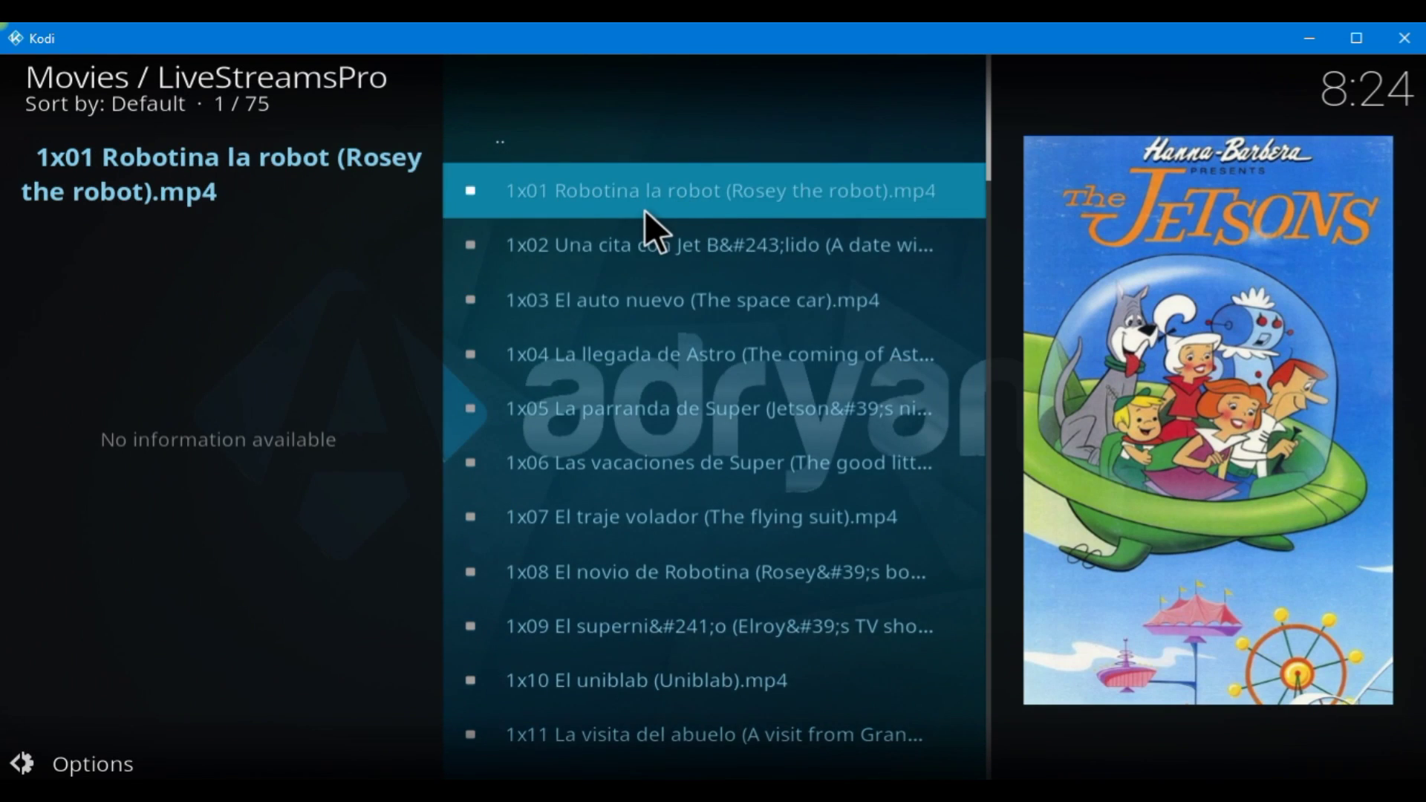
pyautogui.scroll(-3, 653, 222)
pyautogui.click(719, 297)
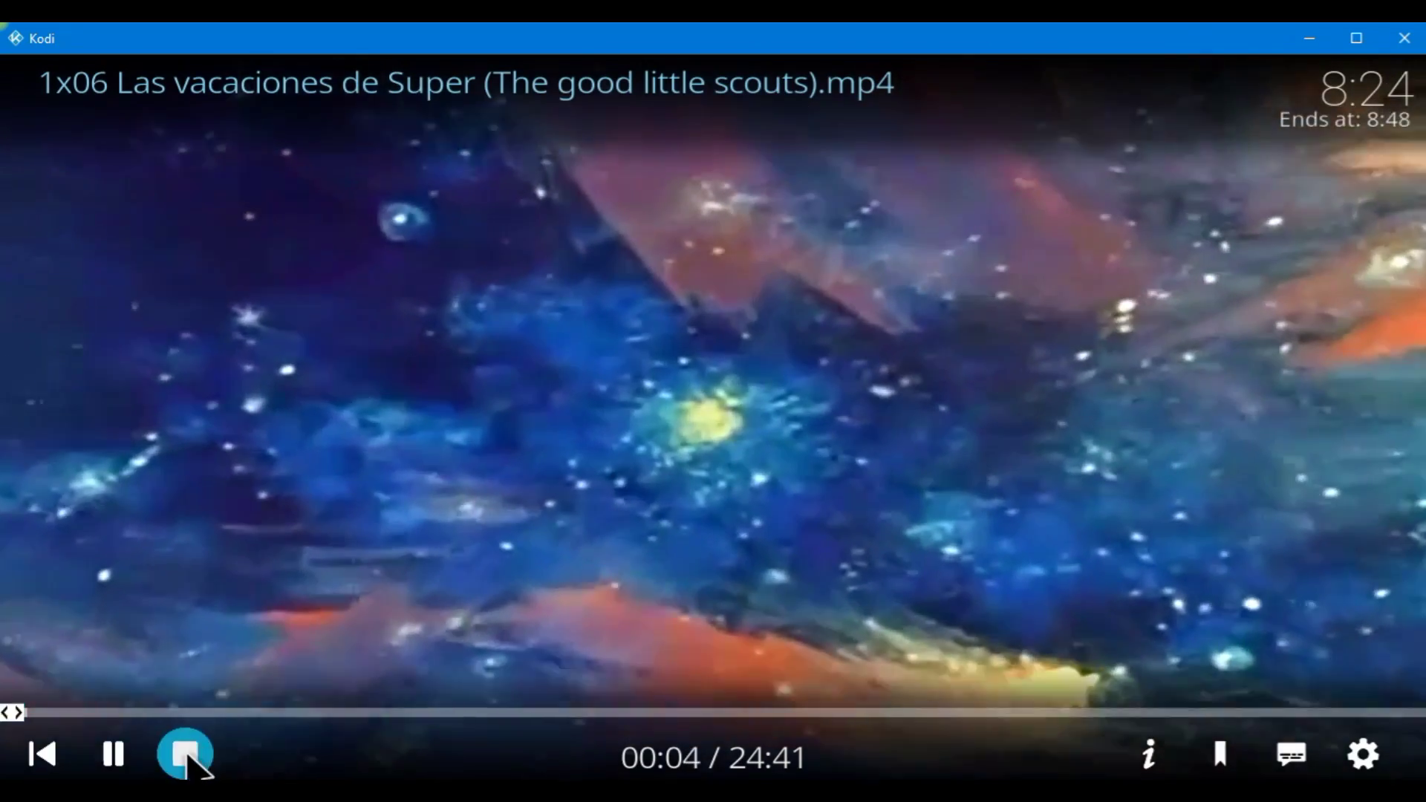
pyautogui.click(187, 756)
# Close Kodi, the browser window with the AdryanList sources and the Notepad++ window.
pyautogui.click(1404, 38)
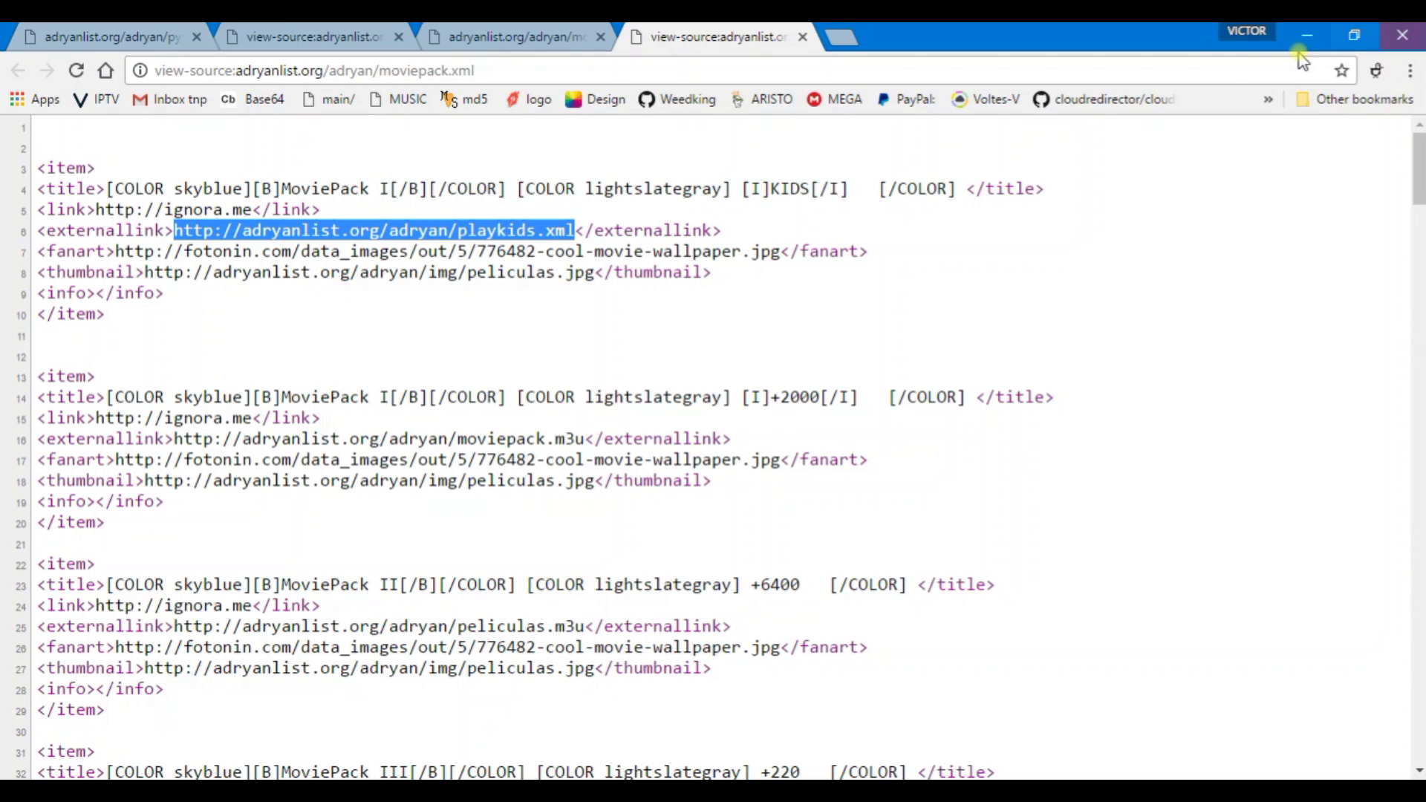
pyautogui.click(1391, 37)
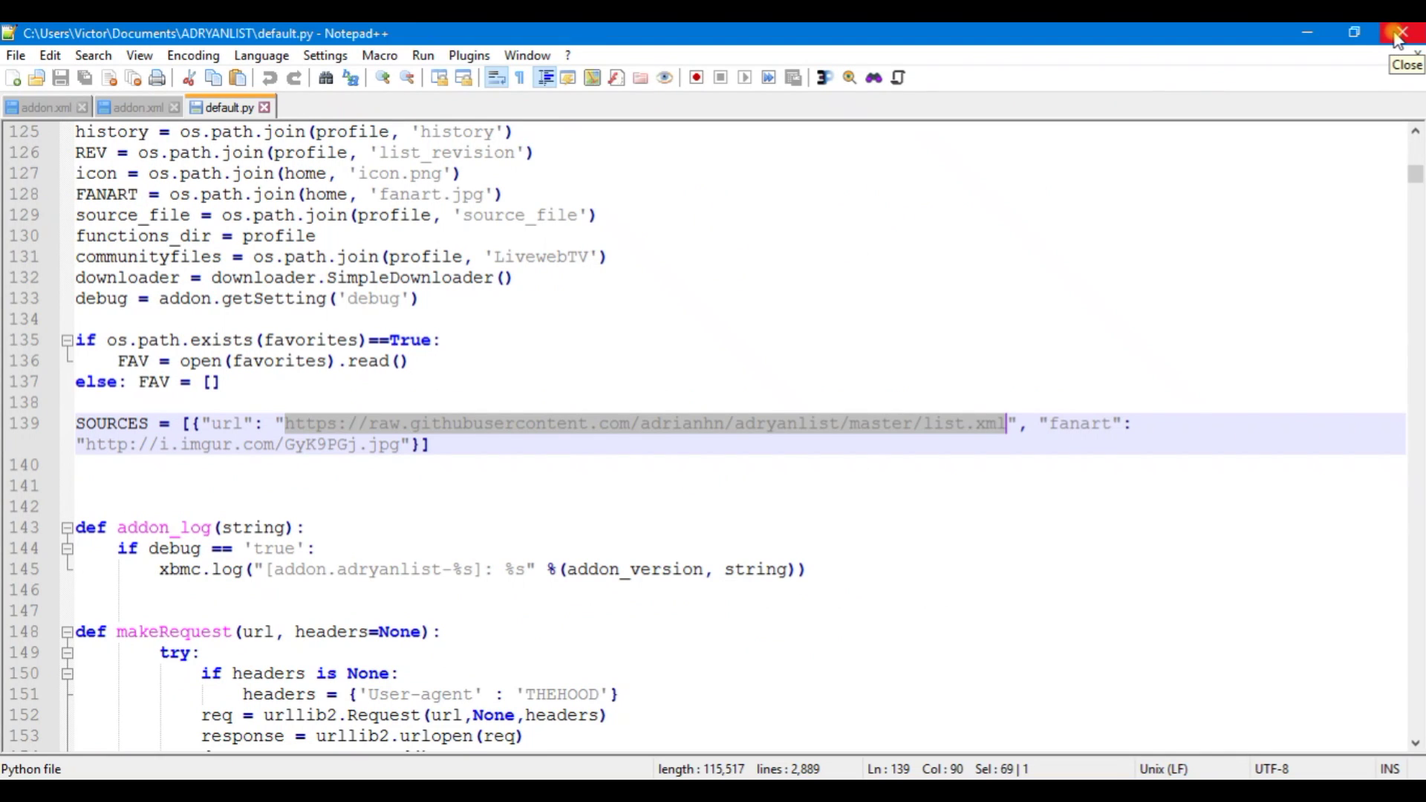
pyautogui.click(1398, 36)
pyautogui.click(1397, 35)
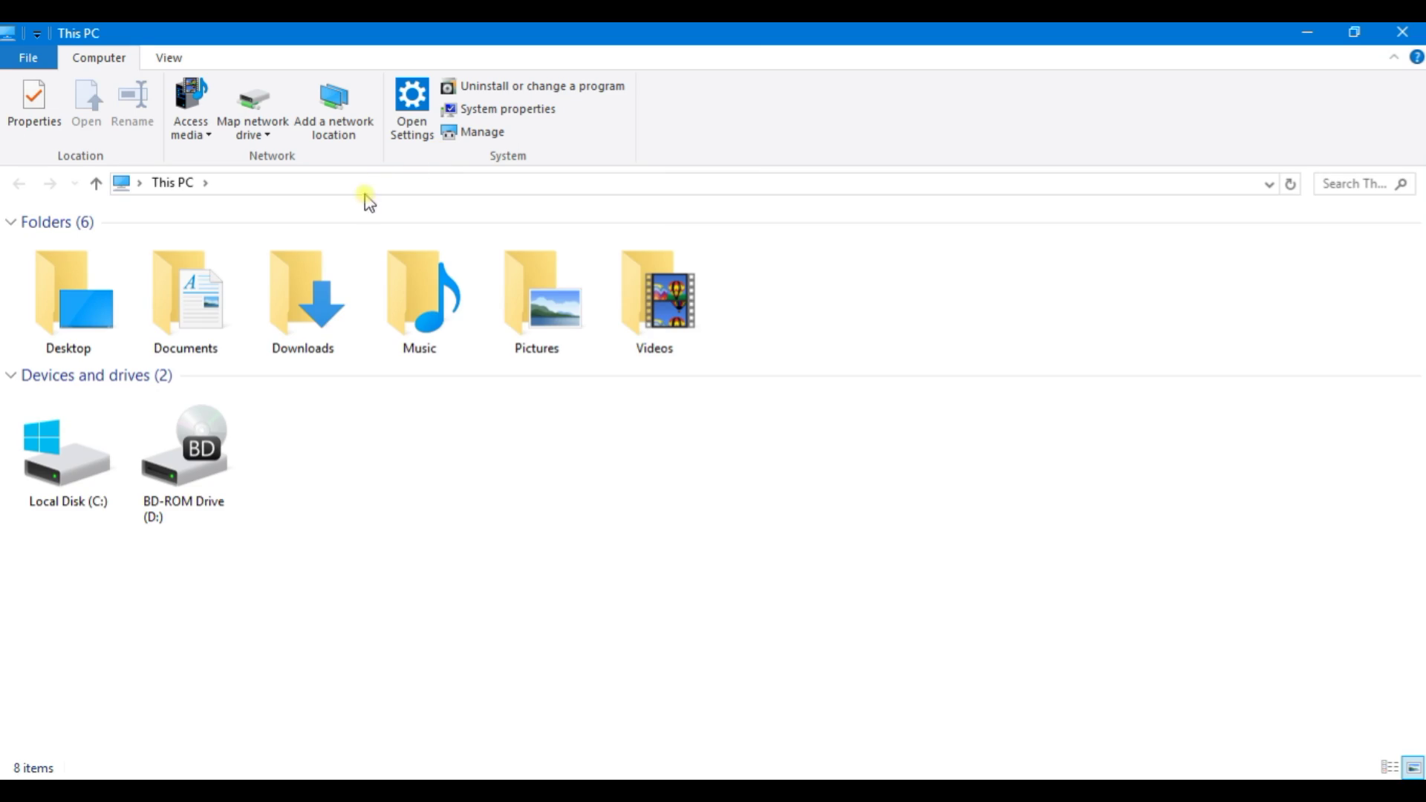
# Open the ANONYMOUS add-on folder in Documents and show its files in Details view.
pyautogui.click(205, 313)
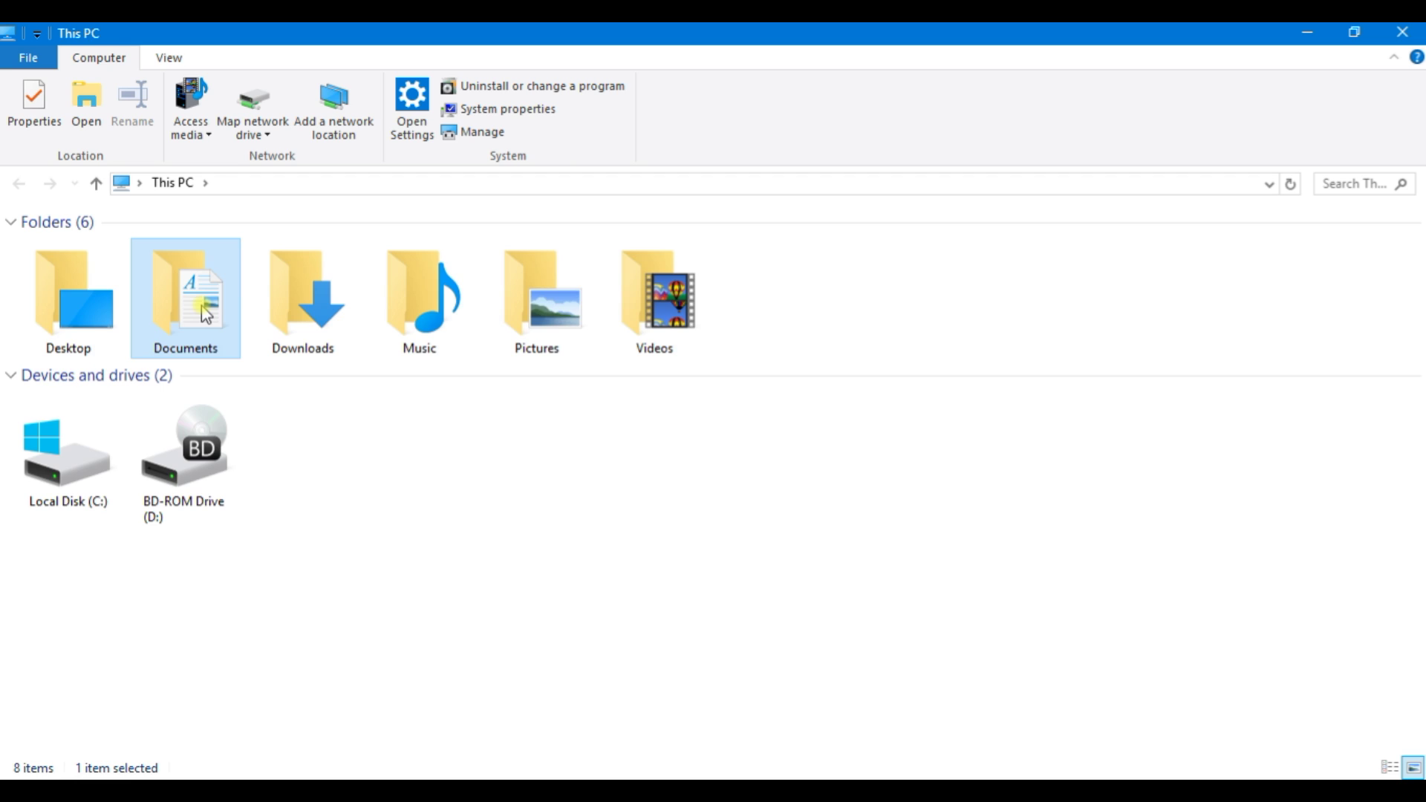
pyautogui.doubleClick(205, 314)
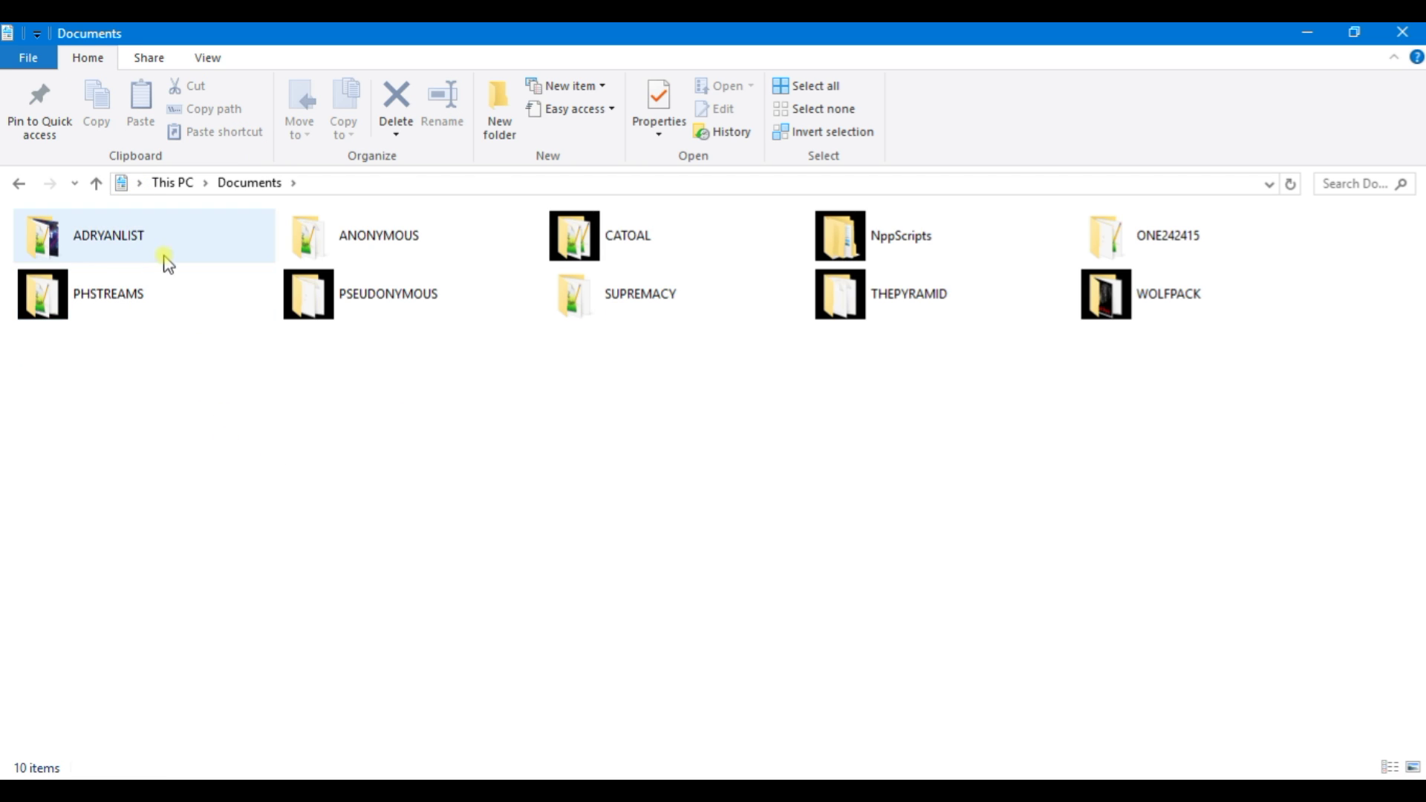
pyautogui.doubleClick(404, 241)
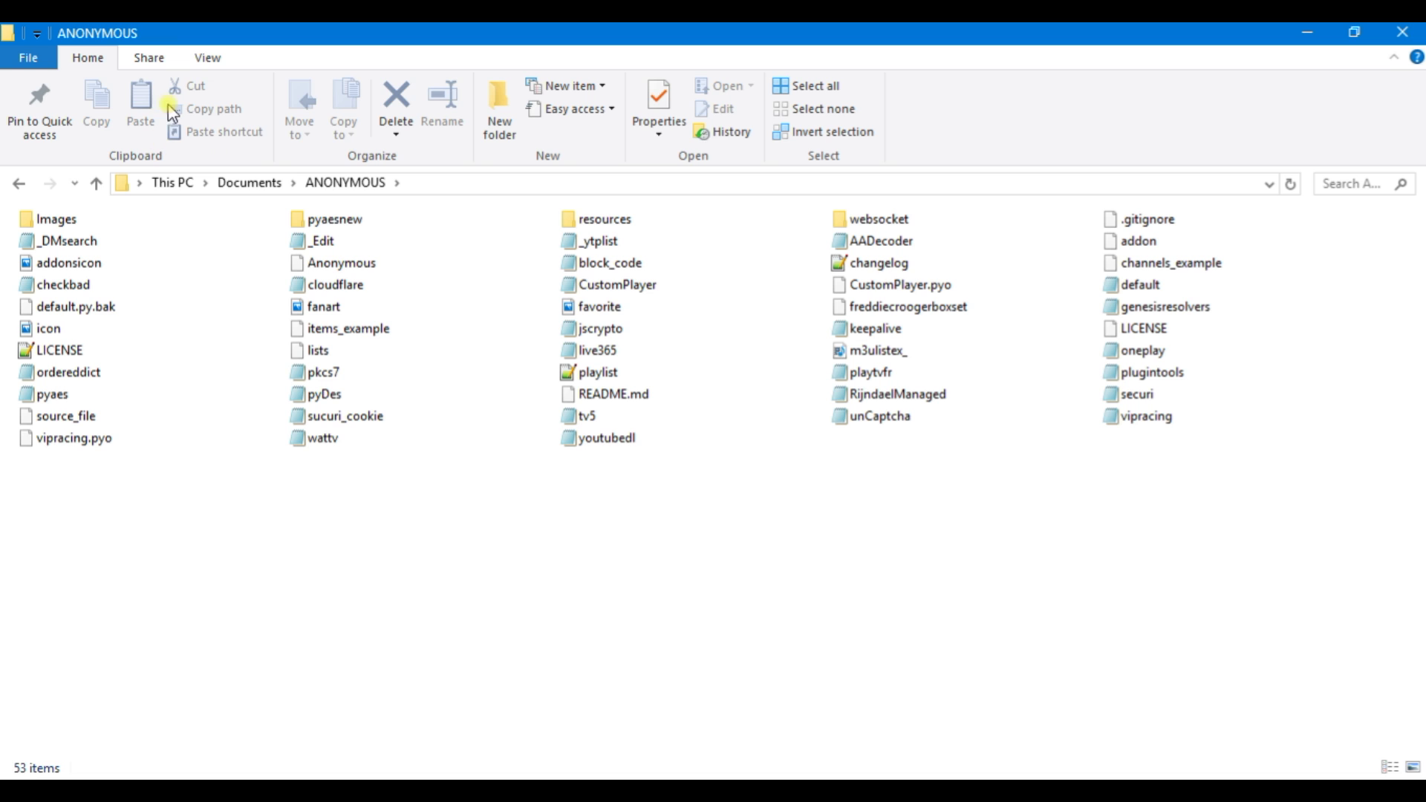
pyautogui.click(206, 60)
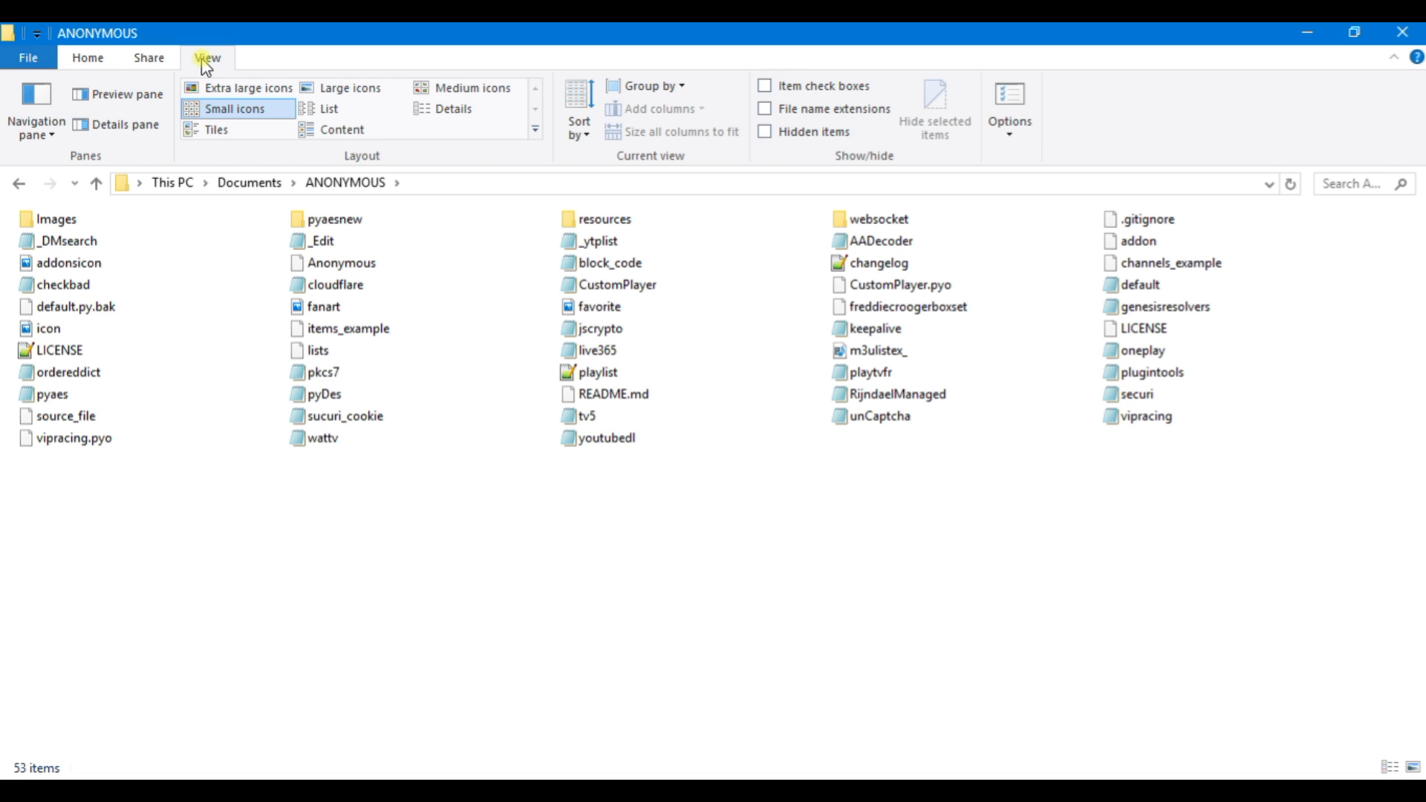
pyautogui.click(438, 110)
# Open the ANONYMOUS folder's default Python file in Notepad++ for editing.
pyautogui.scroll(-2, 296, 318)
pyautogui.scroll(1, 293, 317)
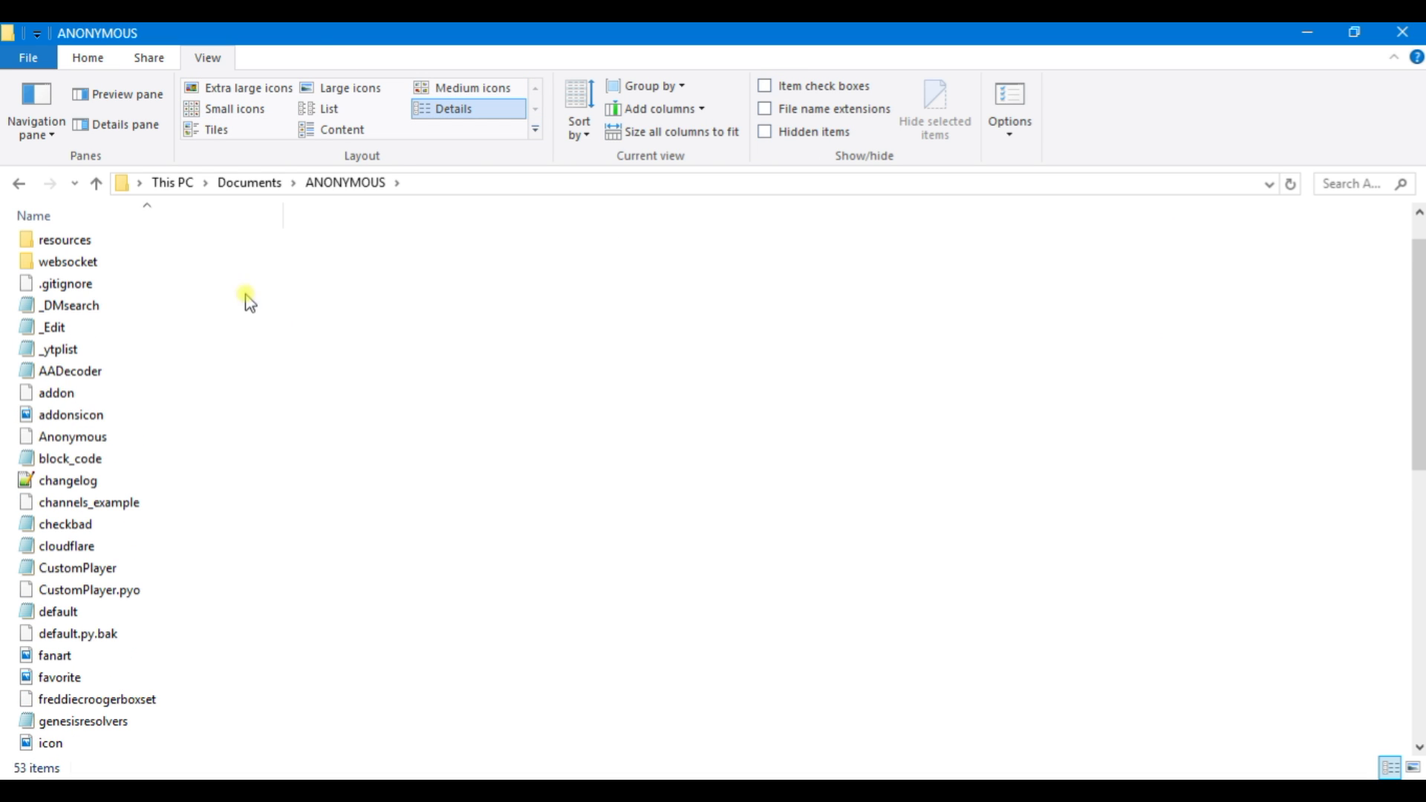
pyautogui.scroll(-1, 146, 310)
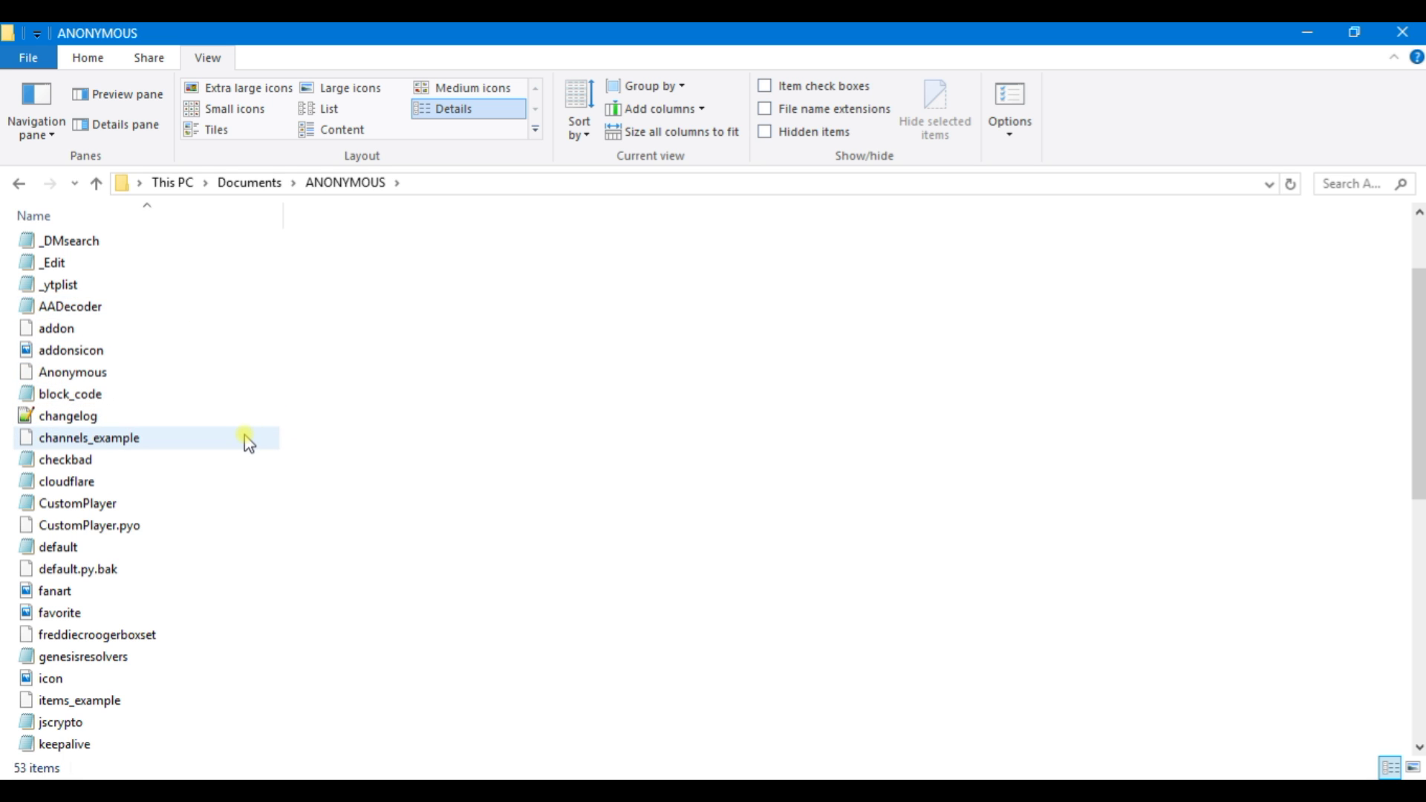
pyautogui.scroll(-1, 247, 439)
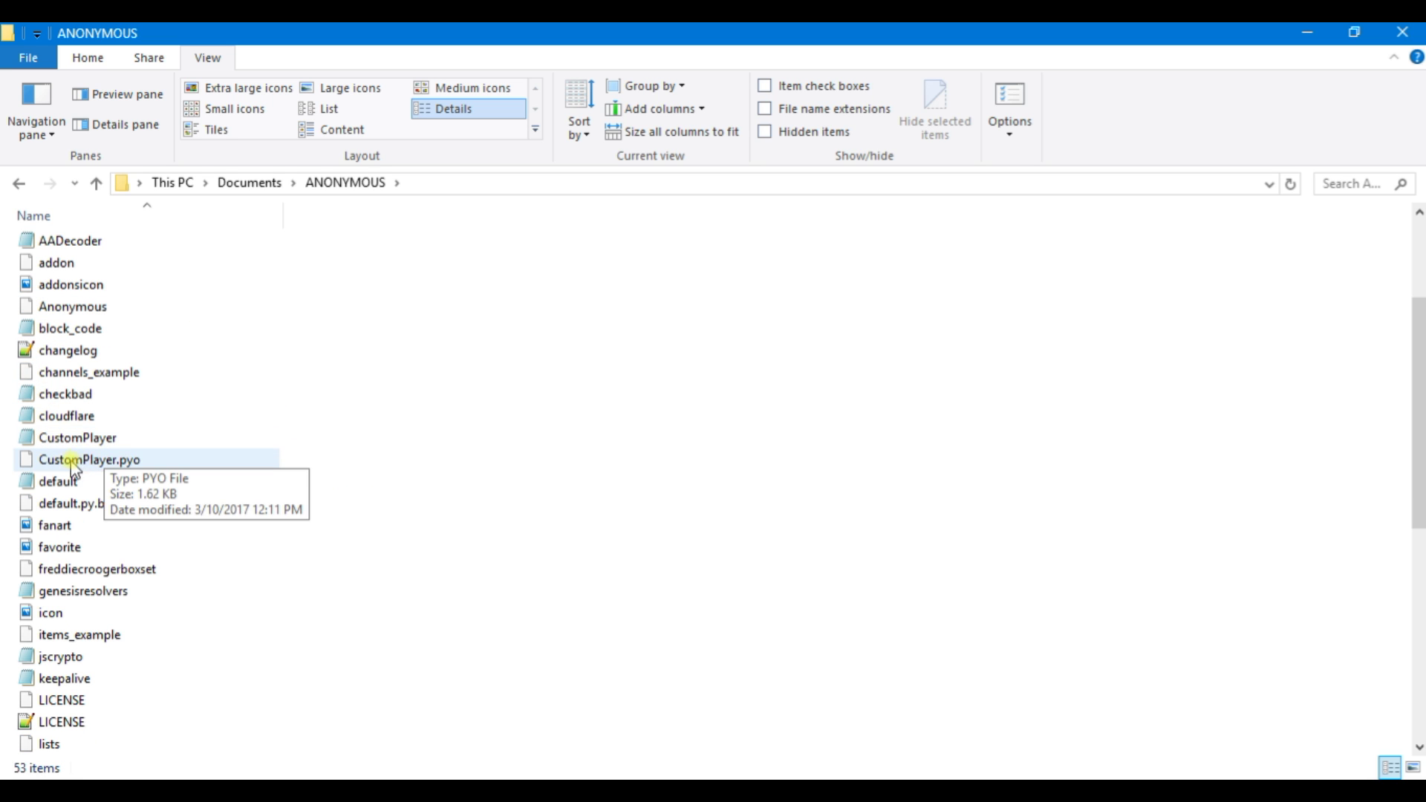
pyautogui.rightClick(56, 489)
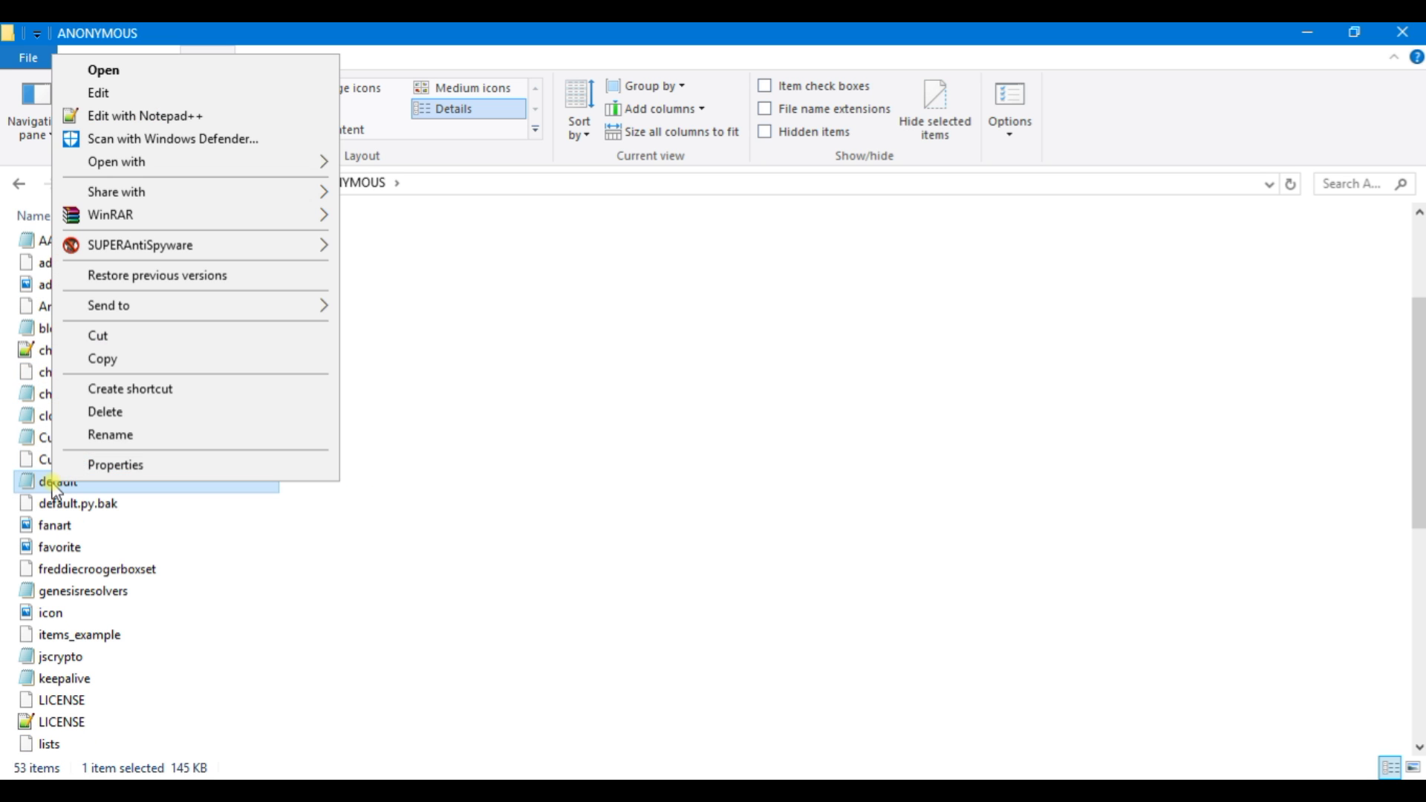
pyautogui.click(175, 123)
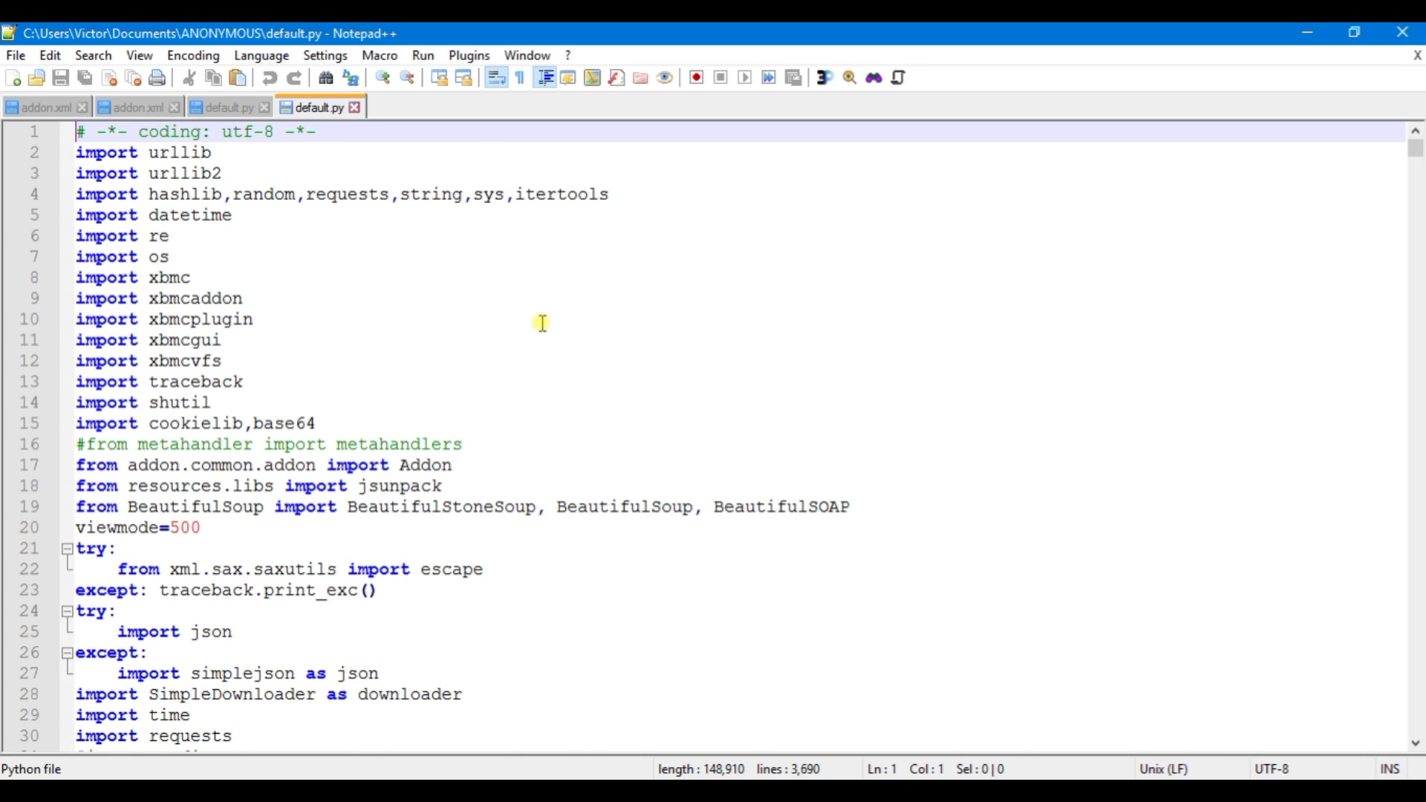
# Examine the ANONYMOUS default.py code for source links, down to the getSources function.
pyautogui.scroll(-3, 543, 324)
pyautogui.scroll(-9, 543, 325)
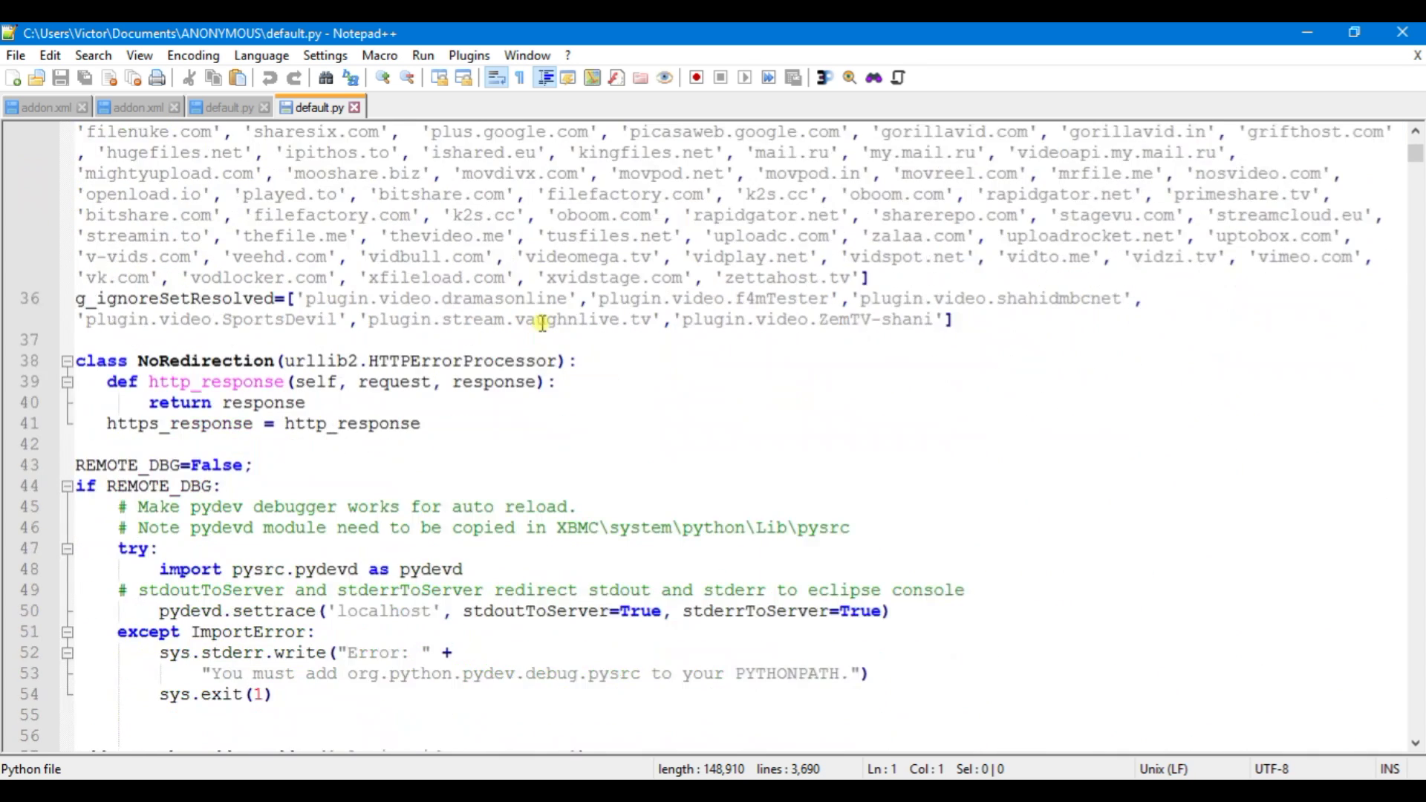
pyautogui.scroll(-13, 543, 325)
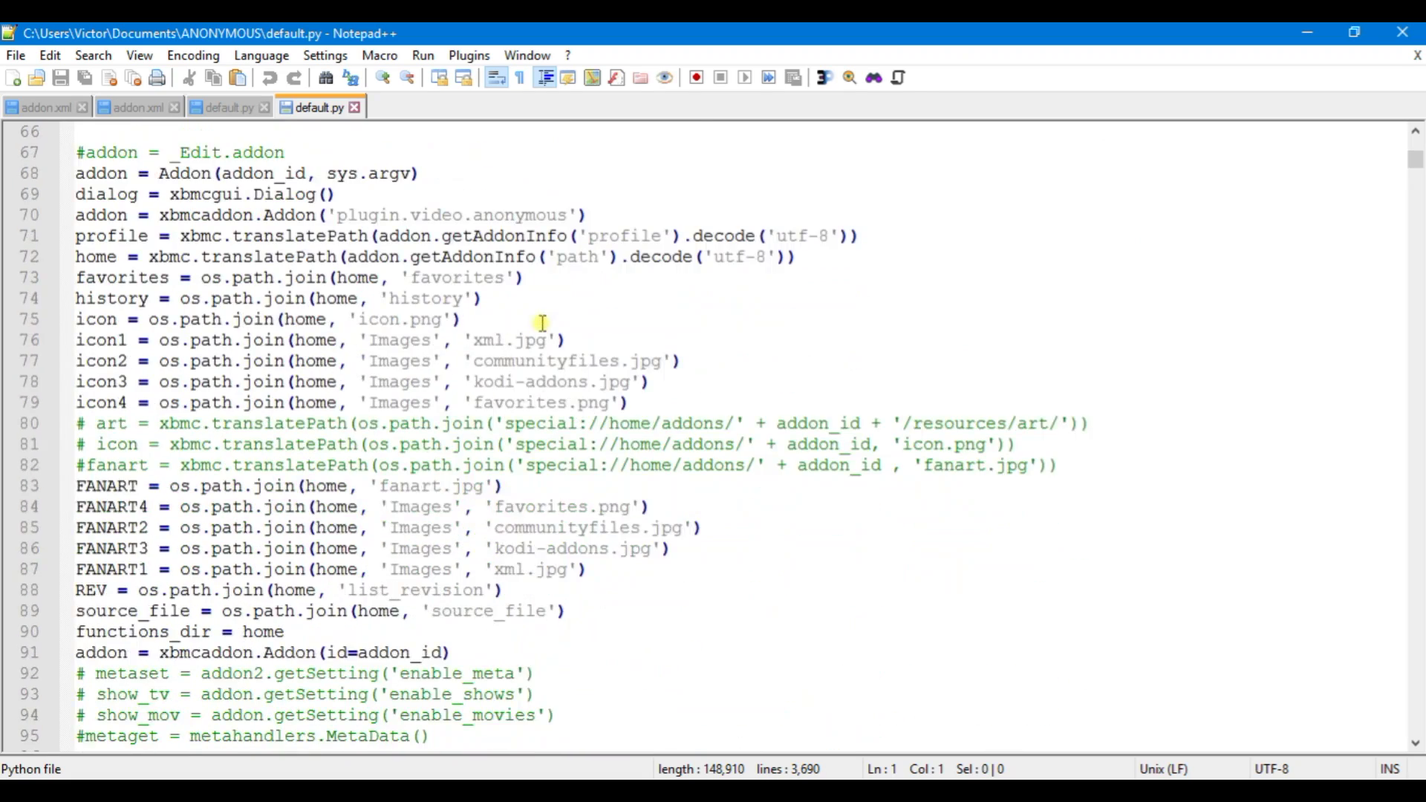
pyautogui.scroll(-7, 543, 325)
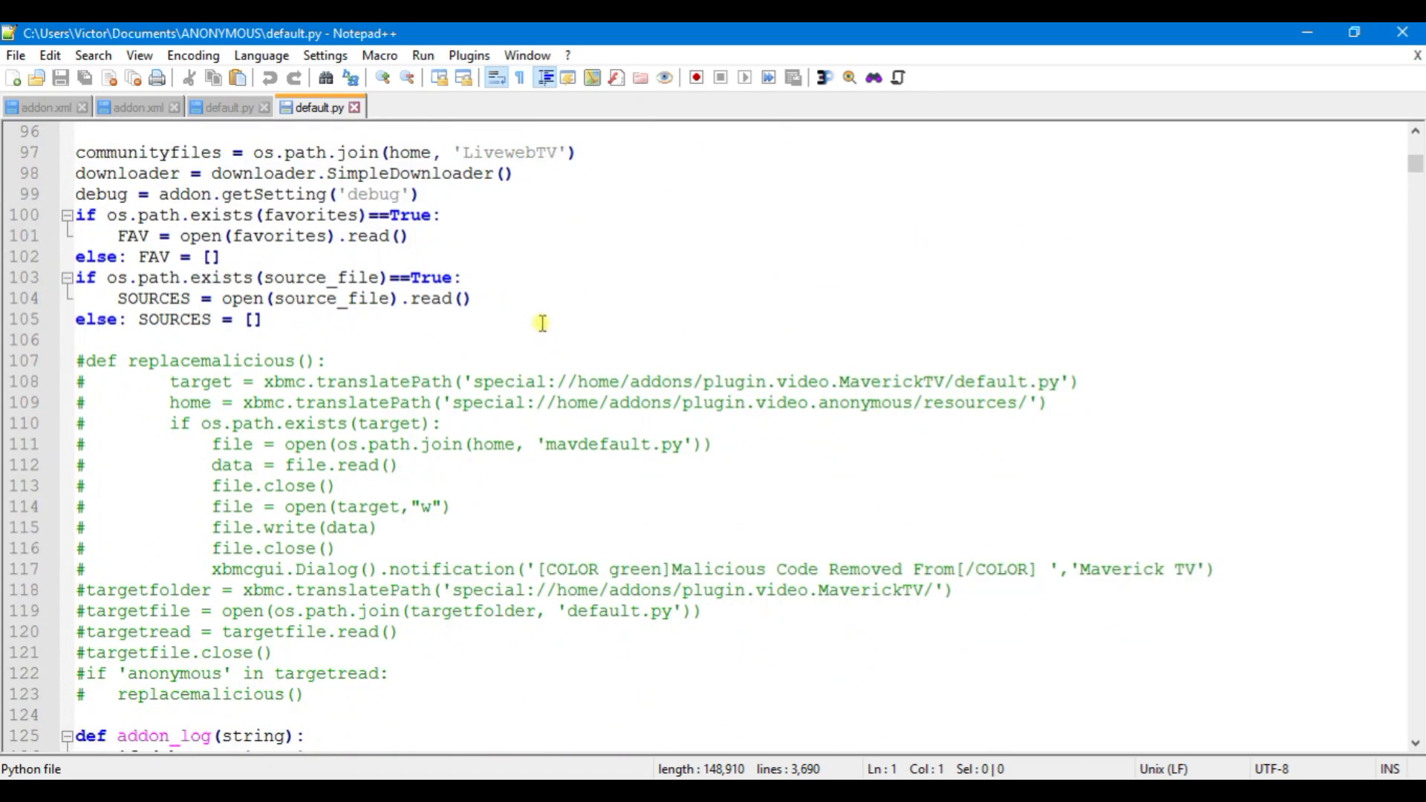
pyautogui.scroll(-2, 543, 325)
pyautogui.scroll(-4, 543, 325)
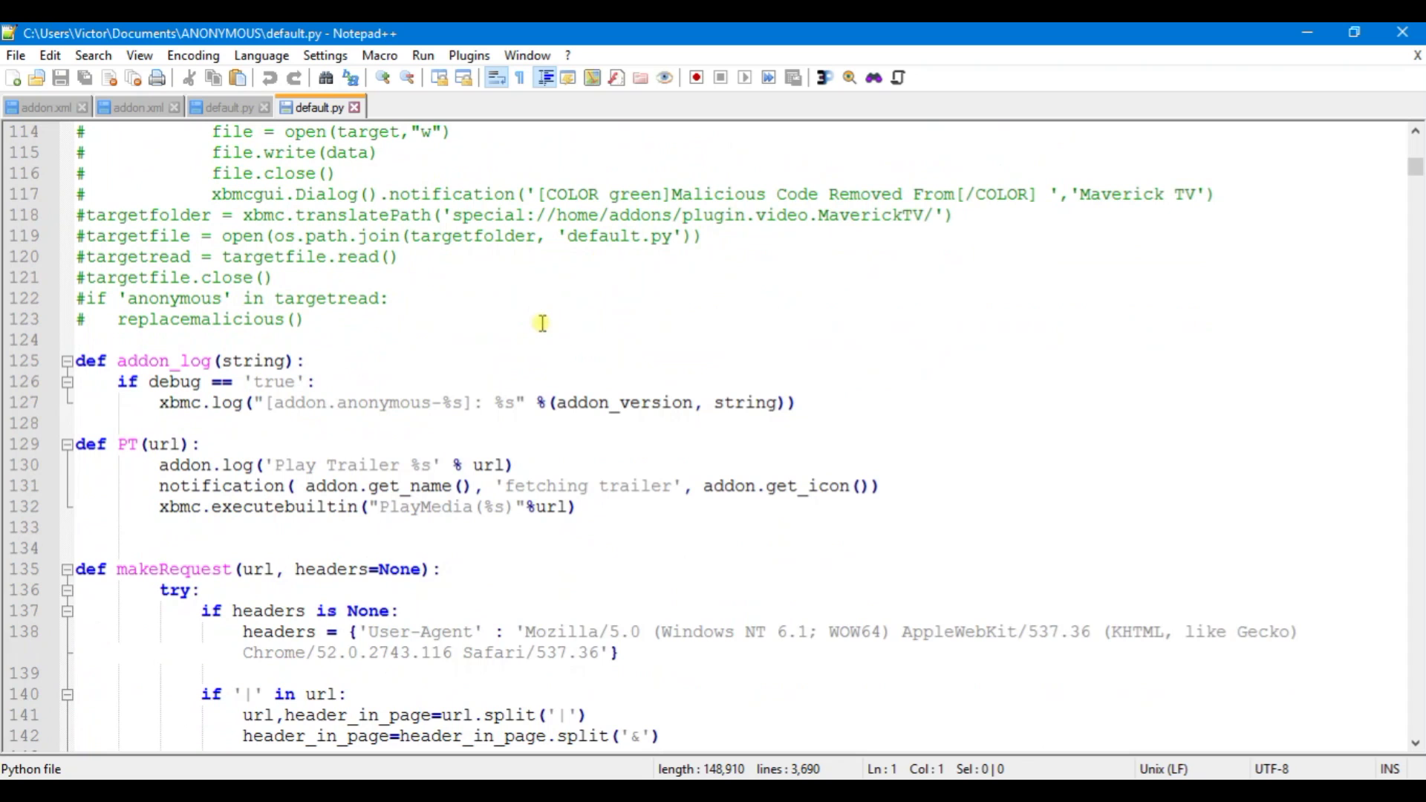
pyautogui.scroll(-3, 543, 325)
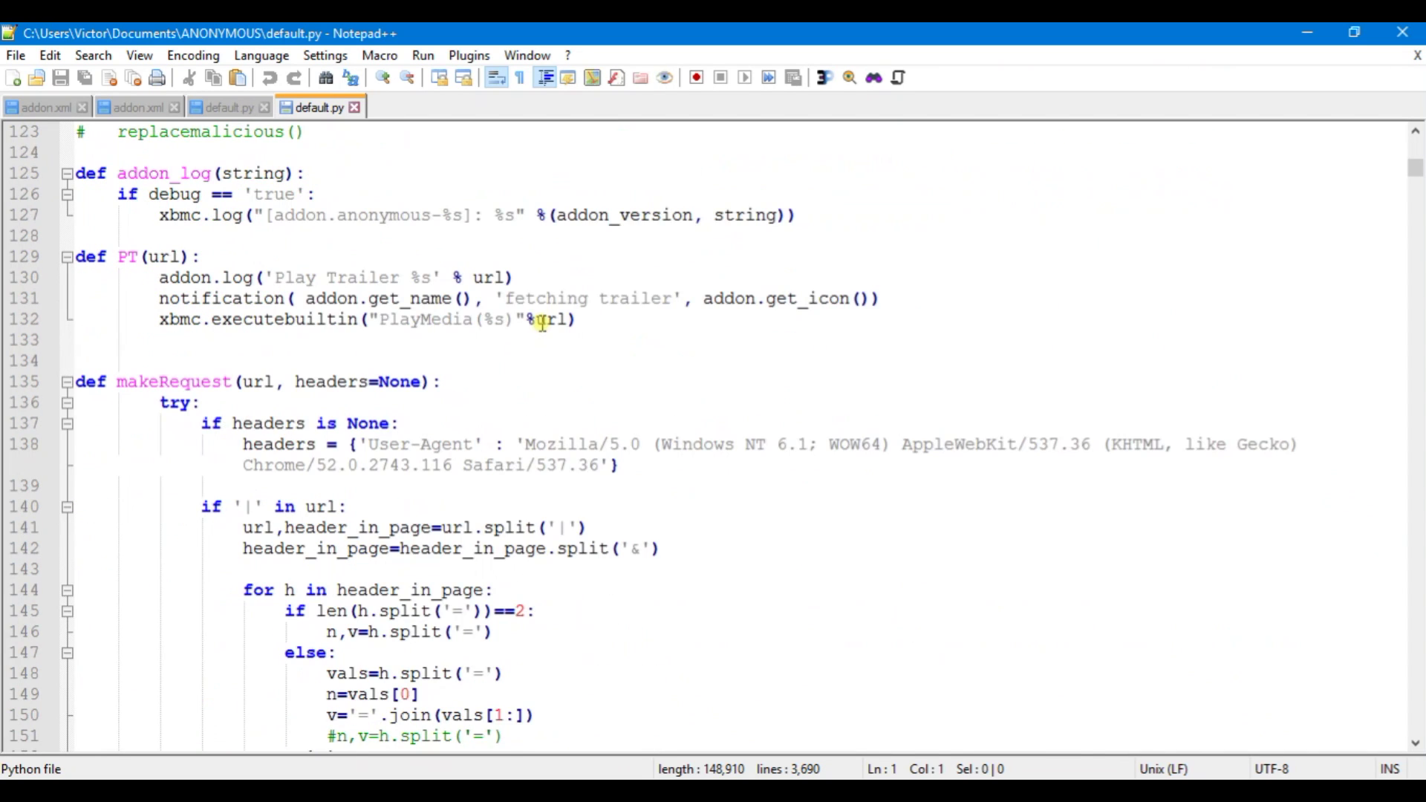
pyautogui.scroll(-10, 543, 325)
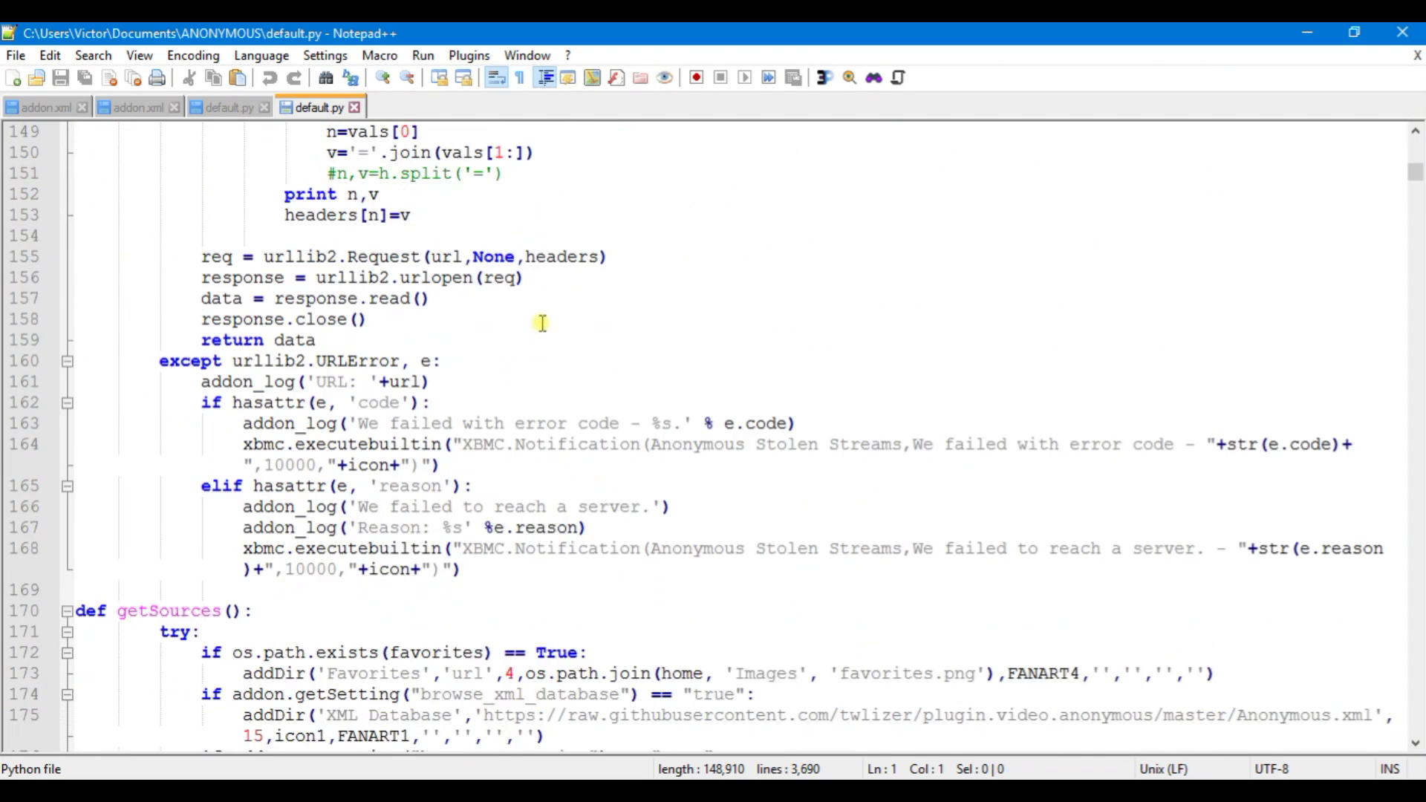
pyautogui.scroll(-3, 543, 324)
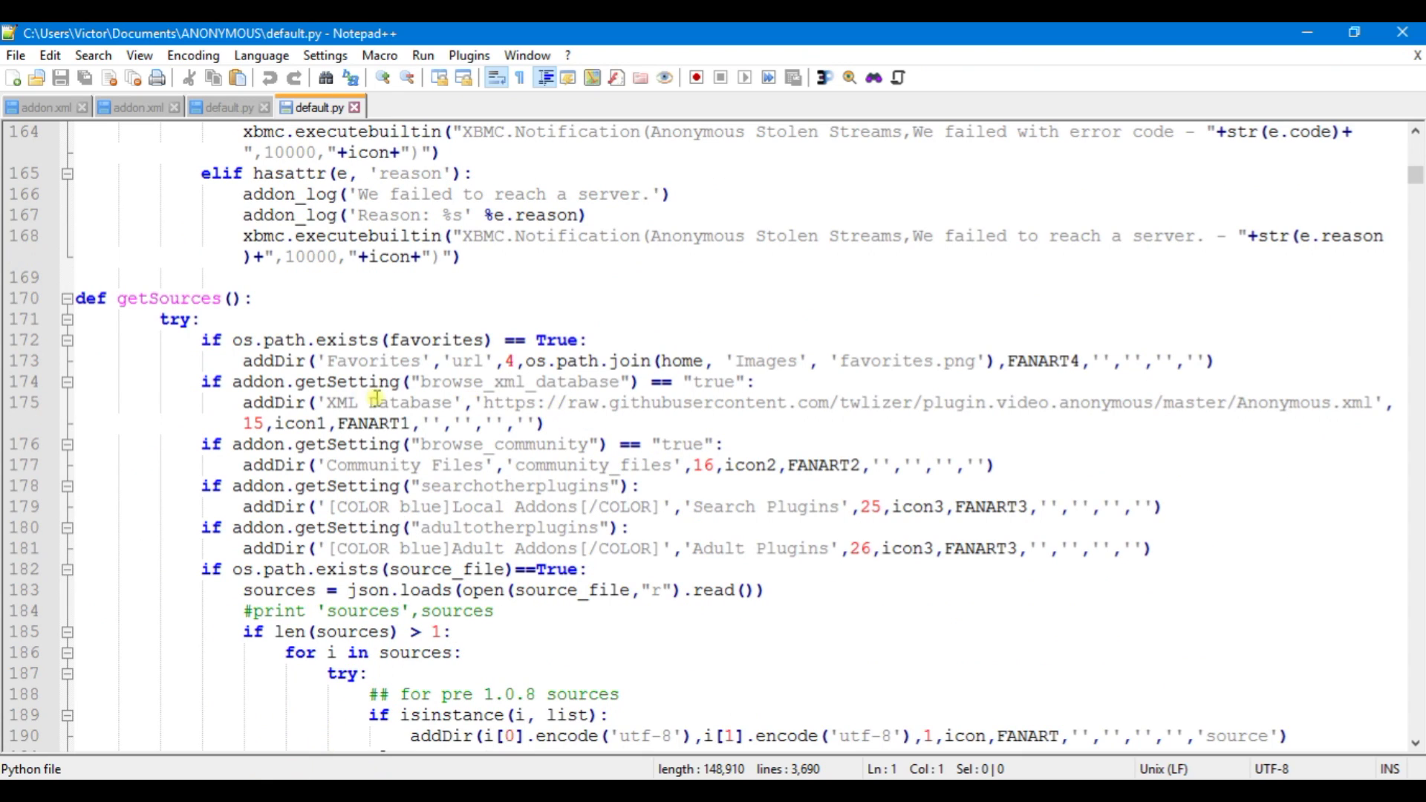
# Copy the Anonymous.xml URL from the XML Database entry in getSources and load it in a new browser window.
pyautogui.moveTo(373, 405); pyautogui.dragTo(456, 402)
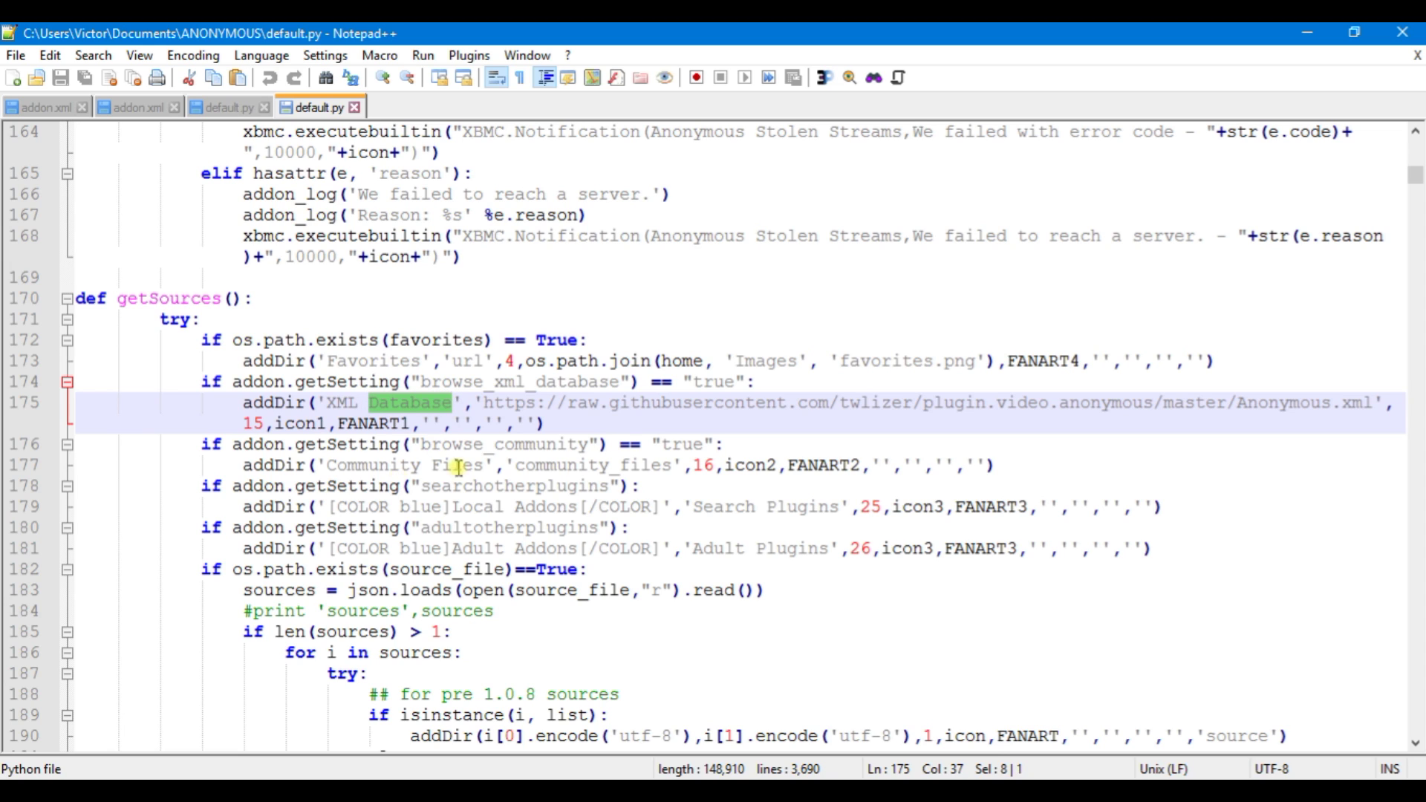
pyautogui.moveTo(489, 404); pyautogui.dragTo(1375, 402)
pyautogui.rightClick(1310, 410)
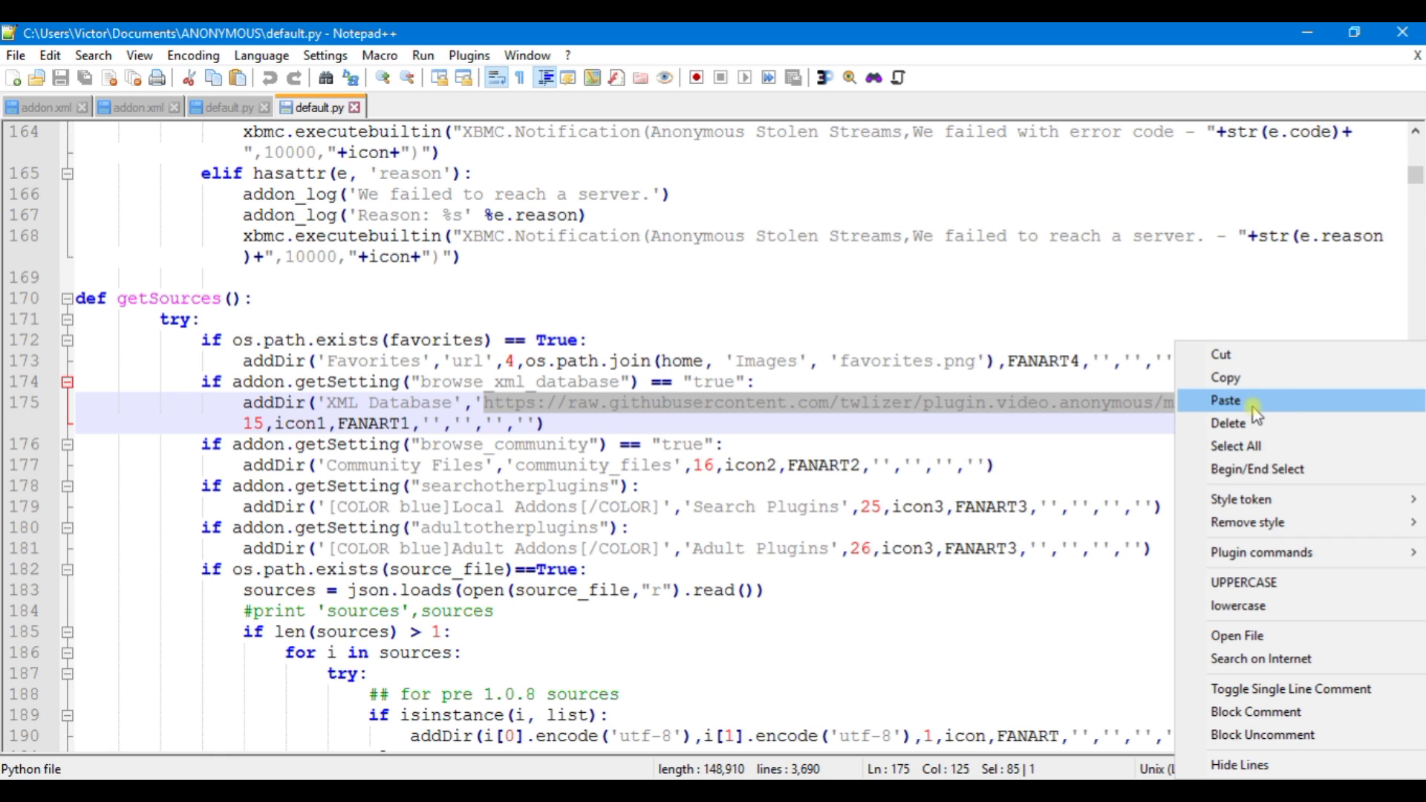
pyautogui.click(1243, 382)
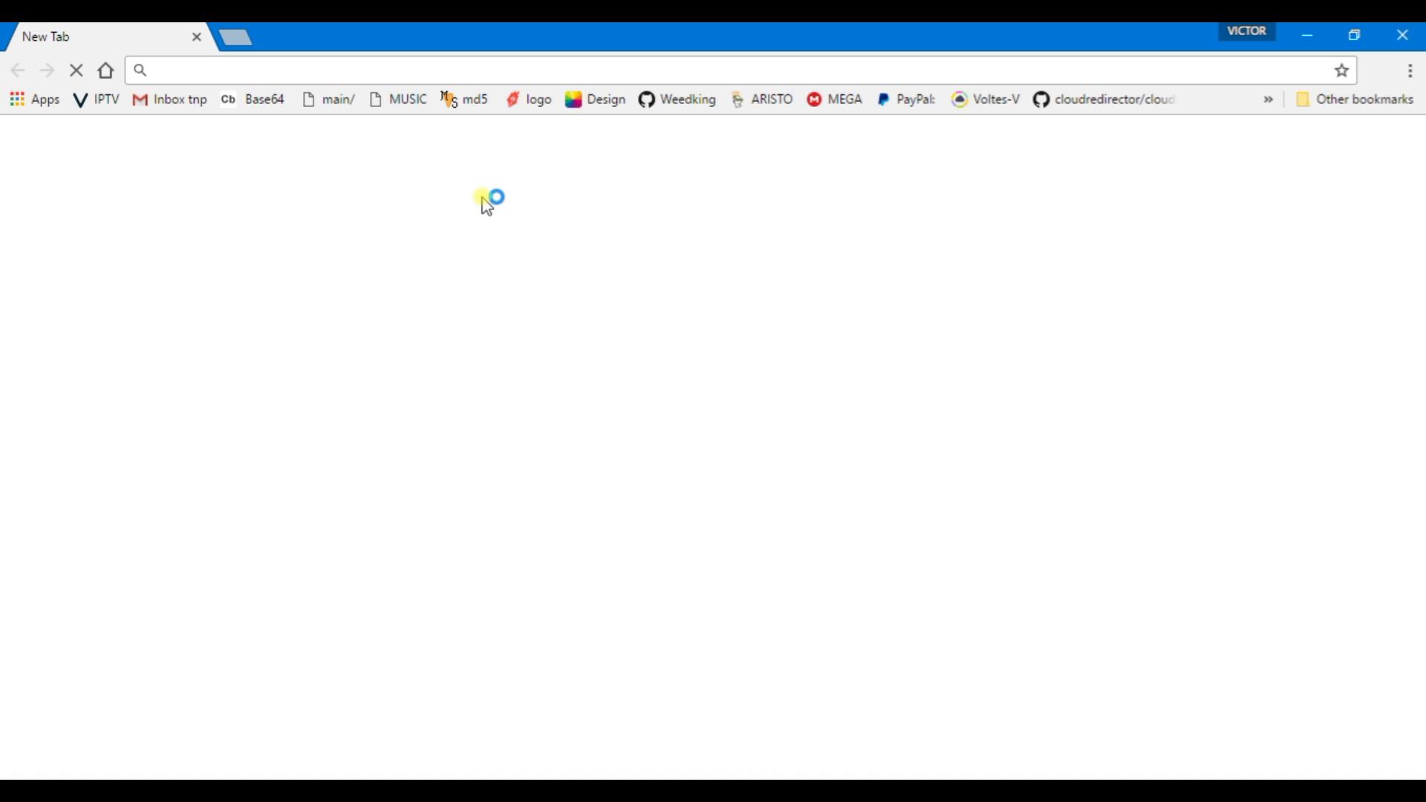
pyautogui.rightClick(434, 65)
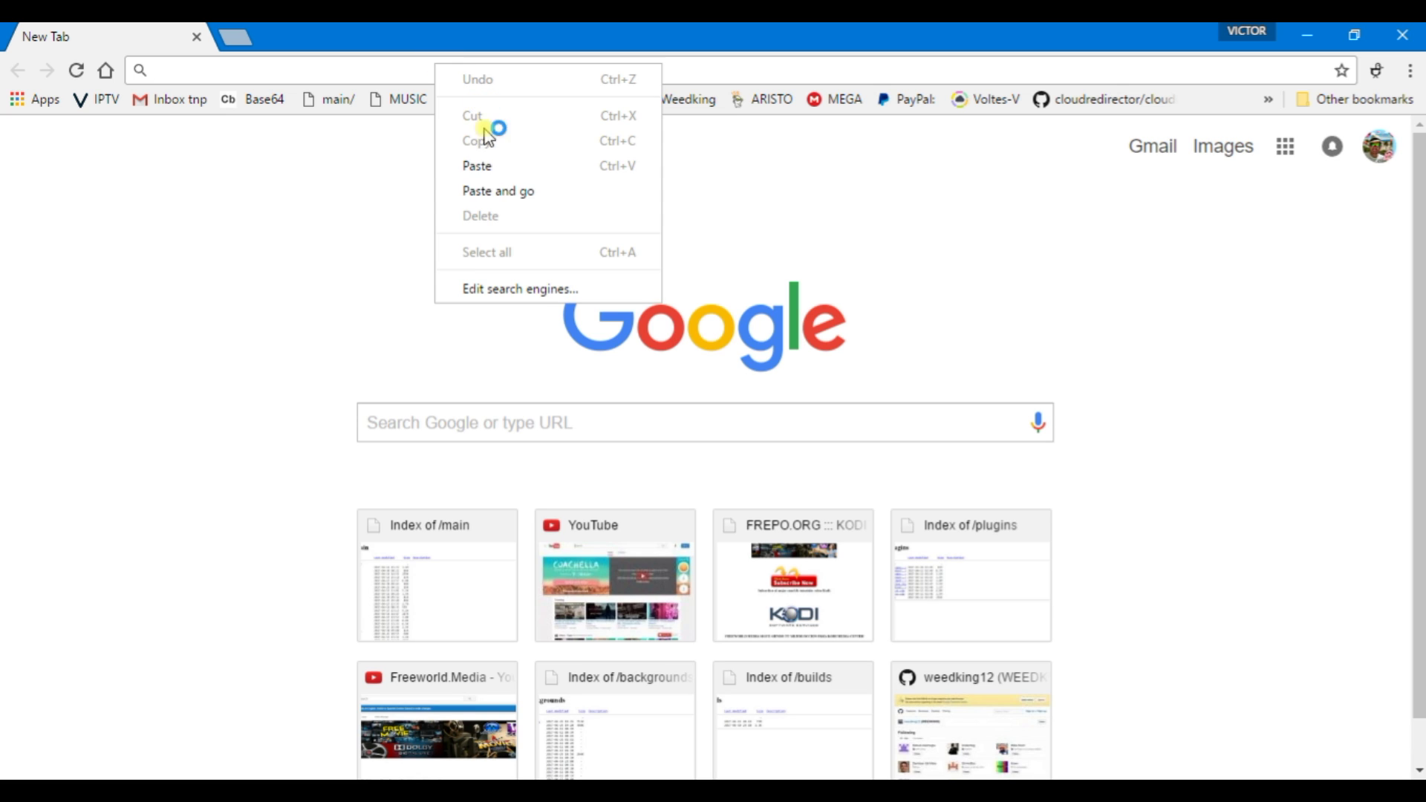
pyautogui.click(502, 190)
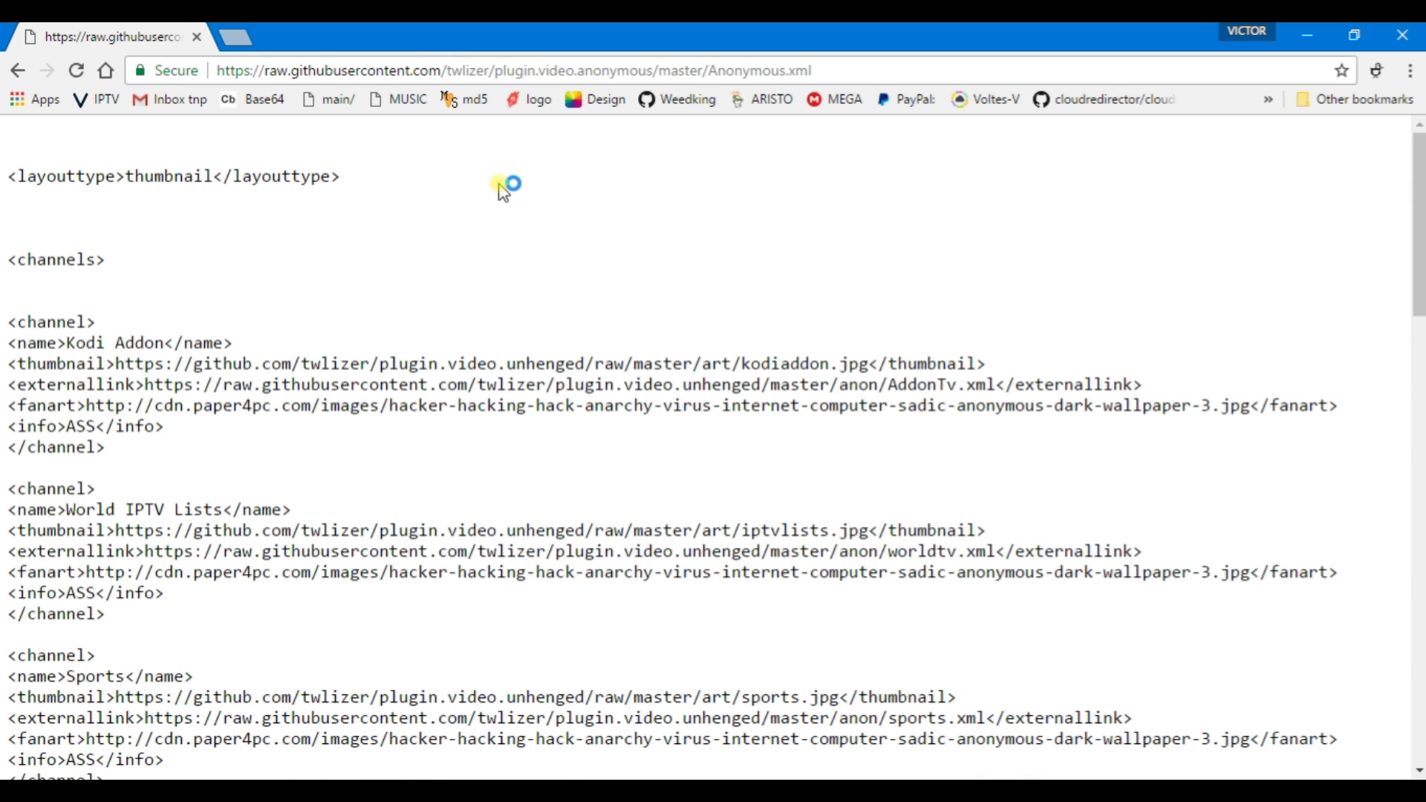
# Open the Kodi Addon channel's AddonTv.xml external link in a new tab and look through its channel entries.
pyautogui.scroll(-3, 502, 190)
pyautogui.scroll(3, 502, 185)
pyautogui.scroll(-1, 502, 190)
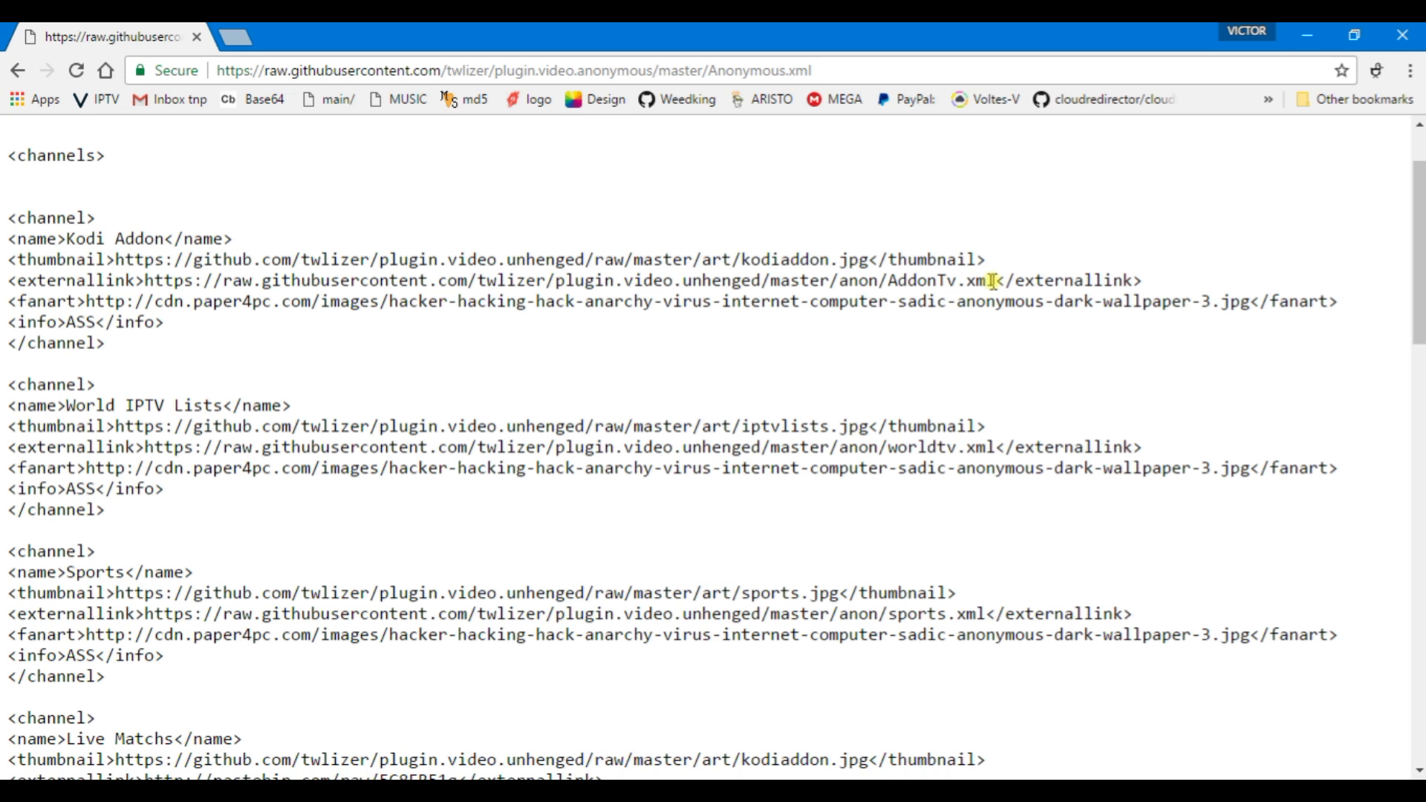
pyautogui.moveTo(998, 280); pyautogui.dragTo(143, 280)
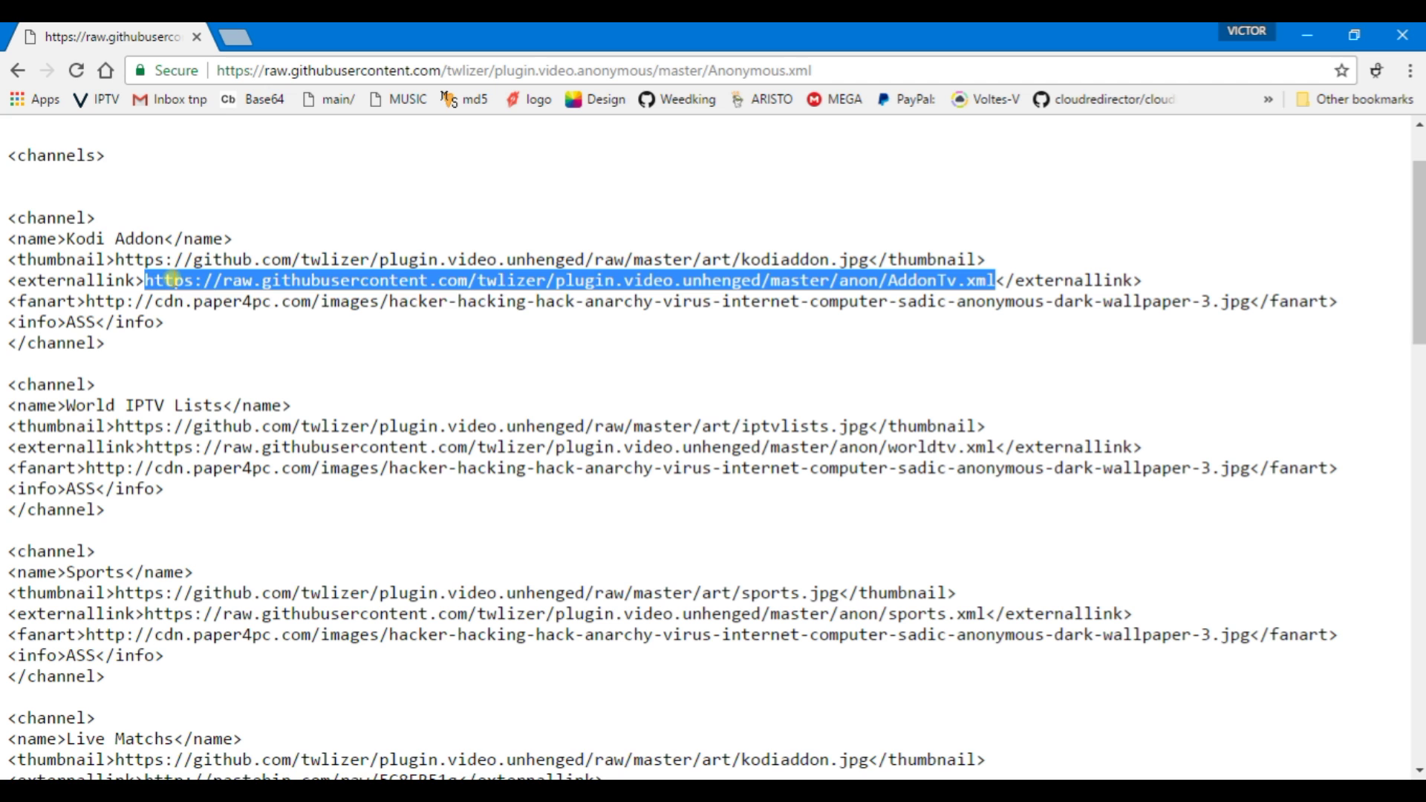
pyautogui.rightClick(172, 280)
pyautogui.click(272, 320)
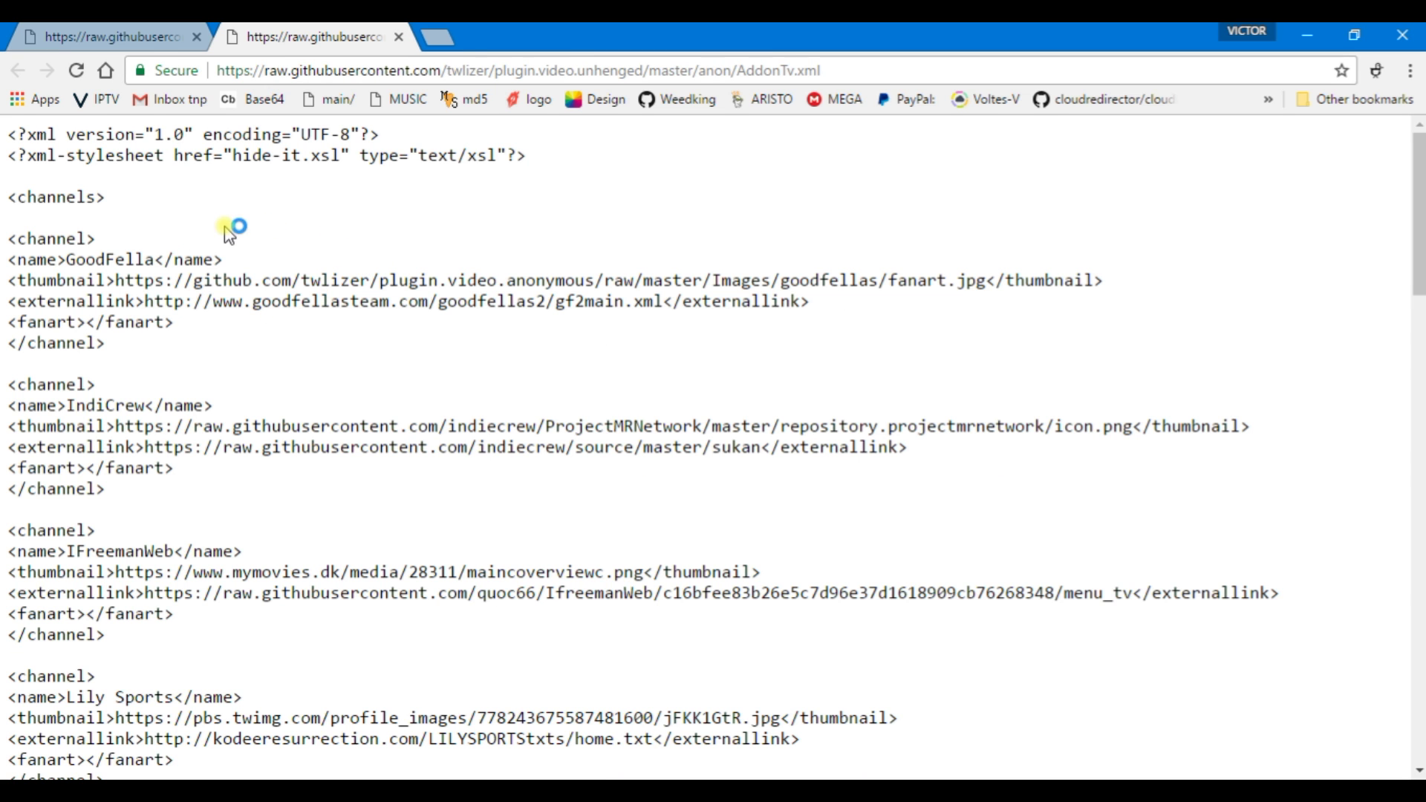
pyautogui.scroll(-12, 229, 235)
pyautogui.scroll(8, 360, 455)
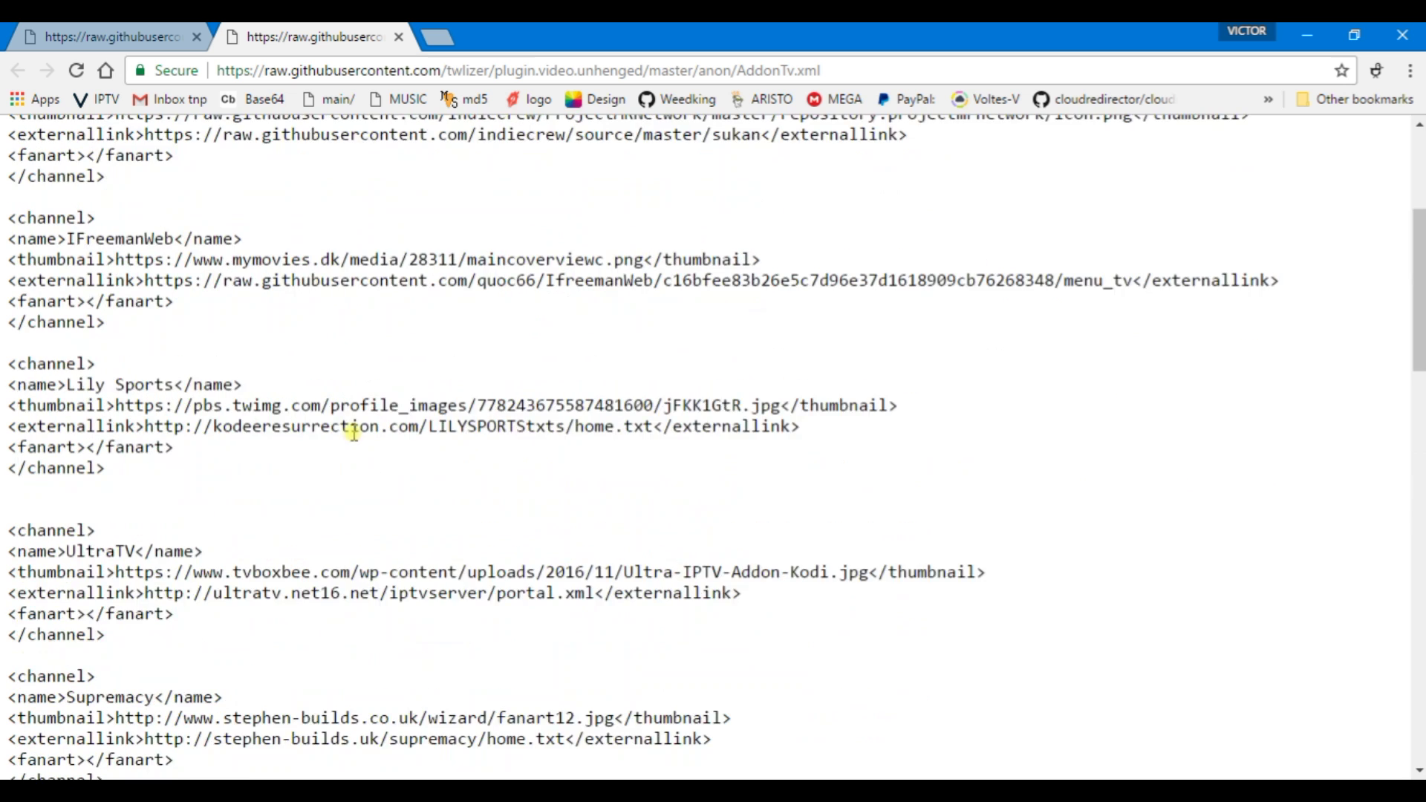
# Open the GoodFella channel's gf2main.xml external link from AddonTv.xml in a new tab.
pyautogui.scroll(4, 354, 433)
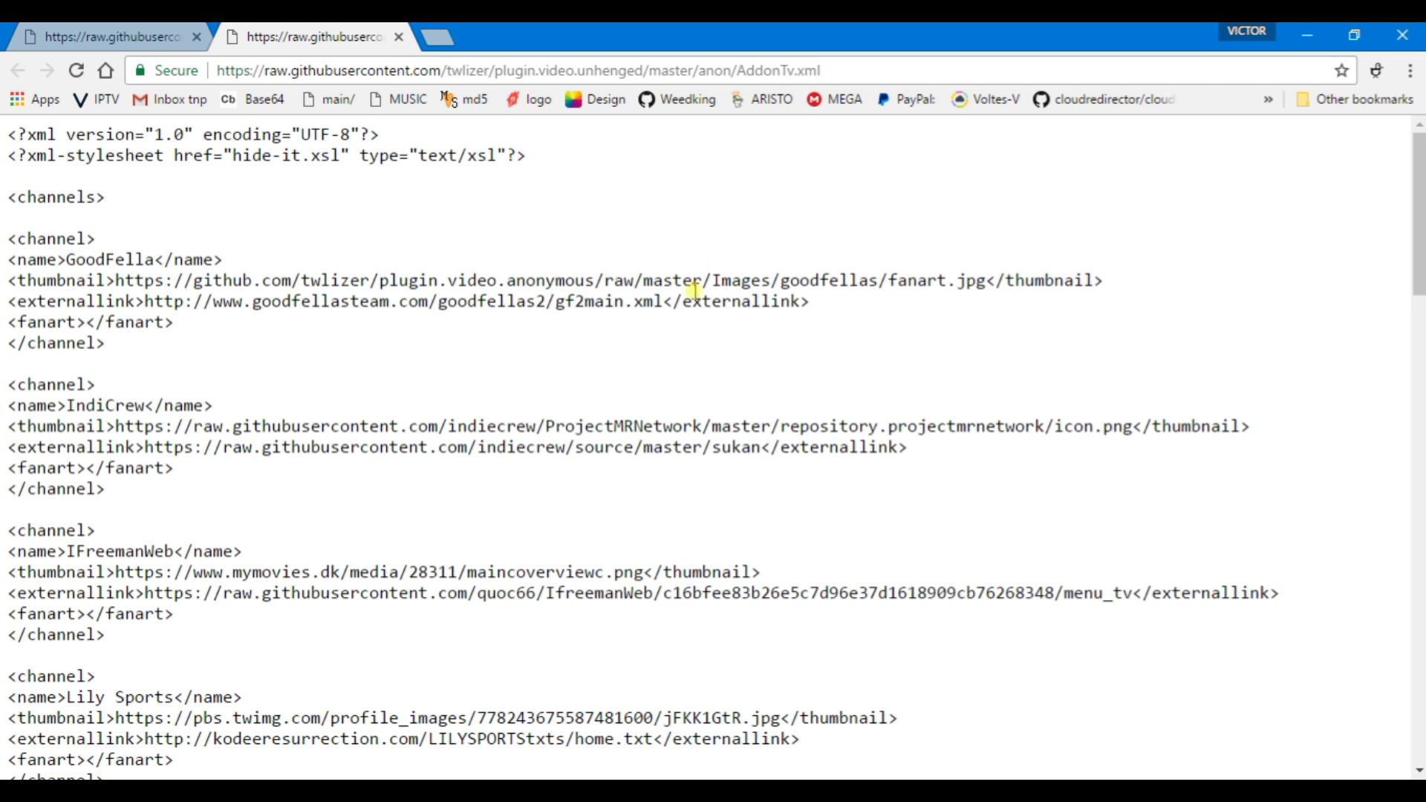
pyautogui.moveTo(663, 301); pyautogui.dragTo(149, 303)
pyautogui.rightClick(187, 303)
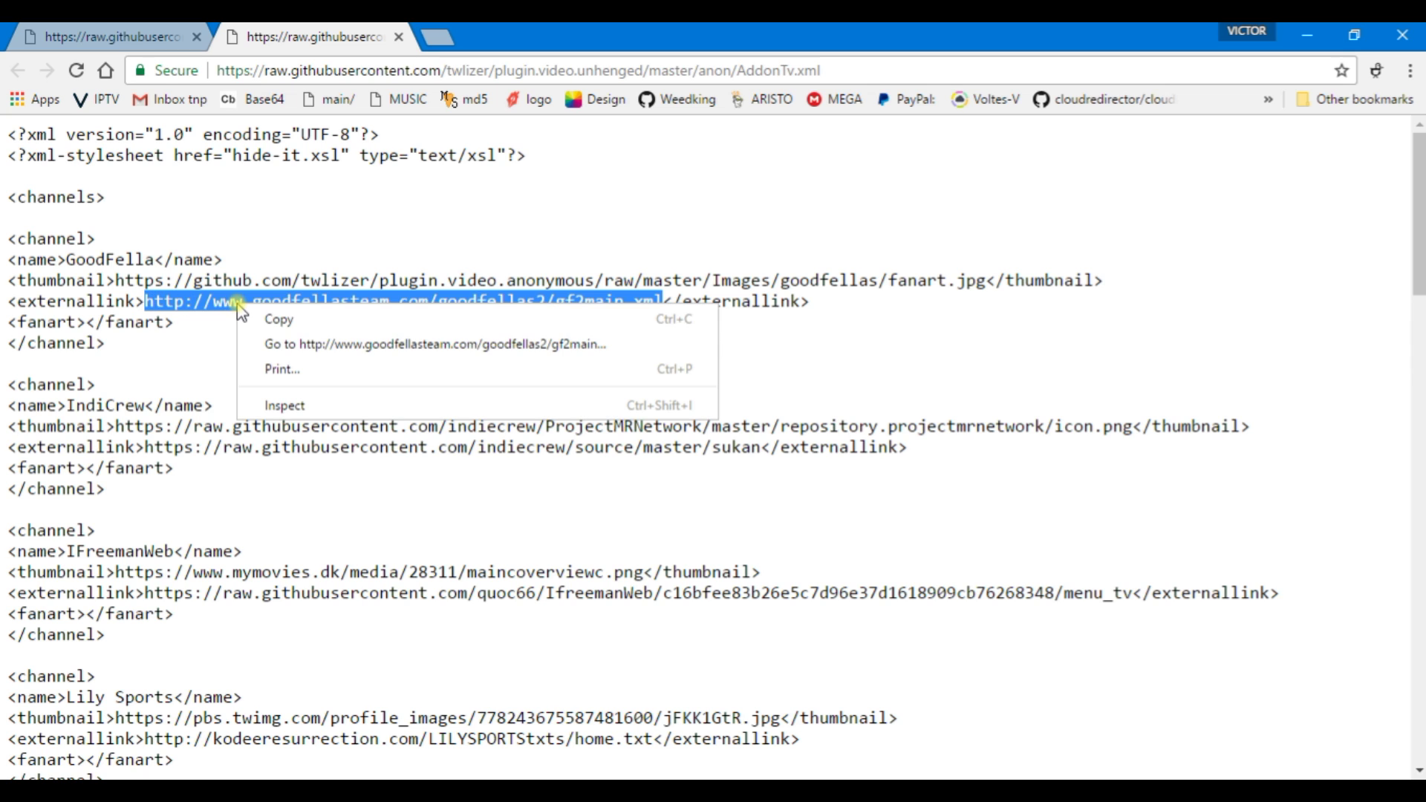
pyautogui.click(404, 341)
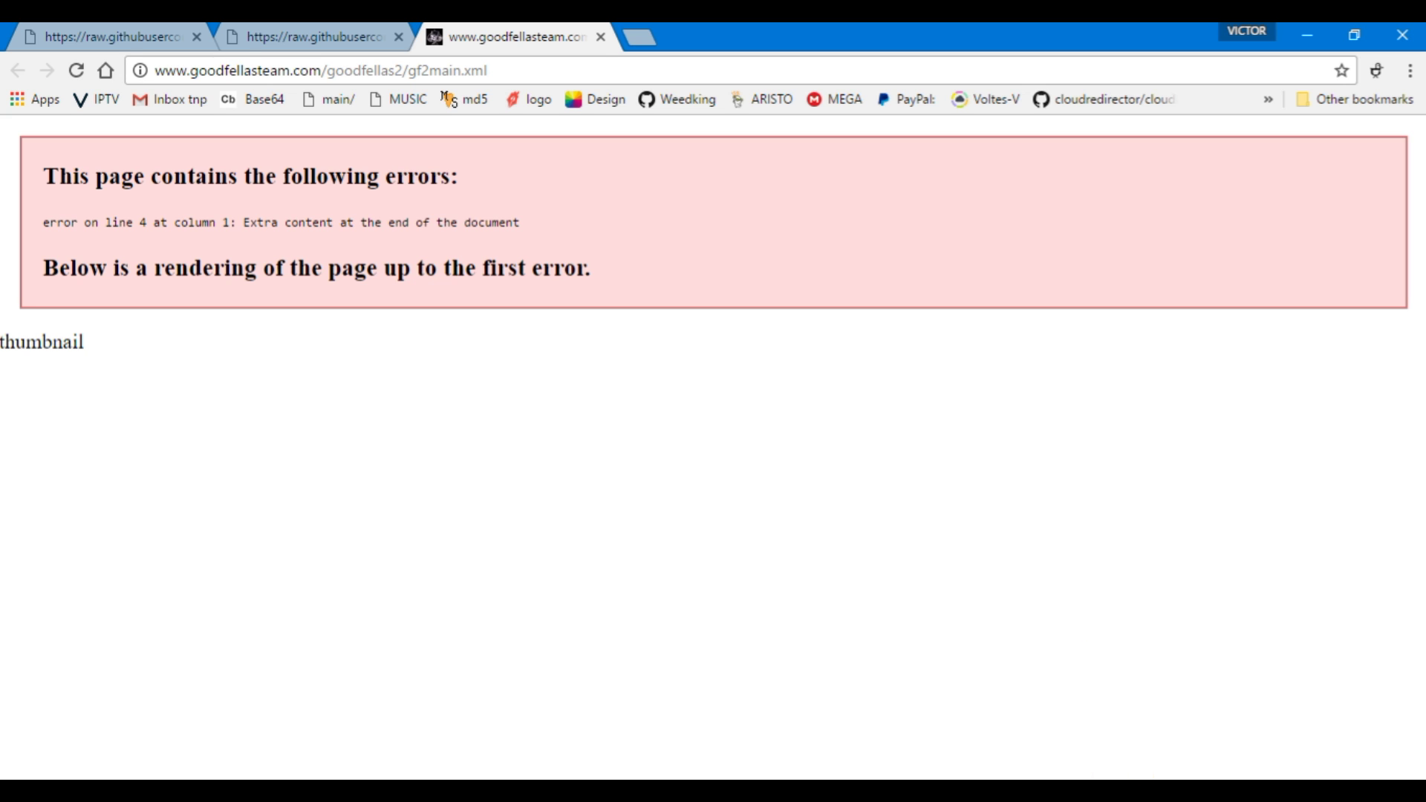
pyautogui.press('ctrl+super+o')
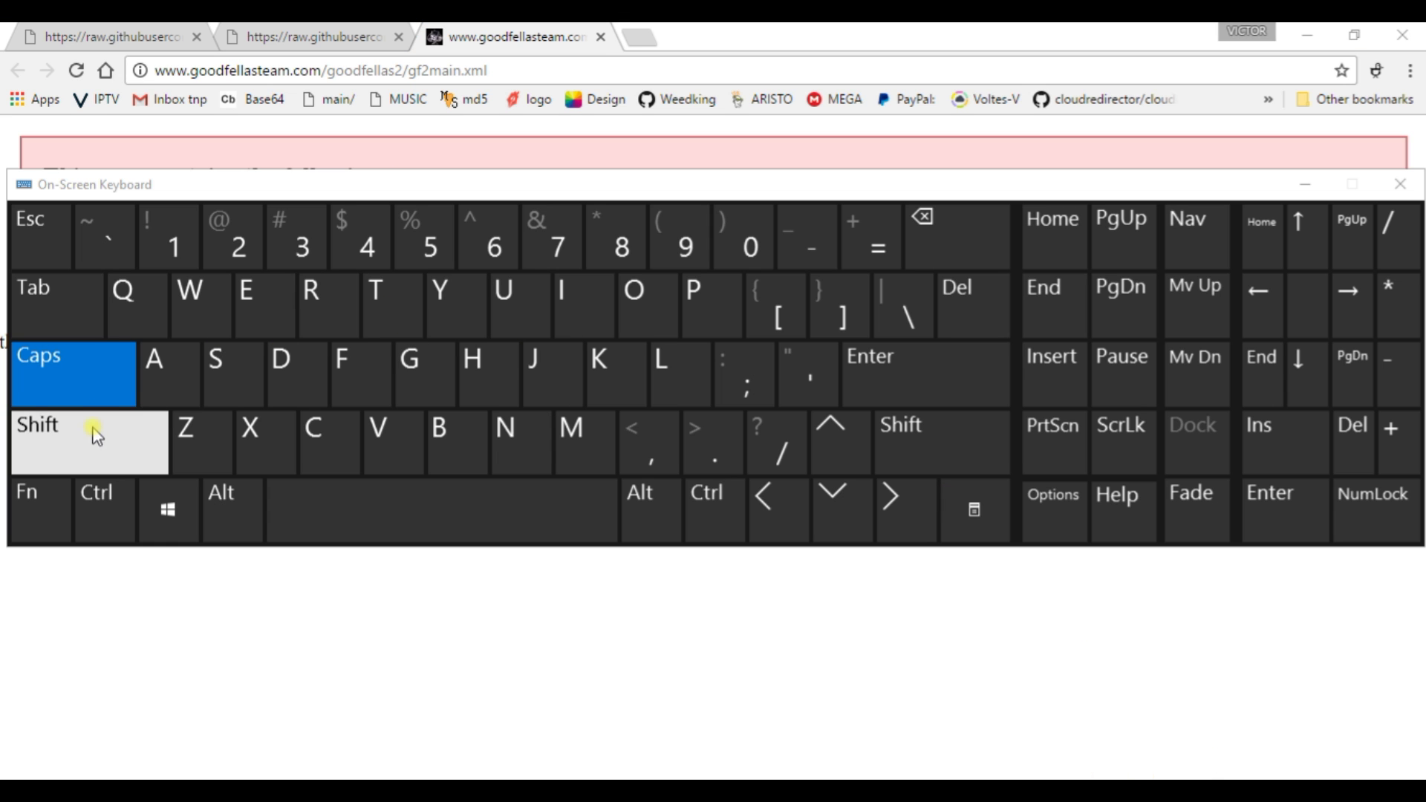
pyautogui.click(101, 506)
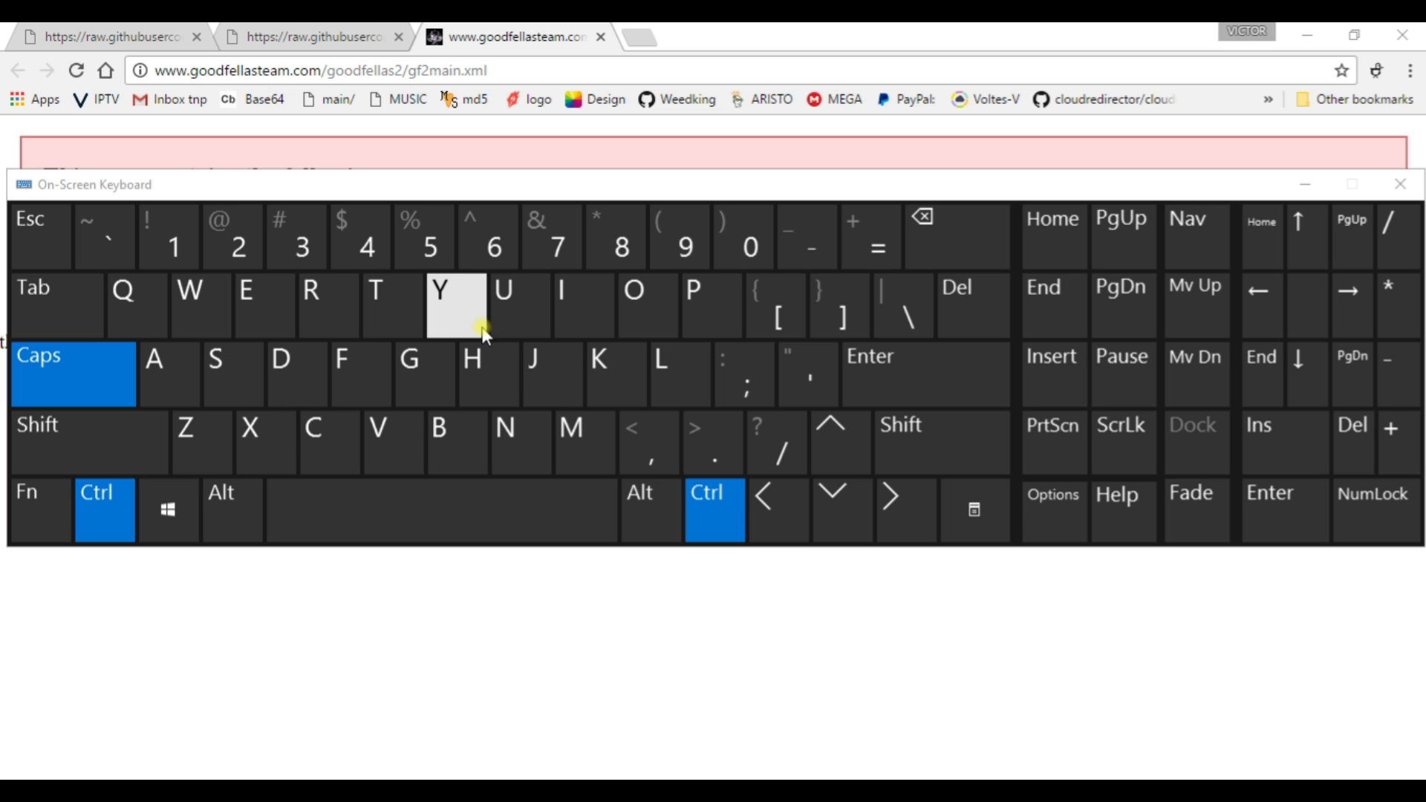
pyautogui.click(501, 303)
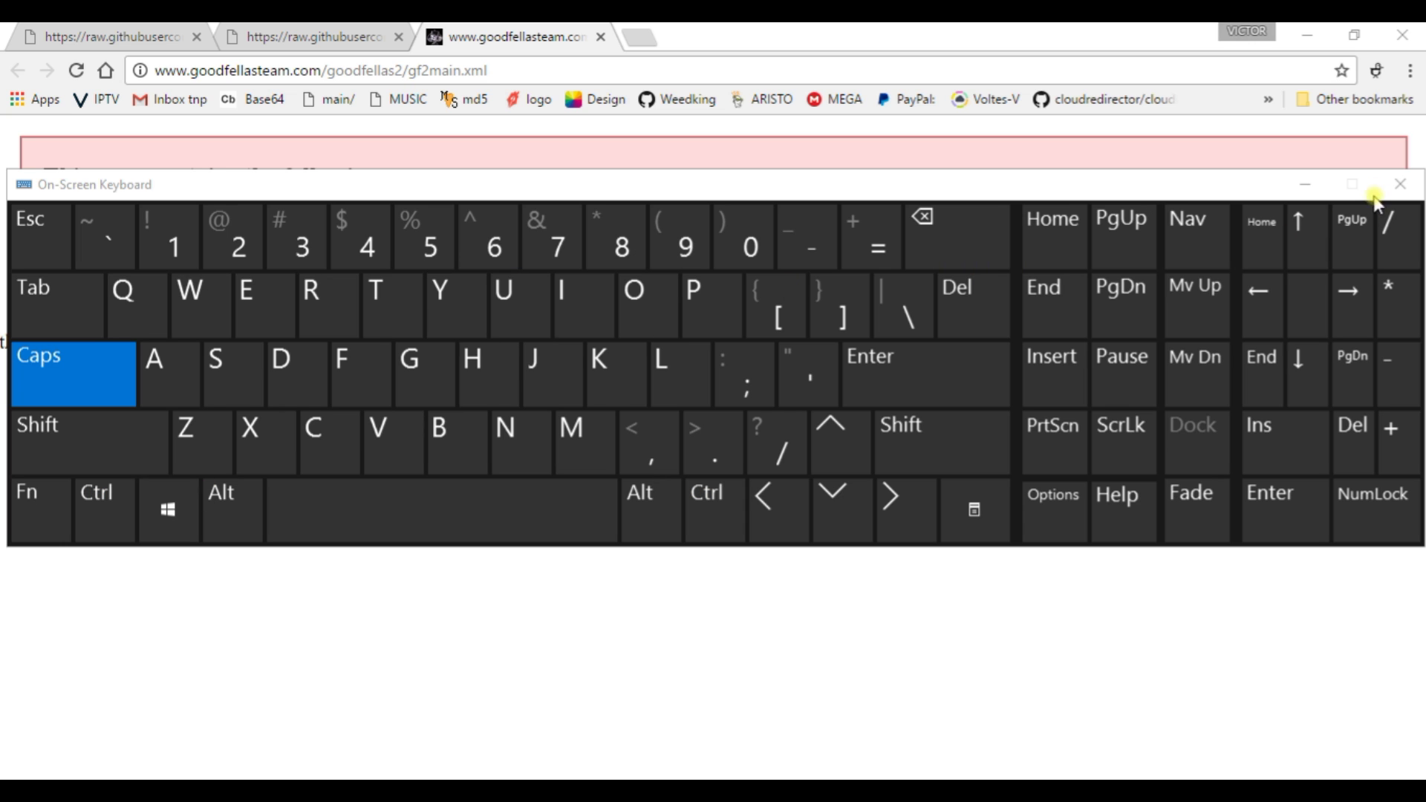
pyautogui.click(1397, 184)
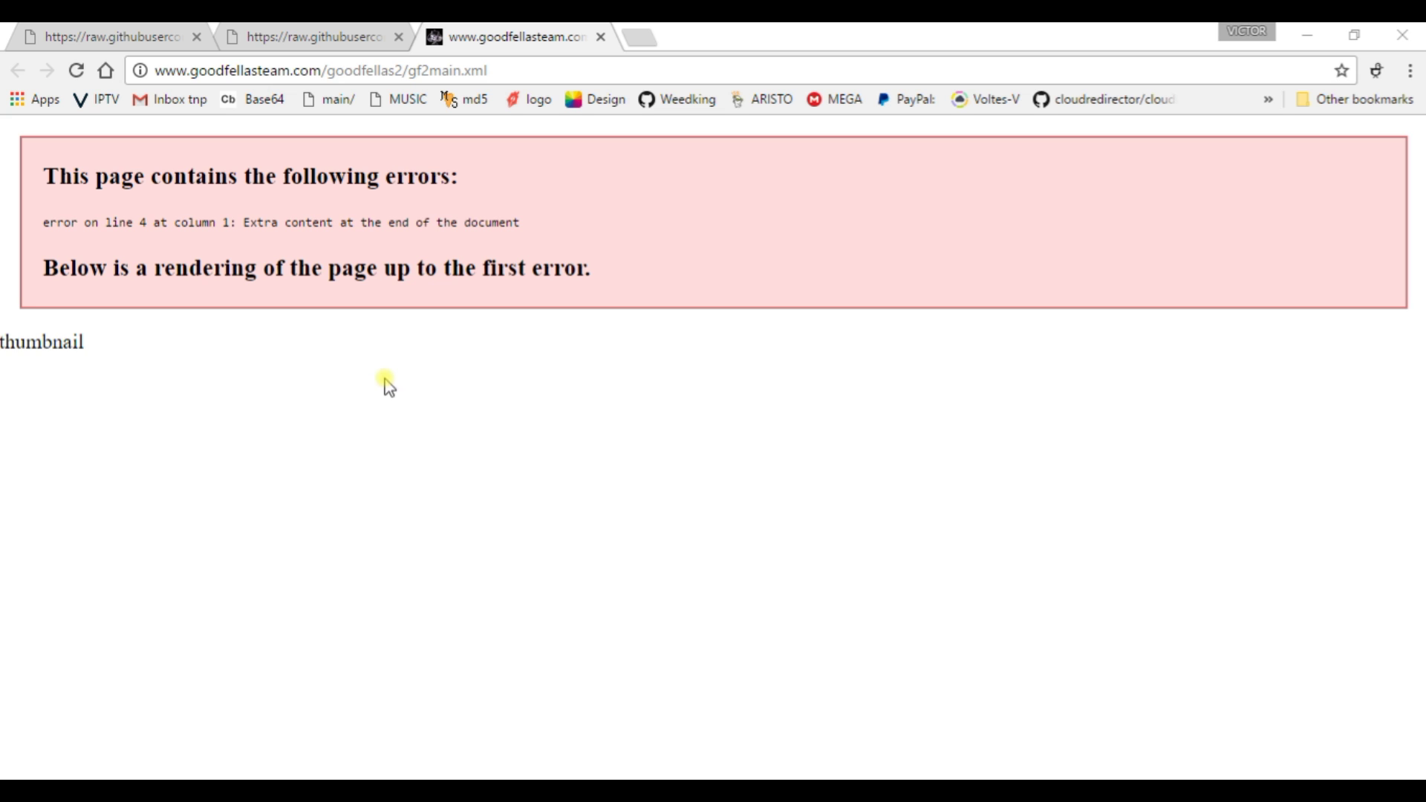
# View the page source of gf2main.xml and look over its channel entries, highlighting the Free TV Channels name.
pyautogui.click(388, 310)
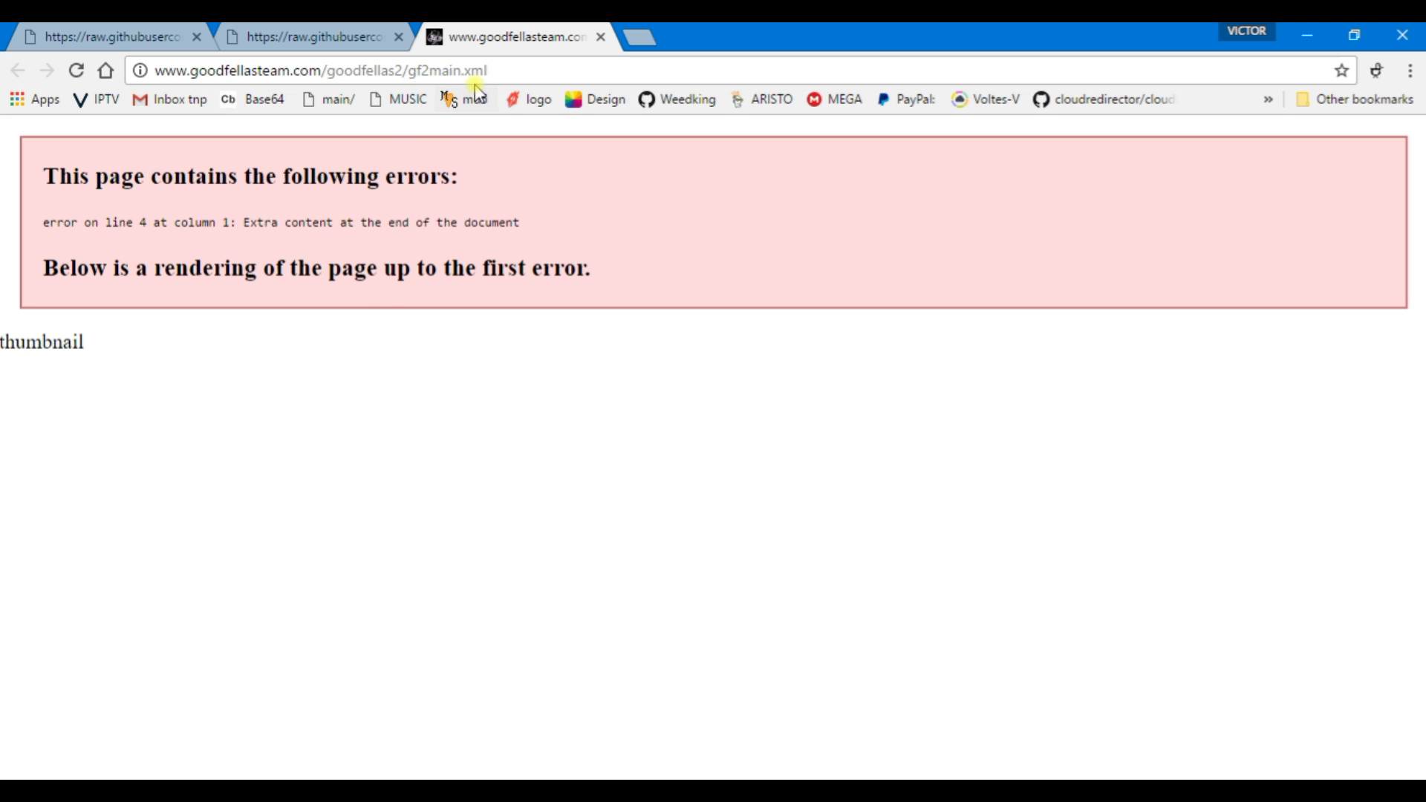
pyautogui.click(491, 72)
pyautogui.hotkey('ctrl', 'u')
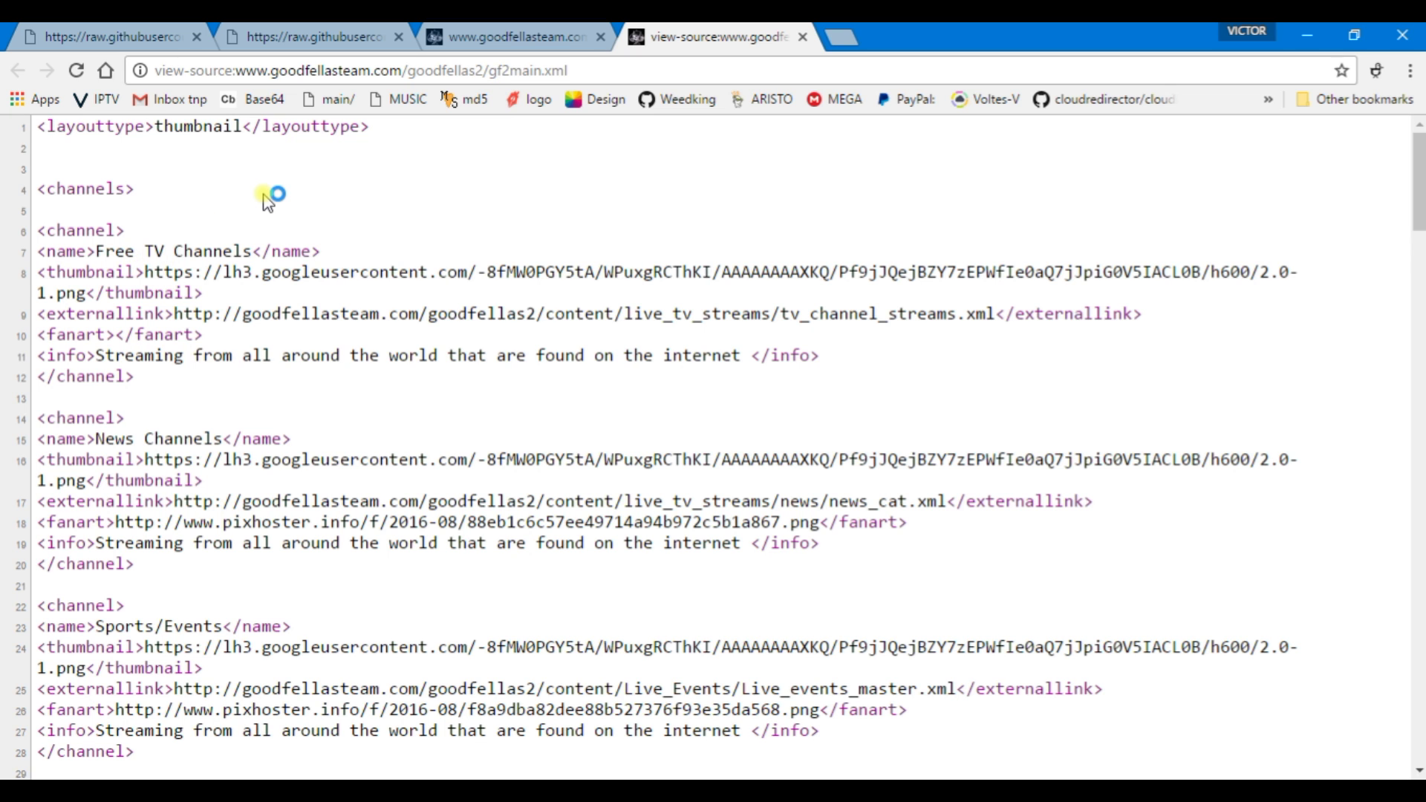
pyautogui.scroll(-4, 267, 202)
pyautogui.scroll(4, 267, 202)
pyautogui.moveTo(100, 253); pyautogui.dragTo(252, 252)
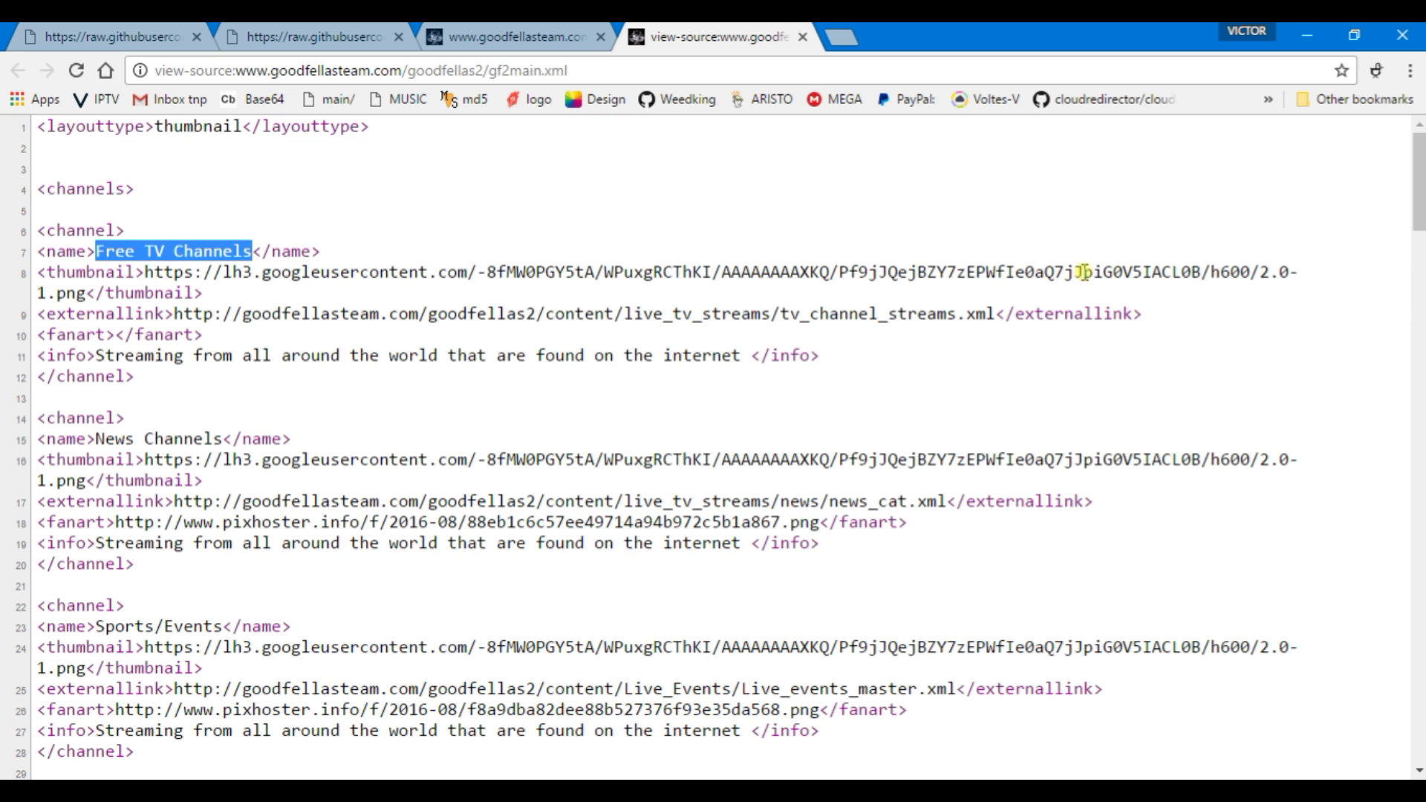
# Open the Free TV Channels entry's tv_channel_streams.xml external link in a new tab and view its page source.
pyautogui.moveTo(998, 313); pyautogui.dragTo(177, 314)
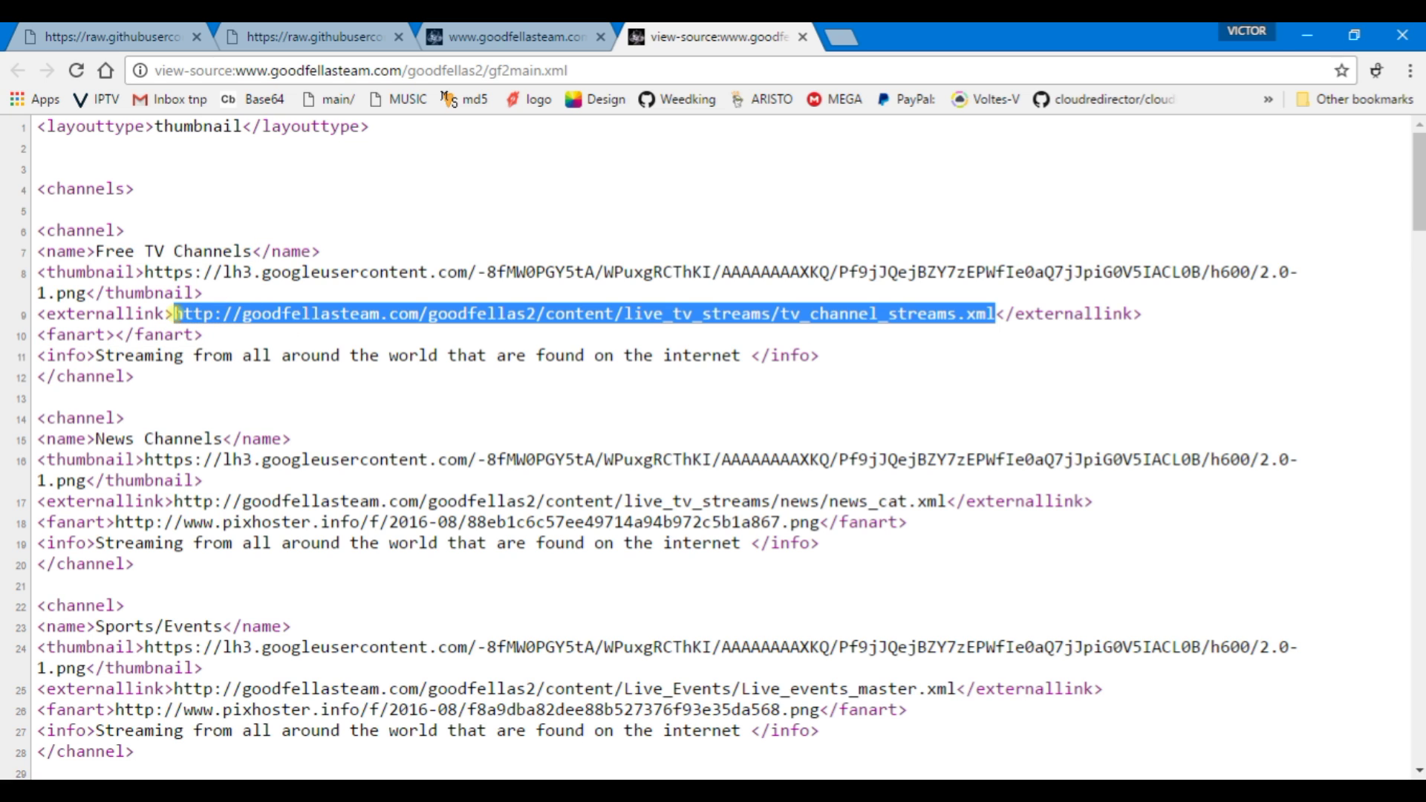
pyautogui.rightClick(283, 308)
pyautogui.click(416, 346)
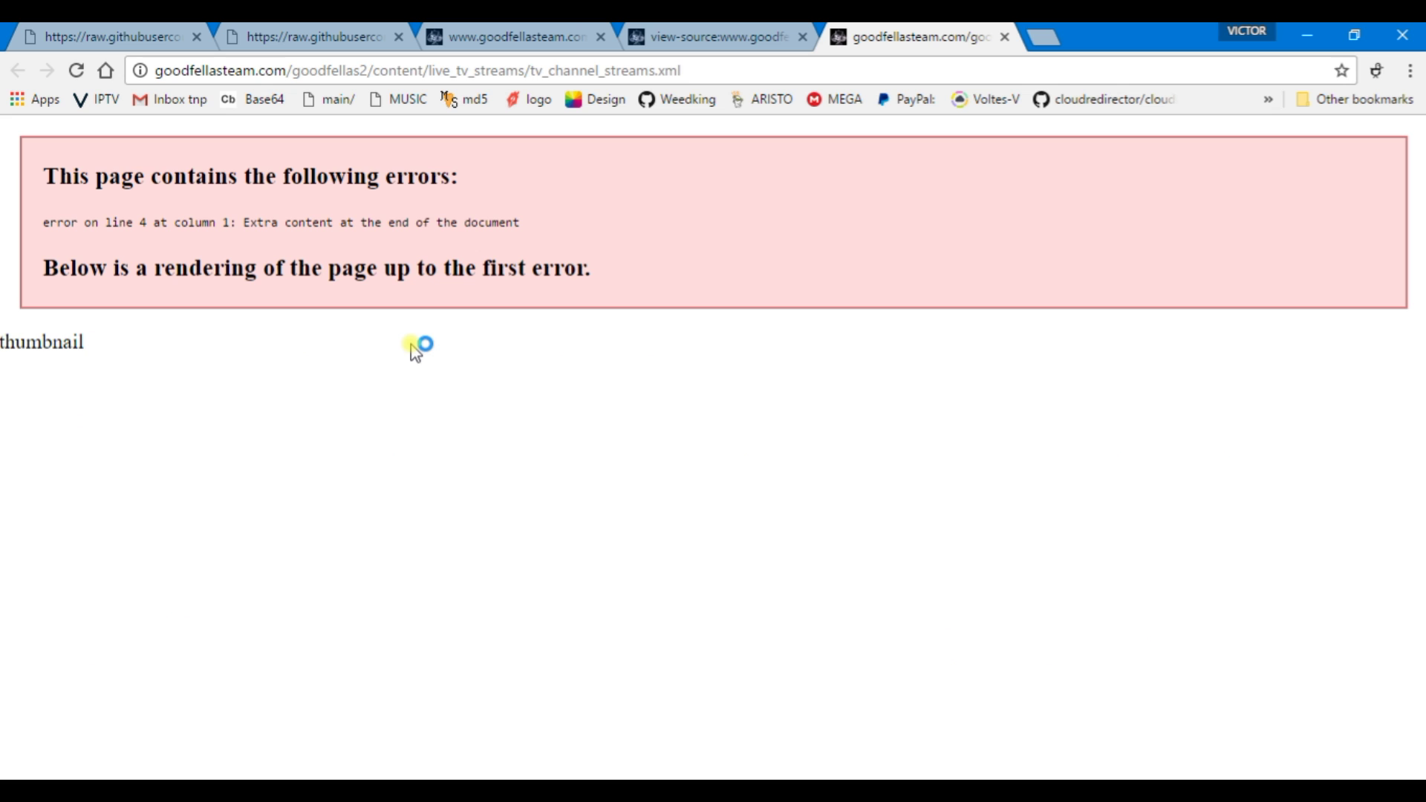
pyautogui.hotkey('ctrl', 'u')
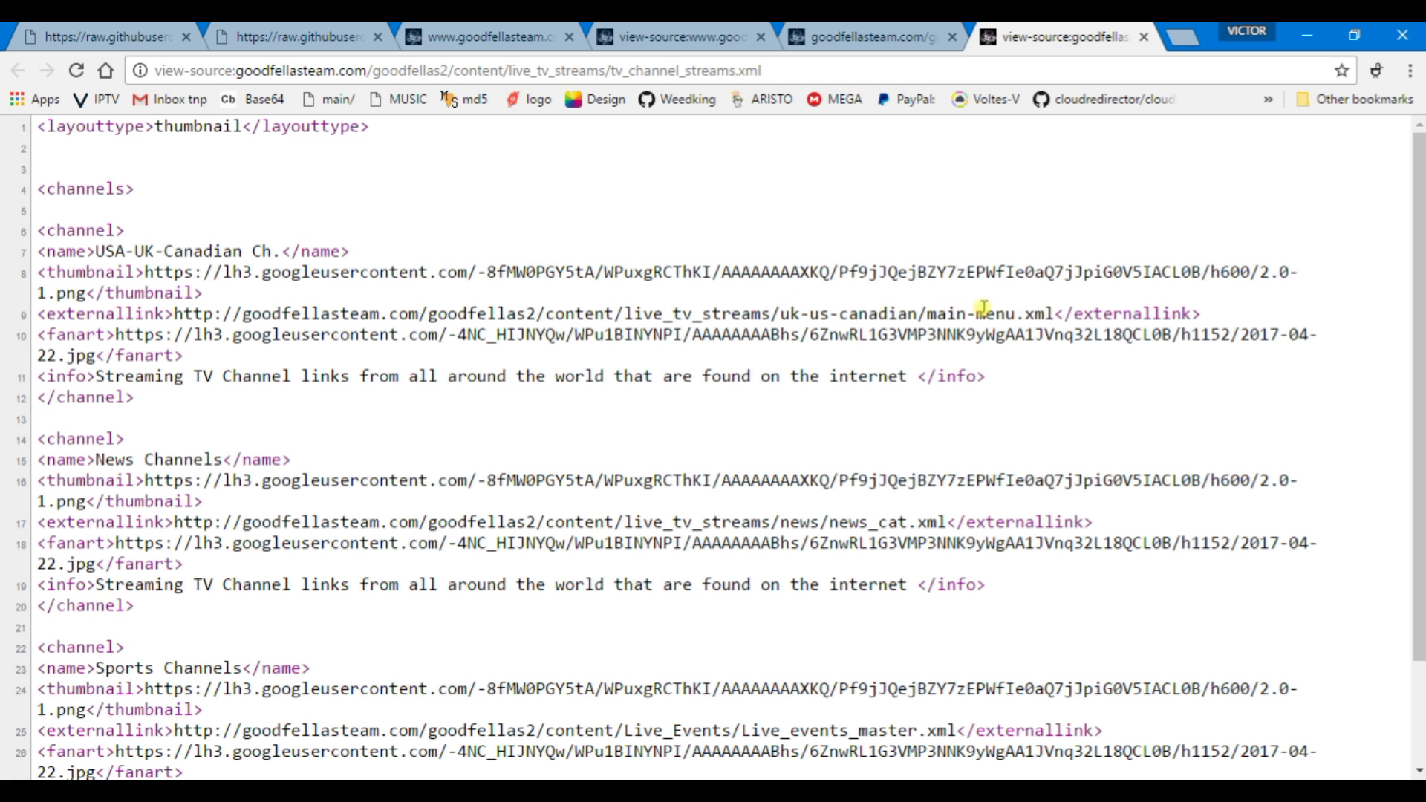
# Open the USA-UK-Canadian Ch. entry's main-menu.xml external link in a new tab and view its page source.
pyautogui.moveTo(1063, 313); pyautogui.dragTo(956, 313)
pyautogui.click(1048, 314)
pyautogui.moveTo(1054, 313); pyautogui.dragTo(174, 321)
pyautogui.rightClick(250, 314)
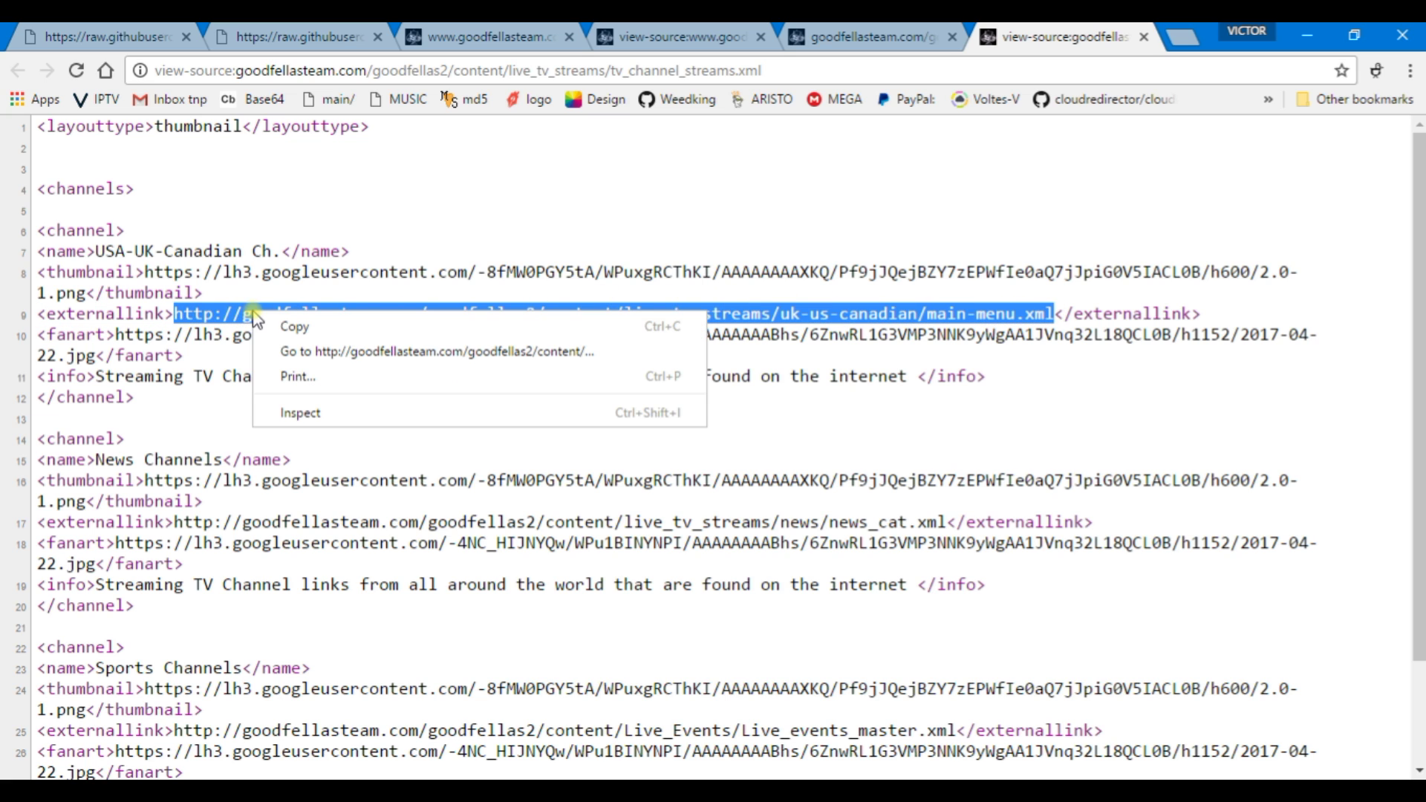
pyautogui.click(388, 350)
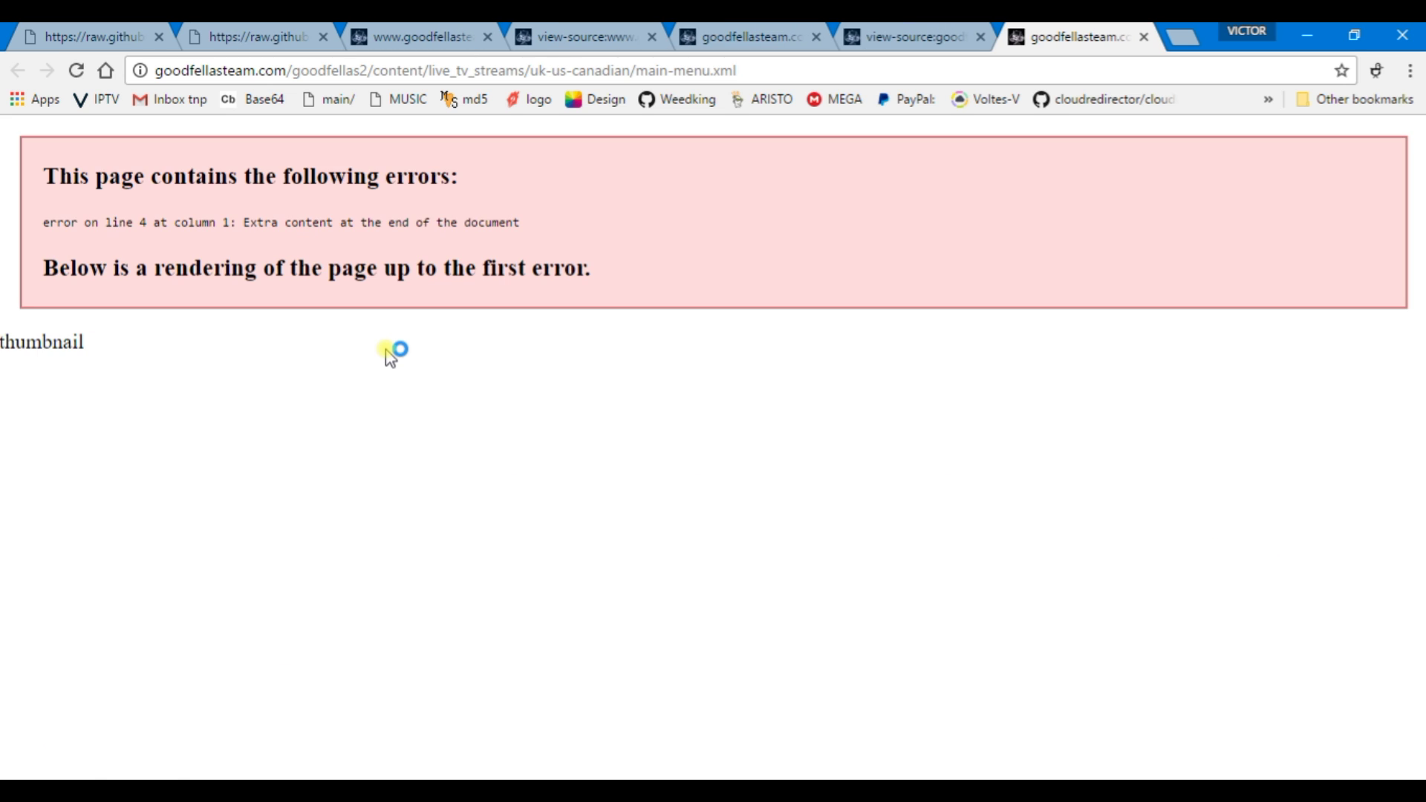
pyautogui.hotkey('ctrl', 'u')
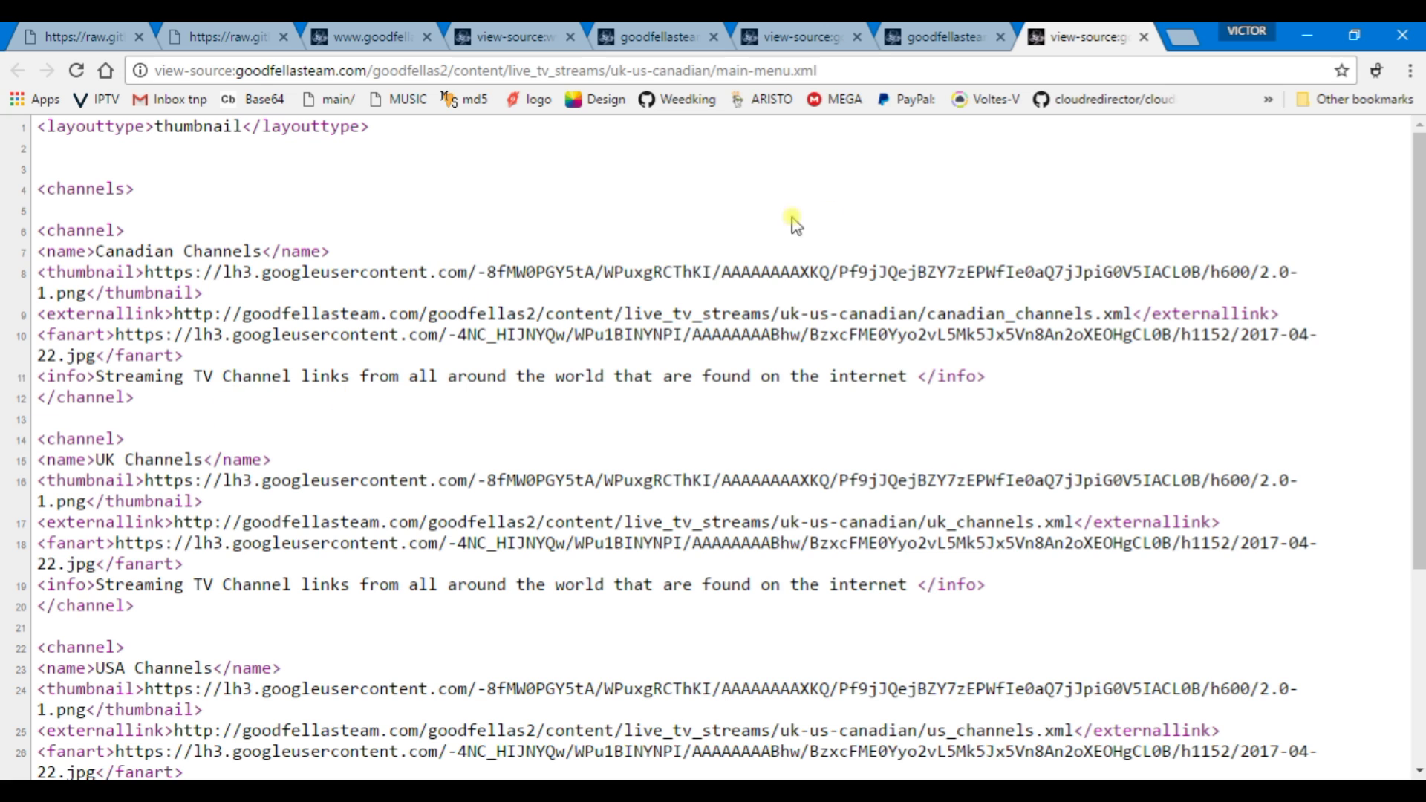
# Open the Canadian Channels entry's canadian_channels.xml link, view its page source and look through the stream items.
pyautogui.moveTo(1131, 315); pyautogui.dragTo(177, 315)
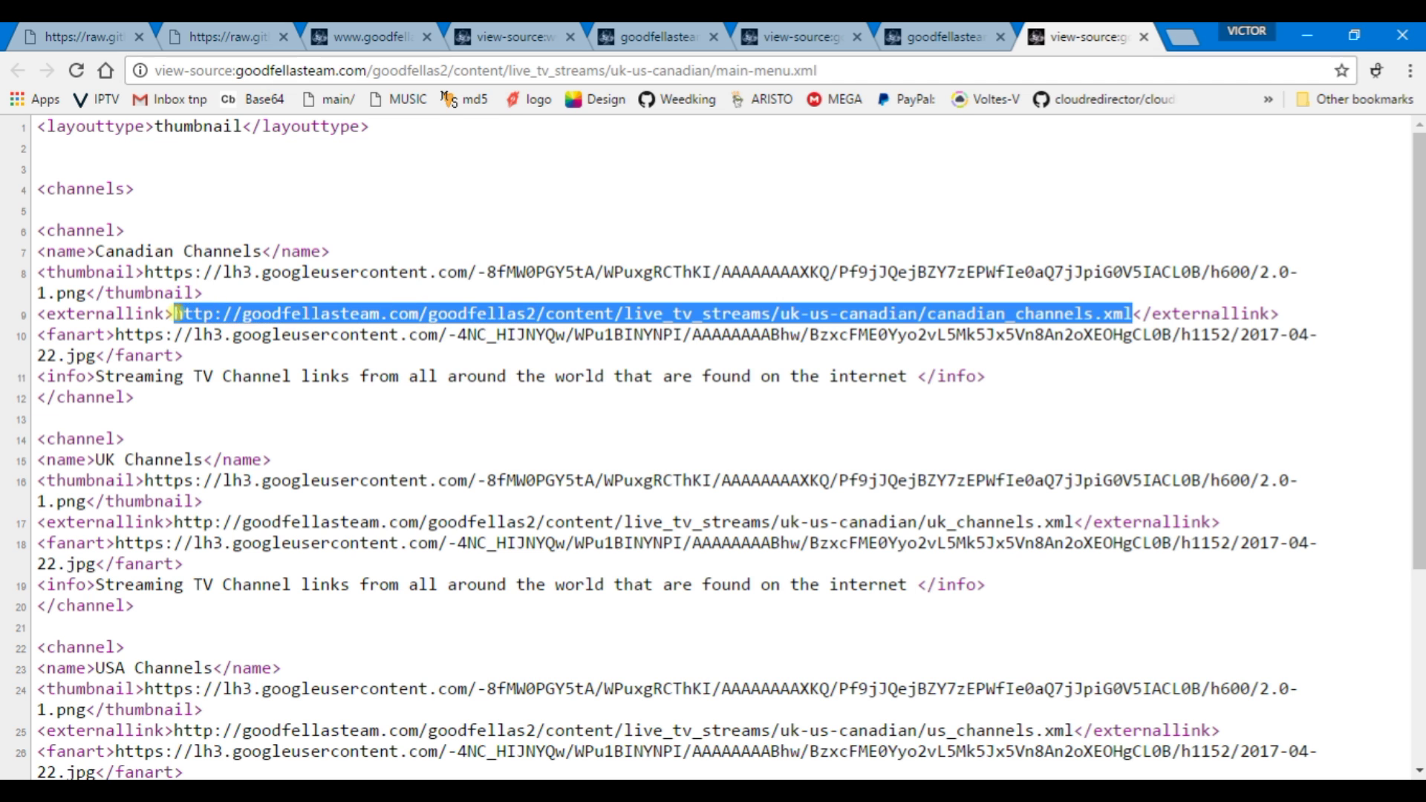
pyautogui.rightClick(230, 313)
pyautogui.click(371, 355)
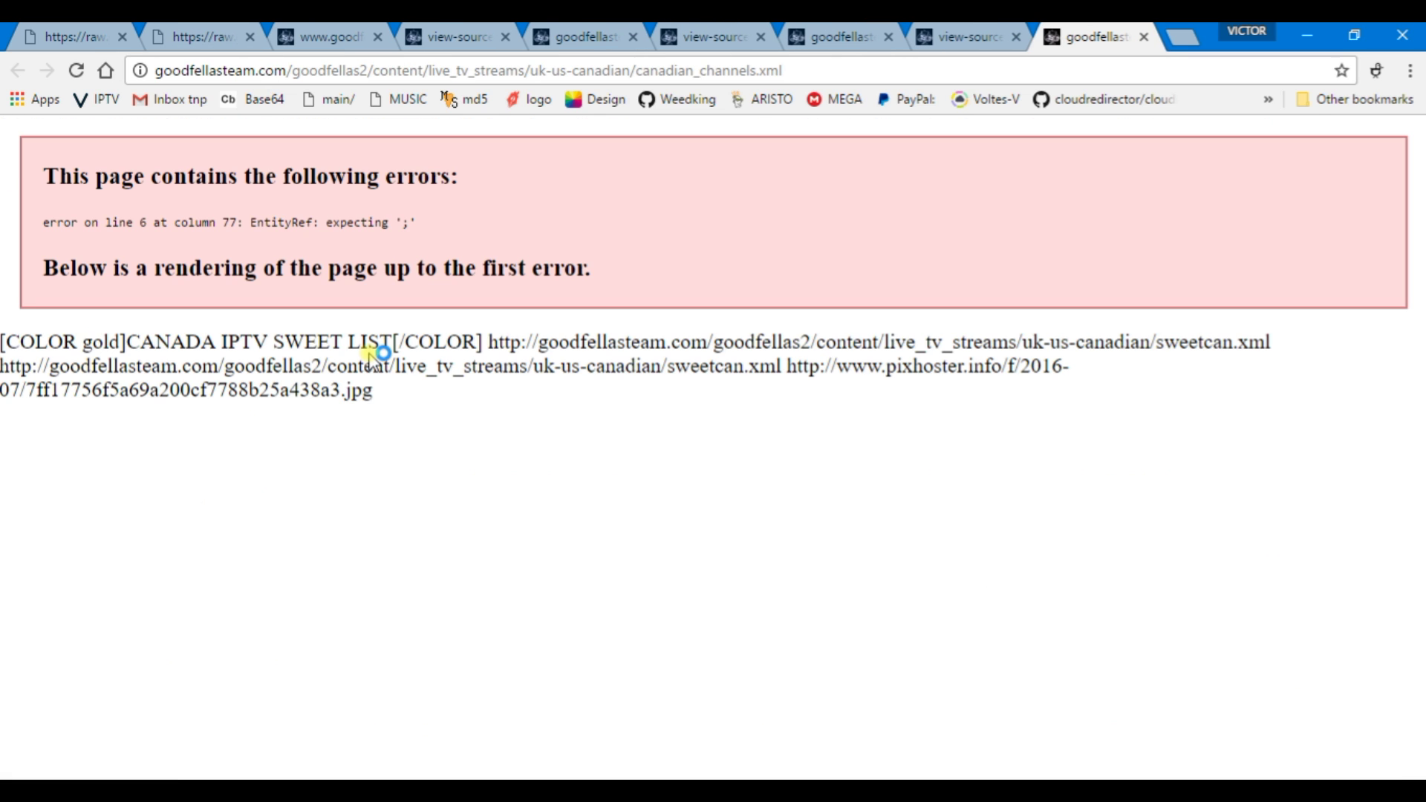
pyautogui.hotkey('ctrl', 'u')
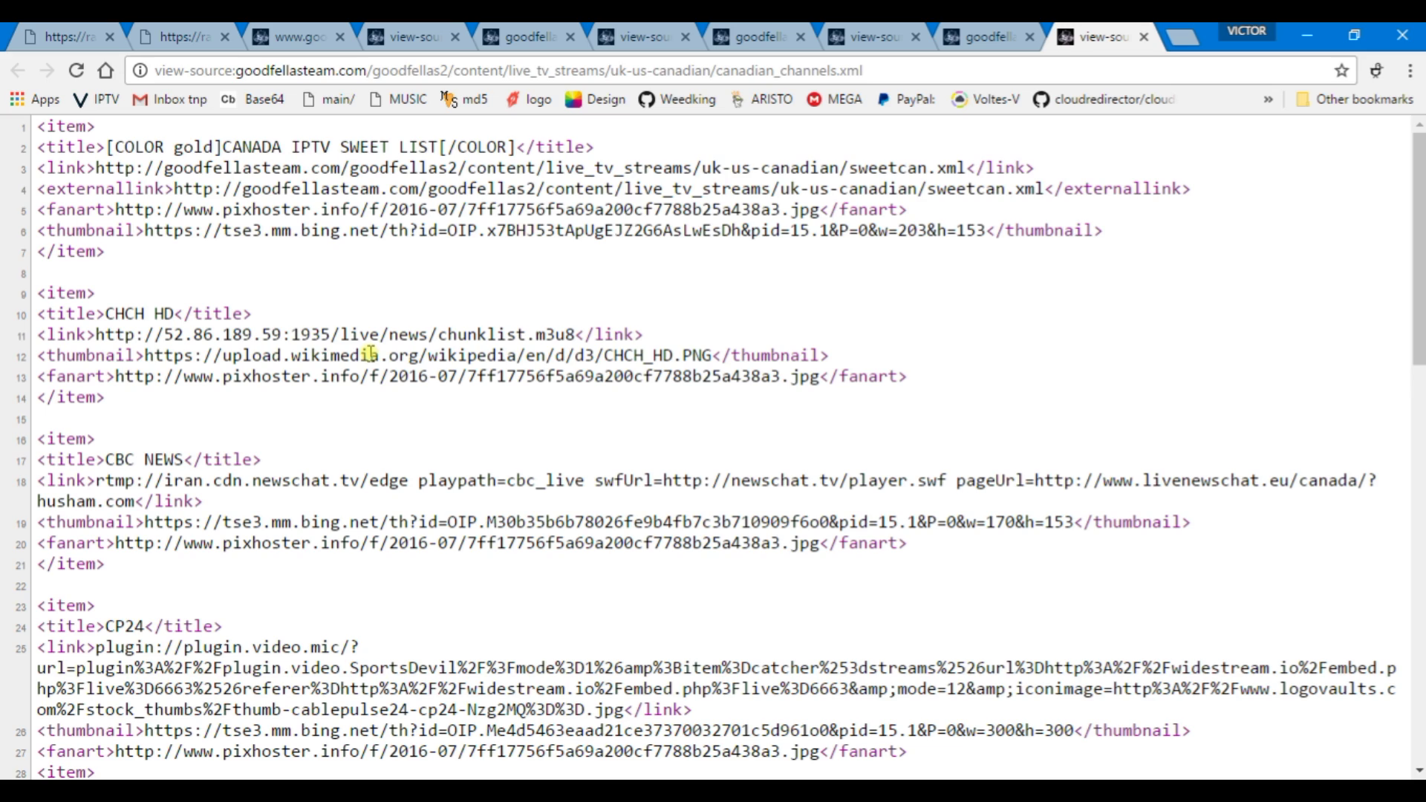
pyautogui.scroll(-5, 450, 250)
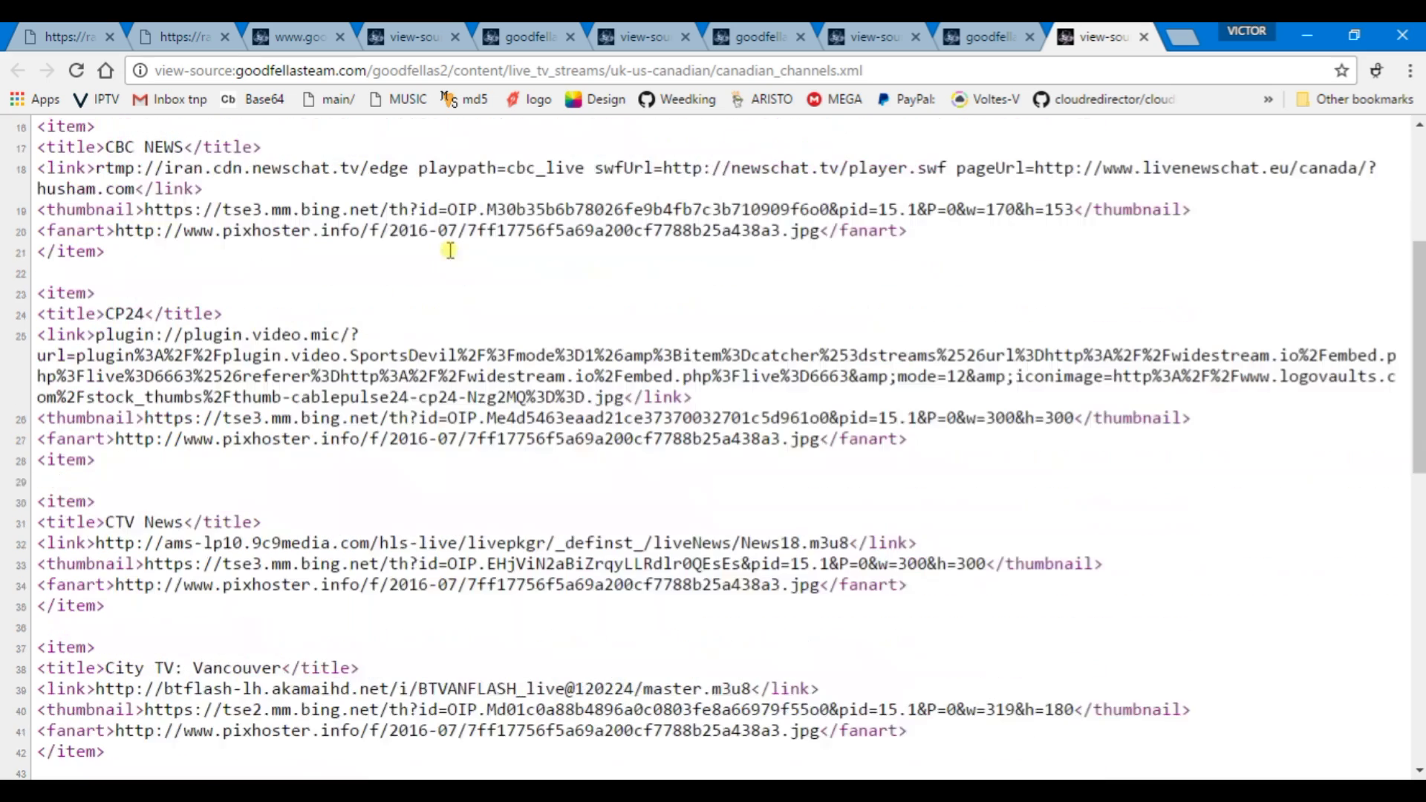
pyautogui.scroll(-3, 450, 256)
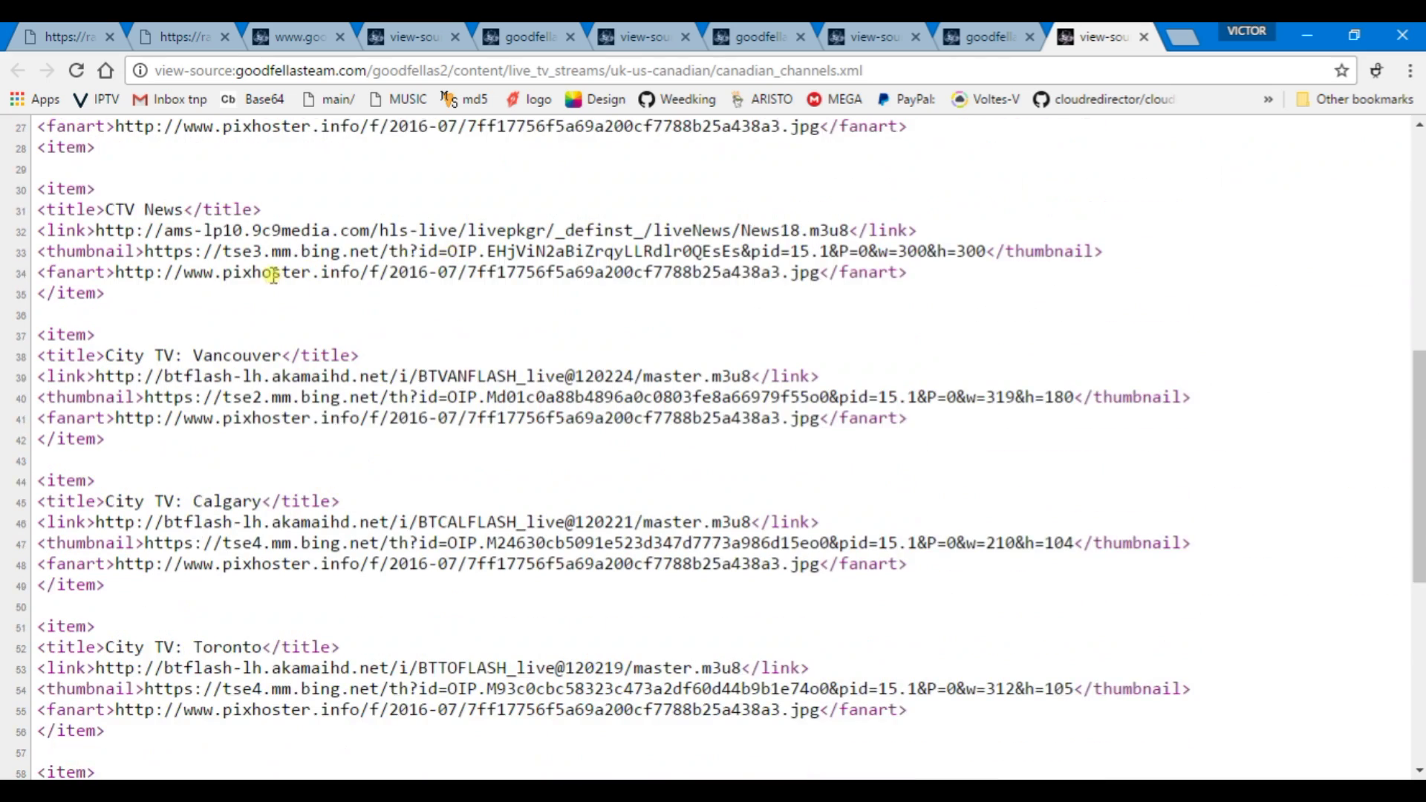
pyautogui.scroll(-3, 273, 276)
pyautogui.scroll(12, 233, 331)
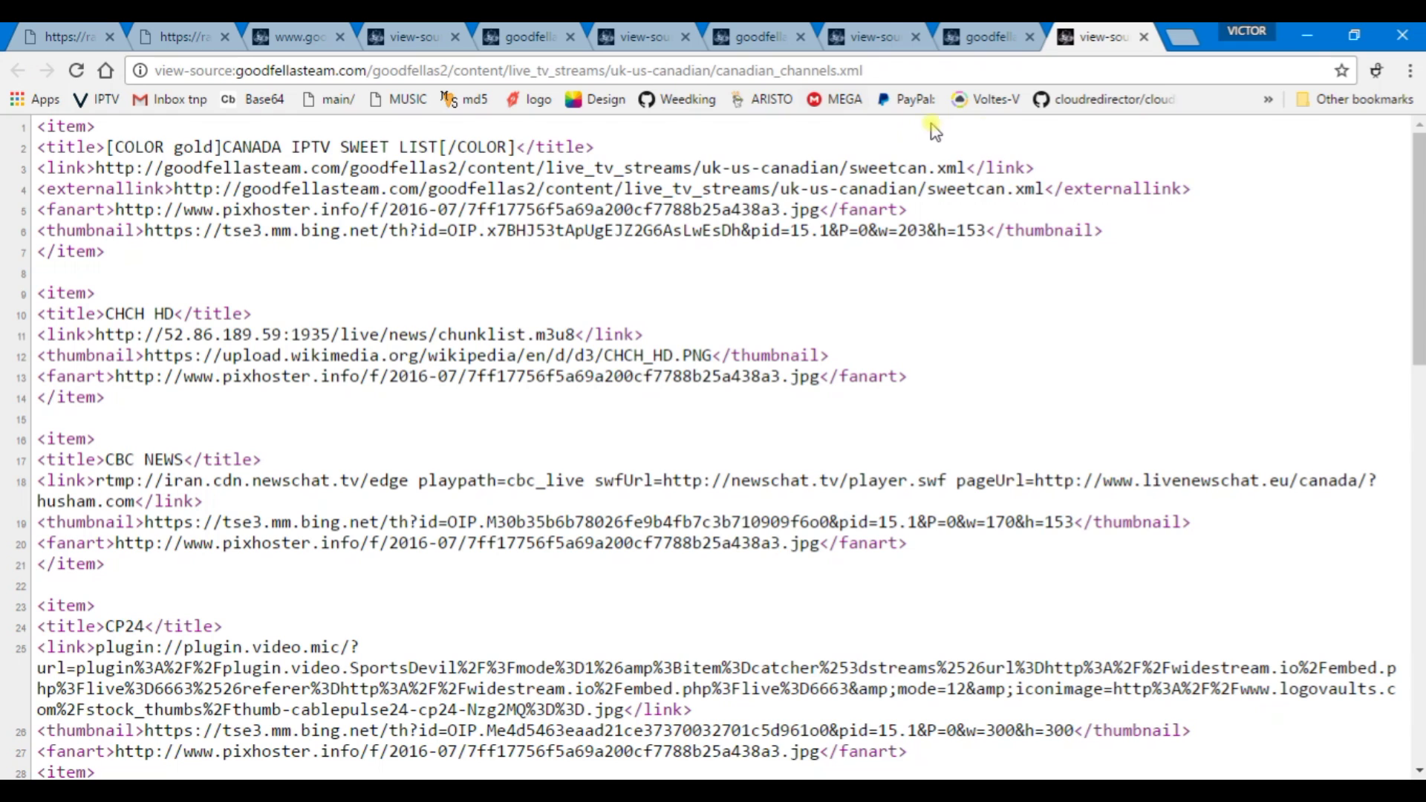
# Close both canadian_channels.xml tabs and copy the Canadian Channels external link URL from the main-menu.xml source.
pyautogui.click(1145, 37)
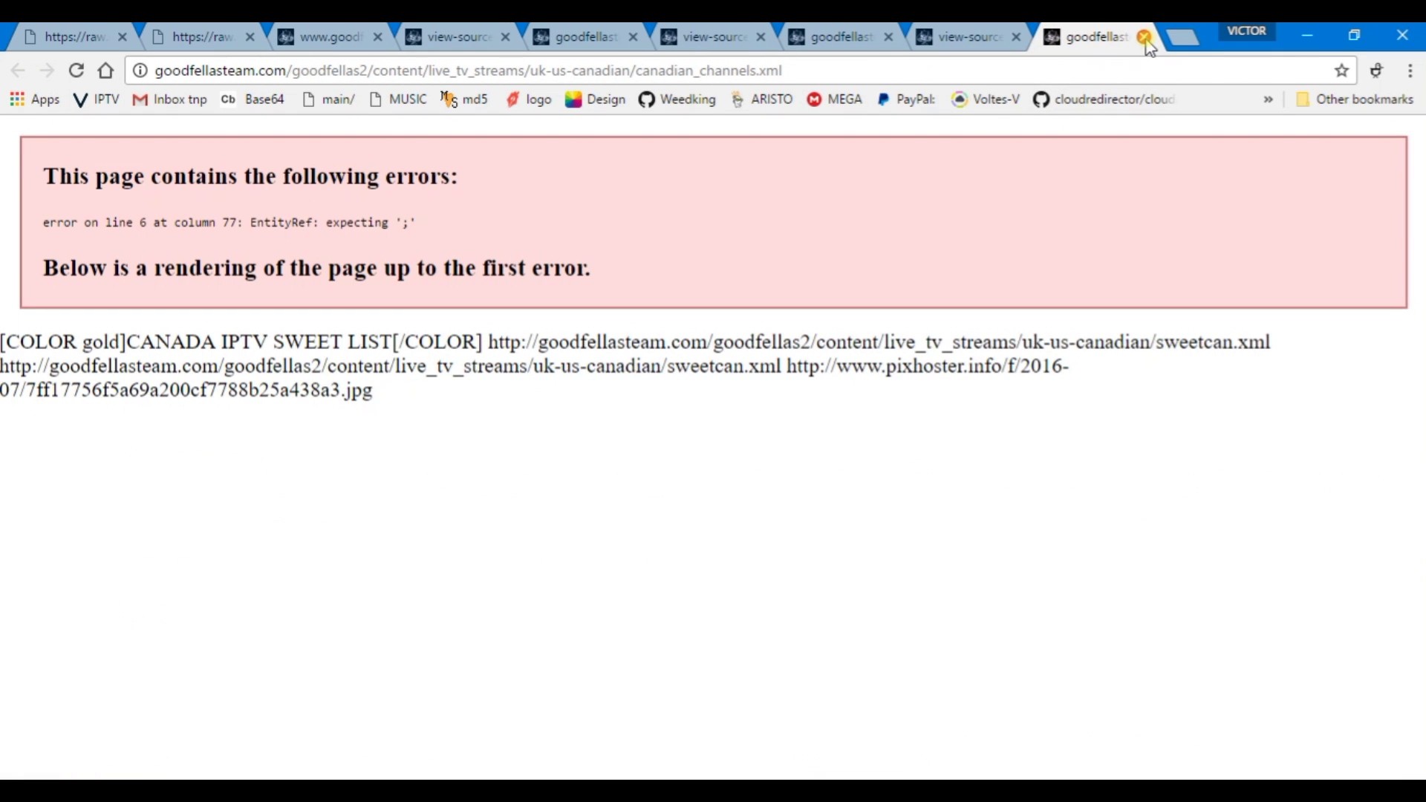
pyautogui.click(1146, 38)
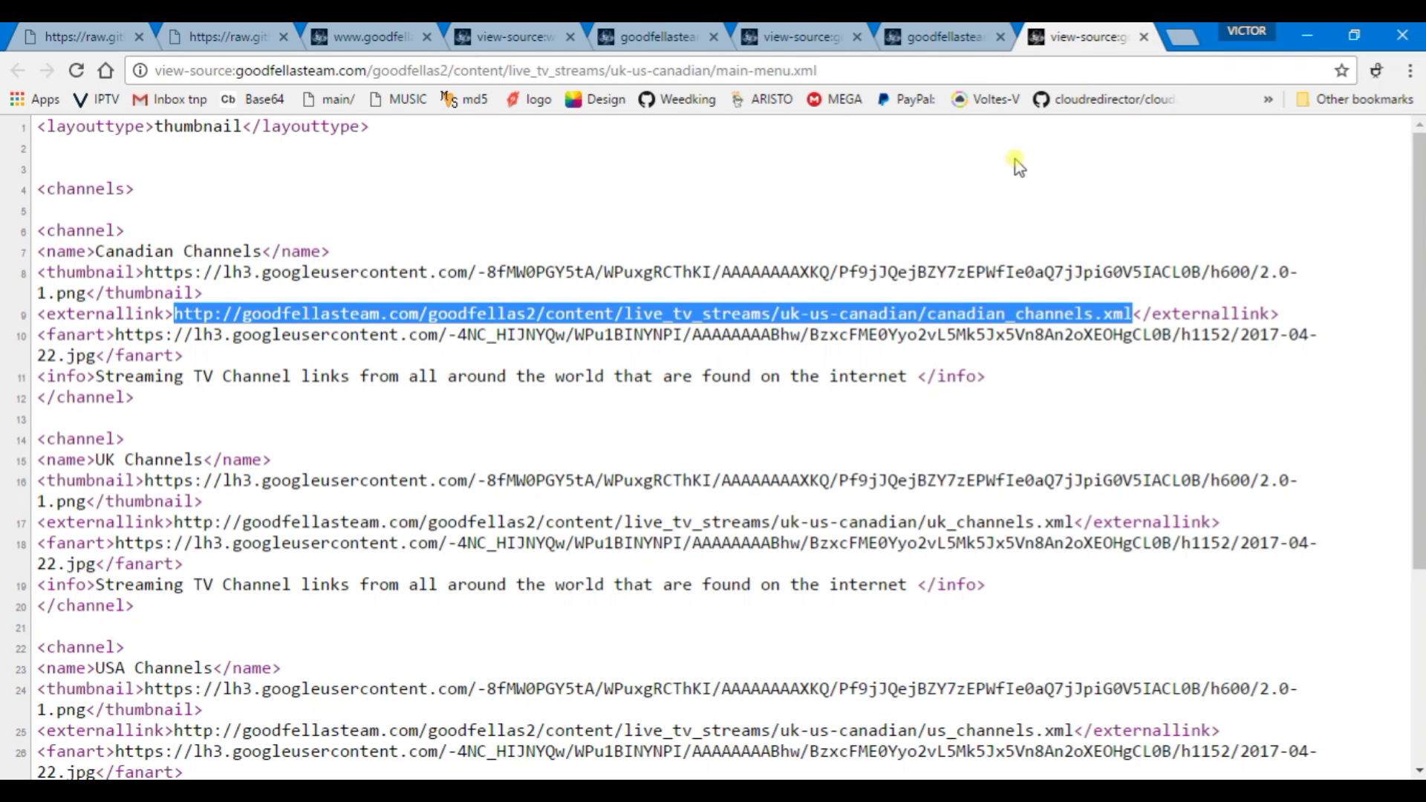
pyautogui.rightClick(548, 321)
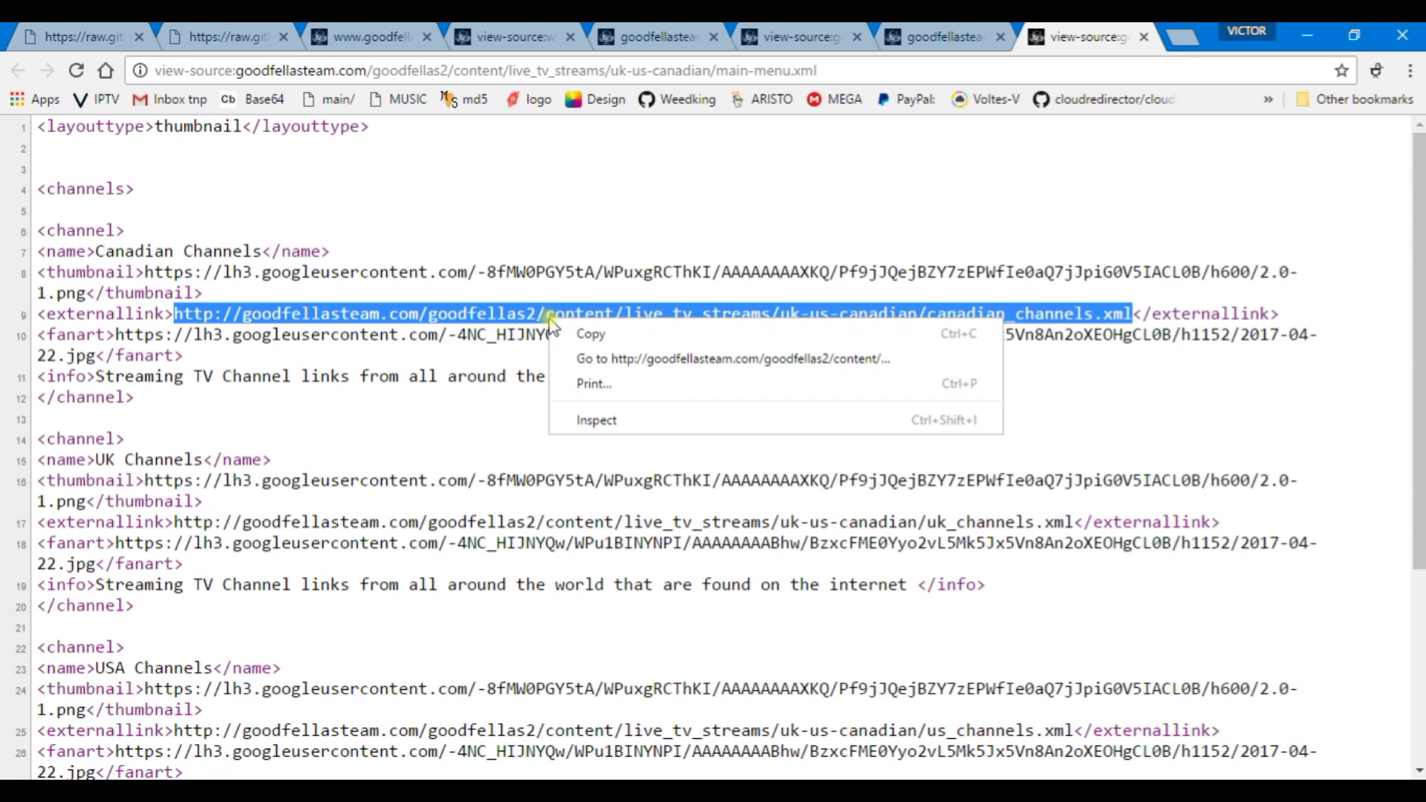
pyautogui.click(593, 335)
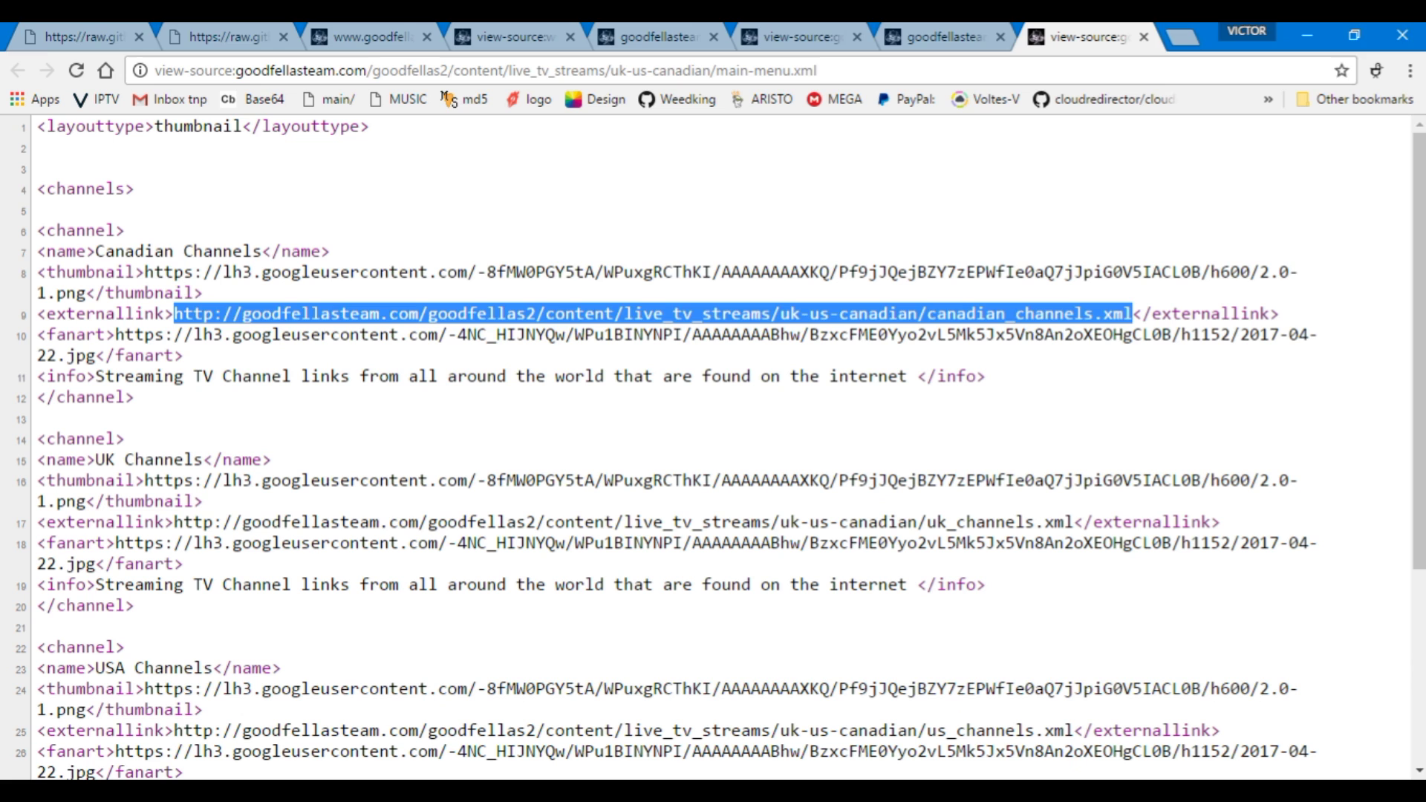
# Switch to Kodi and open the settings of the LiveStreamsPro add-on.
pyautogui.hotkey('alt', 'Tab')
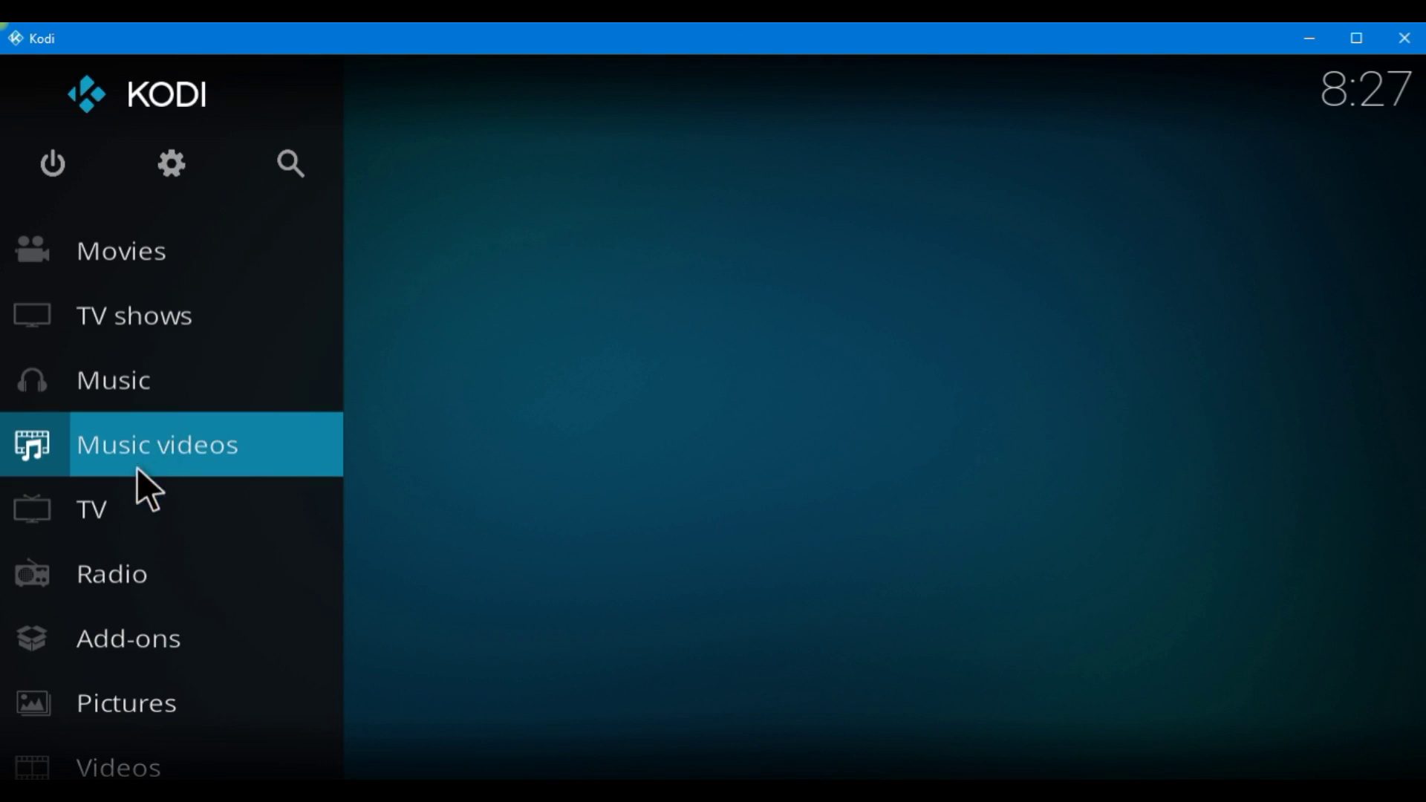
pyautogui.click(131, 625)
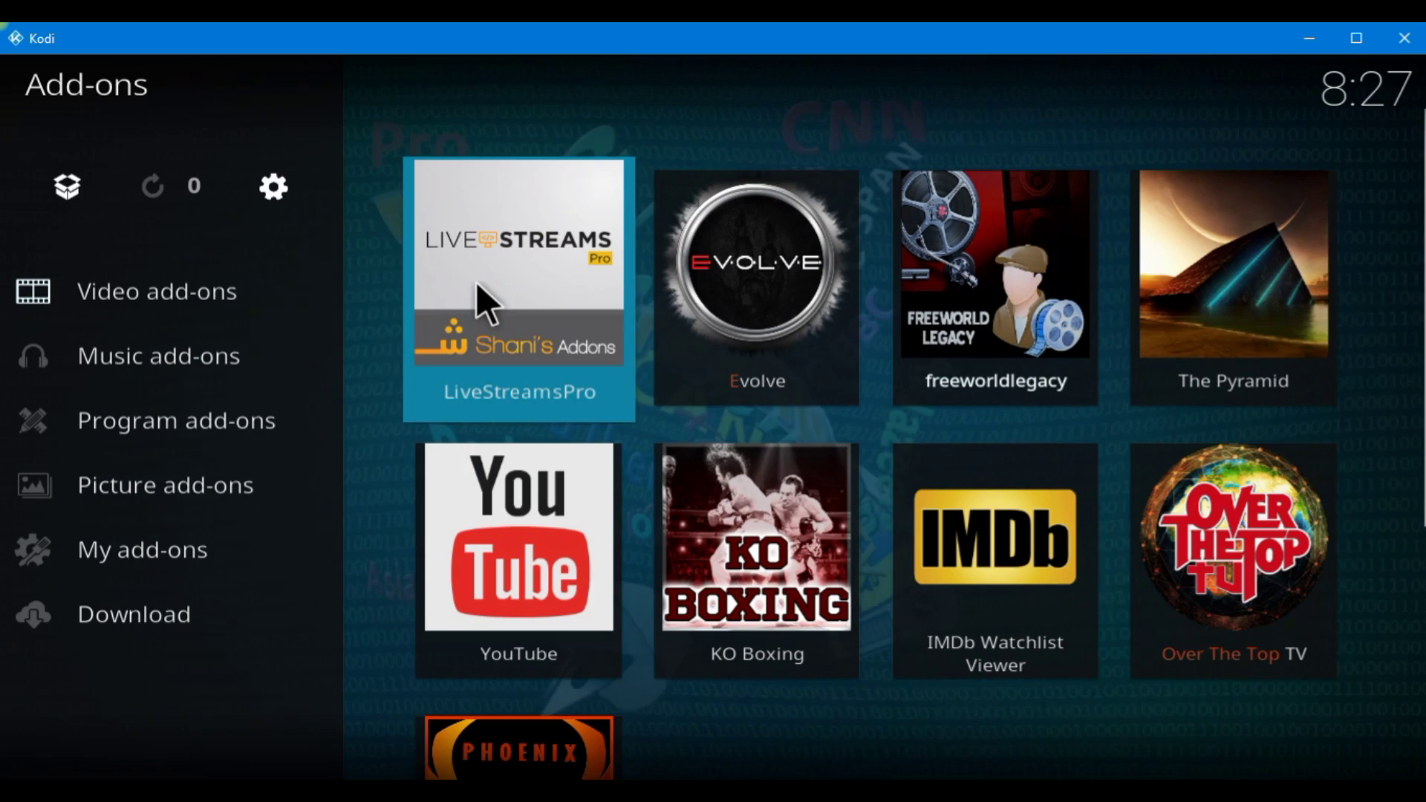
pyautogui.rightClick(477, 282)
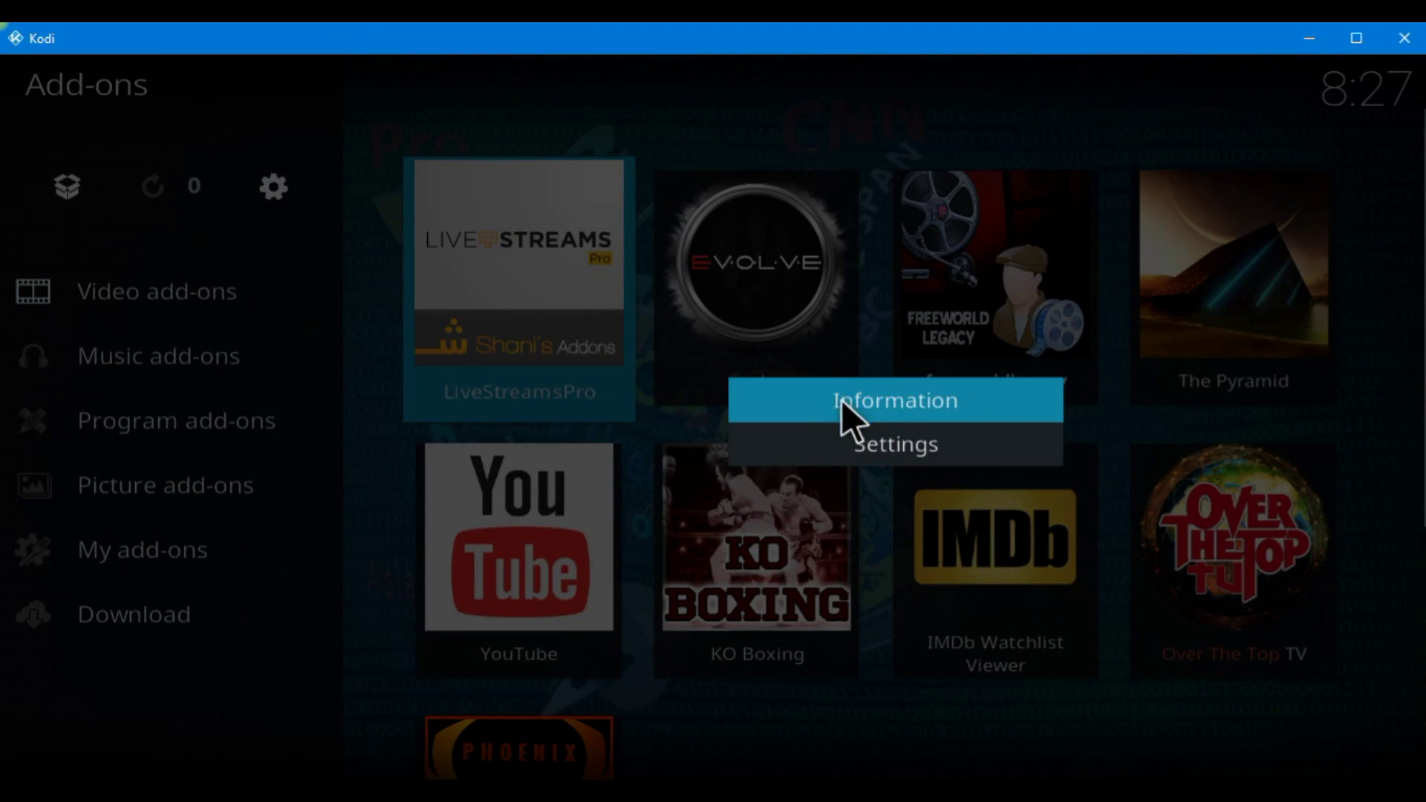
pyautogui.click(864, 444)
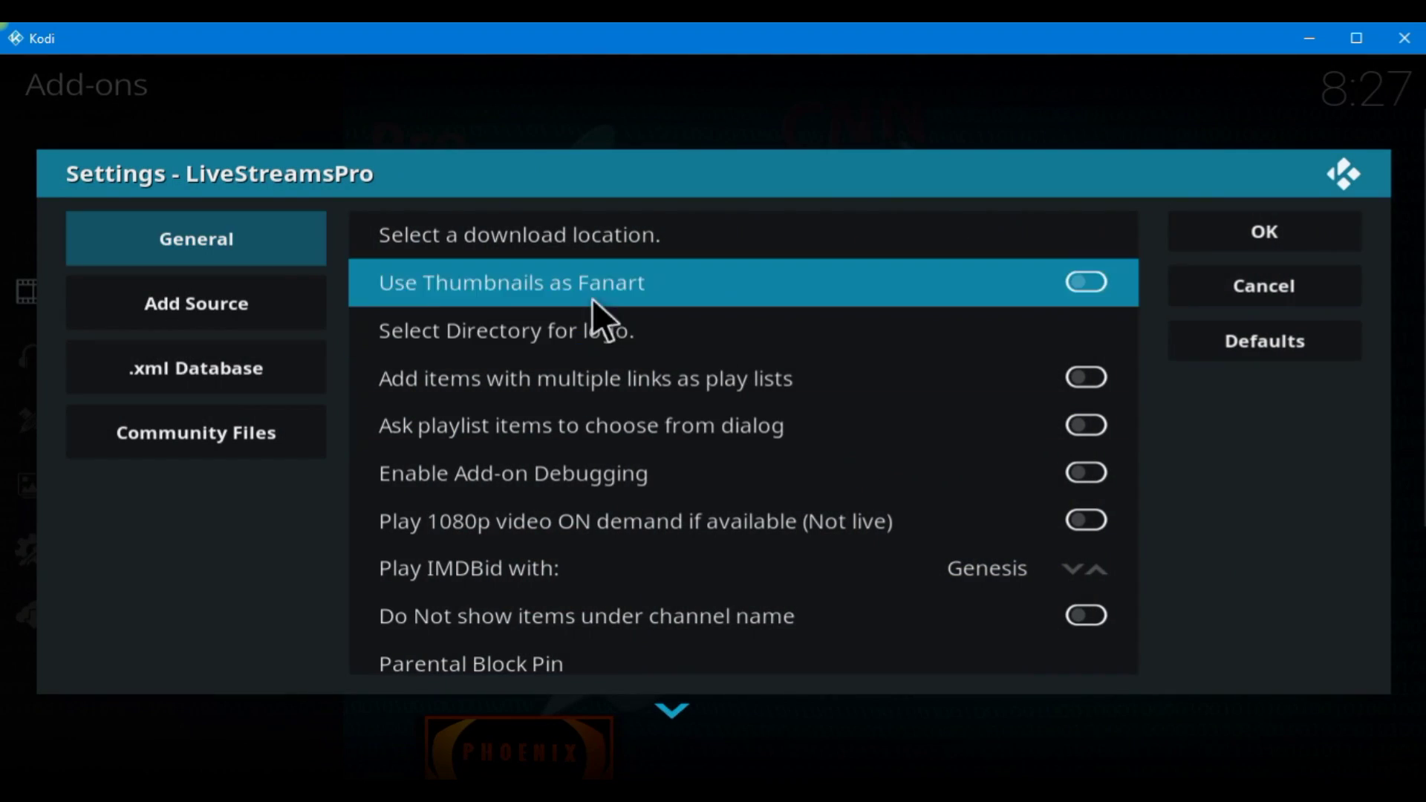
# Add the copied canadian_channels.xml URL as a new source, keep the name canadian_channels, and save the settings.
pyautogui.click(255, 285)
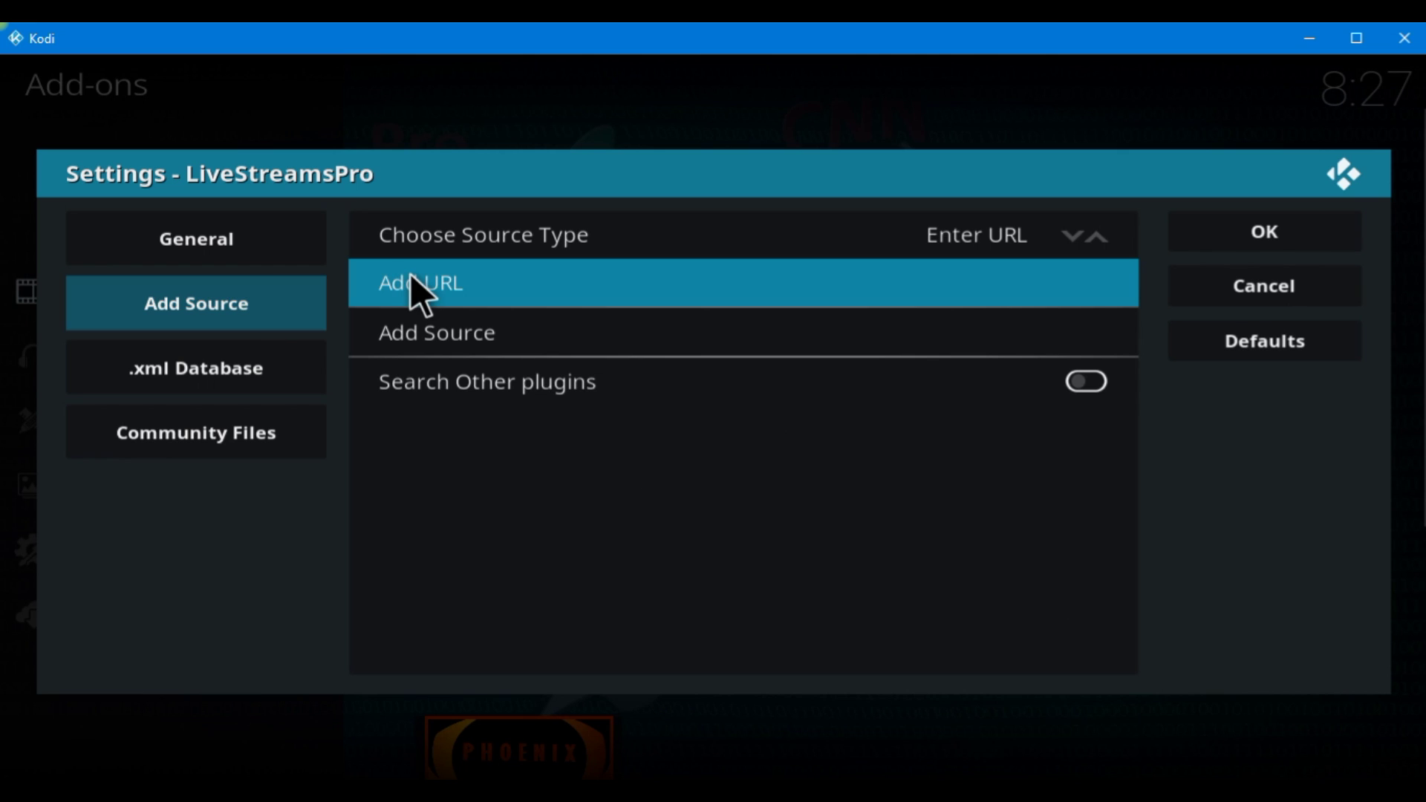
pyautogui.click(420, 297)
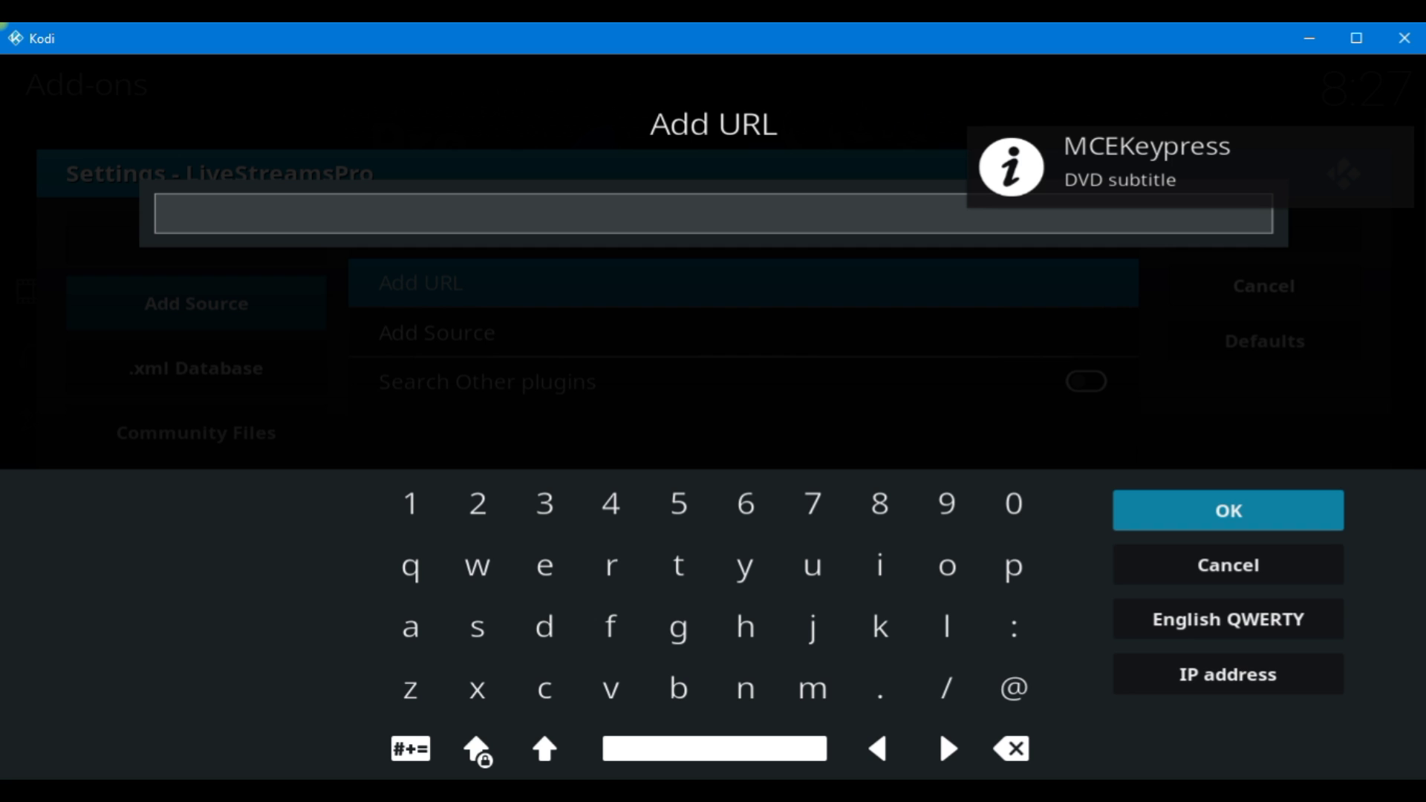
pyautogui.hotkey('ctrl', 'v')
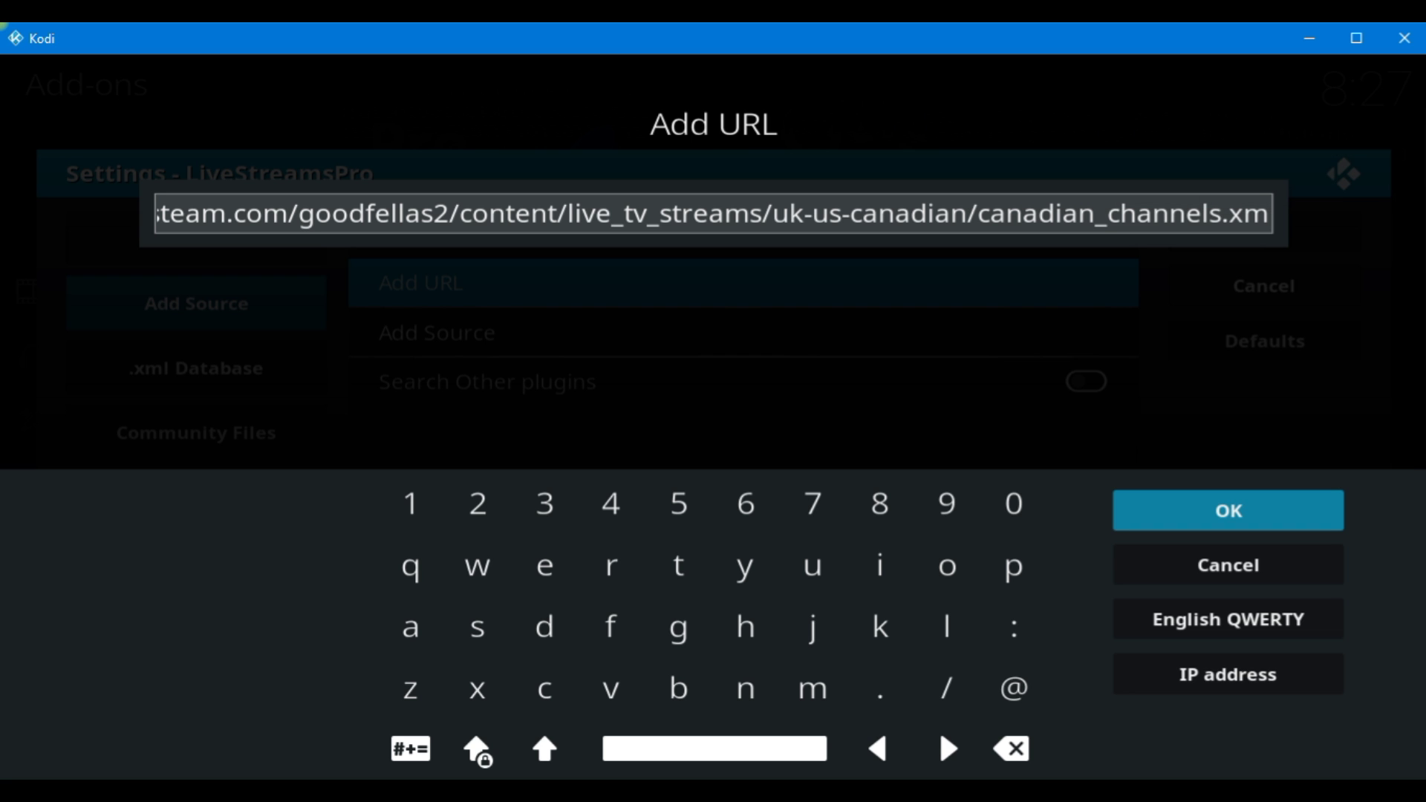
pyautogui.click(1161, 503)
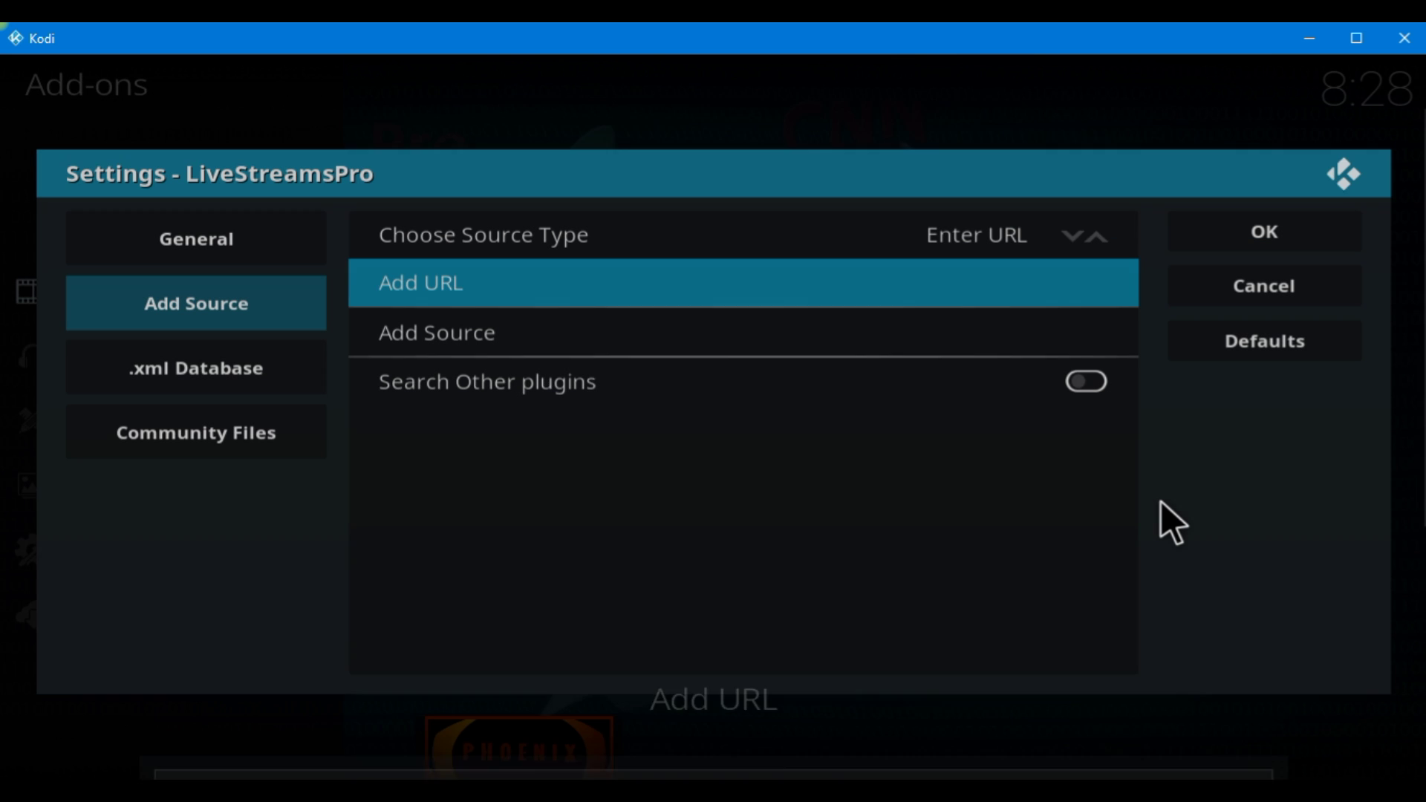
pyautogui.click(593, 324)
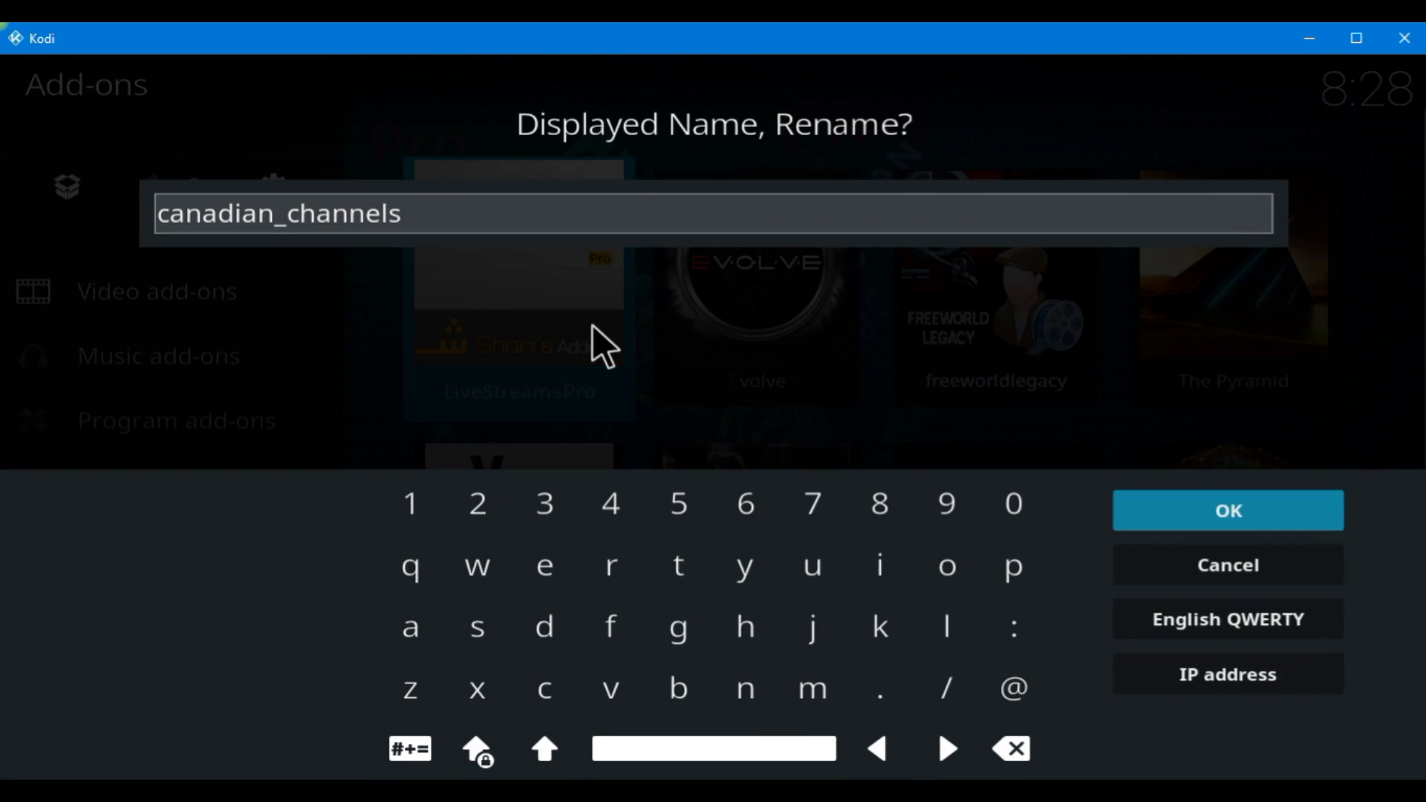
pyautogui.click(1219, 512)
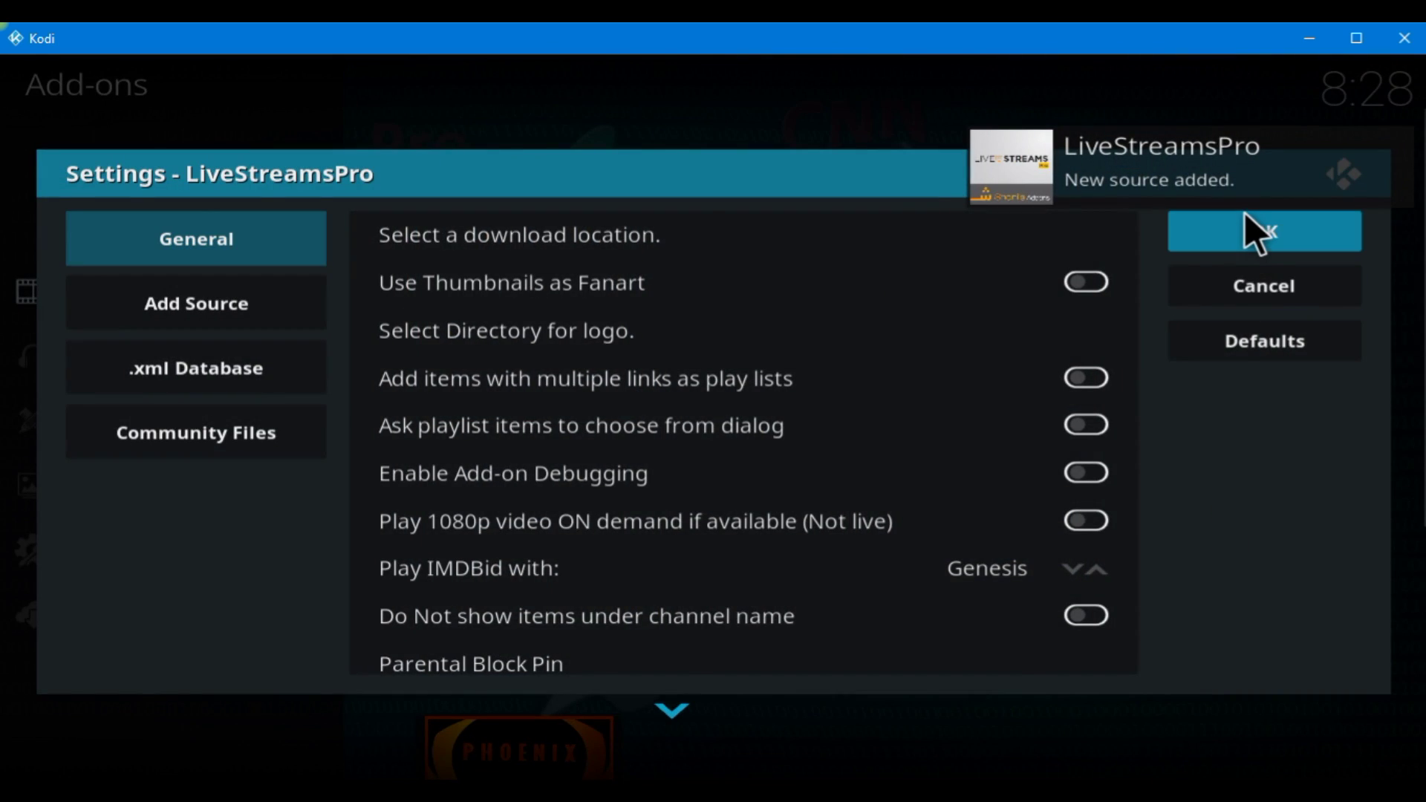
pyautogui.click(1245, 215)
# Open canadian_channels in LiveStreamsPro and look through its list of channels.
pyautogui.click(572, 294)
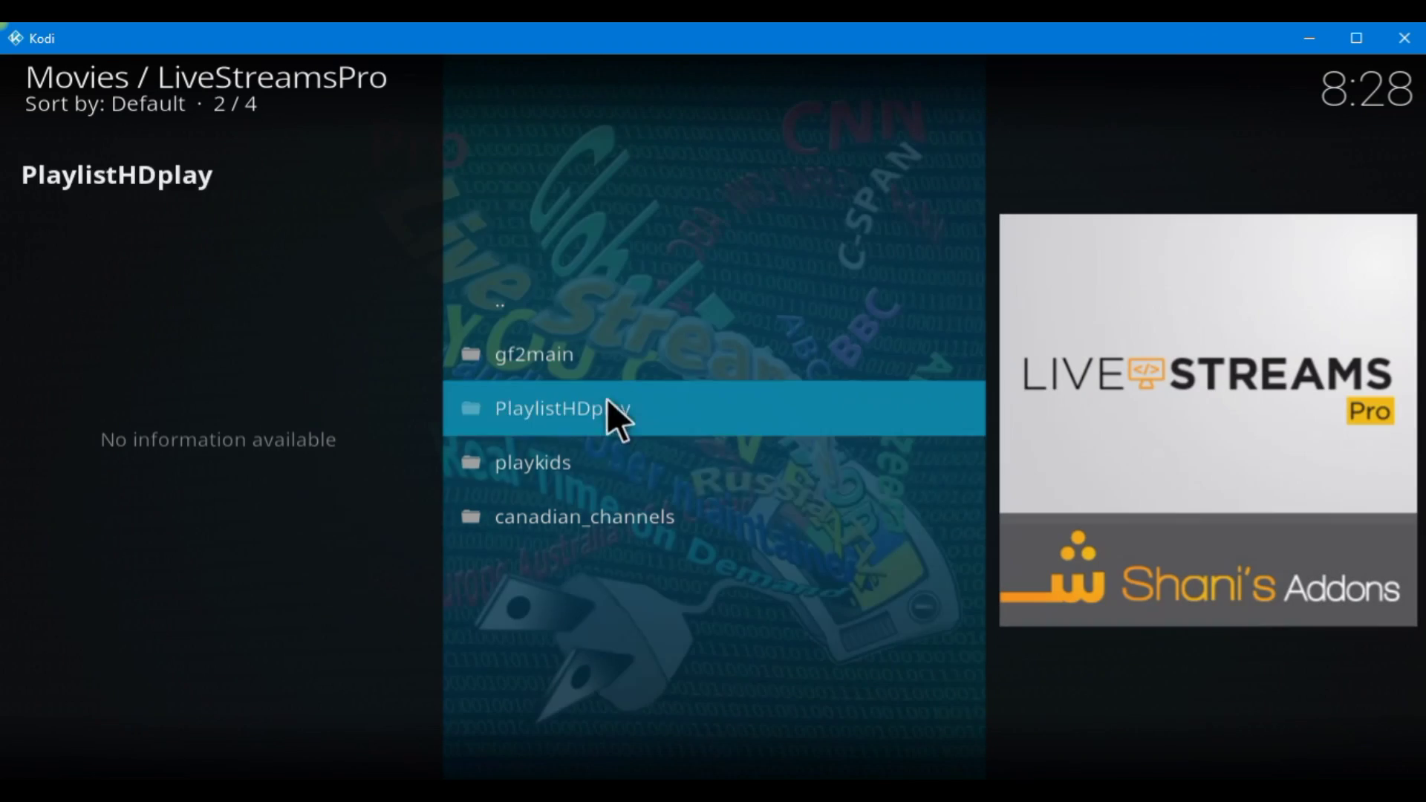
pyautogui.click(630, 517)
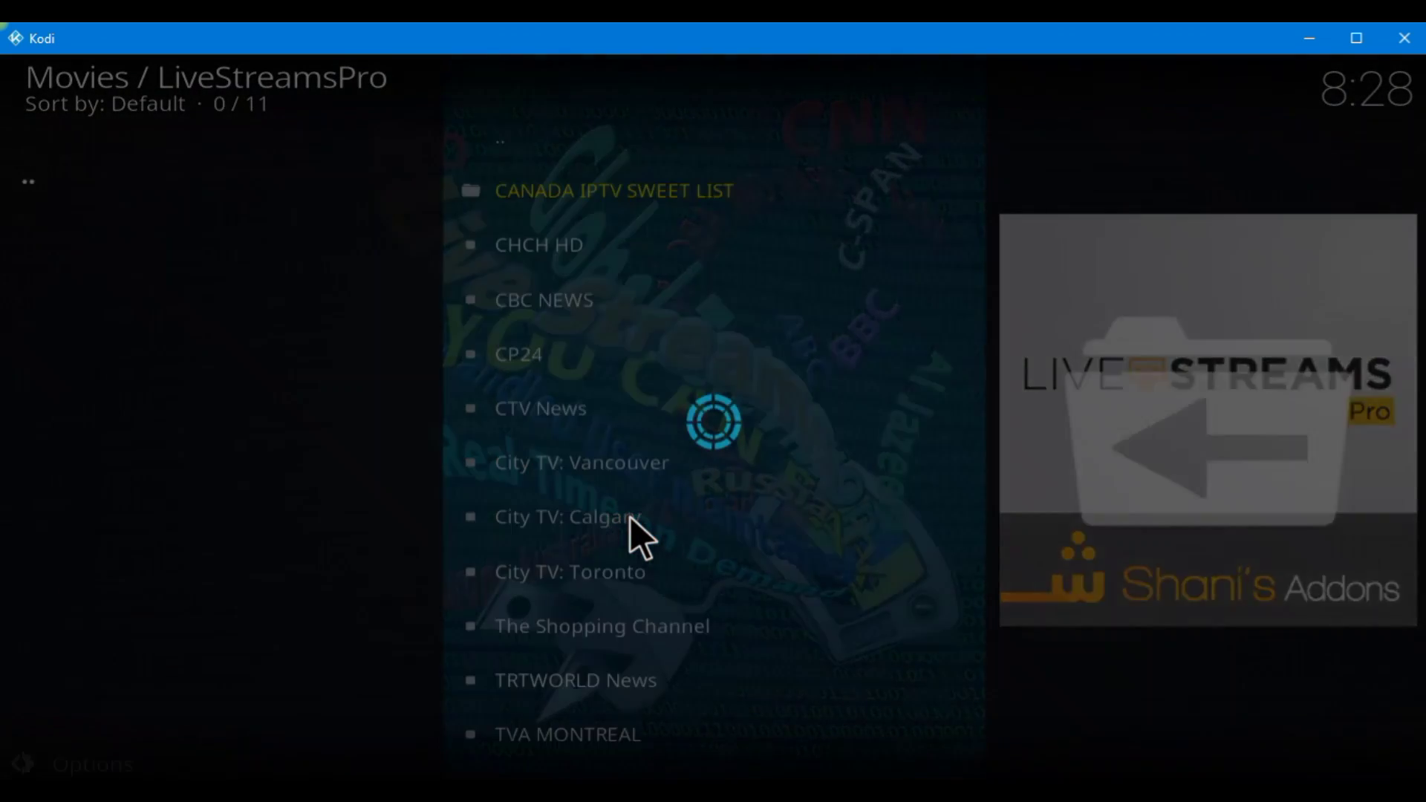
pyautogui.scroll(-8, 733, 314)
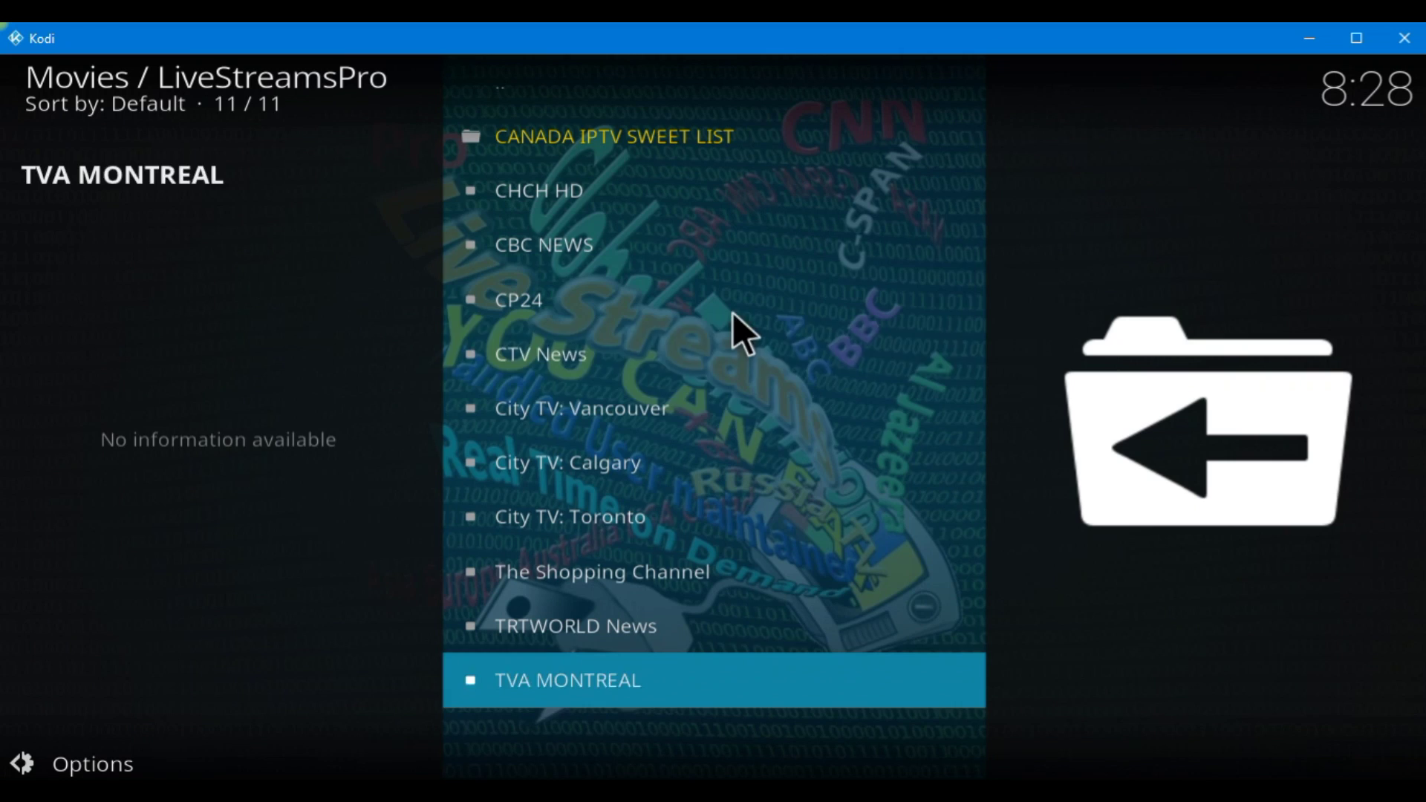
pyautogui.scroll(-1, 733, 314)
pyautogui.scroll(1, 693, 422)
pyautogui.scroll(-1, 693, 422)
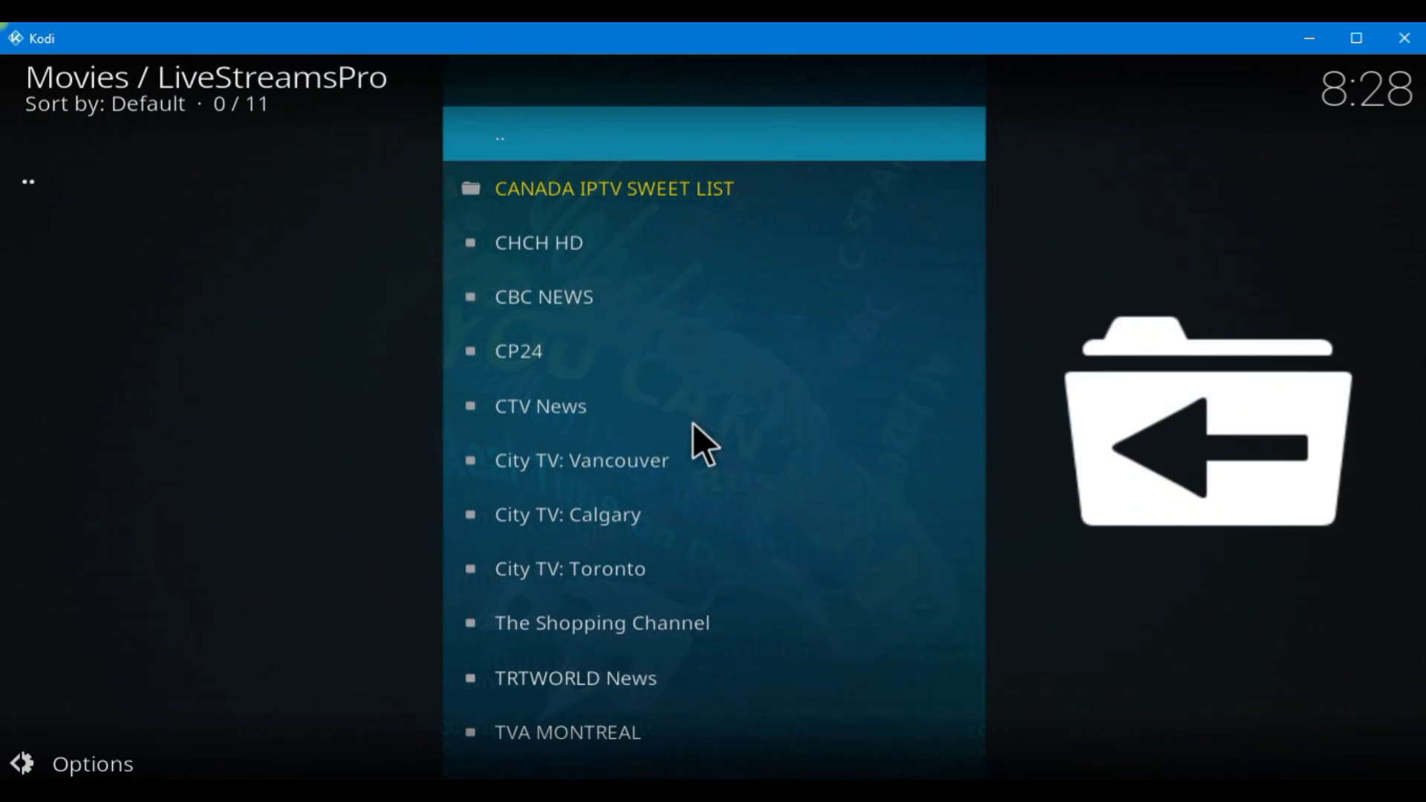
# Close Kodi, the browser with the GoodFella sources, and Notepad++.
pyautogui.click(1403, 39)
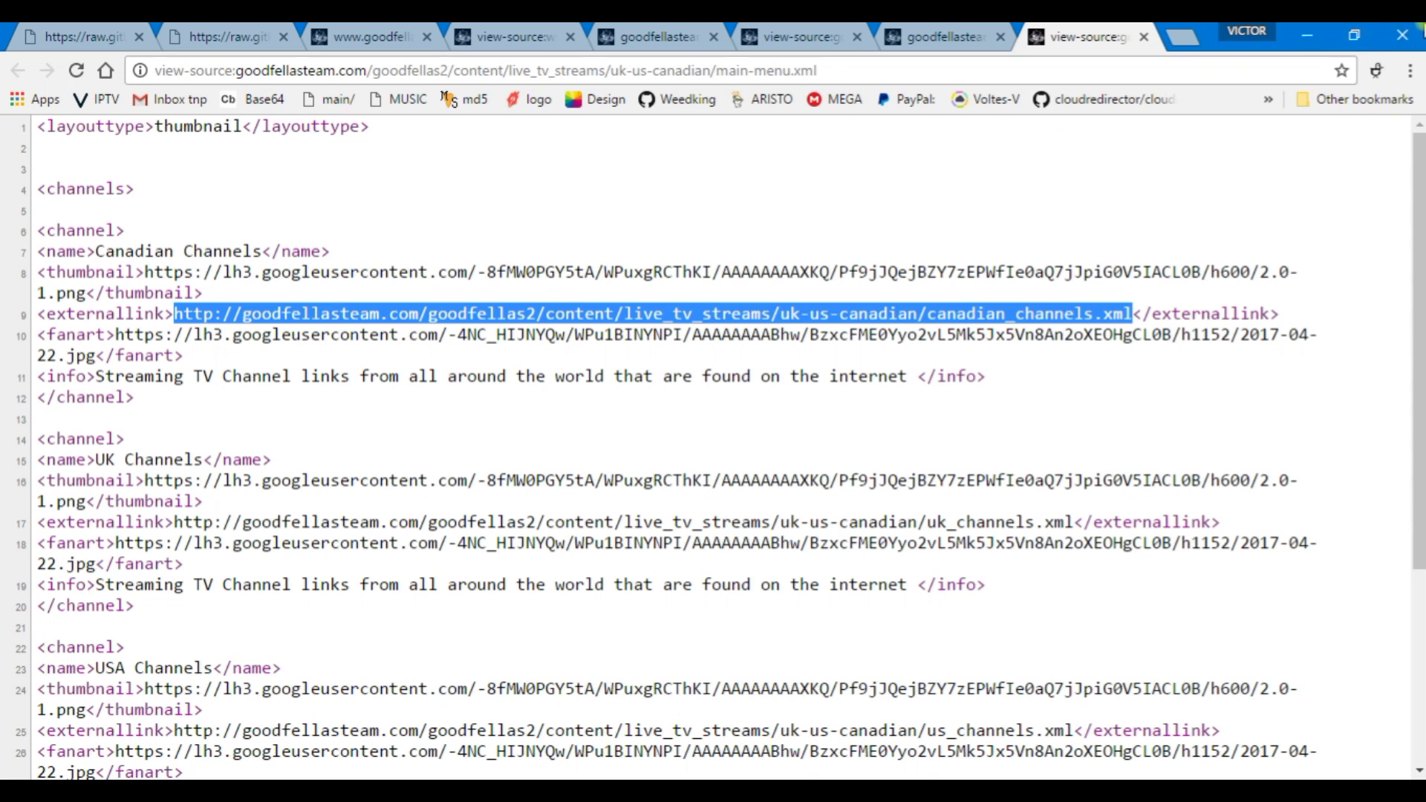
pyautogui.click(1403, 35)
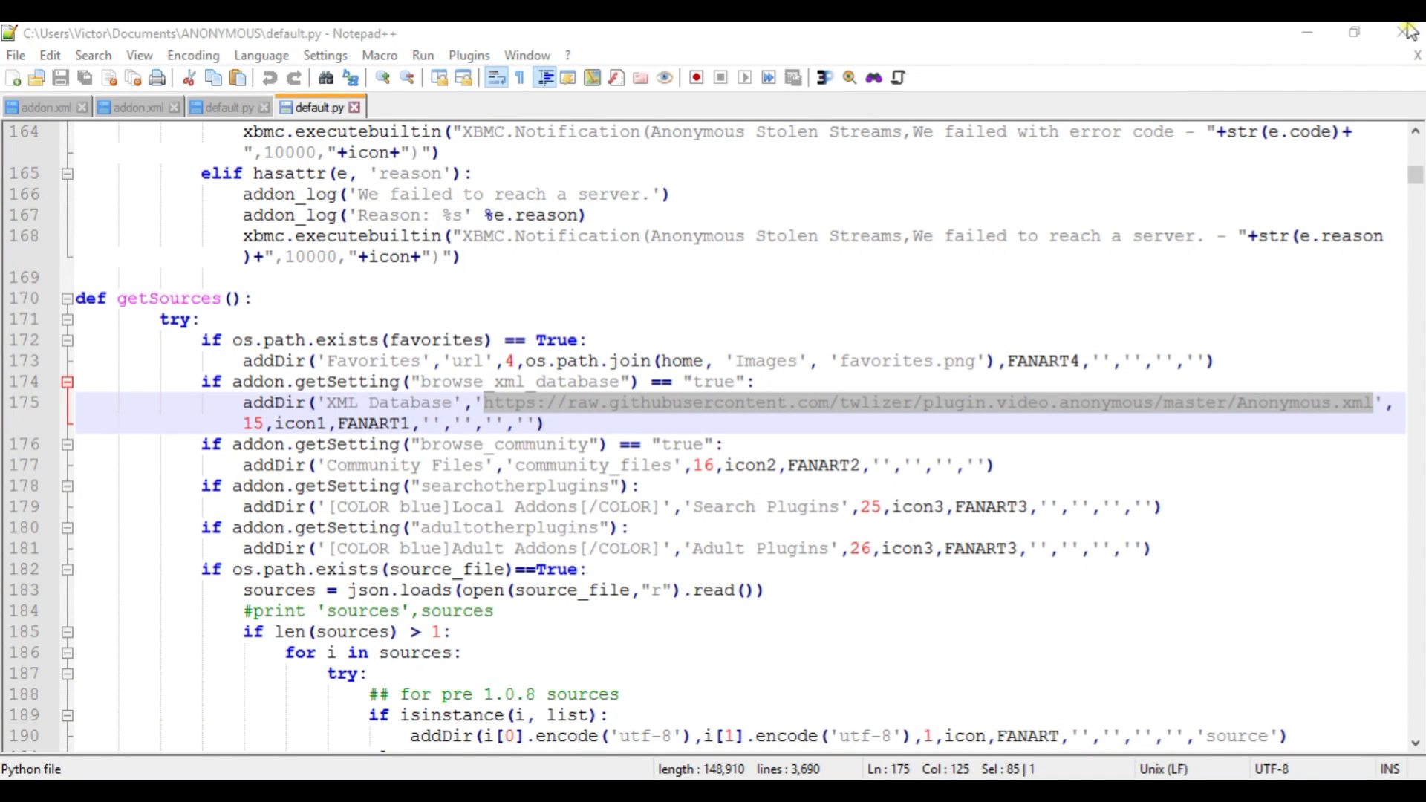
pyautogui.click(1402, 33)
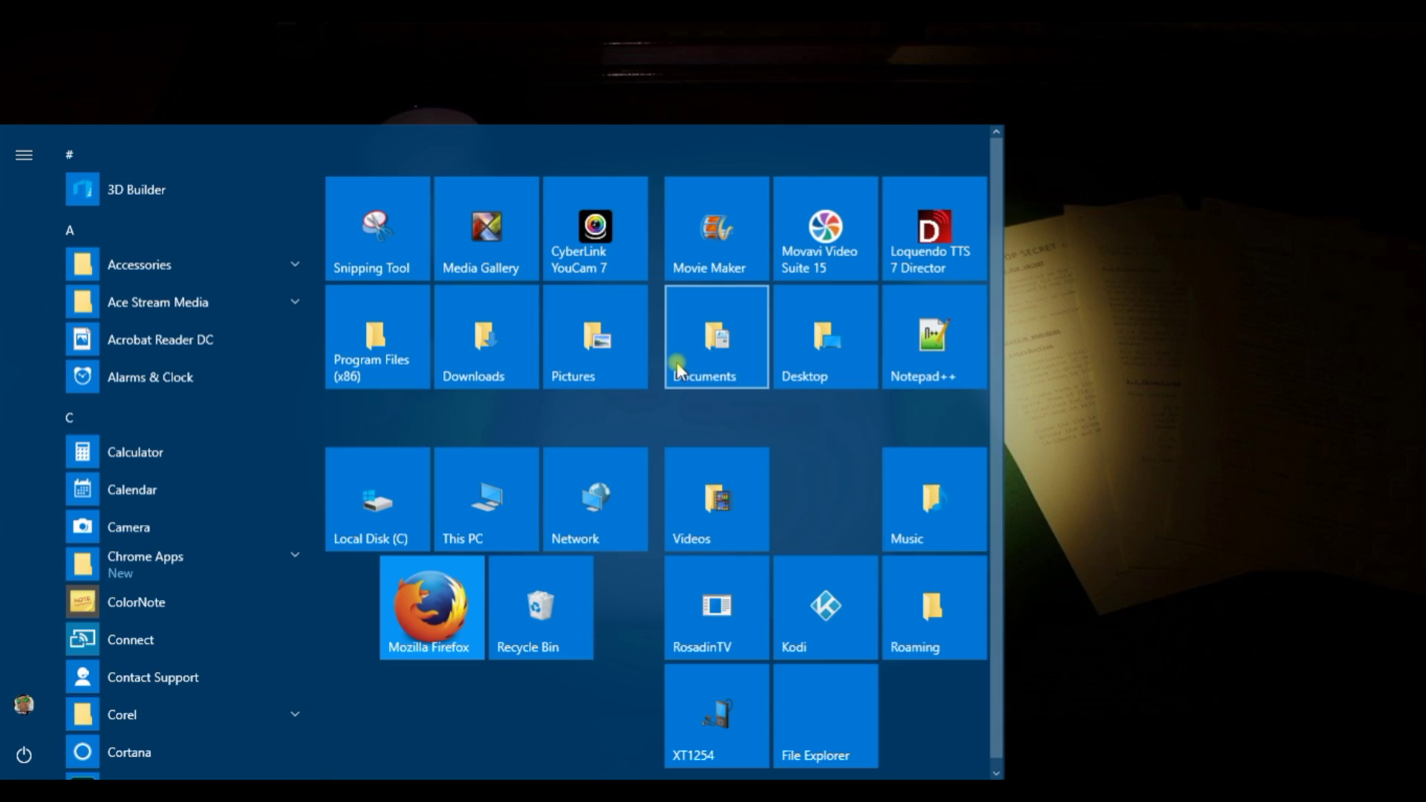
# Open the PHSTREAMS folder inside the Documents folder.
pyautogui.click(712, 343)
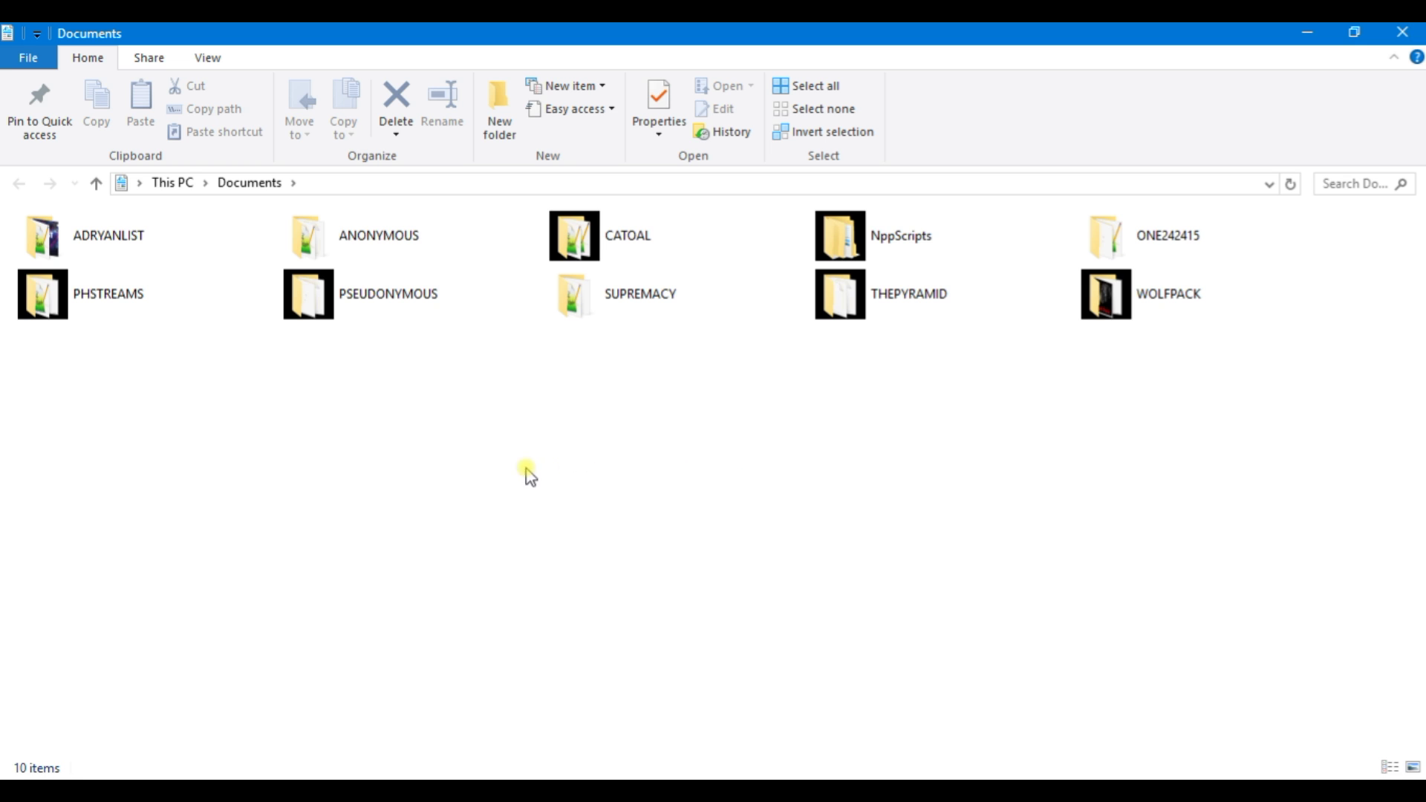
pyautogui.moveTo(91, 305)
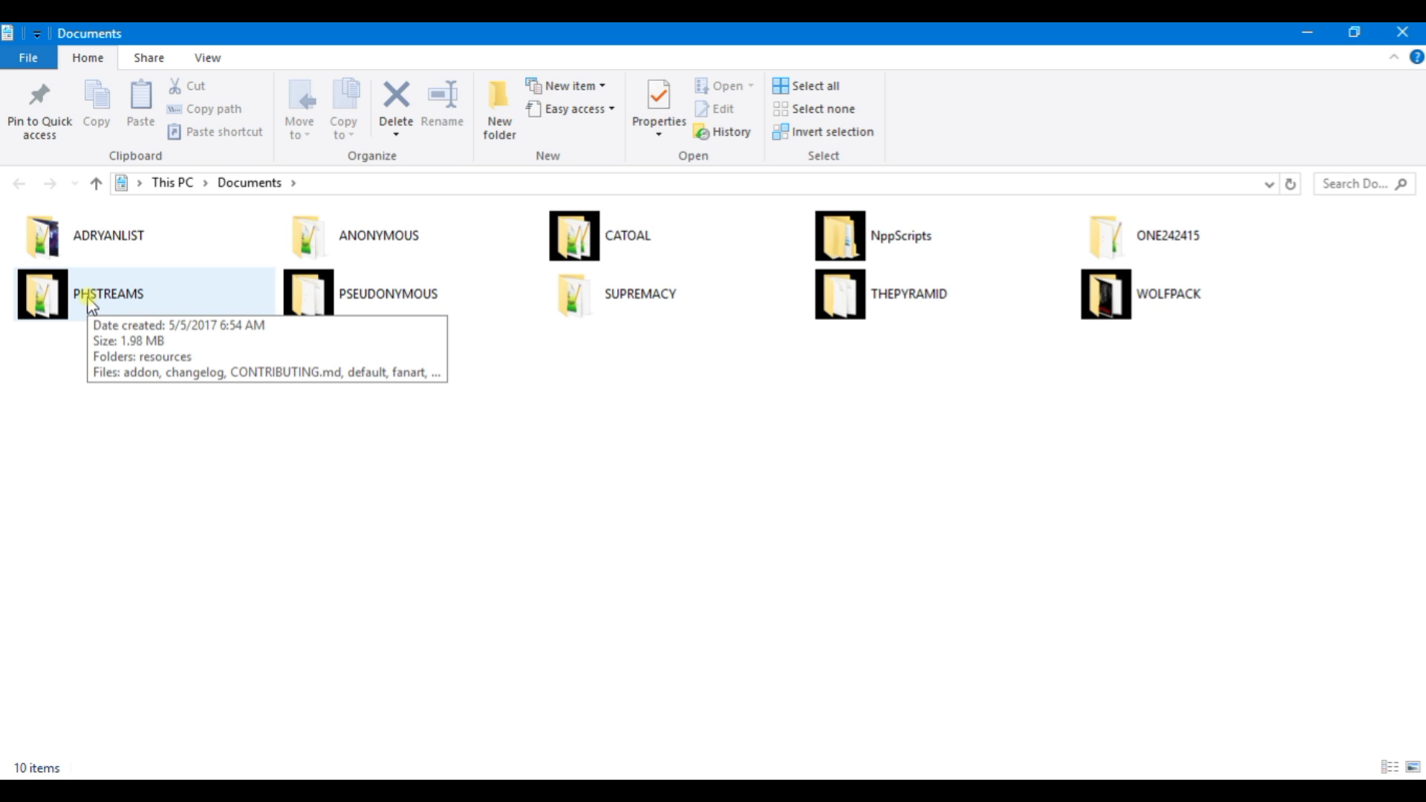
pyautogui.doubleClick(91, 304)
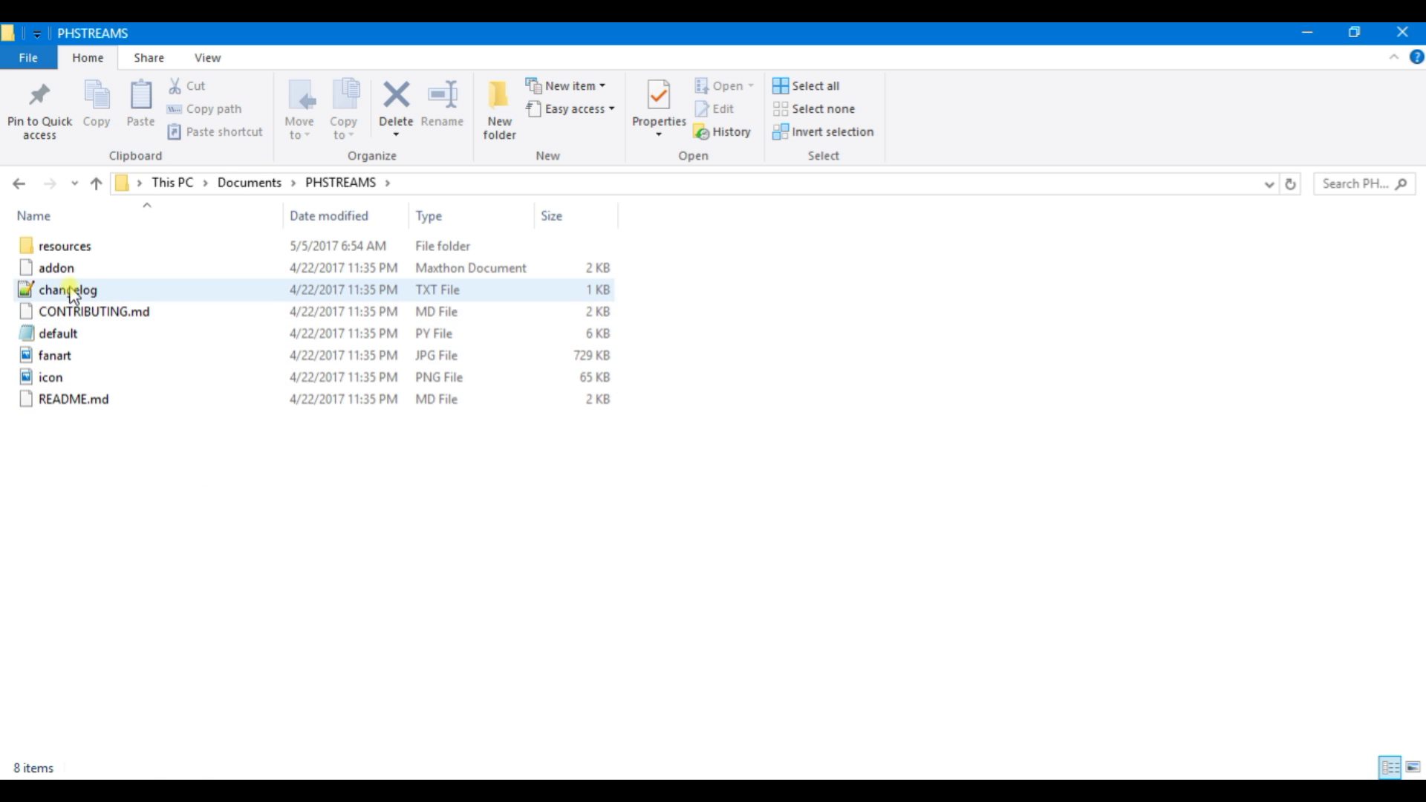
# Open PHSTREAMS' addon.xml in Notepad++, check which library file its pluginsource extension names, and close the editor.
pyautogui.rightClick(54, 273)
pyautogui.click(152, 325)
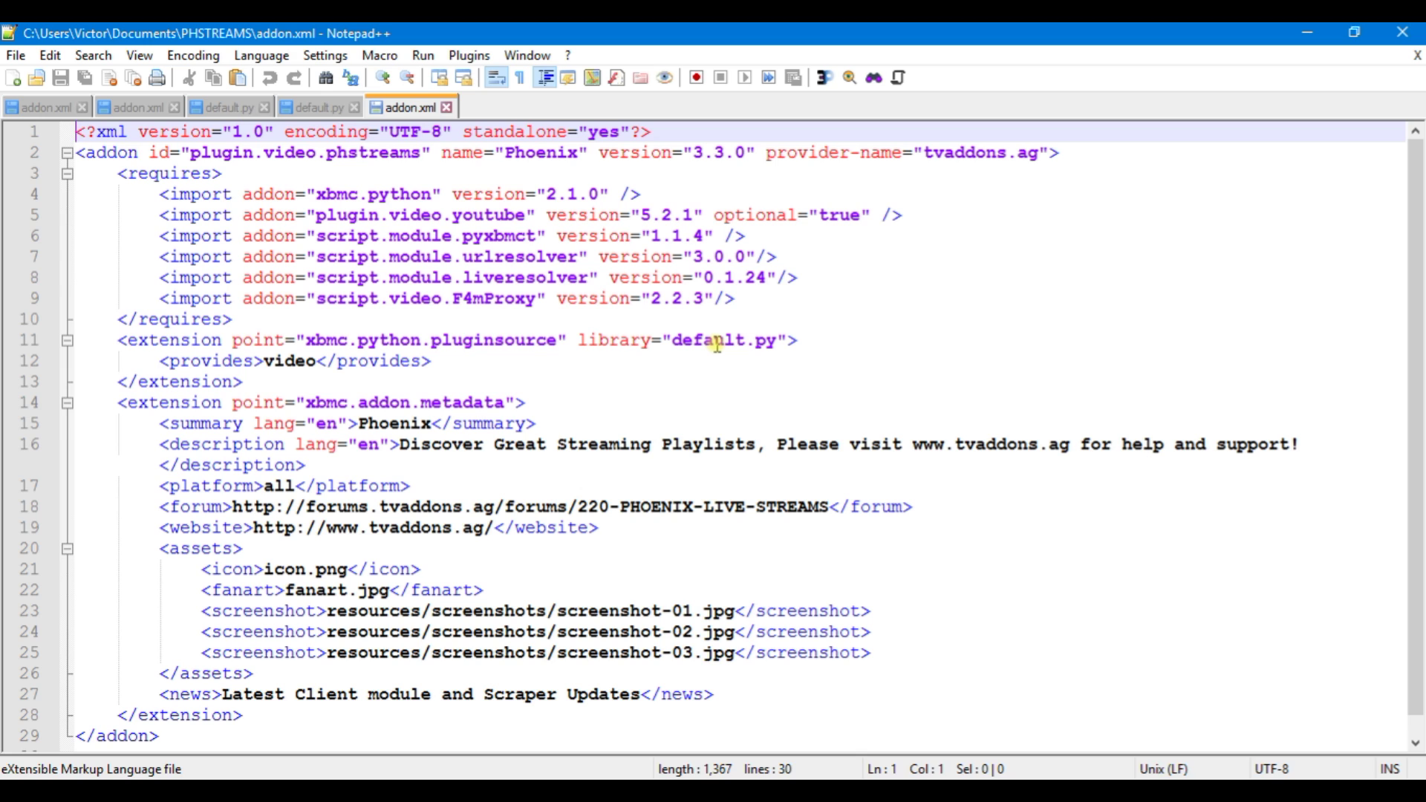
pyautogui.doubleClick(681, 345)
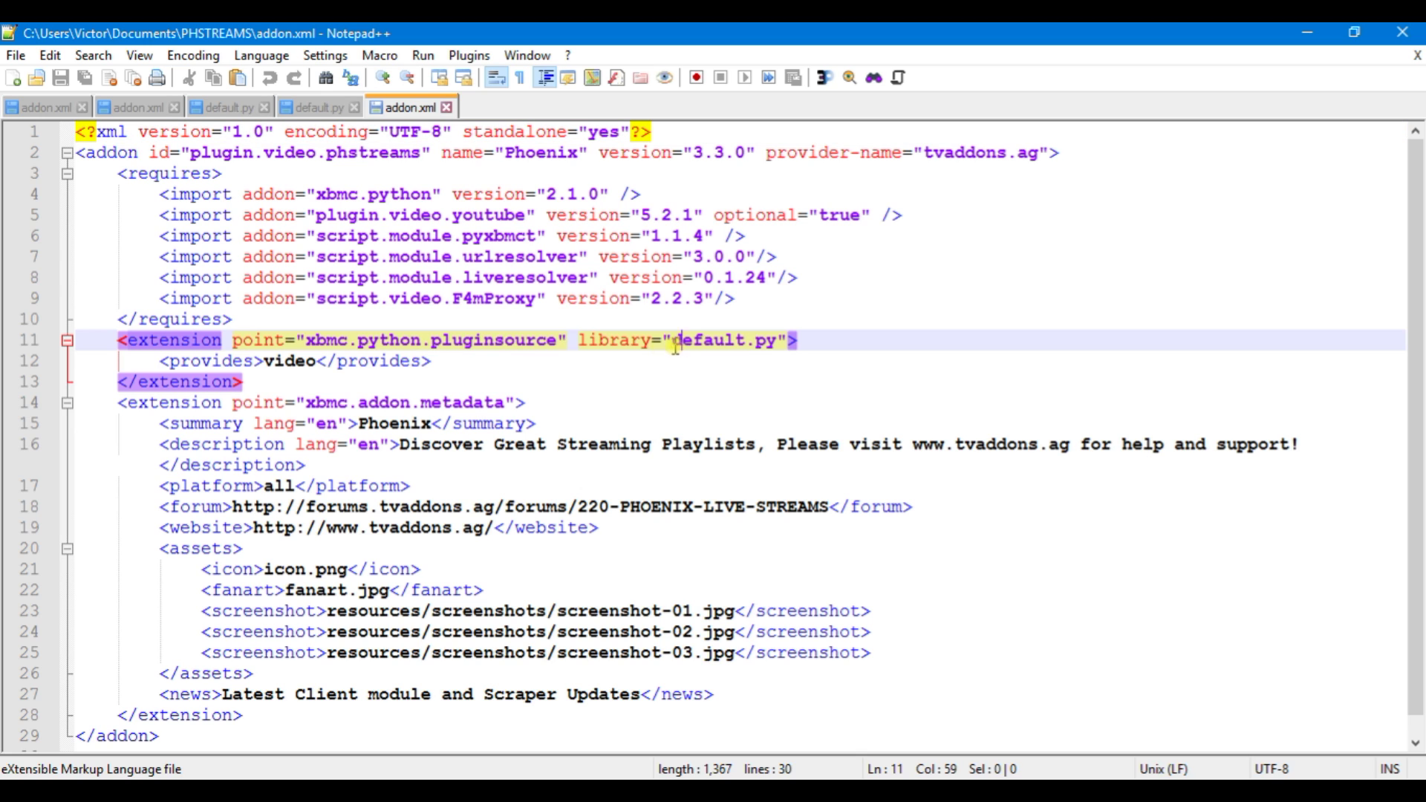
pyautogui.moveTo(680, 346); pyautogui.dragTo(773, 343)
pyautogui.click(775, 397)
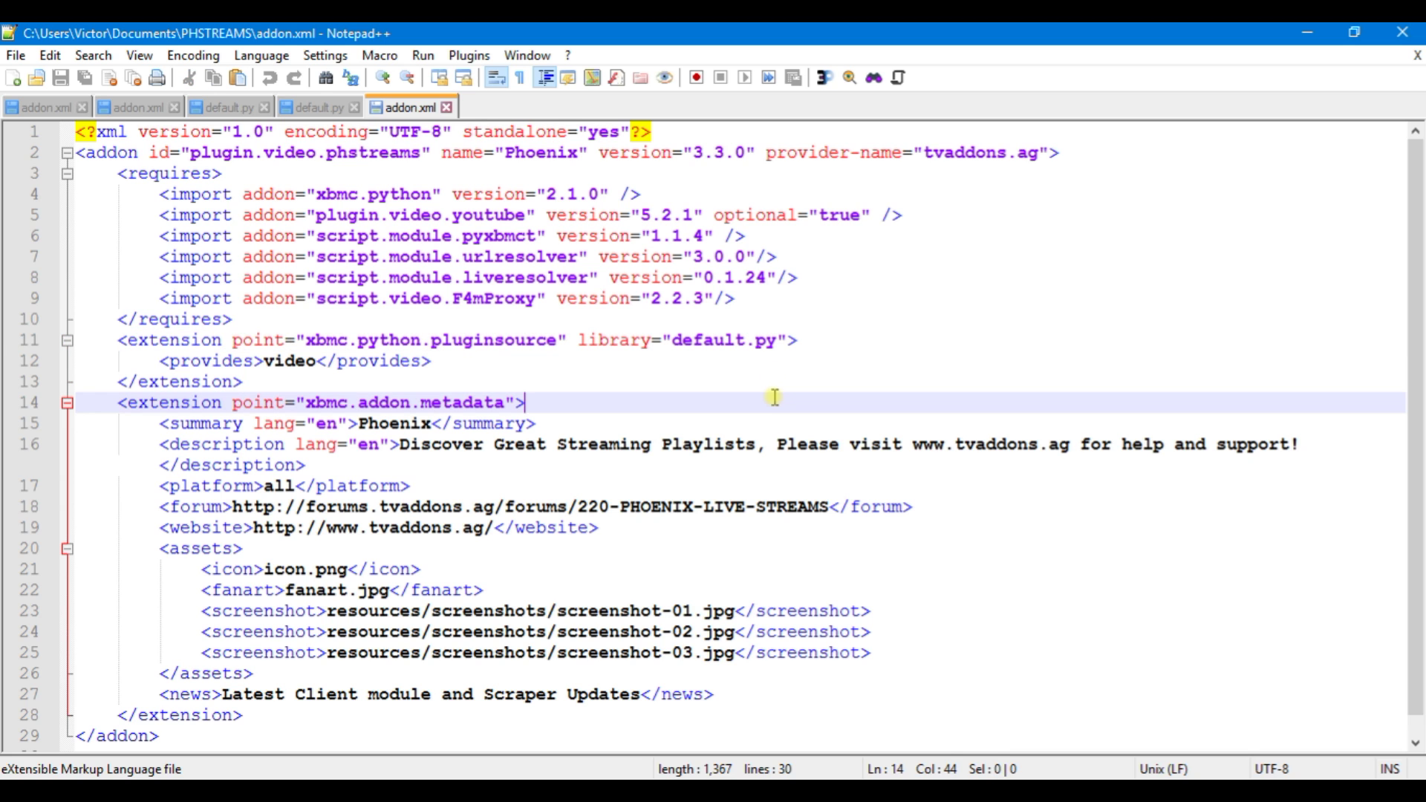
pyautogui.click(1400, 33)
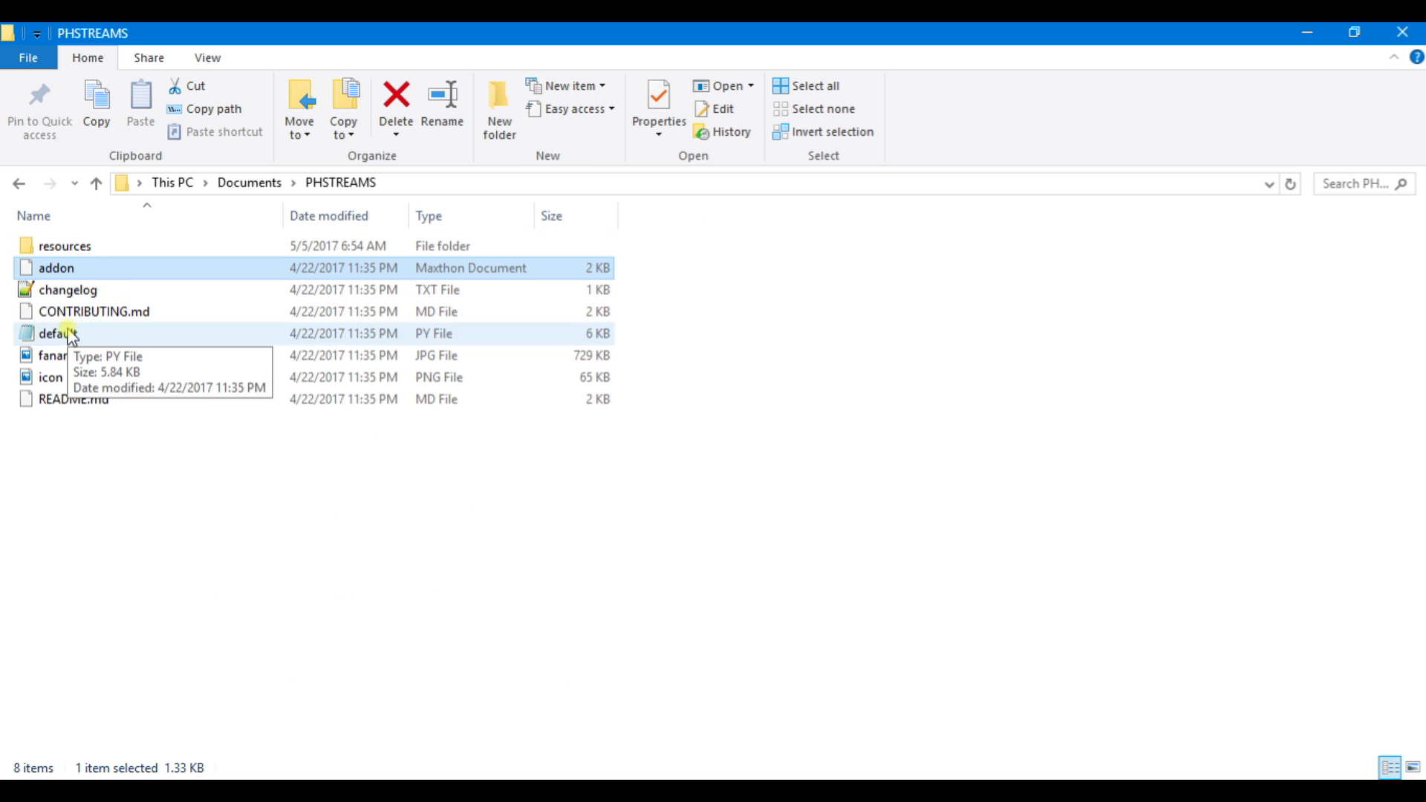
# Open PHSTREAMS' default.py in Notepad++ and read through its action handlers to the end of the file.
pyautogui.rightClick(69, 333)
pyautogui.click(167, 392)
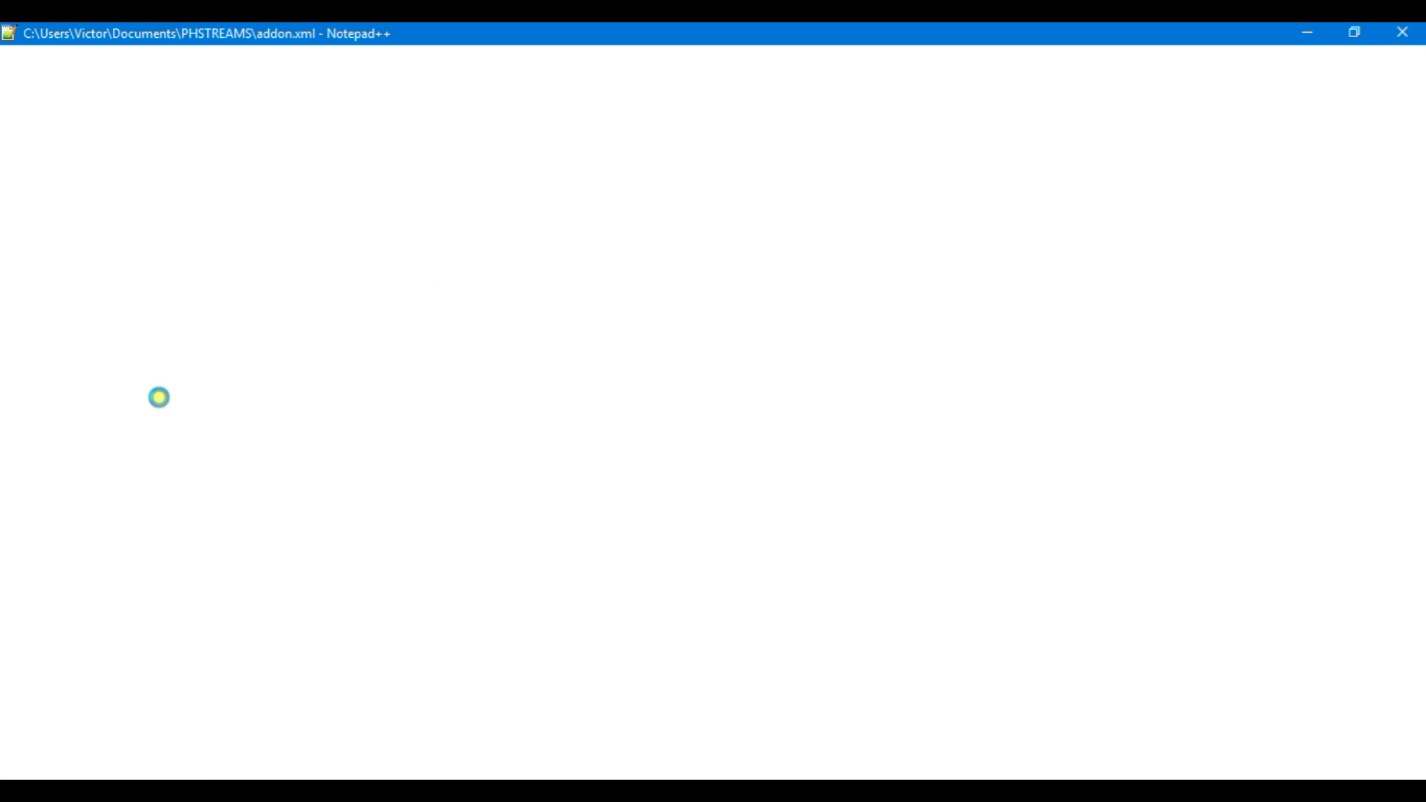
pyautogui.scroll(-5, 374, 334)
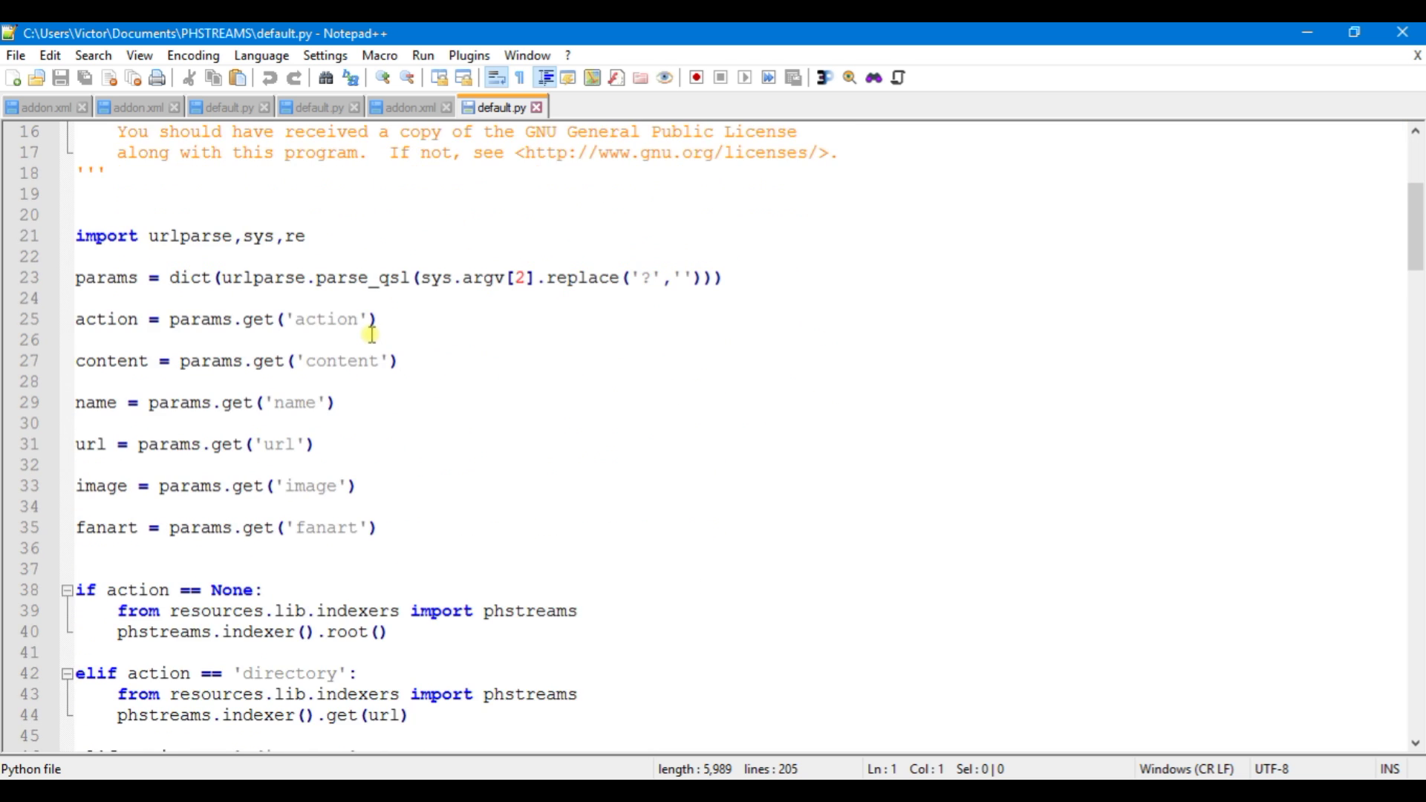
pyautogui.scroll(-5, 373, 334)
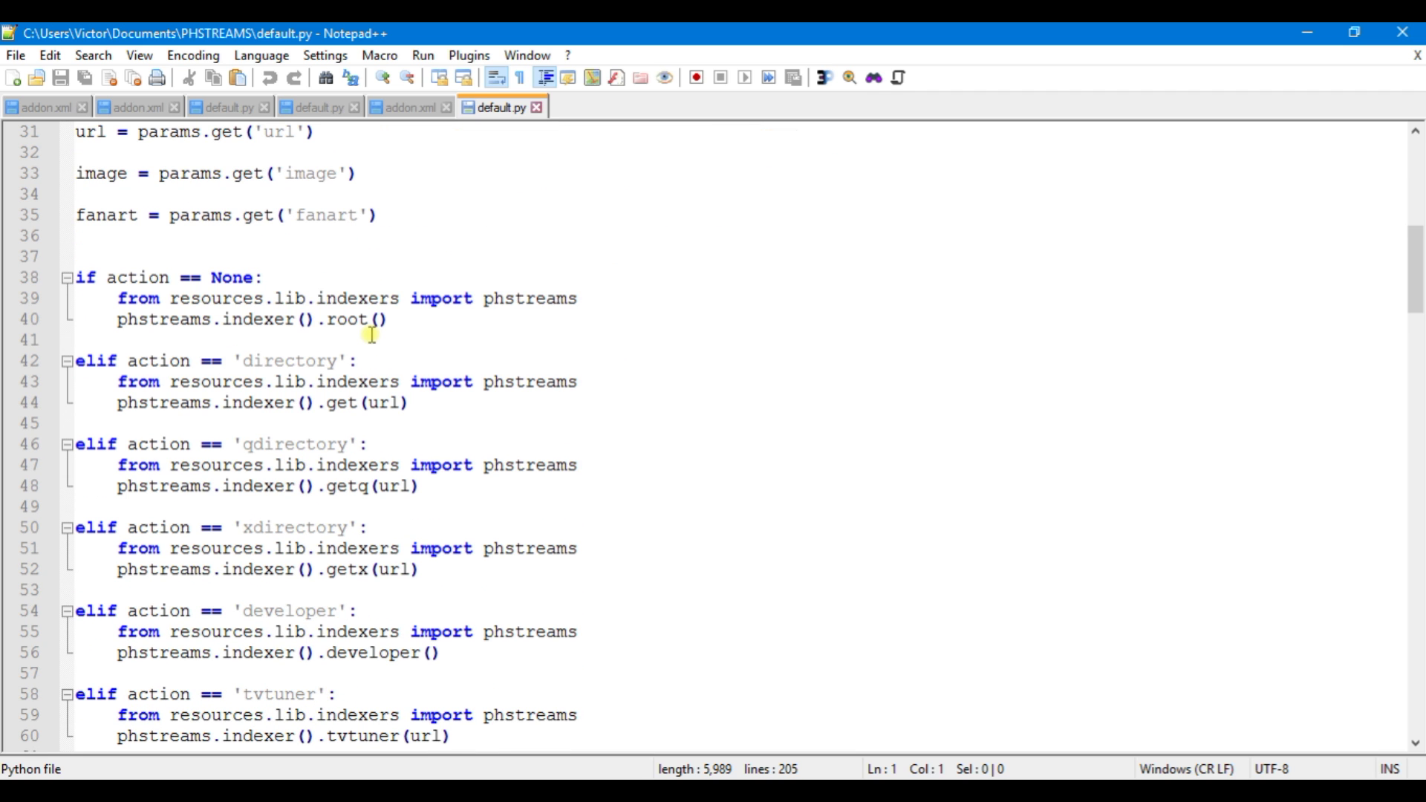
pyautogui.scroll(-19, 373, 335)
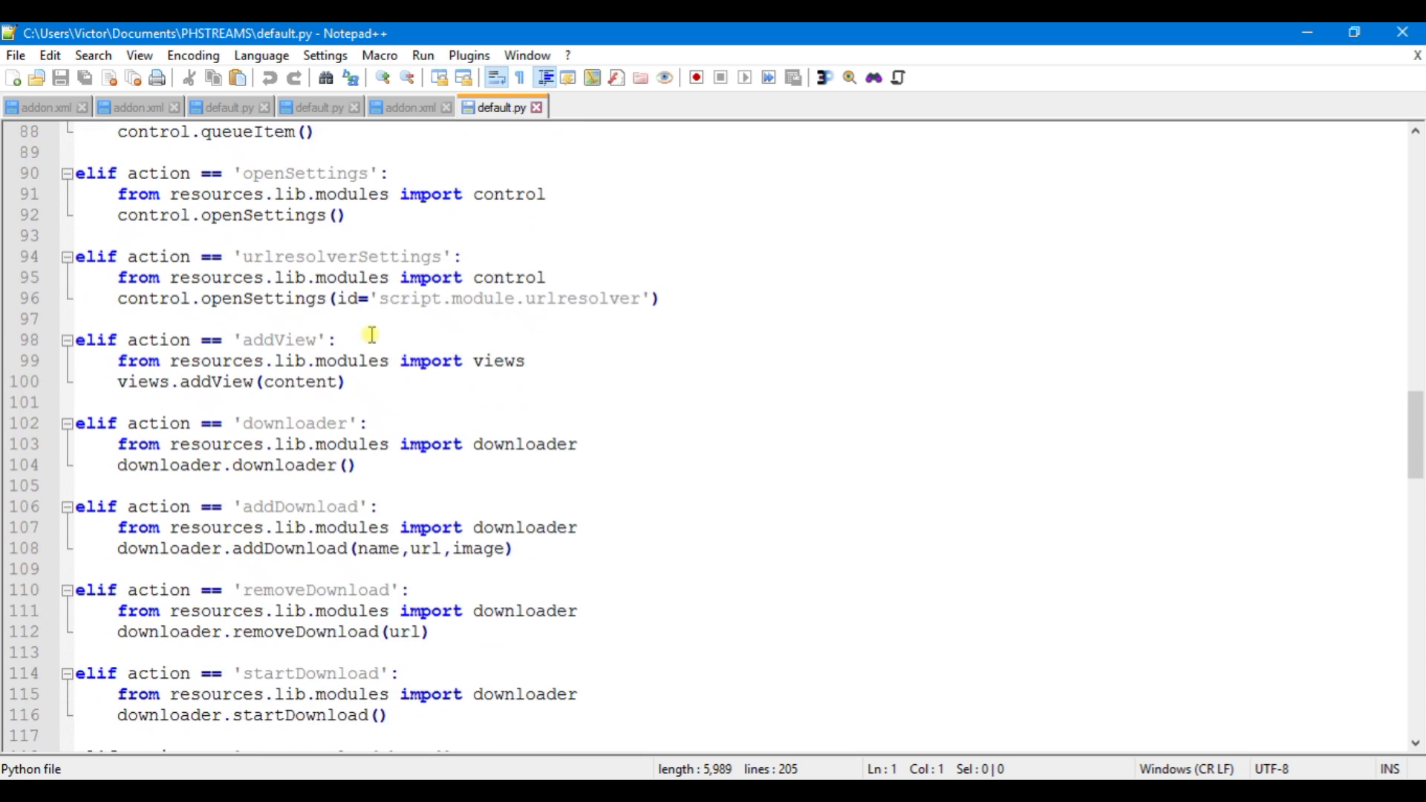
pyautogui.scroll(-19, 374, 335)
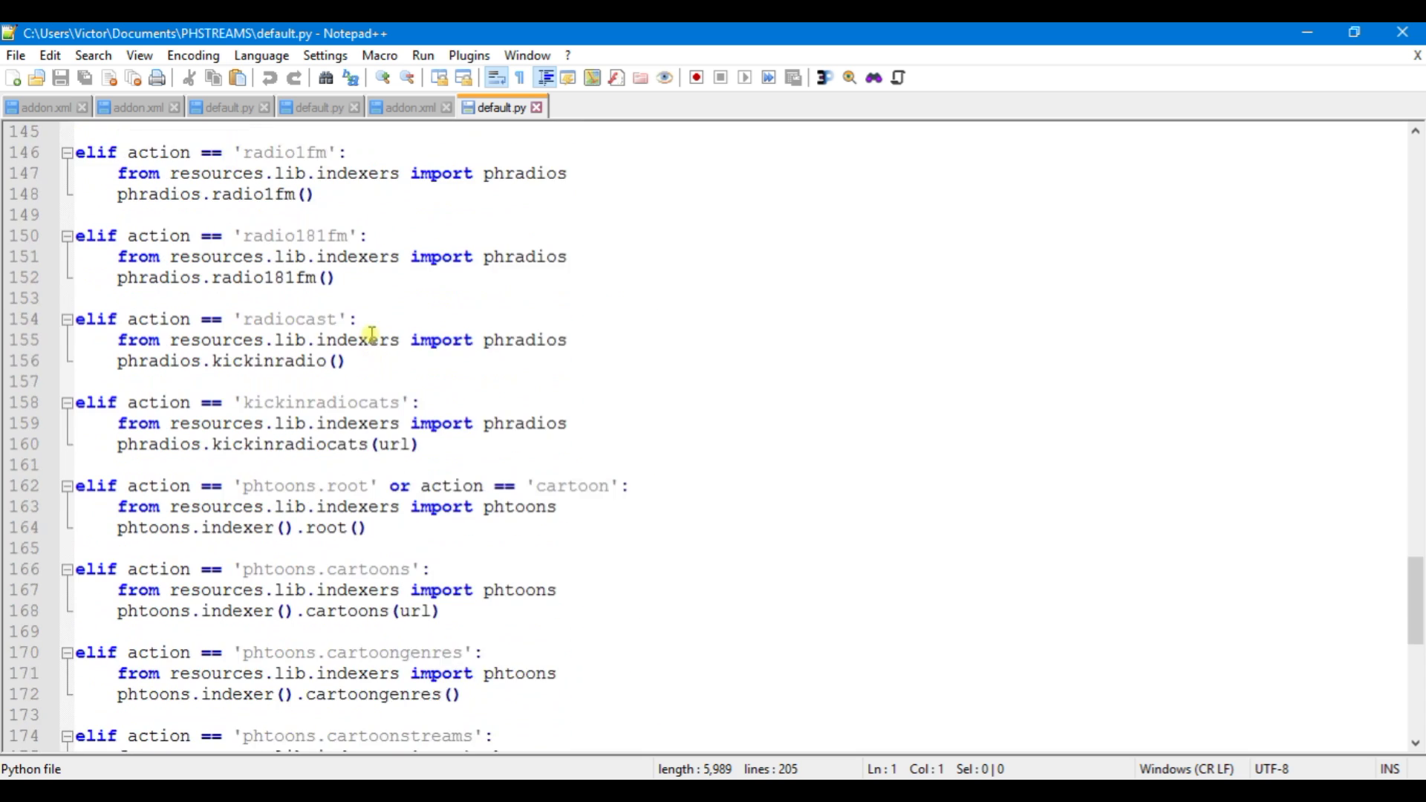
pyautogui.scroll(-10, 373, 334)
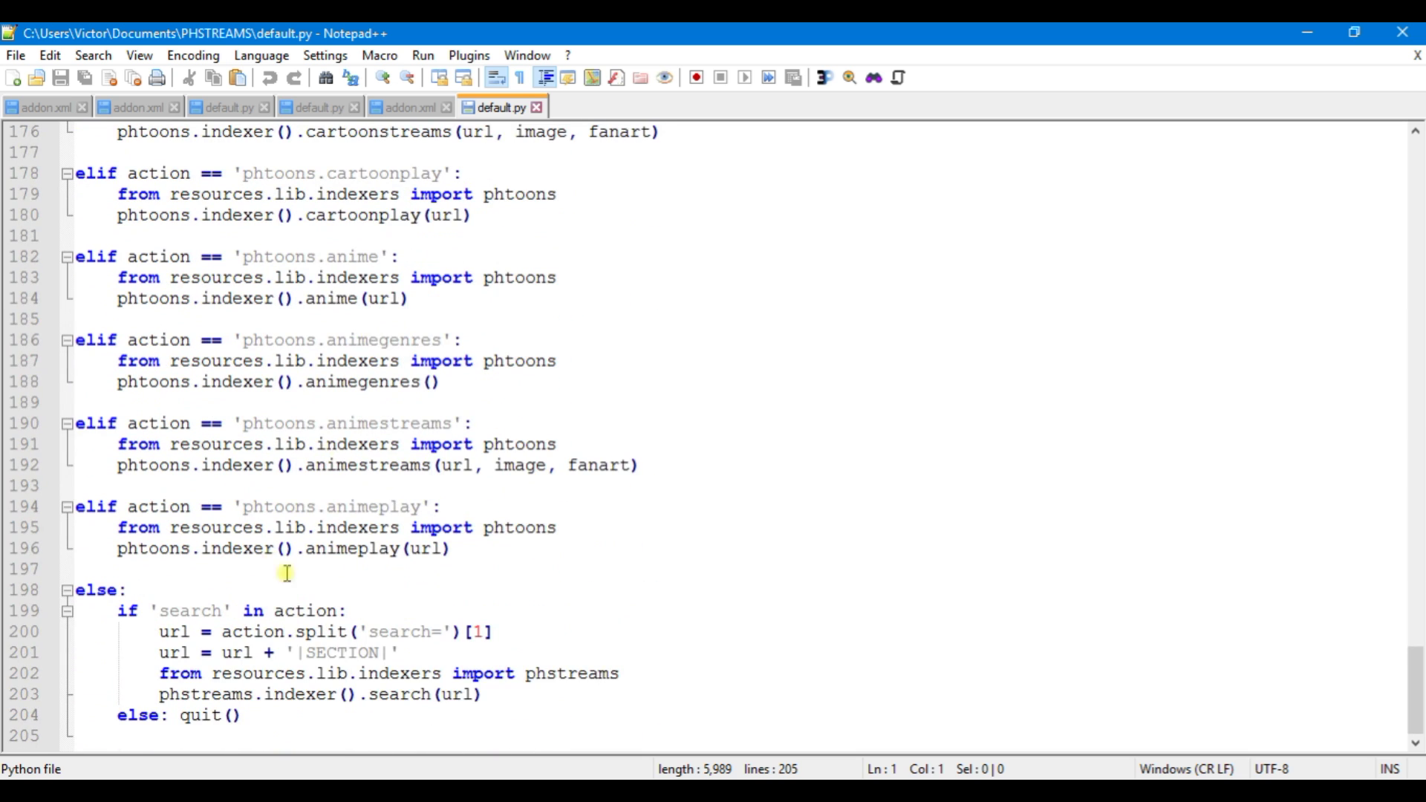
pyautogui.scroll(14, 541, 535)
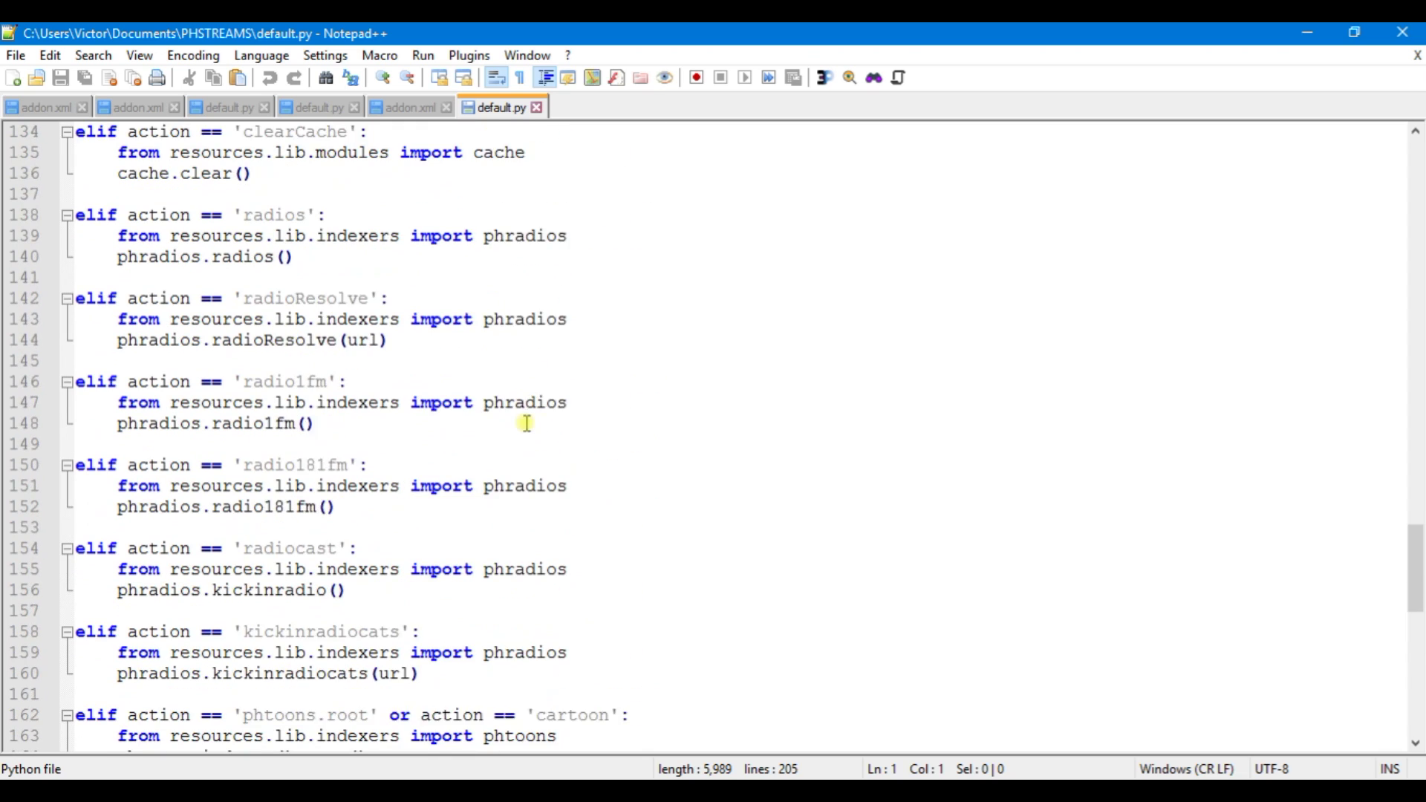
pyautogui.scroll(4, 527, 423)
pyautogui.moveTo(1416, 531); pyautogui.dragTo(1383, 195)
# Examine the phstreams.indexer().getq(url) call under the qdirectory action and the indexer import in default.py.
pyautogui.scroll(-8, 677, 338)
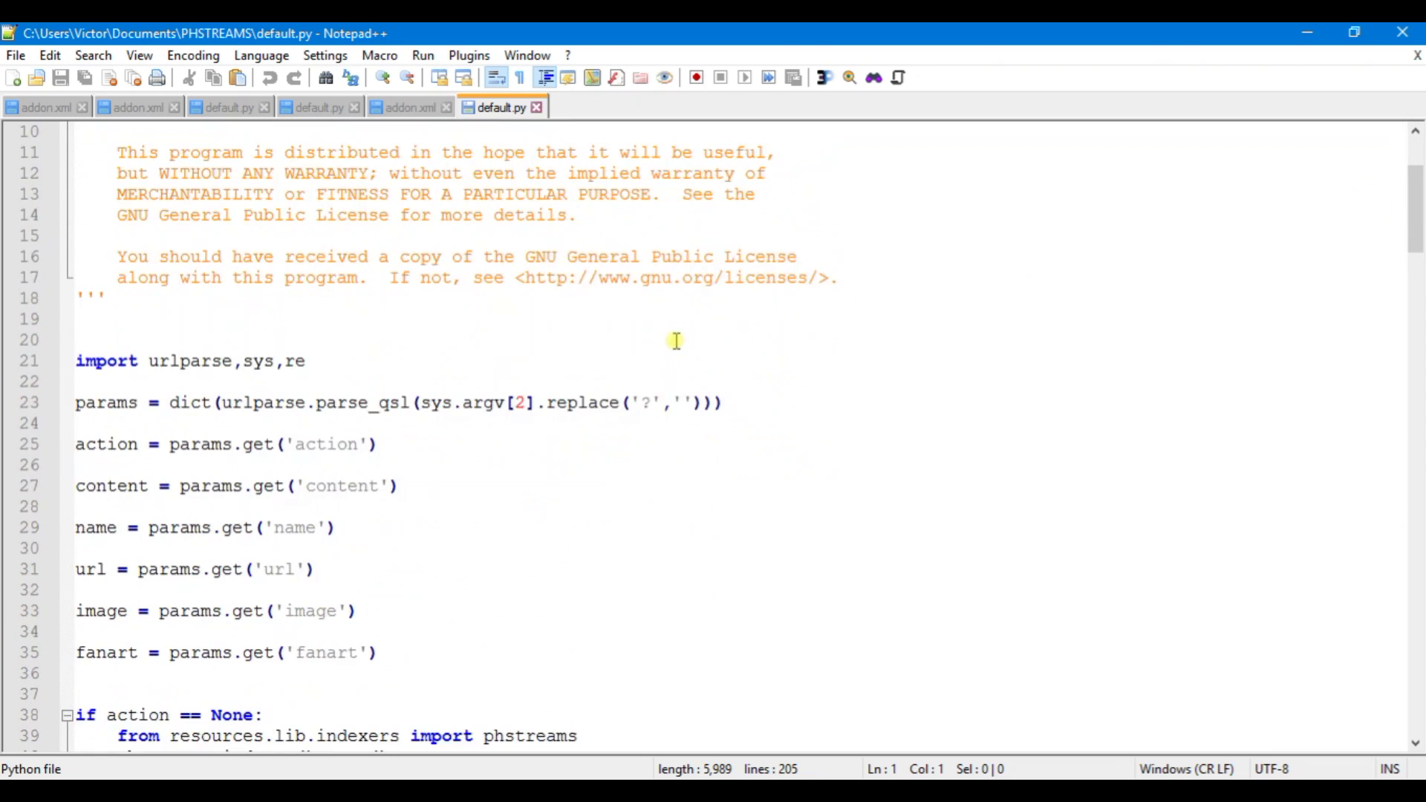
pyautogui.scroll(-4, 678, 341)
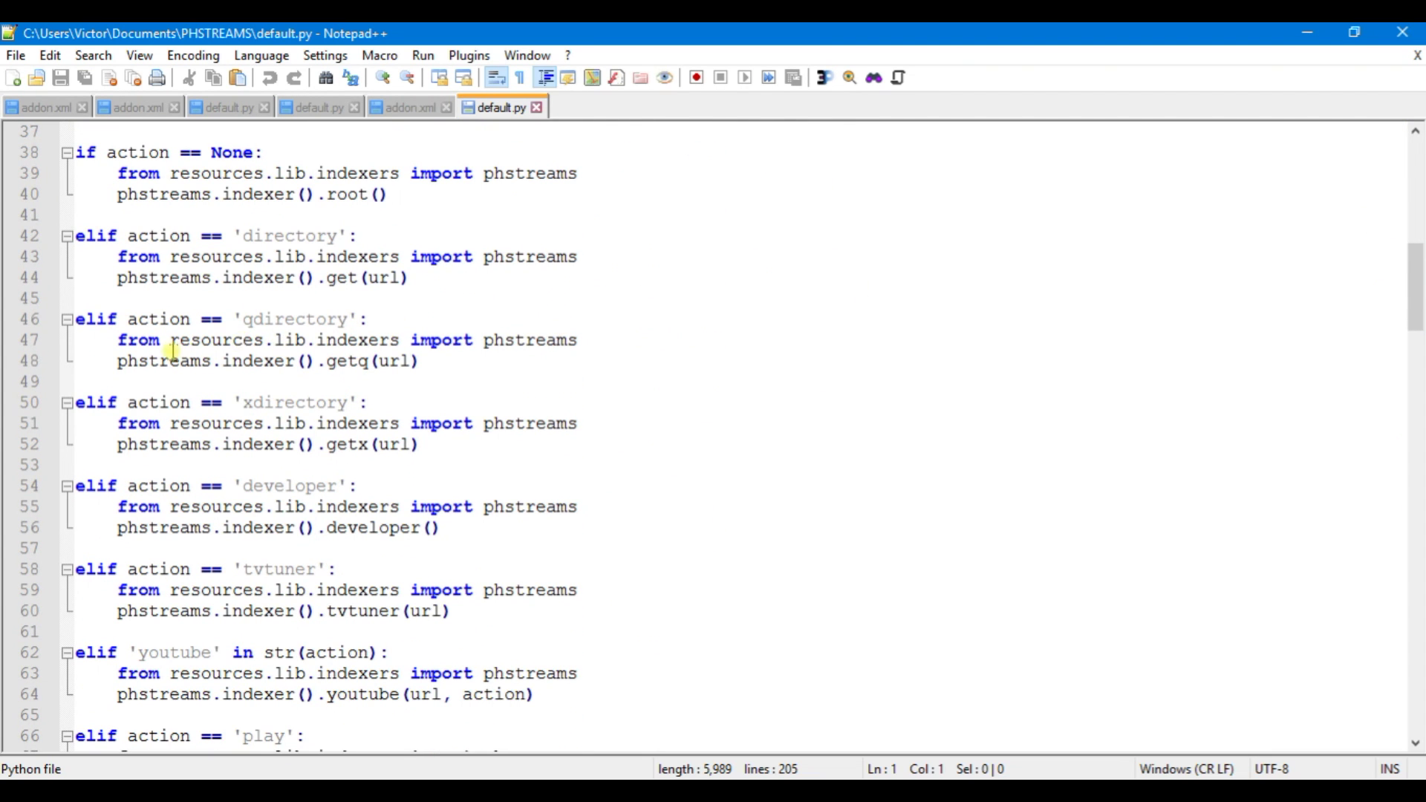
pyautogui.moveTo(116, 365); pyautogui.dragTo(401, 363)
pyautogui.moveTo(224, 363); pyautogui.dragTo(299, 362)
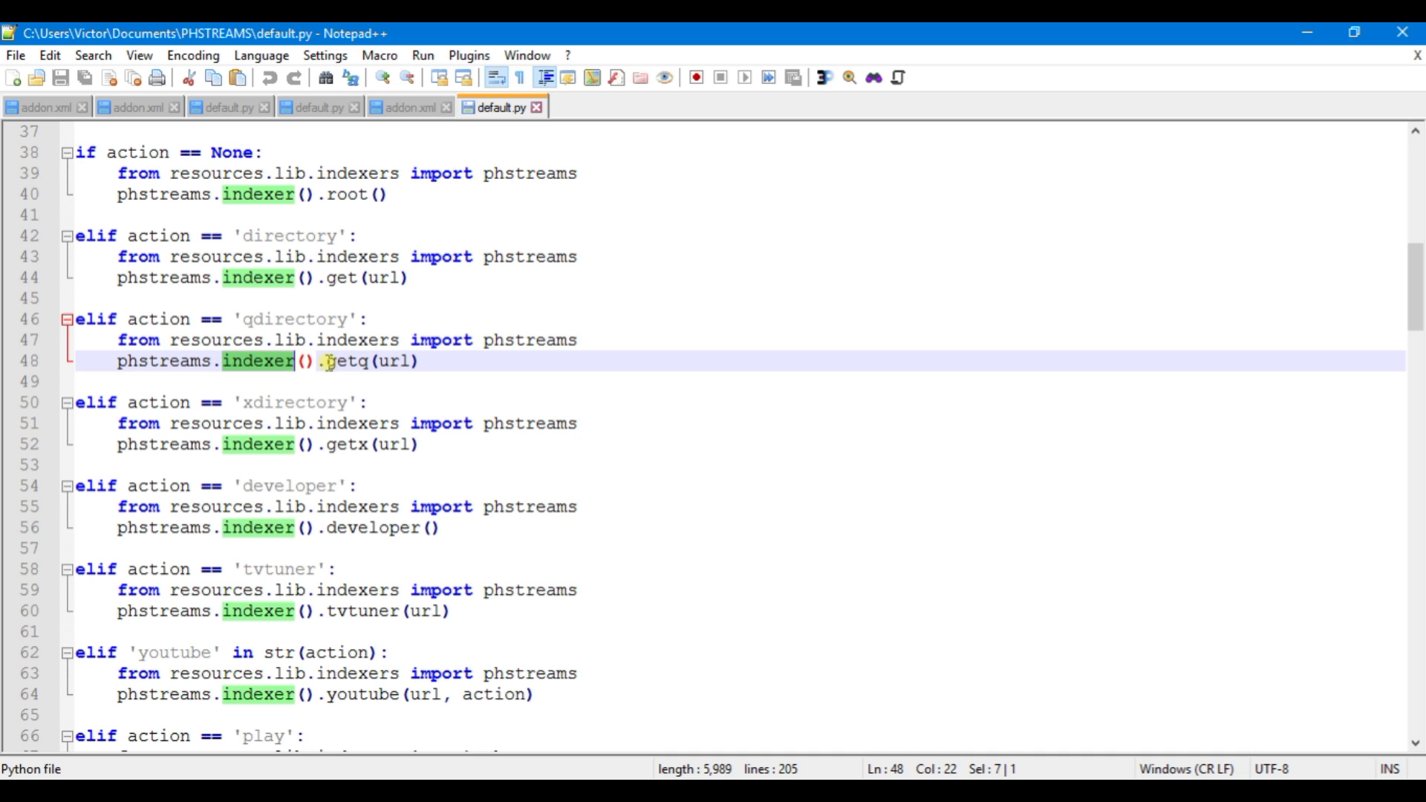
pyautogui.click(329, 364)
pyautogui.moveTo(343, 366); pyautogui.dragTo(408, 363)
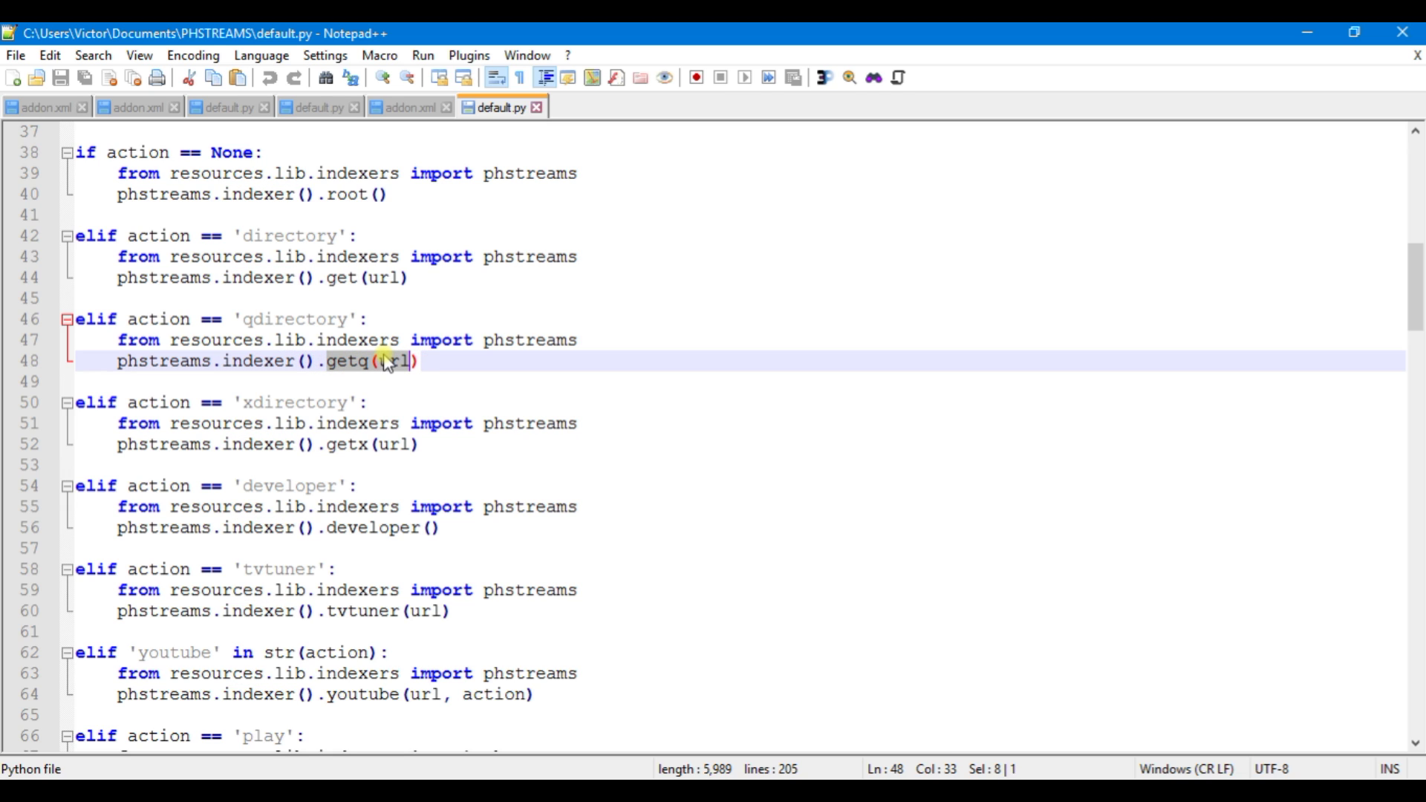
pyautogui.doubleClick(231, 445)
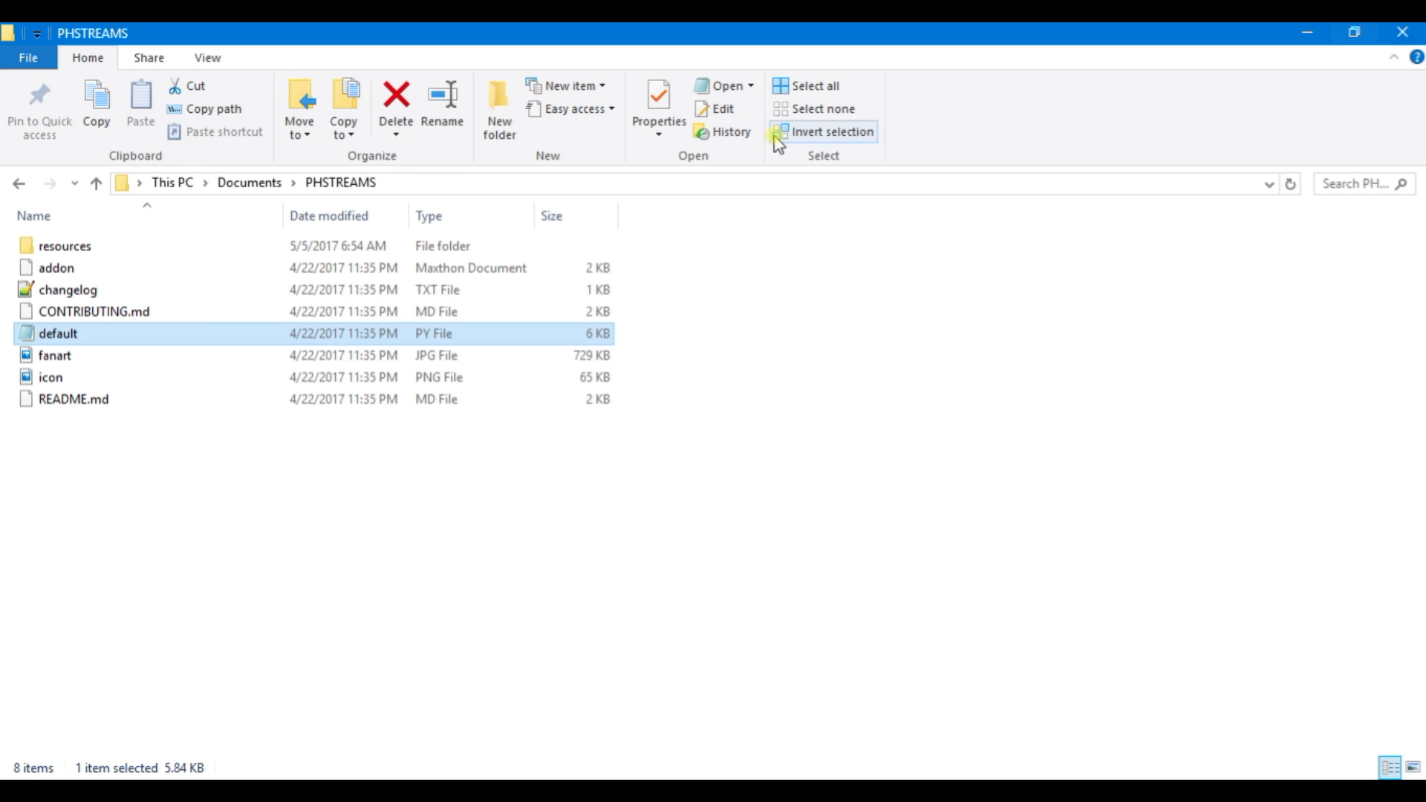
# Open the resources\lib\indexers folder of PHSTREAMS.
pyautogui.doubleClick(81, 252)
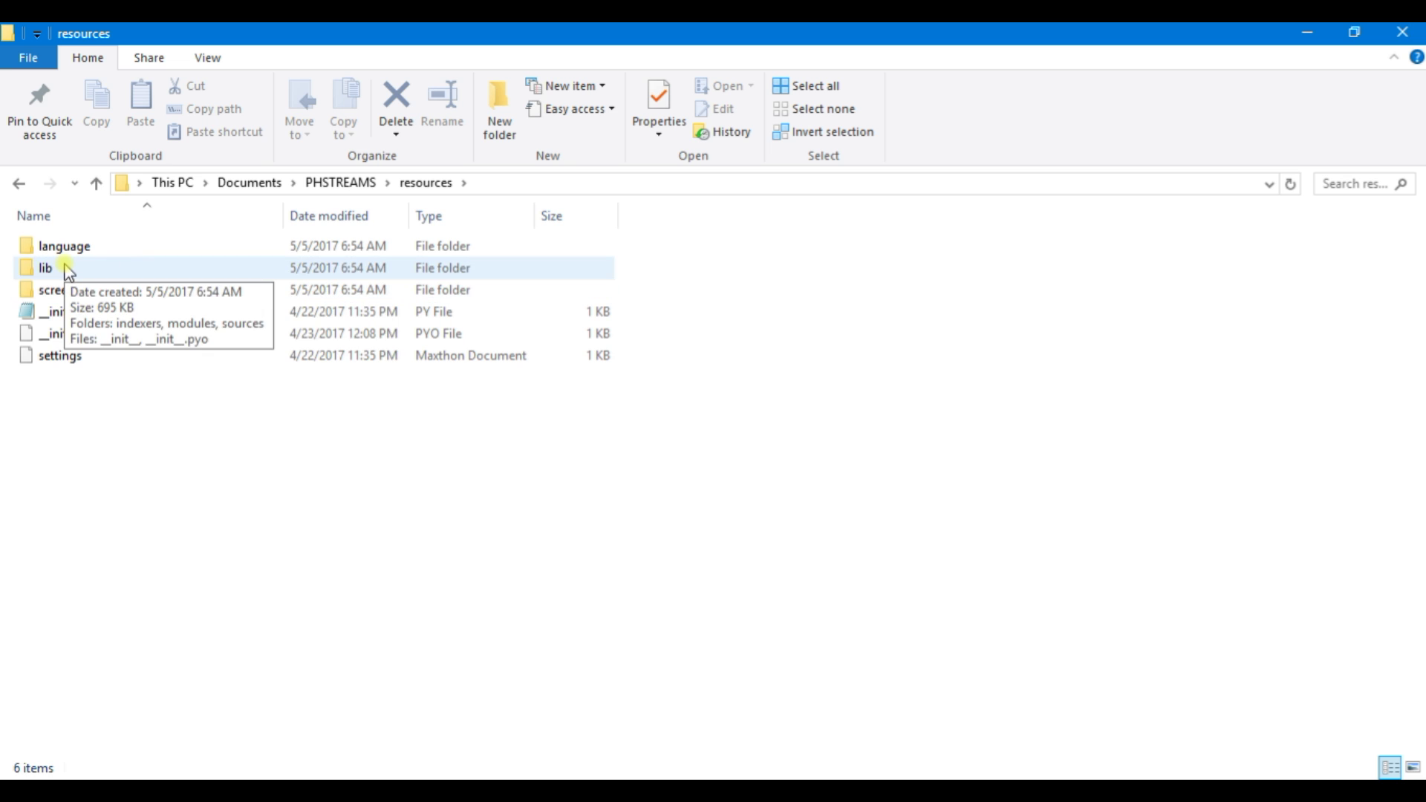
pyautogui.doubleClick(67, 269)
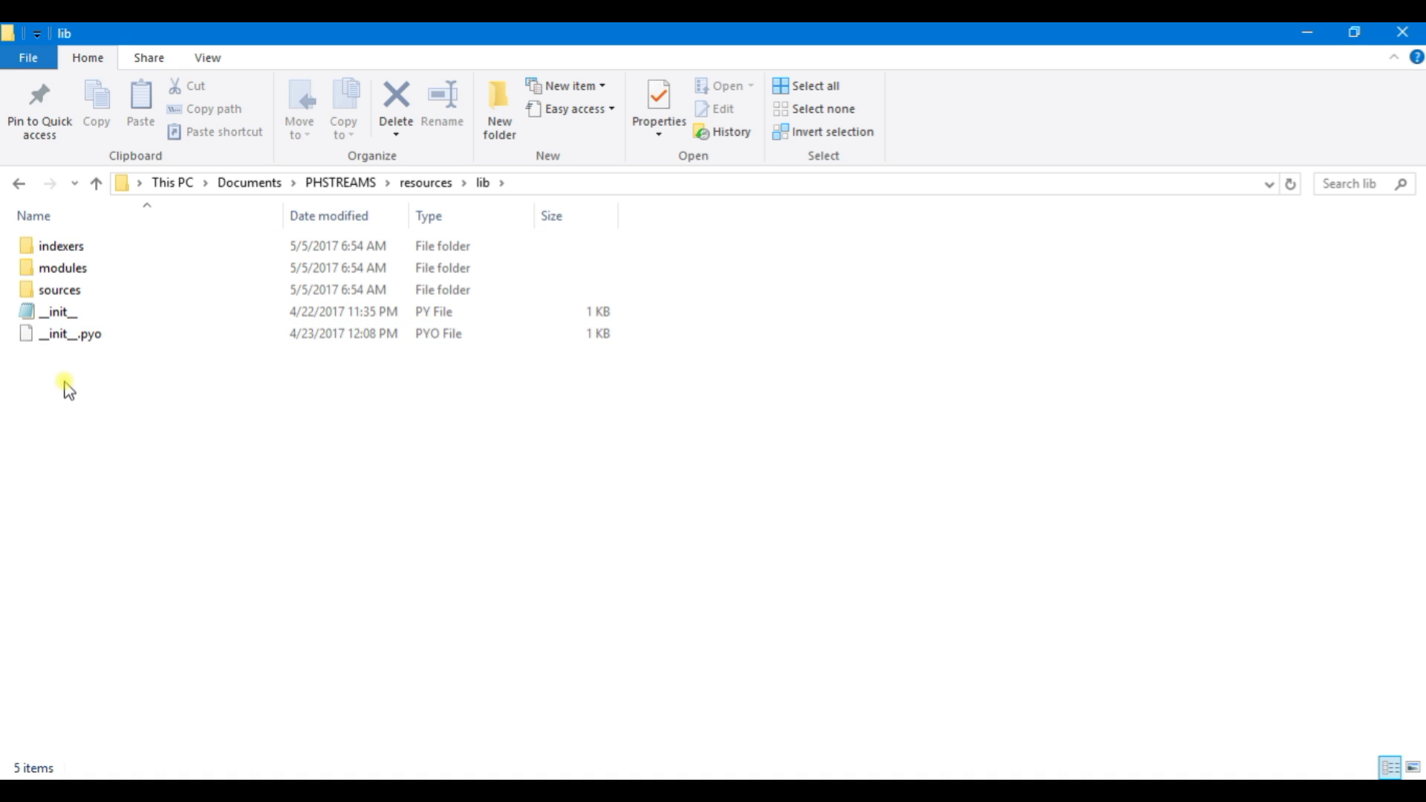
pyautogui.doubleClick(101, 252)
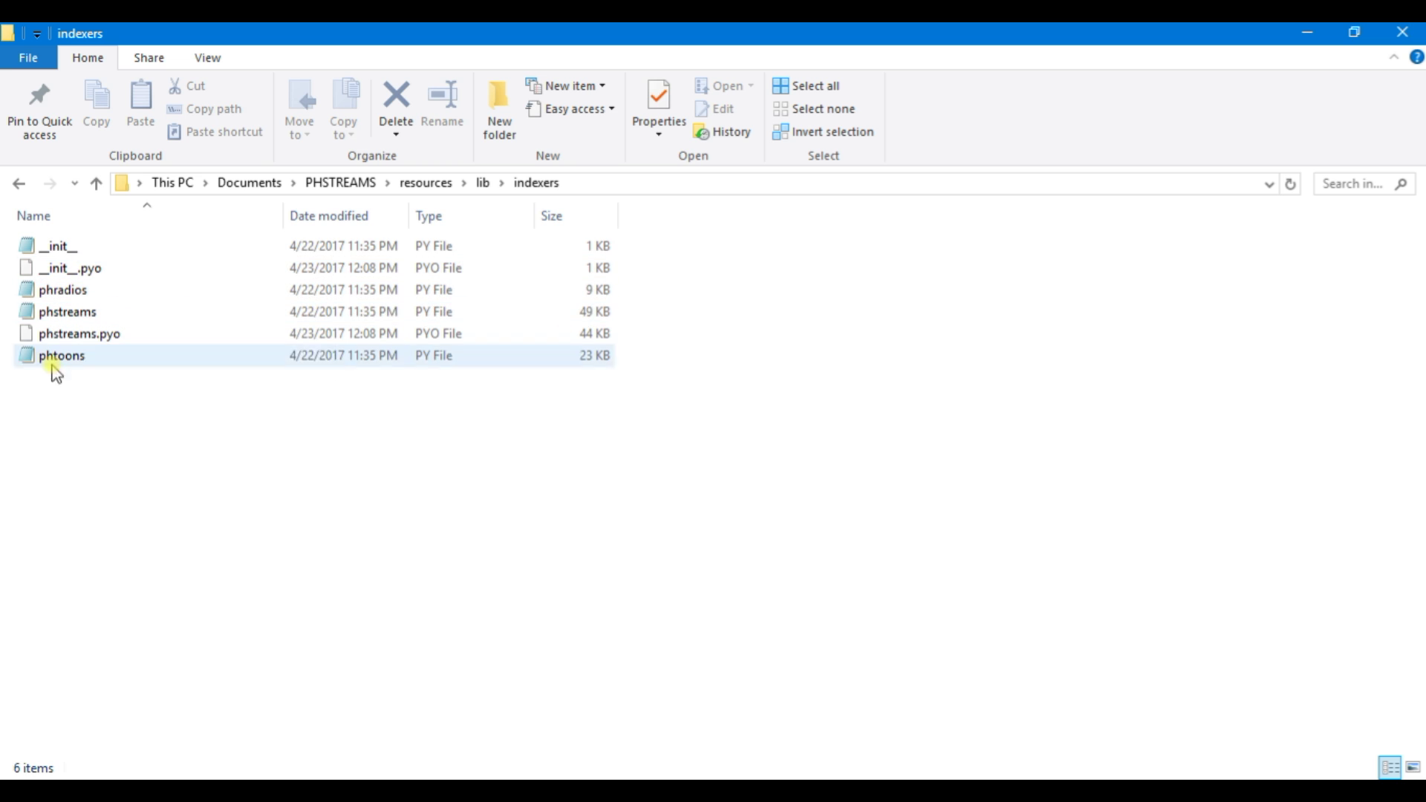
# Open phstreams.py from the indexers folder in Notepad++ and copy the main.xml URL in the indexer's root function.
pyautogui.rightClick(69, 317)
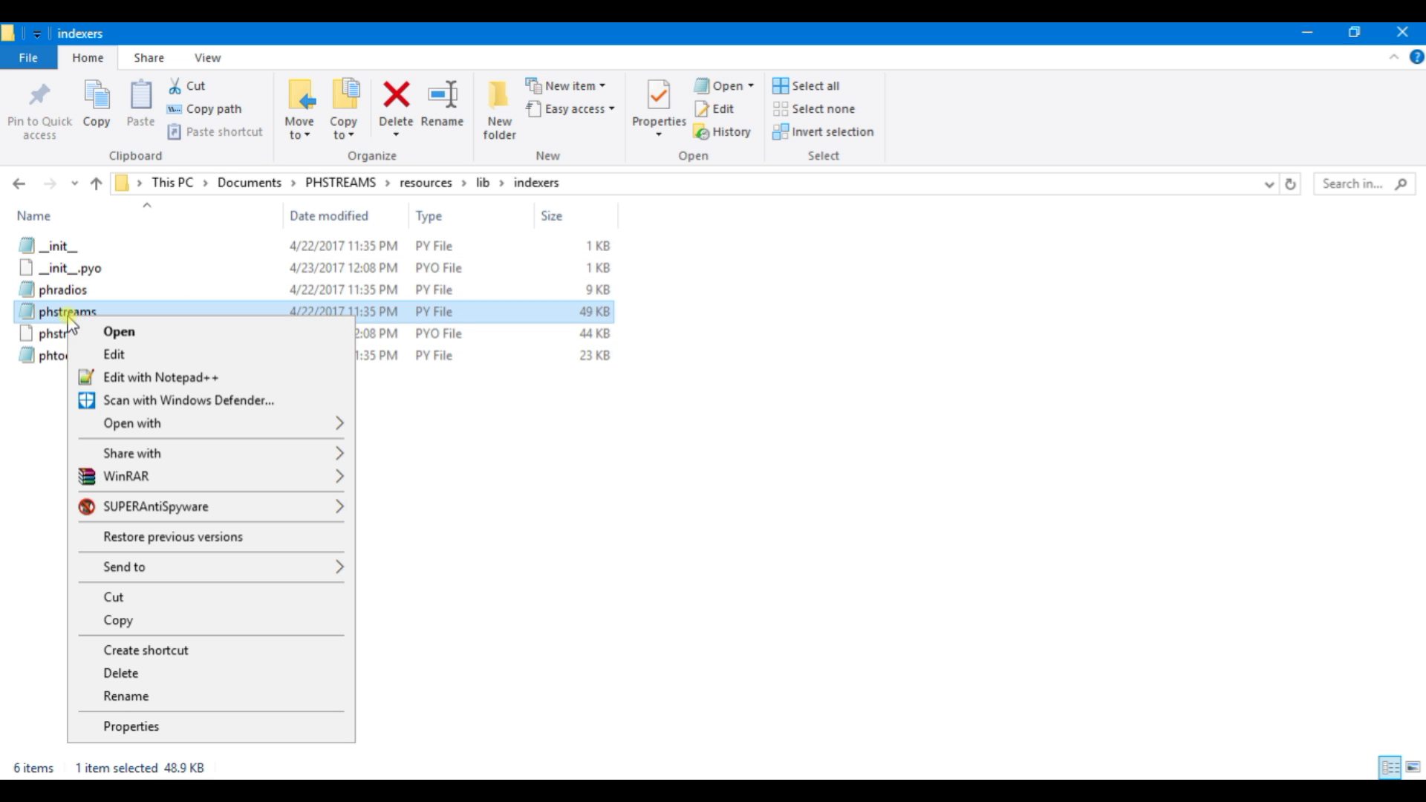
pyautogui.click(148, 375)
pyautogui.scroll(-12, 555, 171)
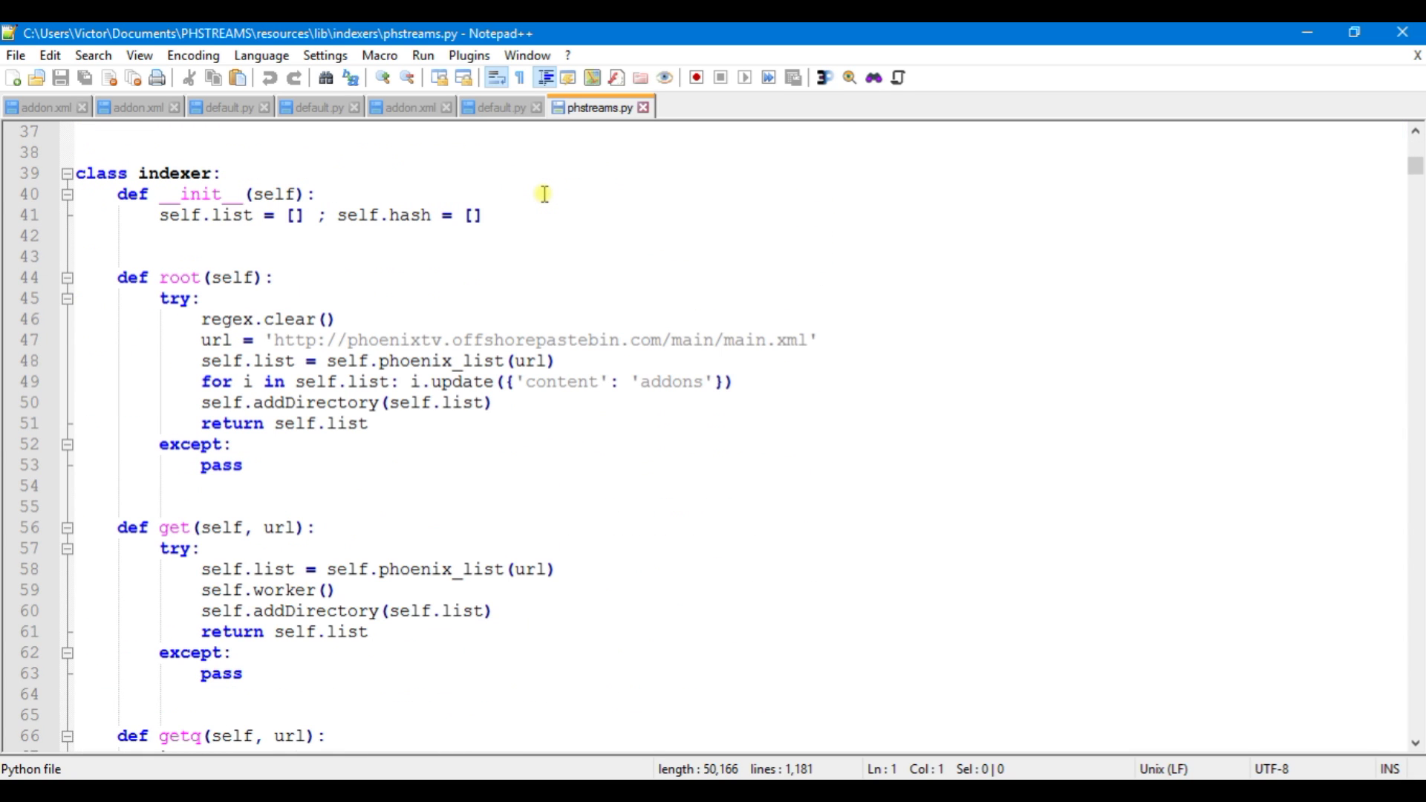
pyautogui.moveTo(276, 334); pyautogui.dragTo(799, 333)
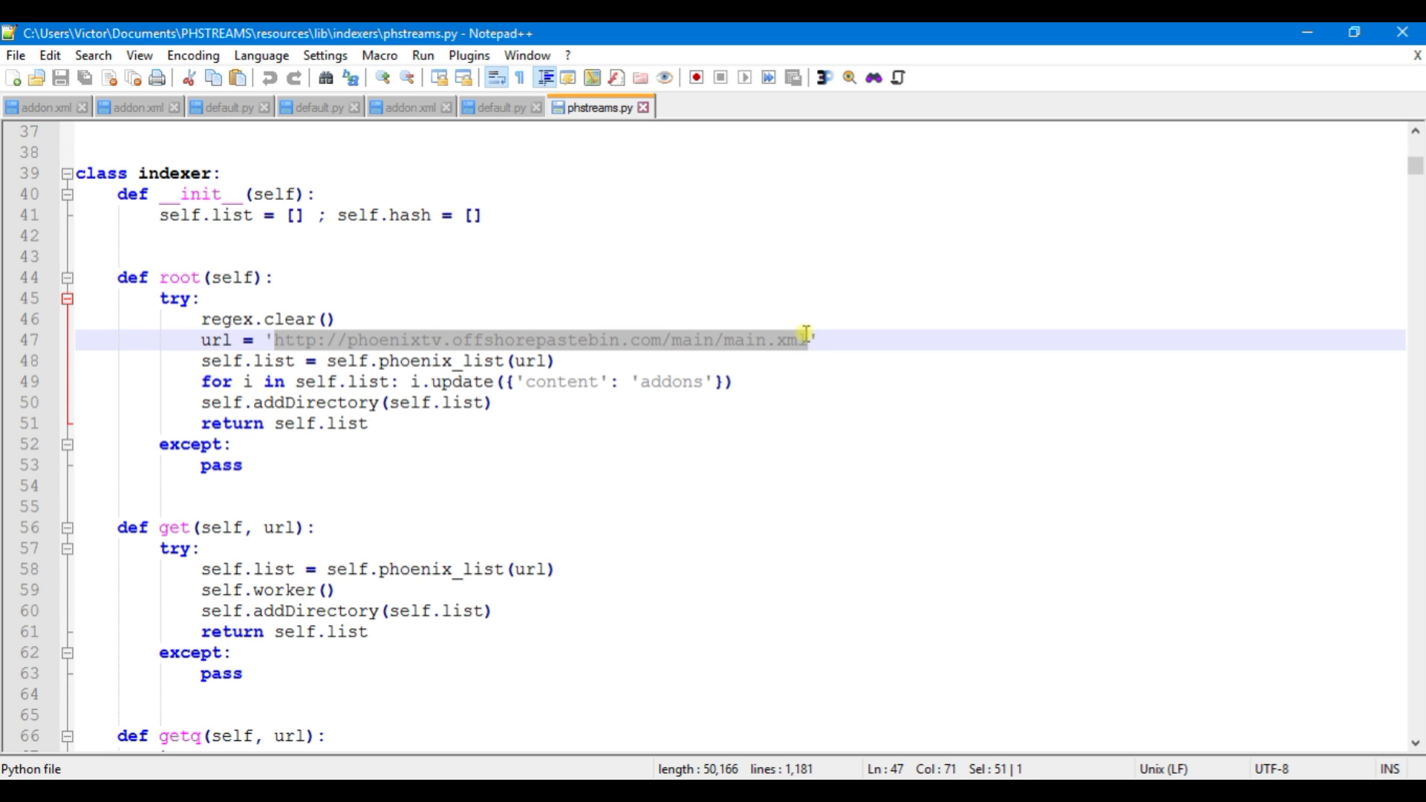
pyautogui.rightClick(770, 346)
pyautogui.click(820, 378)
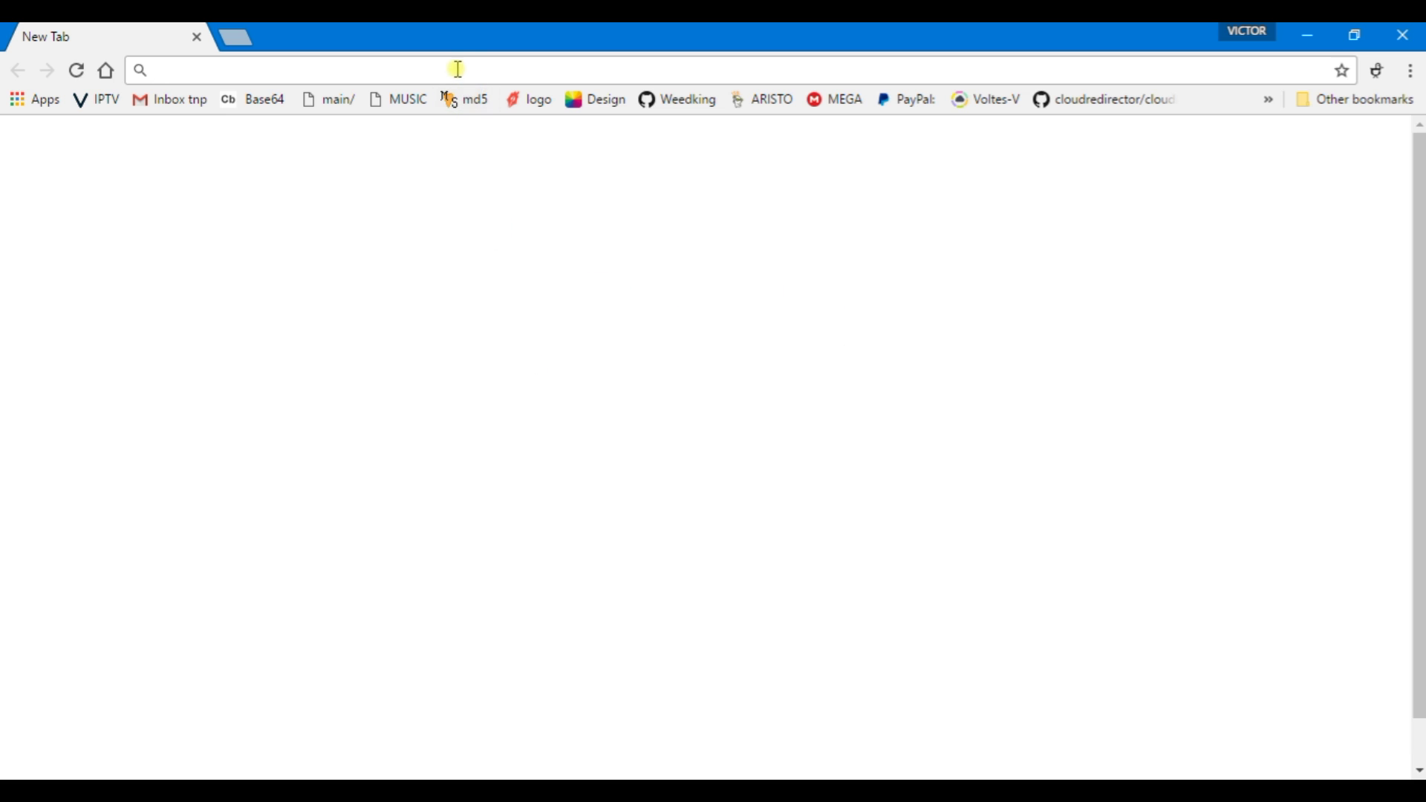
# Load the copied main/main.xml link in Chrome, show its page source and look through the listed items.
pyautogui.rightClick(459, 71)
pyautogui.click(533, 192)
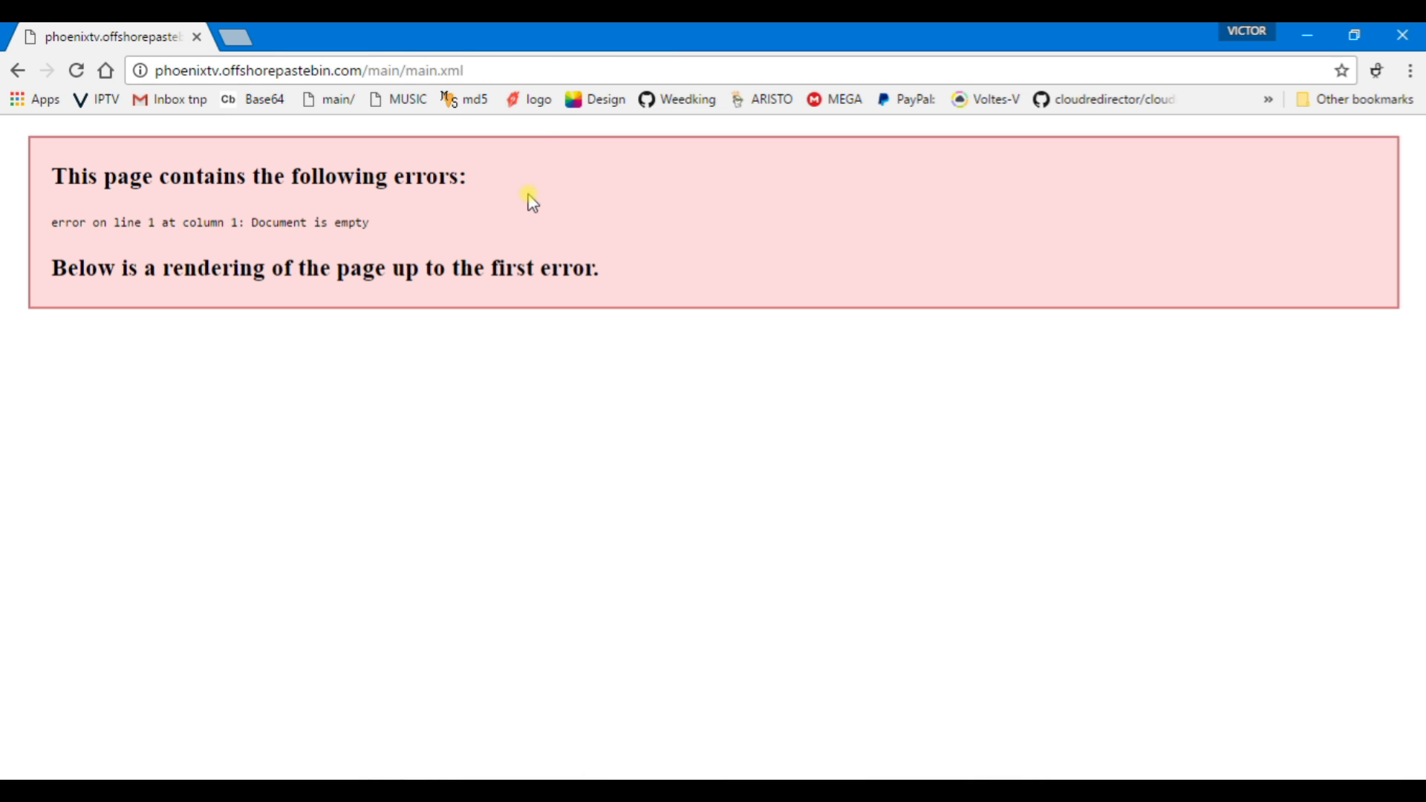
pyautogui.hotkey('ctrl', 'u')
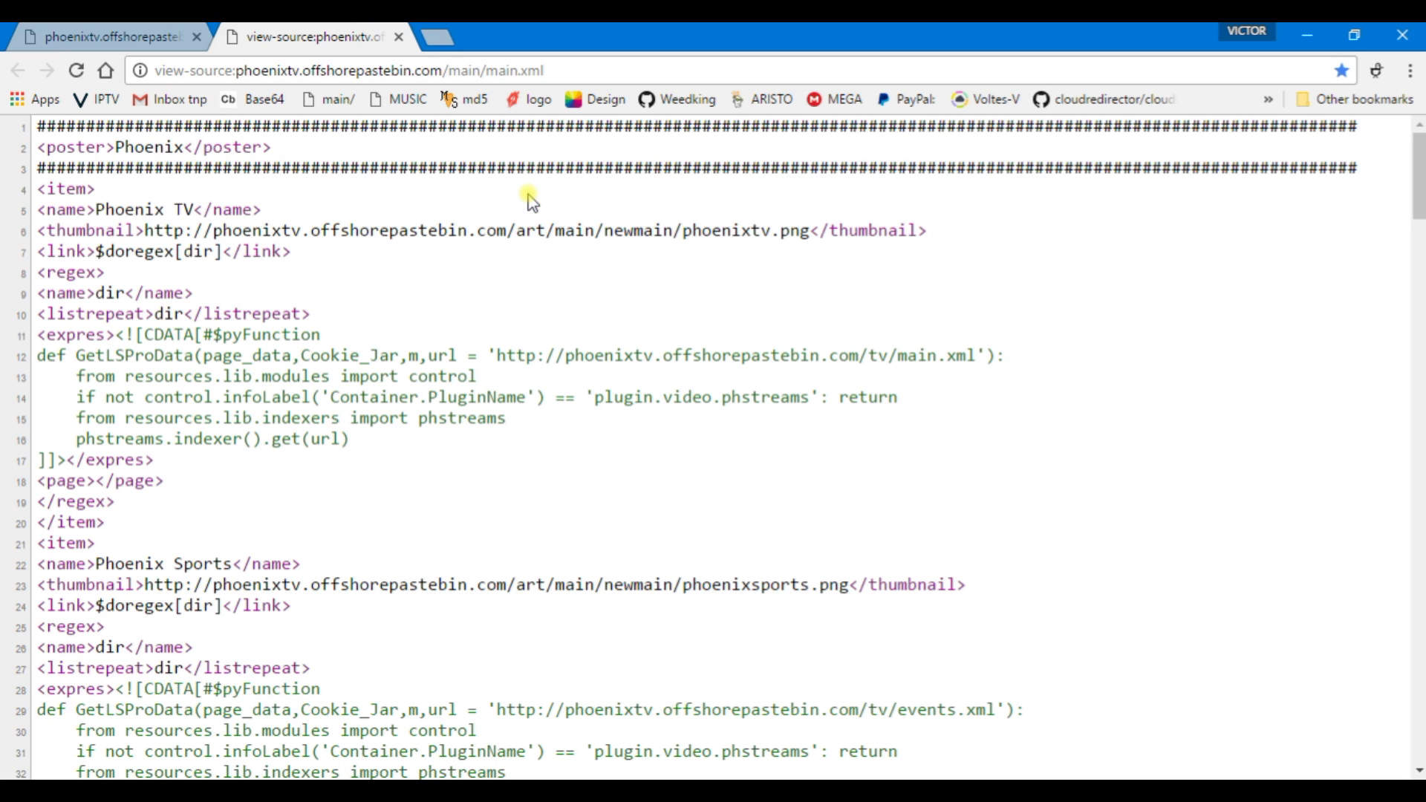
pyautogui.scroll(-10, 327, 191)
pyautogui.scroll(-4, 332, 188)
pyautogui.scroll(10, 334, 192)
pyautogui.scroll(5, 334, 192)
pyautogui.moveTo(98, 211); pyautogui.dragTo(203, 211)
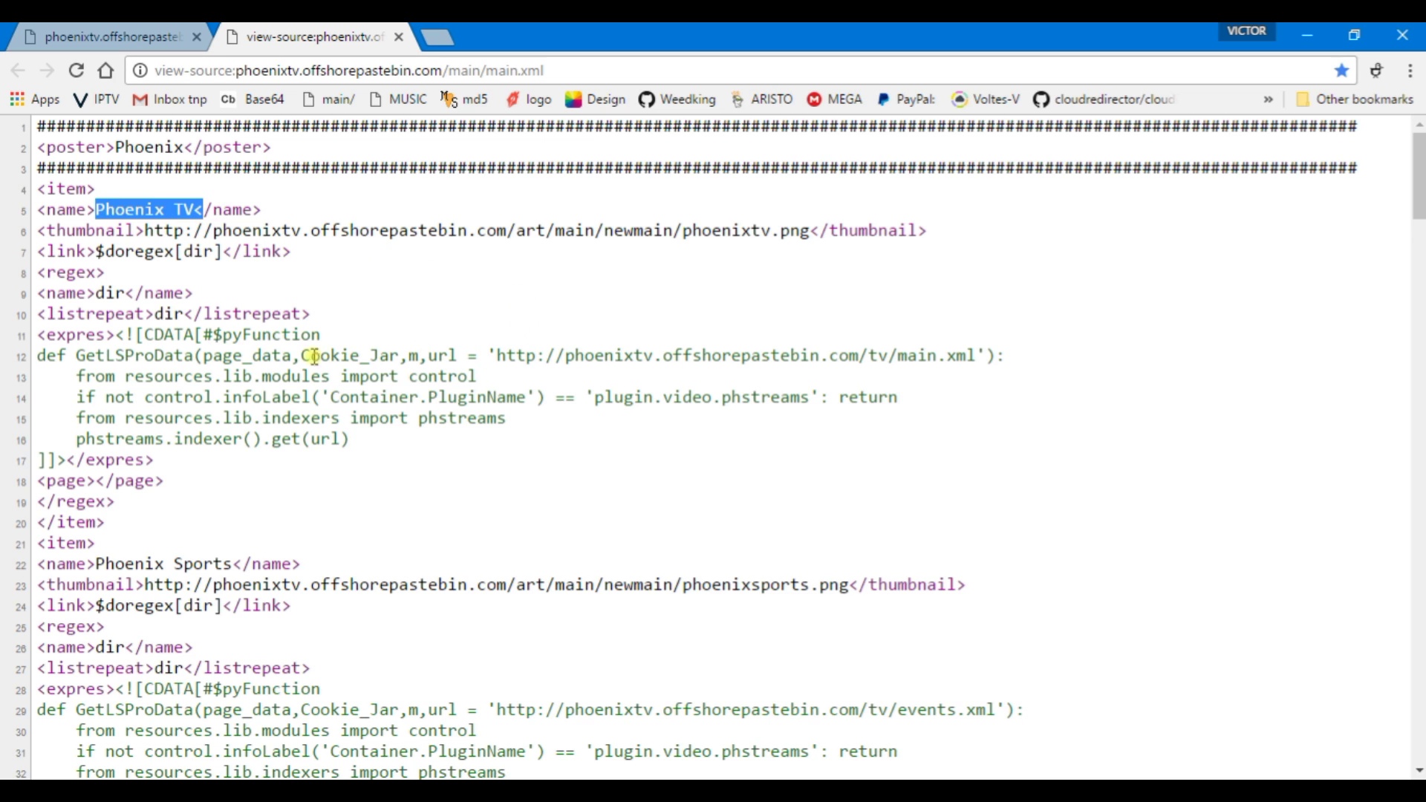
pyautogui.moveTo(497, 356); pyautogui.dragTo(979, 354)
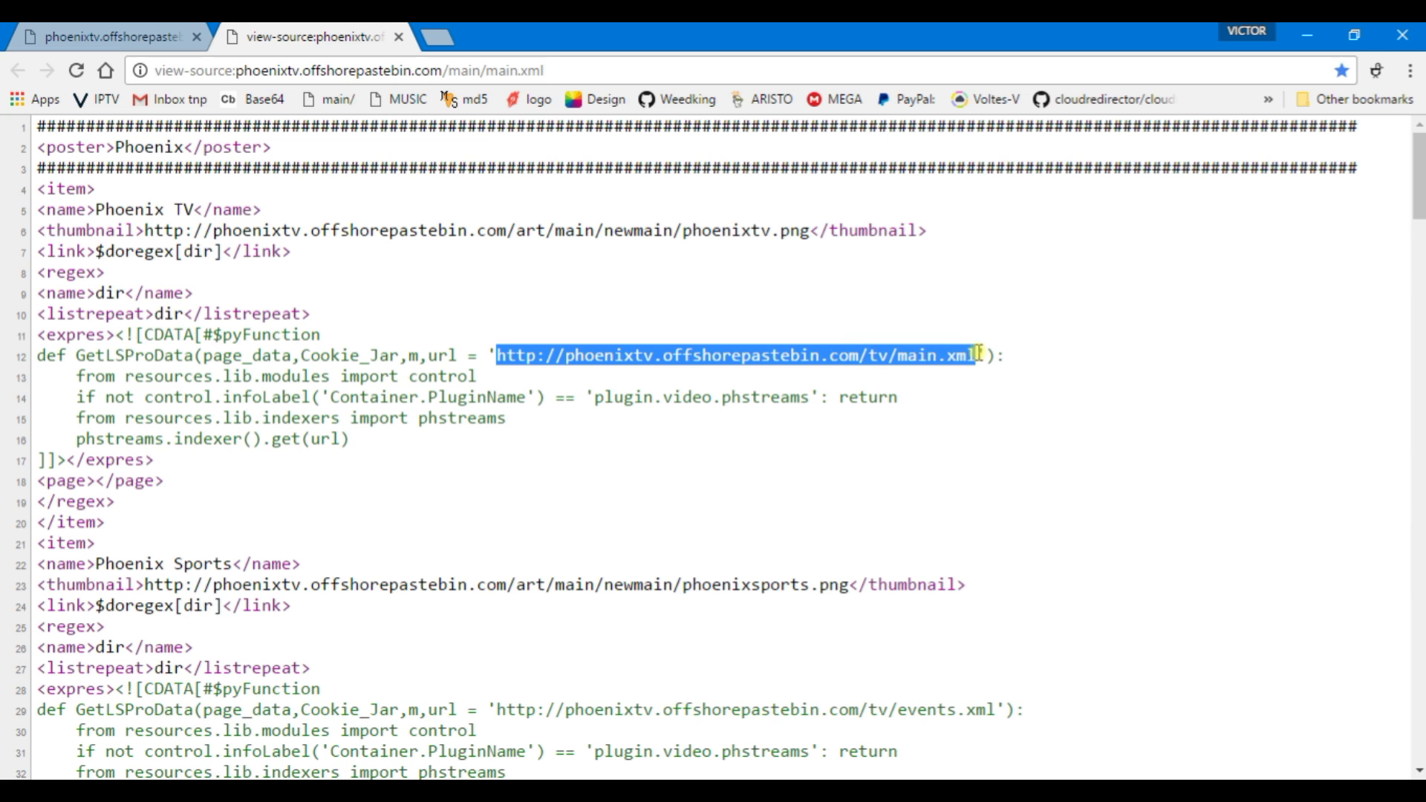
pyautogui.rightClick(951, 354)
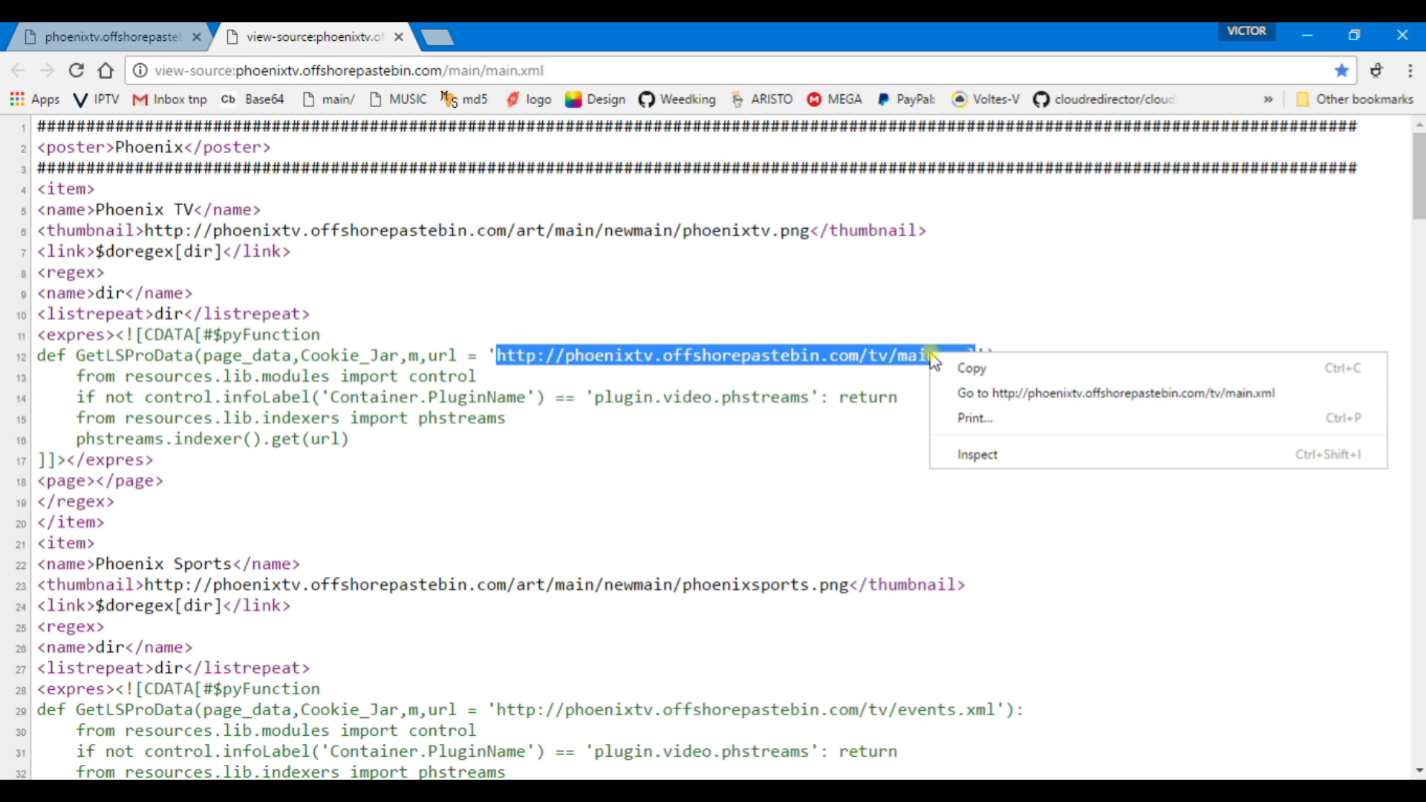
pyautogui.click(997, 395)
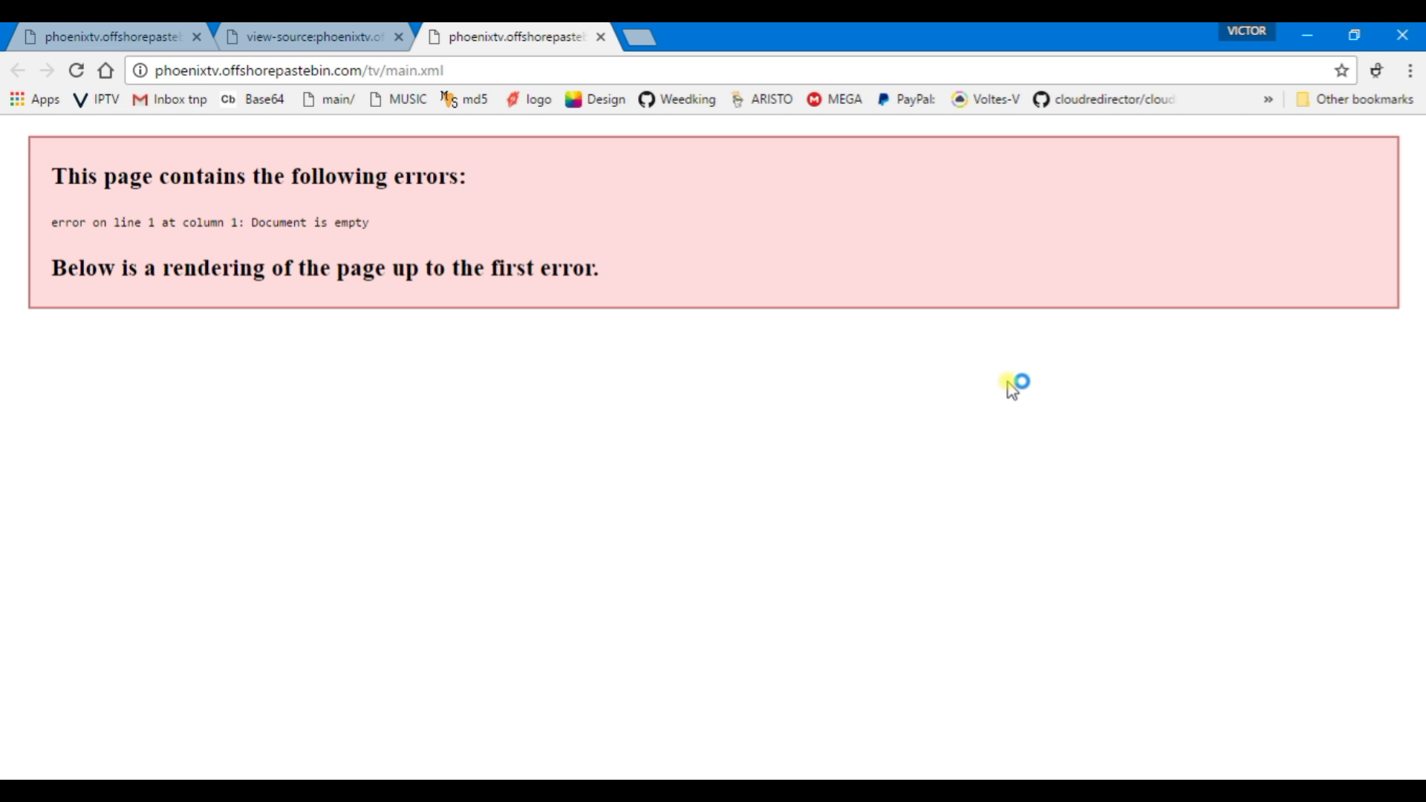
pyautogui.hotkey('ctrl', 'u')
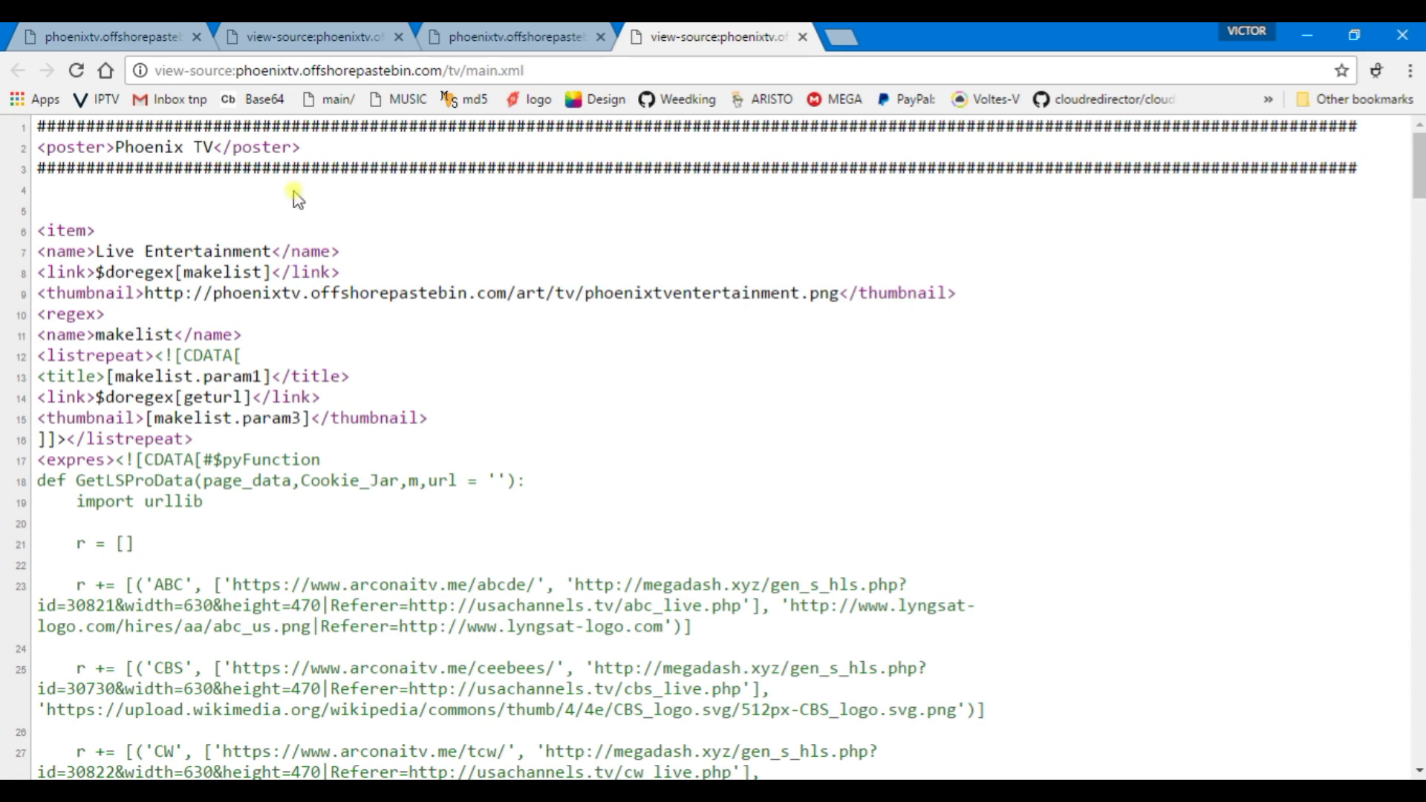
# Find the Kids Channels entry in the tv/main.xml source, open its tv/kids.xml link and show that page's source.
pyautogui.scroll(-3, 216, 192)
pyautogui.scroll(-20, 216, 191)
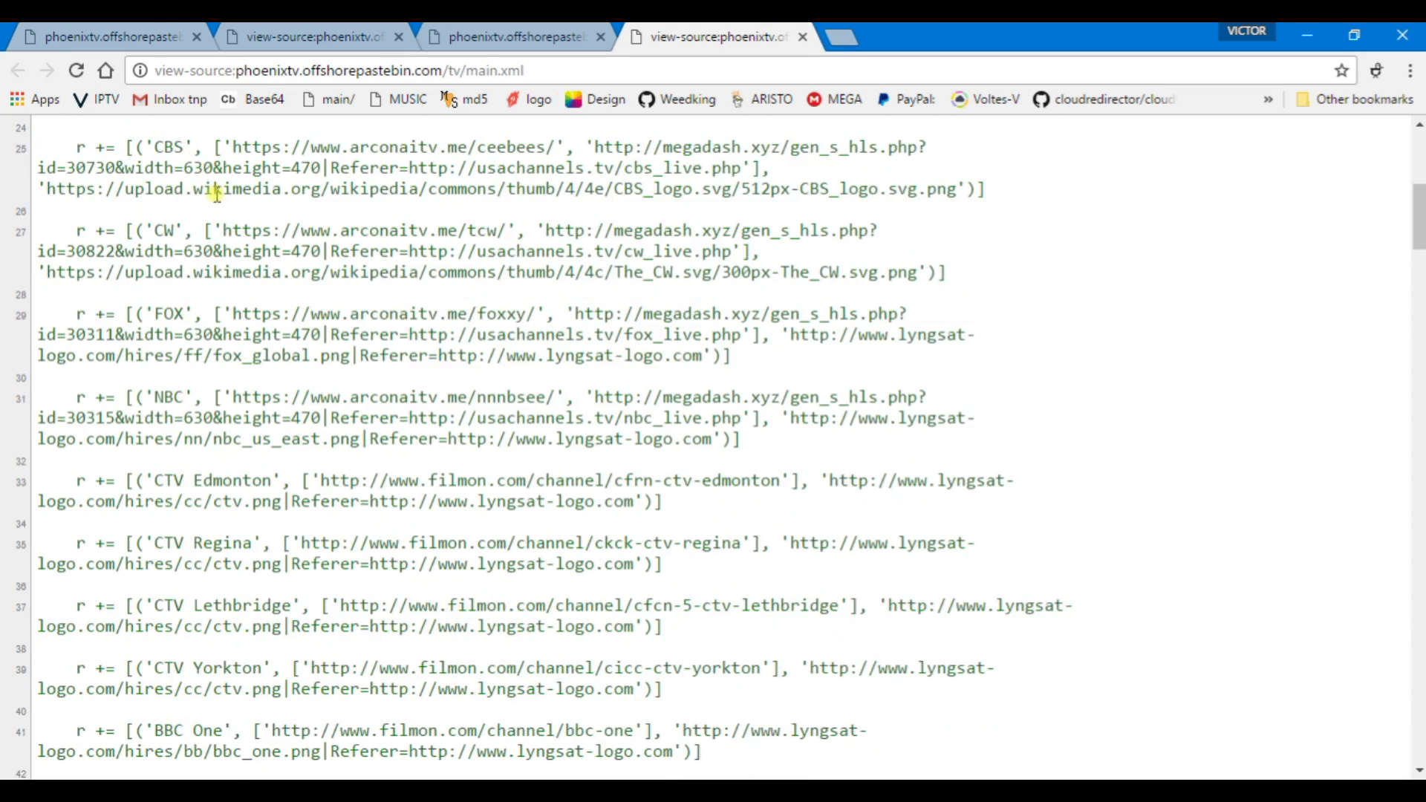
pyautogui.scroll(-20, 216, 195)
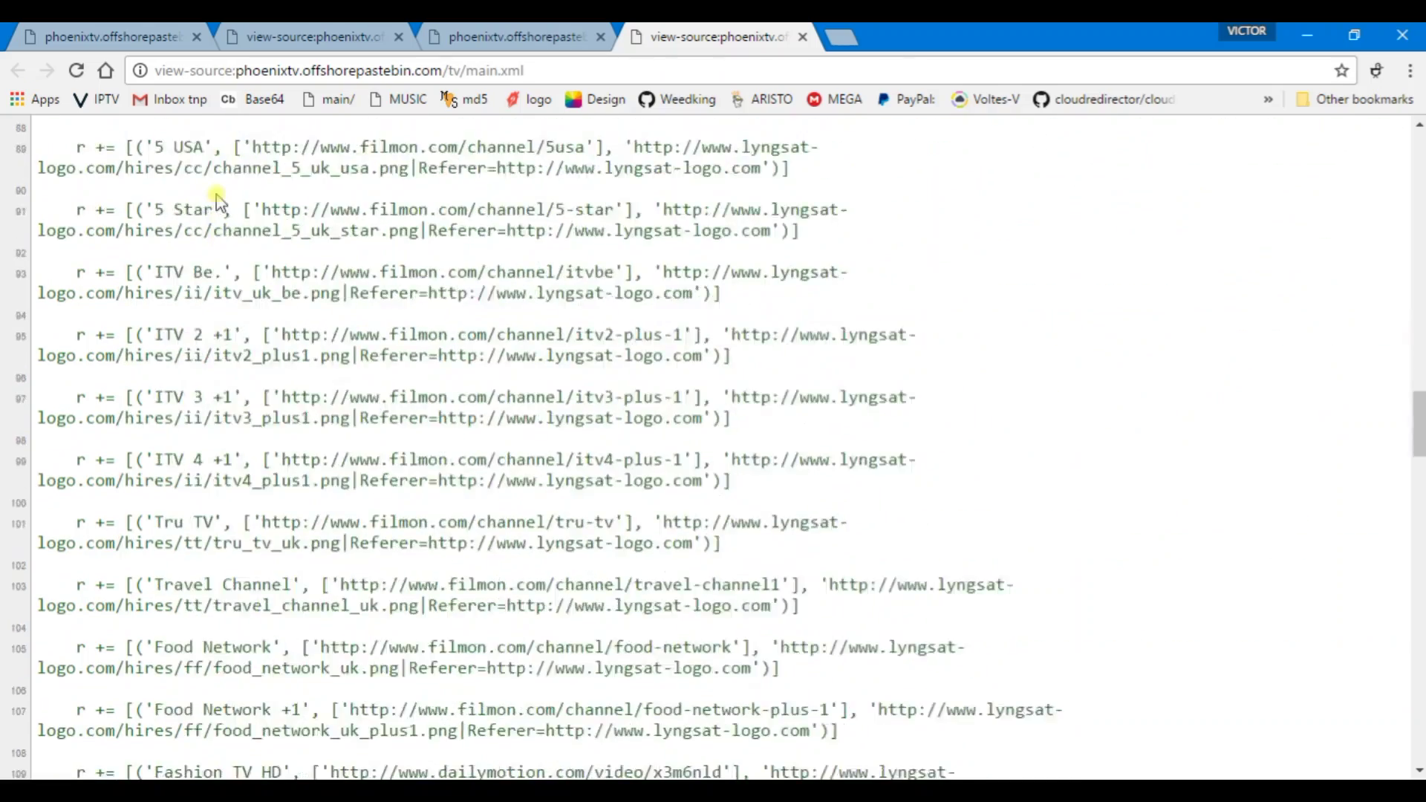
pyautogui.scroll(-20, 216, 195)
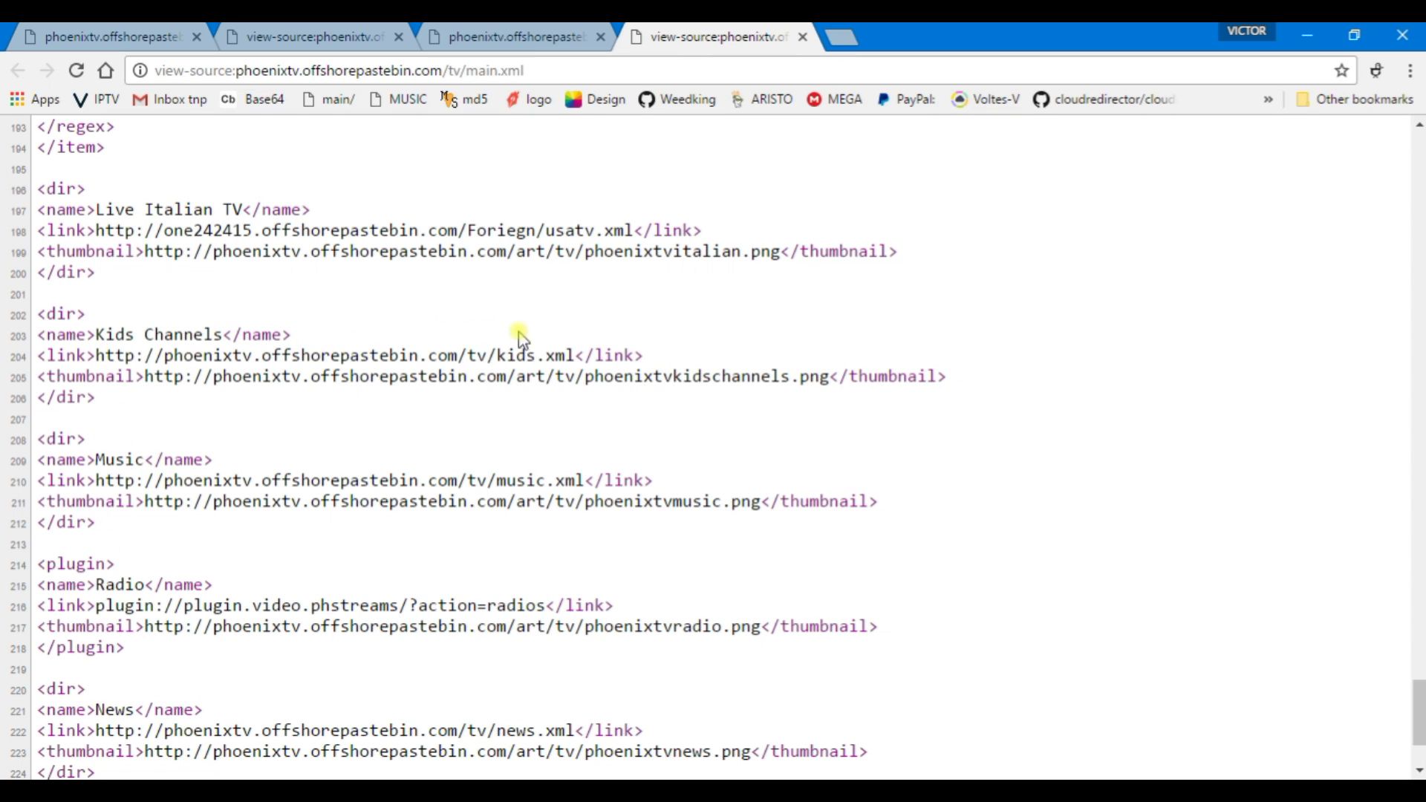
pyautogui.moveTo(577, 358); pyautogui.dragTo(102, 356)
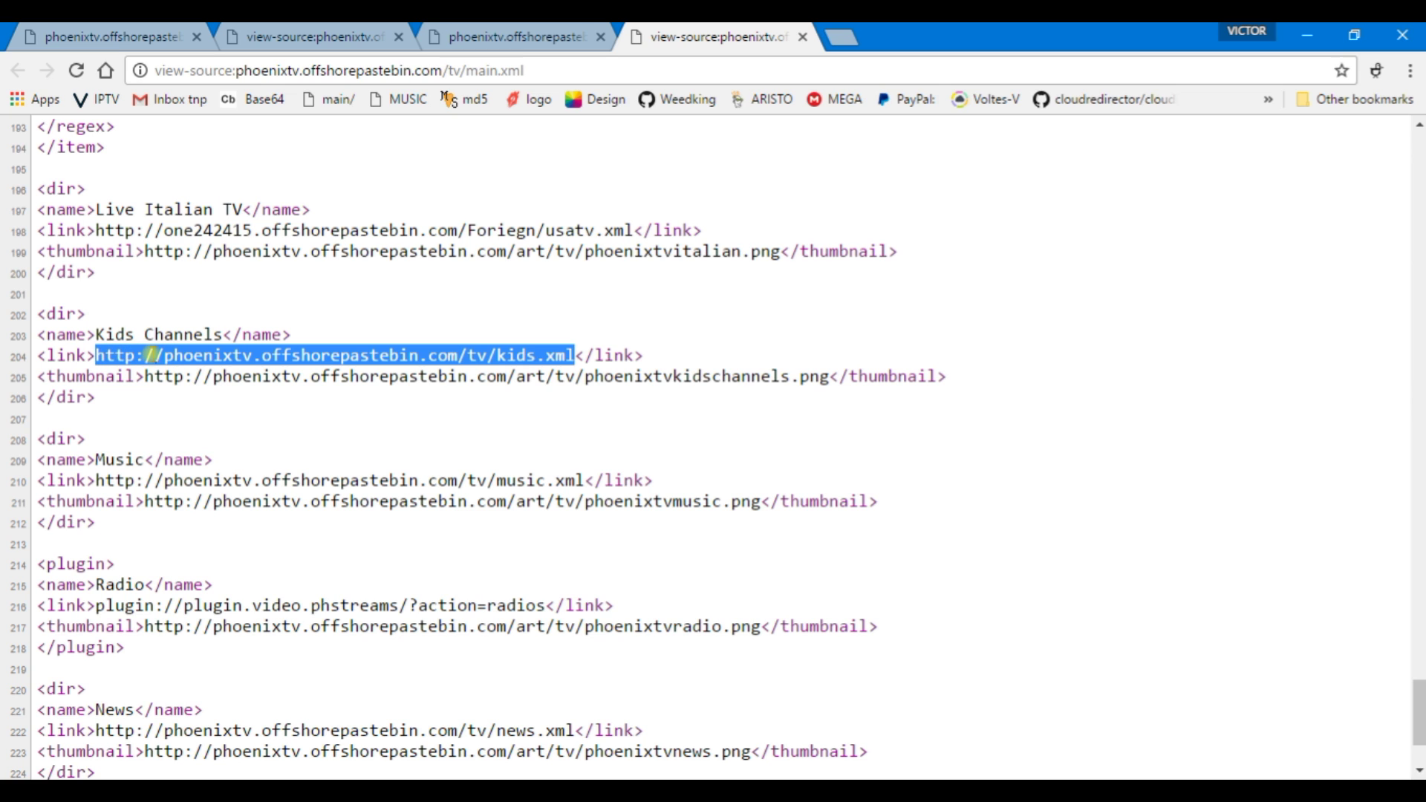
pyautogui.rightClick(154, 356)
pyautogui.click(268, 395)
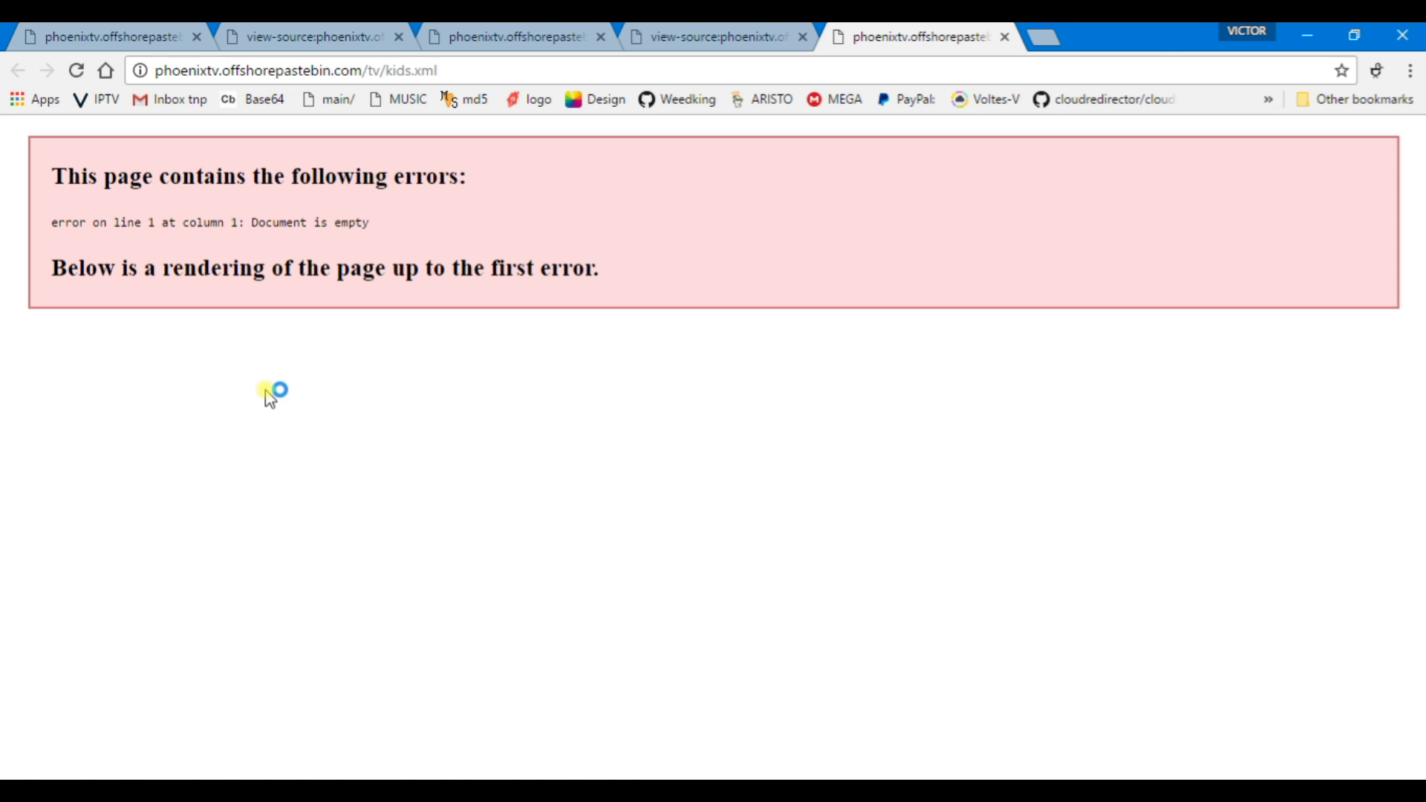
pyautogui.hotkey('ctrl', 'u')
# Examine the channel entries in kids.xml, comparing the stream links of Disney Channel UK, Nickelodeon and the other items.
pyautogui.scroll(-12, 267, 389)
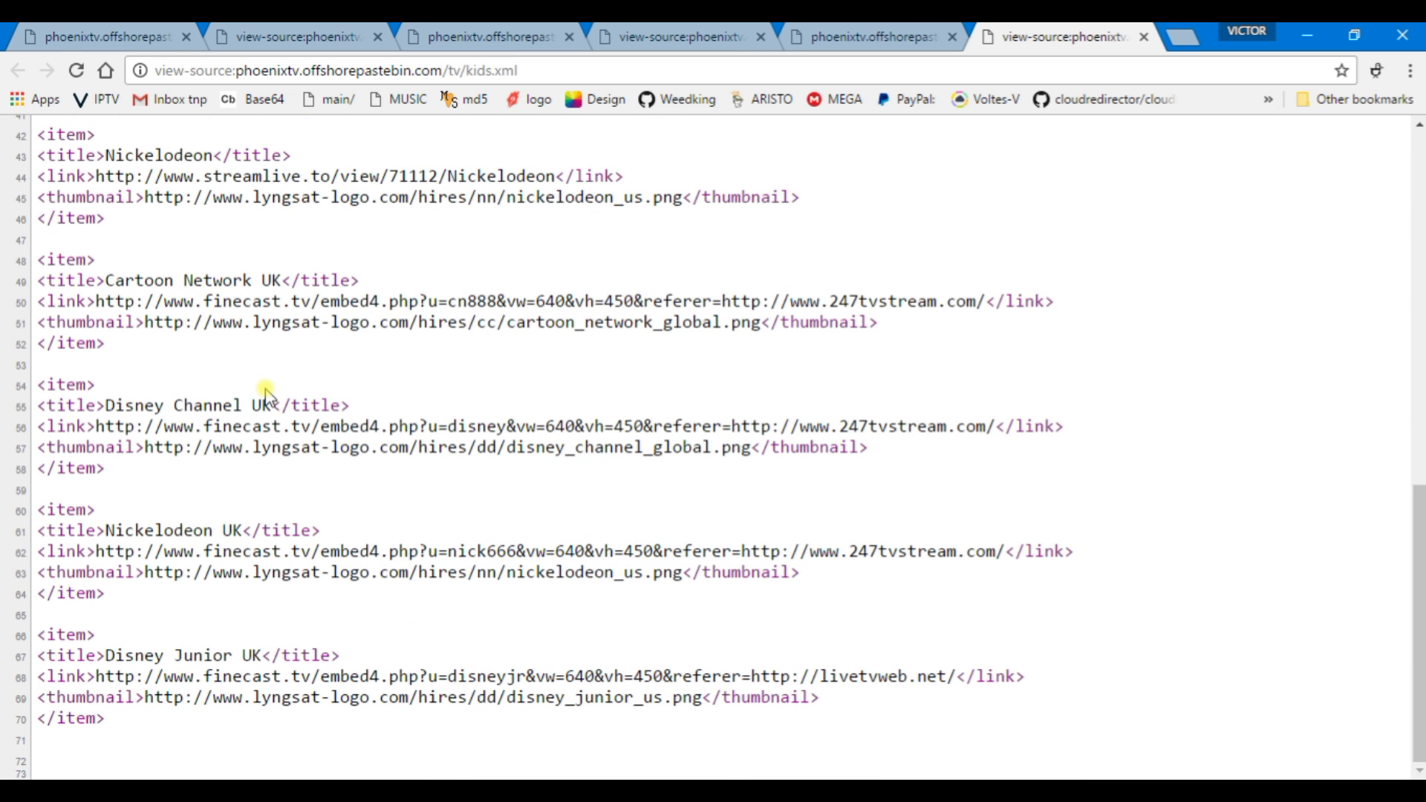
pyautogui.scroll(3, 208, 364)
pyautogui.scroll(-3, 208, 361)
pyautogui.moveTo(110, 429); pyautogui.dragTo(996, 426)
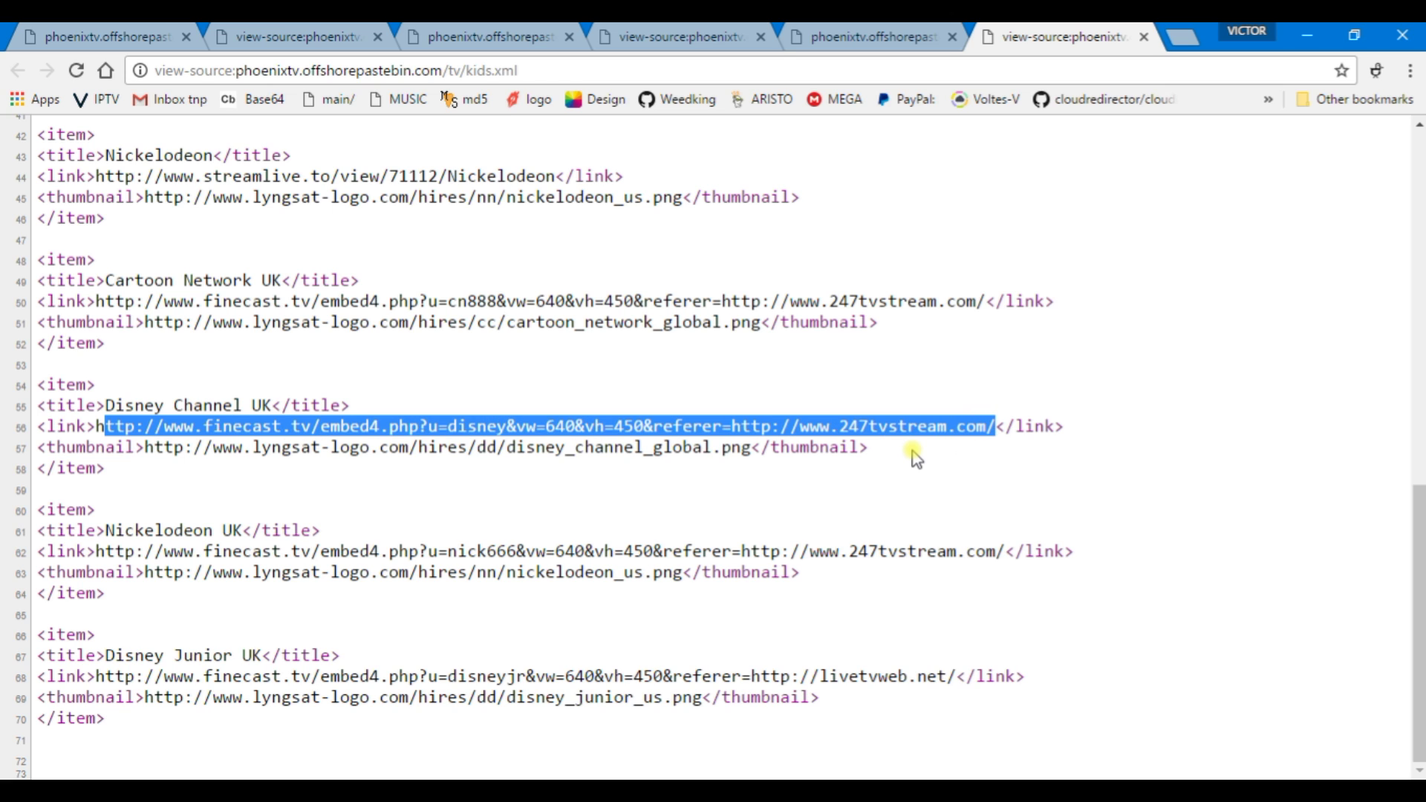
pyautogui.click(773, 362)
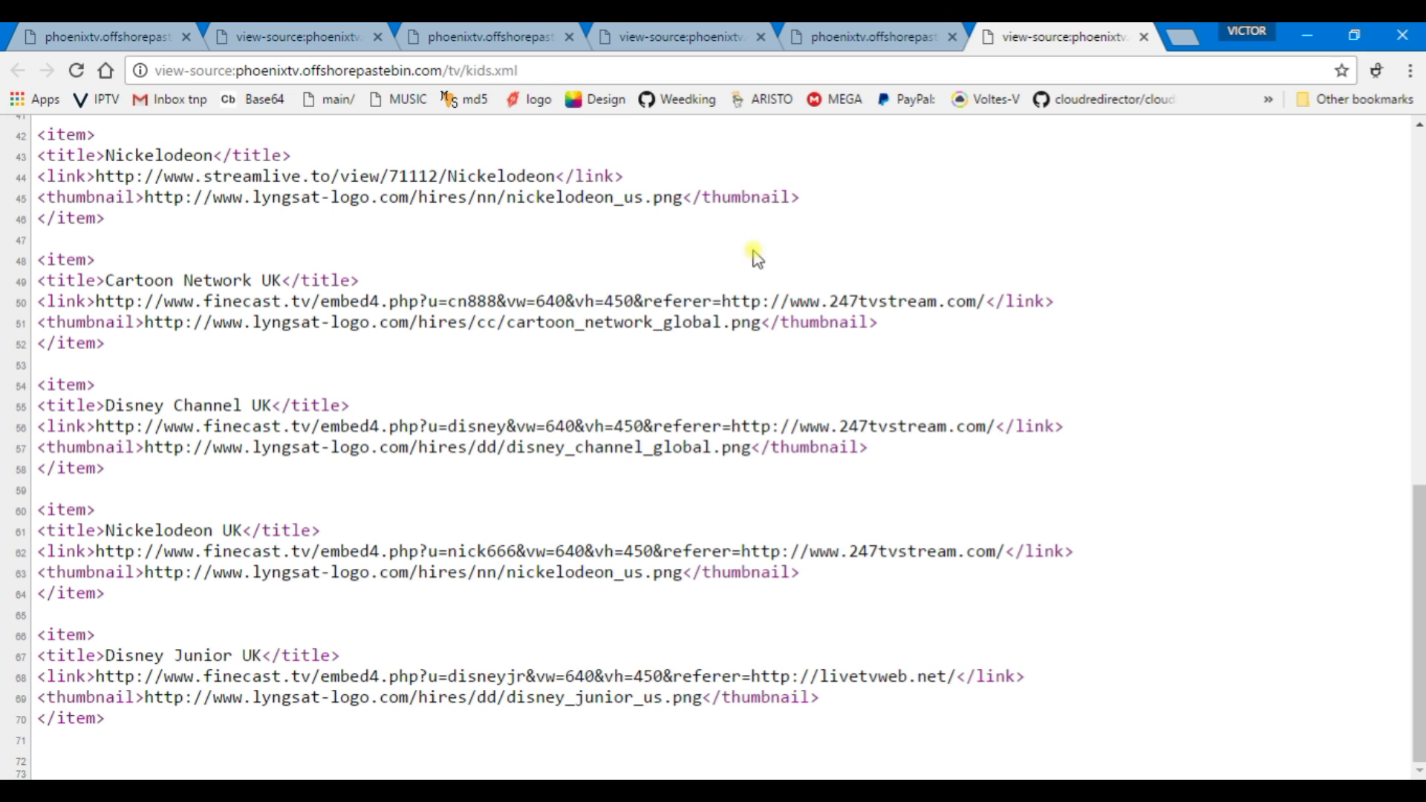
pyautogui.moveTo(560, 178); pyautogui.dragTo(77, 172)
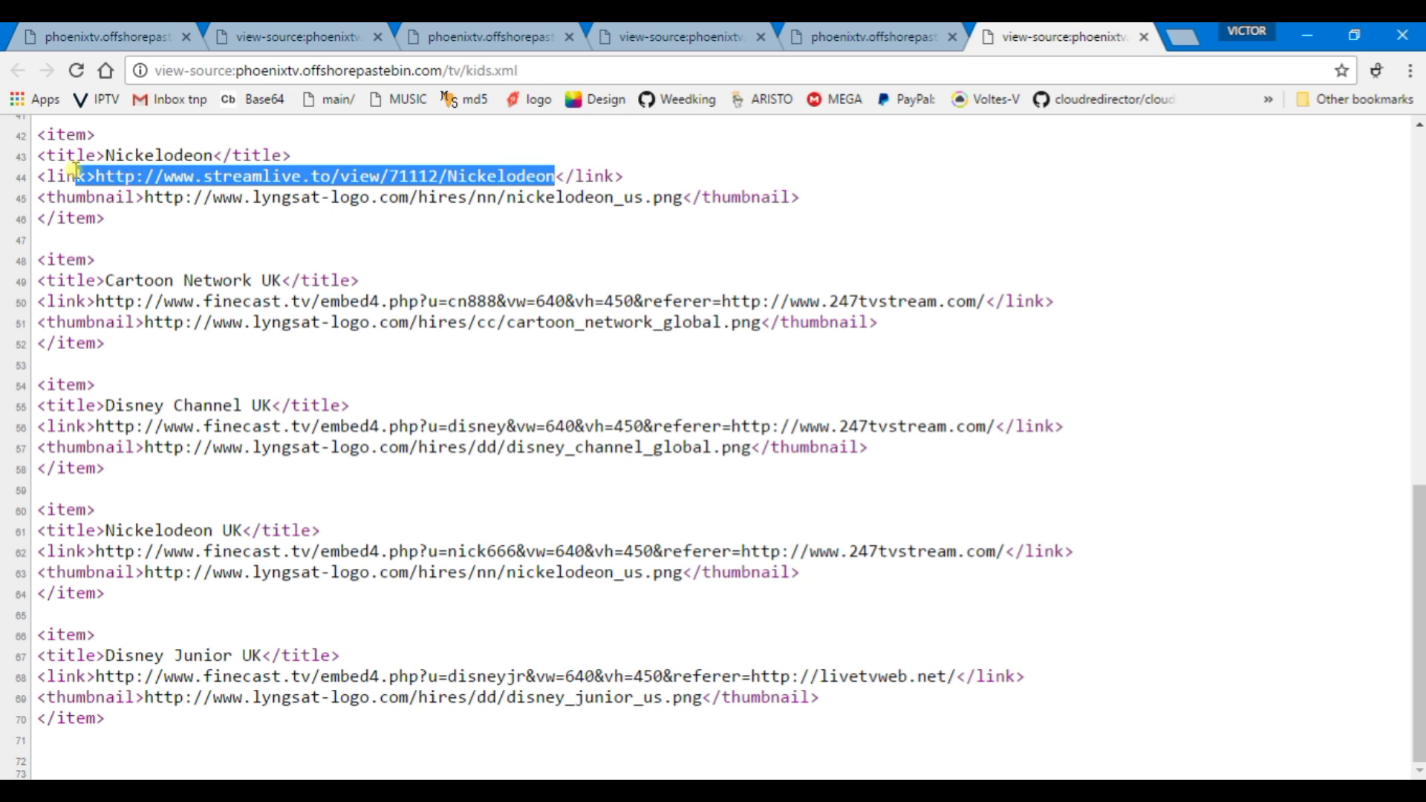
pyautogui.scroll(2, 479, 260)
pyautogui.click(796, 219)
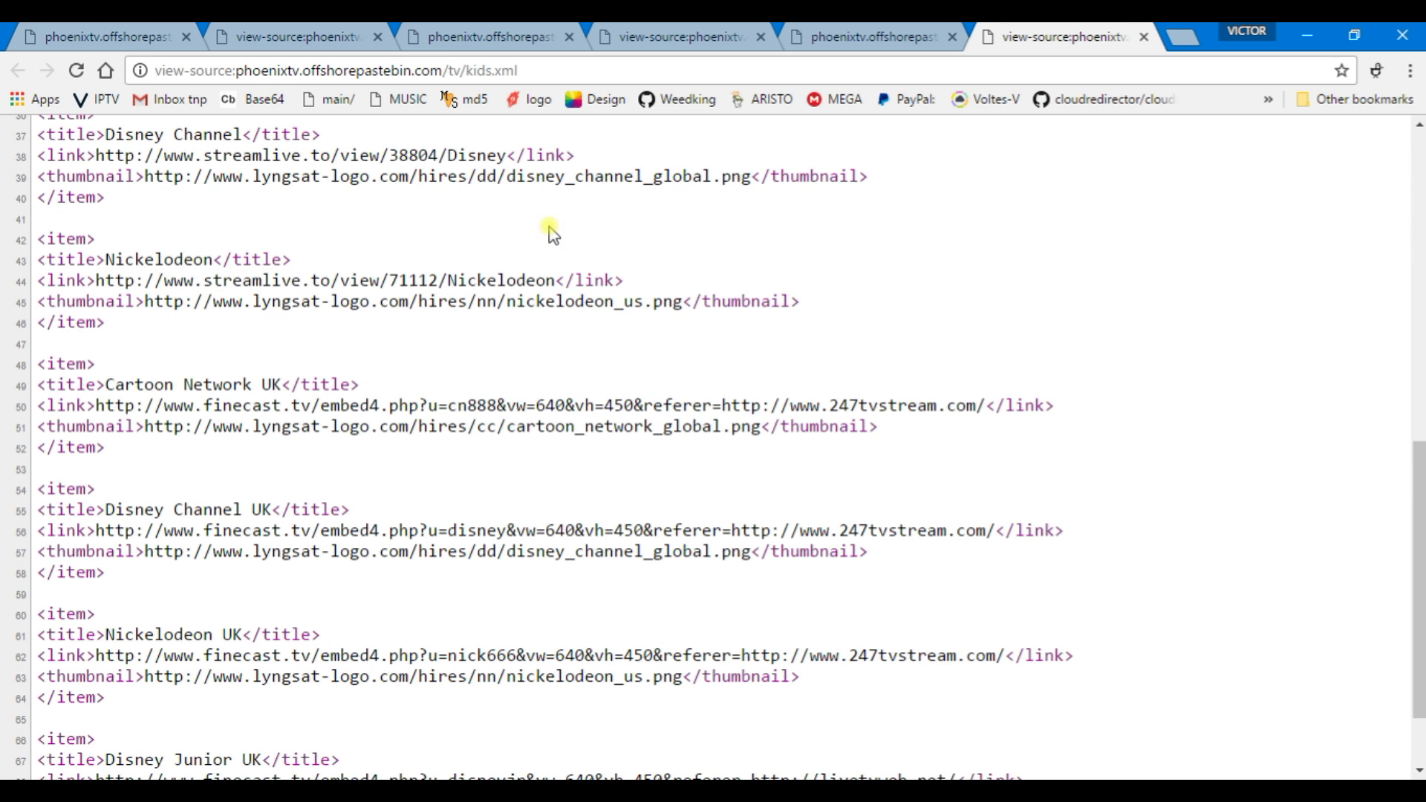
pyautogui.scroll(3, 412, 138)
pyautogui.scroll(2, 413, 138)
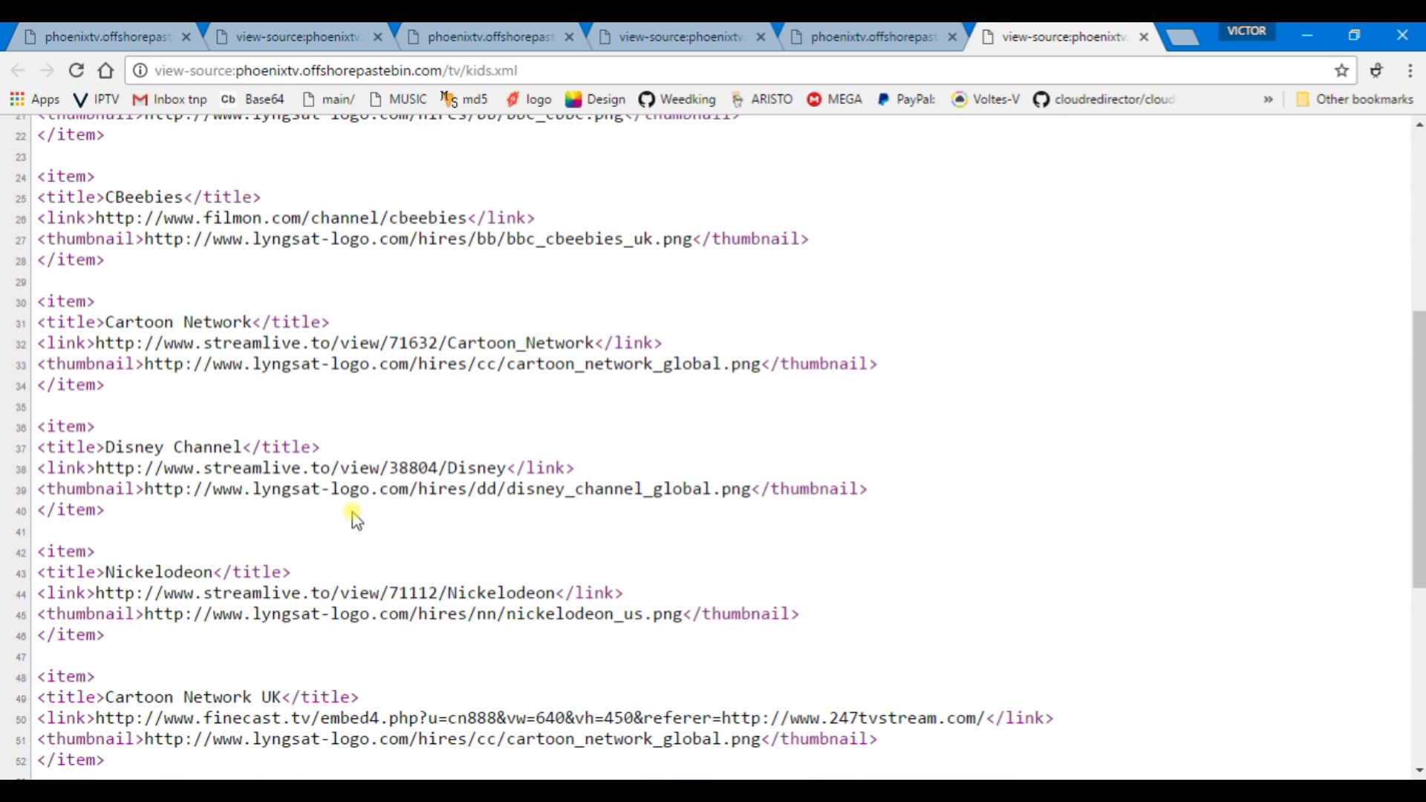
# Close the Phoenix list pages with the browser, Notepad++ and the PHSTREAMS folder window.
pyautogui.click(1141, 37)
pyautogui.click(1005, 37)
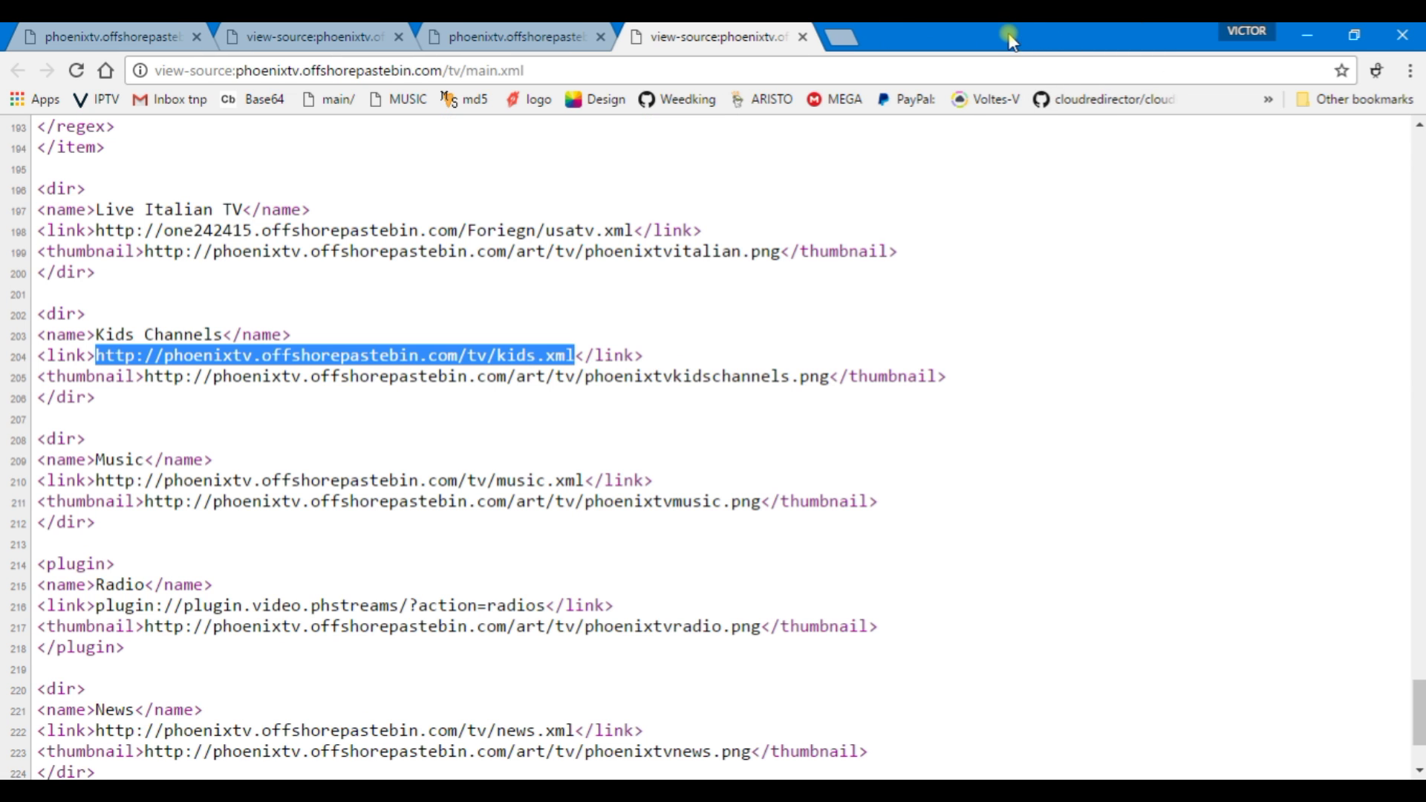
pyautogui.click(803, 36)
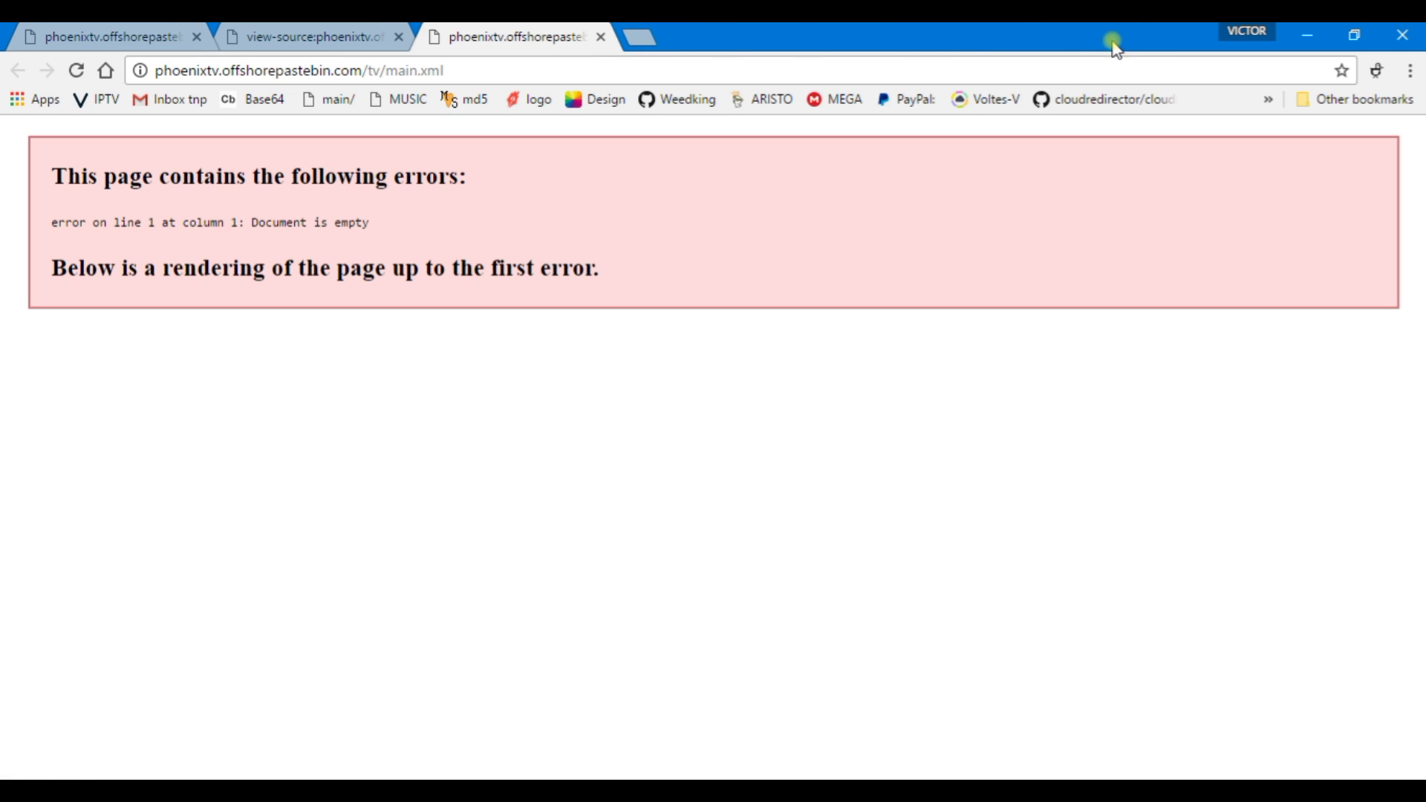
pyautogui.click(1404, 41)
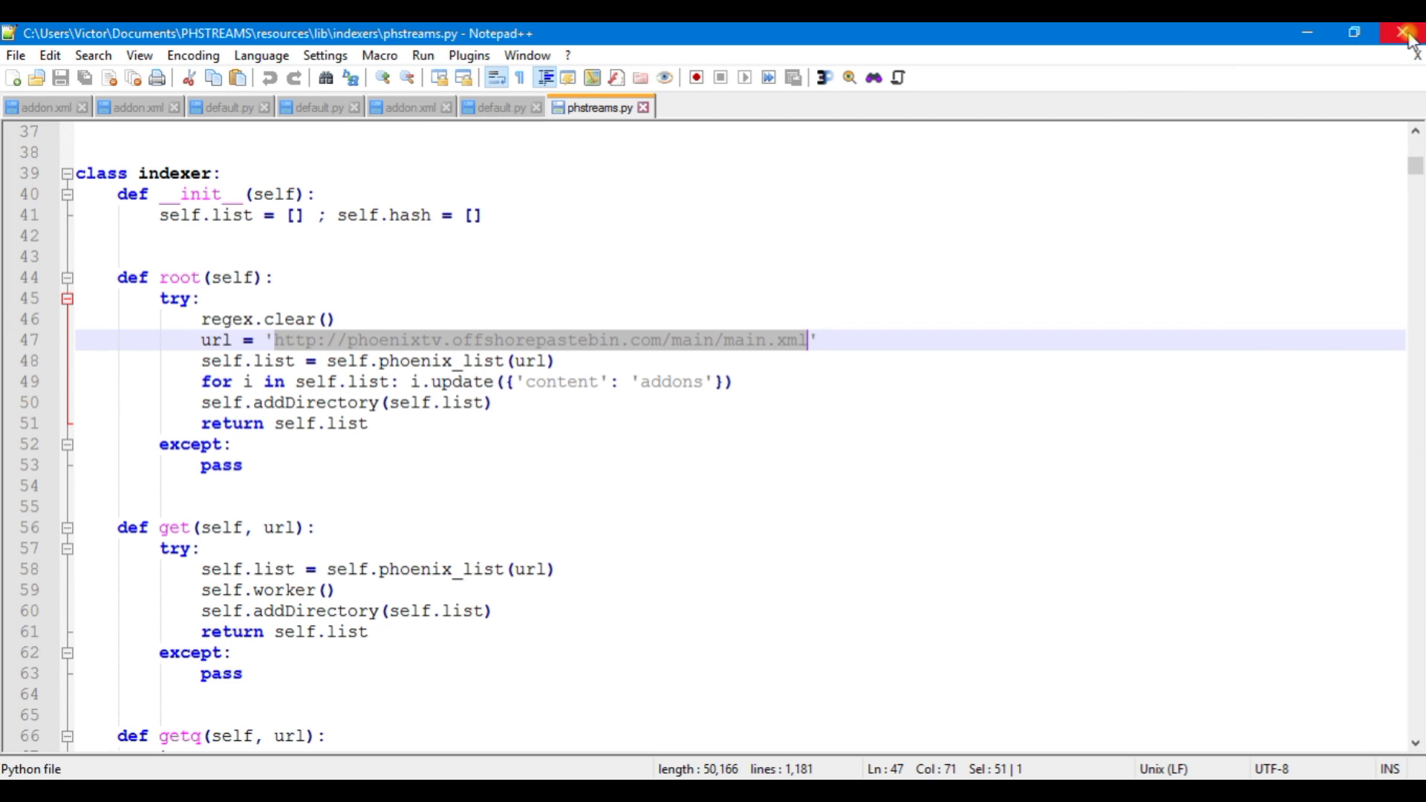
pyautogui.click(1409, 36)
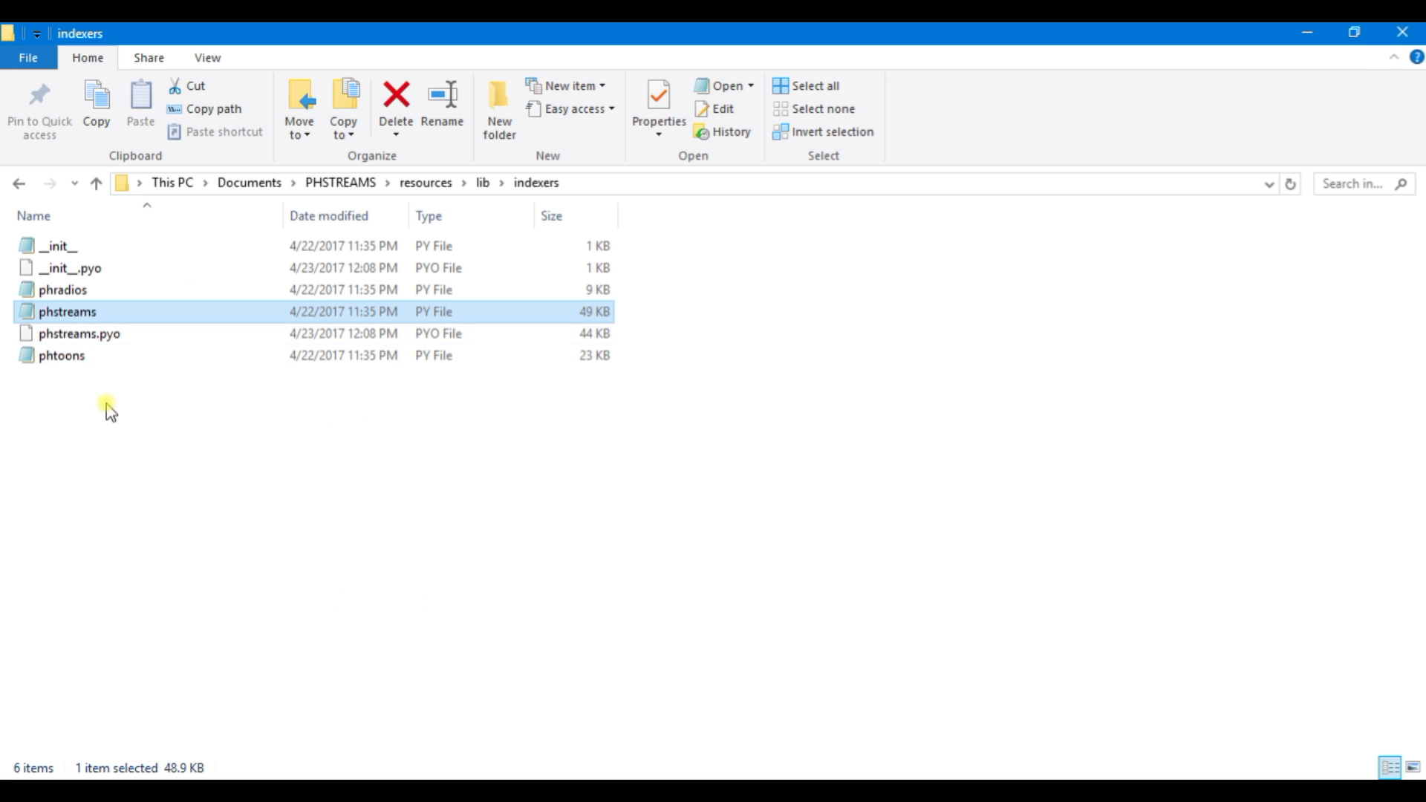
pyautogui.click(20, 183)
pyautogui.click(20, 183)
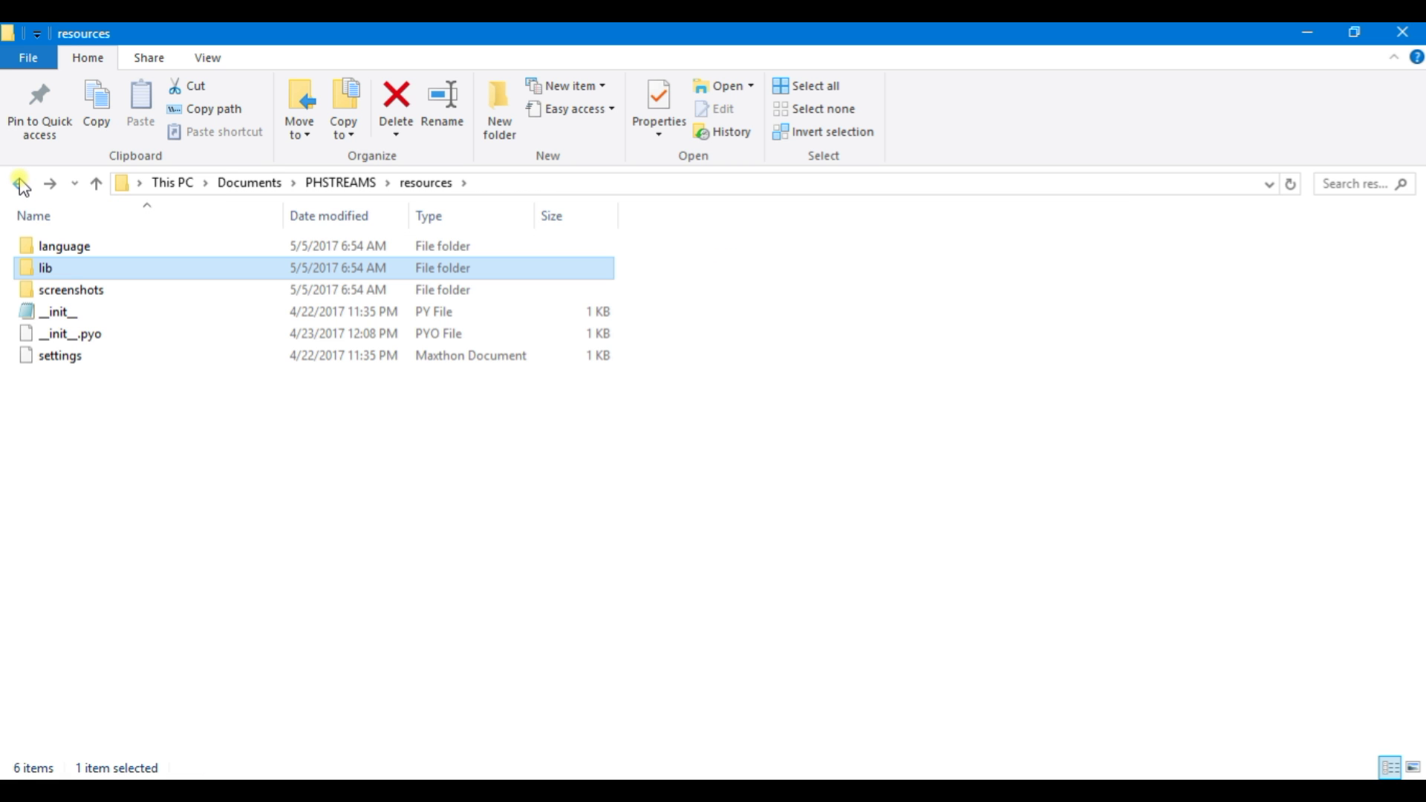
pyautogui.click(1403, 32)
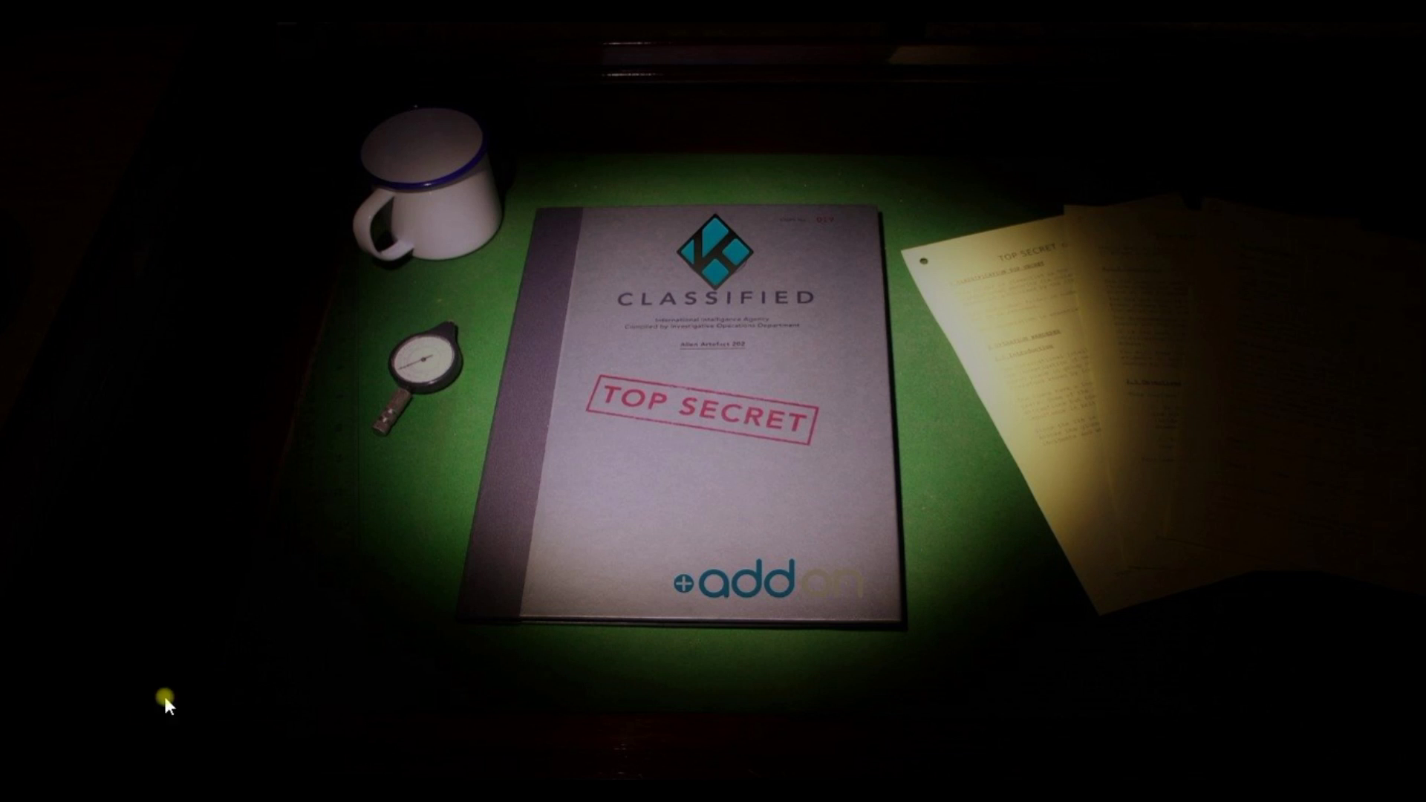
# Reopen the Documents folder in File Explorer and go into the ONE242415 add-on folder.
pyautogui.press('super')
pyautogui.click(730, 351)
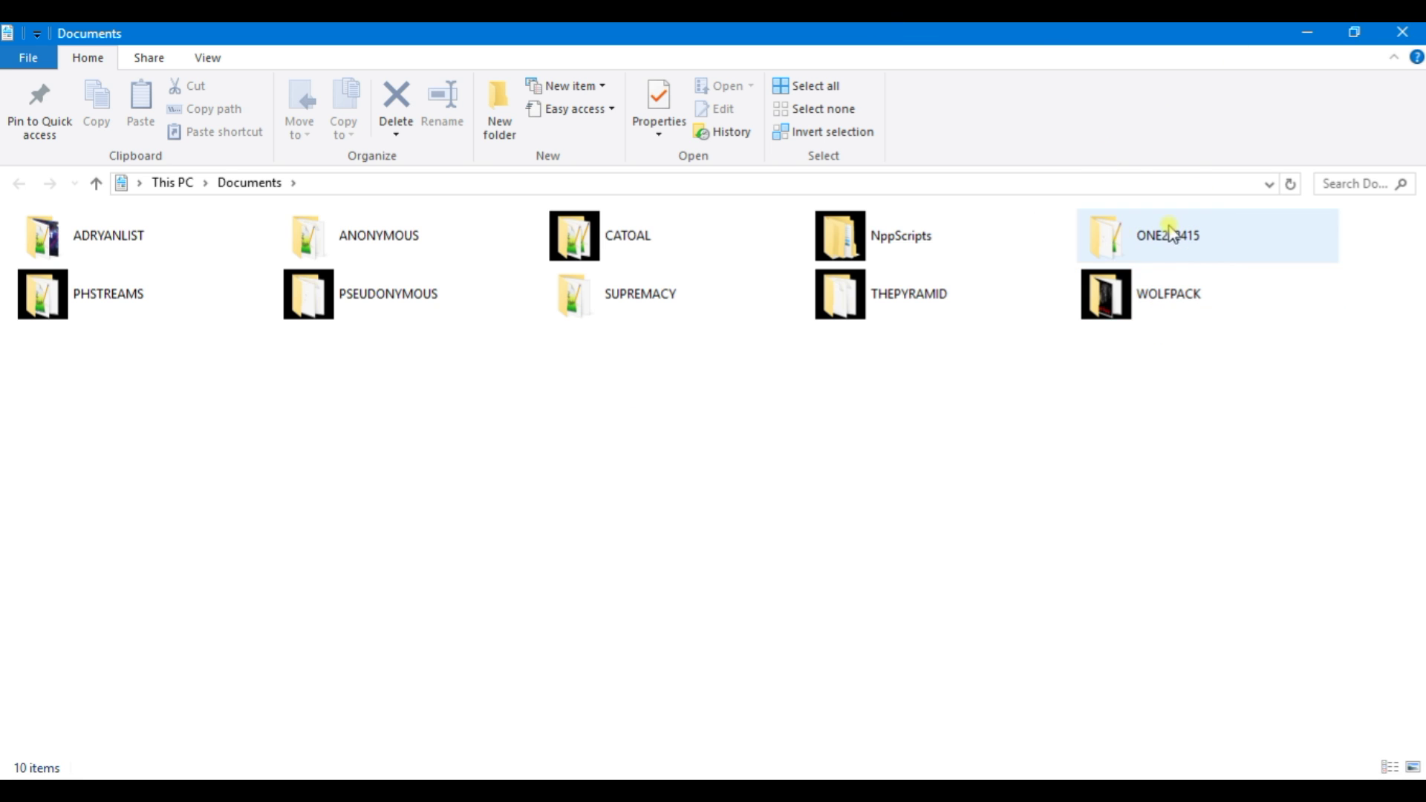
pyautogui.moveTo(434, 242)
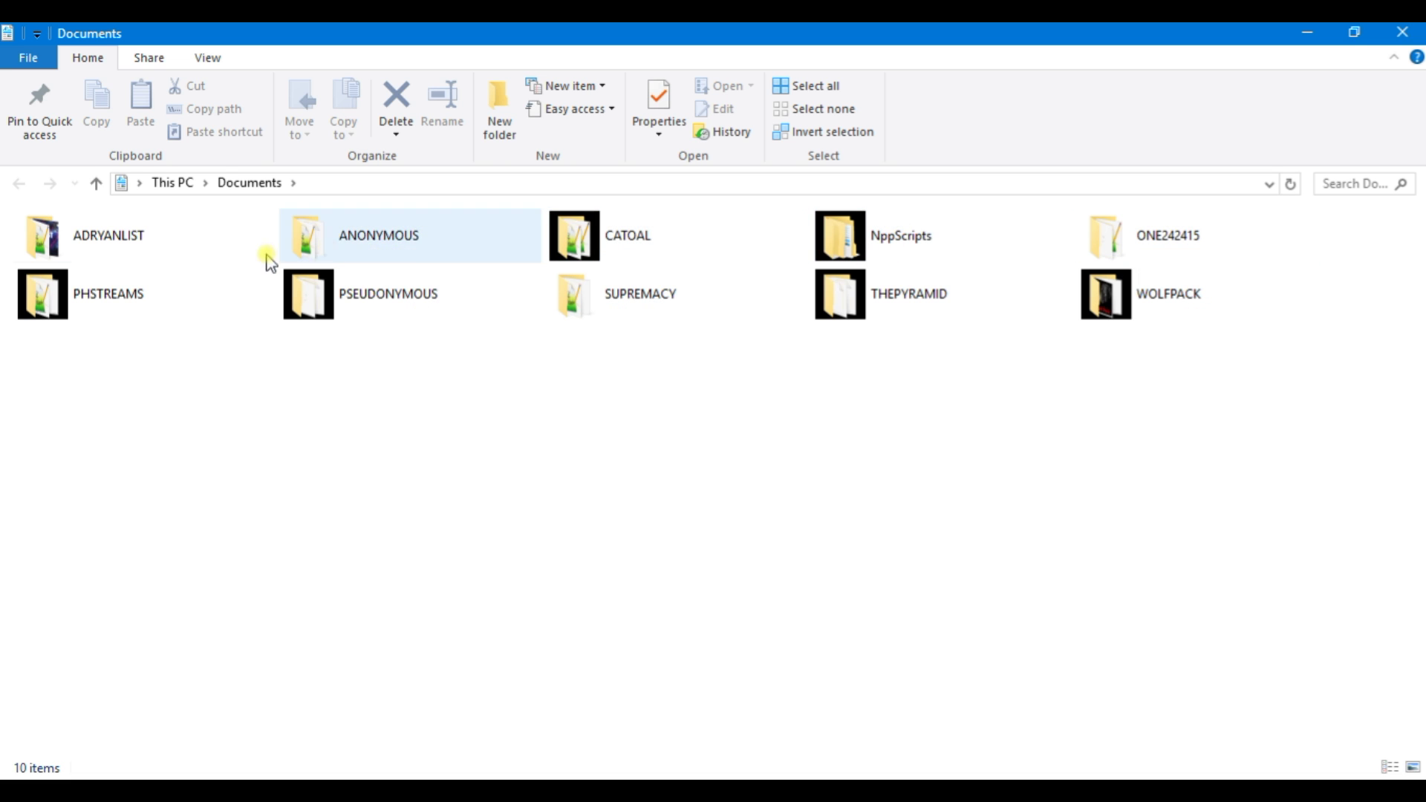
pyautogui.doubleClick(1130, 236)
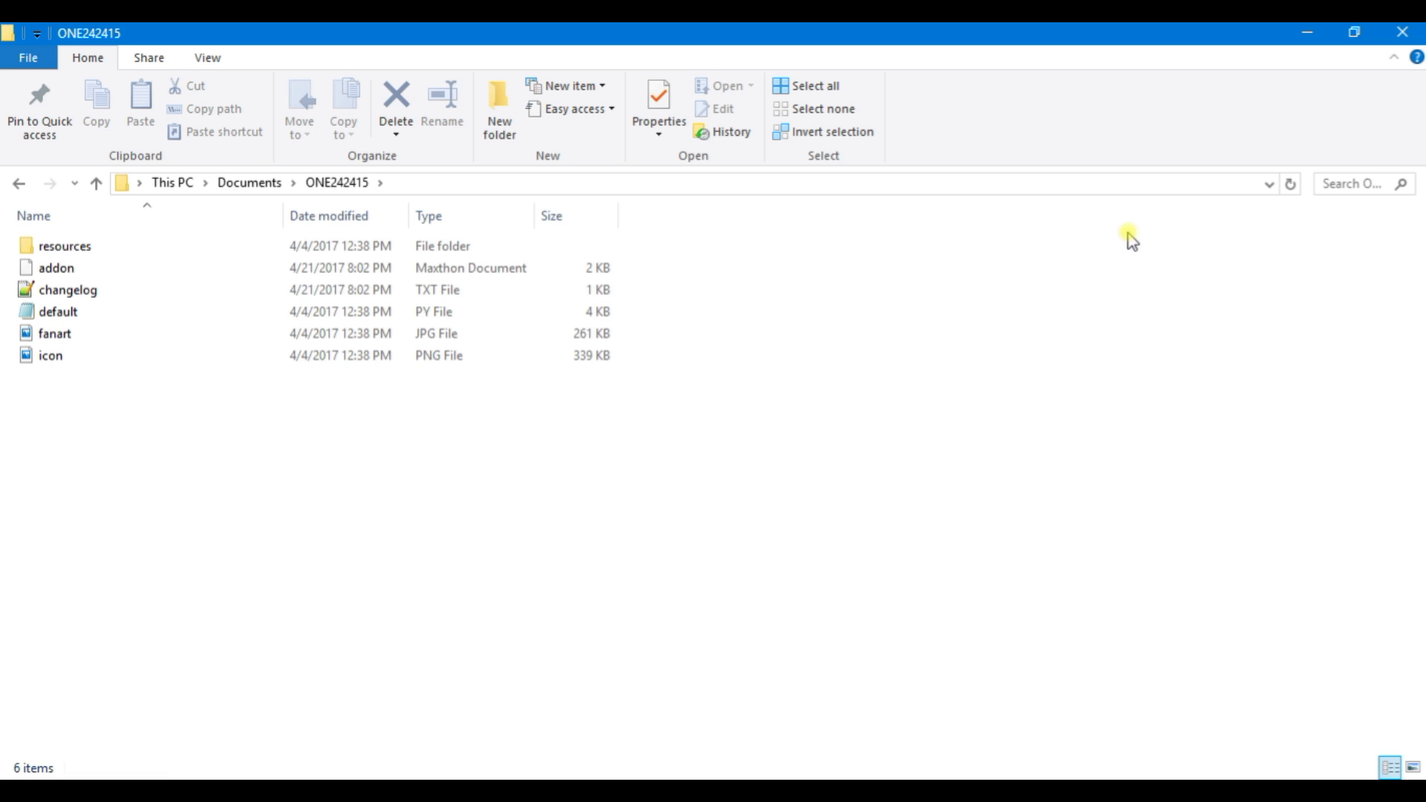
# Open ONE242415's default.py in Notepad++ and examine the onestreams.indexer() calls in its action handlers.
pyautogui.rightClick(63, 318)
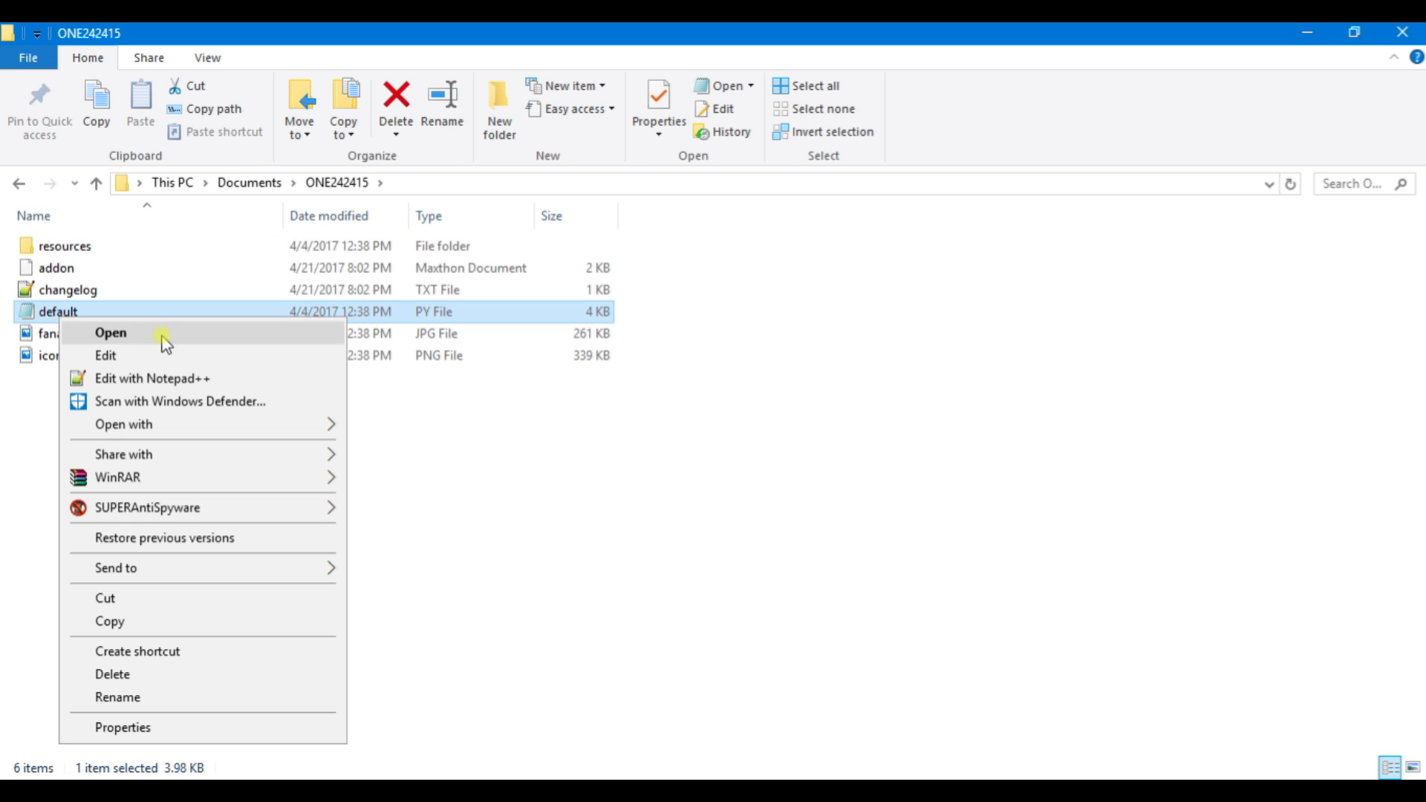
pyautogui.click(142, 375)
pyautogui.scroll(-7, 130, 374)
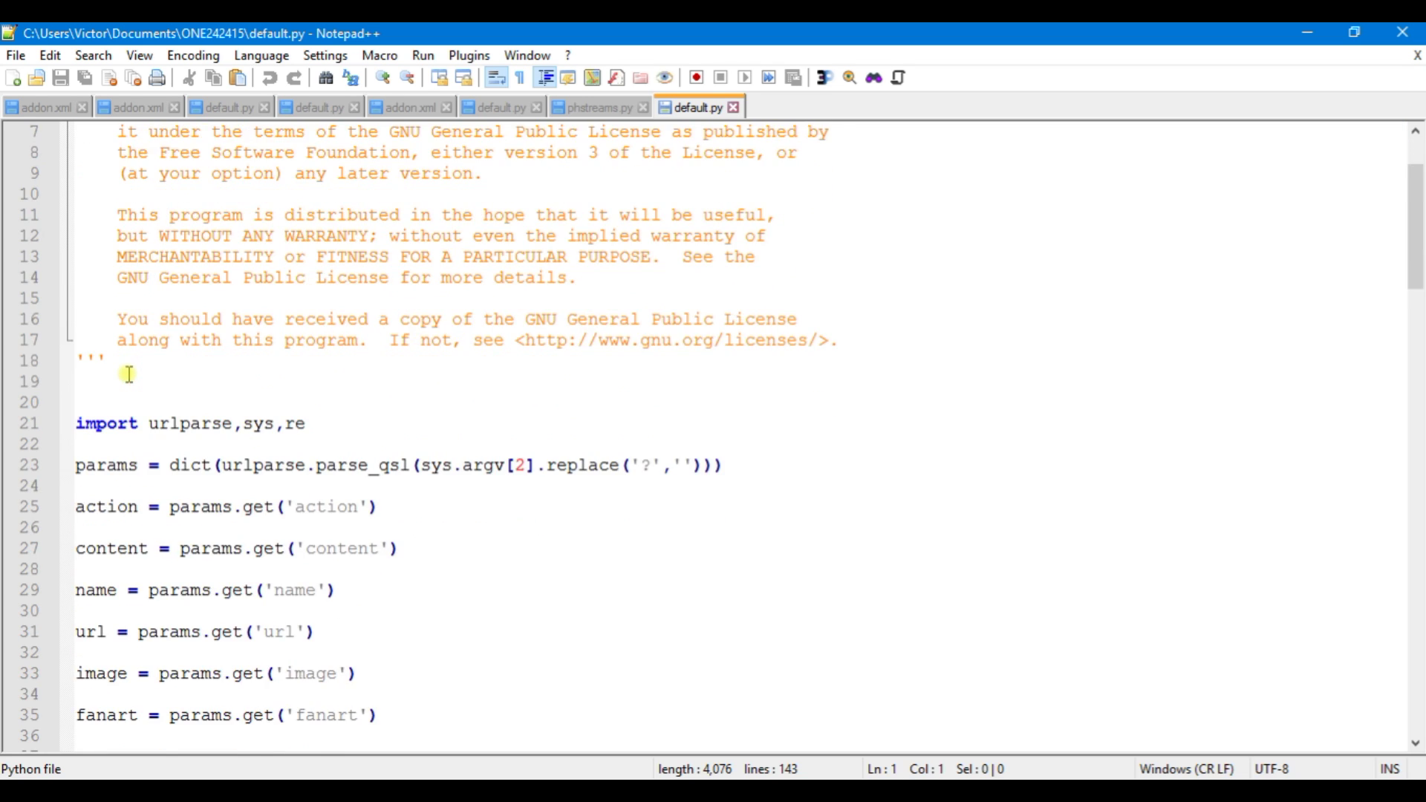
pyautogui.scroll(-2, 132, 375)
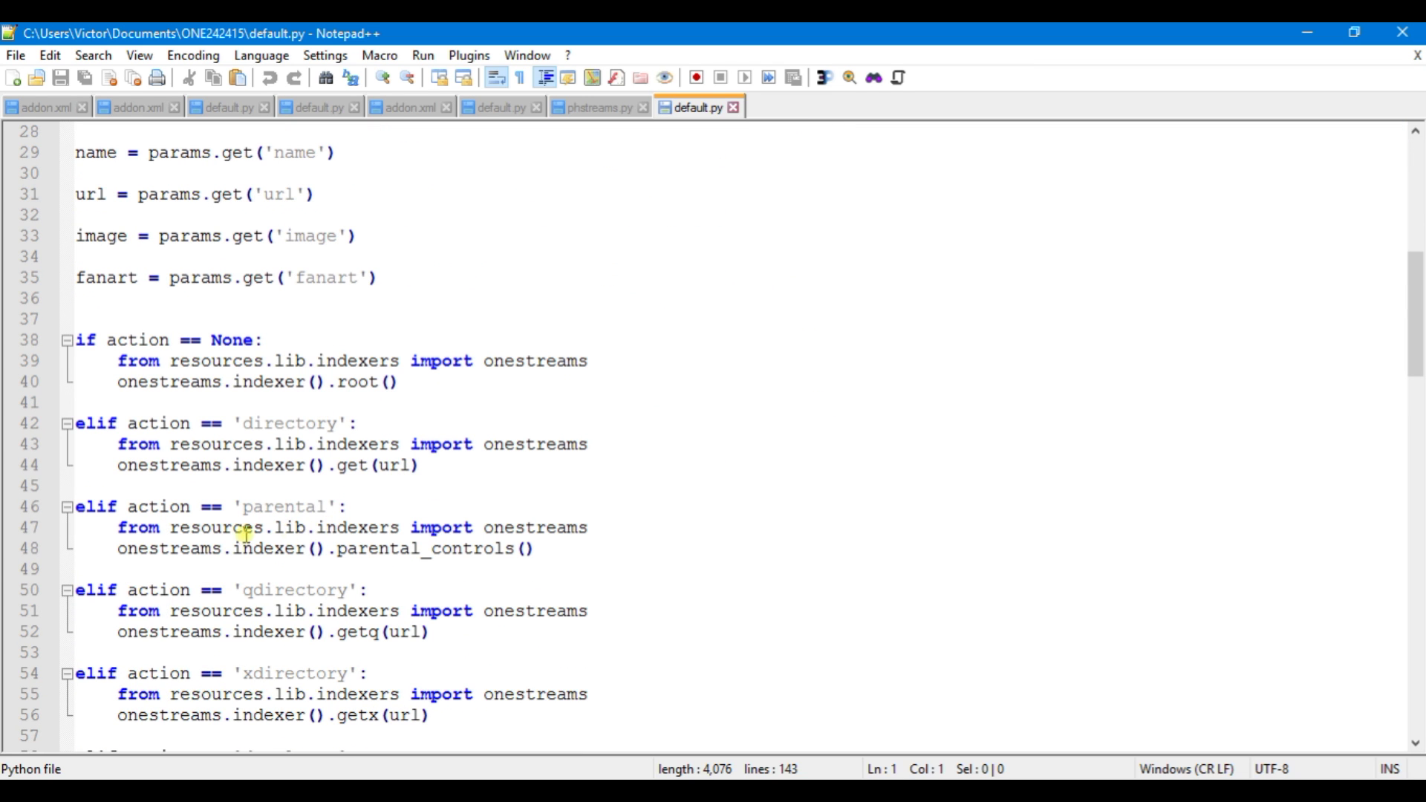
pyautogui.moveTo(117, 548); pyautogui.dragTo(309, 547)
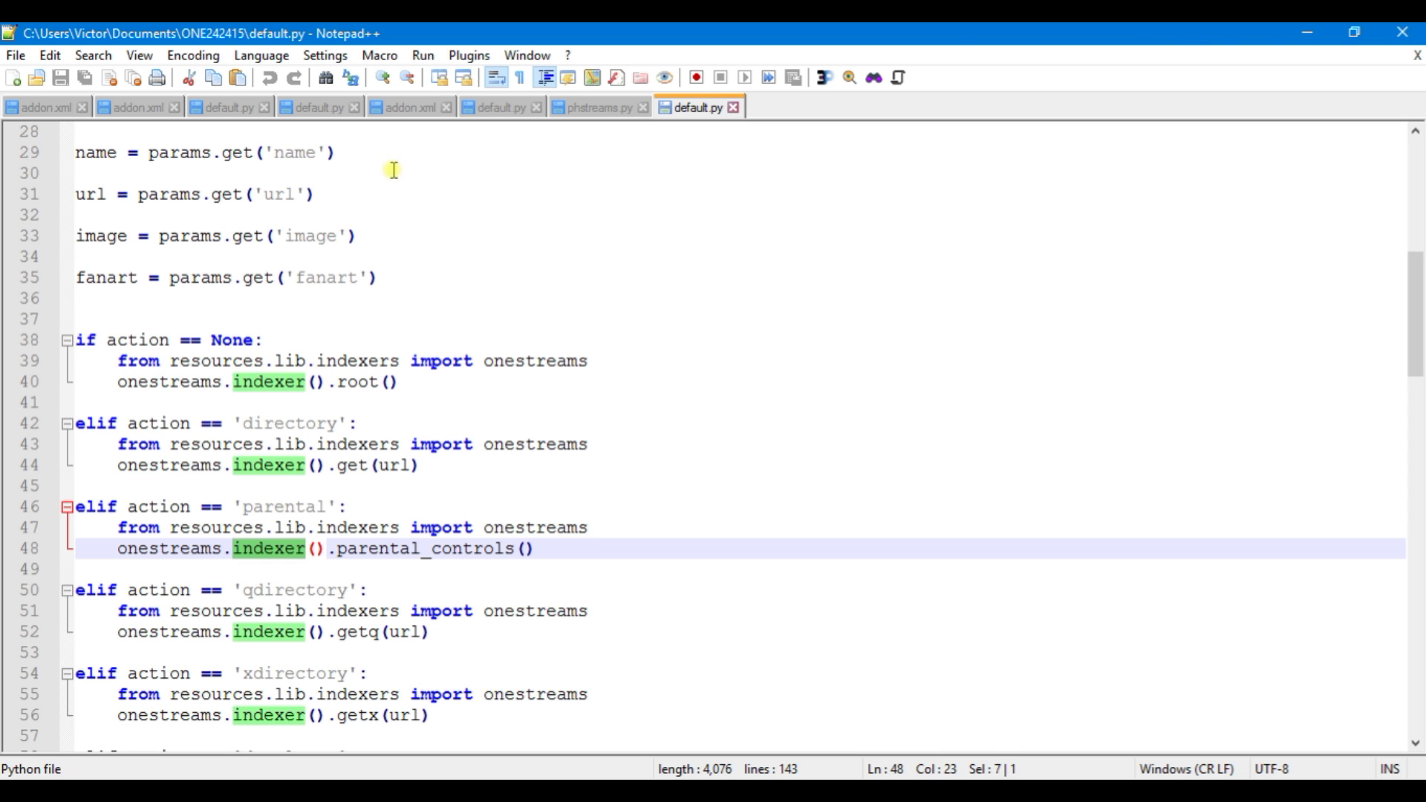
# Close ONE242415's default.py with Notepad++ and switch to the SUPREMACY folder in Documents.
pyautogui.click(1403, 33)
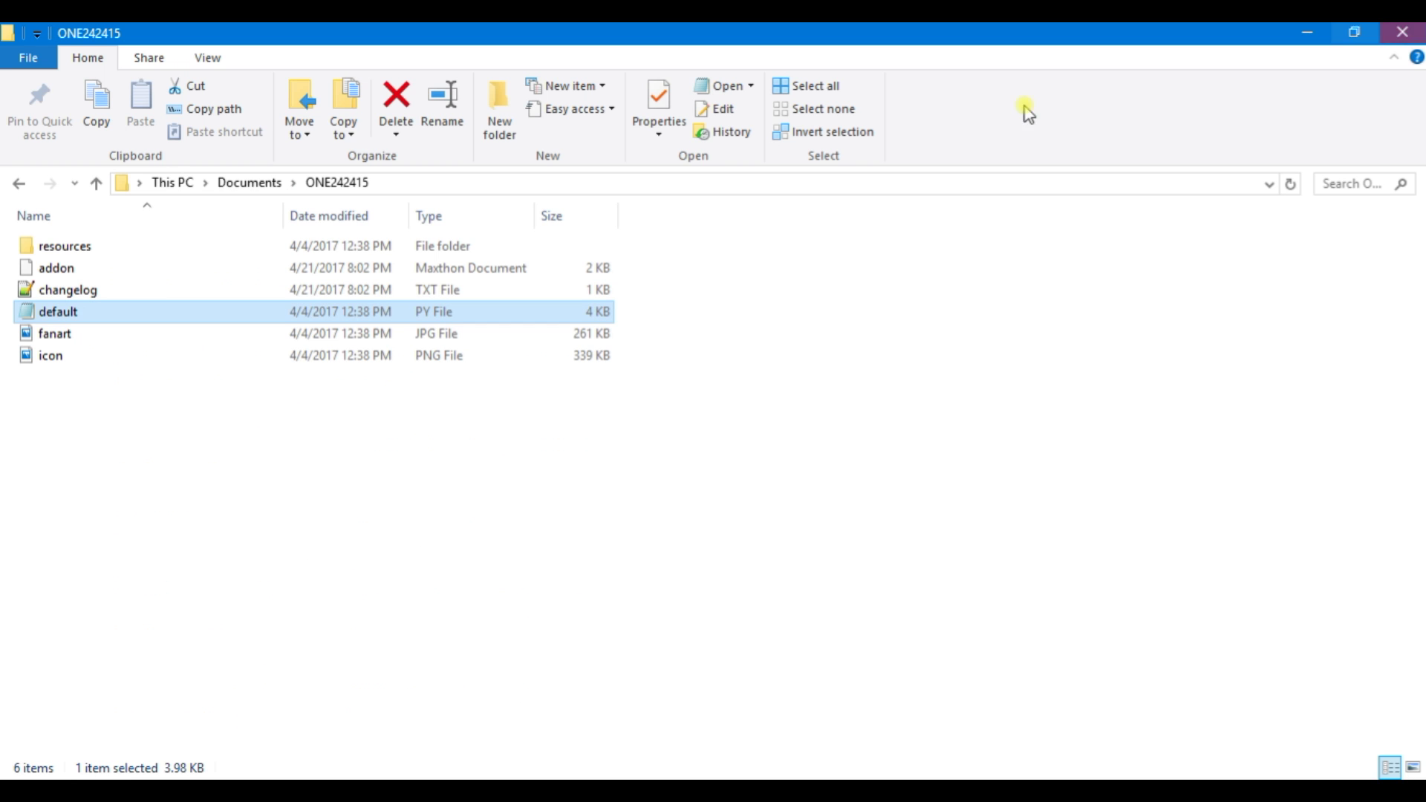
pyautogui.click(18, 183)
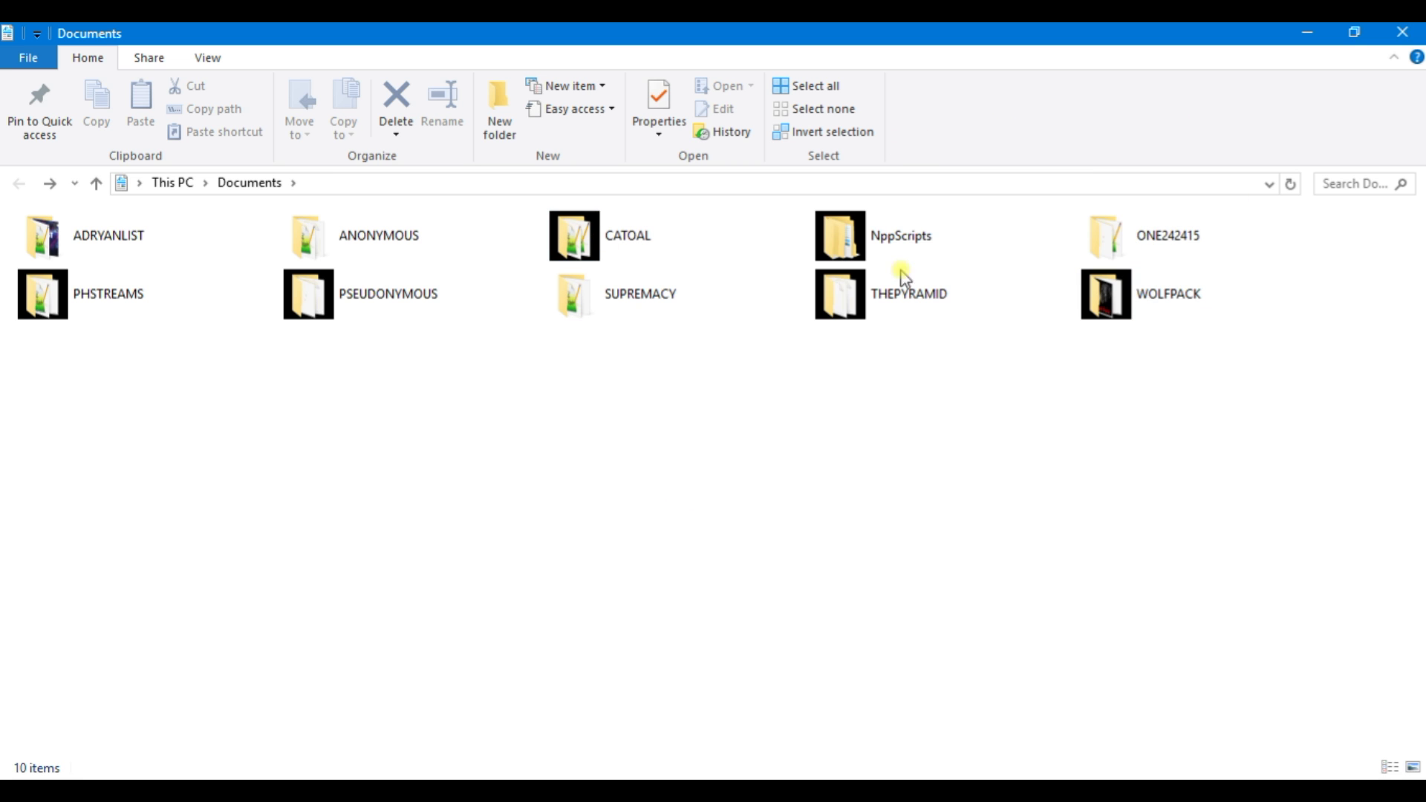
pyautogui.doubleClick(637, 292)
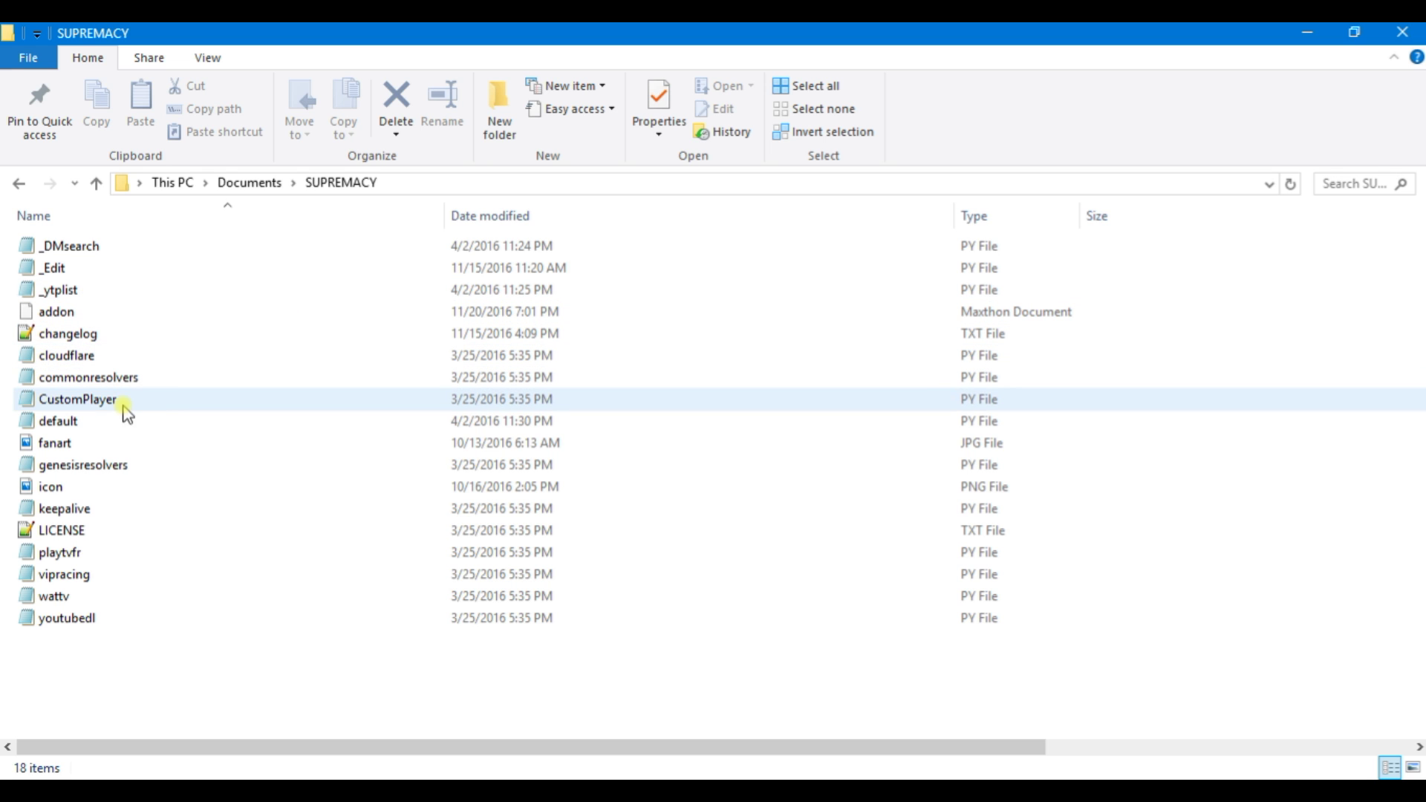
# Open SUPREMACY's default.py in Notepad++, examine its SKindex, getSources and addSource functions for source links, and close the editor.
pyautogui.rightClick(63, 428)
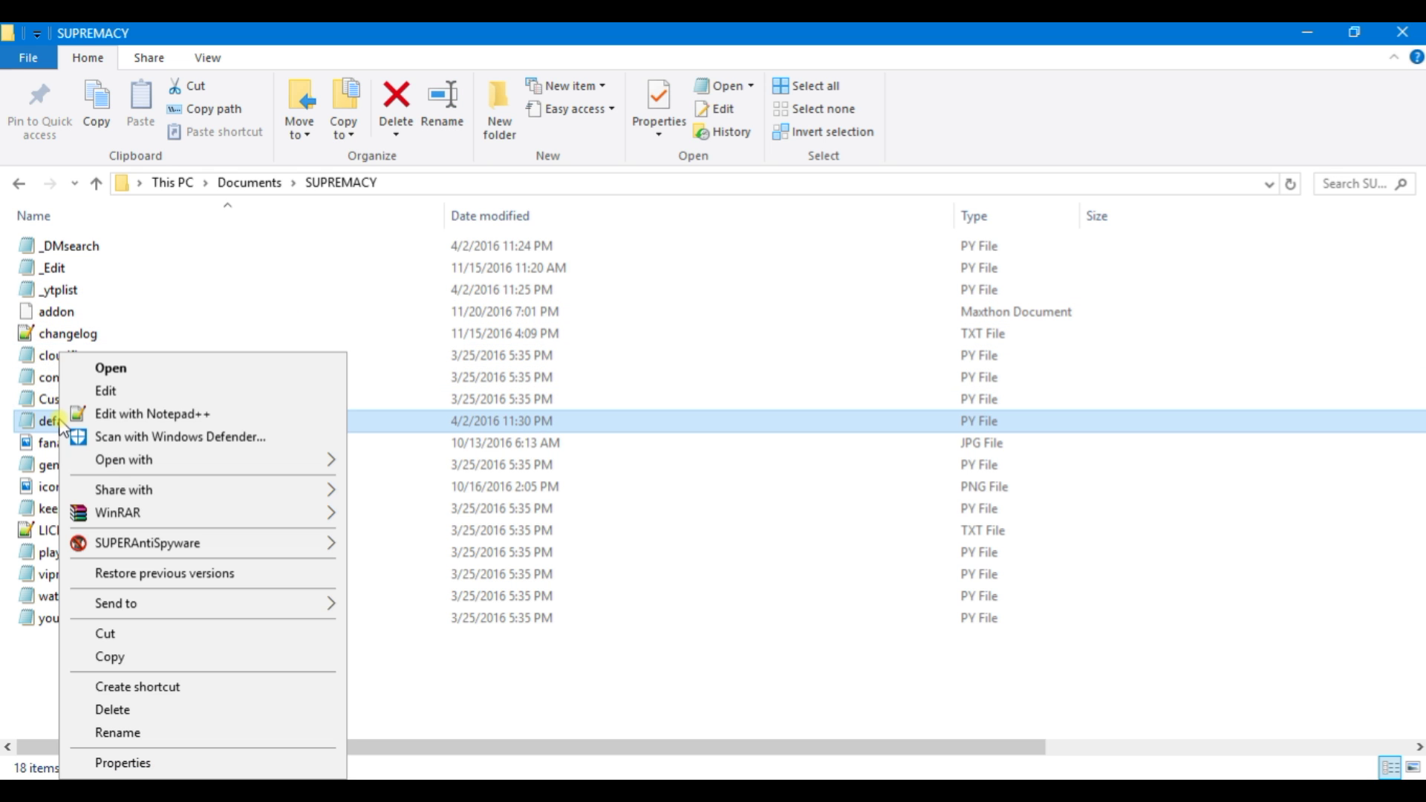
pyautogui.click(148, 414)
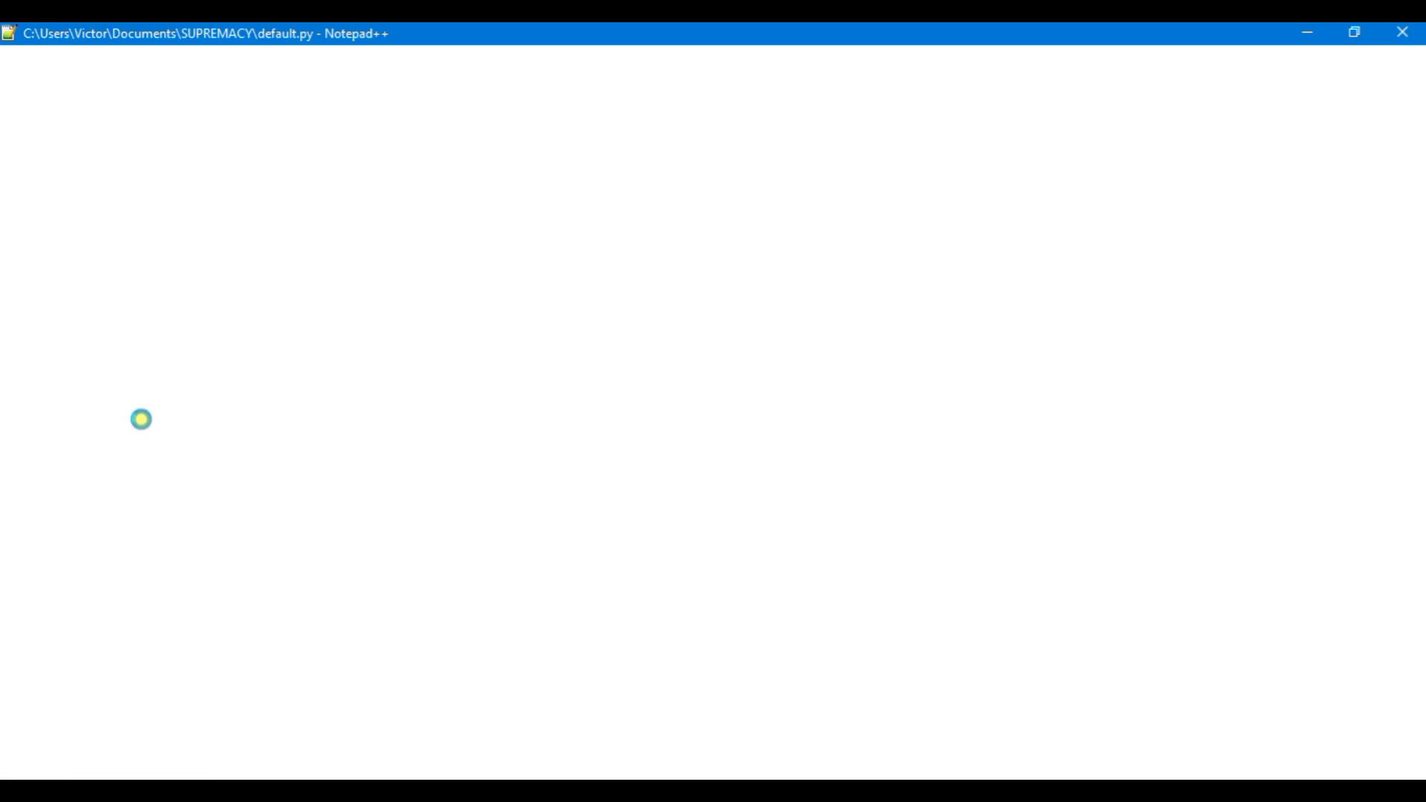
pyautogui.scroll(-9, 404, 347)
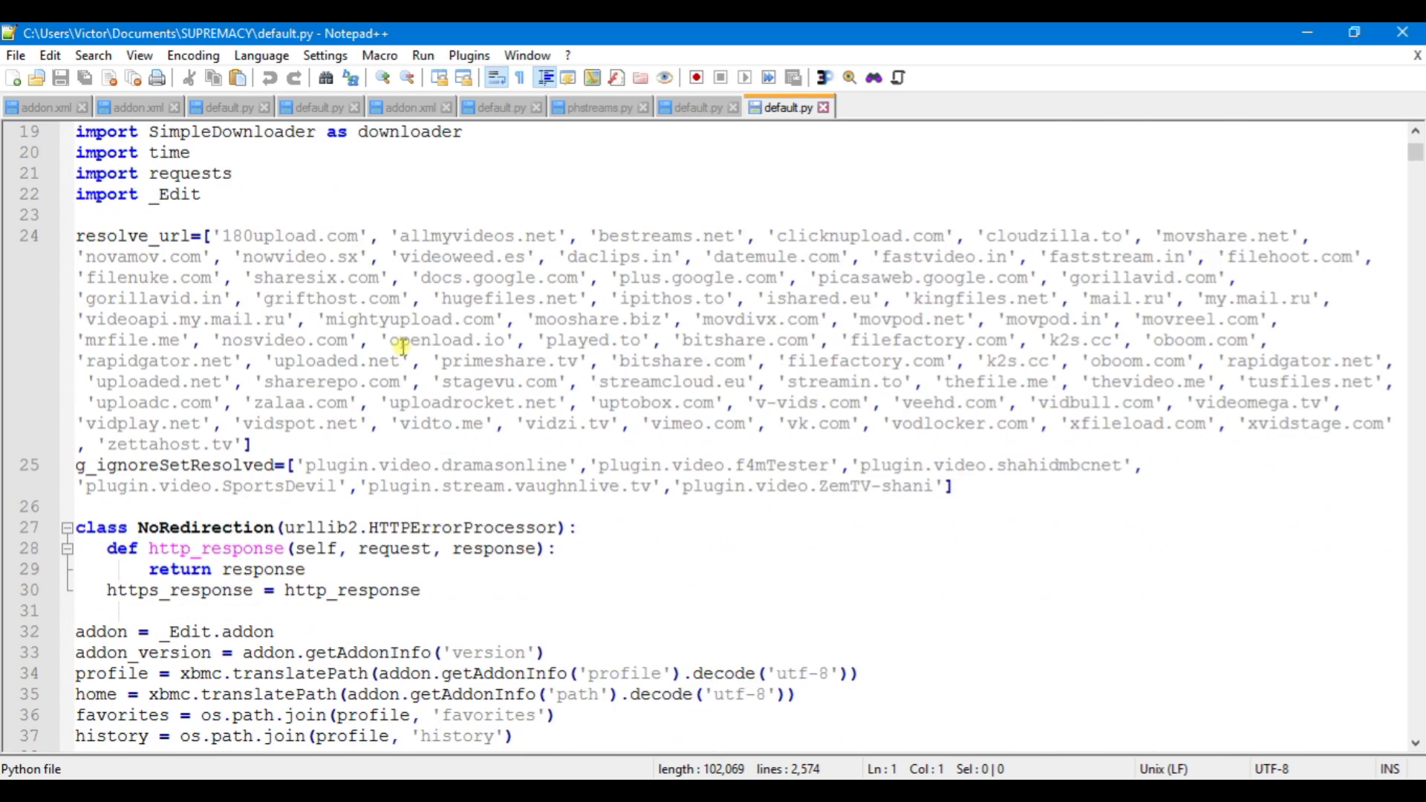
pyautogui.scroll(-6, 404, 347)
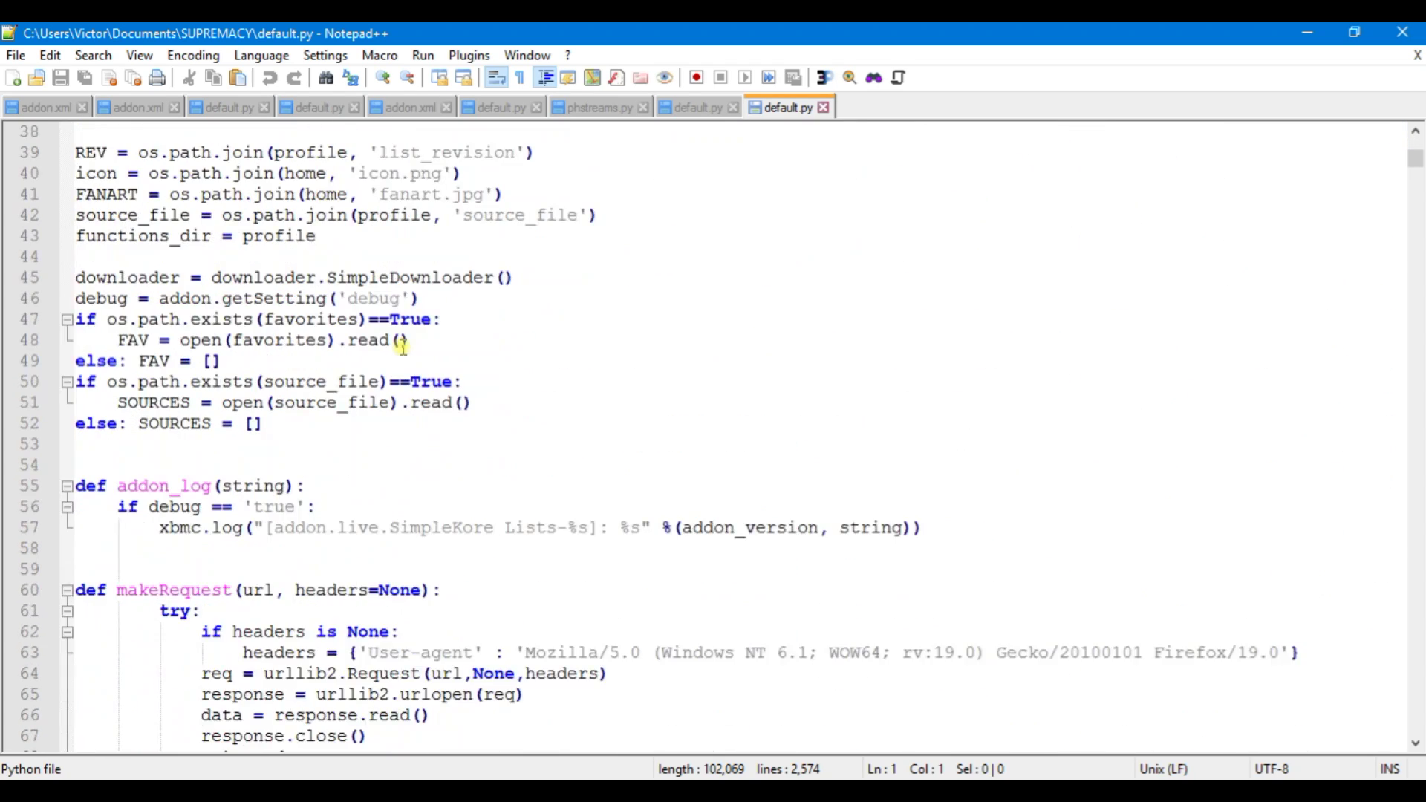
pyautogui.scroll(-7, 404, 347)
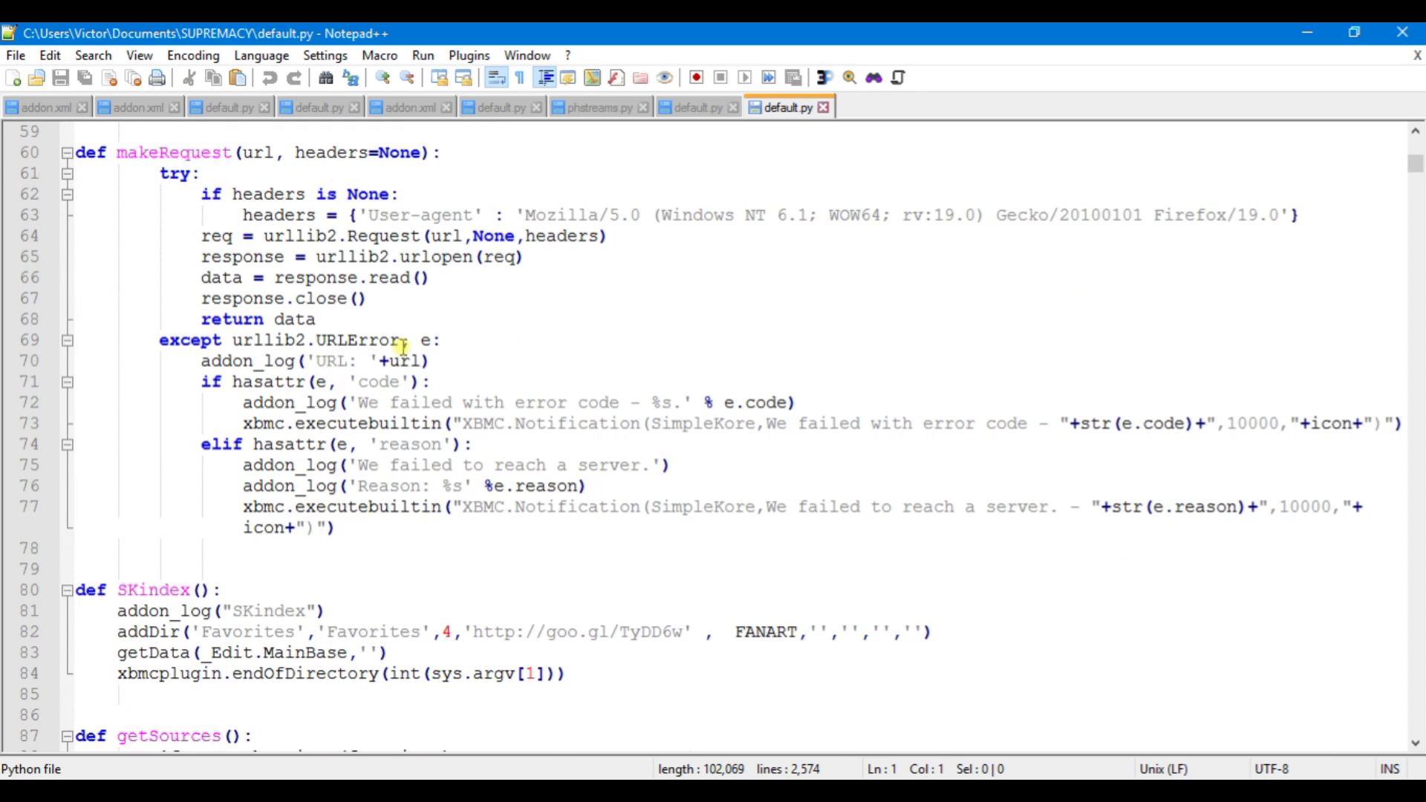
pyautogui.scroll(-6, 404, 347)
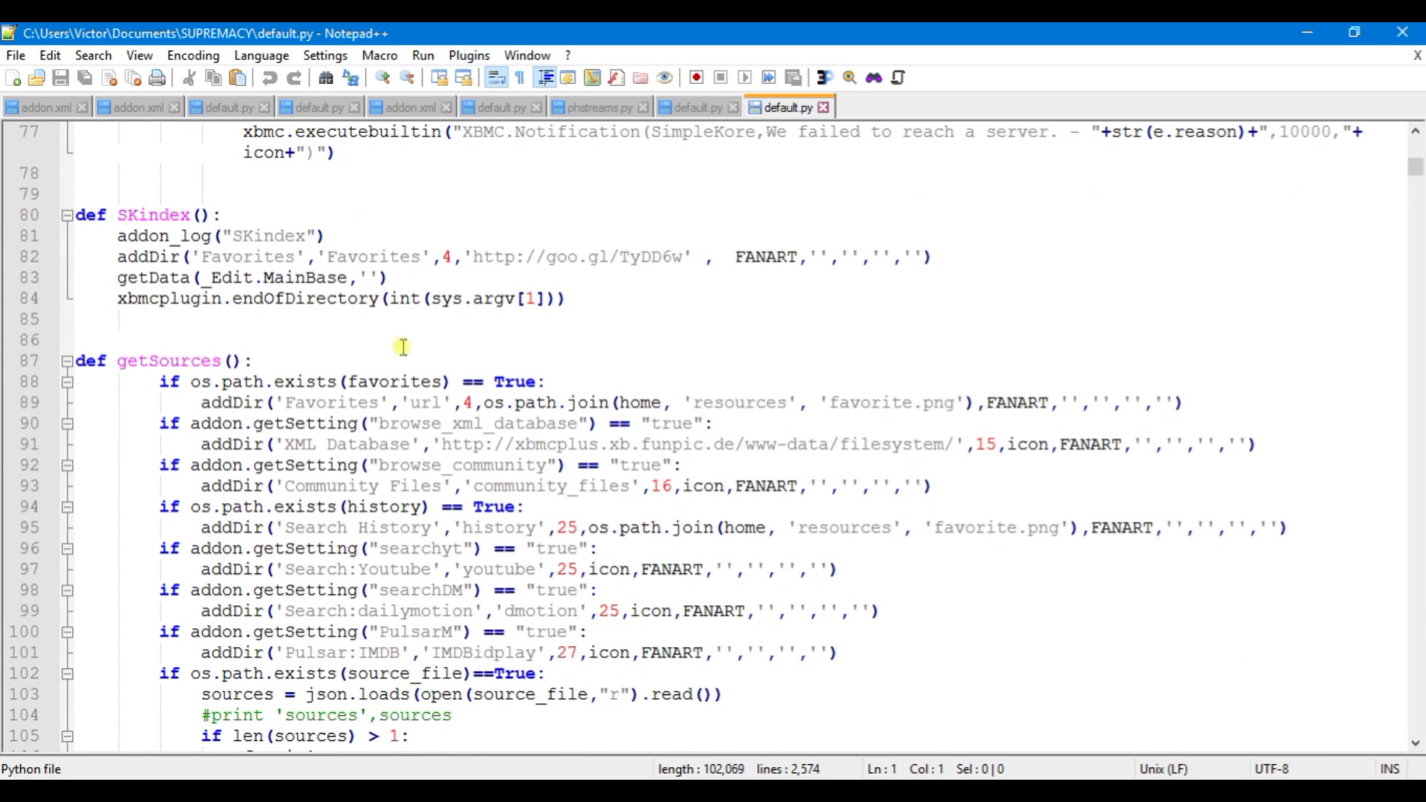
pyautogui.scroll(-1, 404, 347)
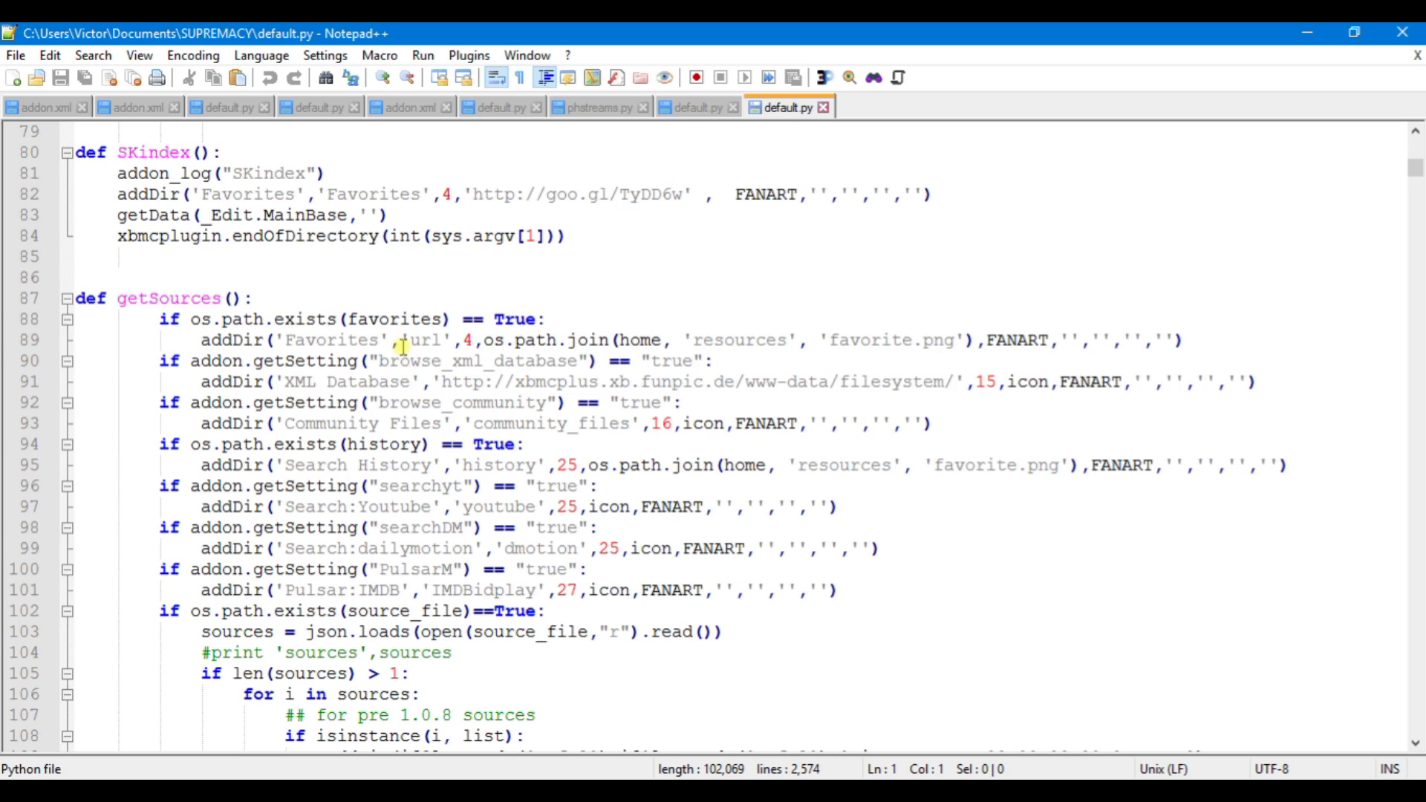
pyautogui.scroll(-3, 405, 347)
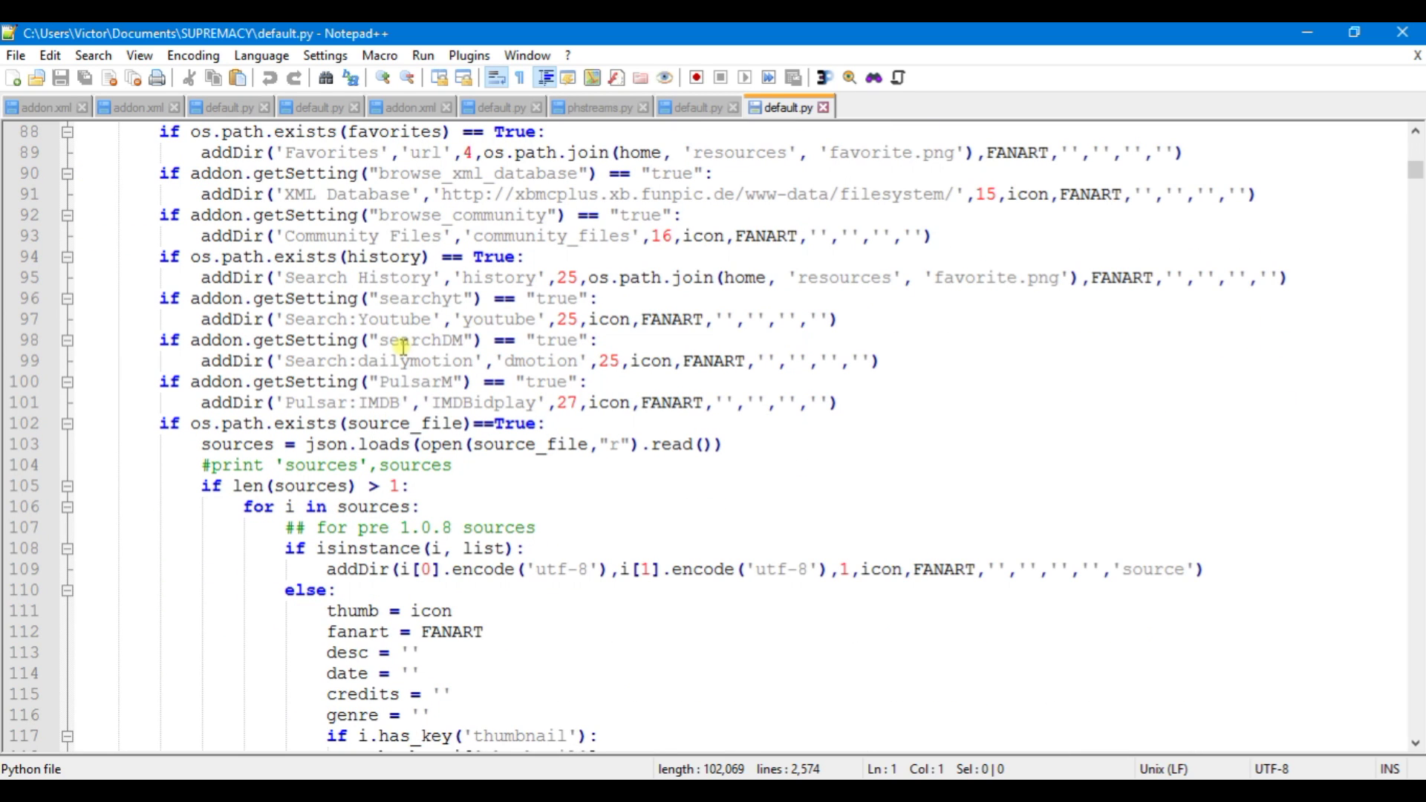
pyautogui.scroll(-14, 404, 347)
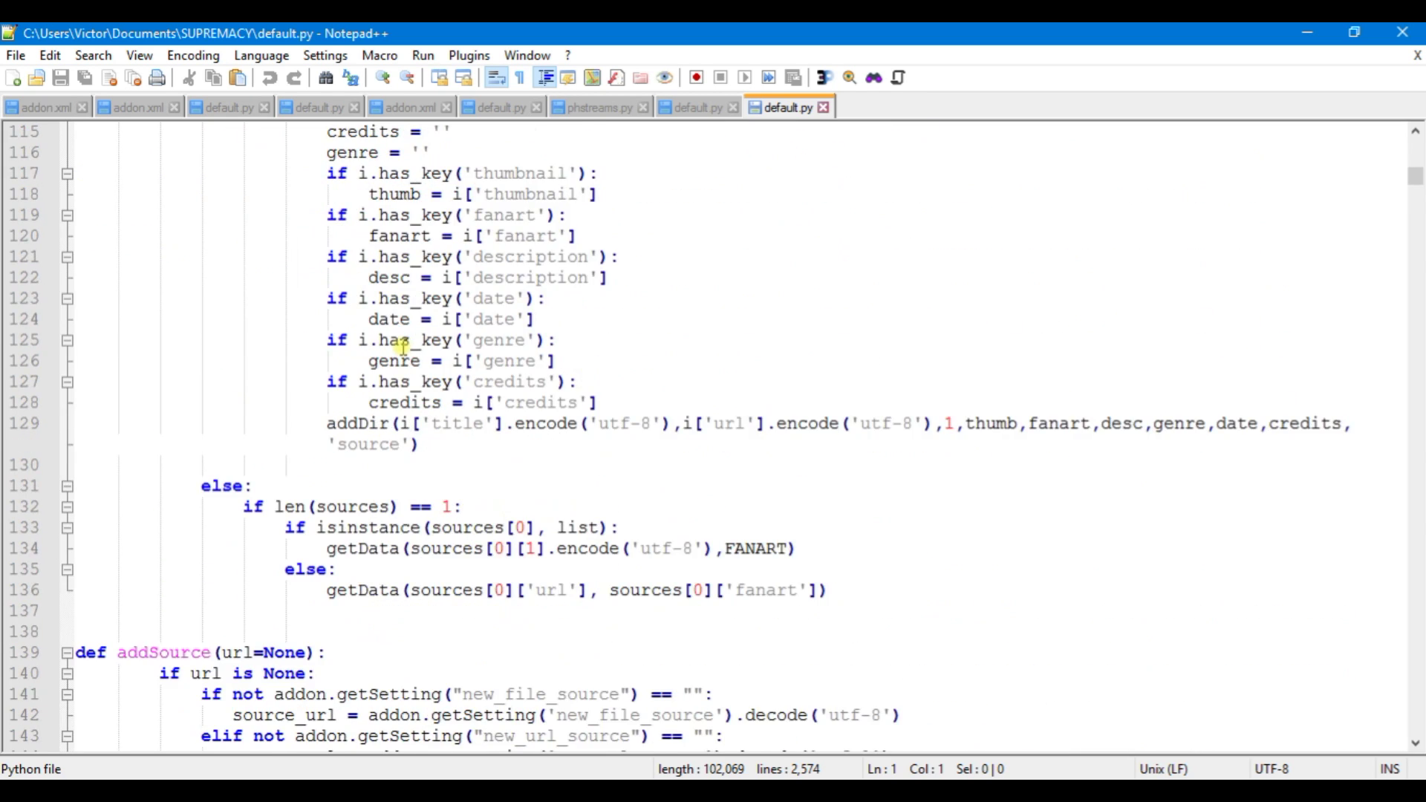
pyautogui.scroll(-11, 404, 347)
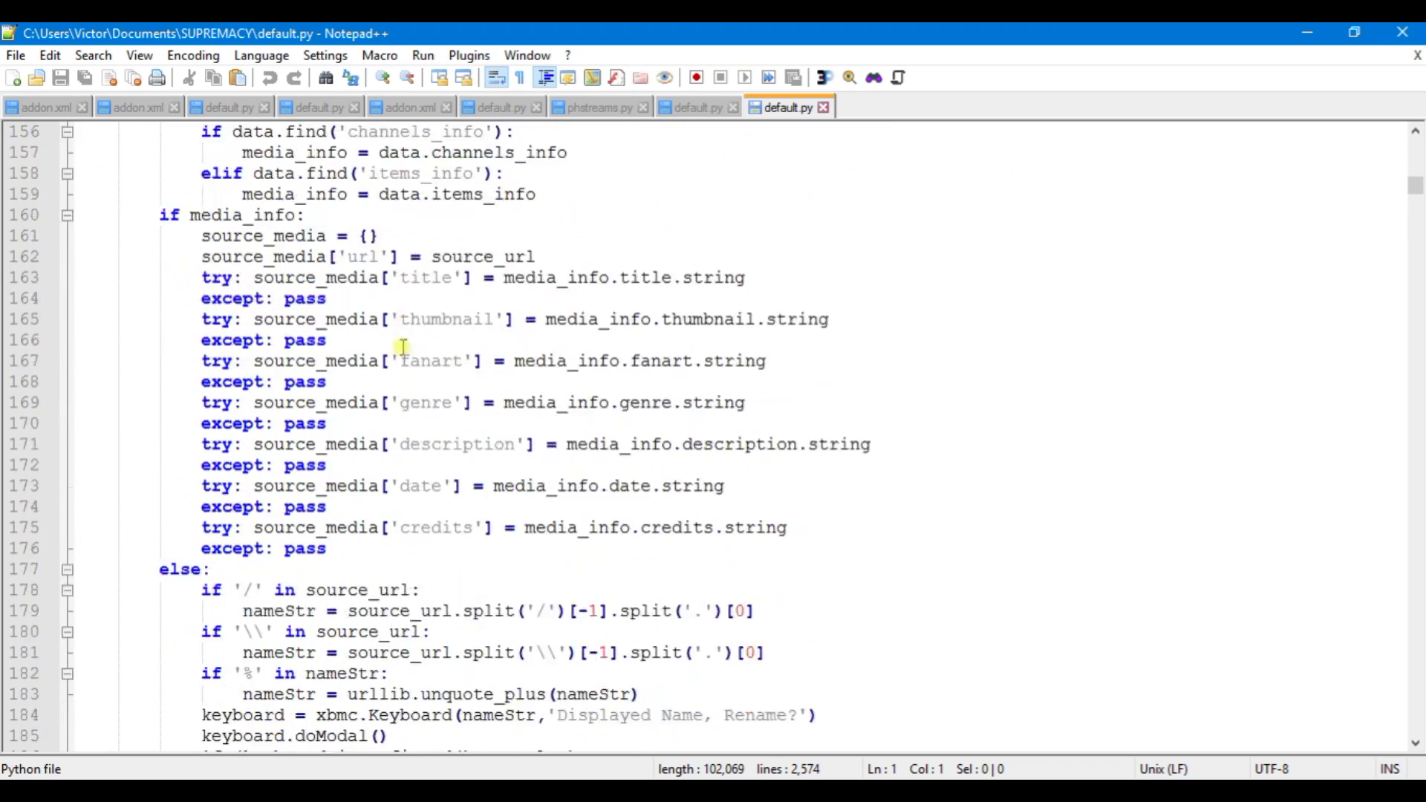
pyautogui.click(1409, 32)
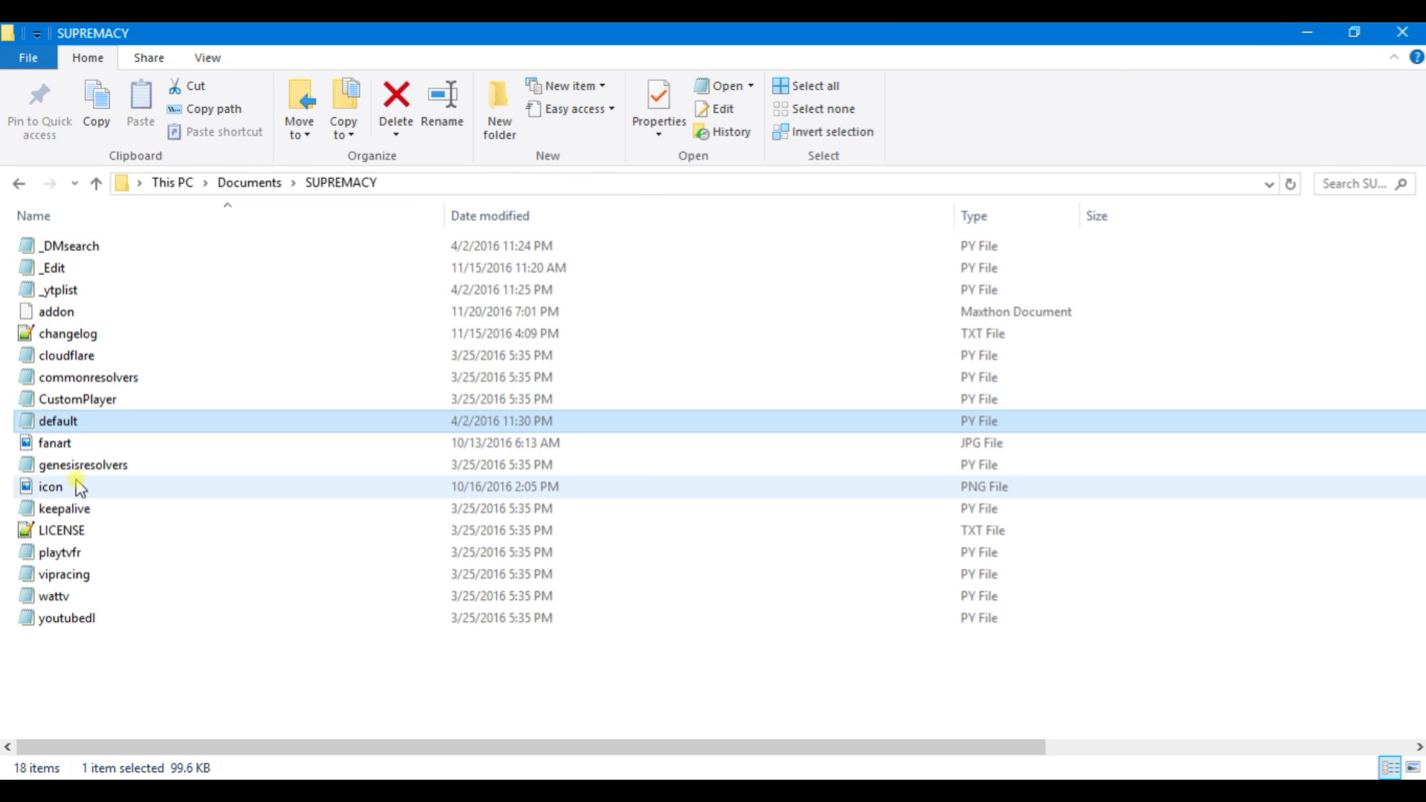
pyautogui.moveTo(81, 488)
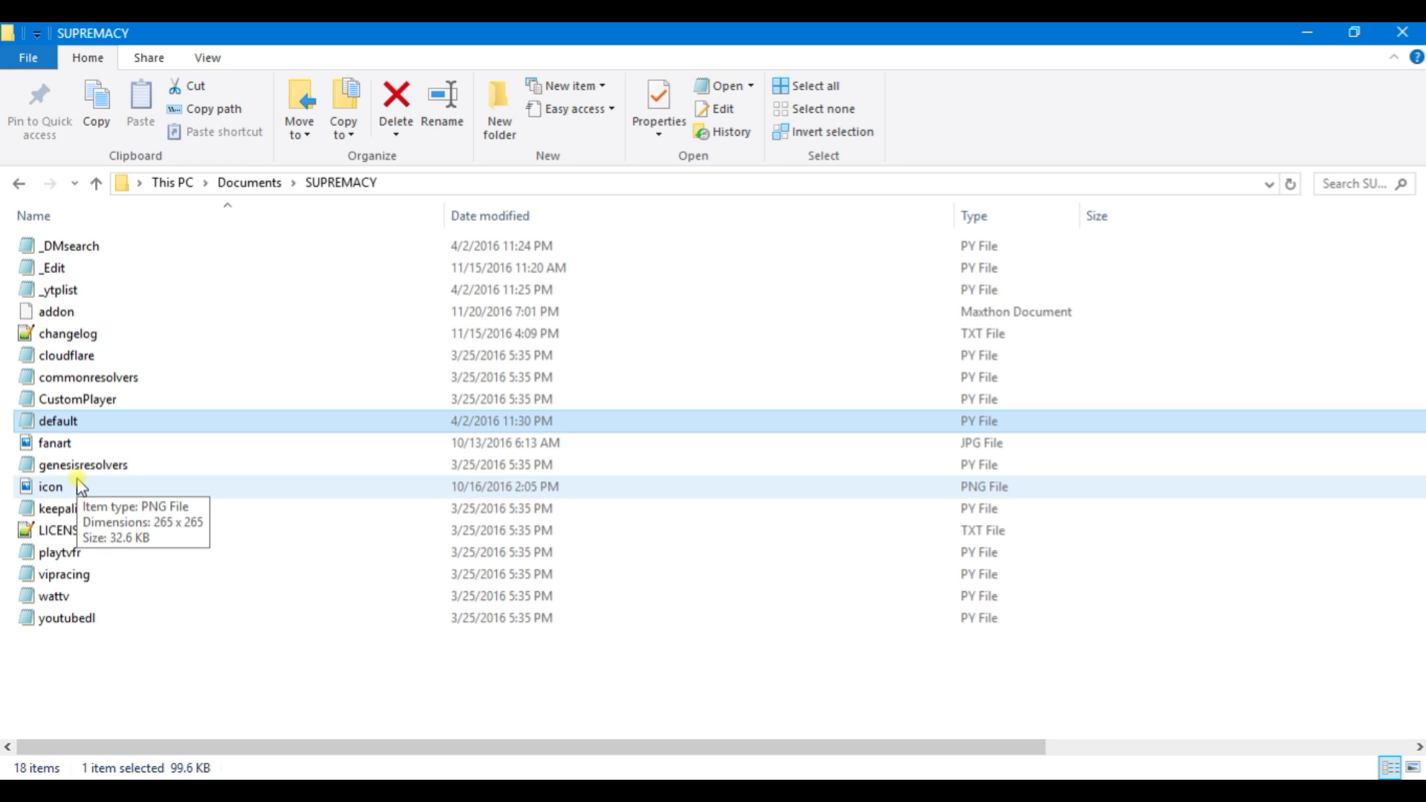
pyautogui.click(65, 422)
pyautogui.click(151, 694)
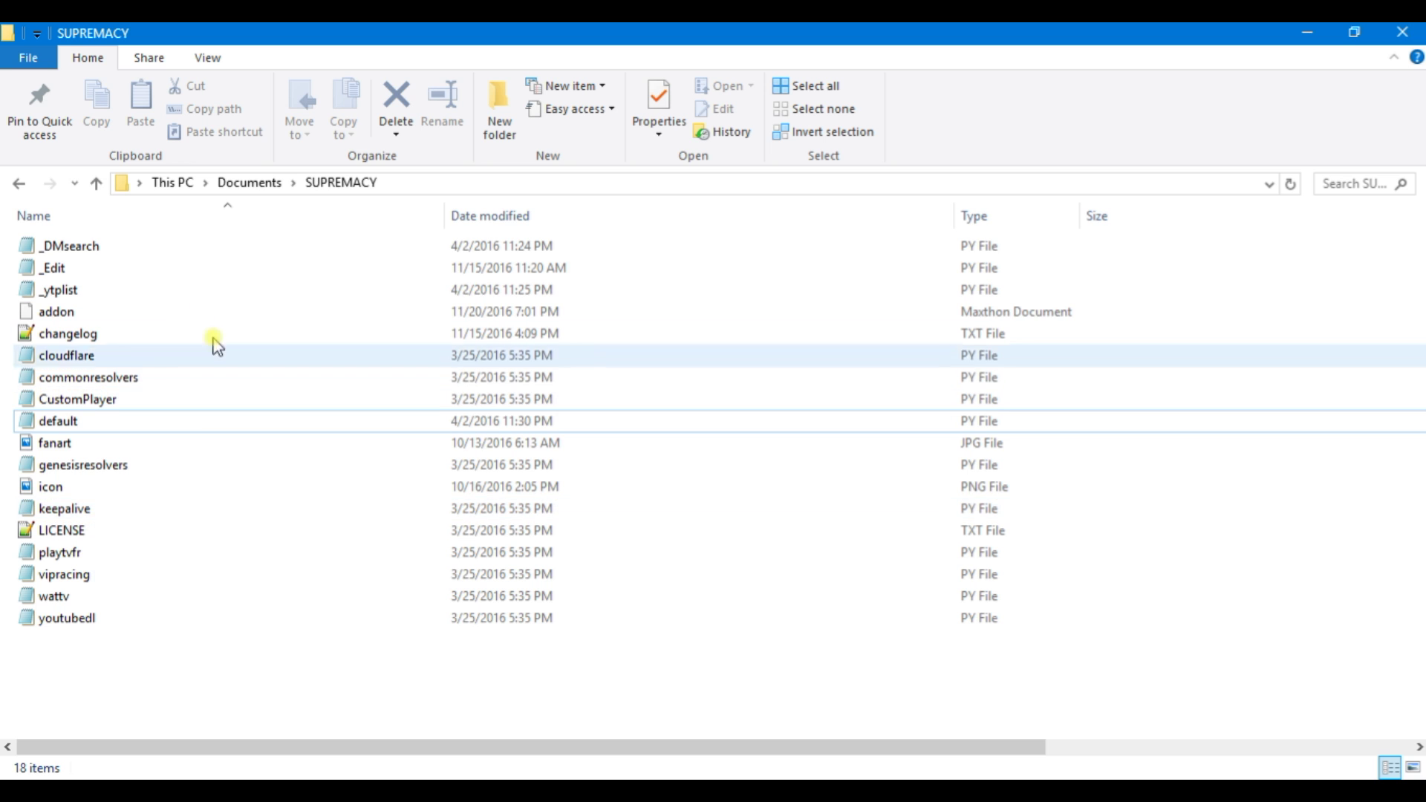
# Open SUPREMACY's _Edit.py in Notepad++ and examine the MainBase entry.
pyautogui.rightClick(61, 269)
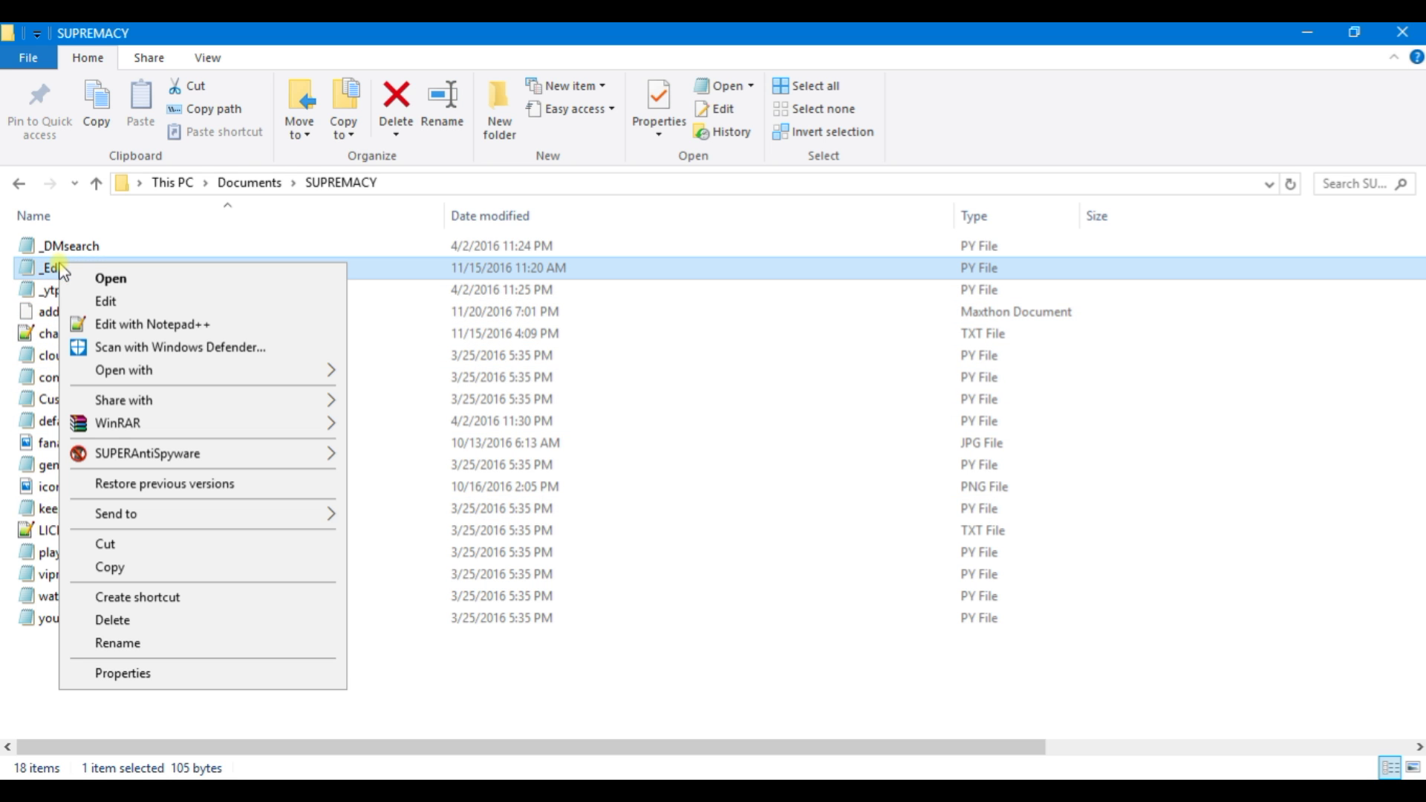
pyautogui.click(150, 327)
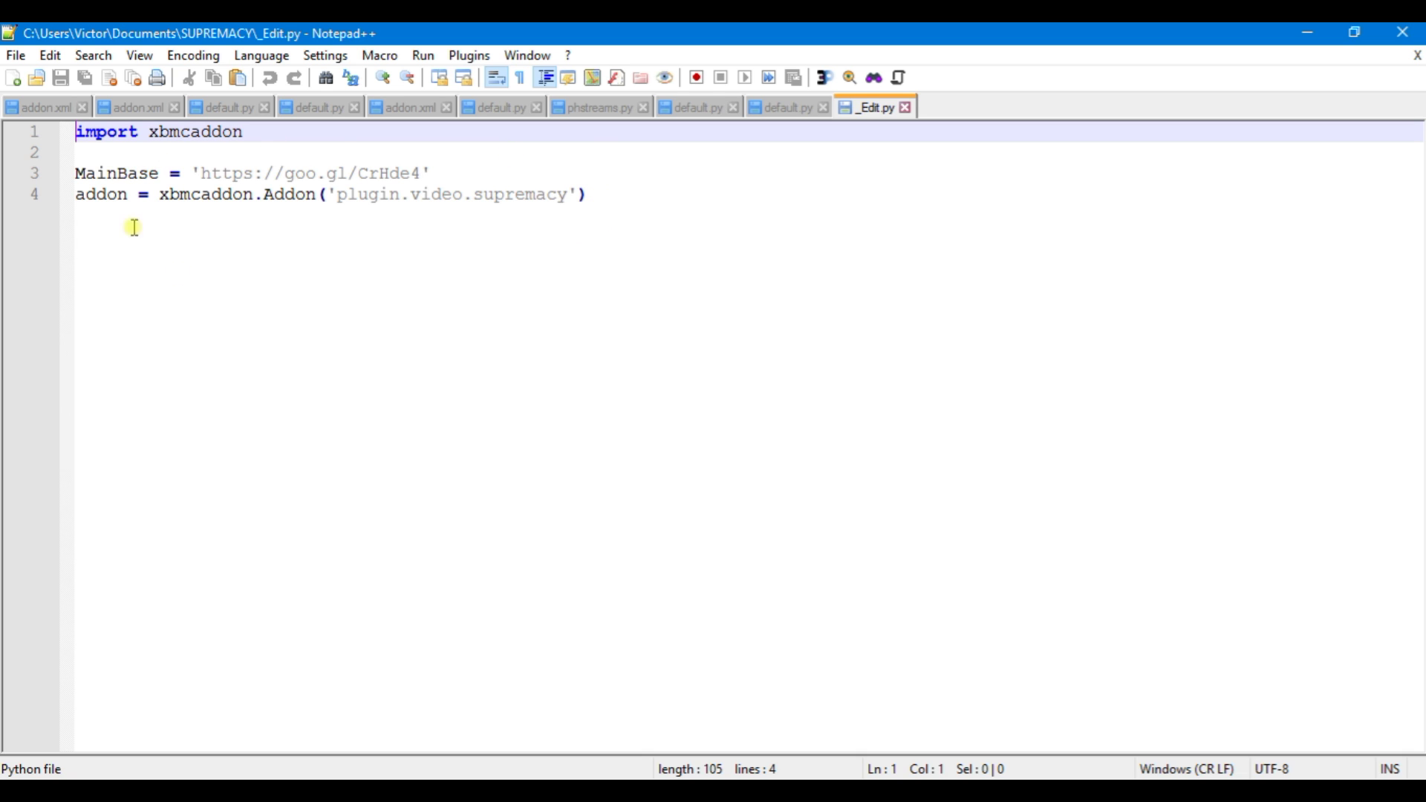
pyautogui.moveTo(78, 174); pyautogui.dragTo(160, 173)
pyautogui.hotkey('ctrl', 'End')
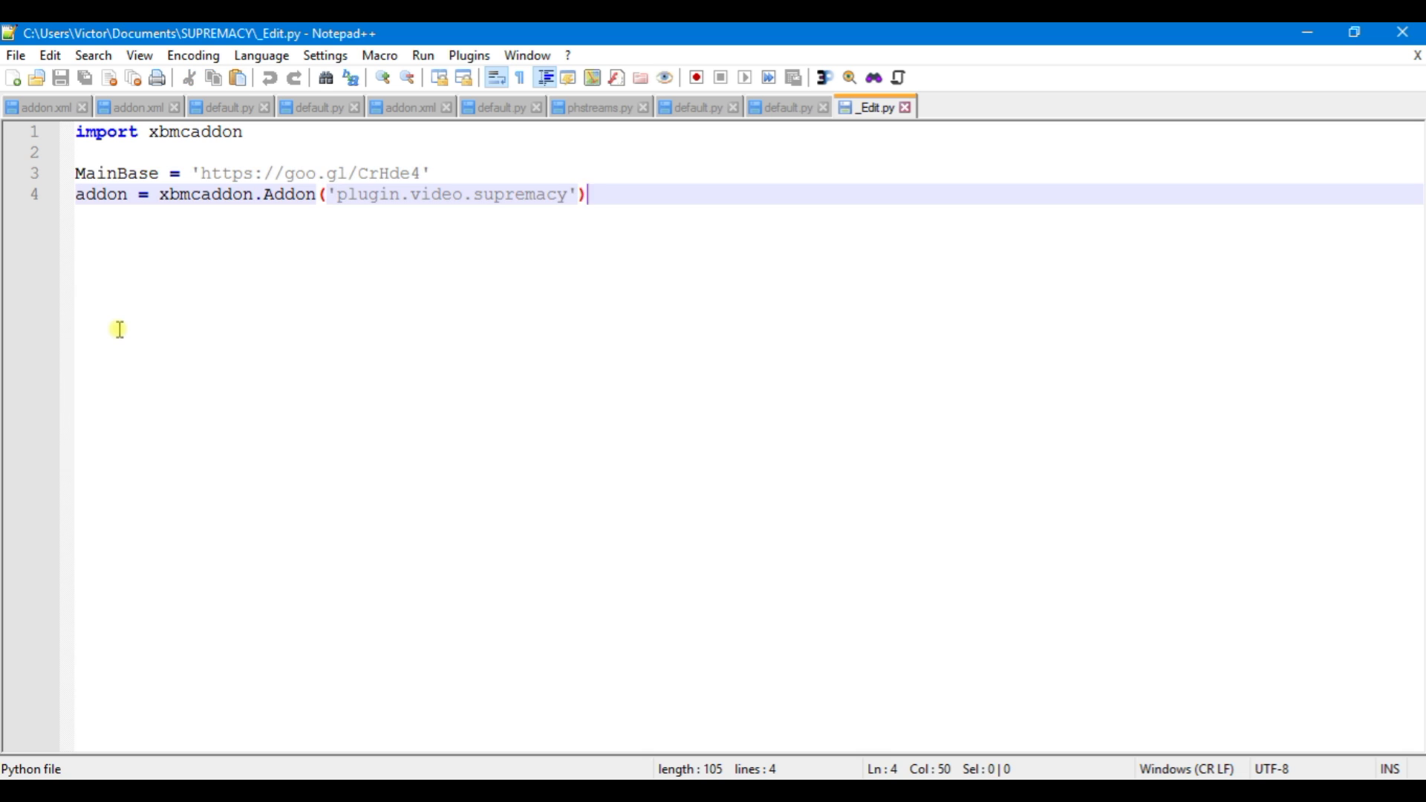
pyautogui.moveTo(208, 174); pyautogui.dragTo(427, 166)
pyautogui.rightClick(394, 169)
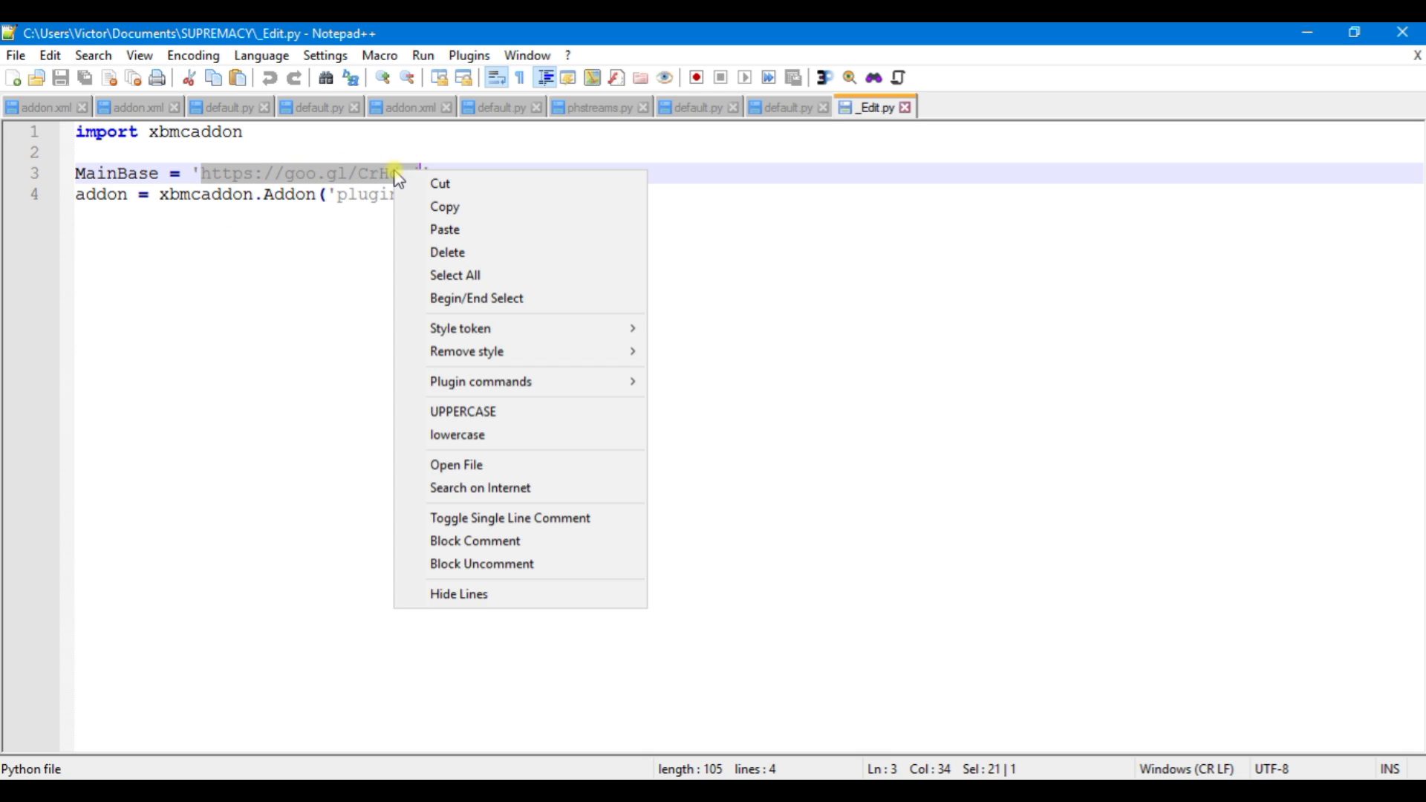
pyautogui.click(444, 206)
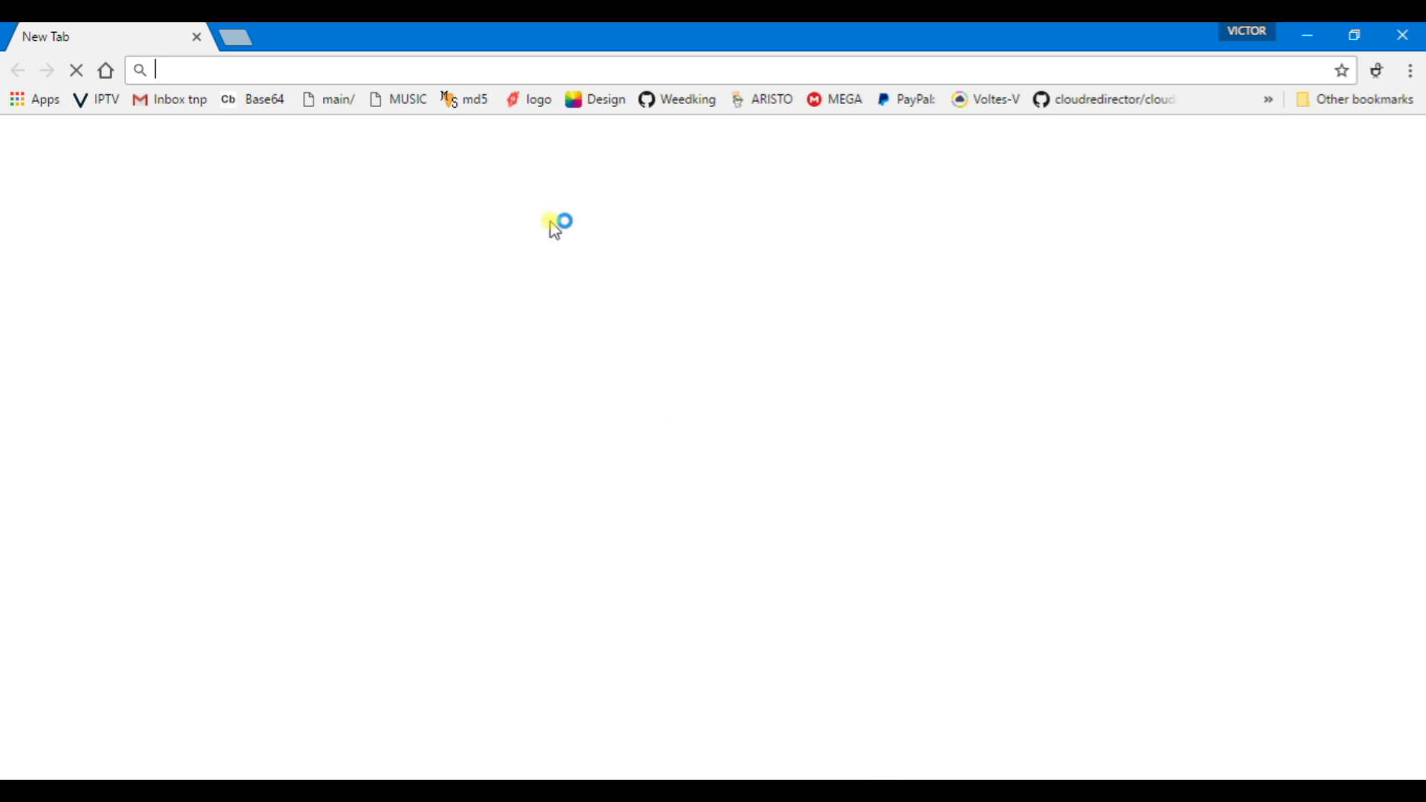
pyautogui.rightClick(520, 73)
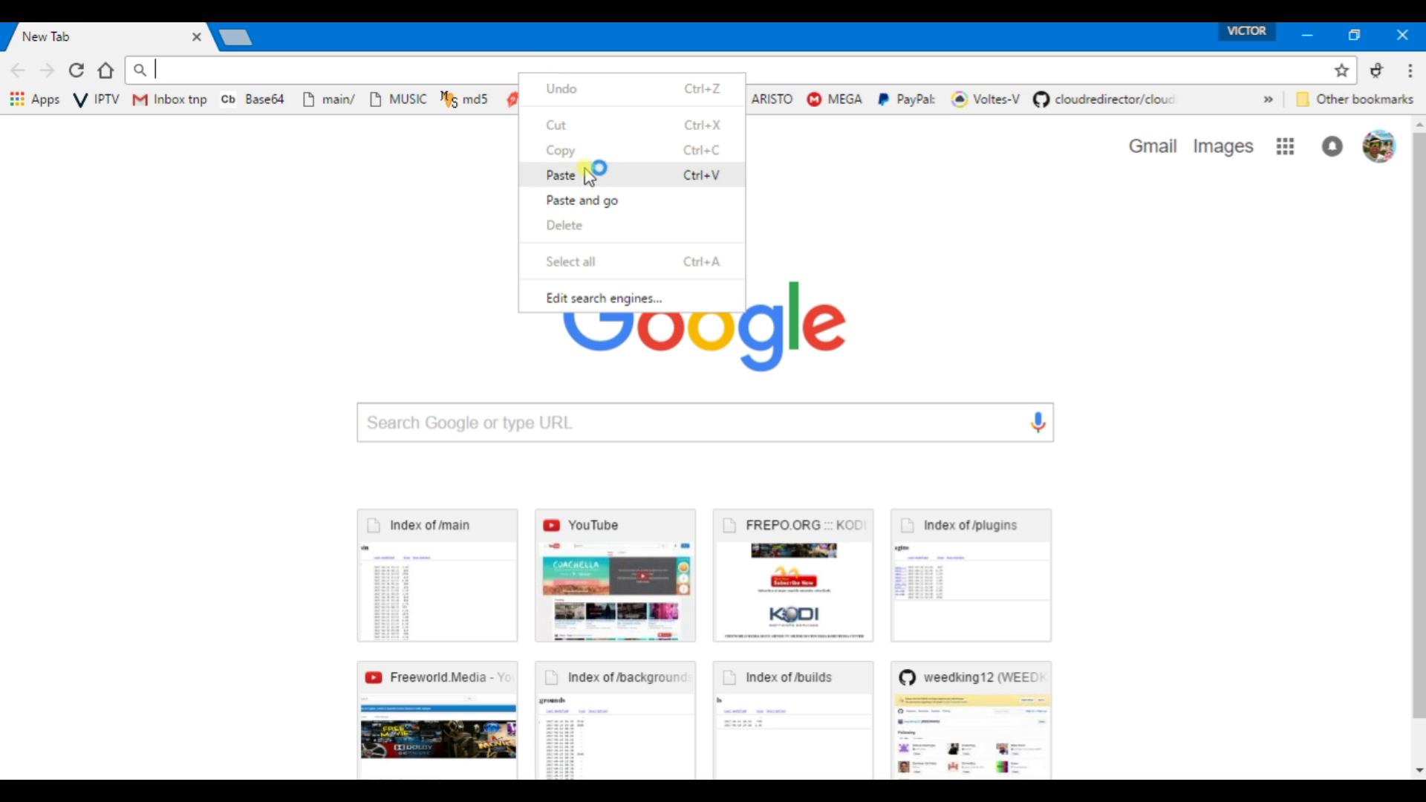
pyautogui.click(594, 200)
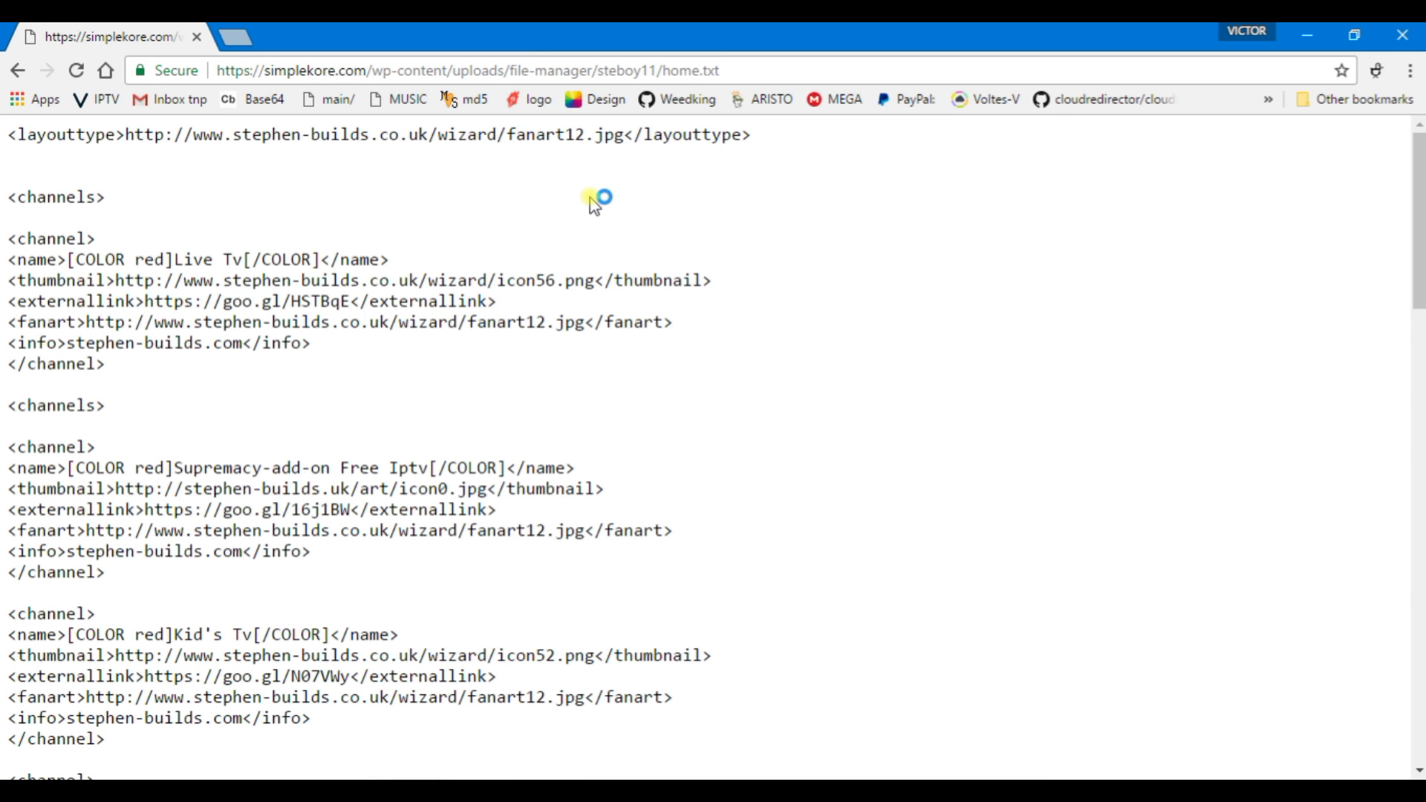
pyautogui.scroll(-2, 594, 204)
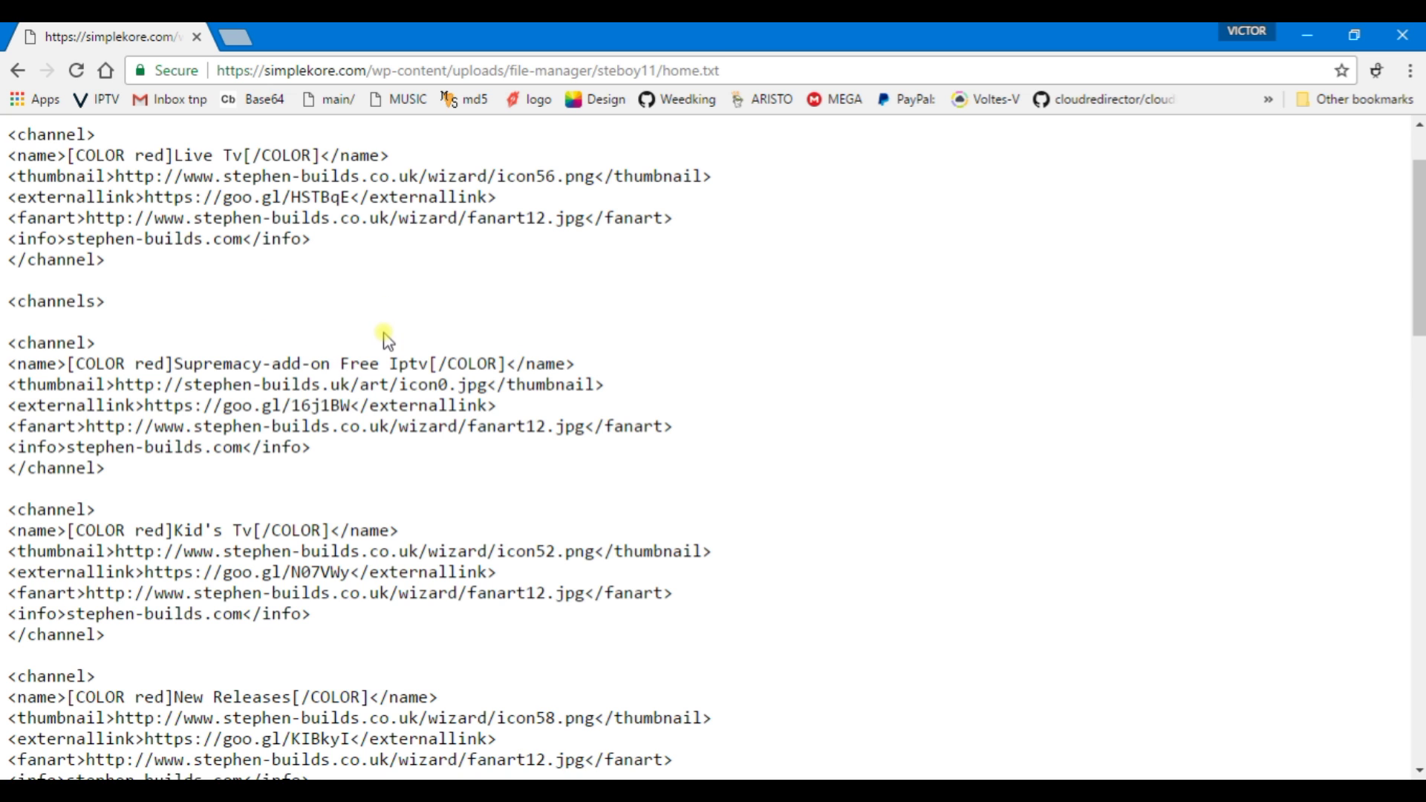
pyautogui.scroll(-4, 386, 340)
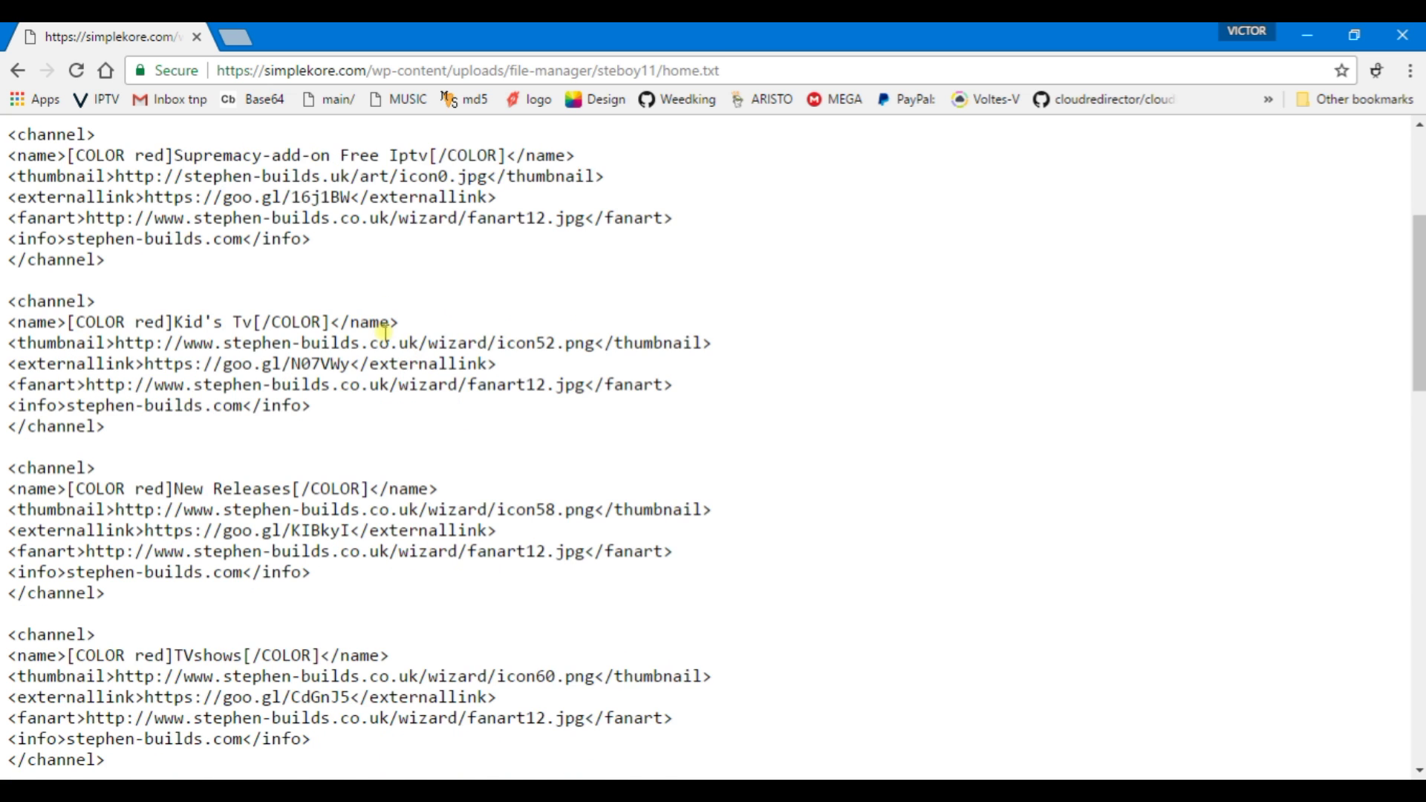
pyautogui.scroll(-2, 384, 332)
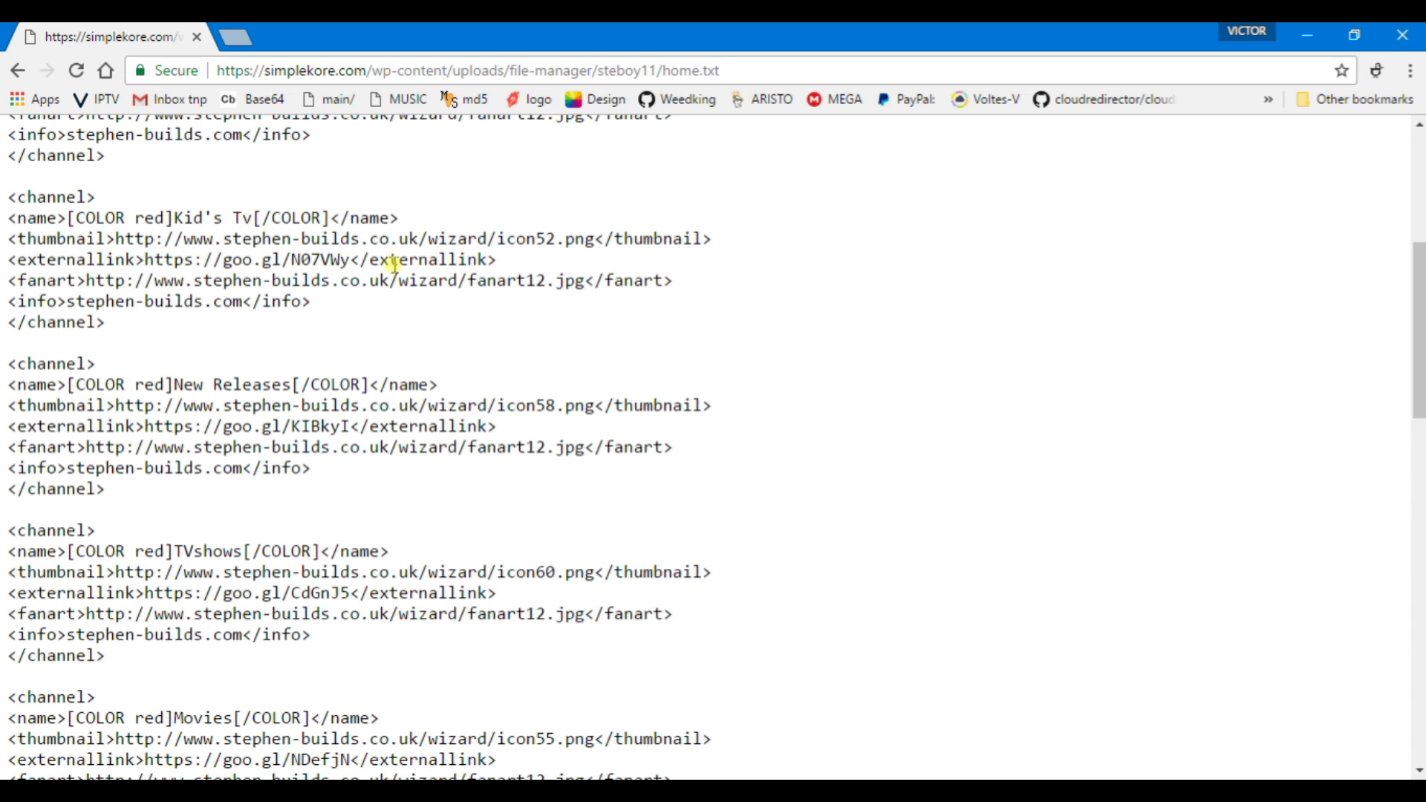
pyautogui.moveTo(349, 258); pyautogui.dragTo(166, 259)
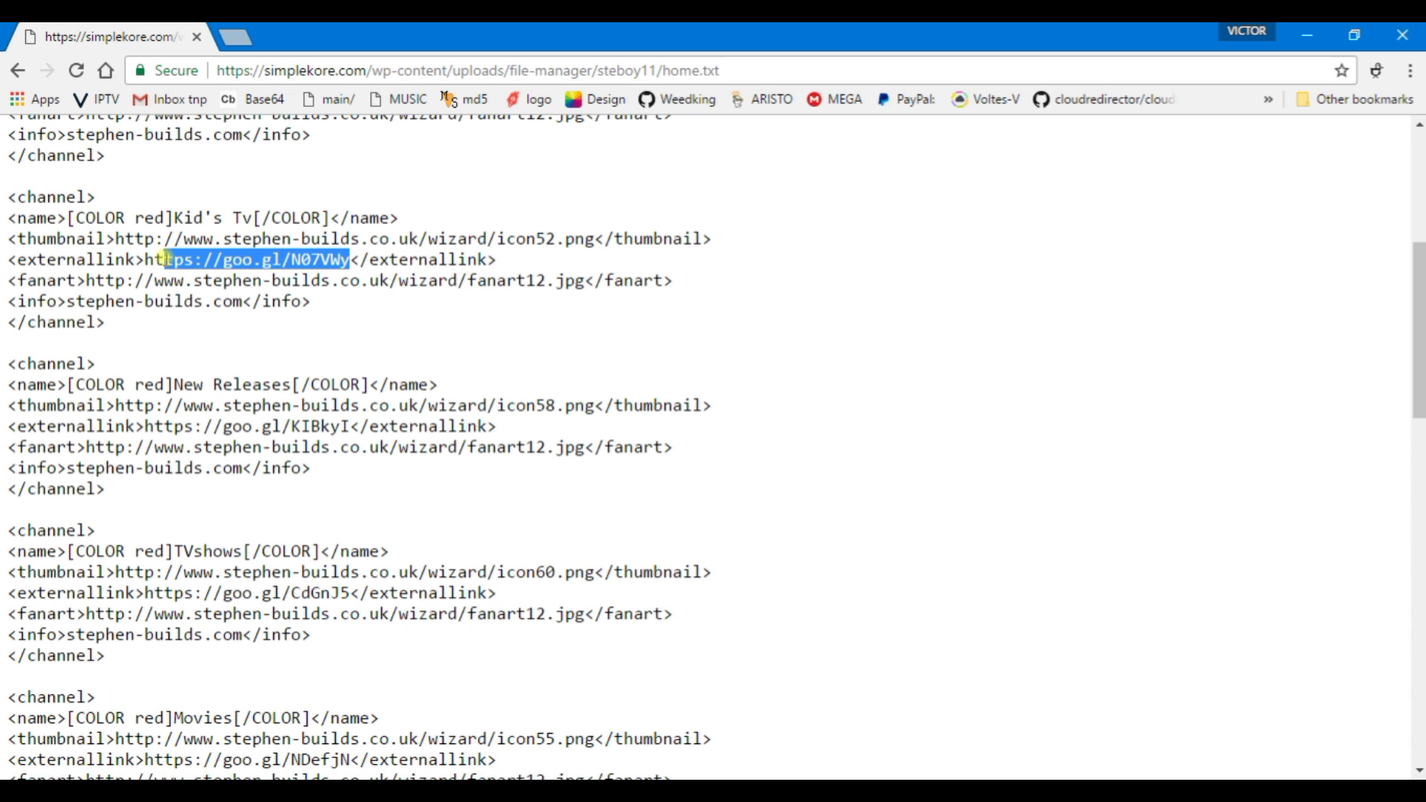
pyautogui.rightClick(159, 259)
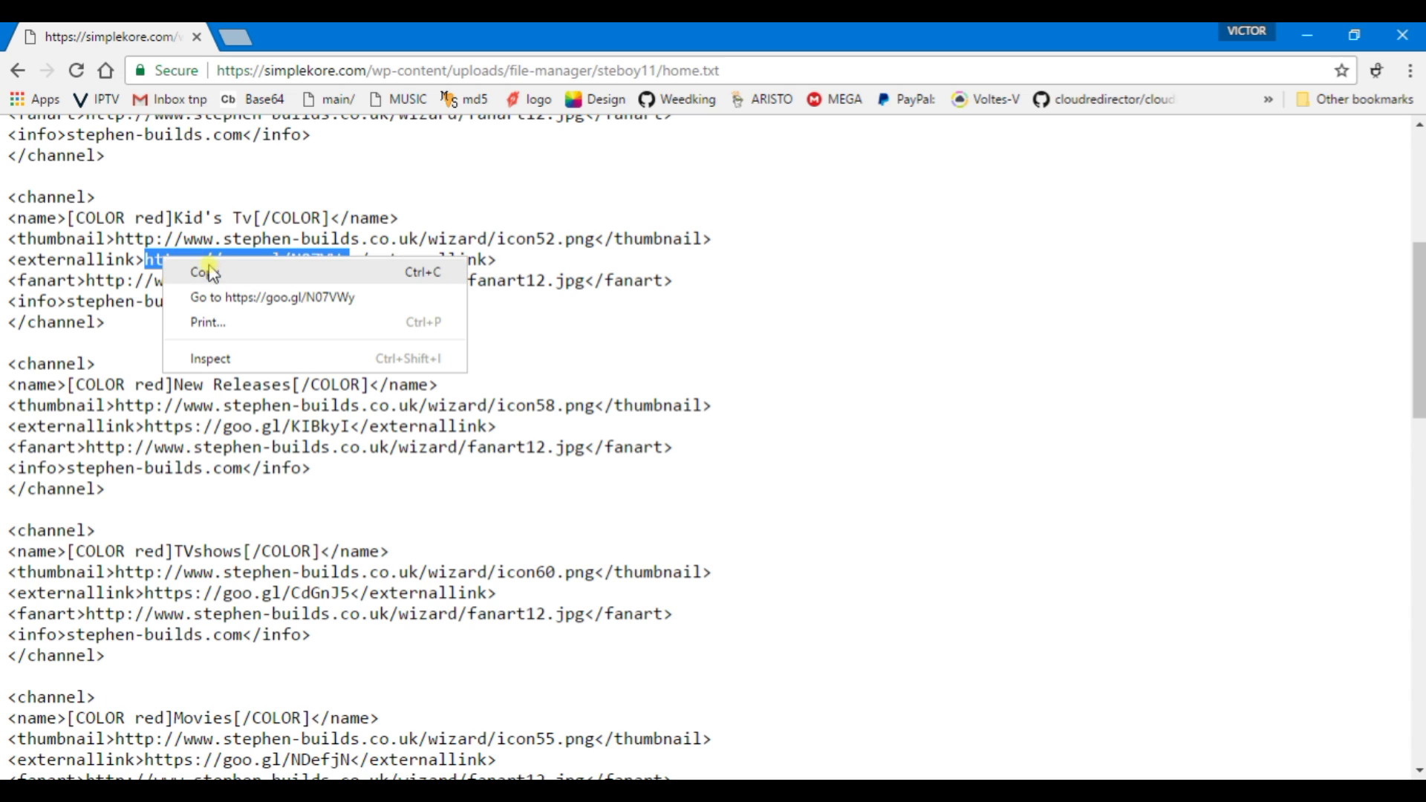
pyautogui.click(222, 297)
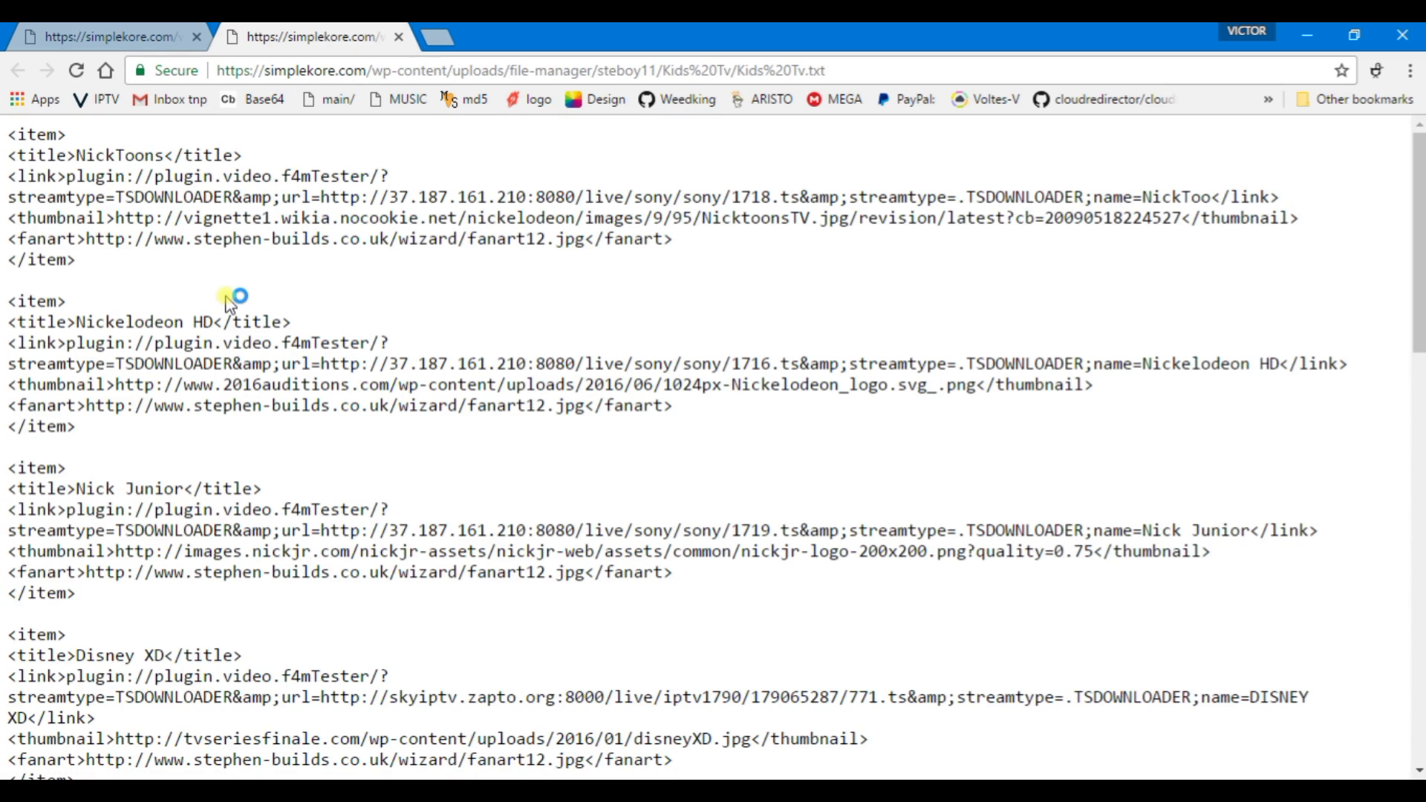
pyautogui.scroll(-15, 236, 194)
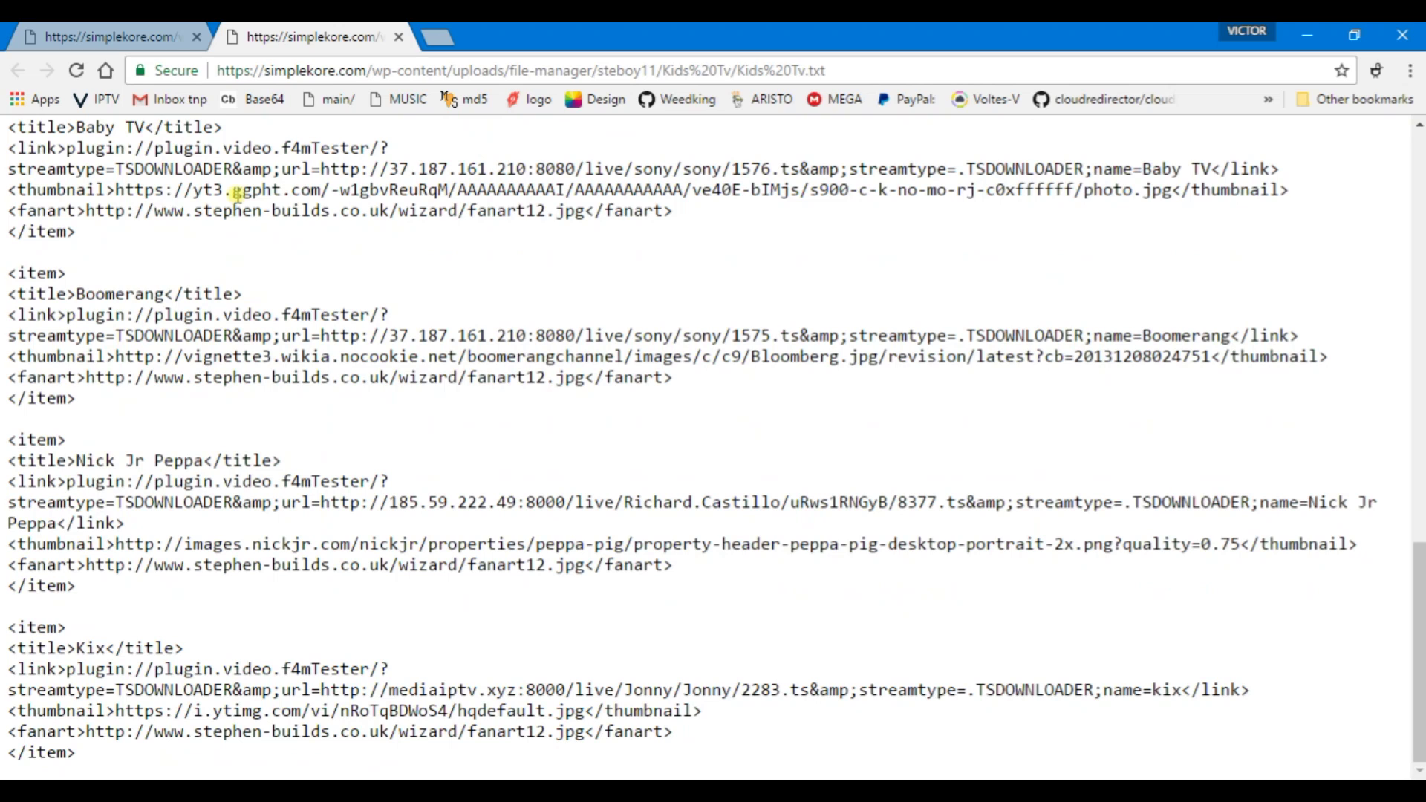
# Close the browser and Notepad++, and return to the Documents folder.
pyautogui.click(1402, 35)
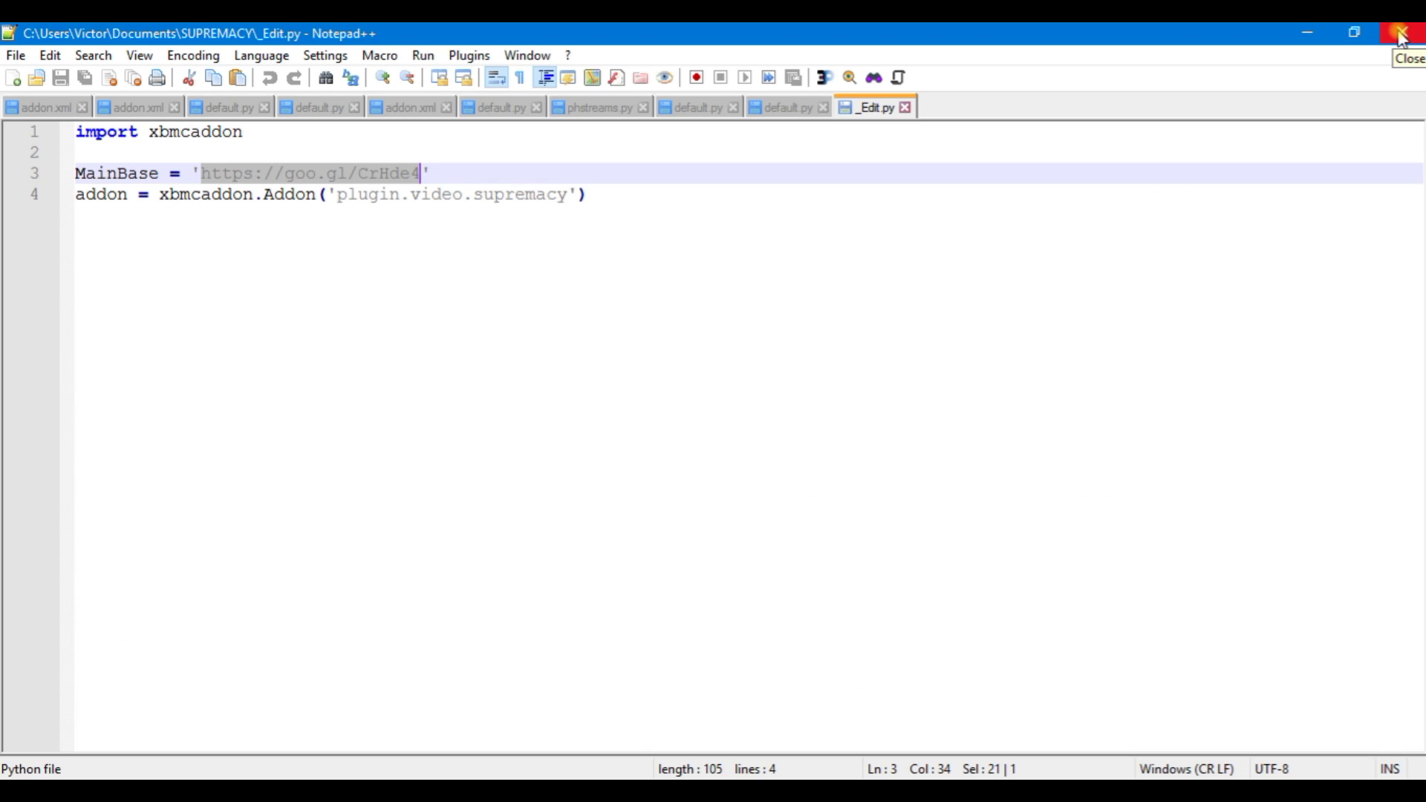
pyautogui.click(1403, 35)
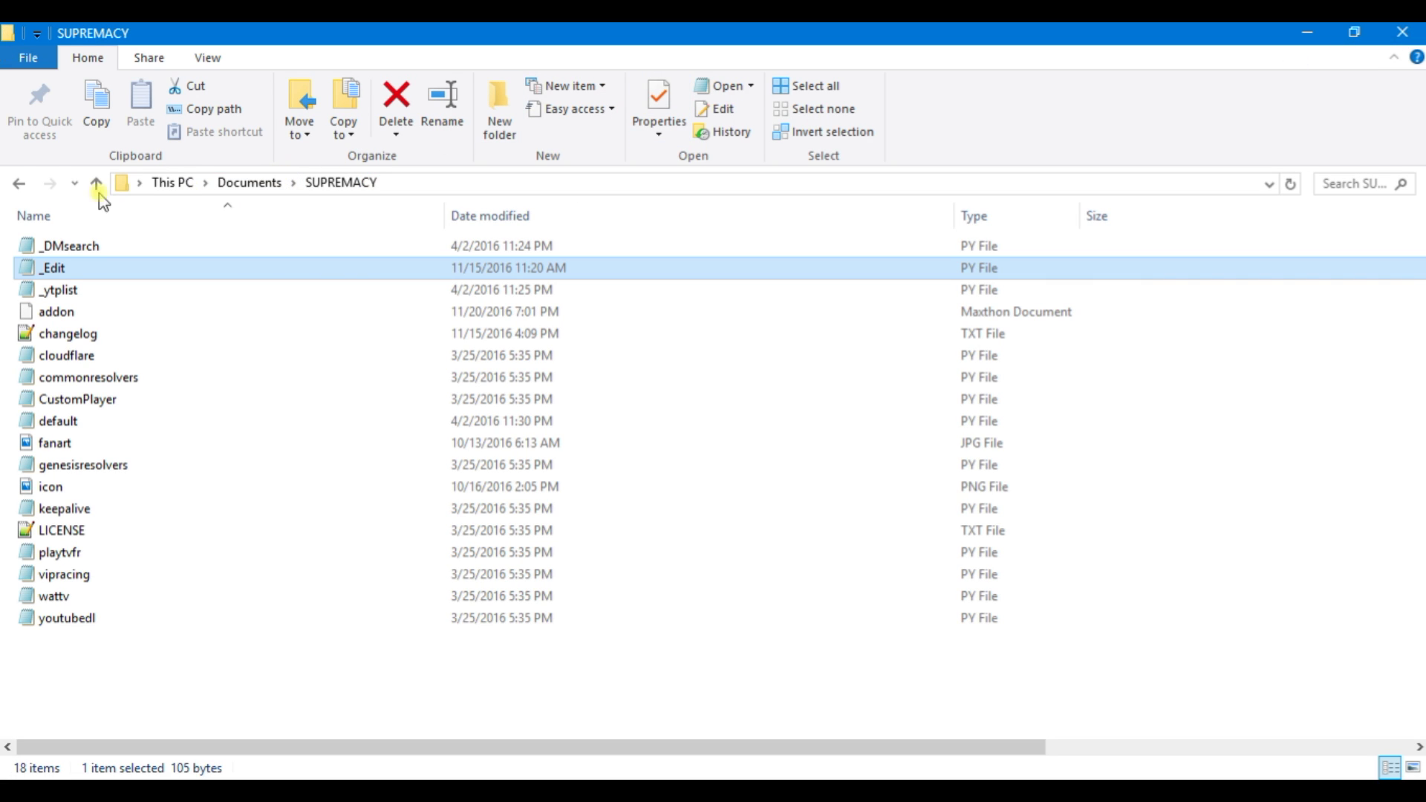
pyautogui.click(18, 184)
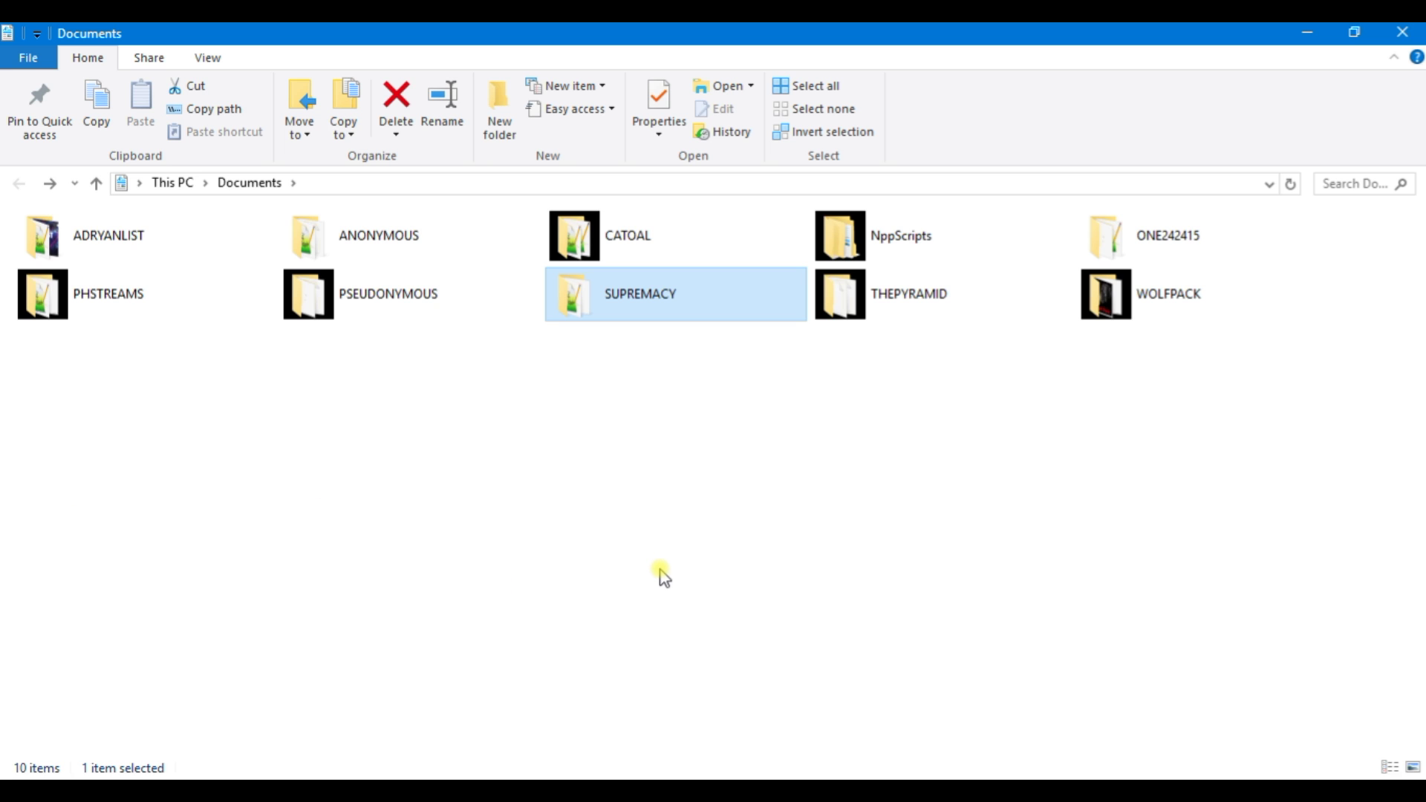
# Open default.py from the THEPYRAMID folder in Notepad++.
pyautogui.doubleClick(906, 315)
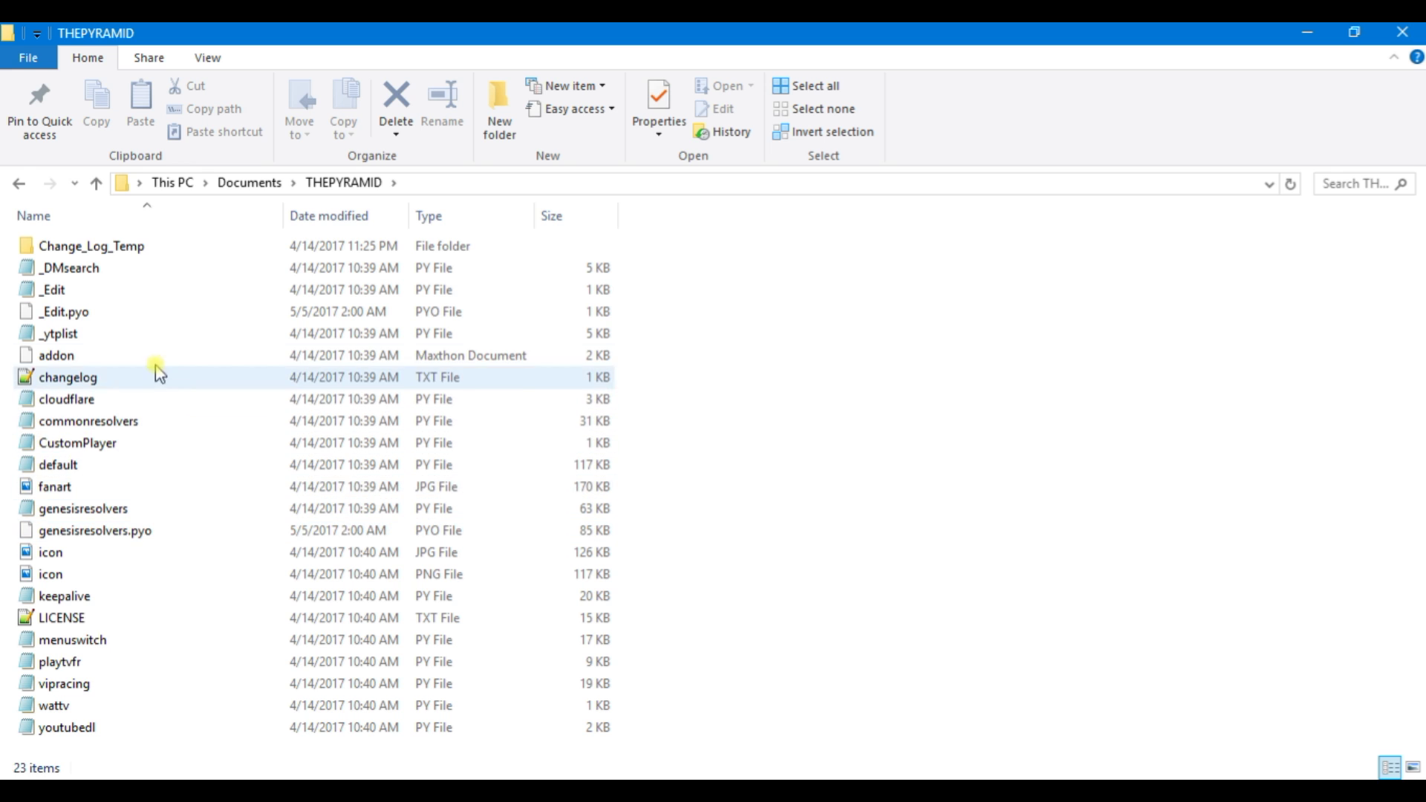
pyautogui.rightClick(63, 466)
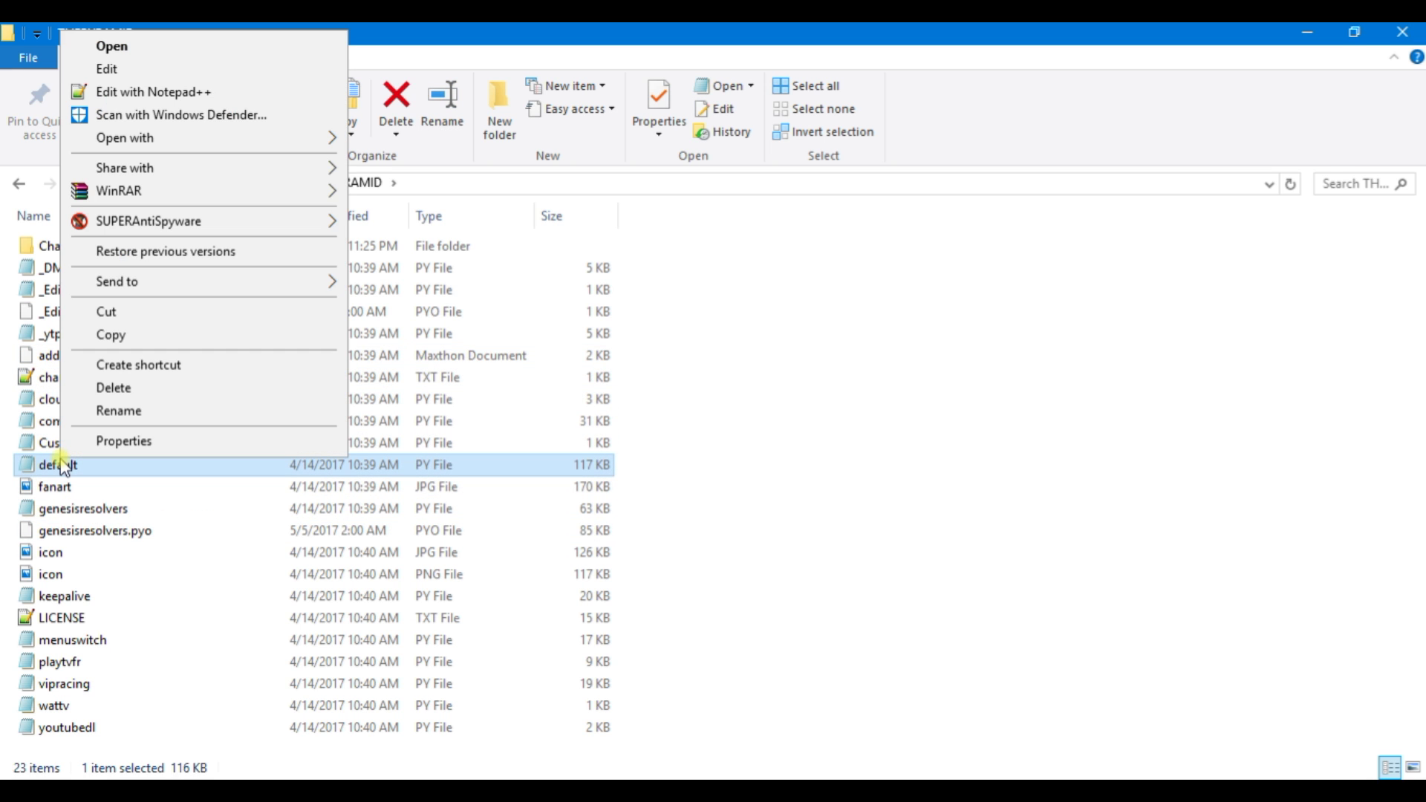
pyautogui.click(146, 95)
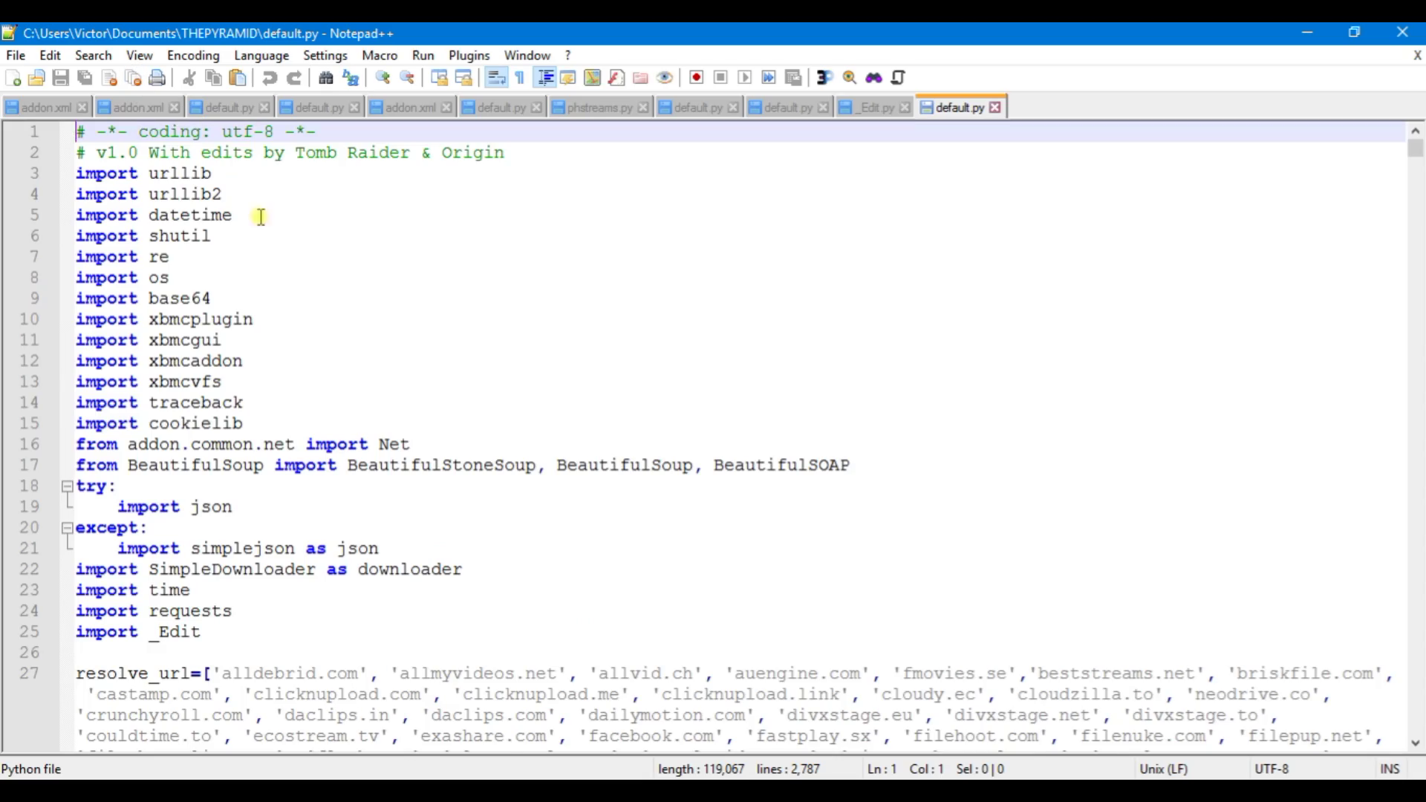
# Look through default.py for its source links, including the SKindex function and the movie search URLs, and close Notepad++.
pyautogui.scroll(-3, 519, 439)
pyautogui.scroll(-18, 518, 439)
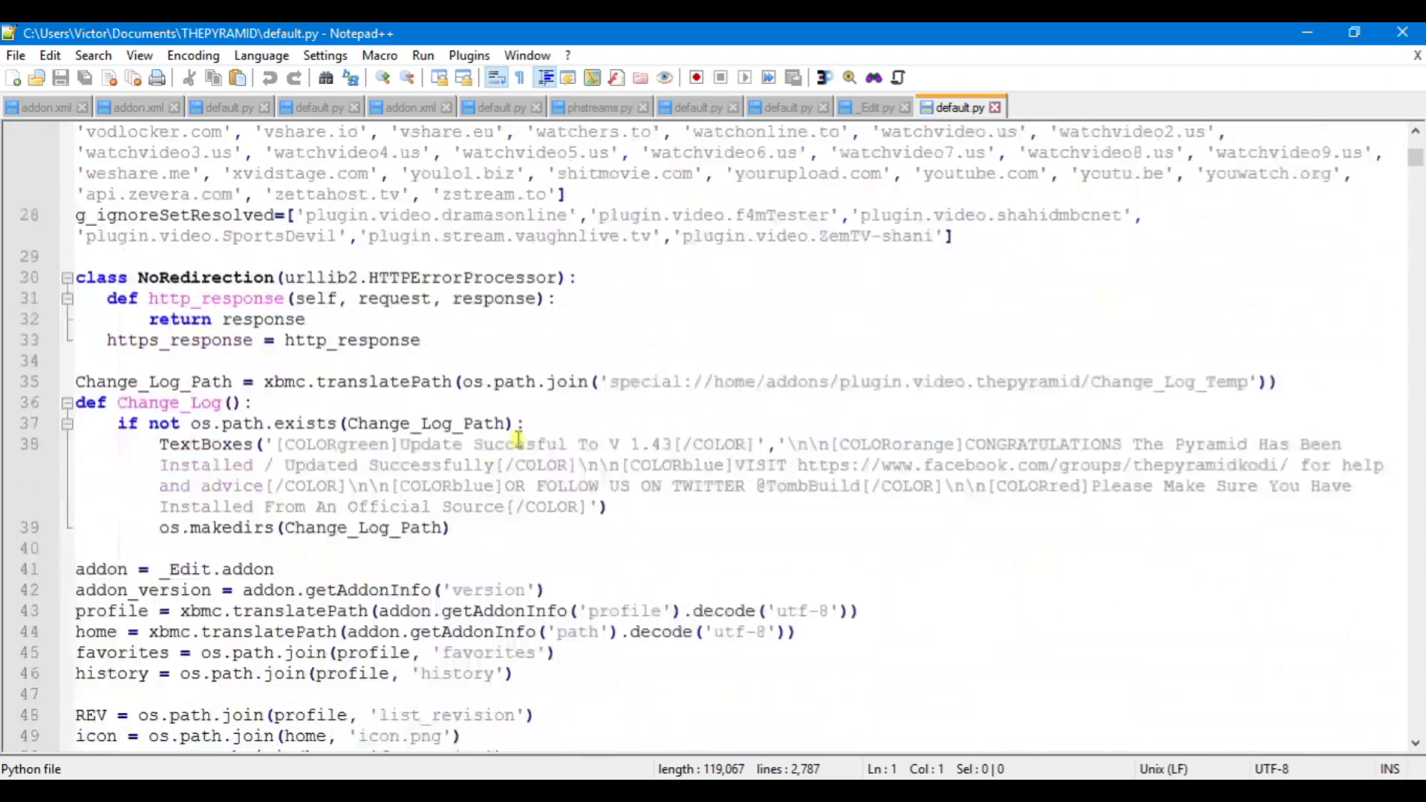
pyautogui.scroll(-17, 519, 439)
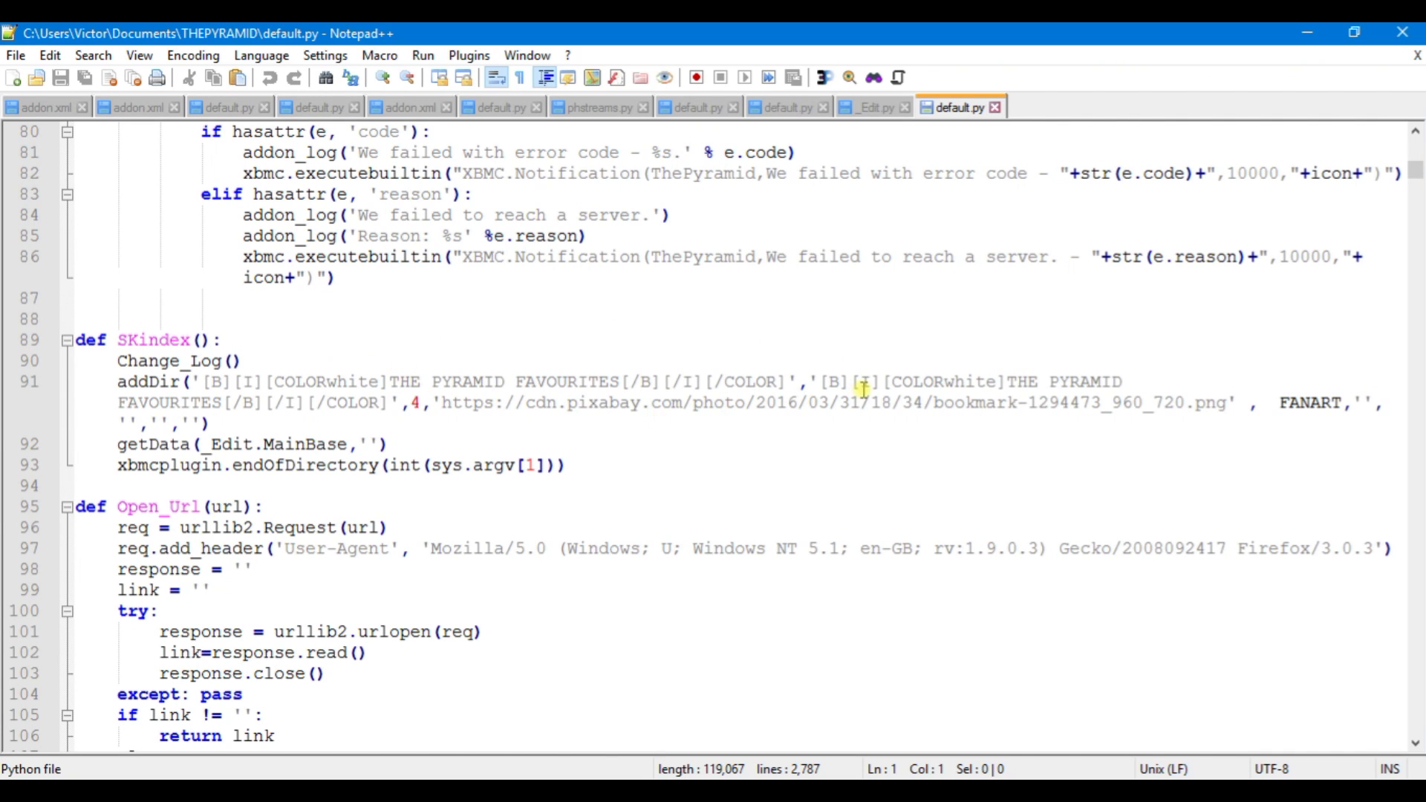
pyautogui.scroll(-12, 865, 387)
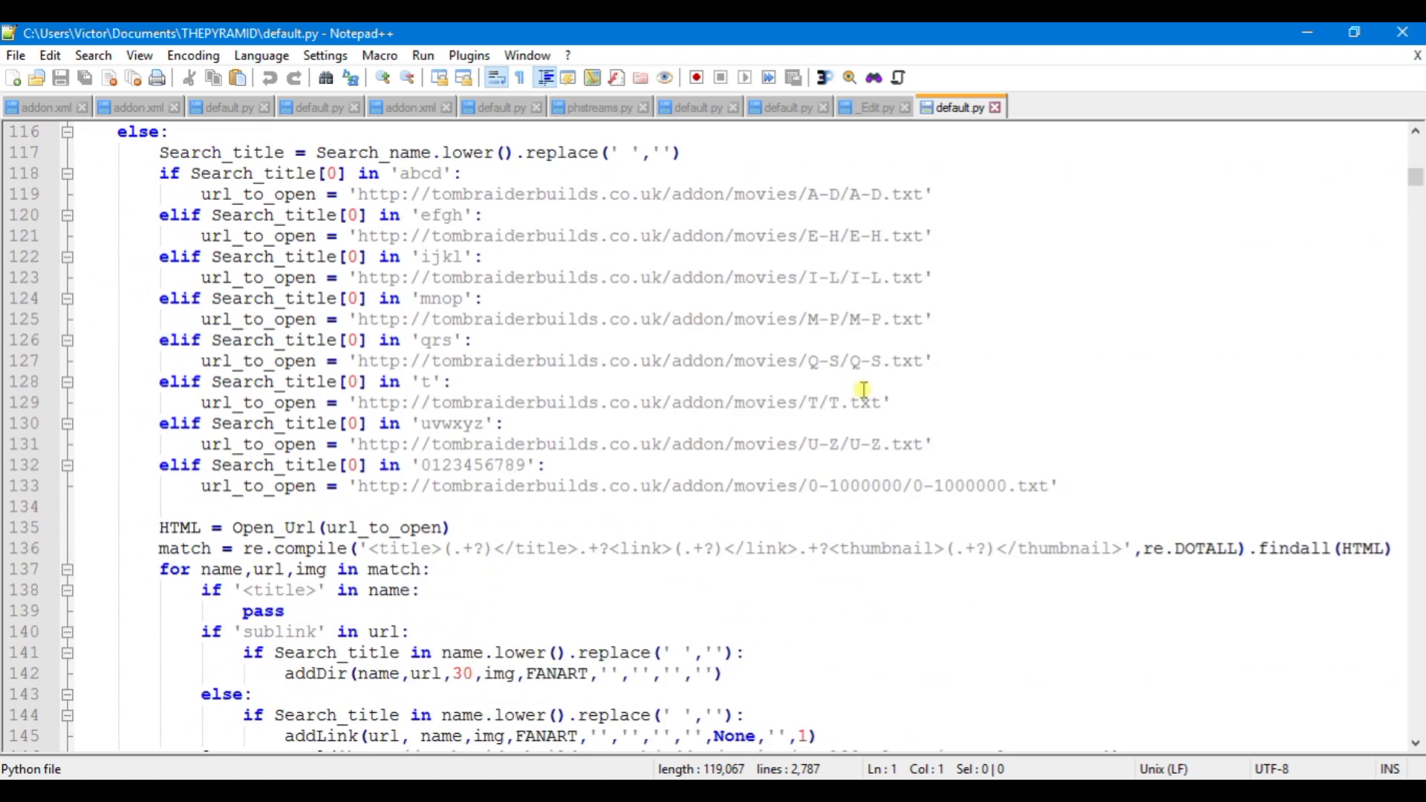
pyautogui.scroll(-3, 866, 389)
pyautogui.scroll(-4, 864, 390)
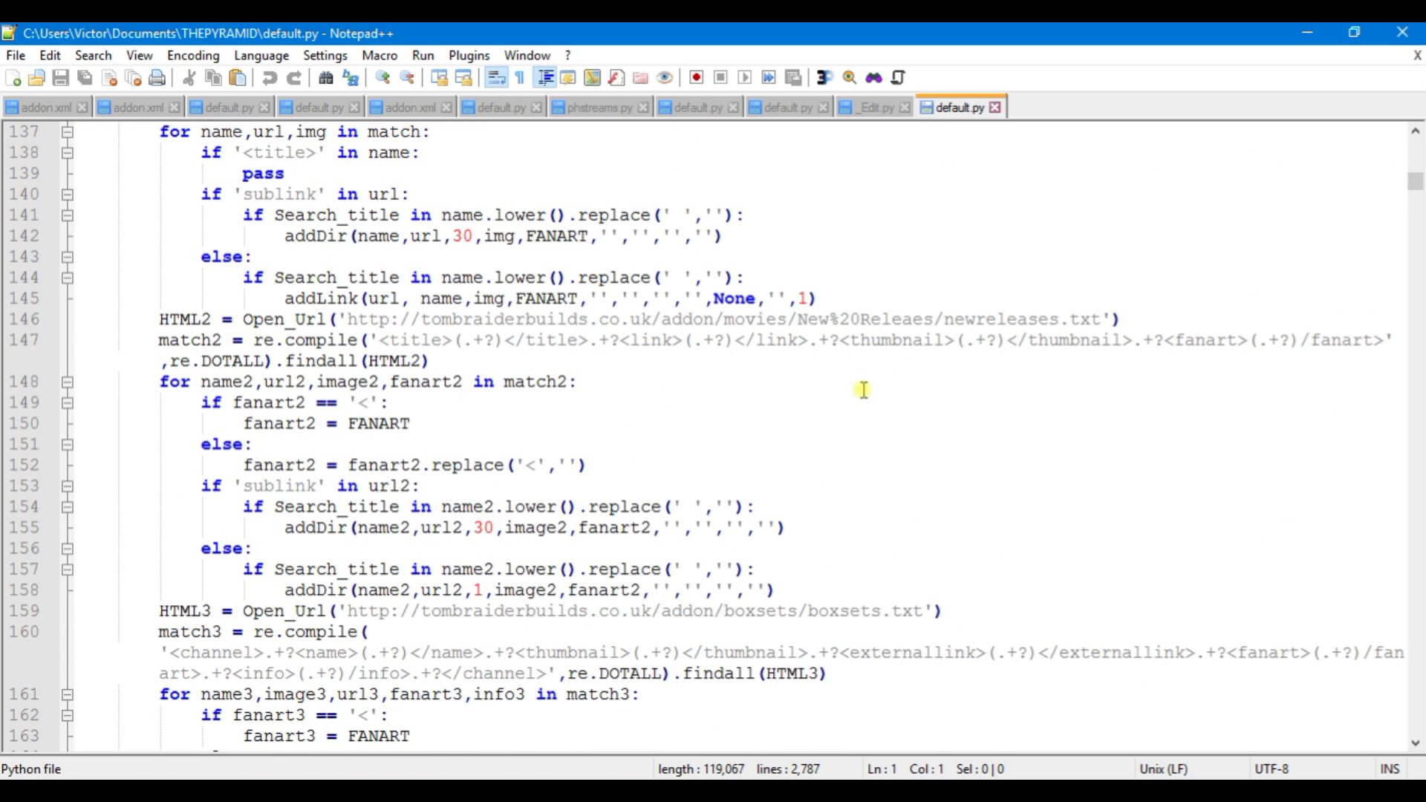
pyautogui.scroll(-3, 864, 389)
pyautogui.scroll(-2, 864, 390)
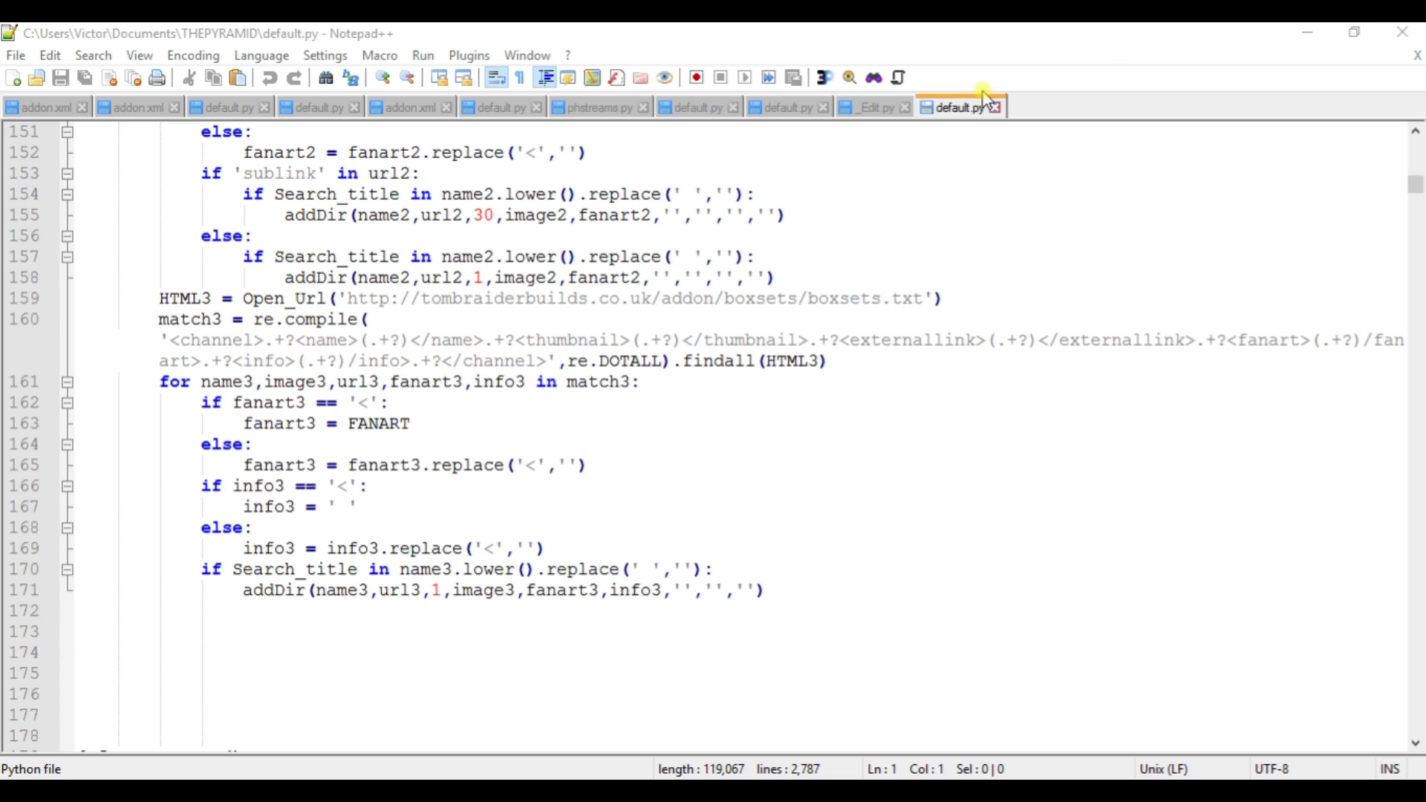
pyautogui.click(1401, 33)
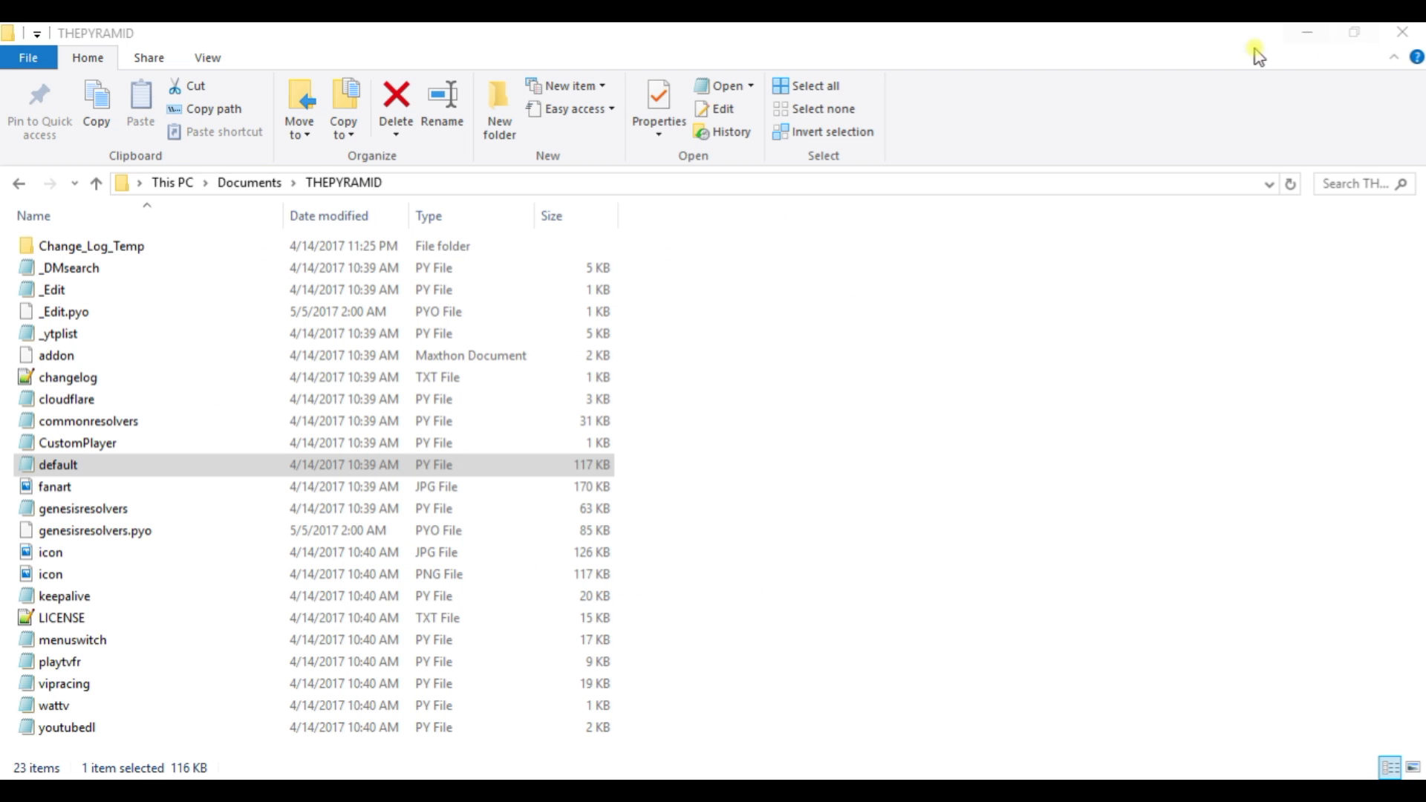
# Open THEPYRAMID's _Edit.py in Notepad++.
pyautogui.click(46, 289)
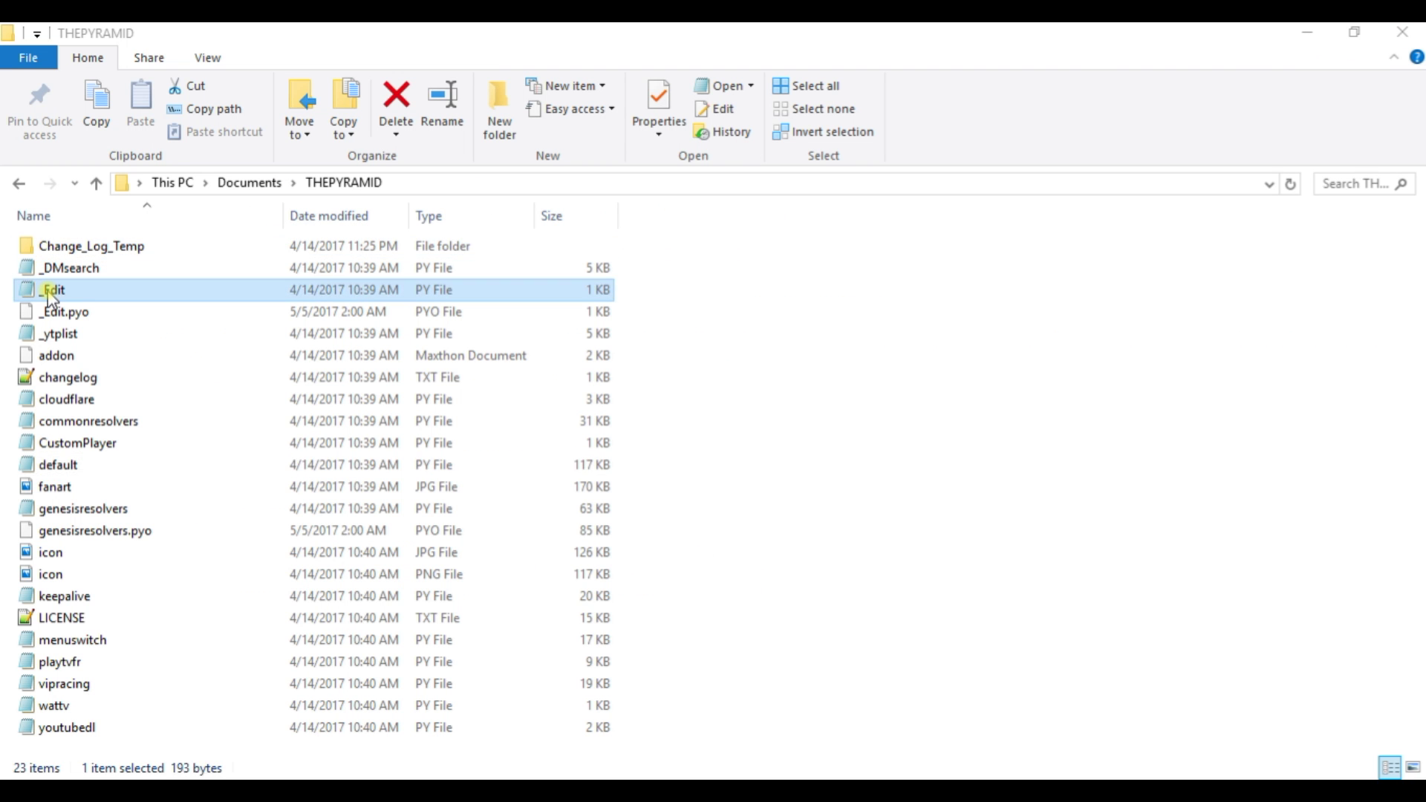
pyautogui.rightClick(47, 291)
pyautogui.click(159, 353)
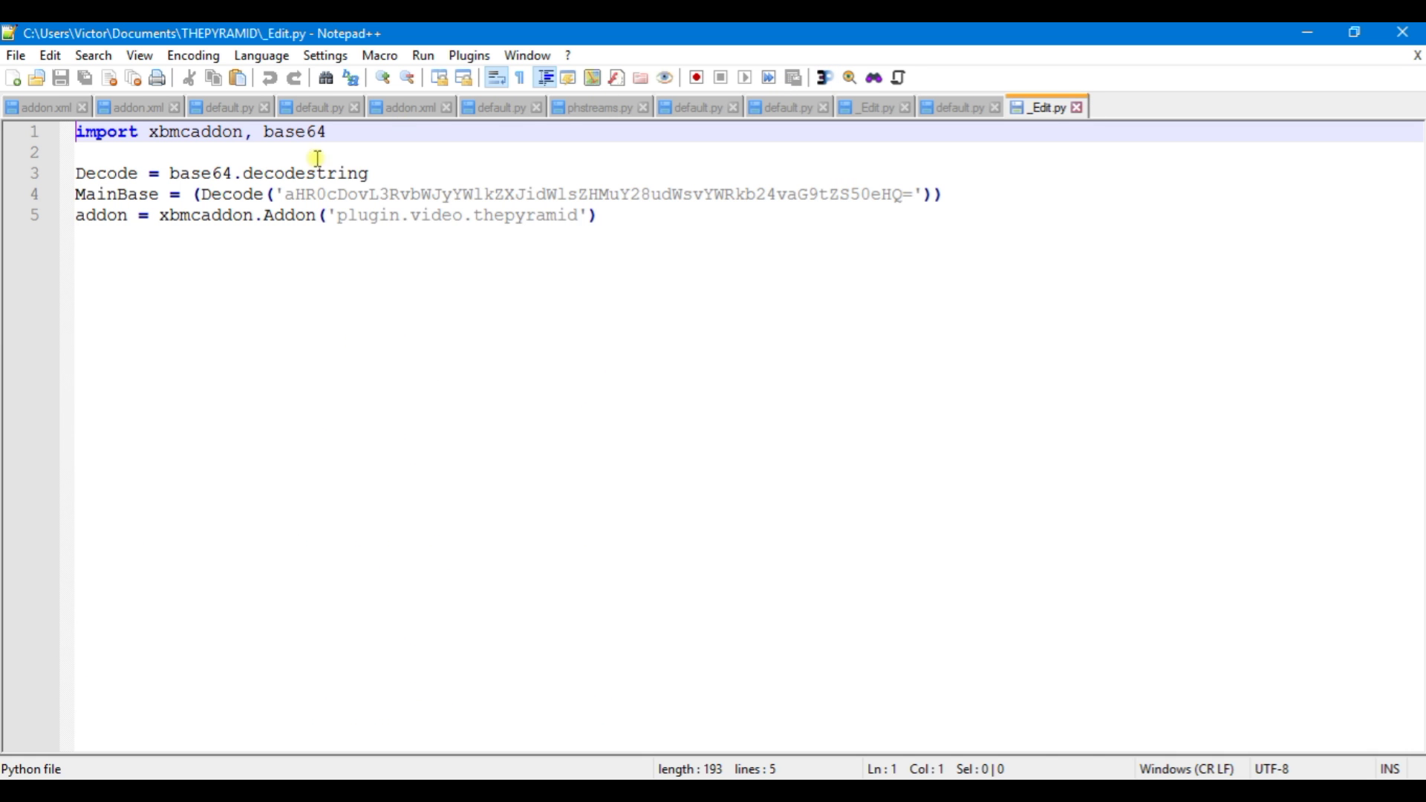
# Decode the Base64 string in the MainBase line of _Edit.py into a readable link.
pyautogui.click(287, 195)
pyautogui.moveTo(289, 194); pyautogui.dragTo(910, 195)
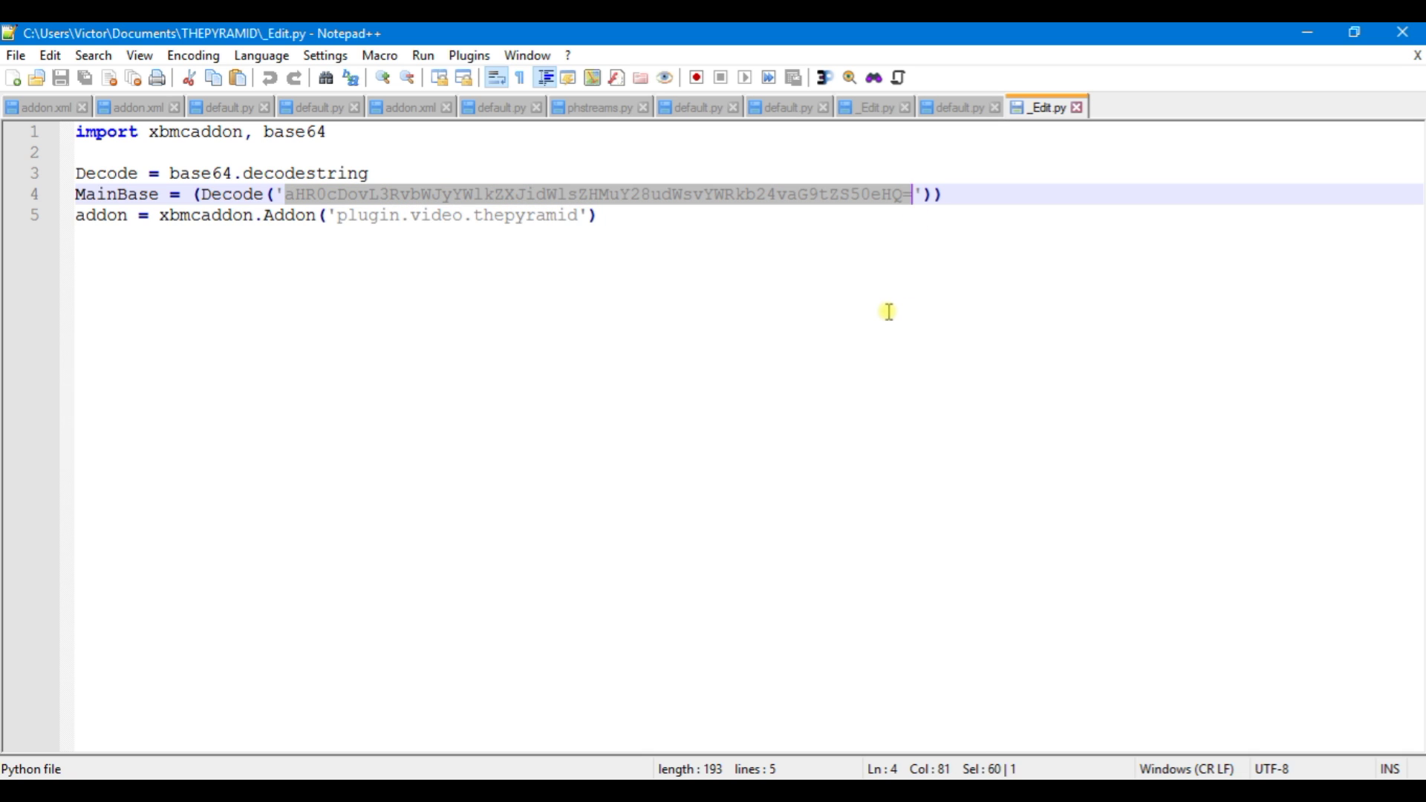
pyautogui.rightClick(697, 202)
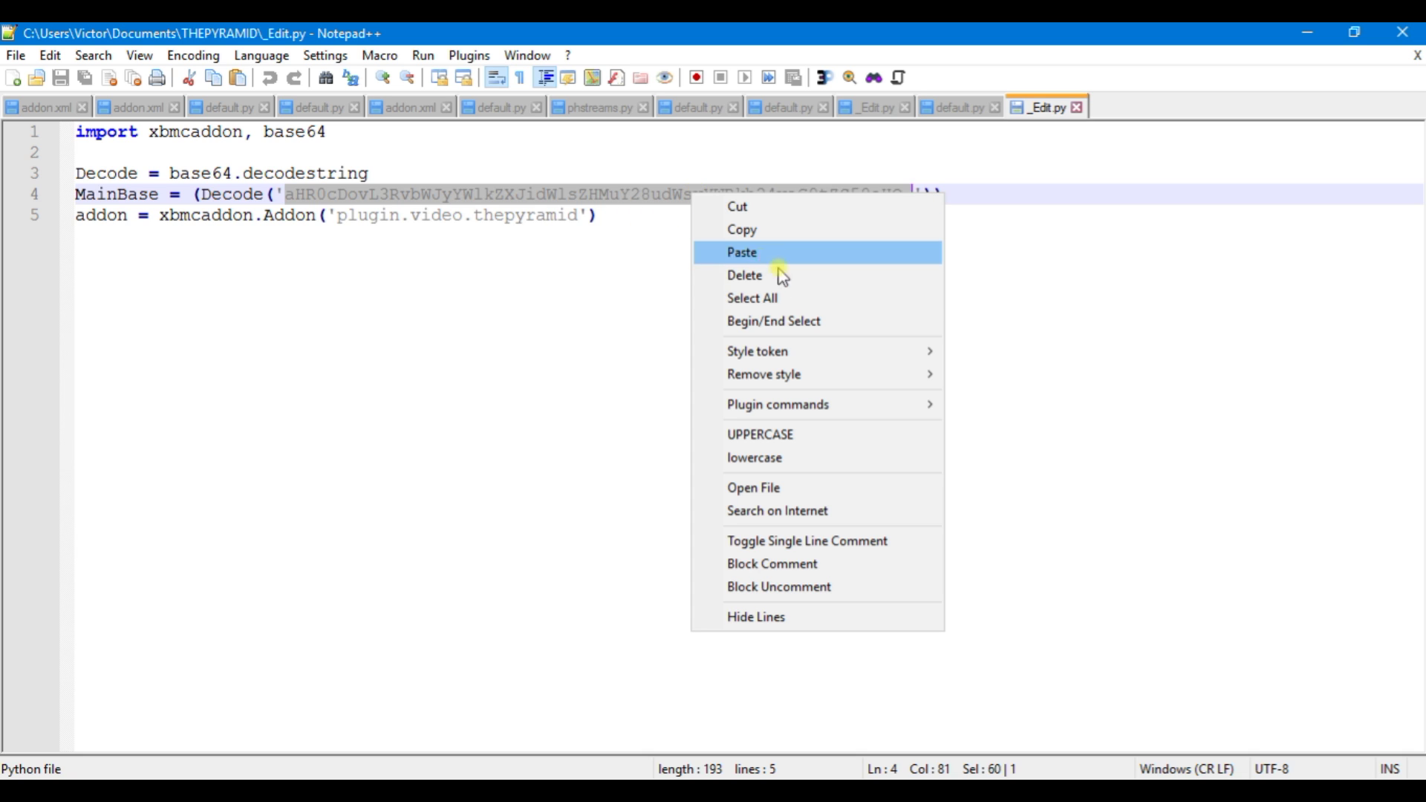
pyautogui.moveTo(847, 413)
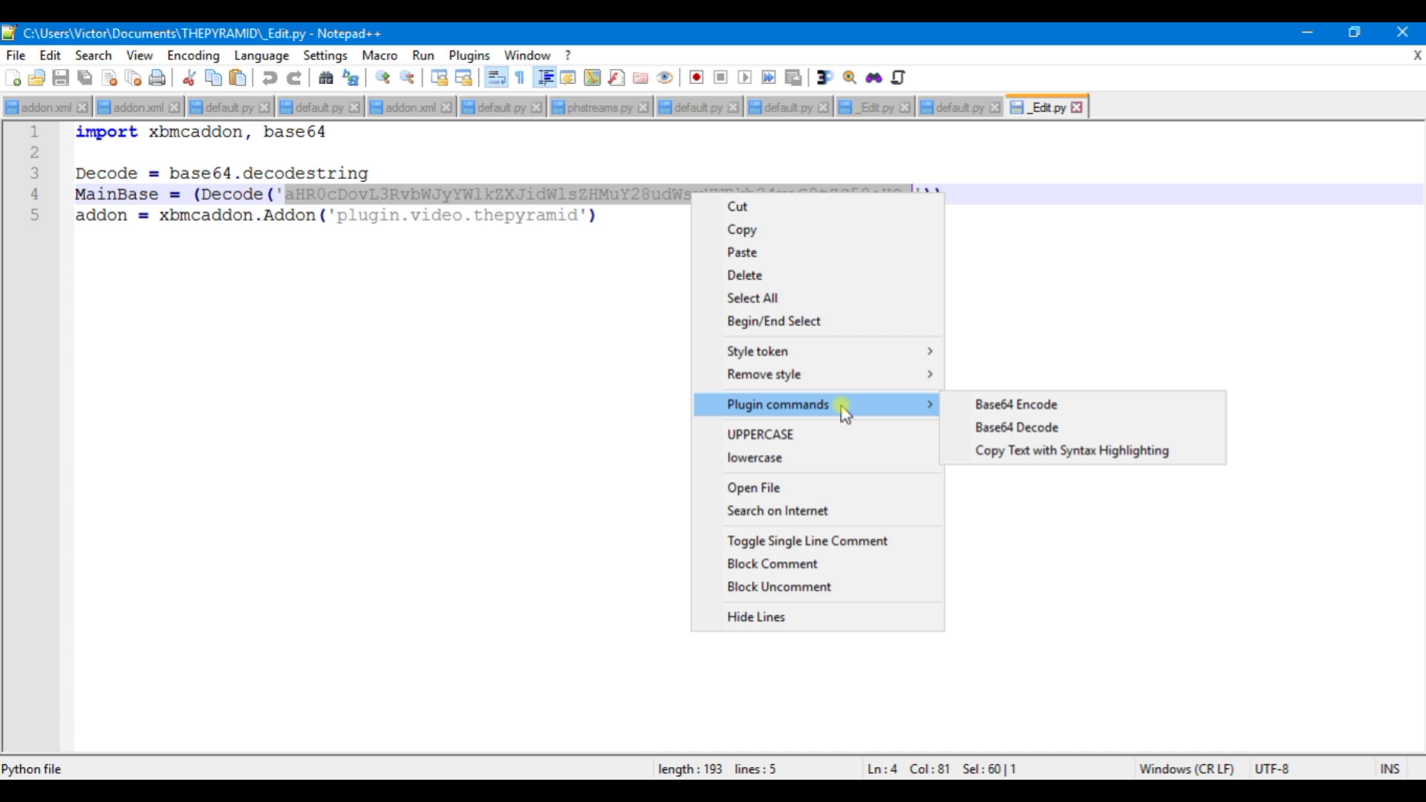
pyautogui.click(1028, 437)
pyautogui.click(1026, 430)
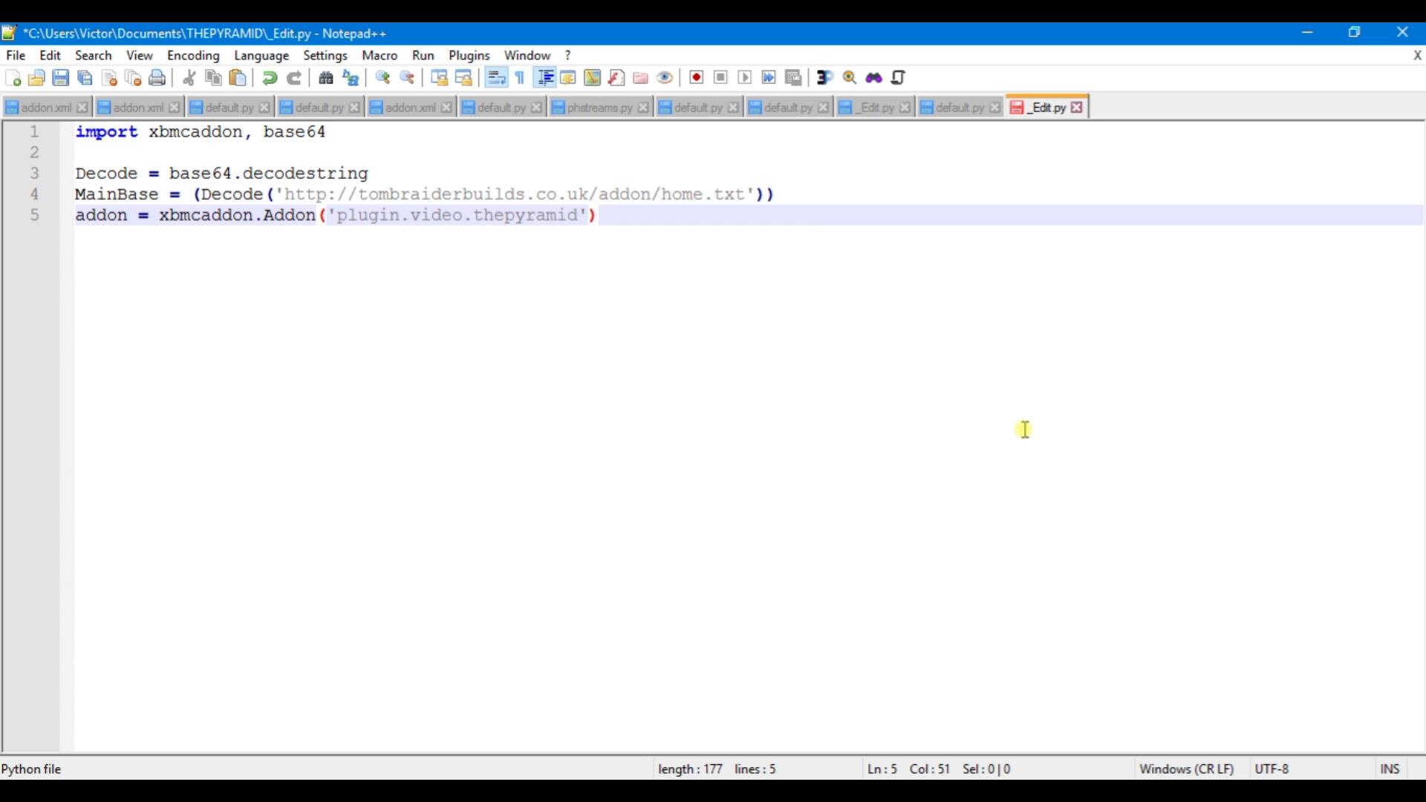
pyautogui.moveTo(747, 192); pyautogui.dragTo(304, 195)
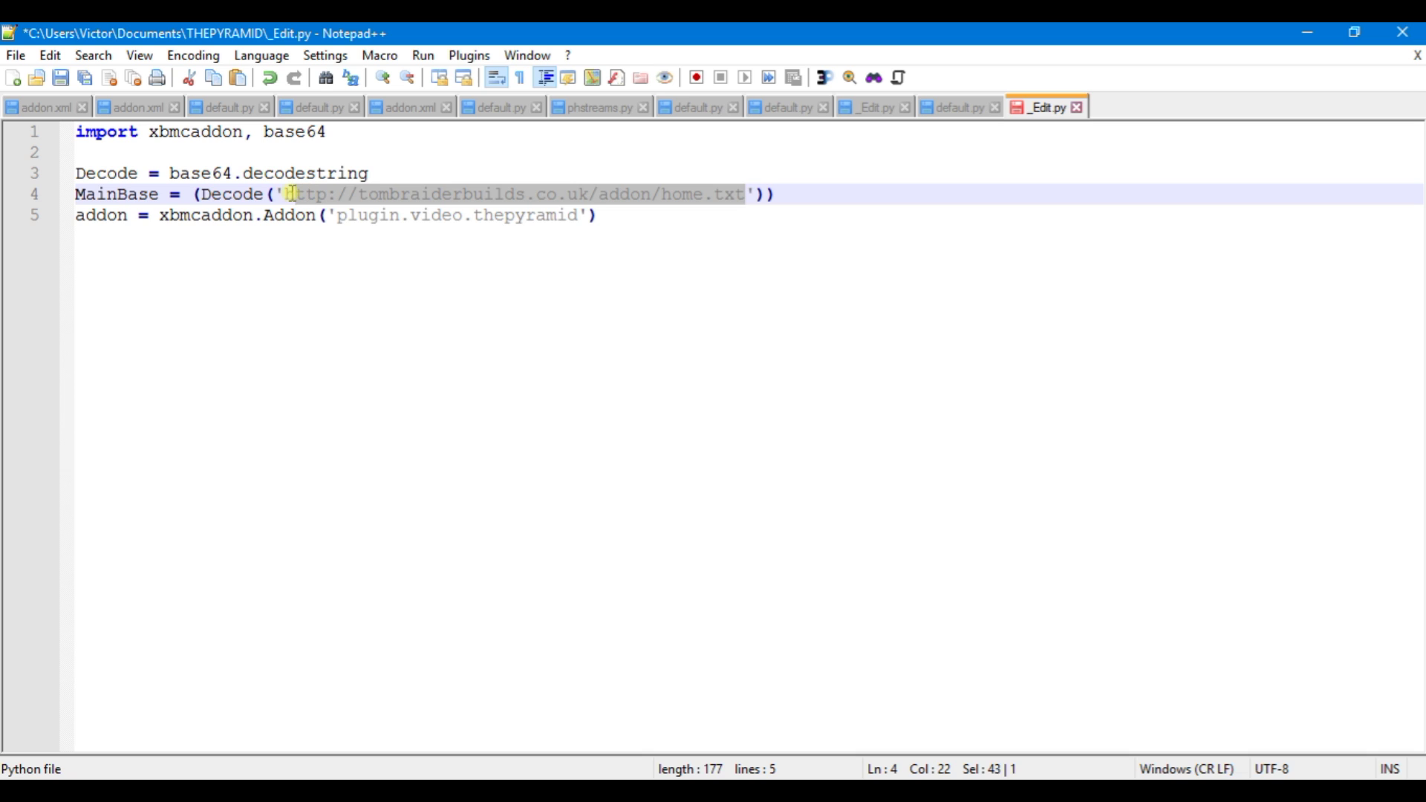
pyautogui.rightClick(320, 196)
pyautogui.click(368, 231)
pyautogui.hotkey('alt', 'Tab')
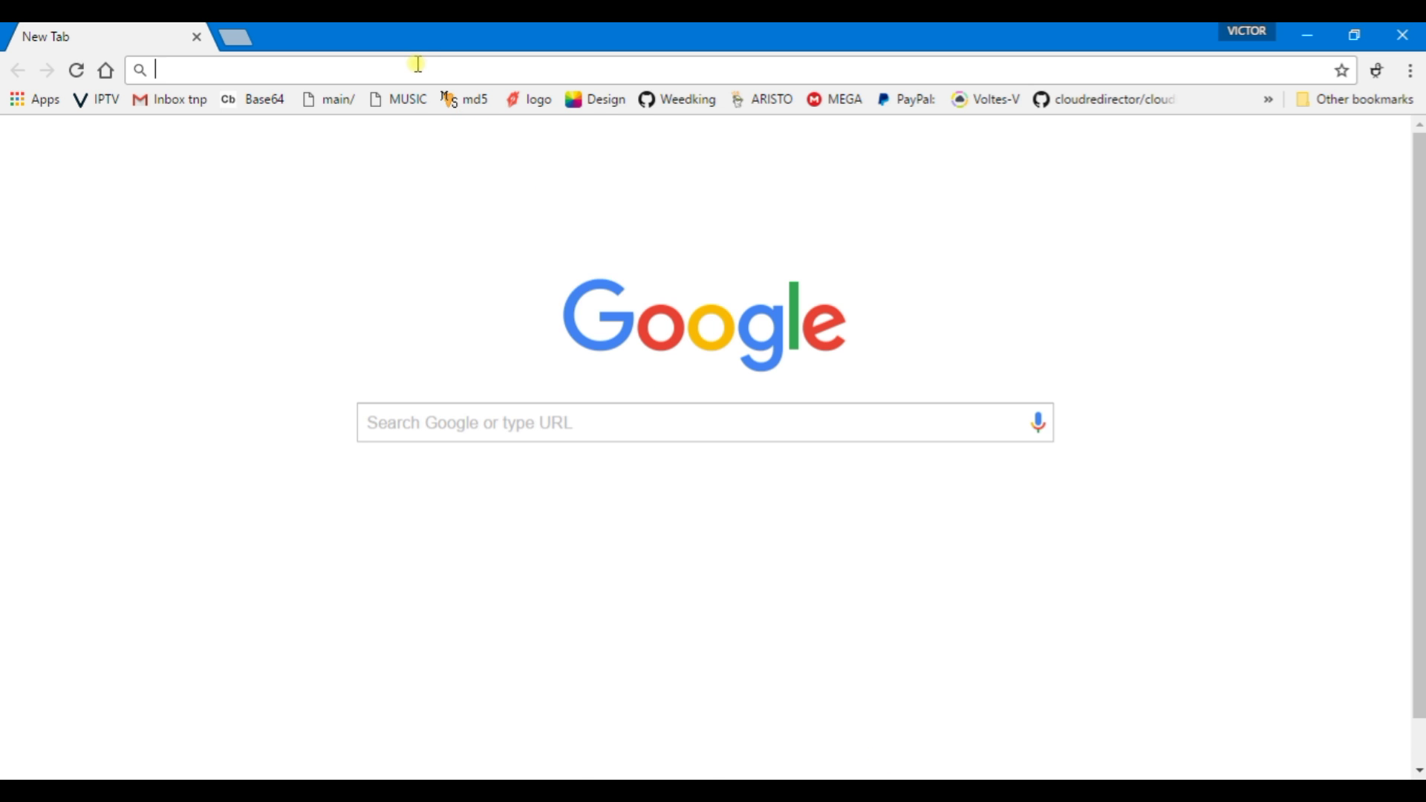
pyautogui.rightClick(418, 65)
pyautogui.click(498, 184)
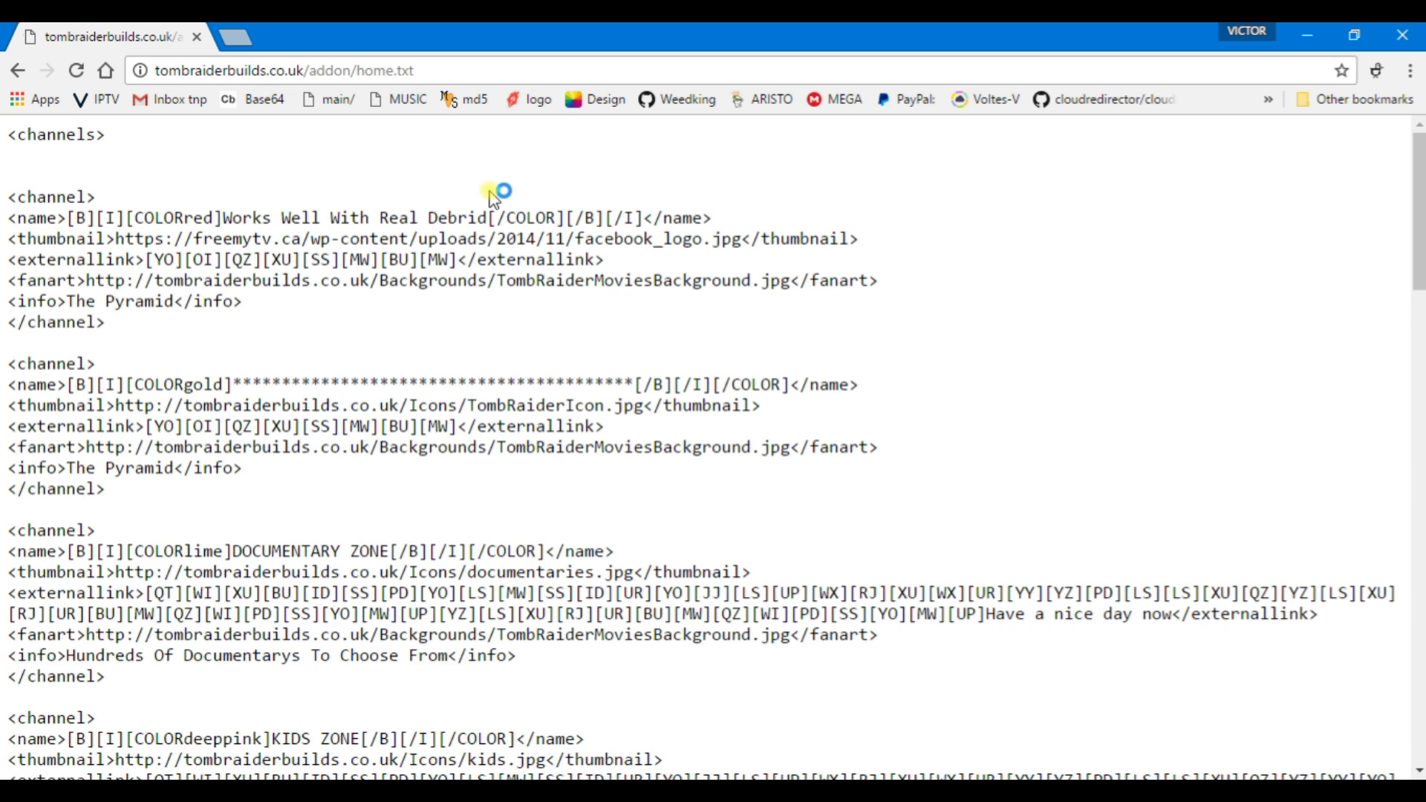
# Copy the whole KODI ZONE channel block from home.txt and paste it into a new Notepad++ document.
pyautogui.scroll(-8, 495, 199)
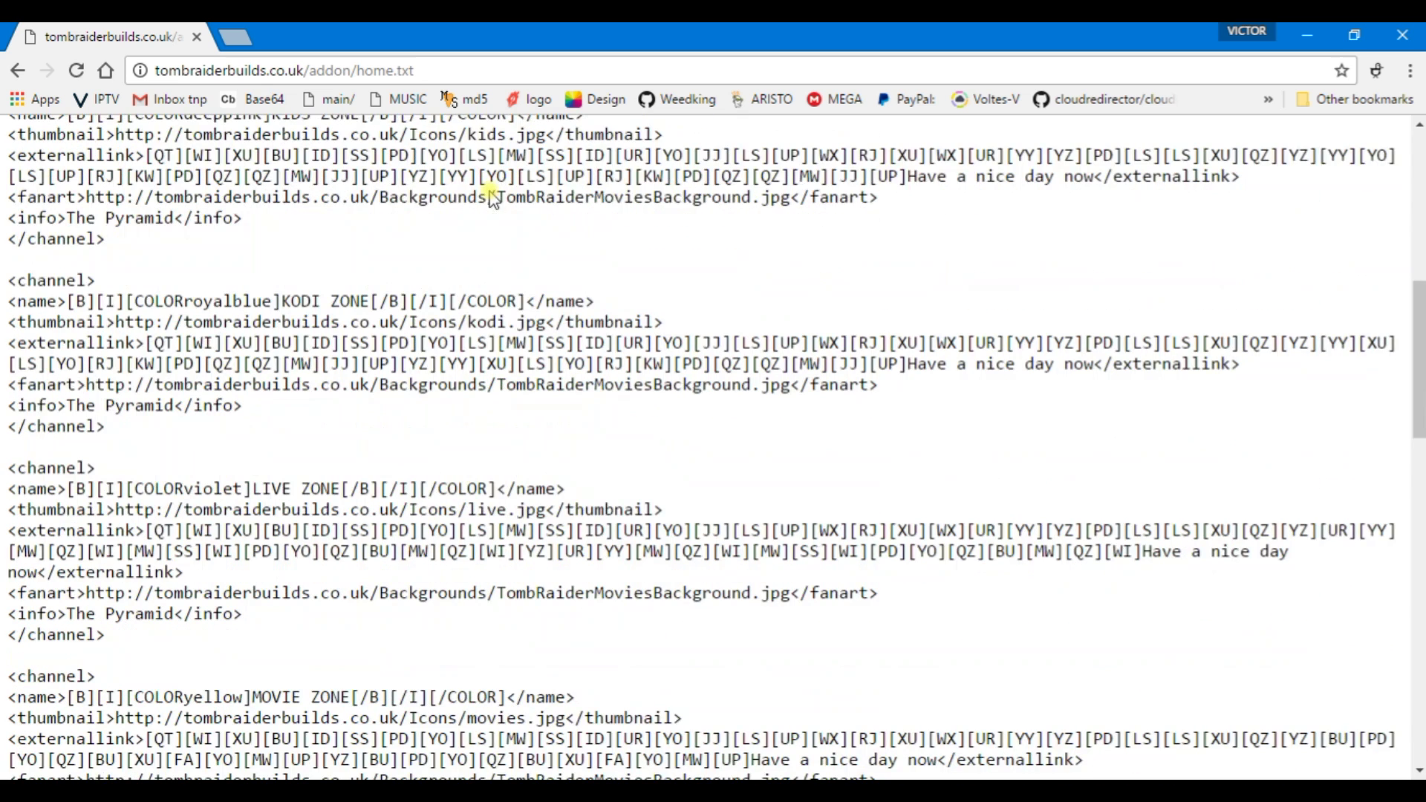
pyautogui.scroll(-2, 491, 191)
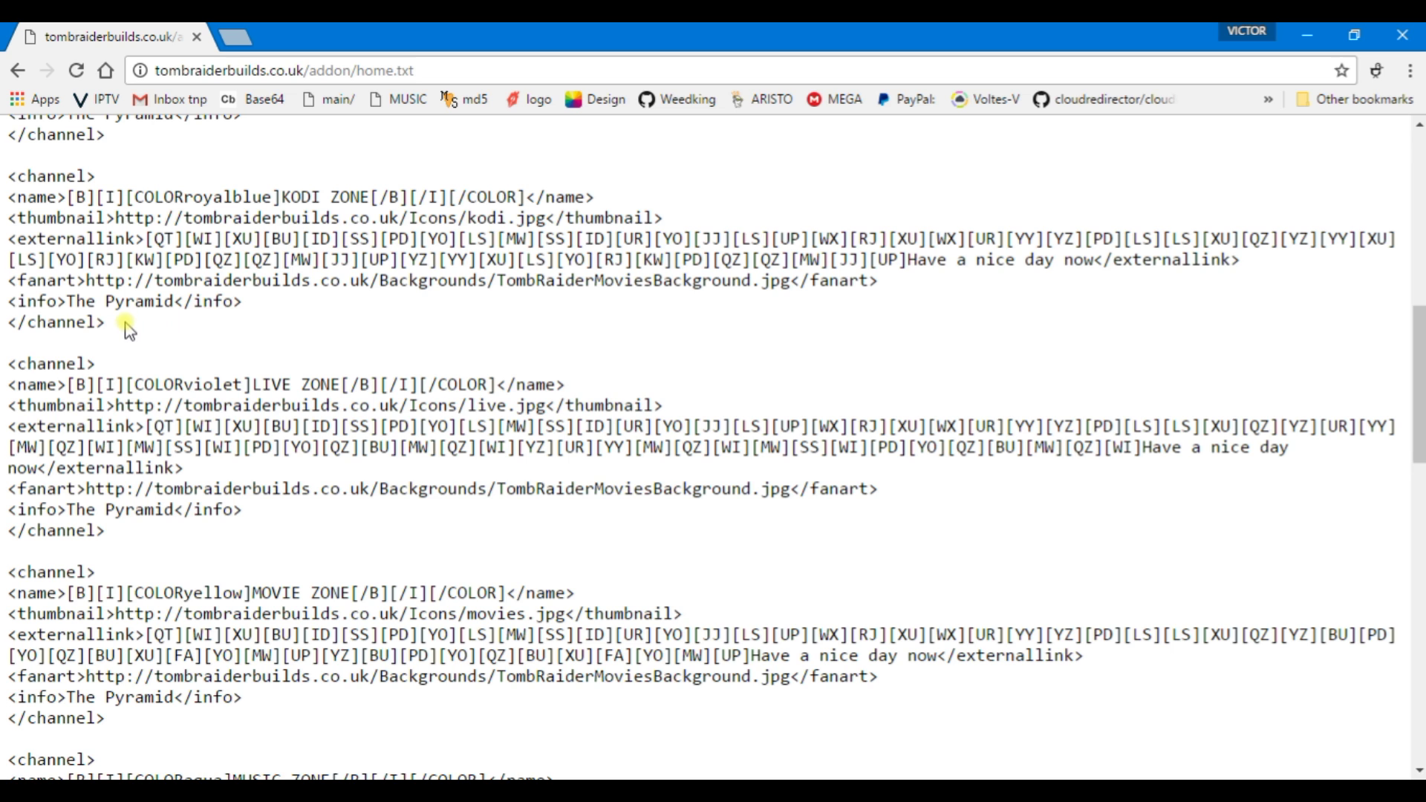
pyautogui.moveTo(119, 321); pyautogui.dragTo(8, 178)
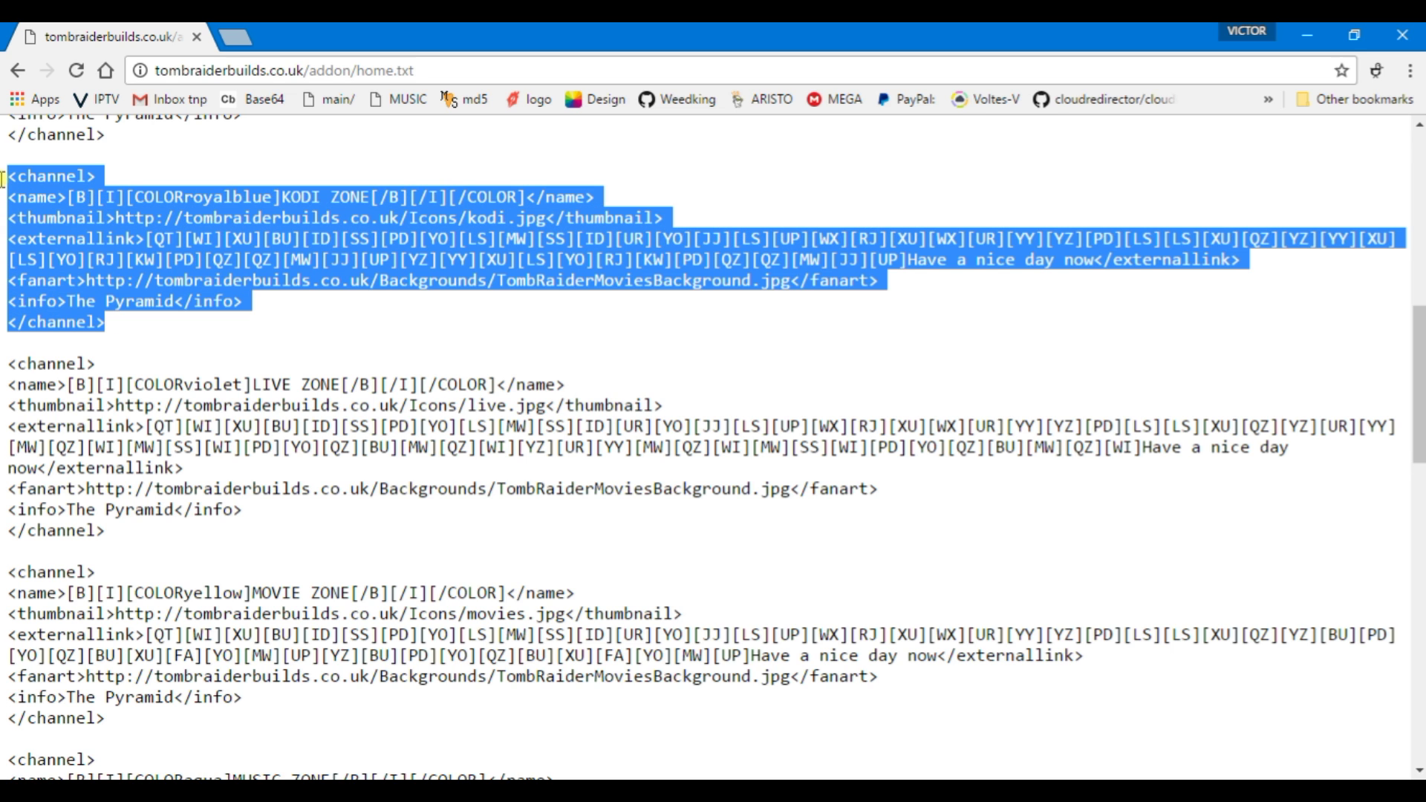
pyautogui.rightClick(75, 202)
pyautogui.click(111, 221)
pyautogui.click(525, 777)
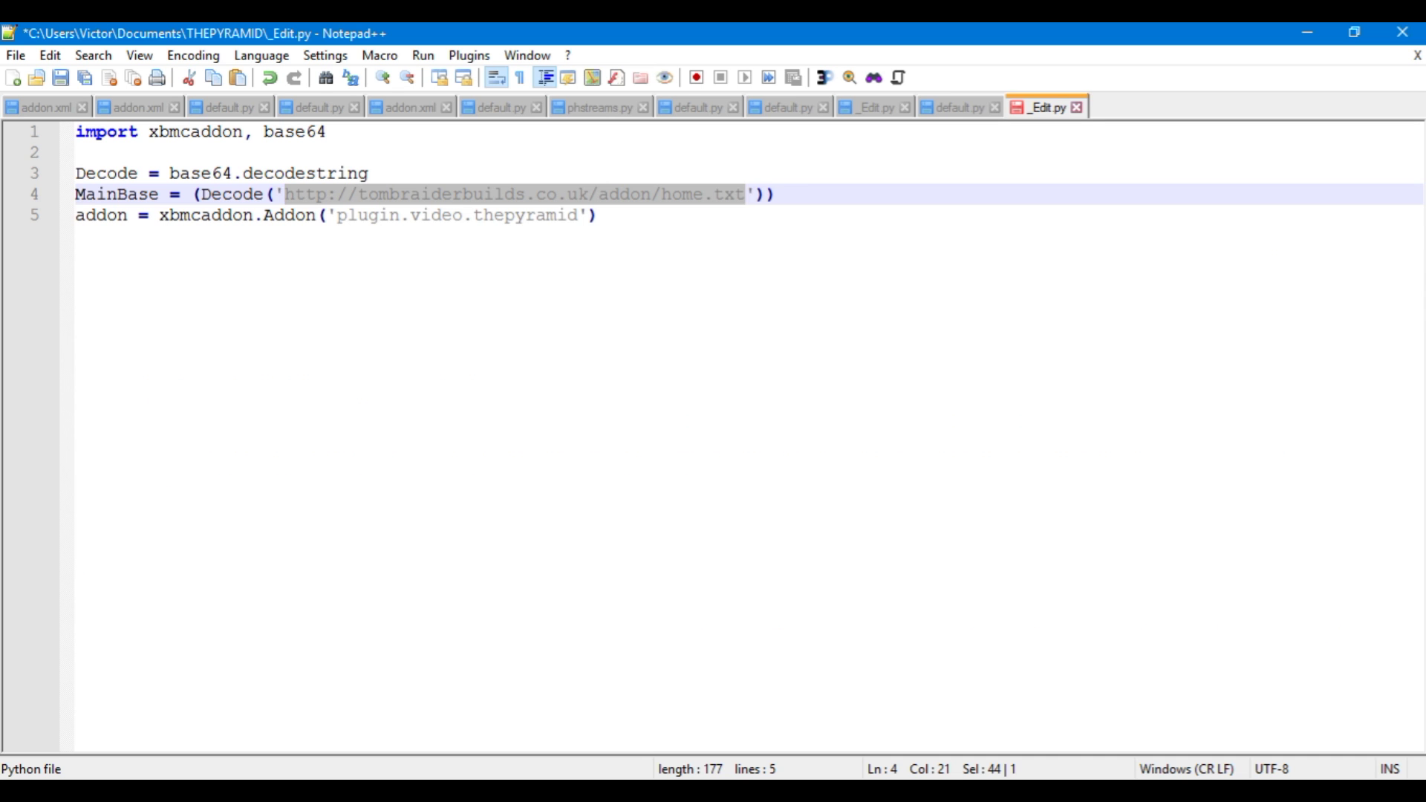
pyautogui.click(16, 56)
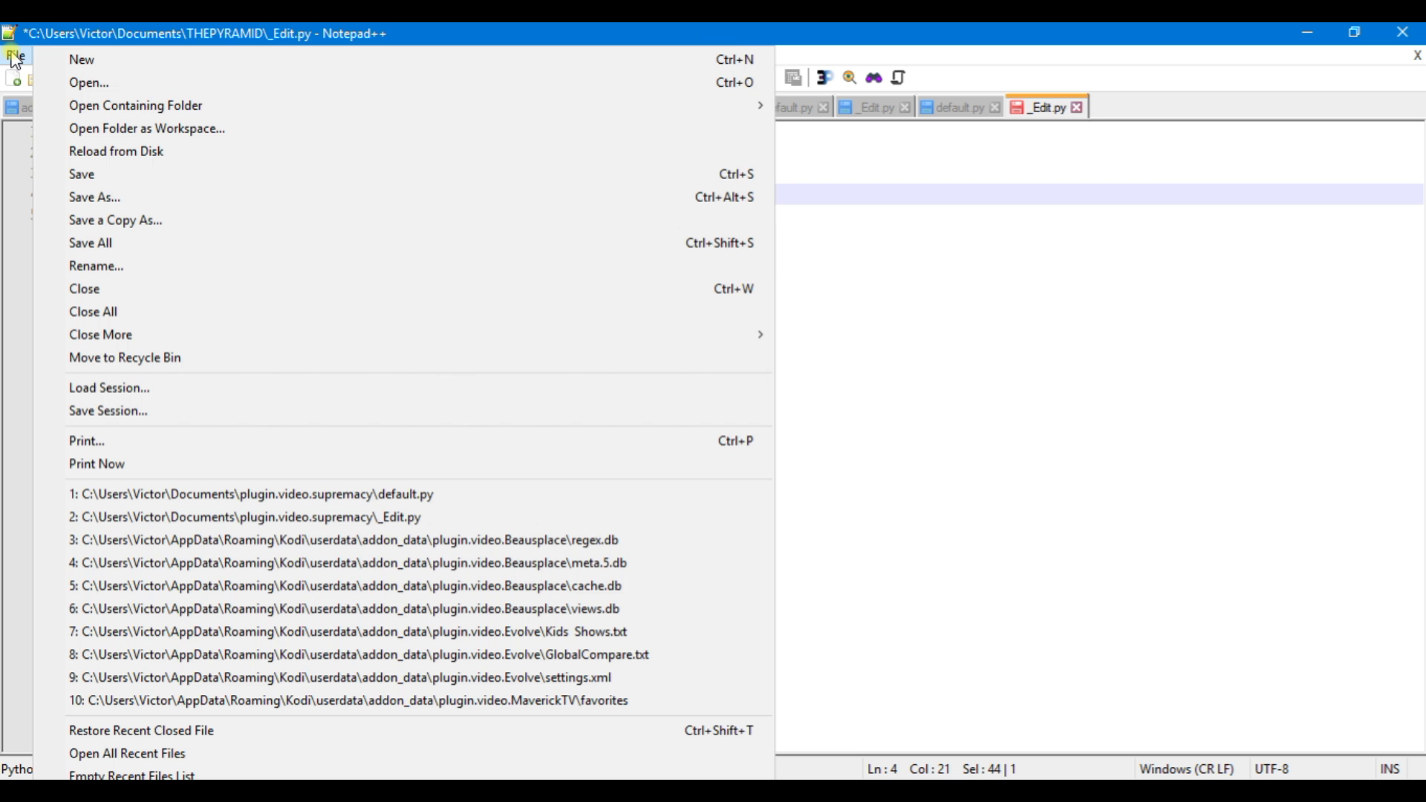
pyautogui.click(46, 61)
pyautogui.rightClick(131, 141)
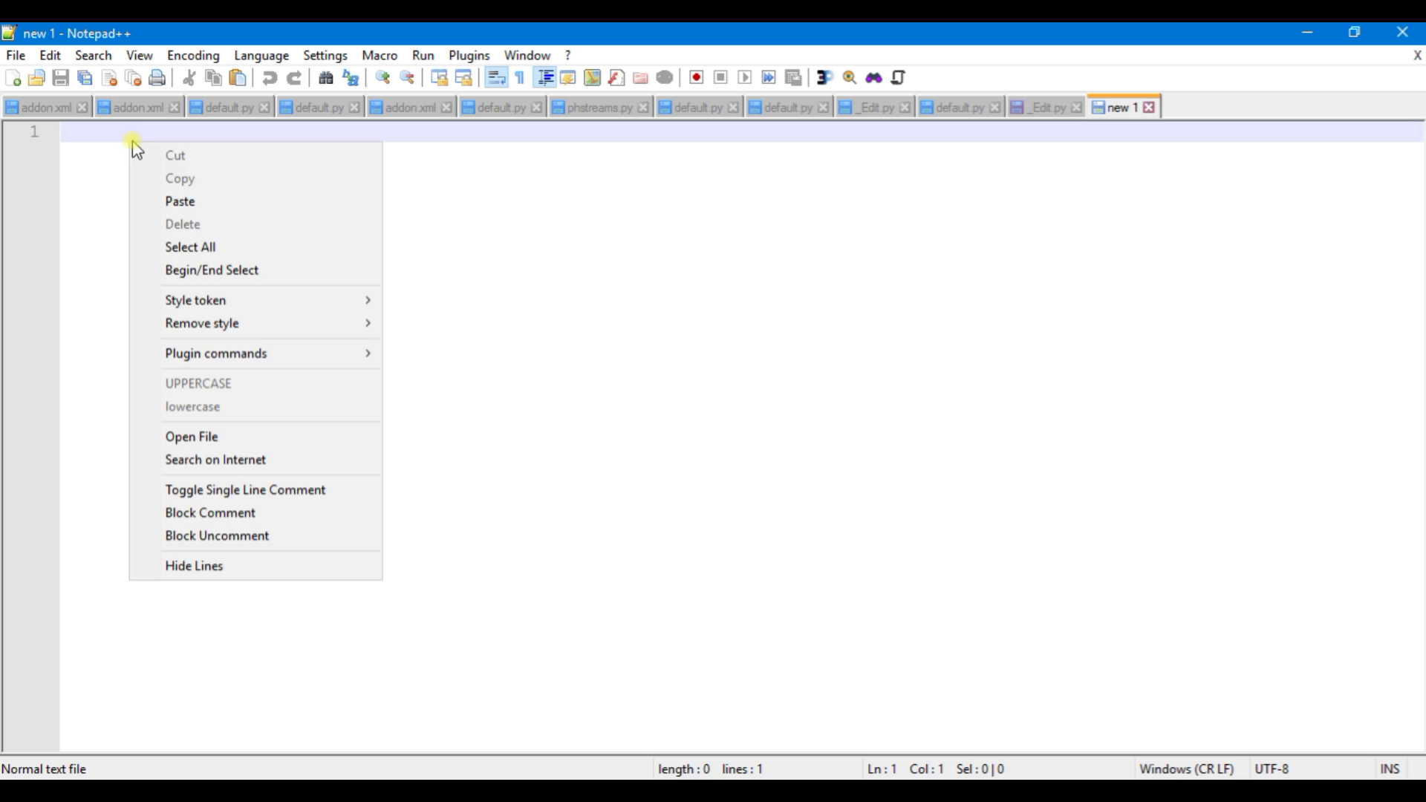
pyautogui.click(182, 202)
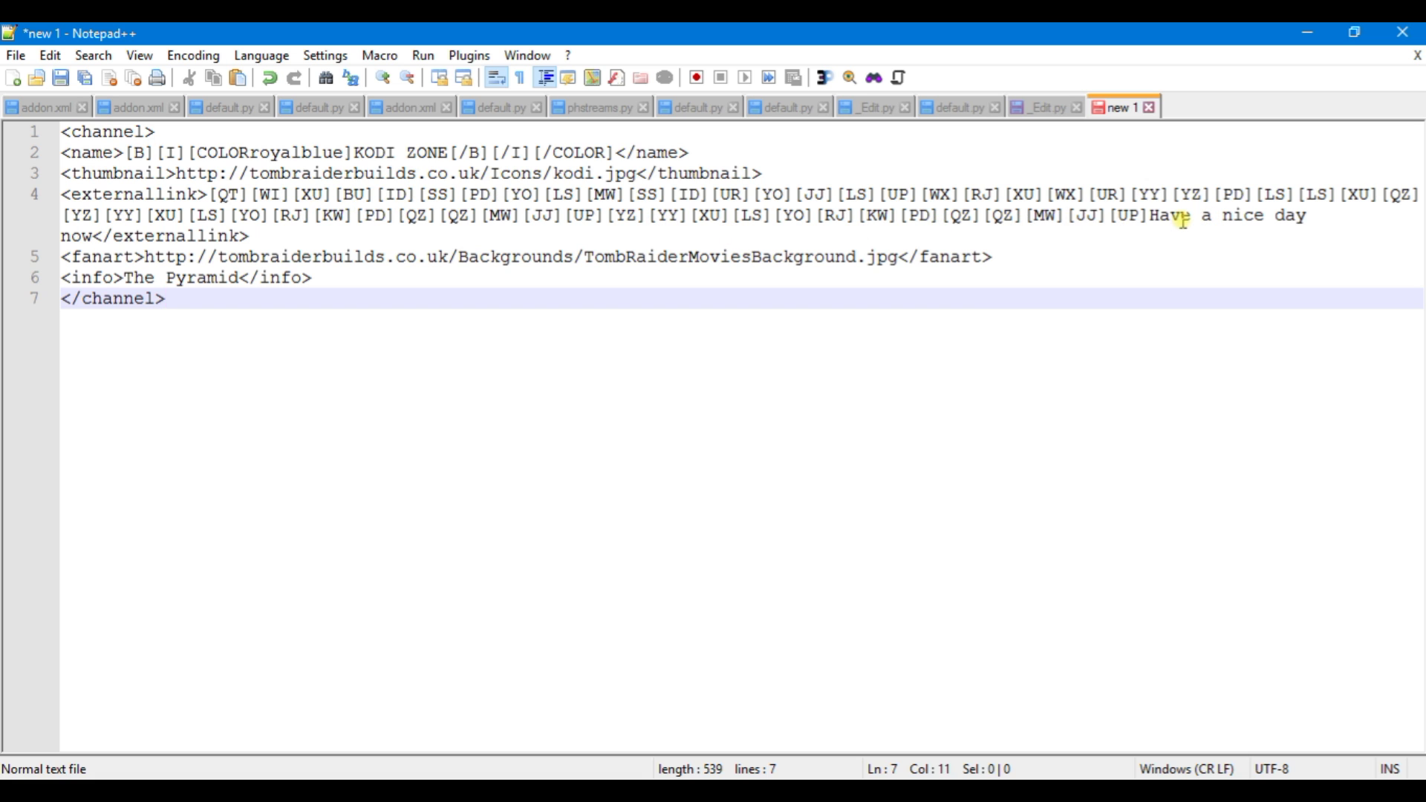
# Examine the bracketed letter codes before "Have a nice day now" in the externallink line, enlarging the text for readability.
pyautogui.moveTo(1154, 217); pyautogui.dragTo(1321, 216)
pyautogui.click(1144, 215)
pyautogui.moveTo(1157, 217); pyautogui.dragTo(213, 196)
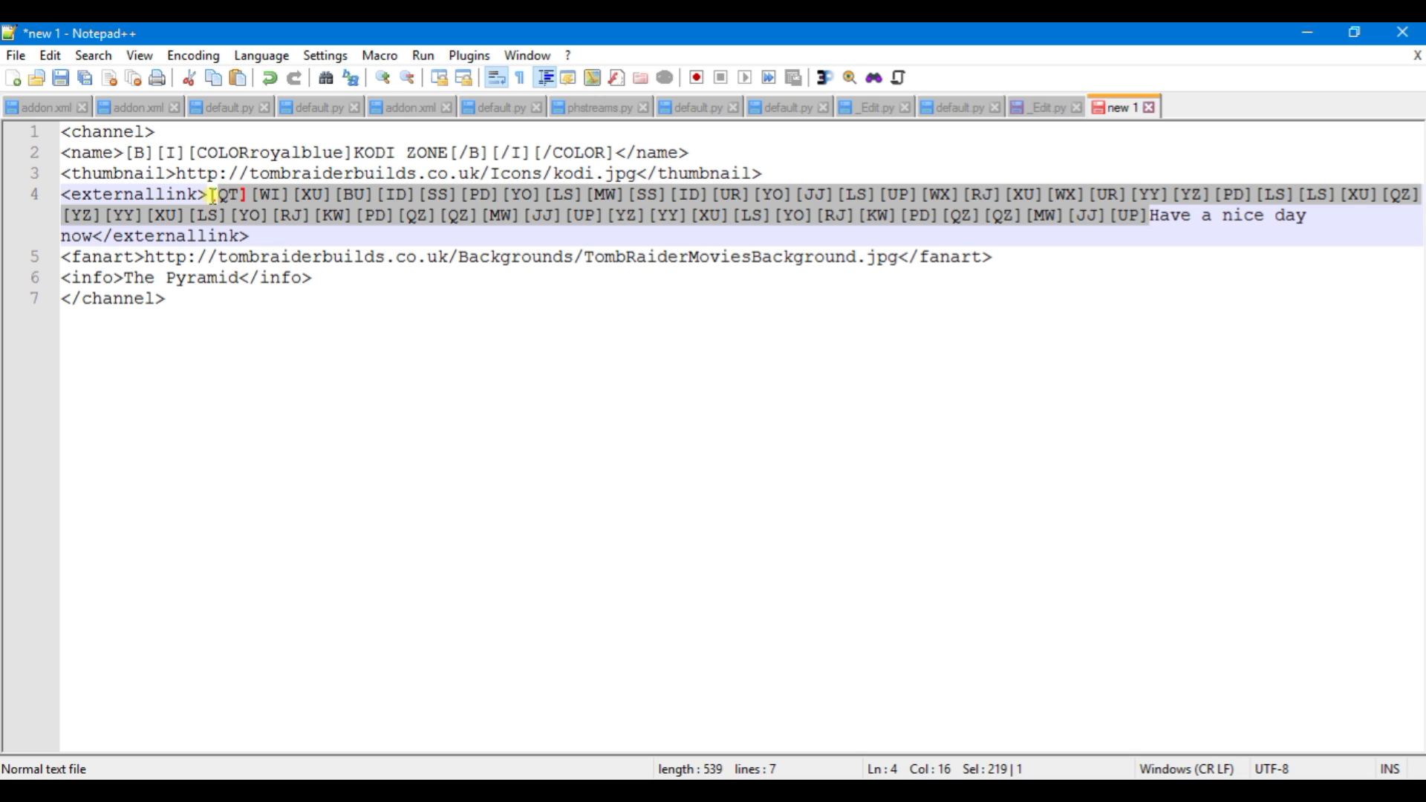
pyautogui.click(212, 196)
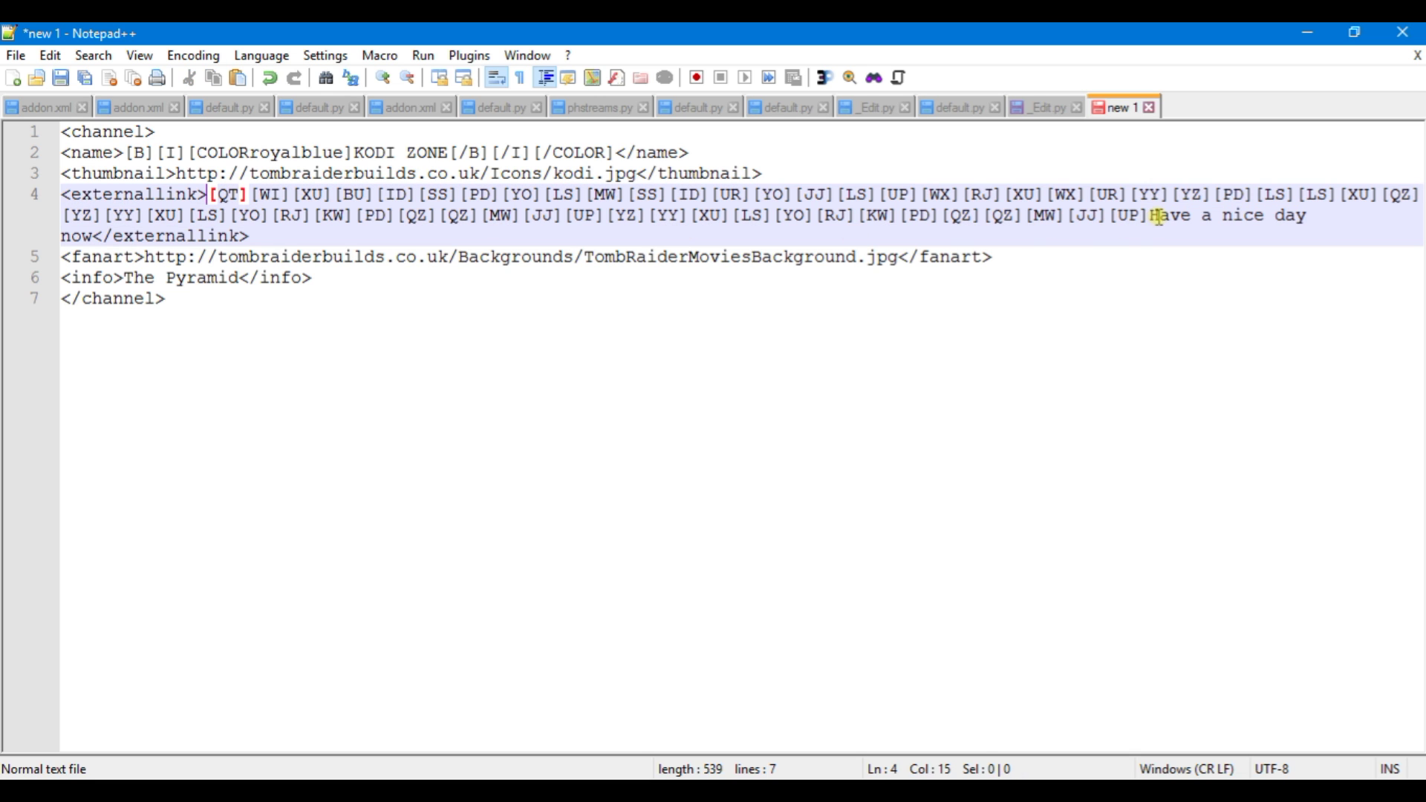
pyautogui.moveTo(1153, 215); pyautogui.dragTo(199, 197)
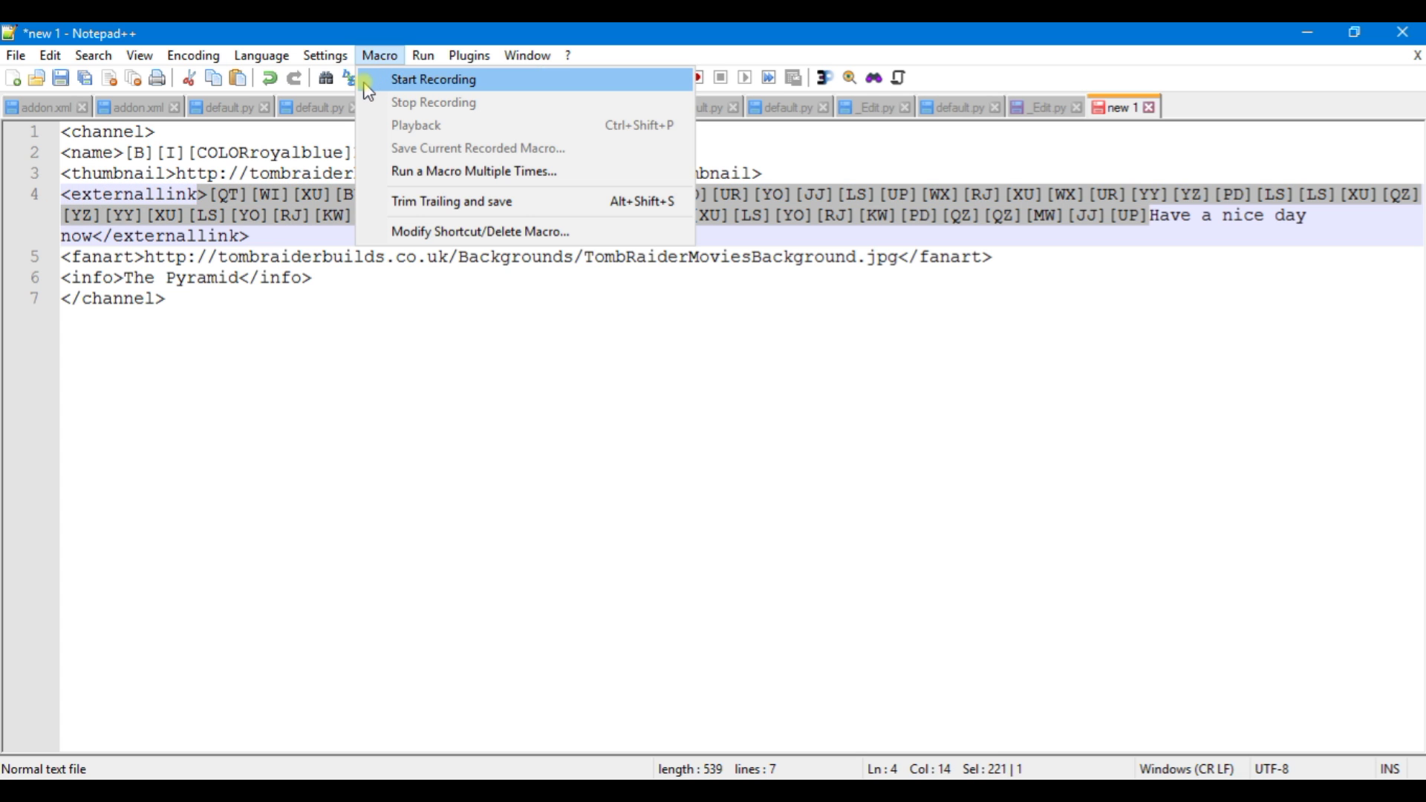
pyautogui.click(119, 520)
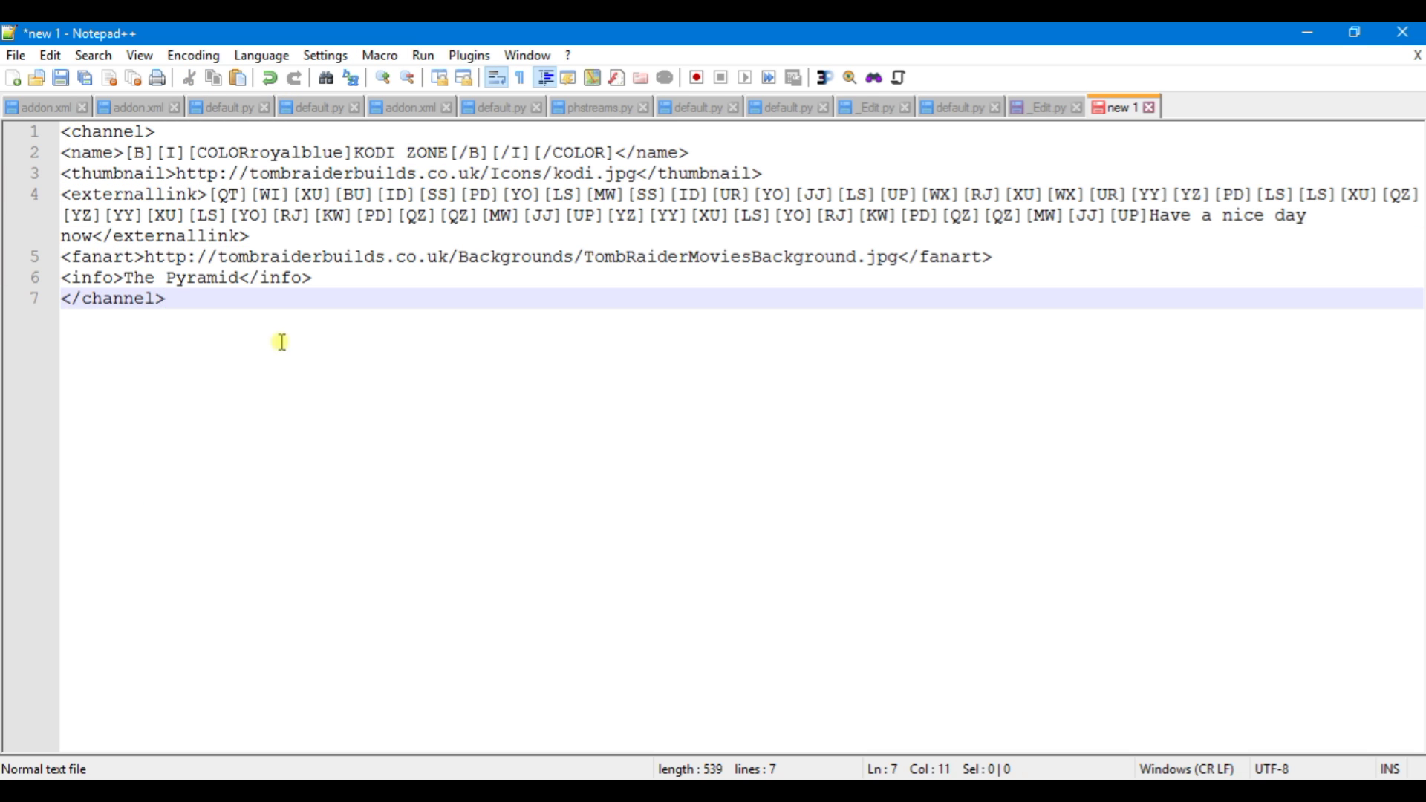
pyautogui.click(383, 77)
pyautogui.click(384, 77)
pyautogui.click(383, 77)
pyautogui.click(384, 77)
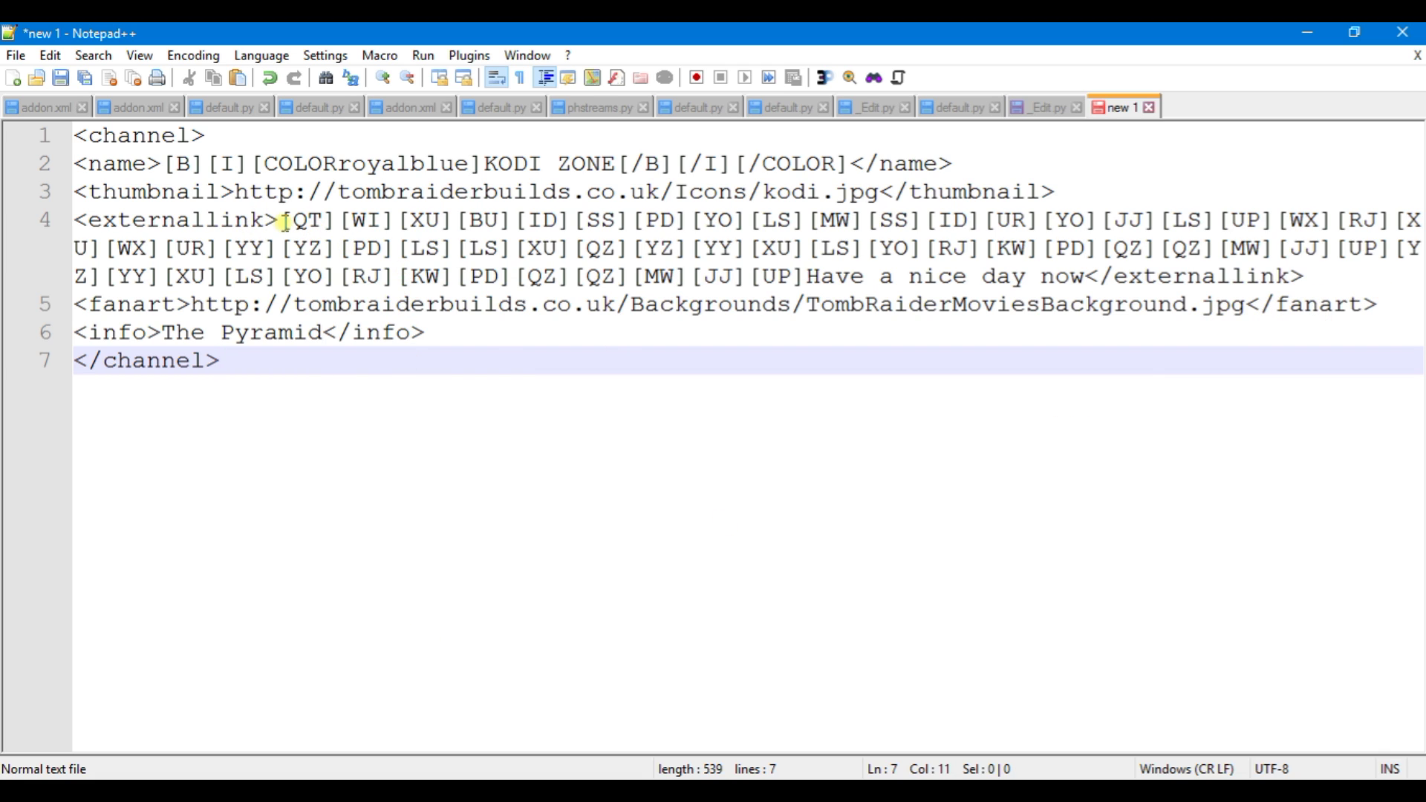
# Move the bracketed codes from the externallink line to line 9, below the channel block with one blank line between.
pyautogui.moveTo(285, 222); pyautogui.dragTo(802, 268)
pyautogui.hotkey('ctrl', 'c')
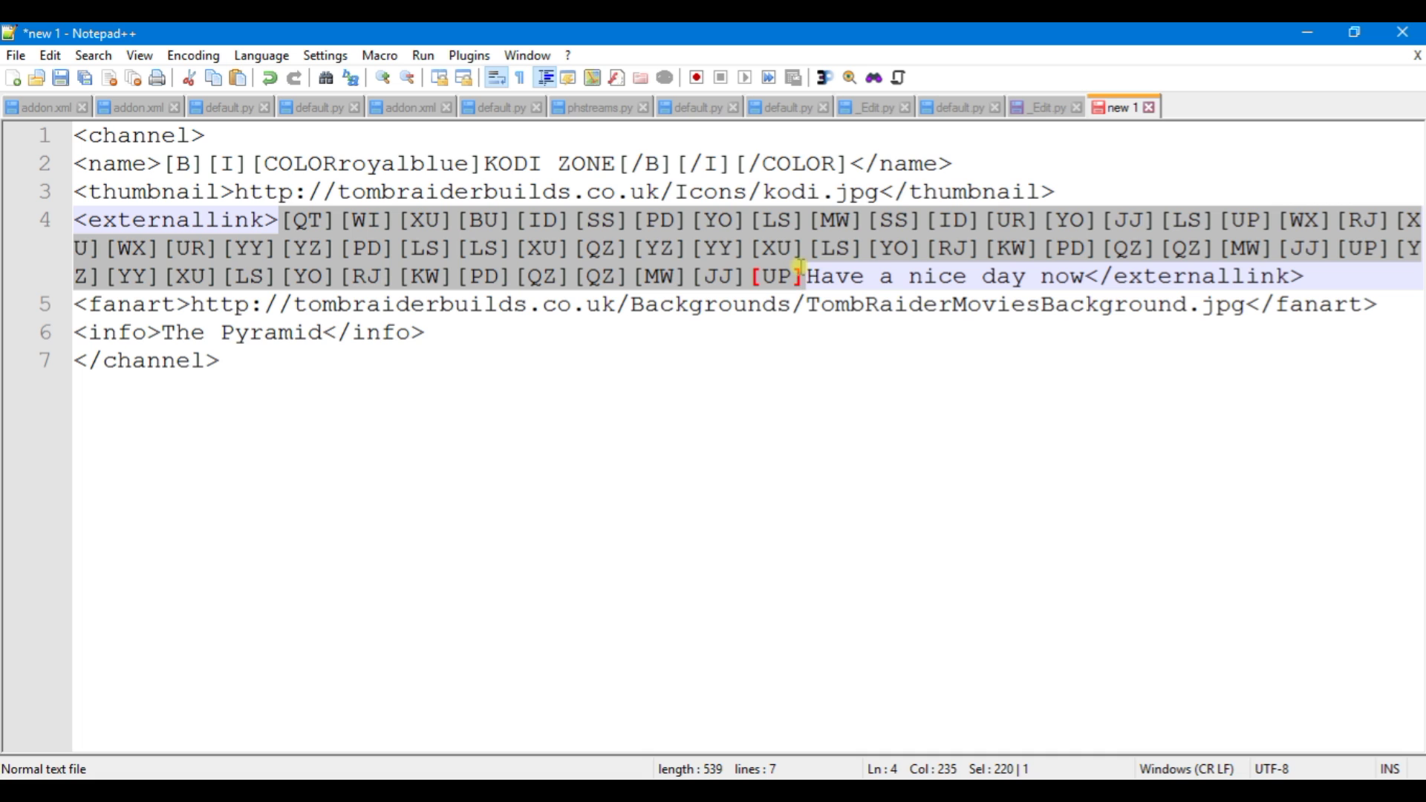
pyautogui.rightClick(764, 252)
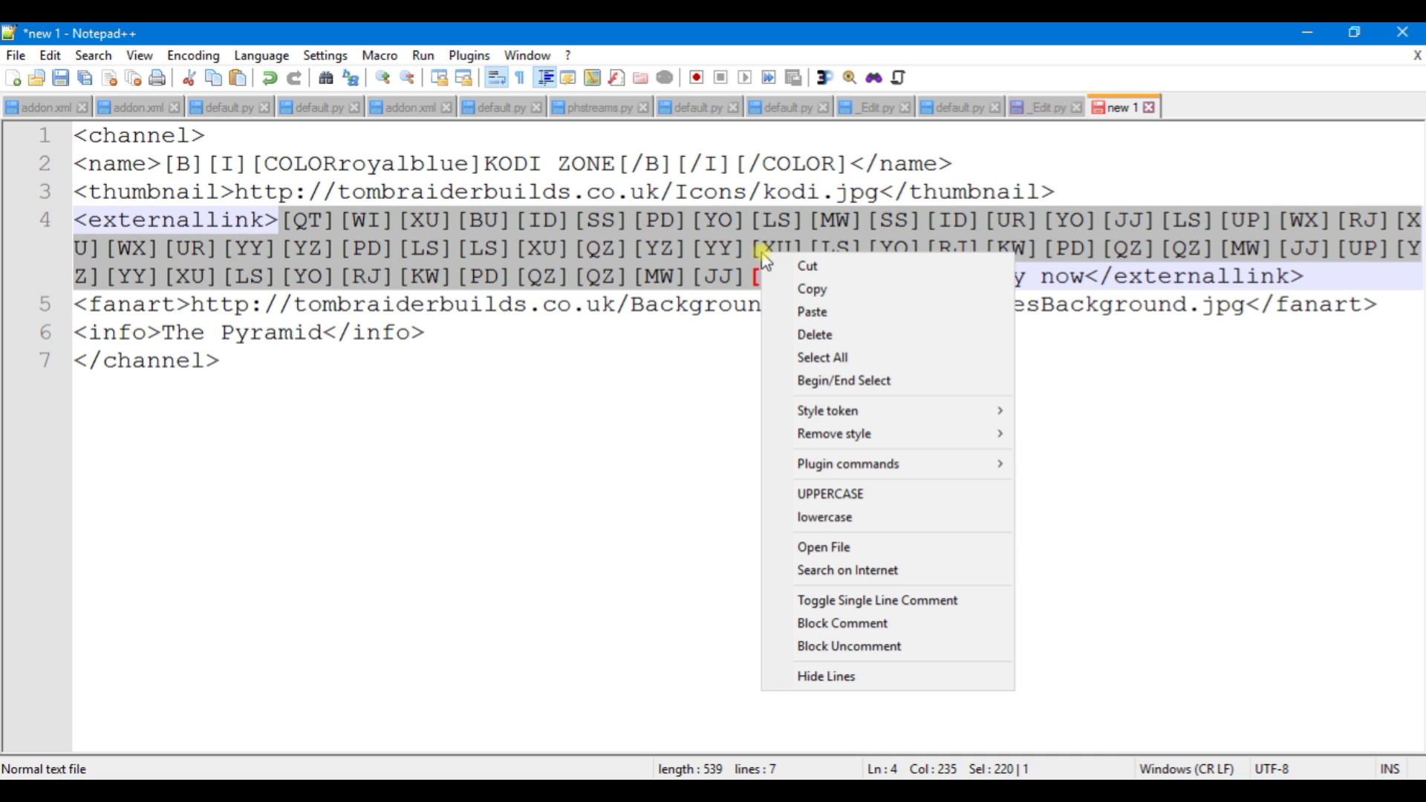
pyautogui.click(806, 266)
pyautogui.hotkey('ctrl', 'End')
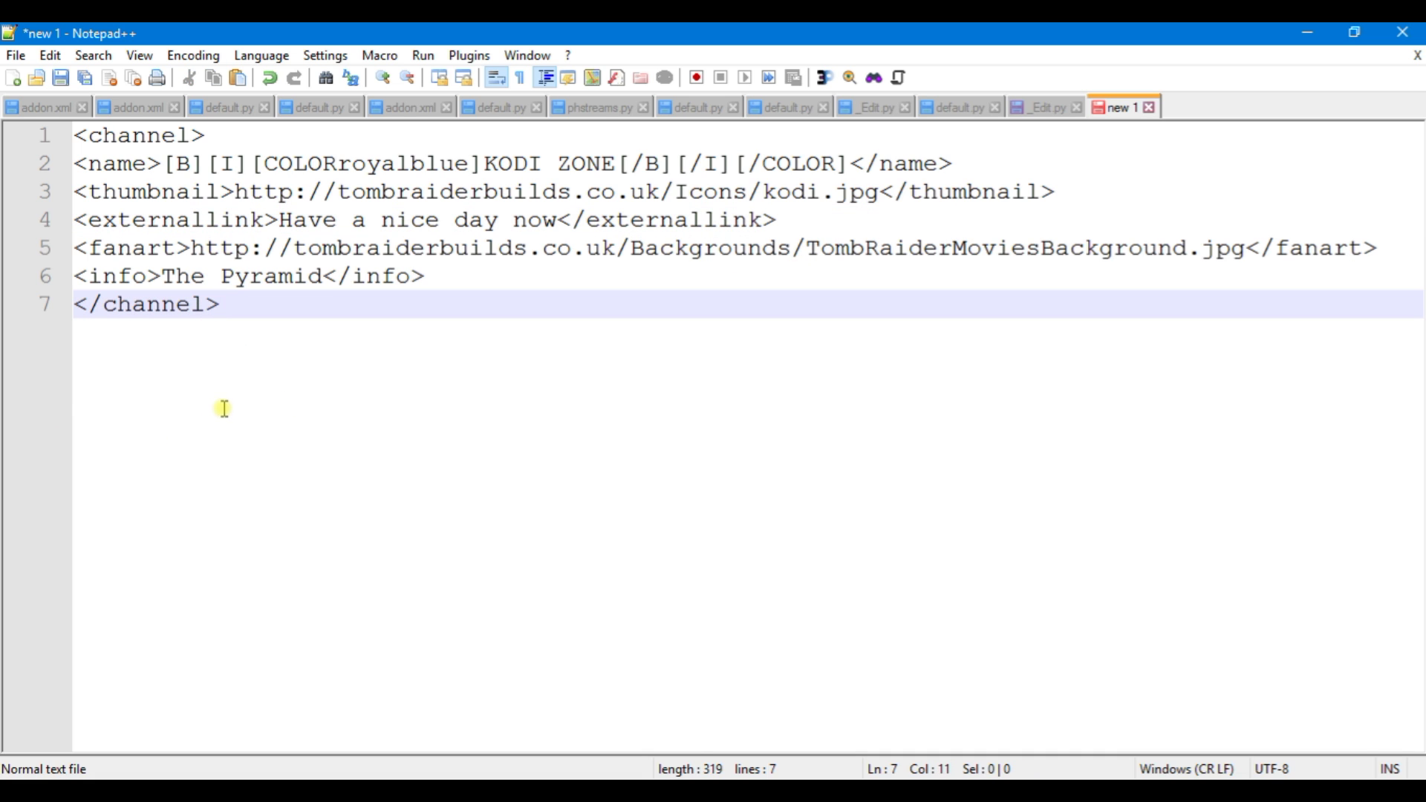
pyautogui.press('Return')
pyautogui.press('Return')
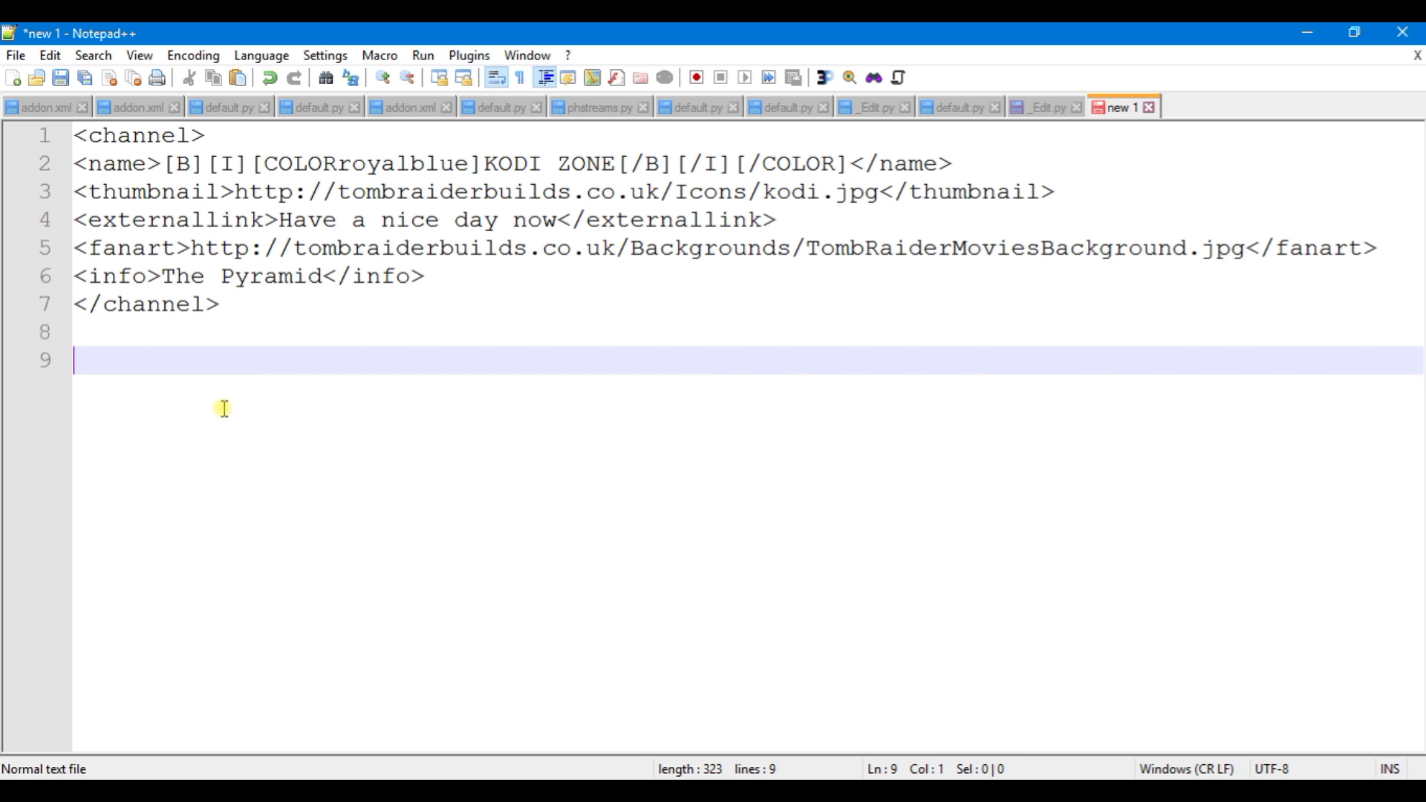
pyautogui.hotkey('ctrl', 'v')
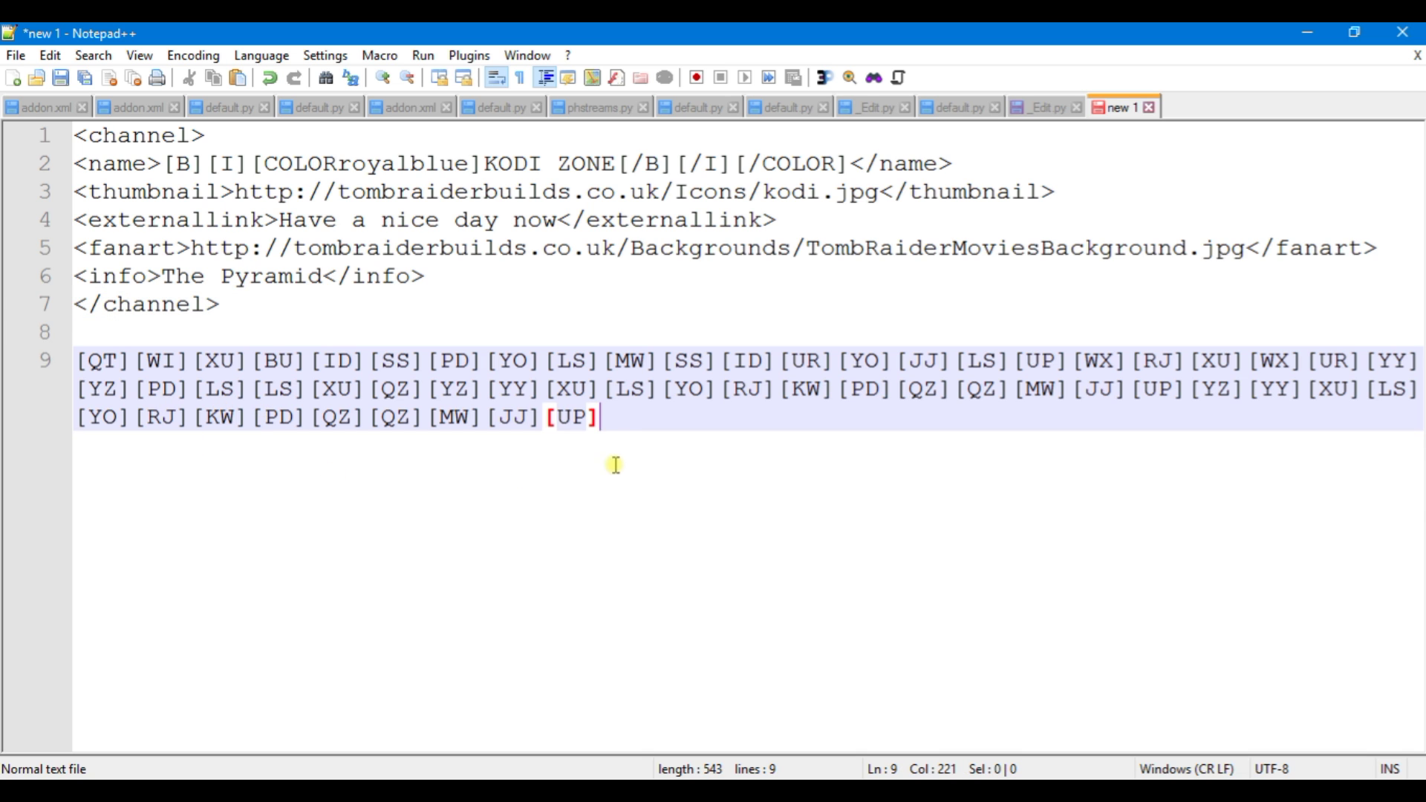
pyautogui.moveTo(494, 161); pyautogui.dragTo(618, 165)
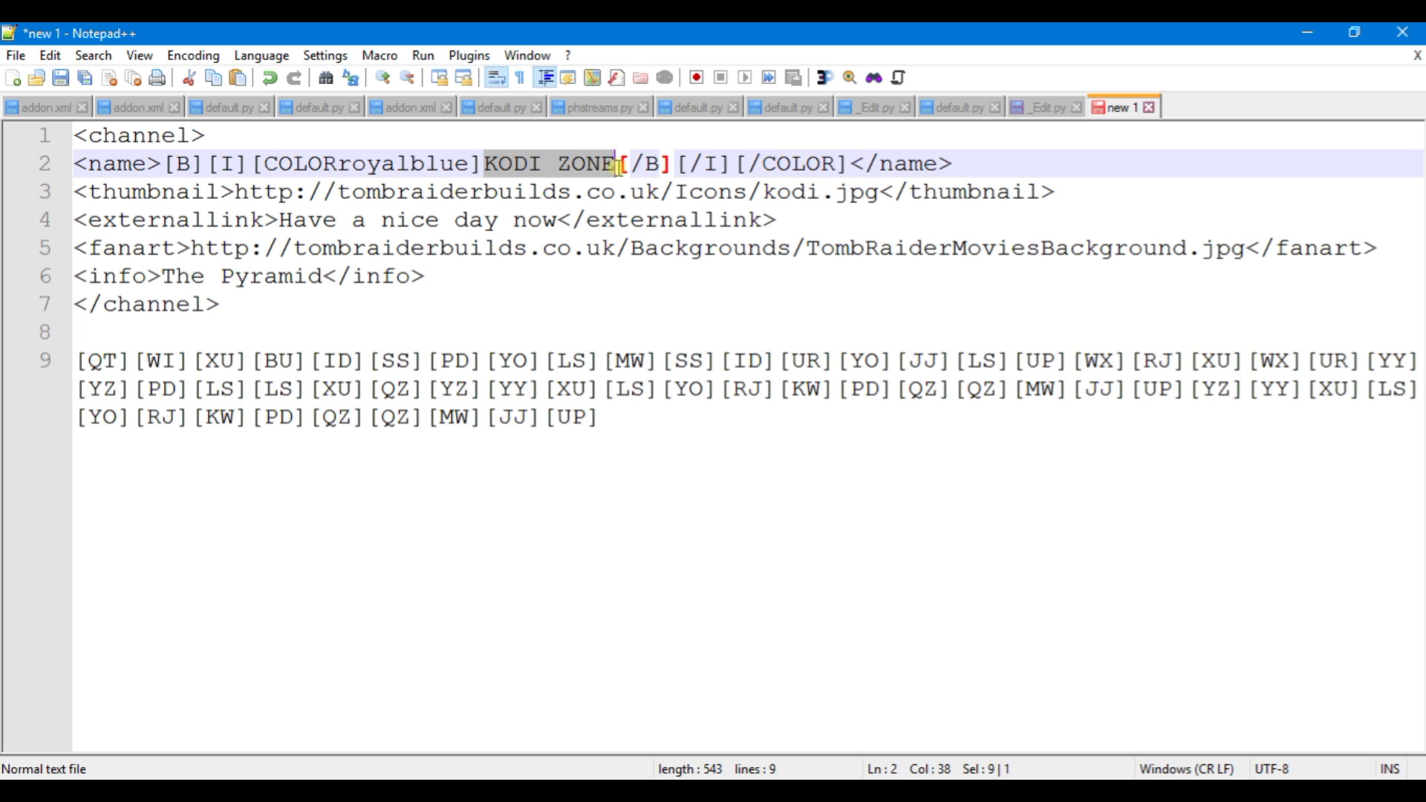
pyautogui.click(615, 474)
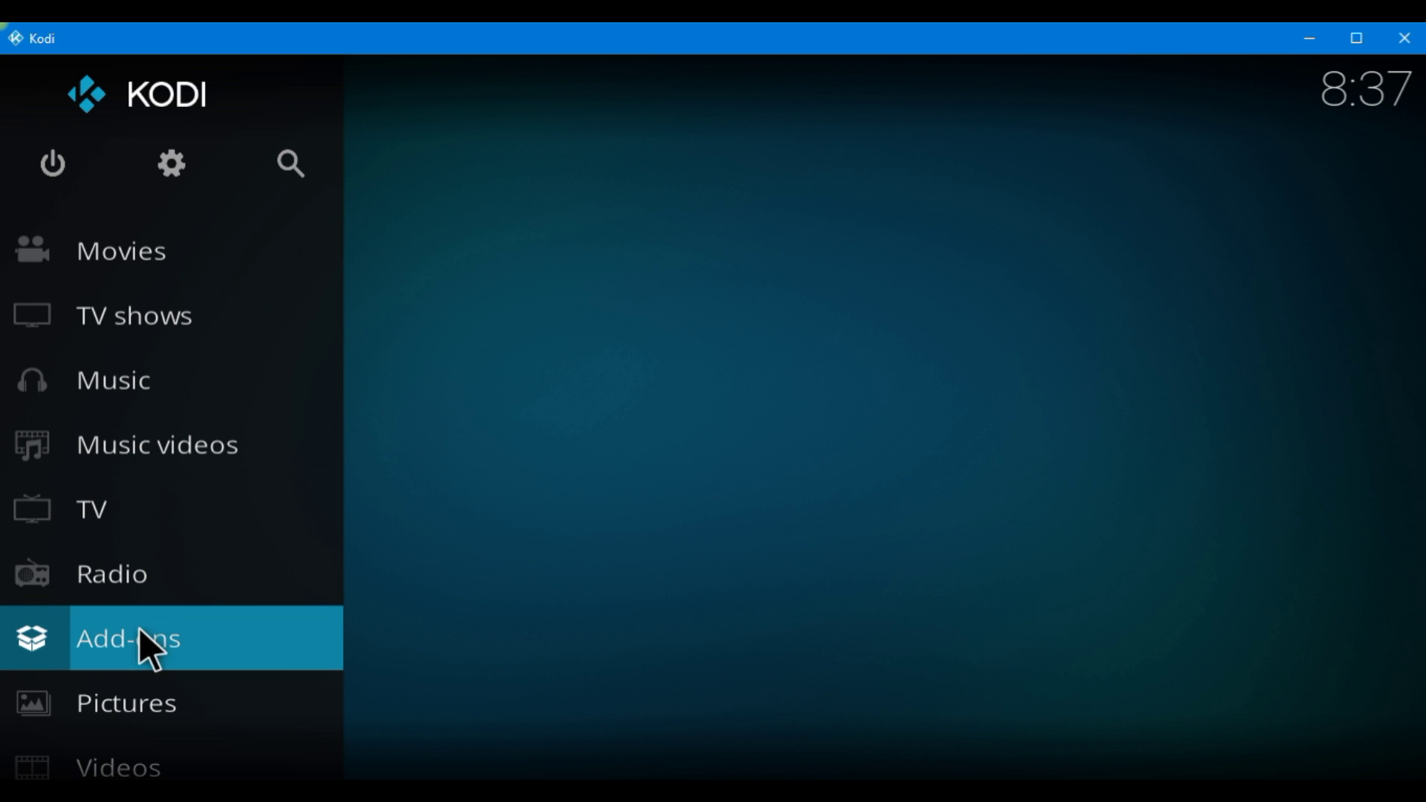
# Switch to Kodi and look through the installed video add-ons, including The Pyramid and Phoenix, and return to Notepad++.
pyautogui.moveTo(140, 639)
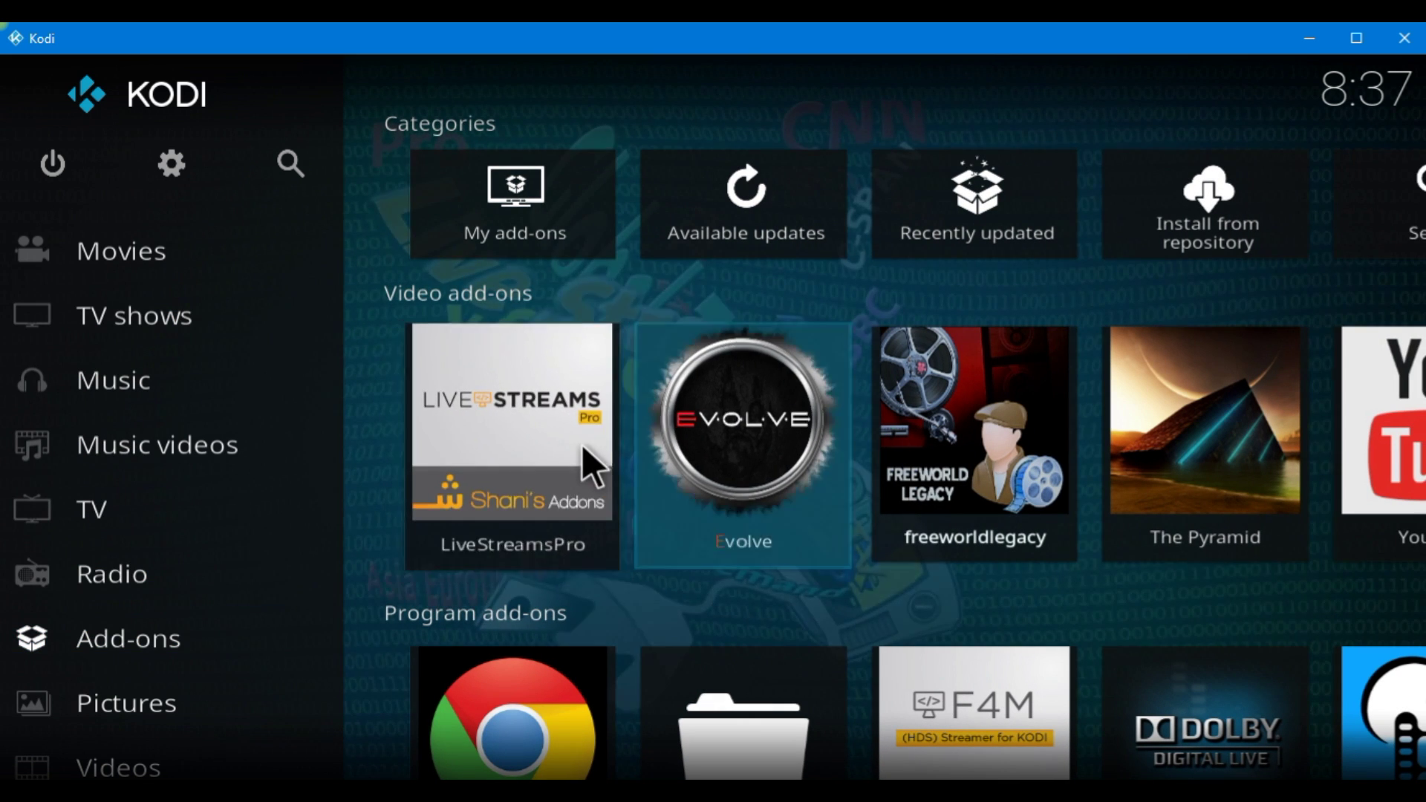
pyautogui.scroll(-4, 777, 457)
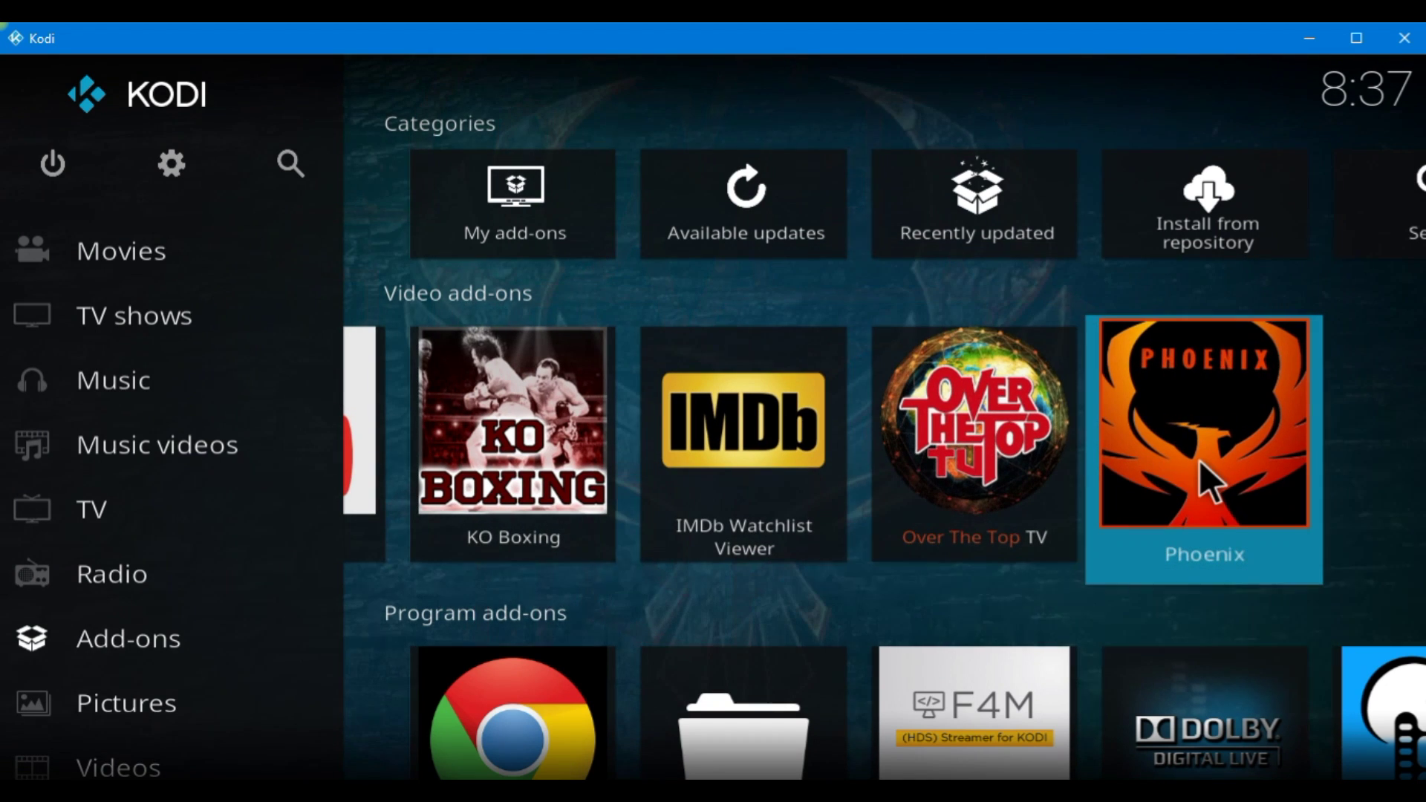
pyautogui.scroll(2, 927, 492)
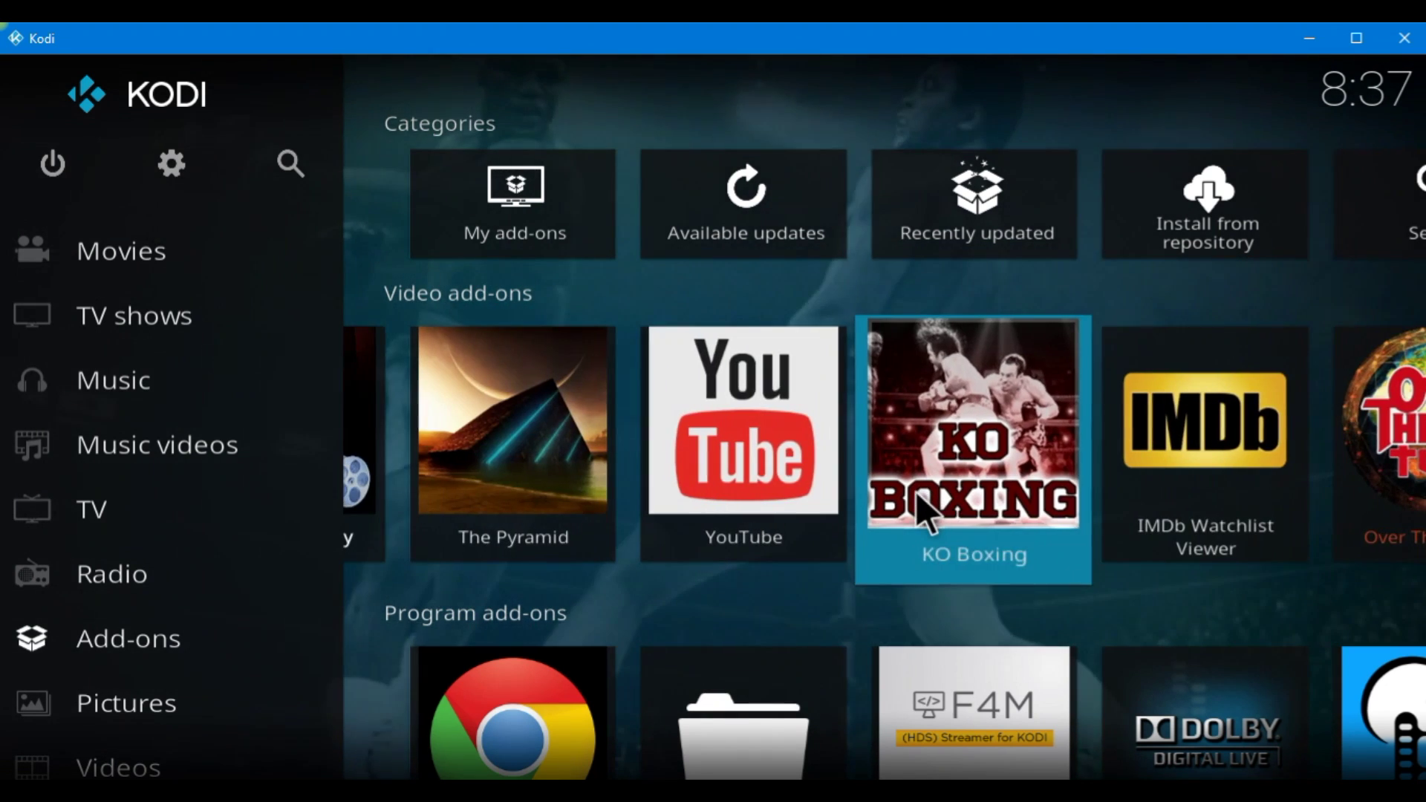
pyautogui.scroll(2, 917, 491)
pyautogui.scroll(1, 916, 492)
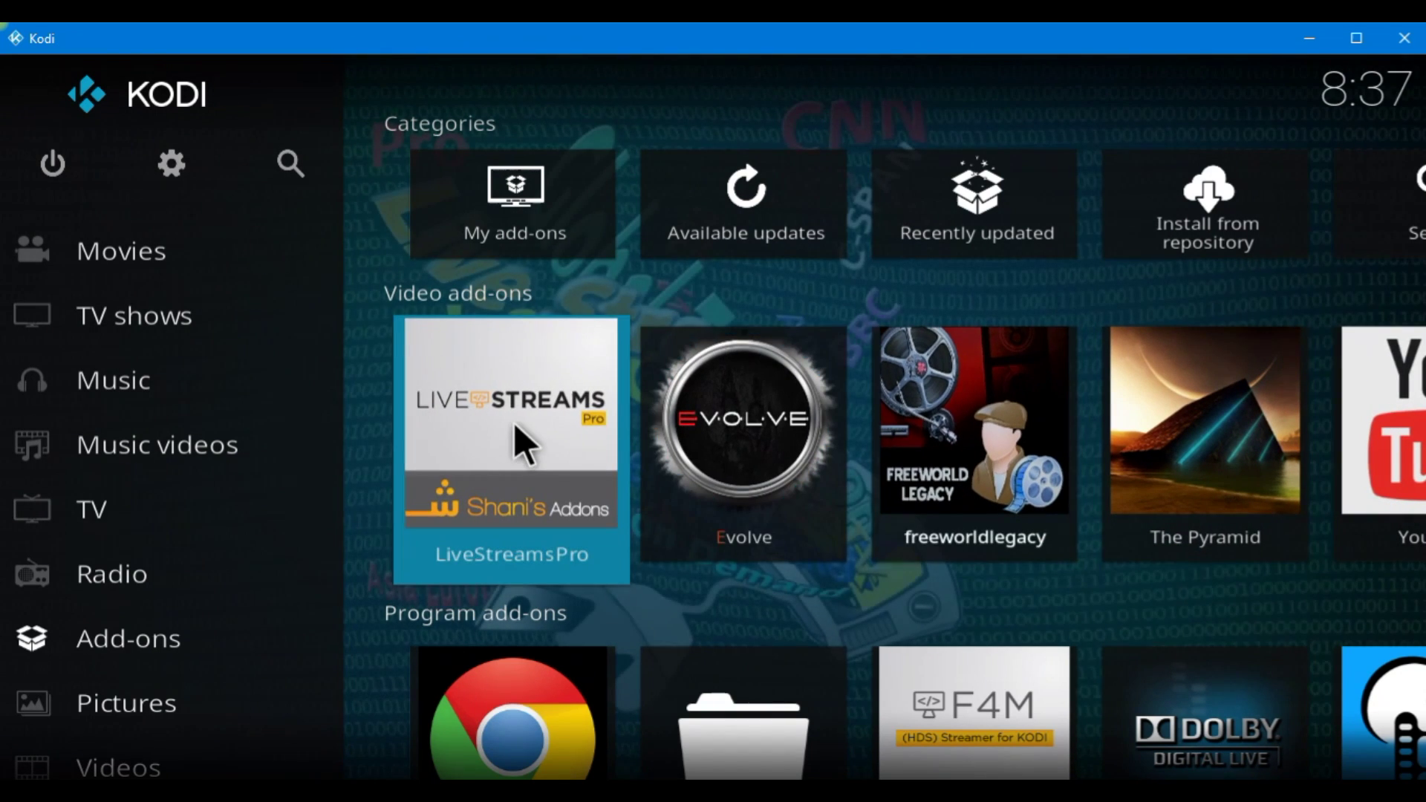
pyautogui.scroll(-1, 514, 422)
pyautogui.scroll(-2, 514, 422)
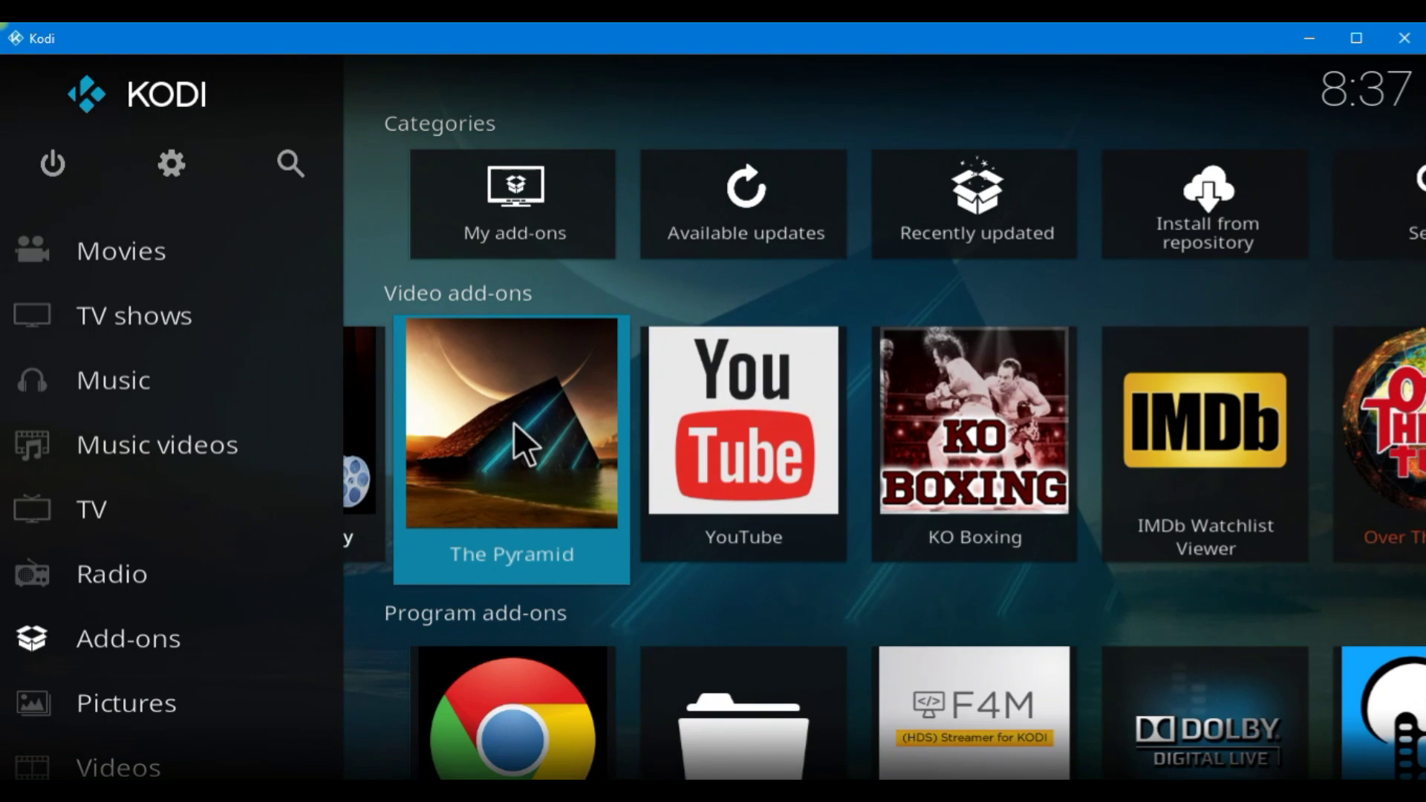
pyautogui.scroll(-2, 514, 422)
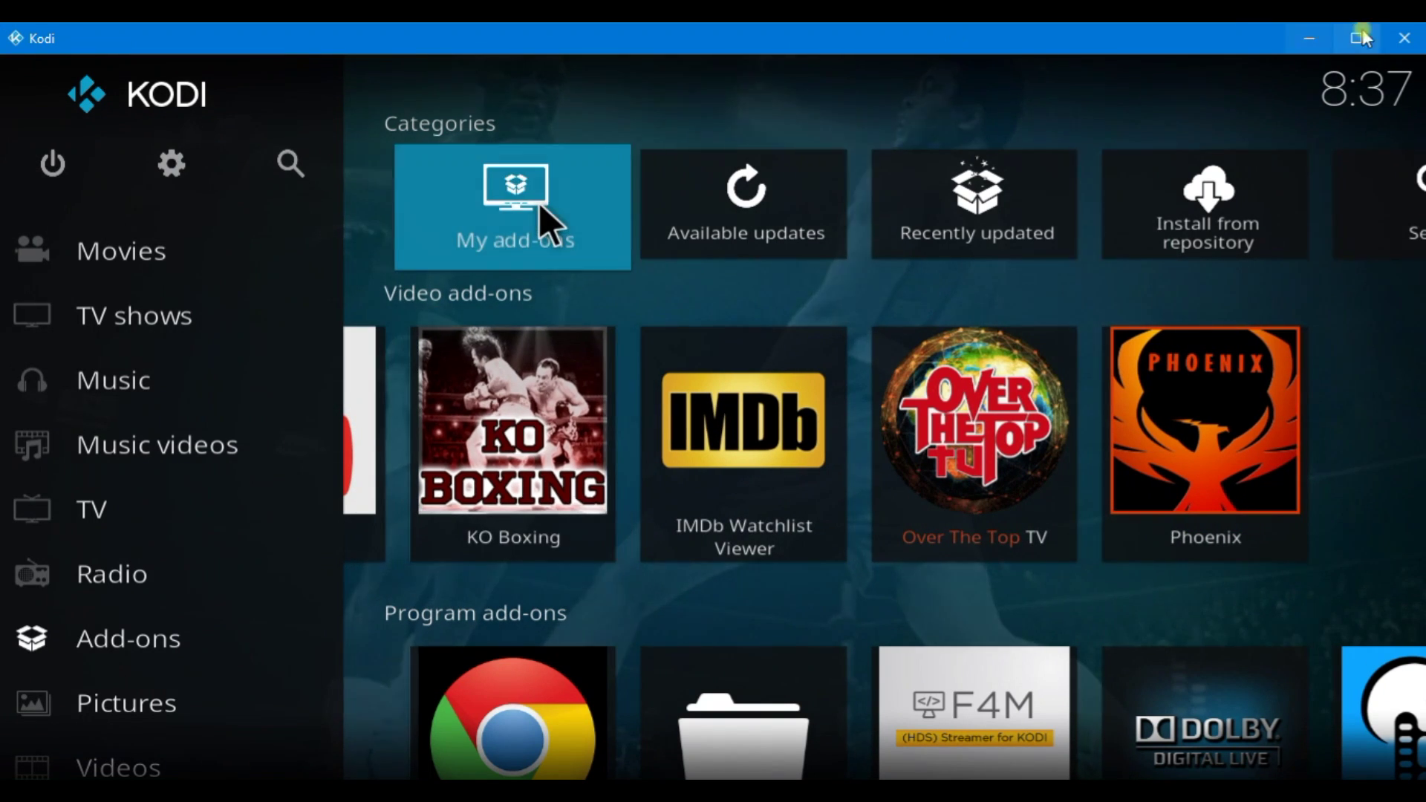
pyautogui.click(1317, 33)
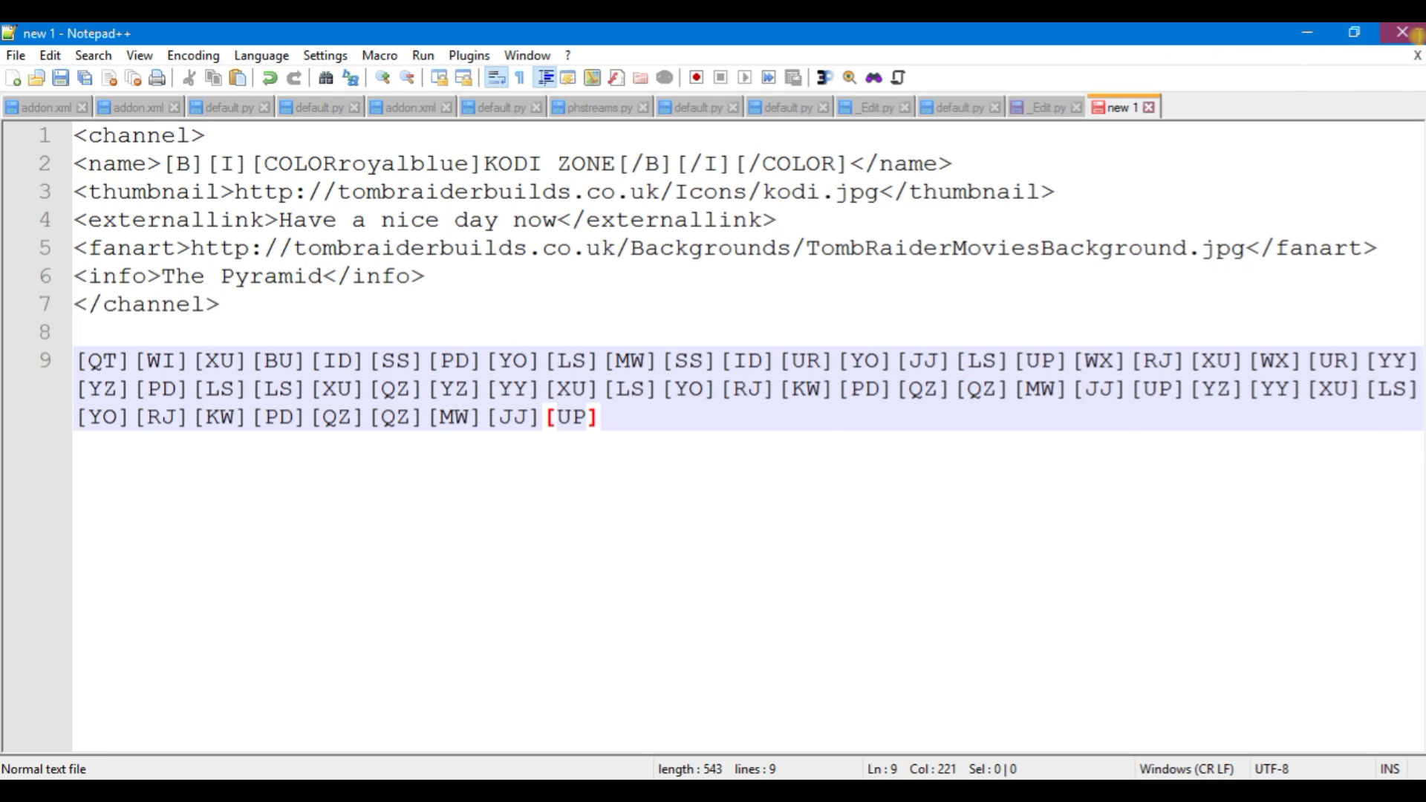
# Close Notepad++ and the THEPYRAMID folder window.
pyautogui.click(1417, 37)
pyautogui.click(1414, 39)
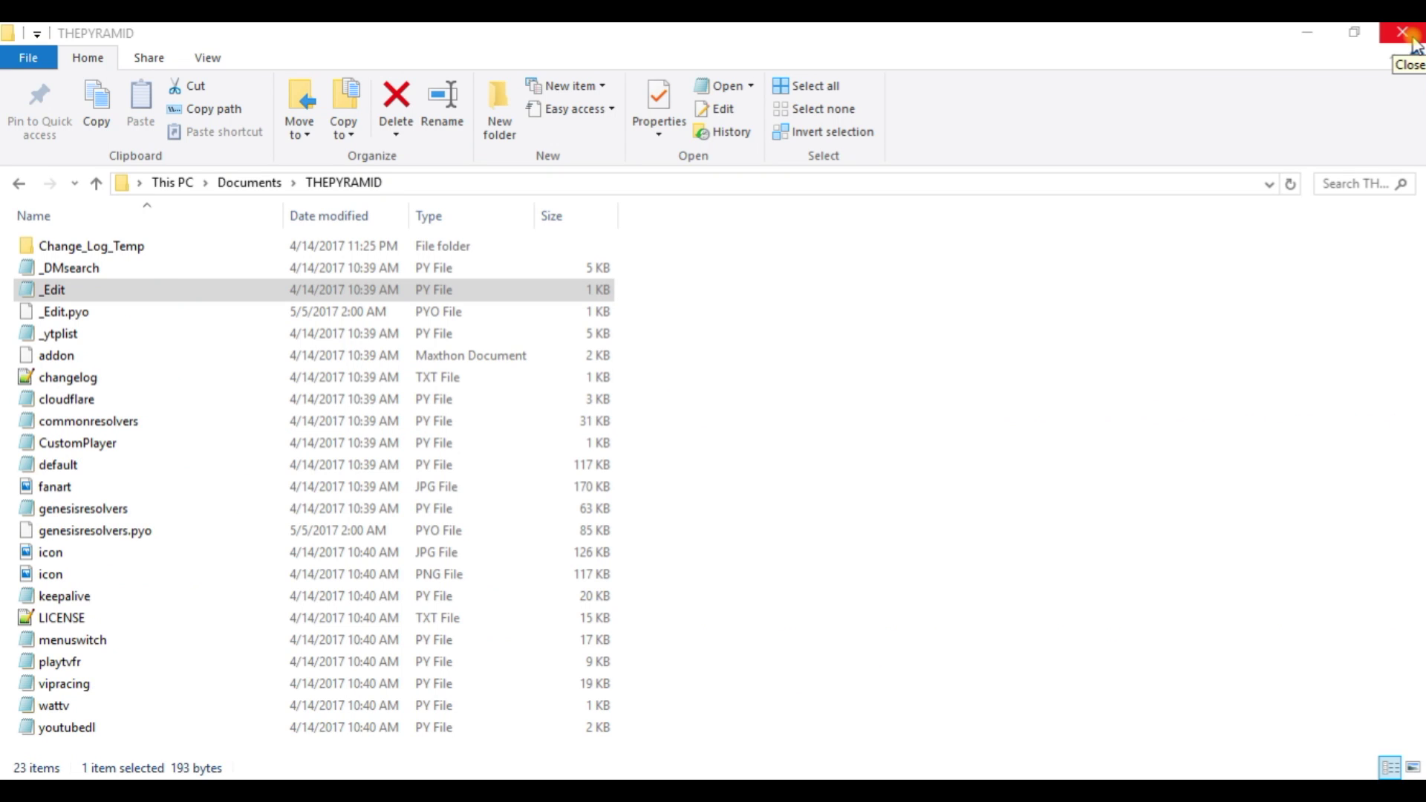
pyautogui.click(1413, 39)
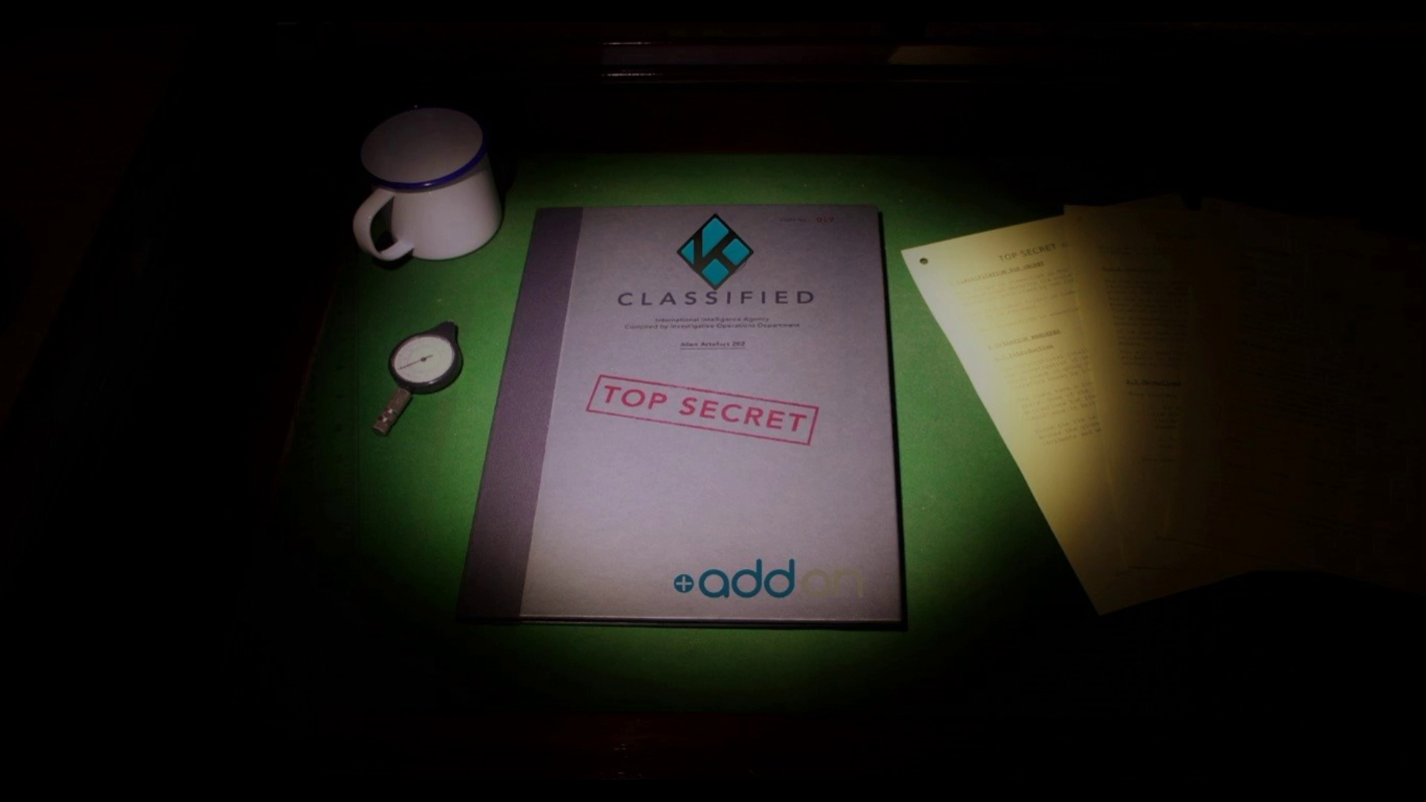
# Open the _Edit.py file from the THEPYRAMID folder in Documents for editing in Notepad++.
pyautogui.press('super')
pyautogui.click(734, 376)
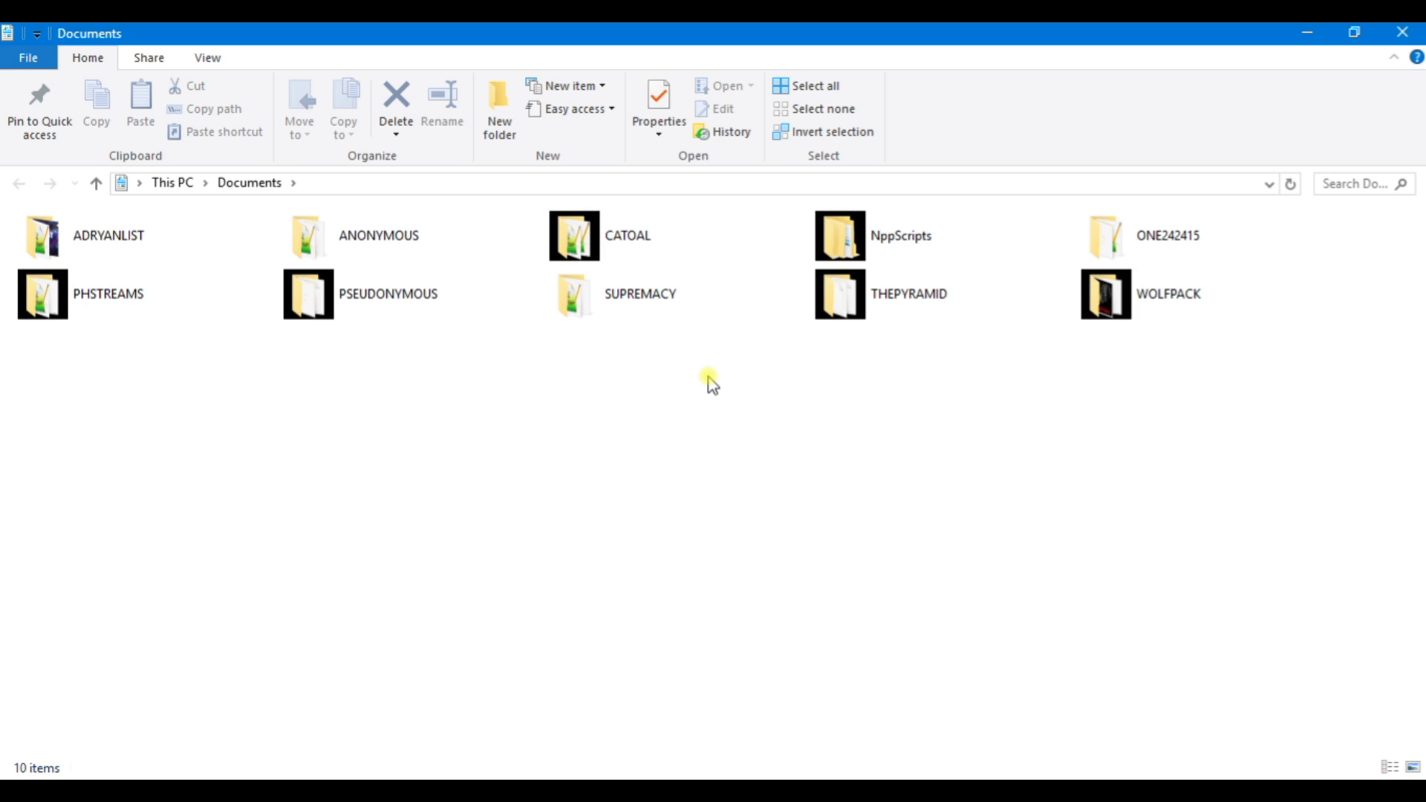
pyautogui.doubleClick(877, 290)
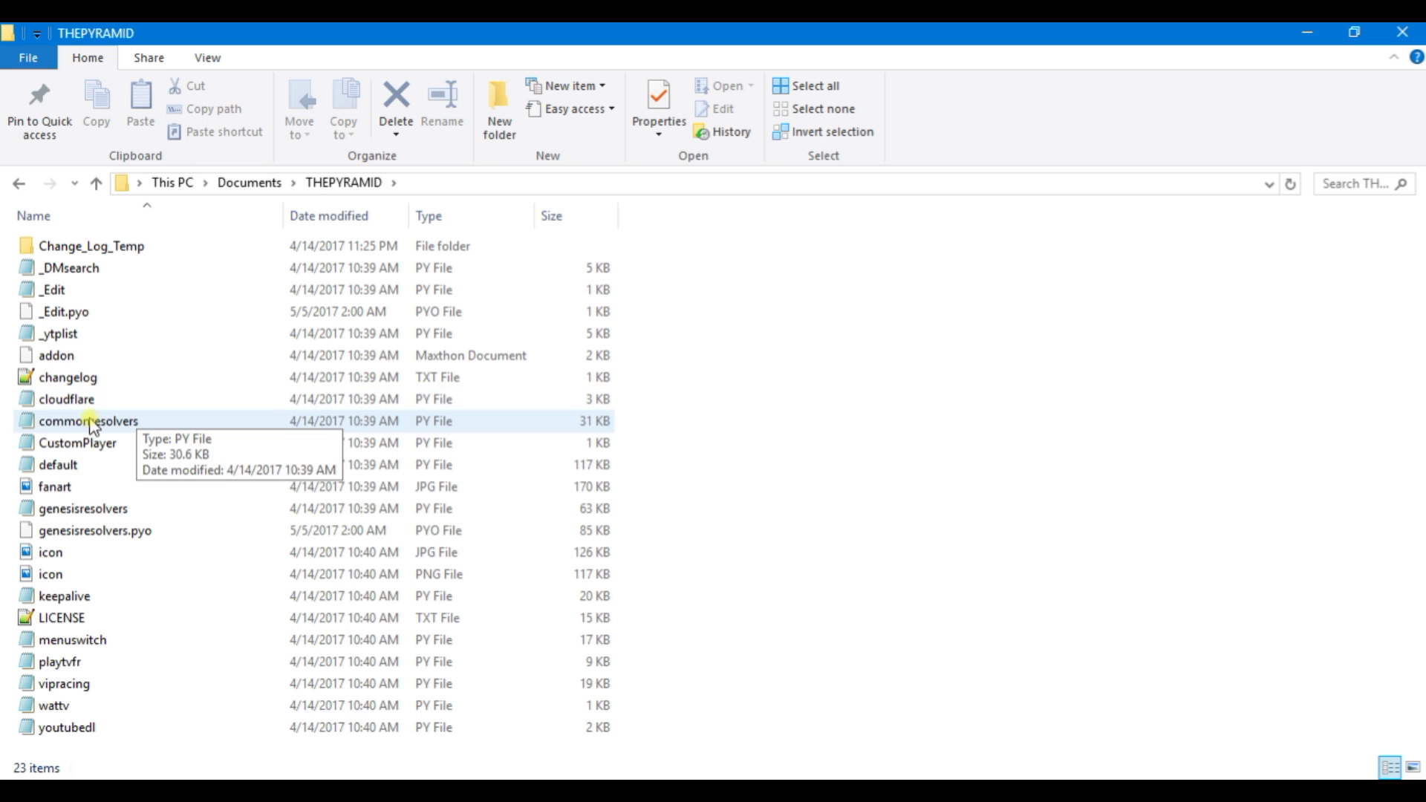
pyautogui.rightClick(58, 292)
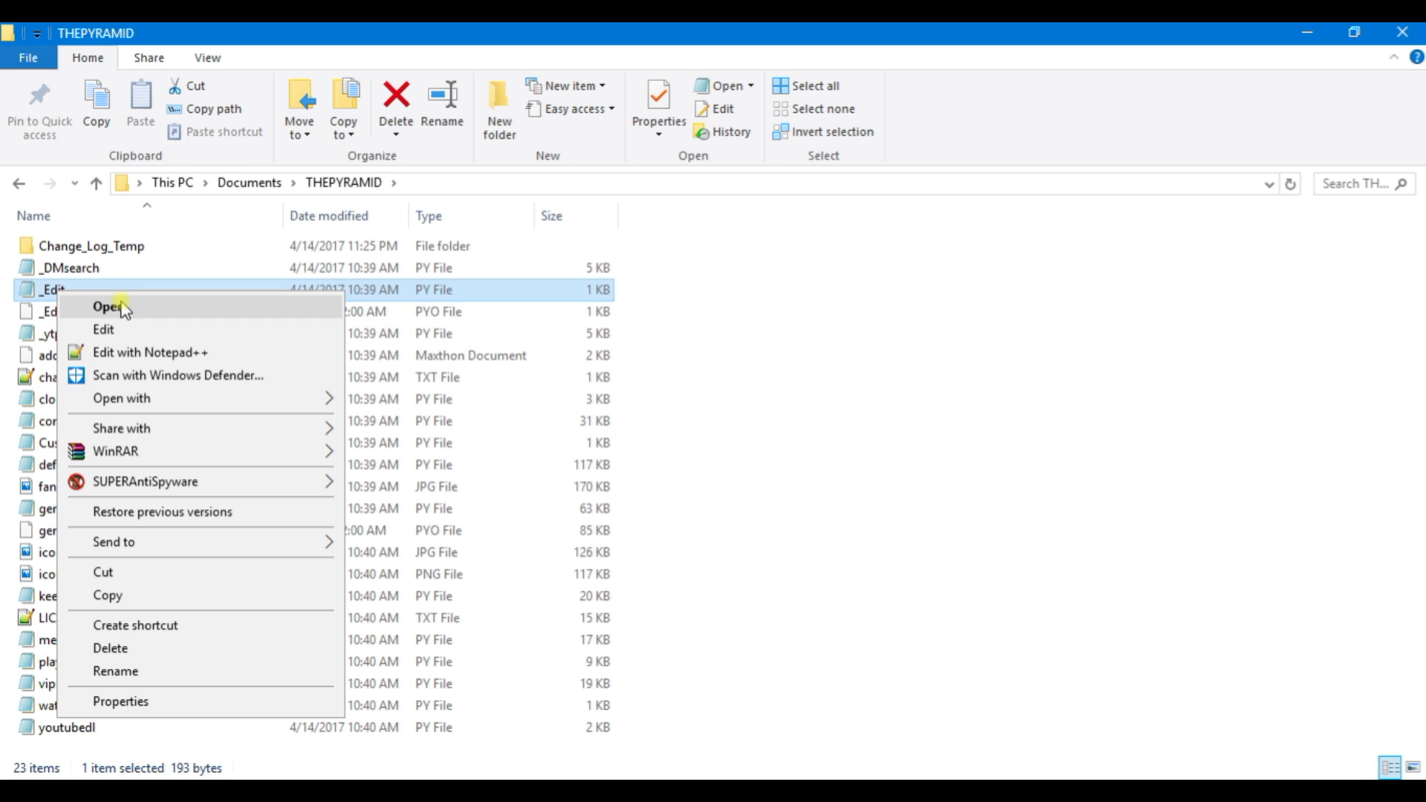
pyautogui.click(133, 354)
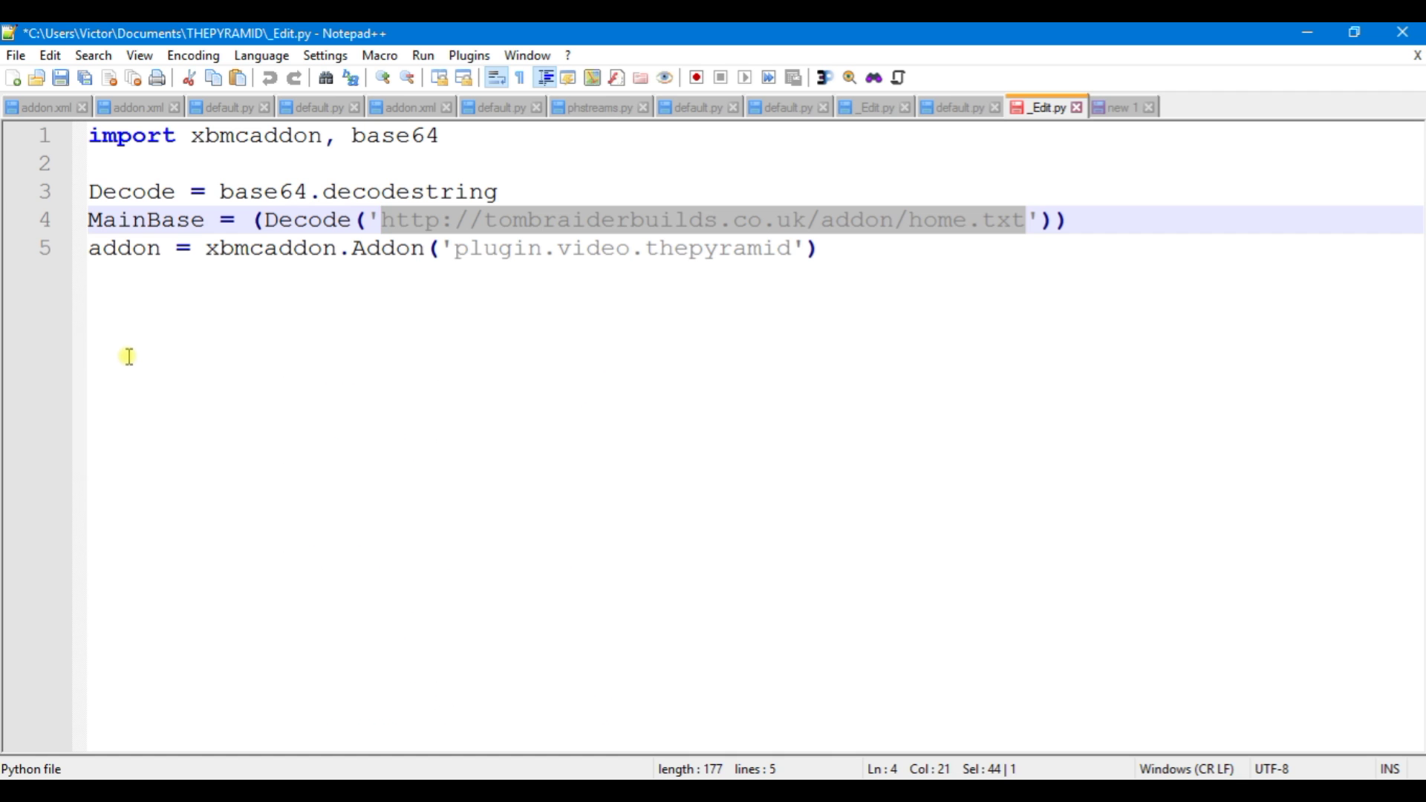
pyautogui.click(1050, 247)
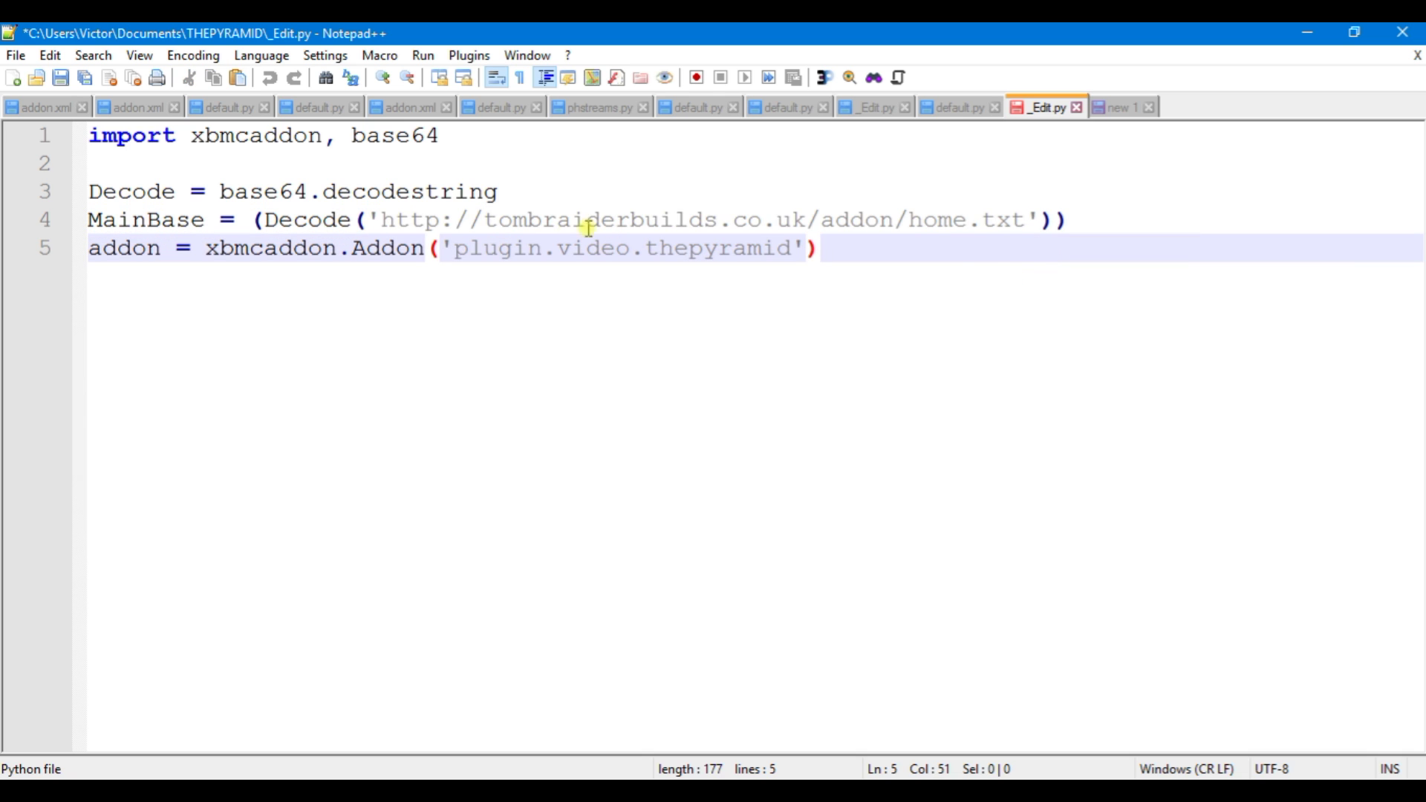
pyautogui.moveTo(381, 221); pyautogui.dragTo(1011, 239)
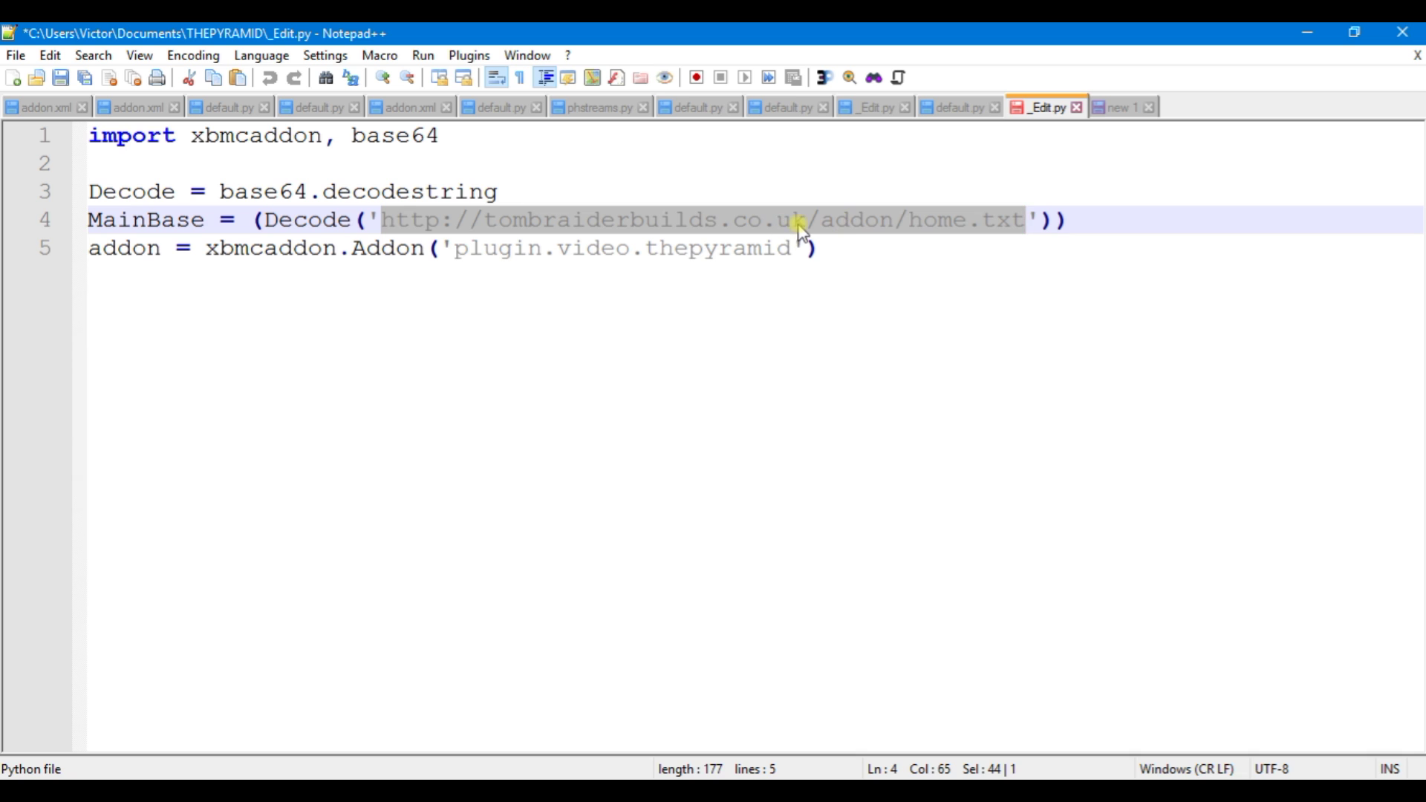
pyautogui.rightClick(866, 230)
pyautogui.click(913, 263)
# Switch to Chrome and load the copied tombraiderbuilds.co.uk/addon/home.txt address.
pyautogui.hotkey('alt', 'Tab')
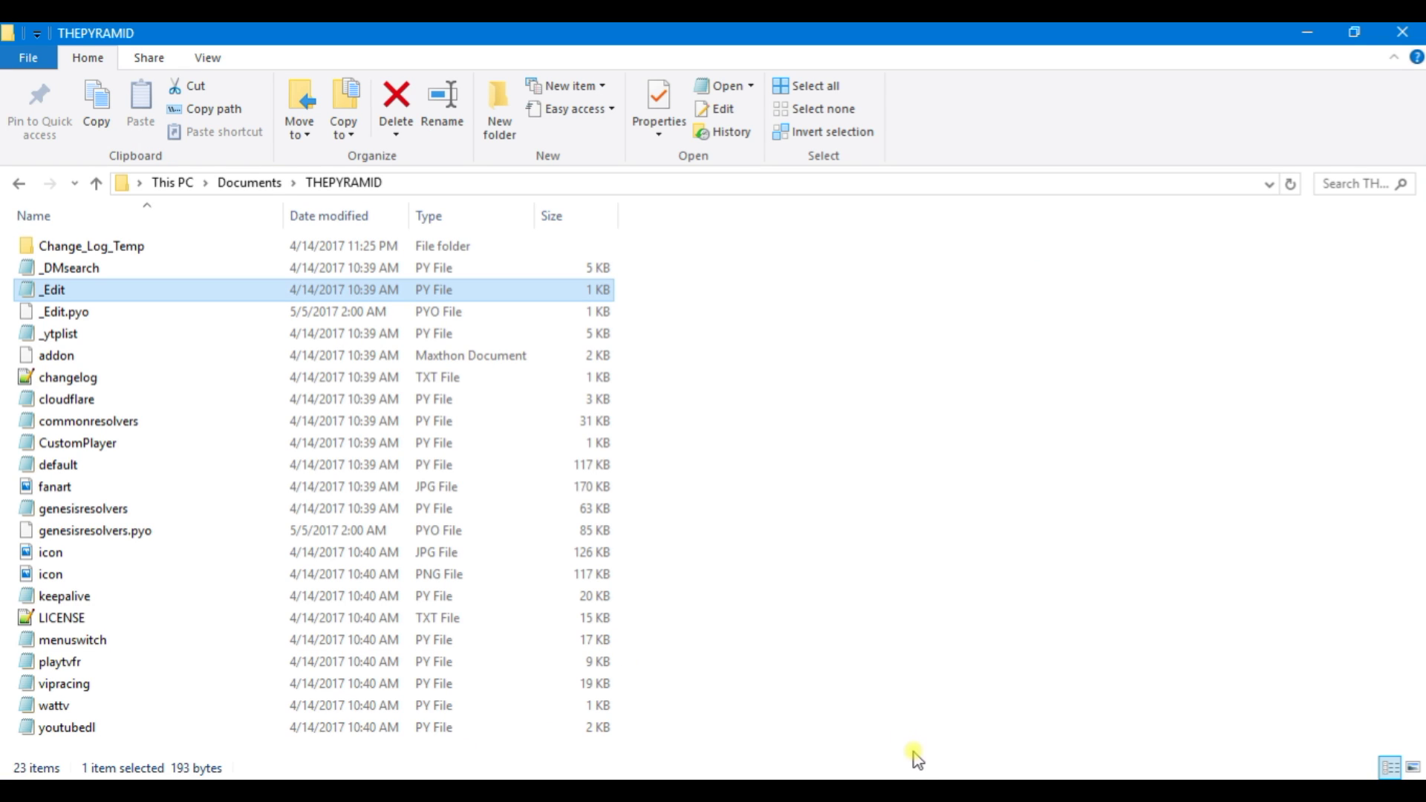
pyautogui.hotkey('alt', 'Tab')
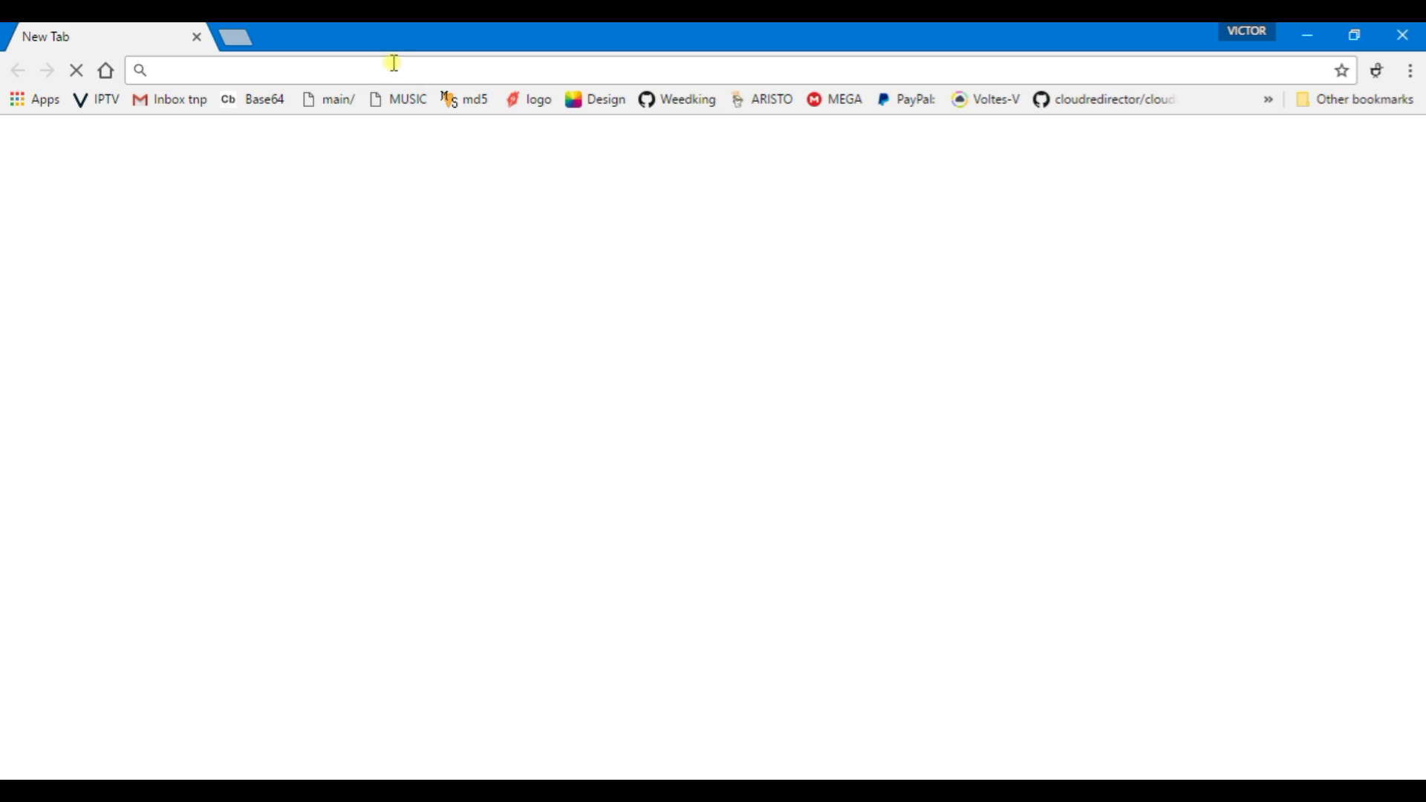
pyautogui.rightClick(395, 66)
pyautogui.click(468, 187)
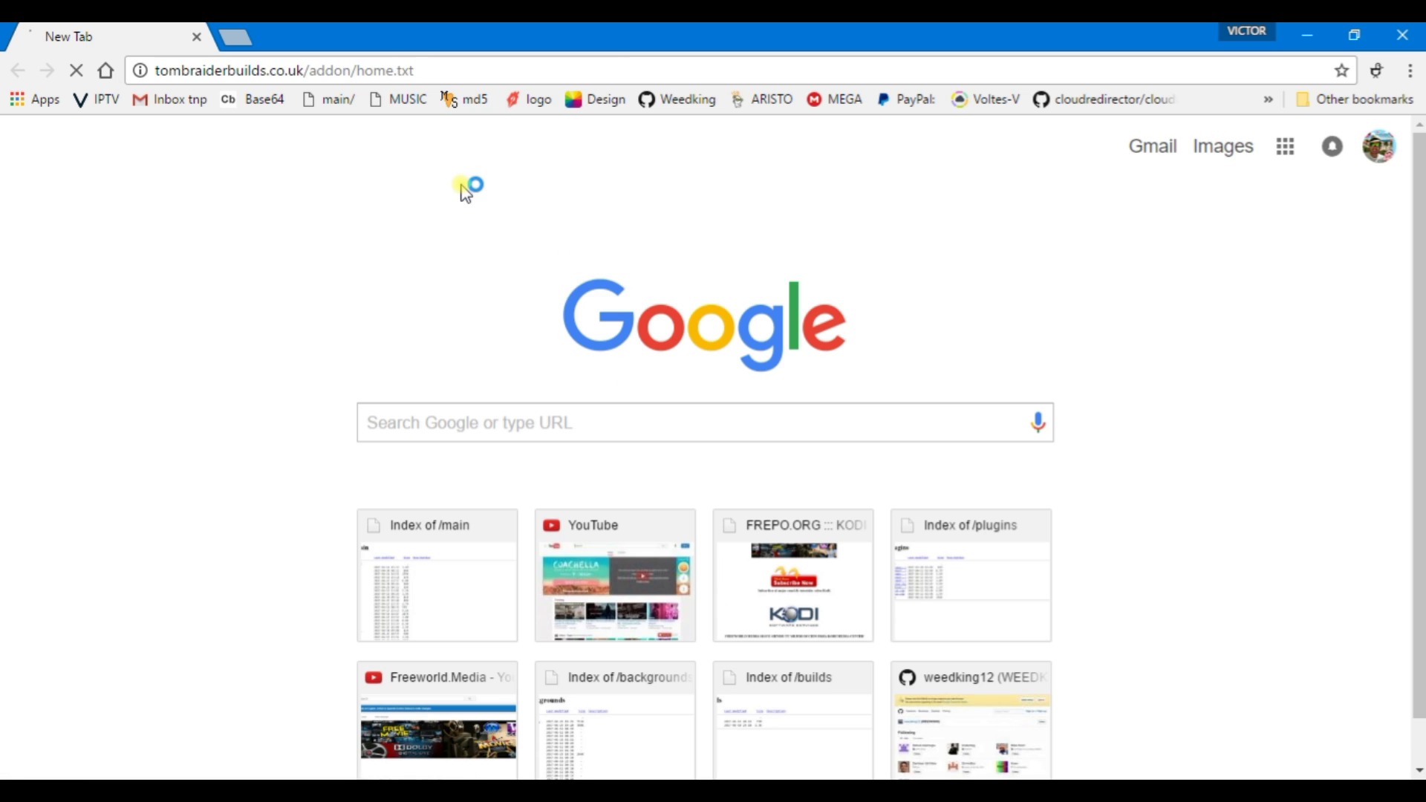
# Examine the bracketed code in the DOCUMENTARY ZONE externallink entry, highlighting it, and close the browser.
pyautogui.scroll(-3, 565, 453)
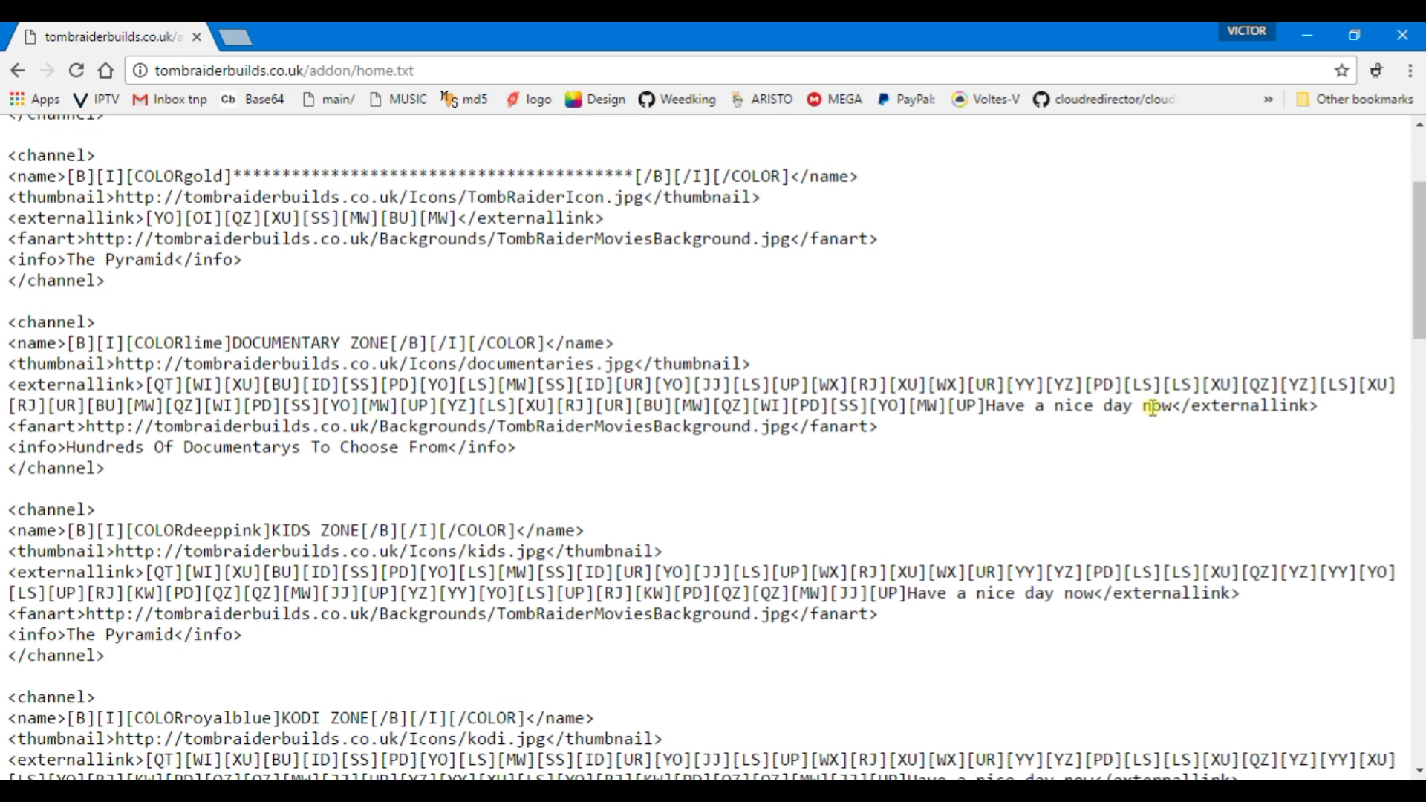
pyautogui.moveTo(902, 413); pyautogui.dragTo(135, 380)
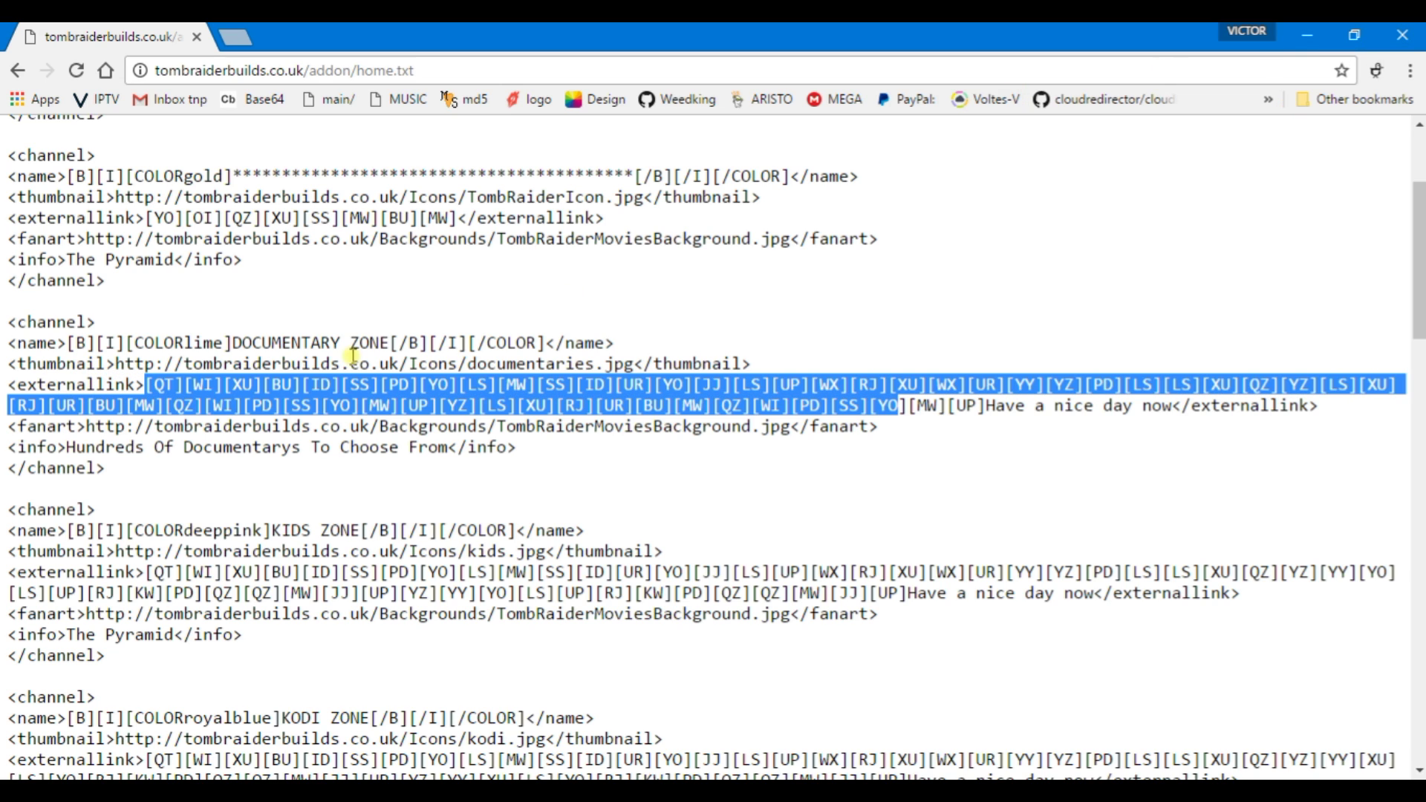
pyautogui.click(1403, 36)
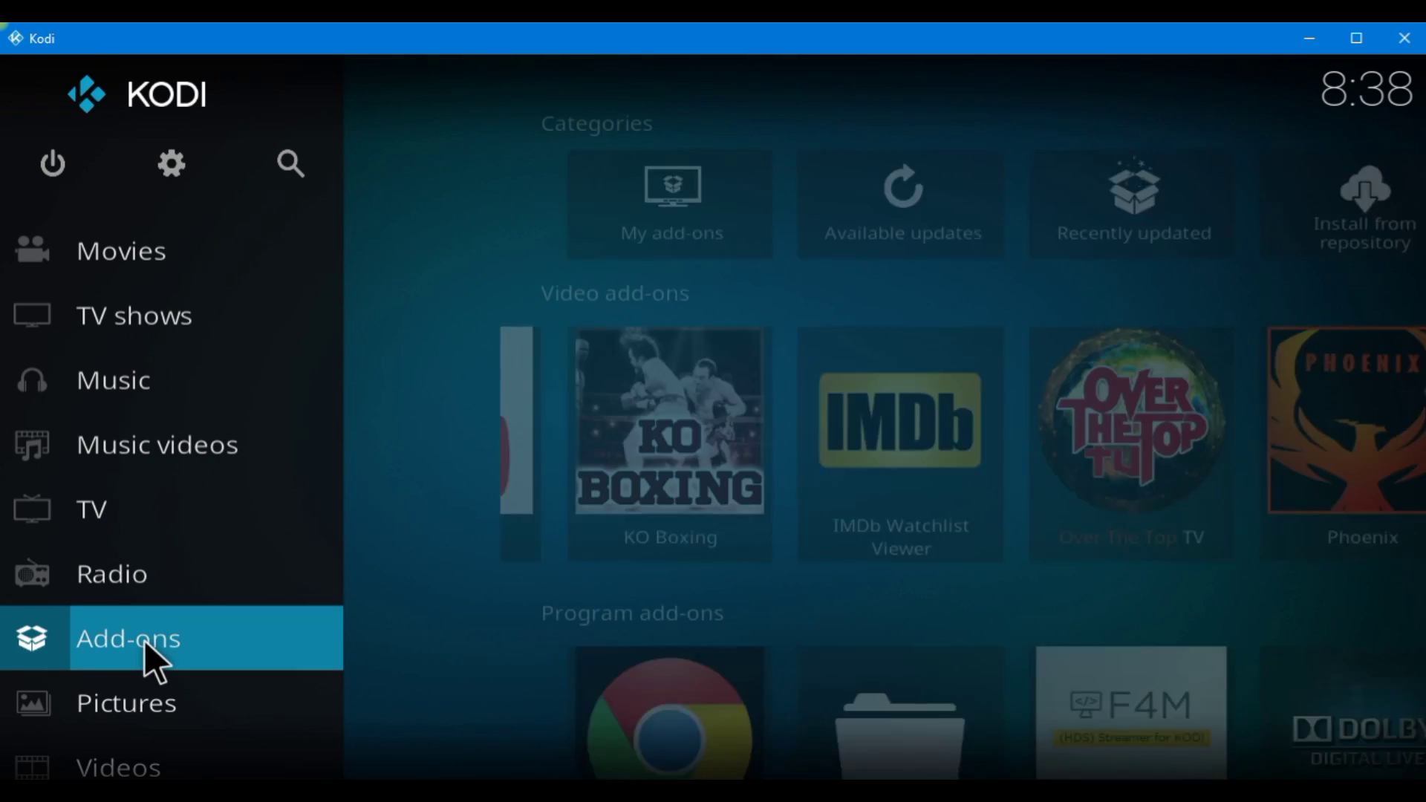
# Switch to Kodi, open The Pyramid video add-on, and enter its KIDS ZONE section.
pyautogui.scroll(2, 420, 448)
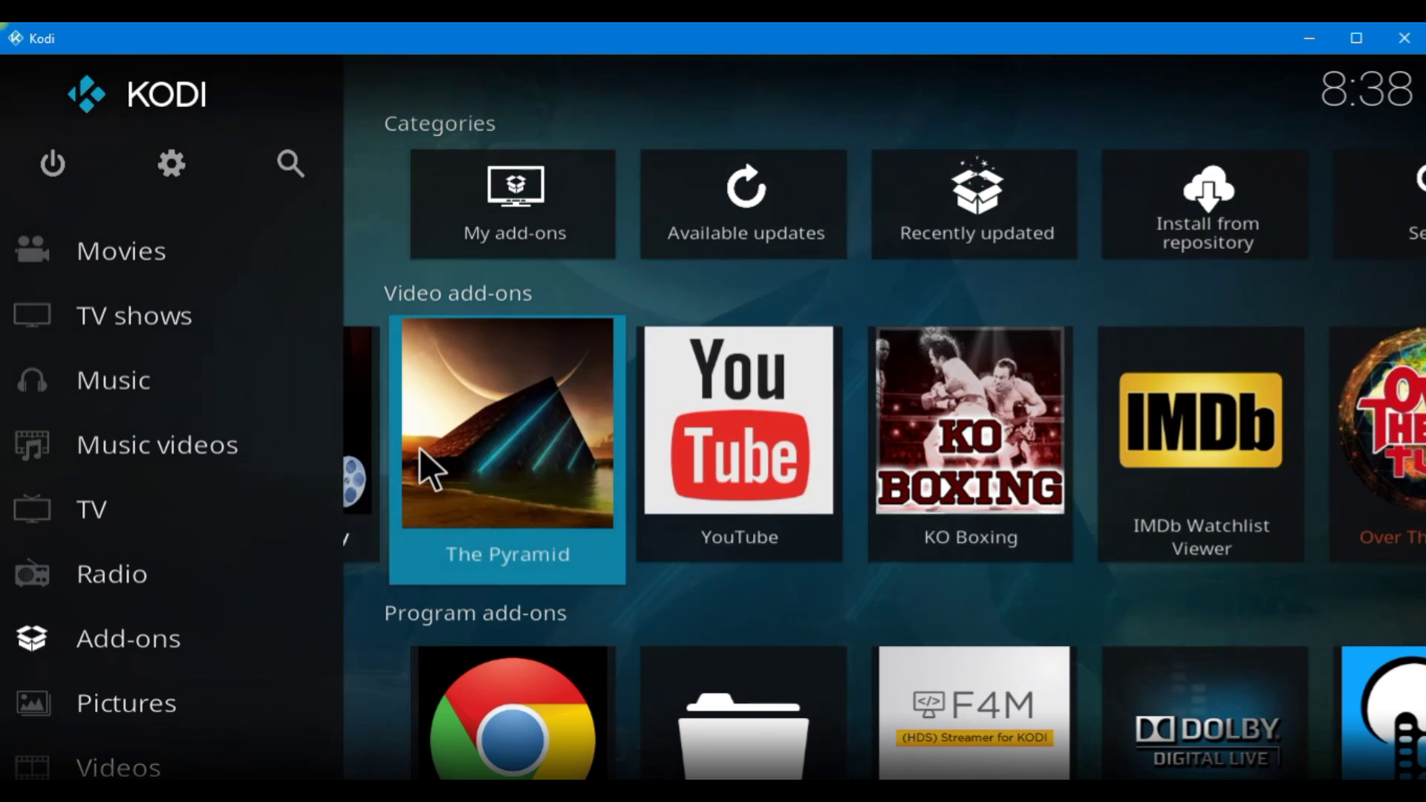
pyautogui.click(519, 456)
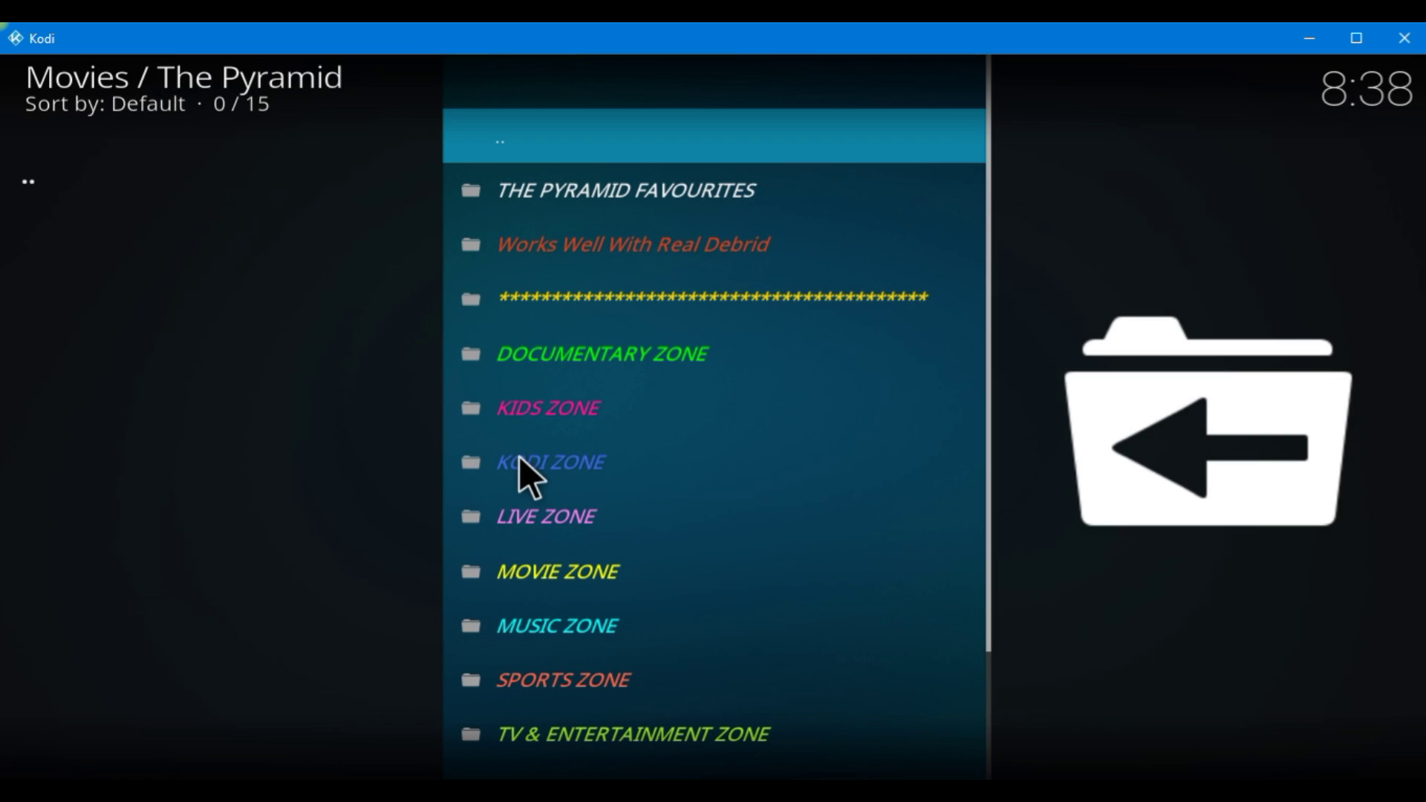
pyautogui.scroll(-5, 654, 385)
pyautogui.scroll(2, 663, 406)
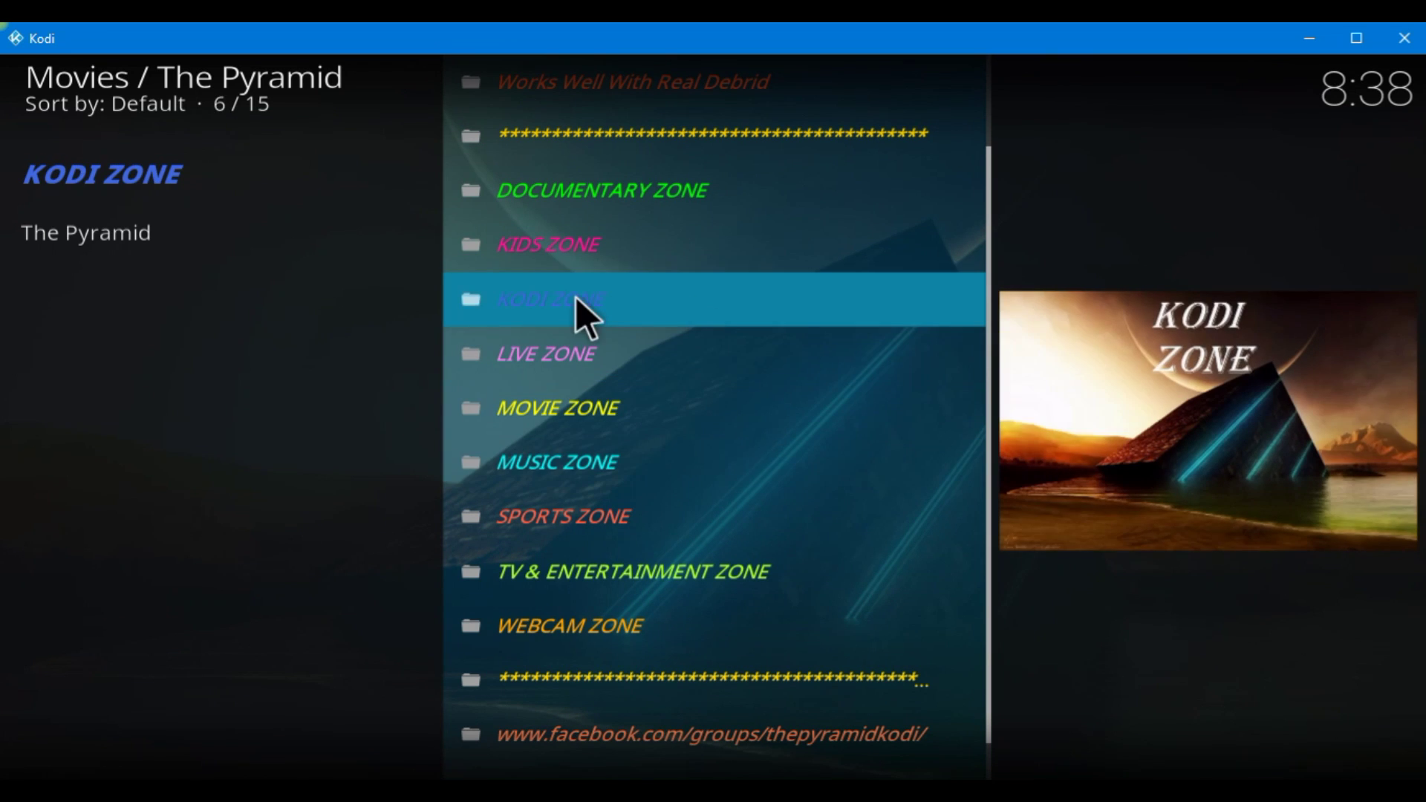
pyautogui.click(605, 244)
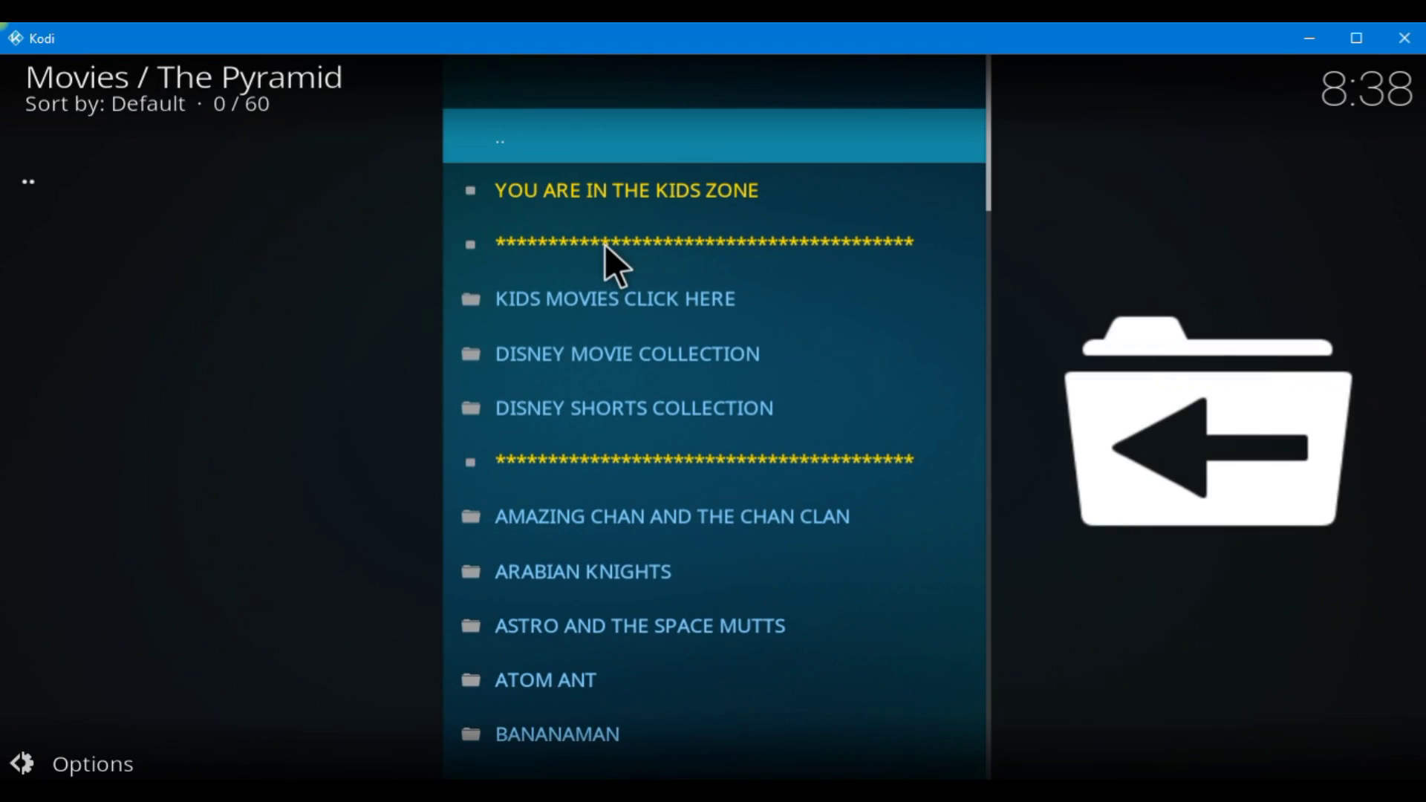
# Browse the DISNEY MOVIE COLLECTION folder in the KIDS ZONE and close Kodi.
pyautogui.scroll(-1, 630, 274)
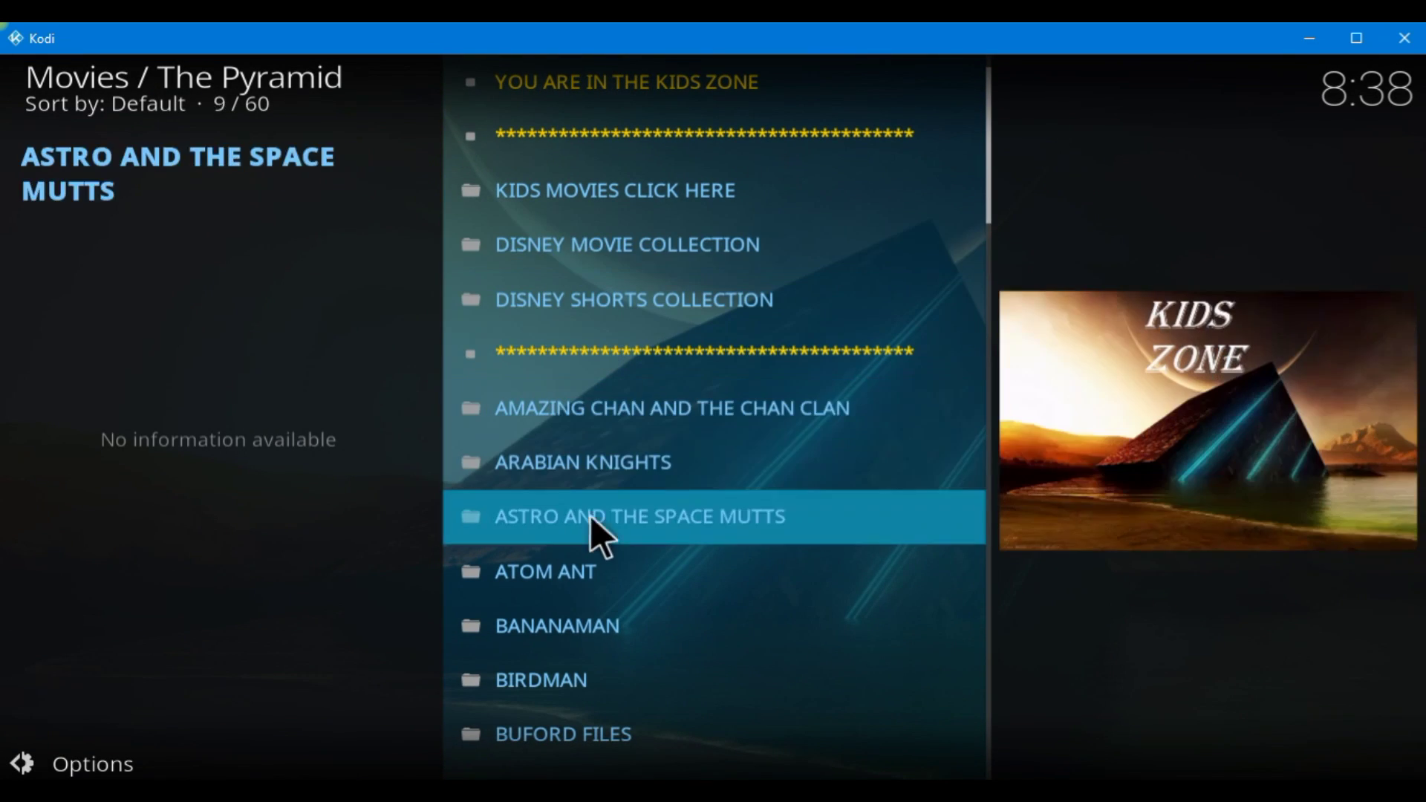
pyautogui.click(710, 241)
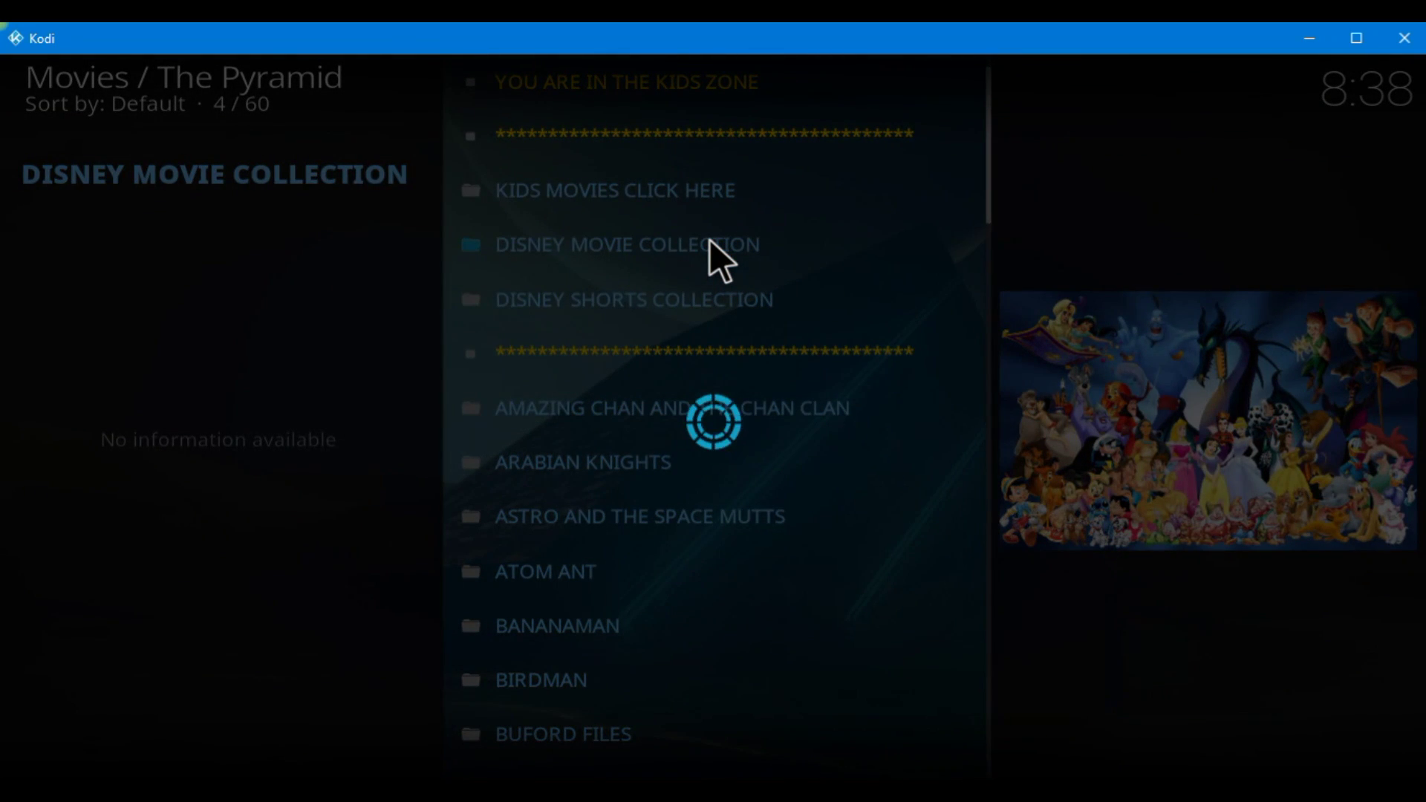
pyautogui.scroll(-11, 710, 239)
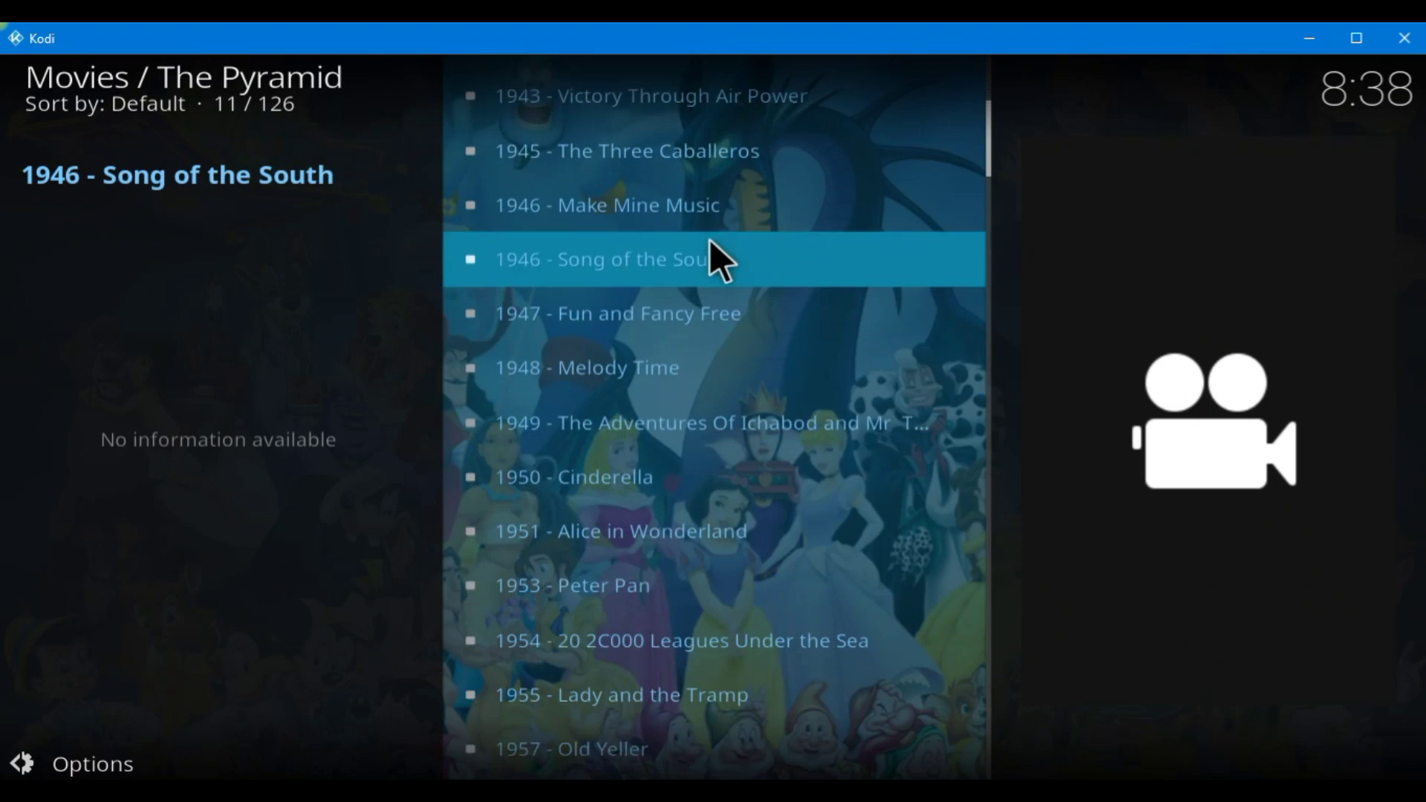
pyautogui.click(1394, 45)
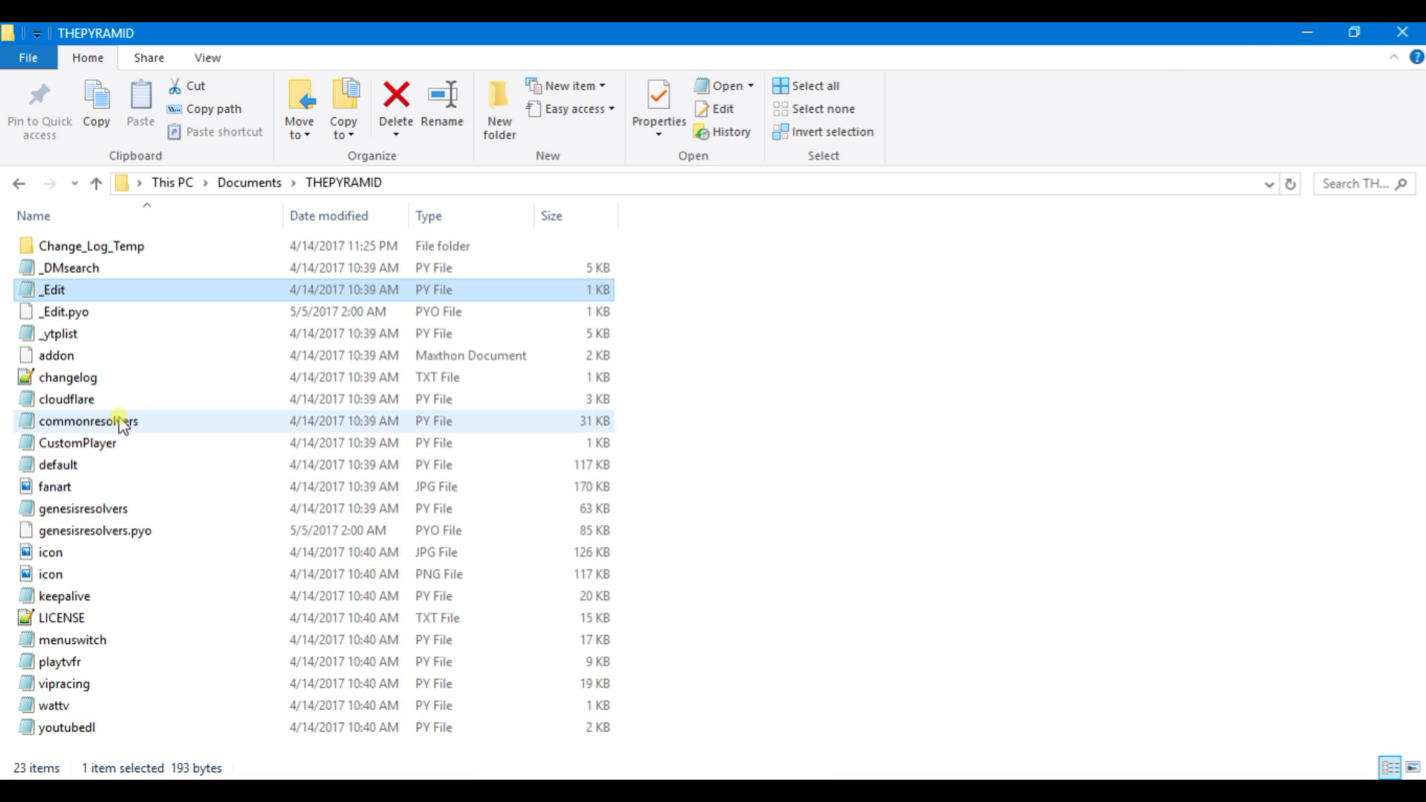
# Return to Notepad++, highlight the bracketed code on line 9 of the new 1 document, and close the editor.
pyautogui.moveTo(487, 791)
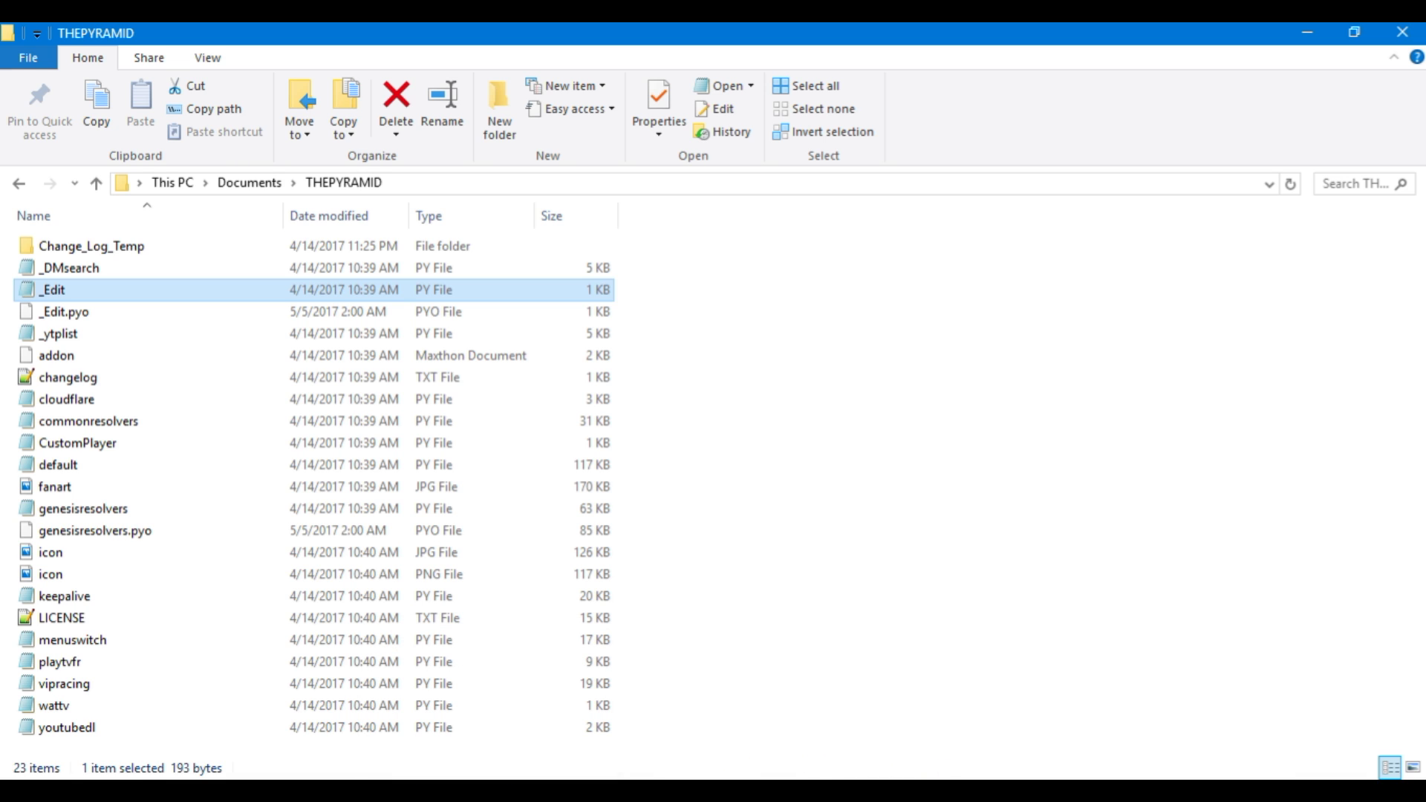
pyautogui.hotkey('alt', 'Tab')
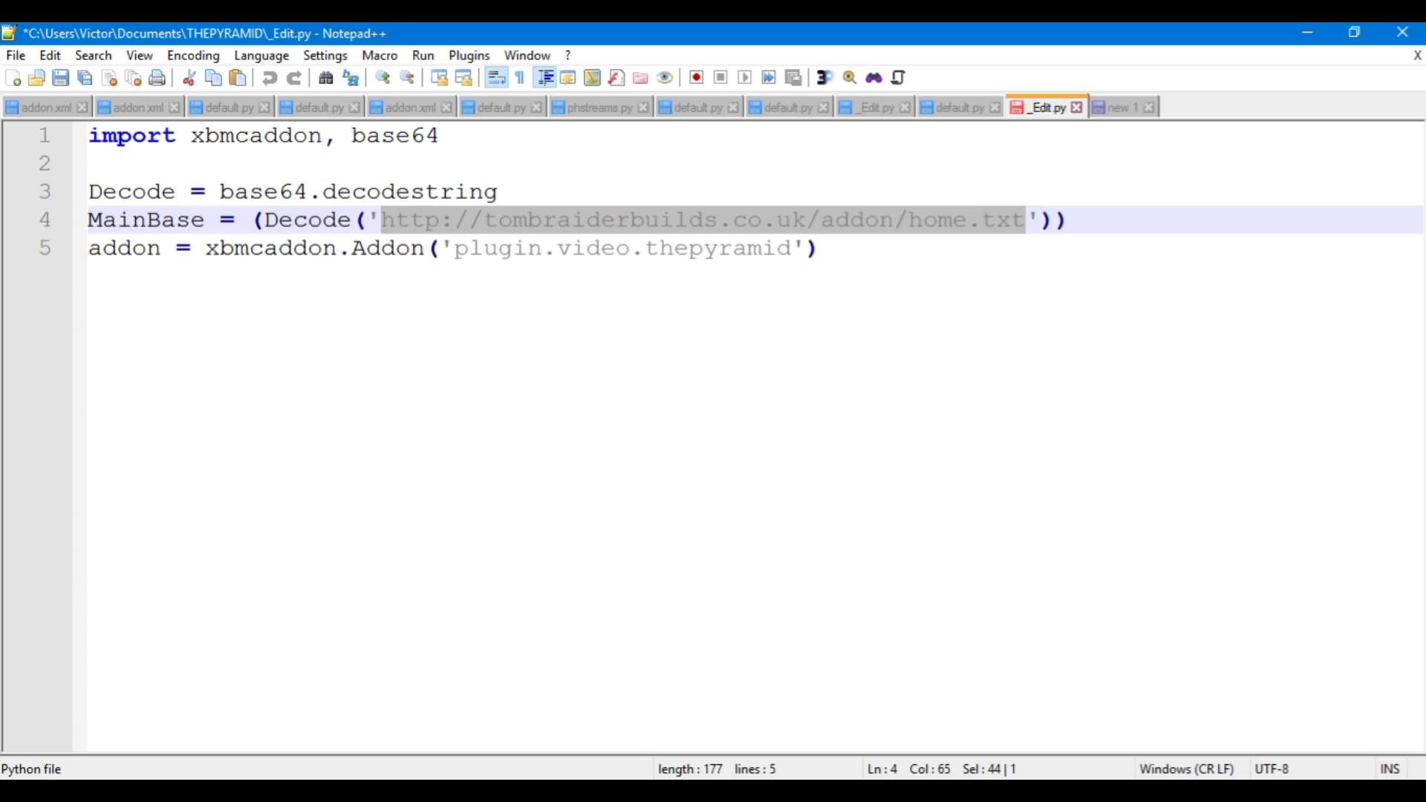
pyautogui.click(966, 108)
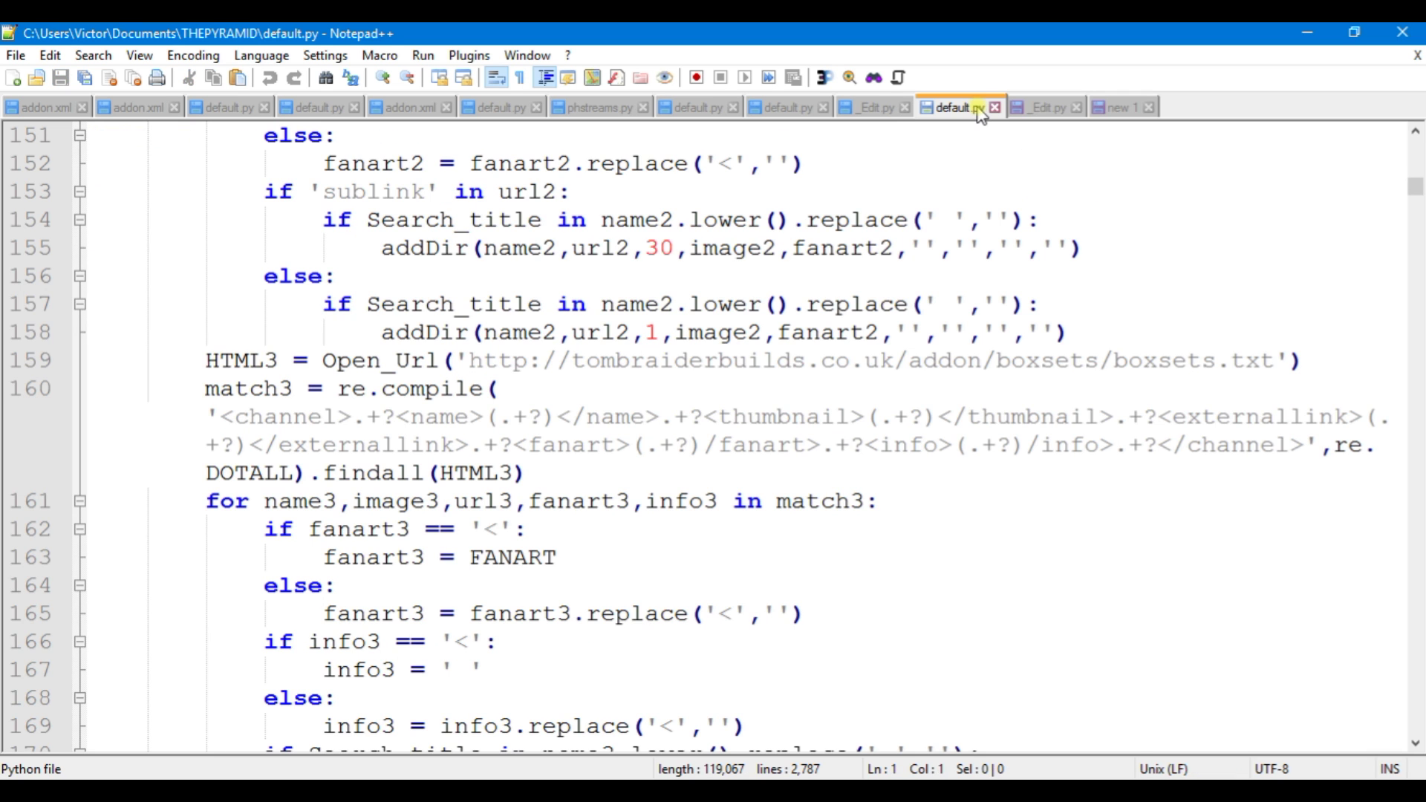
pyautogui.click(1073, 113)
pyautogui.click(1121, 110)
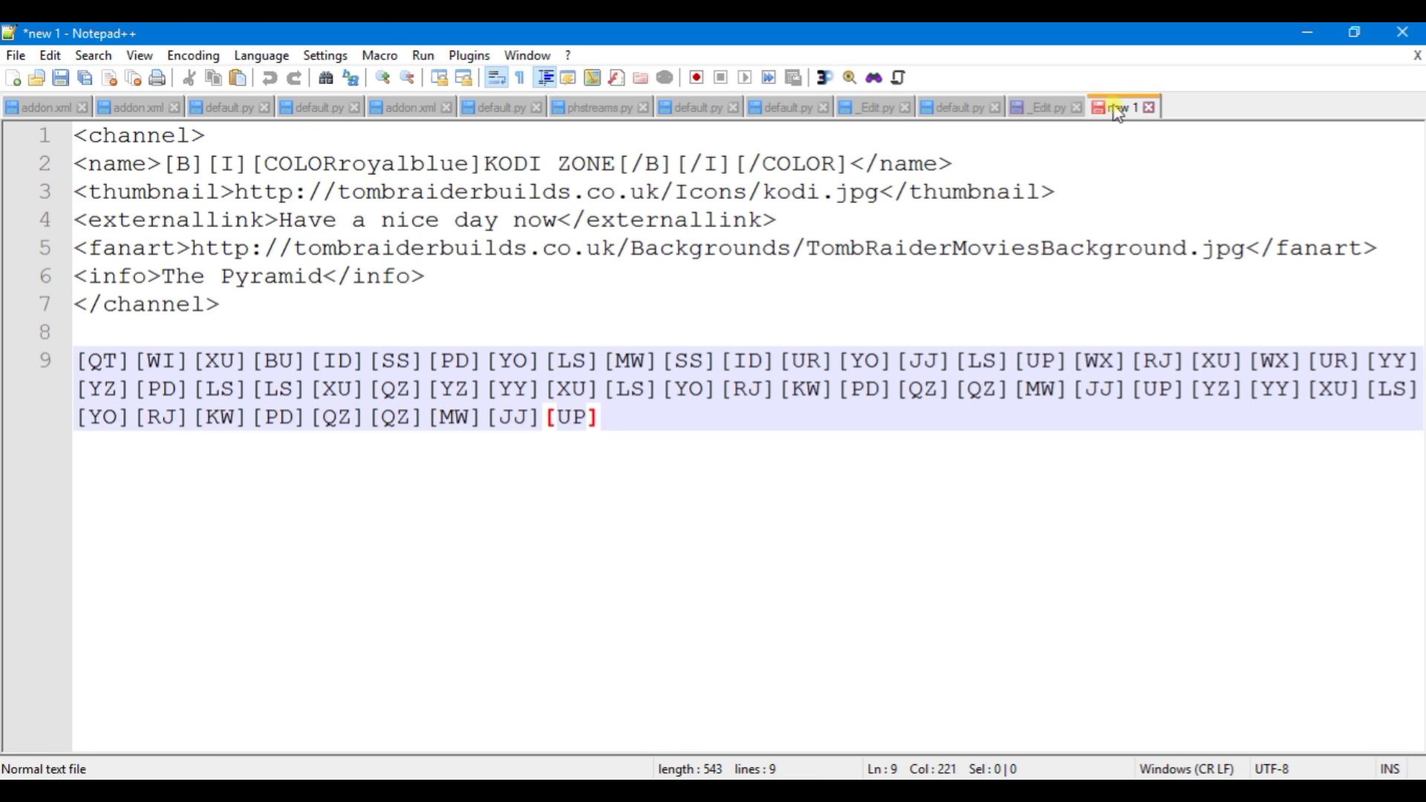
pyautogui.moveTo(610, 418); pyautogui.dragTo(19, 371)
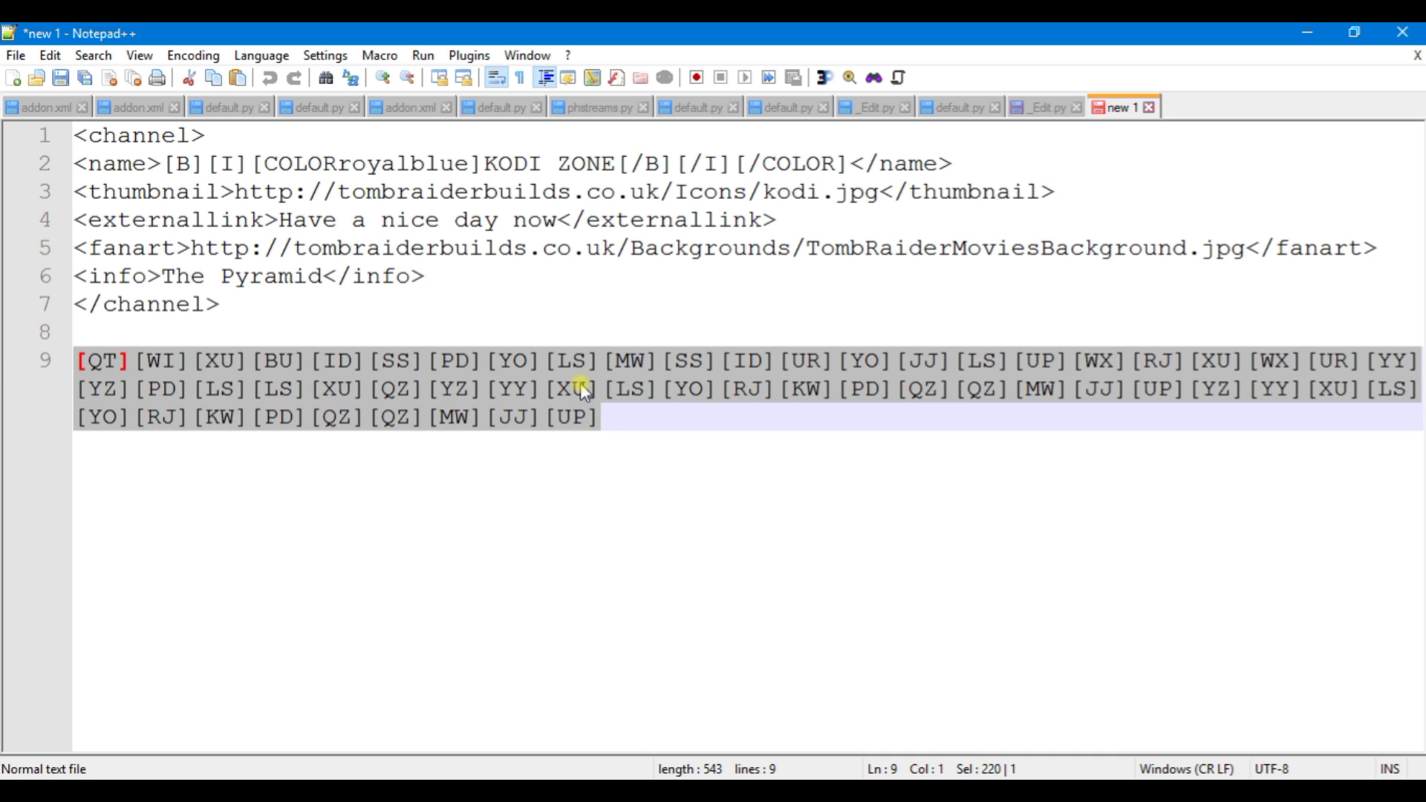
pyautogui.click(1402, 34)
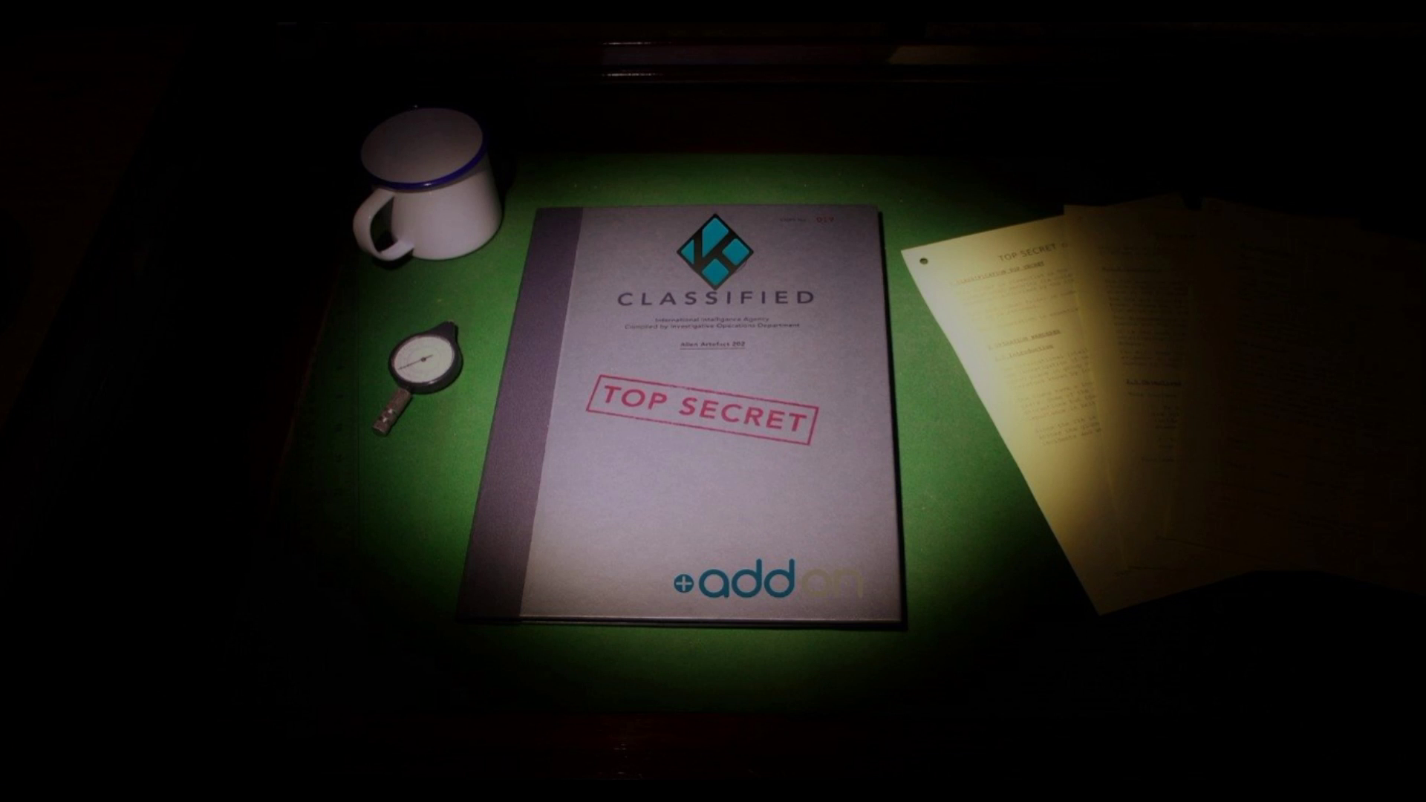
# Open the archive_cache folder inside Kodi's cache folder under AppData\Roaming.
pyautogui.press('super')
pyautogui.click(931, 607)
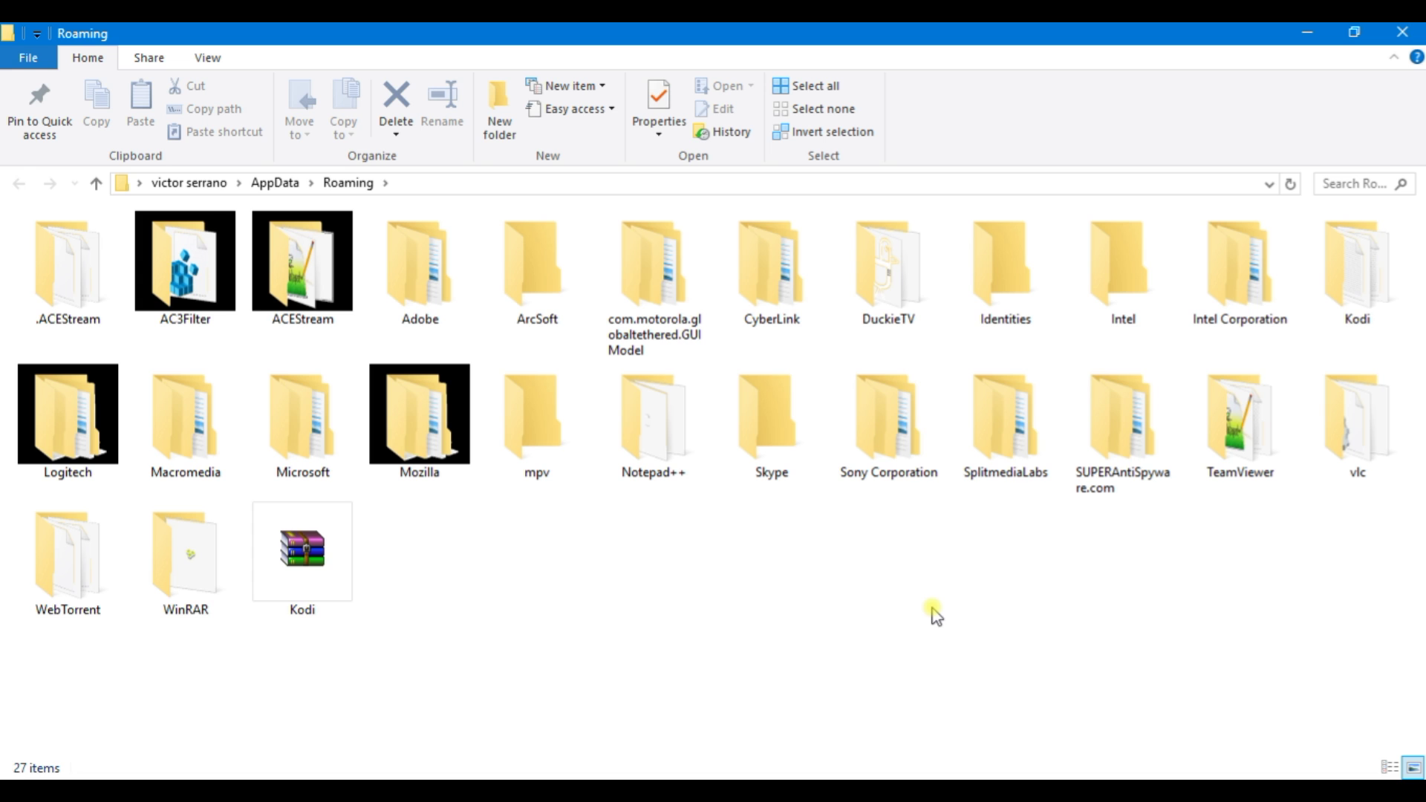
pyautogui.doubleClick(1384, 273)
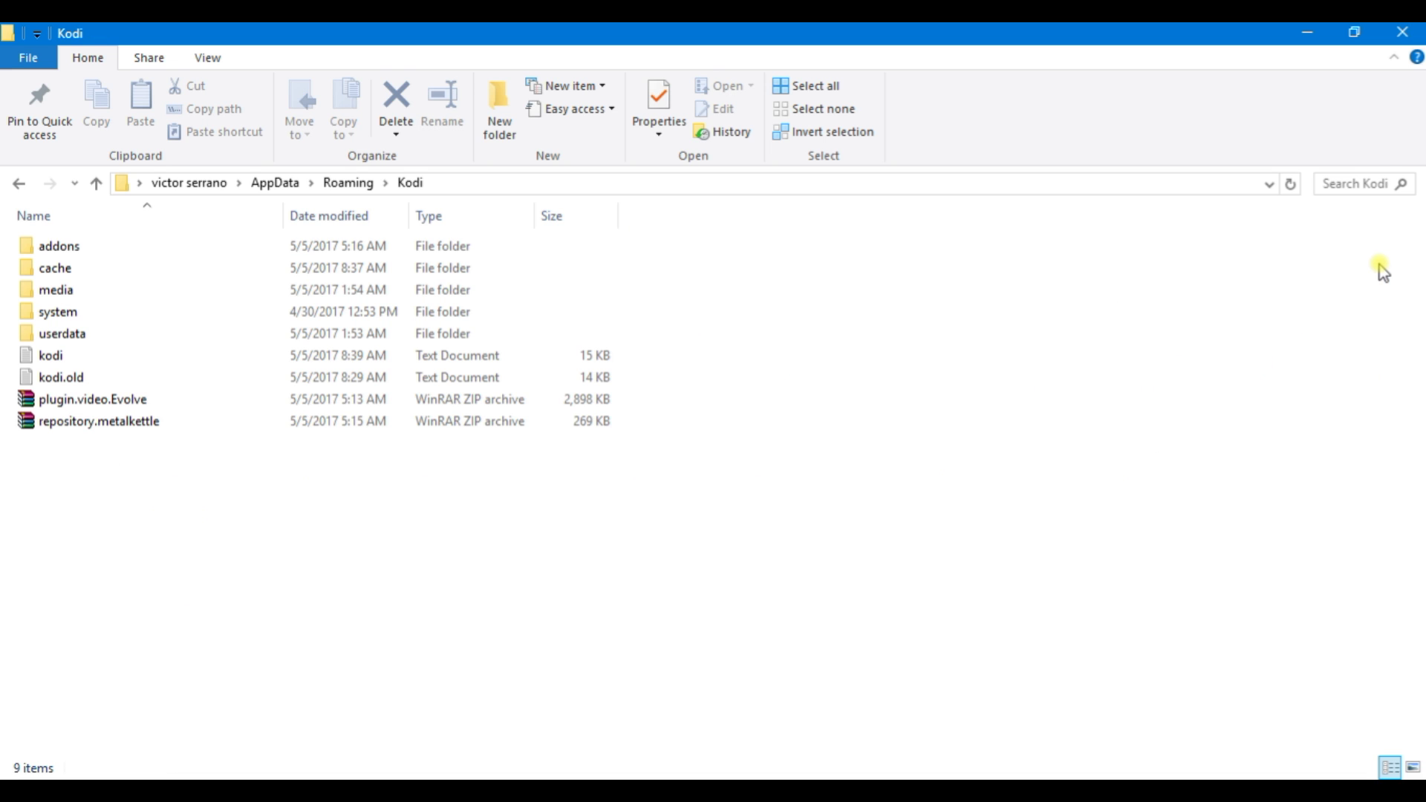
pyautogui.doubleClick(55, 269)
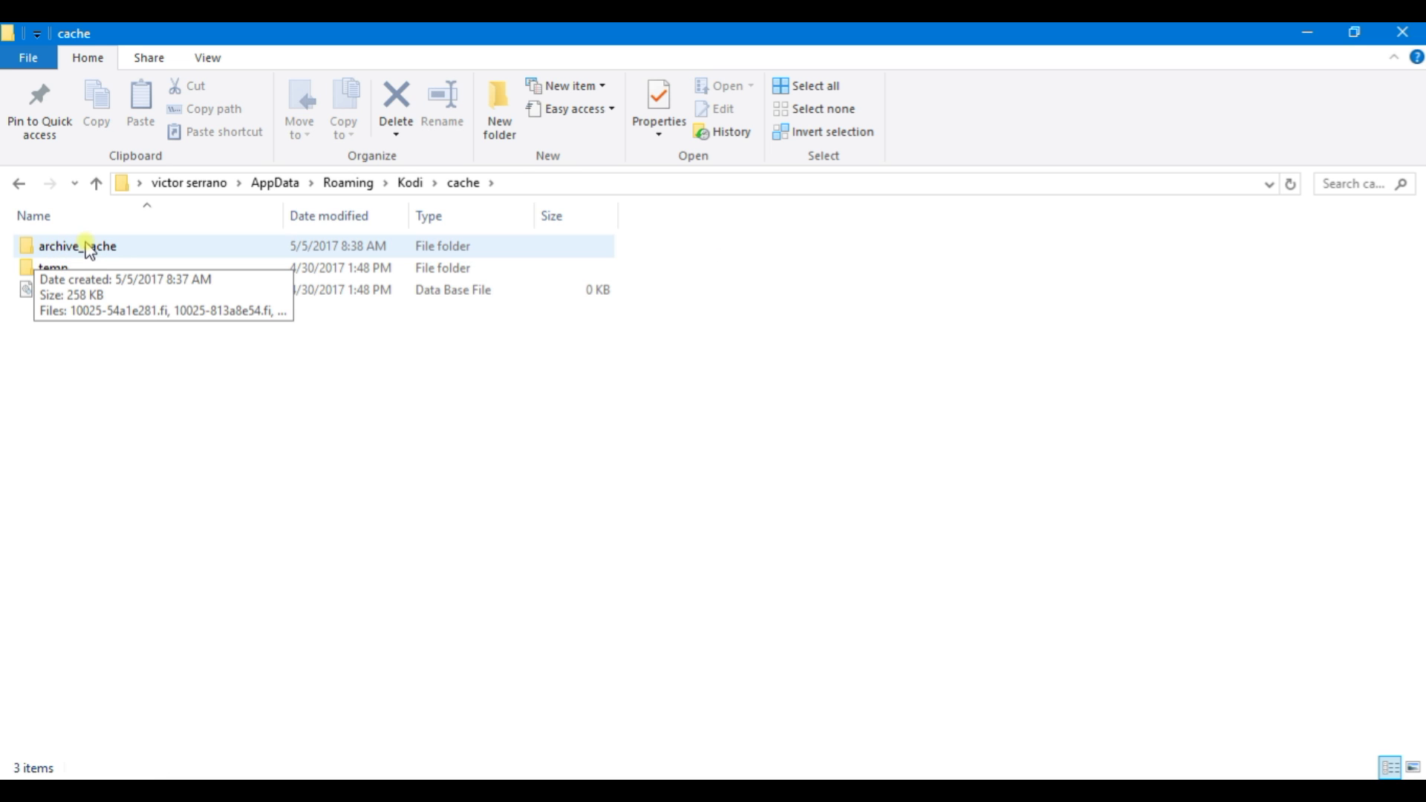
pyautogui.doubleClick(89, 251)
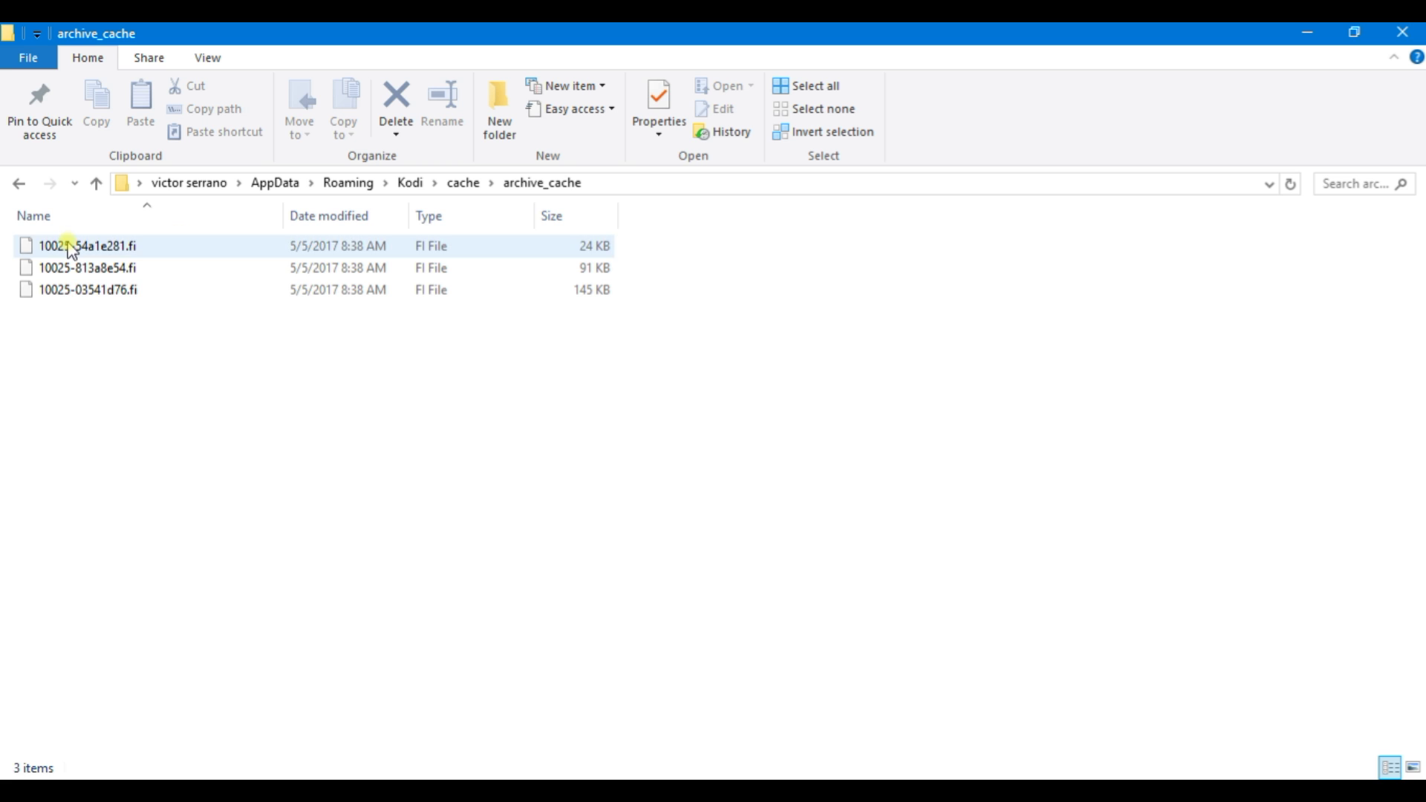
# Open 10025-54a1e281.fi in Notepad++ and highlight the word thepyramid in its fanart.jpg path.
pyautogui.rightClick(72, 252)
pyautogui.click(175, 280)
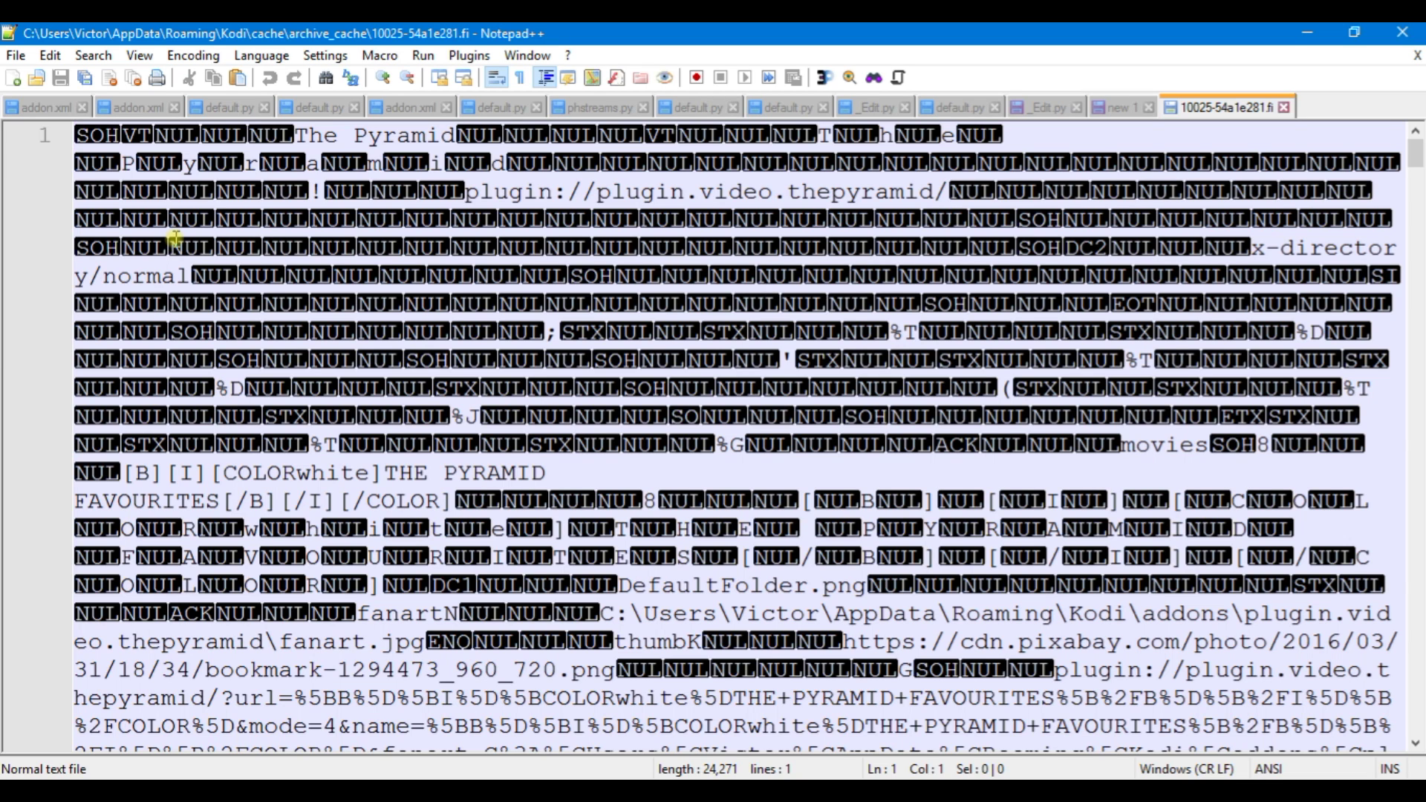
pyautogui.scroll(-1, 175, 237)
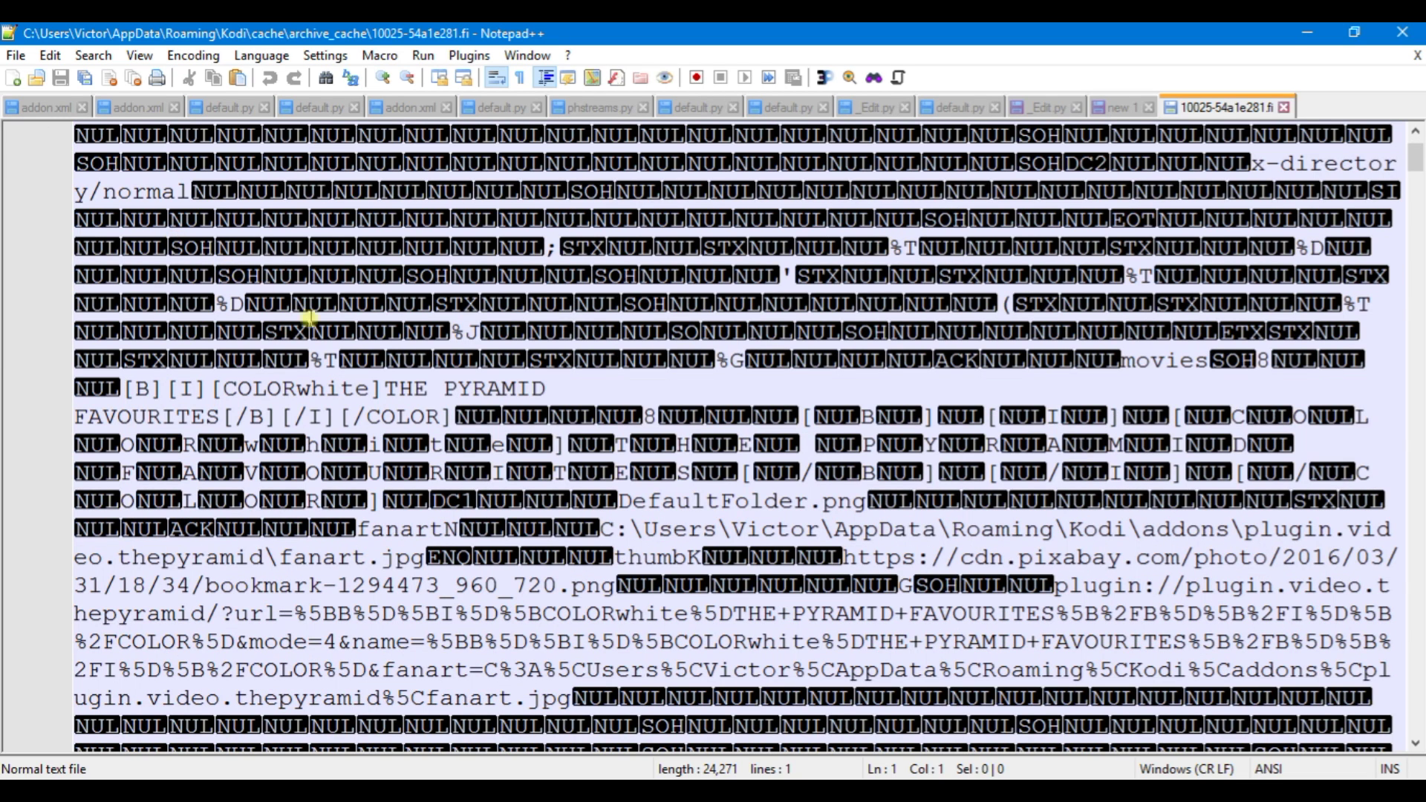
pyautogui.moveTo(119, 557); pyautogui.dragTo(266, 550)
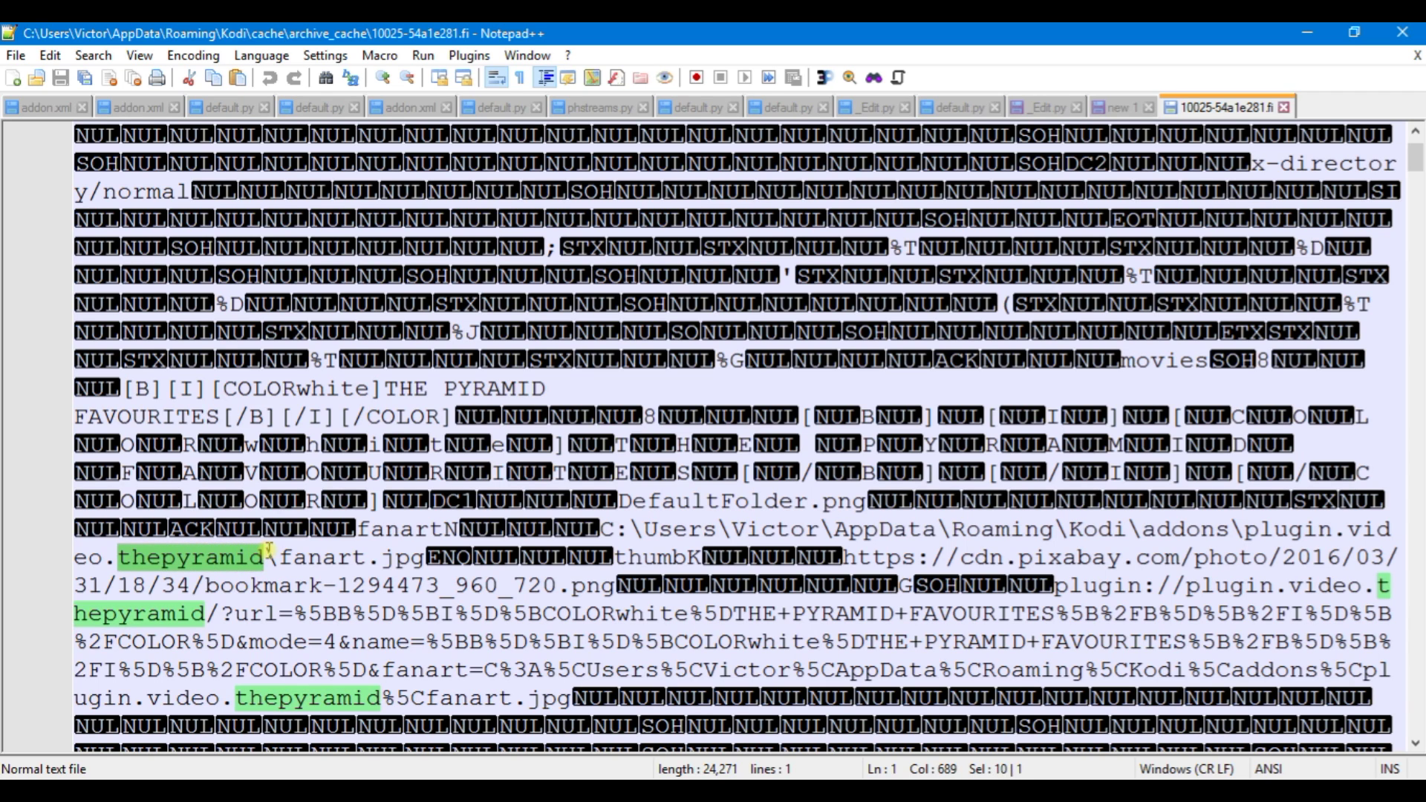
# Enlarge the text of 10025-54a1e281.fi and highlight \plugin.video.thepyramid in the fanart.jpg path.
pyautogui.moveTo(1244, 533)
pyautogui.mouseDown()
pyautogui.moveTo(1367, 548)
pyautogui.moveTo(1307, 530)
pyautogui.moveTo(1318, 515)
pyautogui.moveTo(1244, 529)
pyautogui.mouseUp()
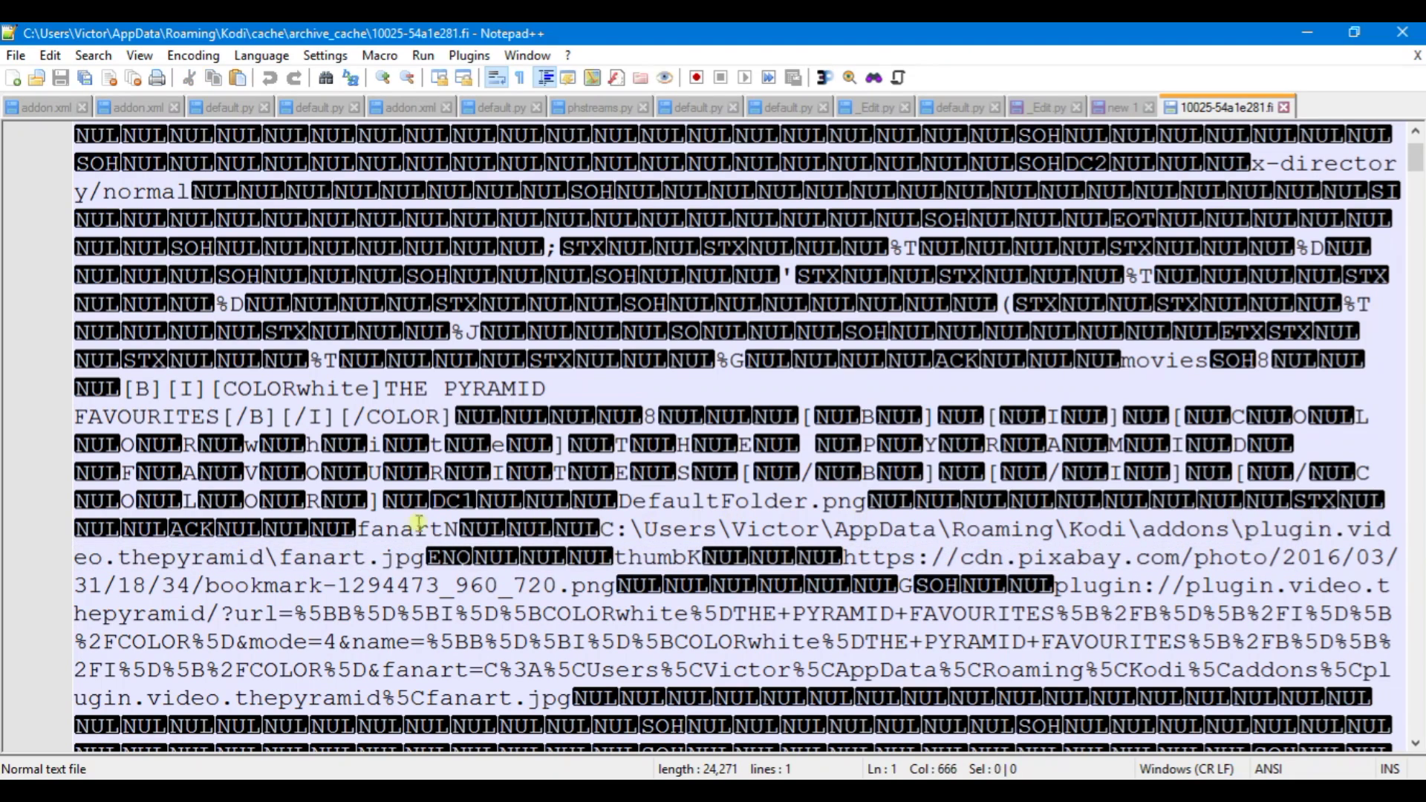
pyautogui.click(384, 79)
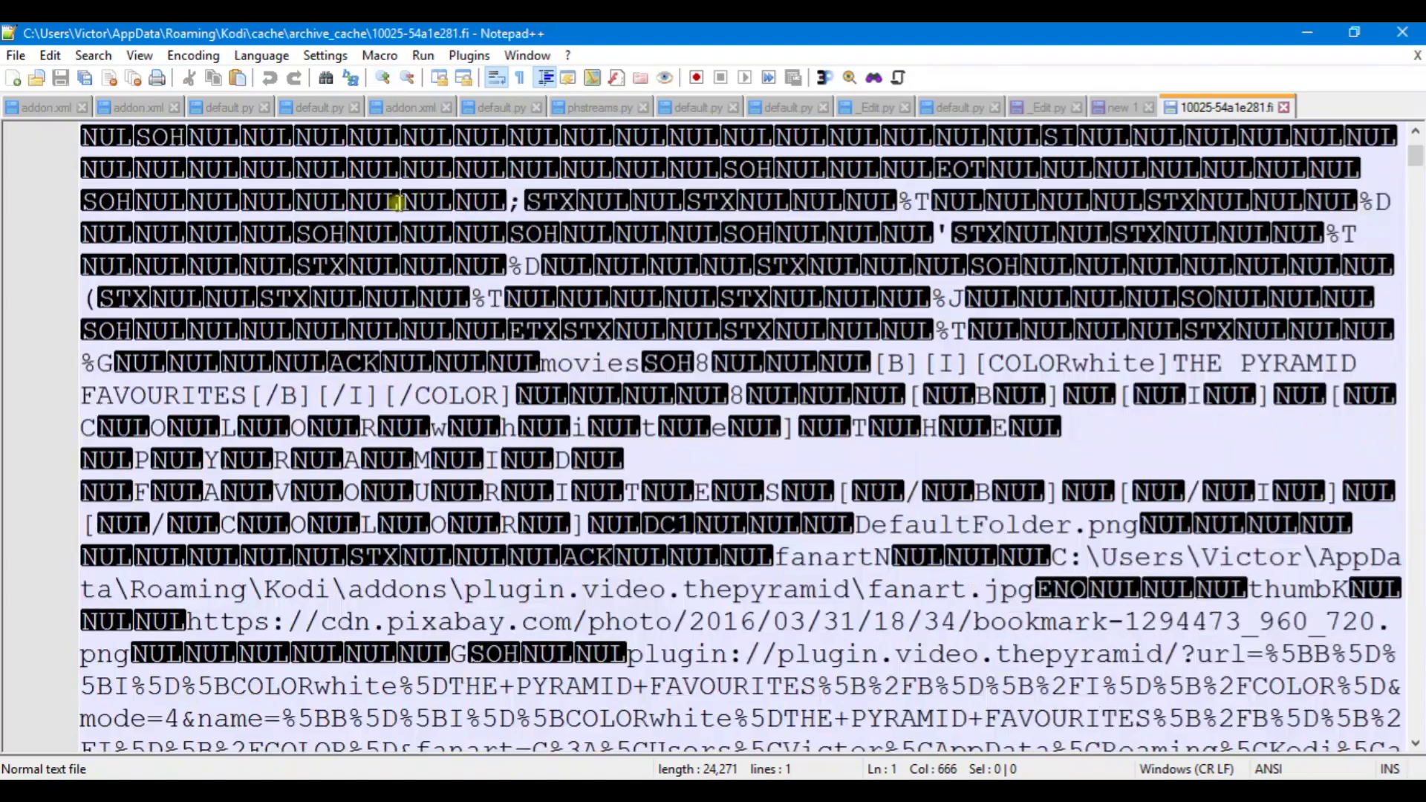
pyautogui.scroll(-1, 399, 203)
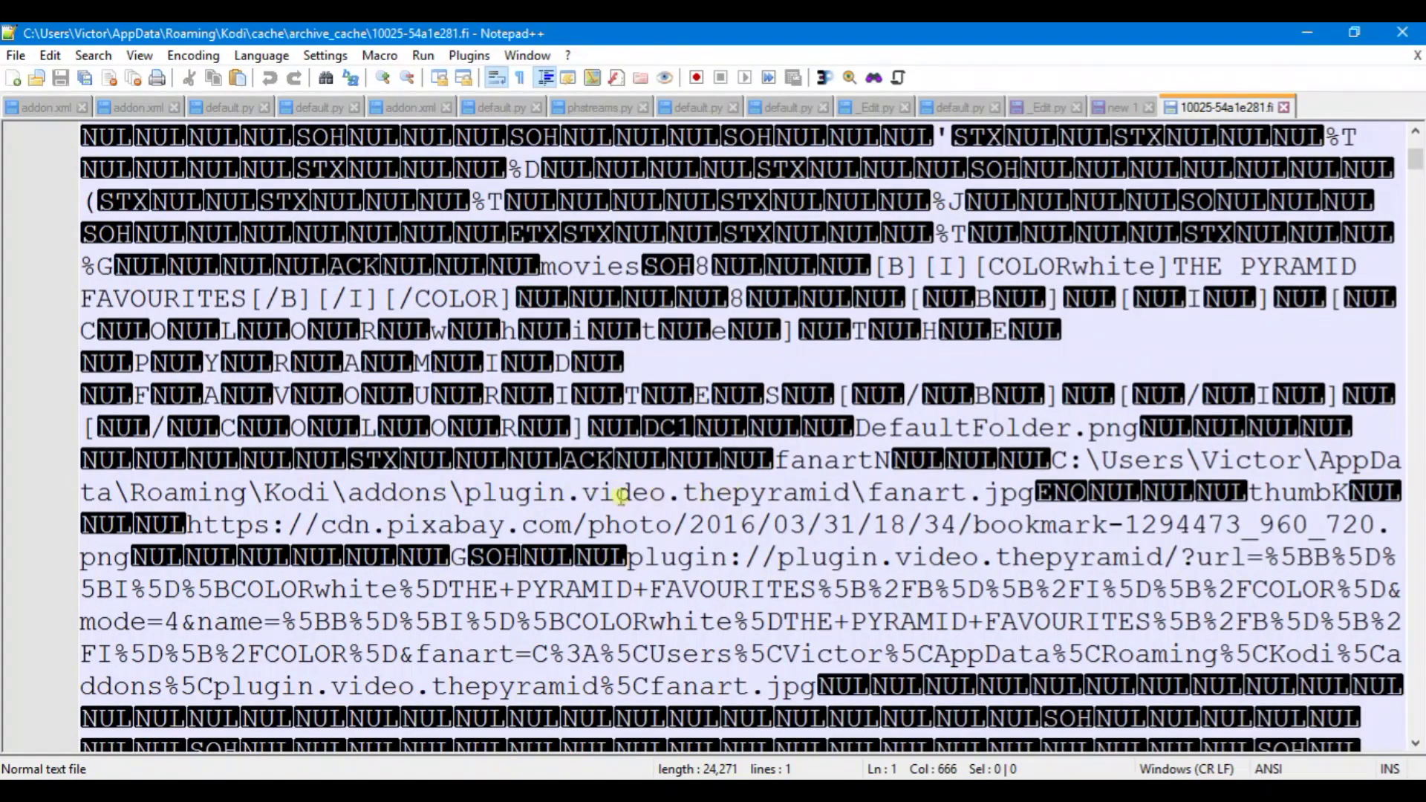
pyautogui.moveTo(451, 492); pyautogui.dragTo(855, 496)
pyautogui.scroll(-1, 855, 496)
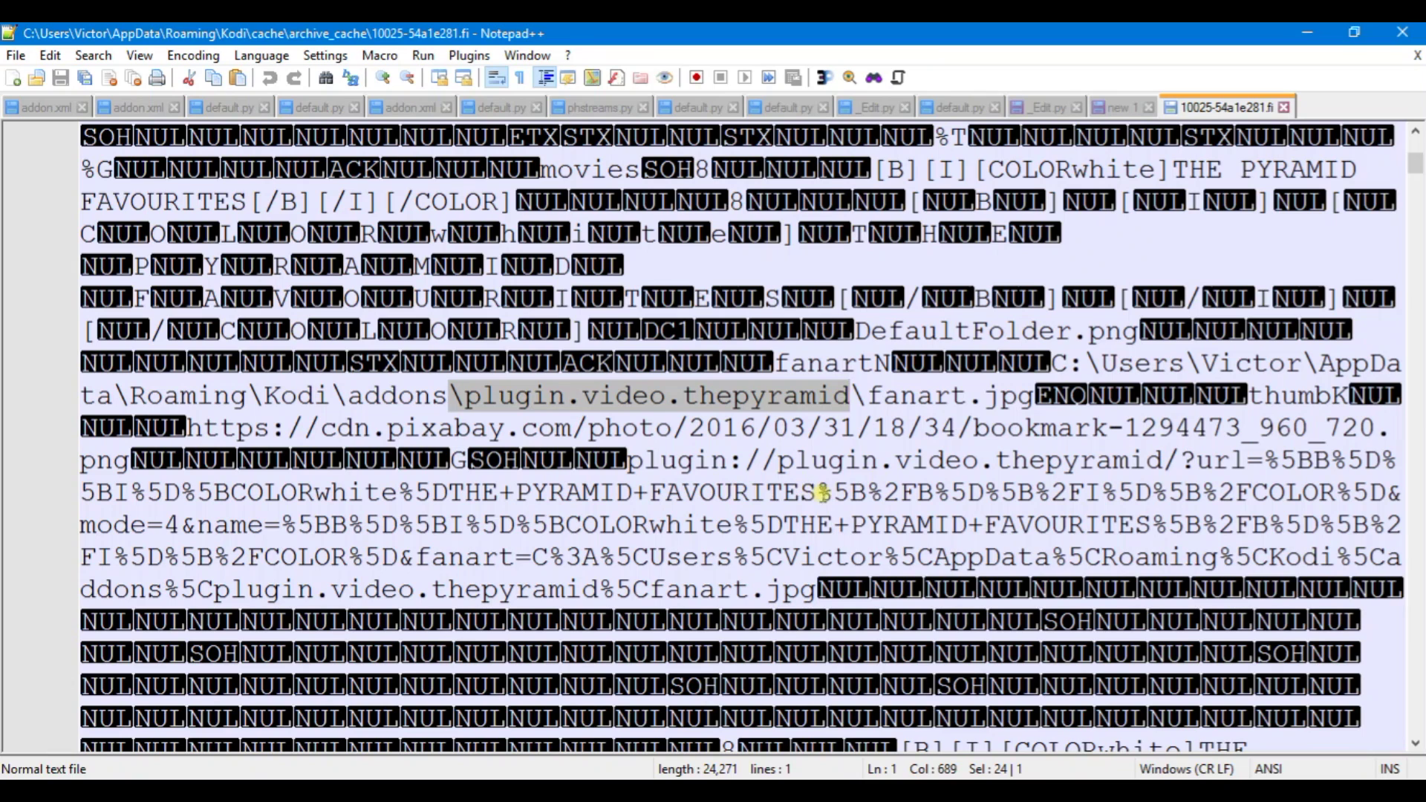
# Highlight the encoded characters before COLOR in the THE+PYRAMID+FAVOURITES url, restore the smaller text size and clear the selection.
pyautogui.moveTo(901, 492); pyautogui.dragTo(1251, 494)
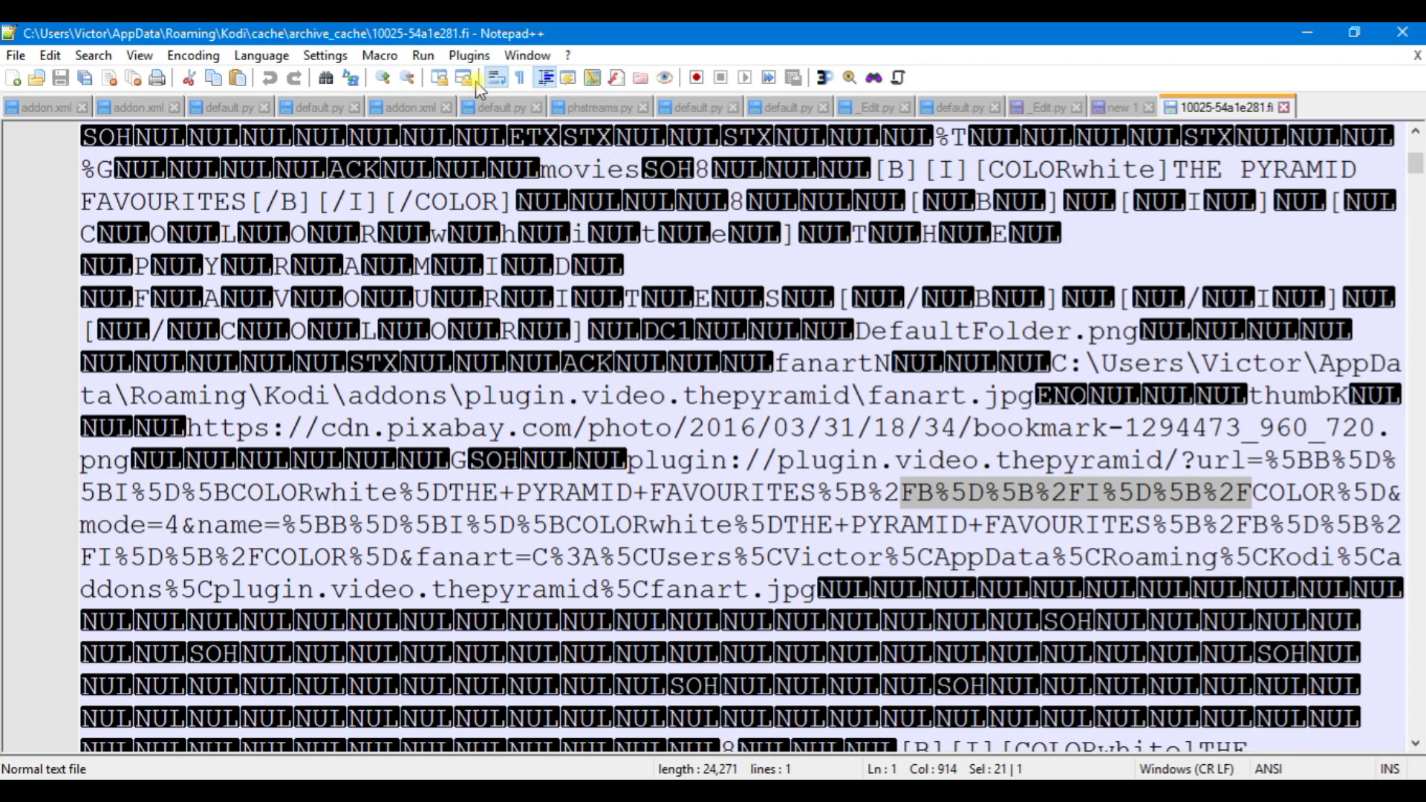
pyautogui.click(412, 78)
pyautogui.click(413, 78)
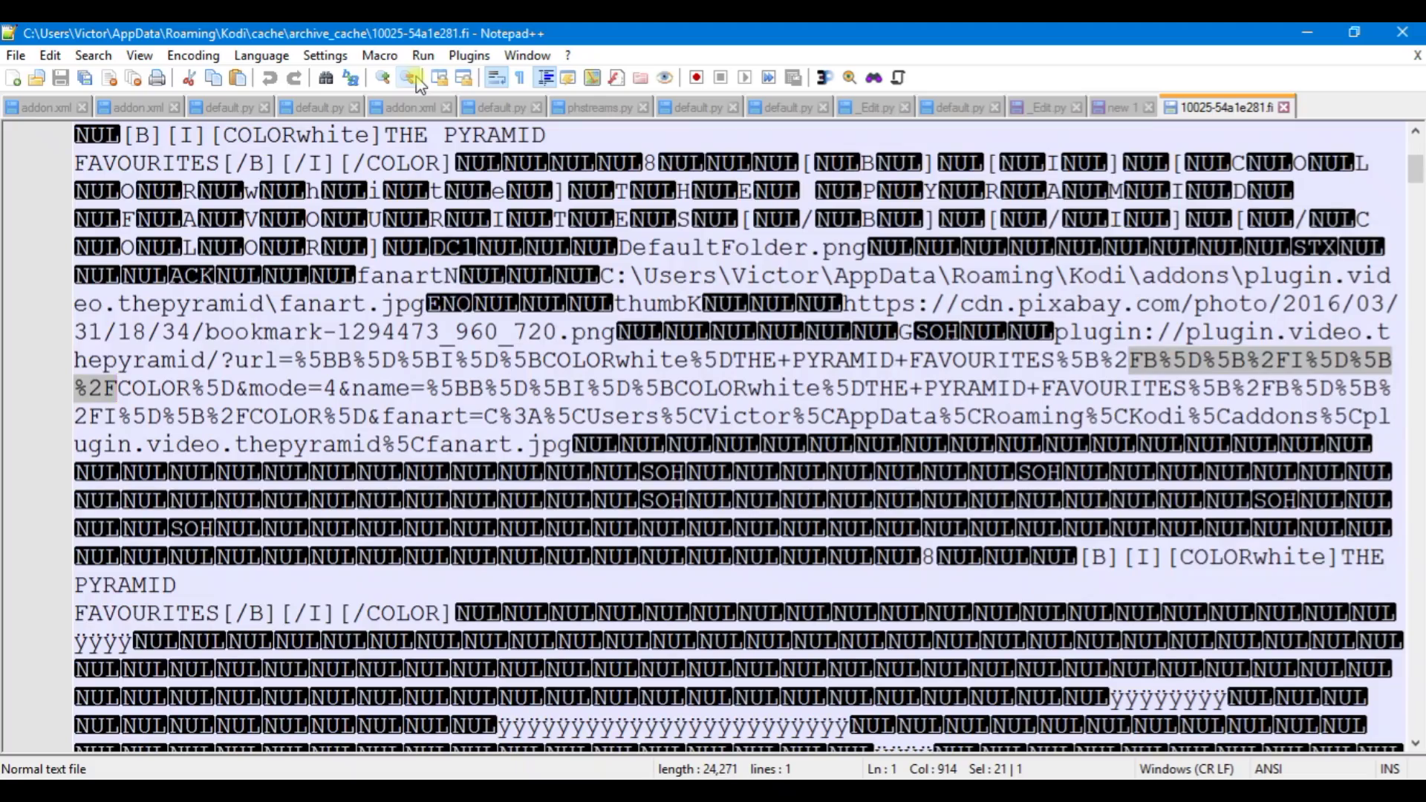
pyautogui.click(1179, 526)
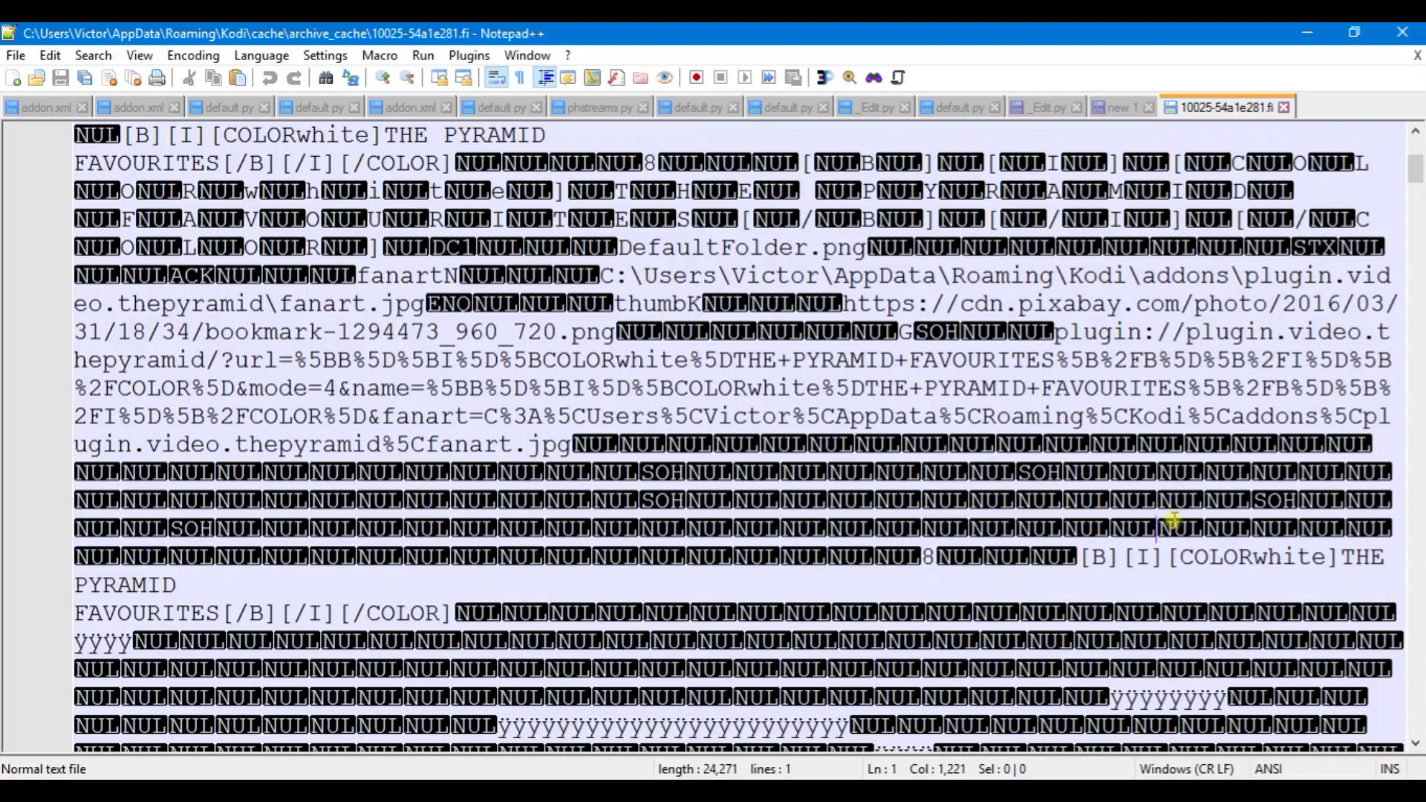
# Examine the cached entries from Works Well With Real Debrid through DOCUMENTARY ZONE for their plugin urls and external links.
pyautogui.scroll(-6, 1176, 522)
pyautogui.scroll(-1, 1175, 519)
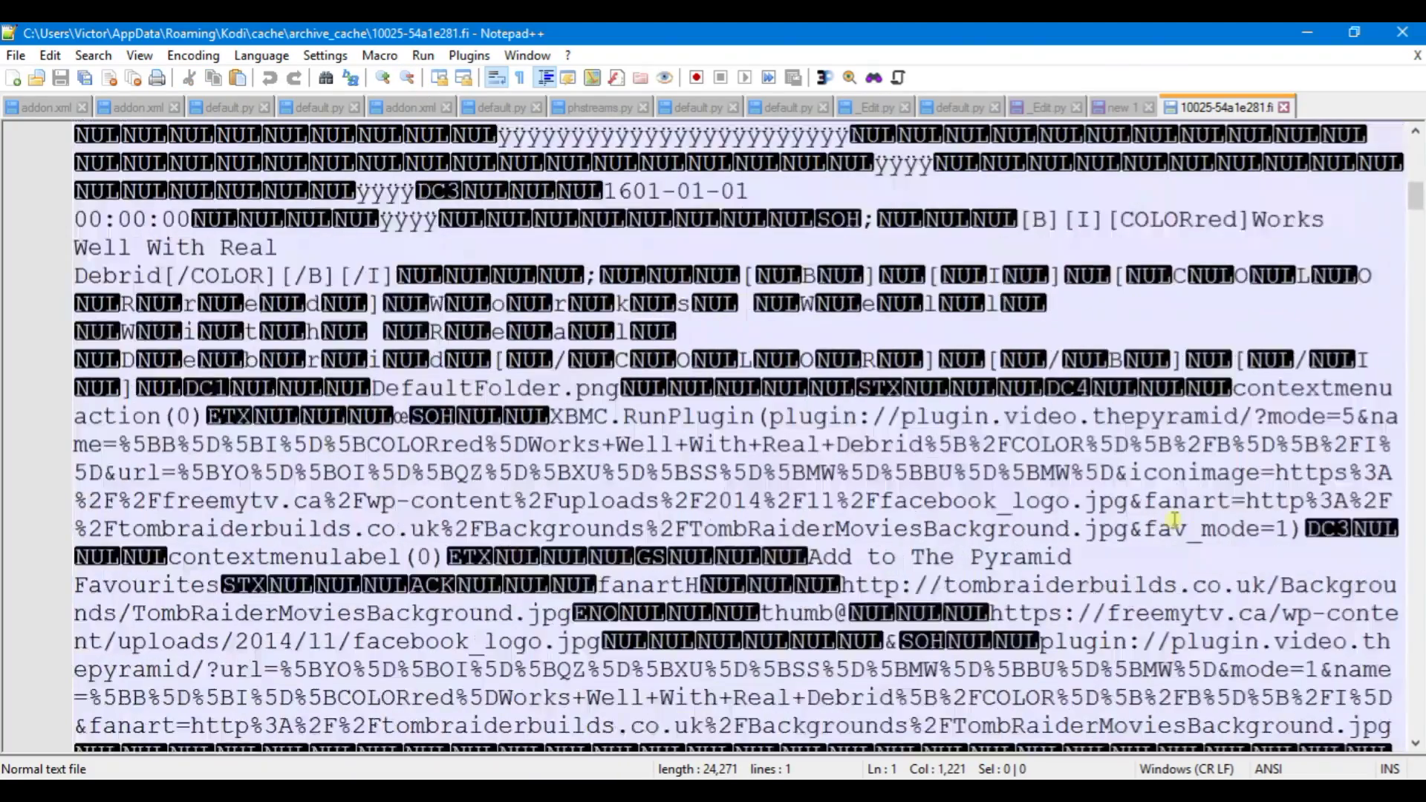
pyautogui.scroll(-3, 791, 416)
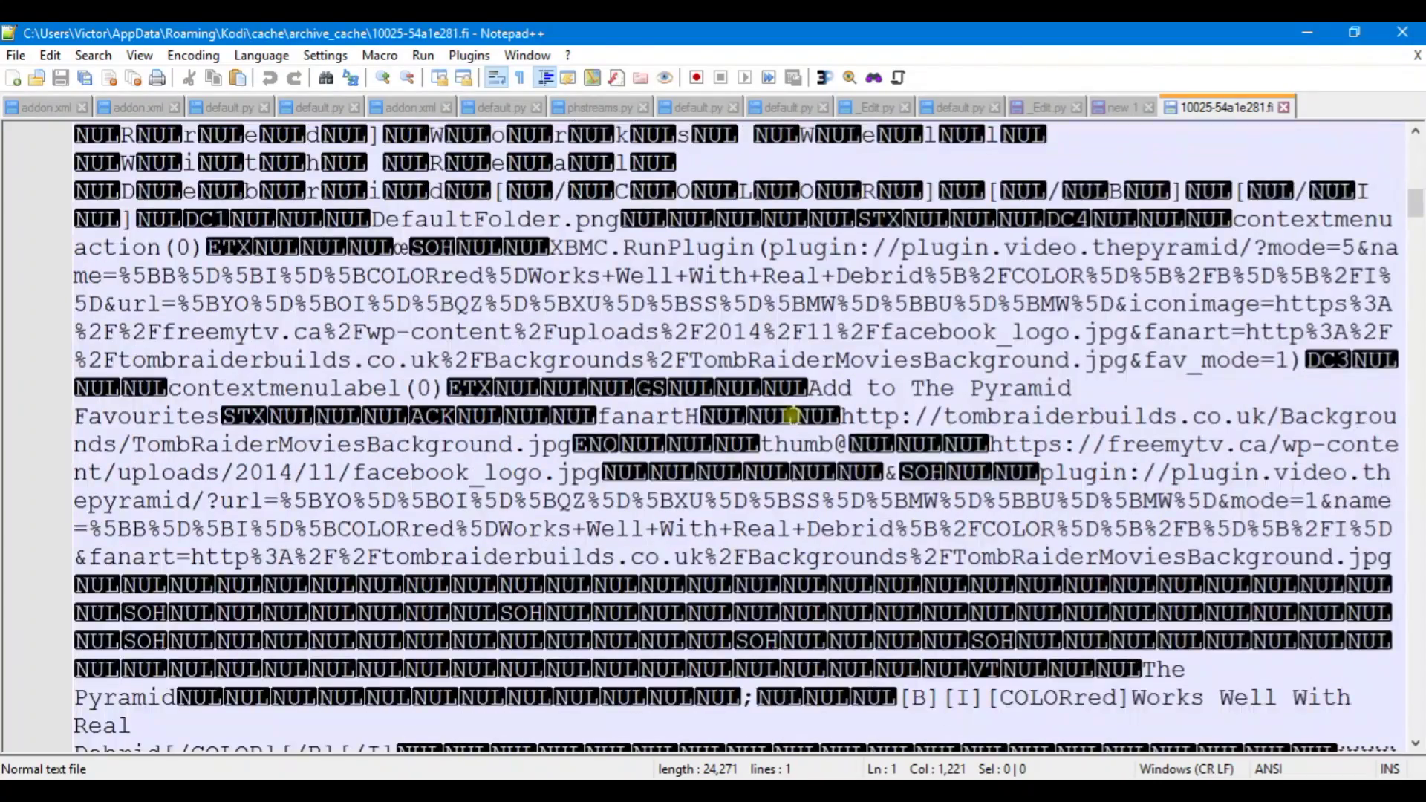
pyautogui.scroll(-6, 791, 416)
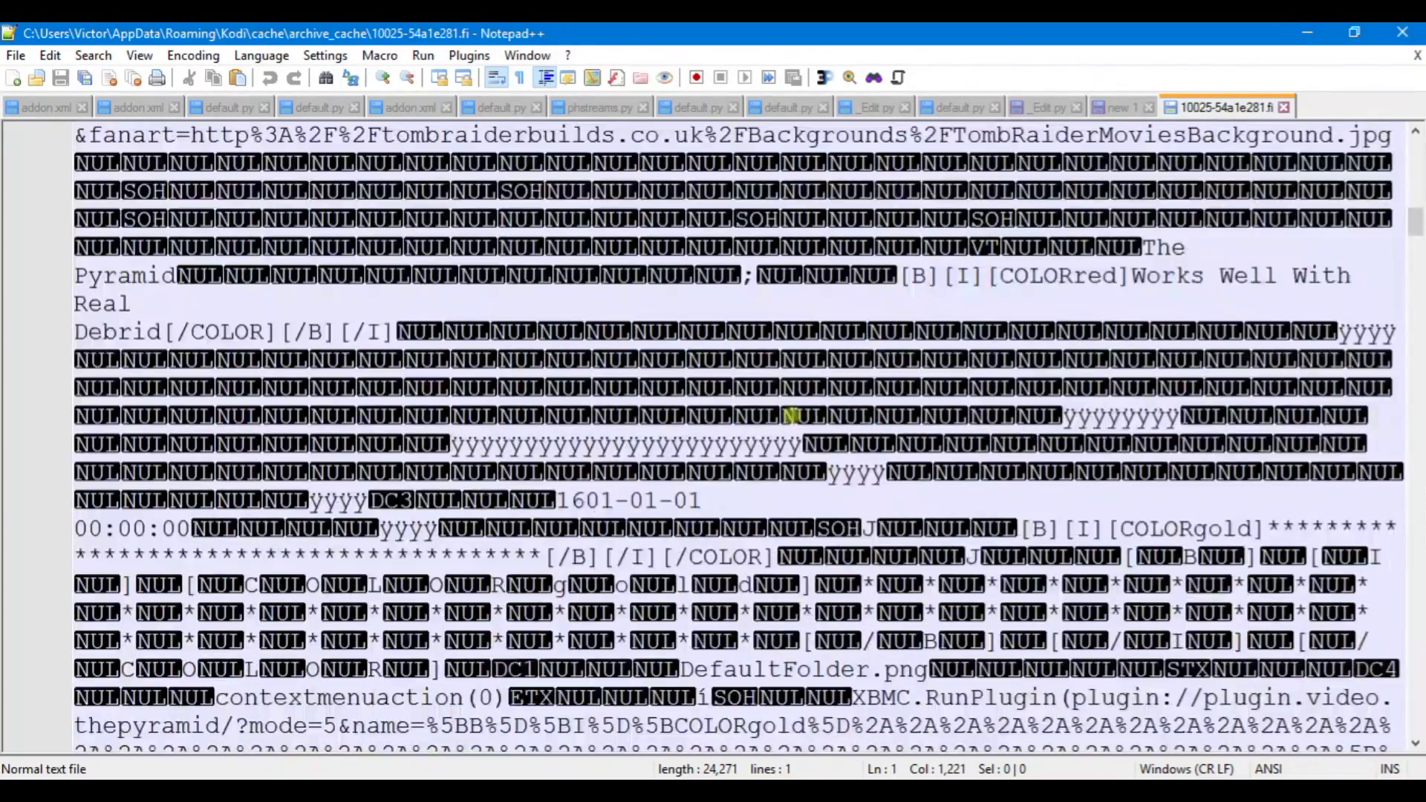
pyautogui.scroll(-1, 791, 416)
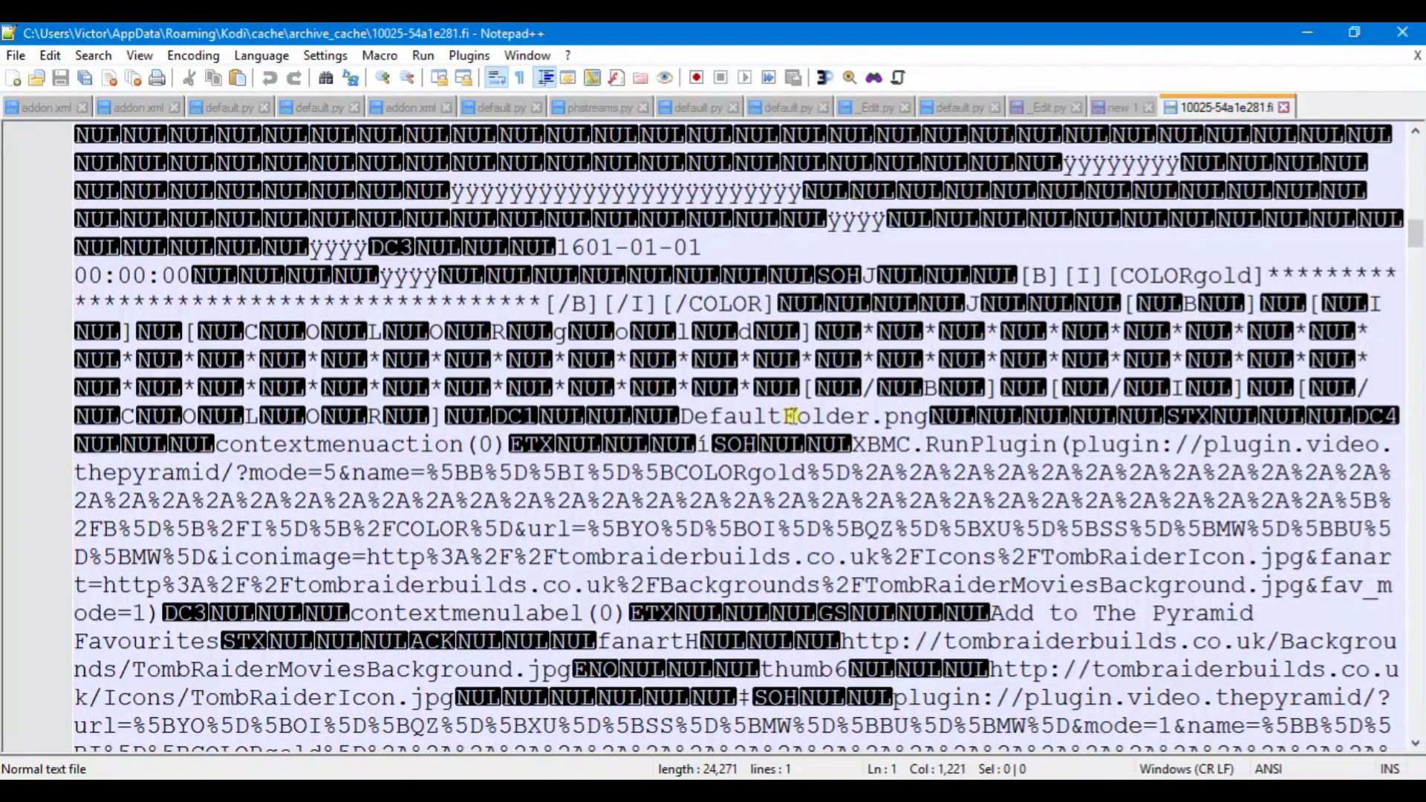
pyautogui.scroll(-5, 792, 416)
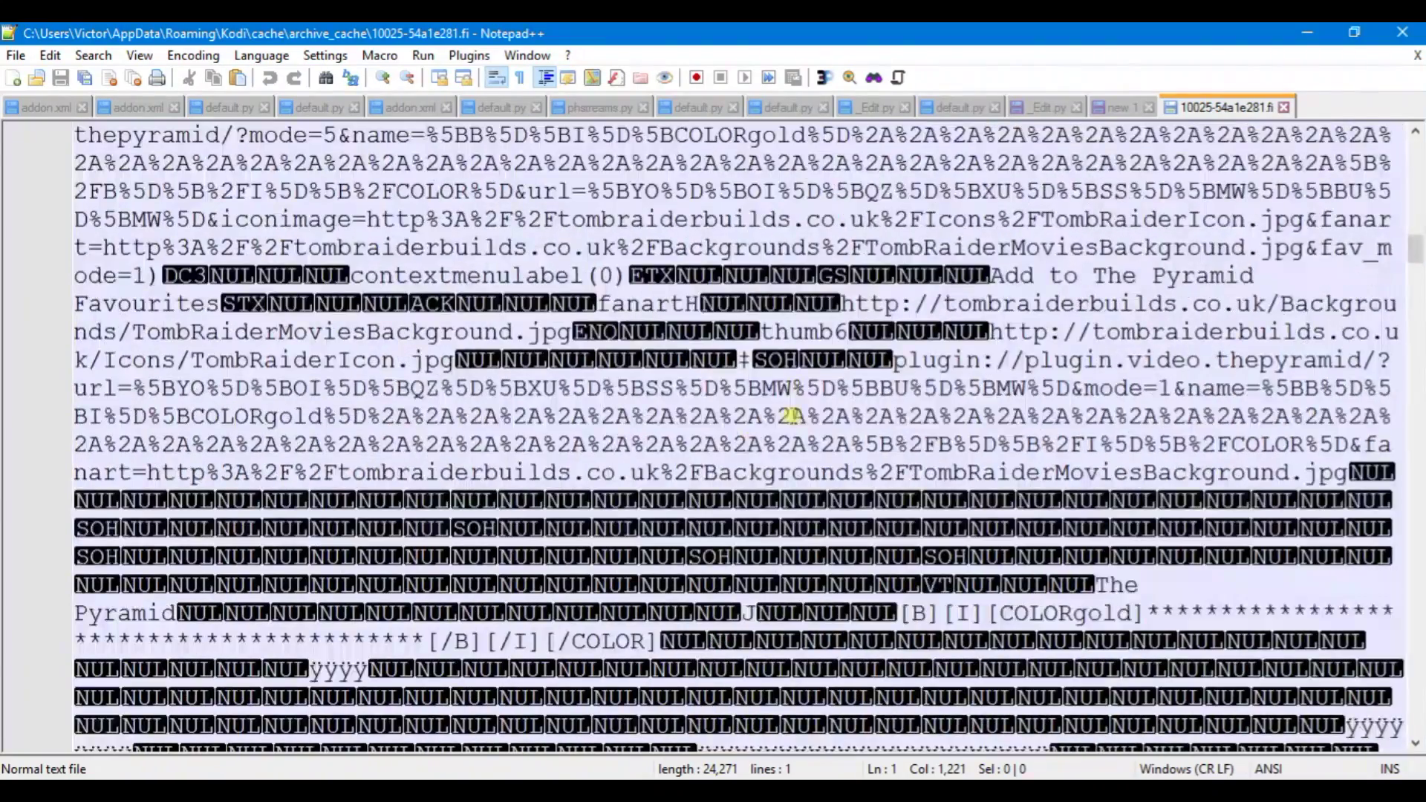
pyautogui.scroll(-4, 791, 416)
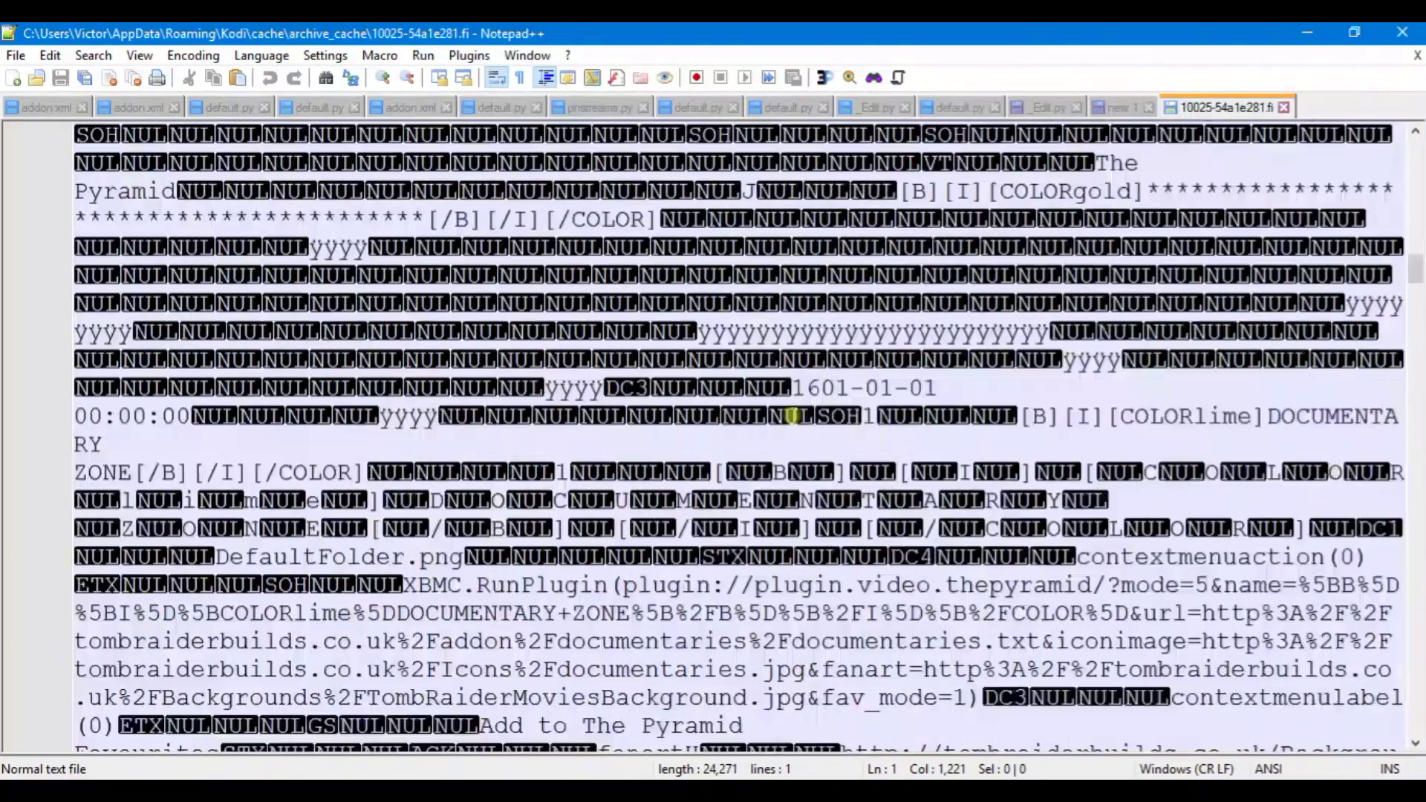
pyautogui.scroll(-1, 791, 416)
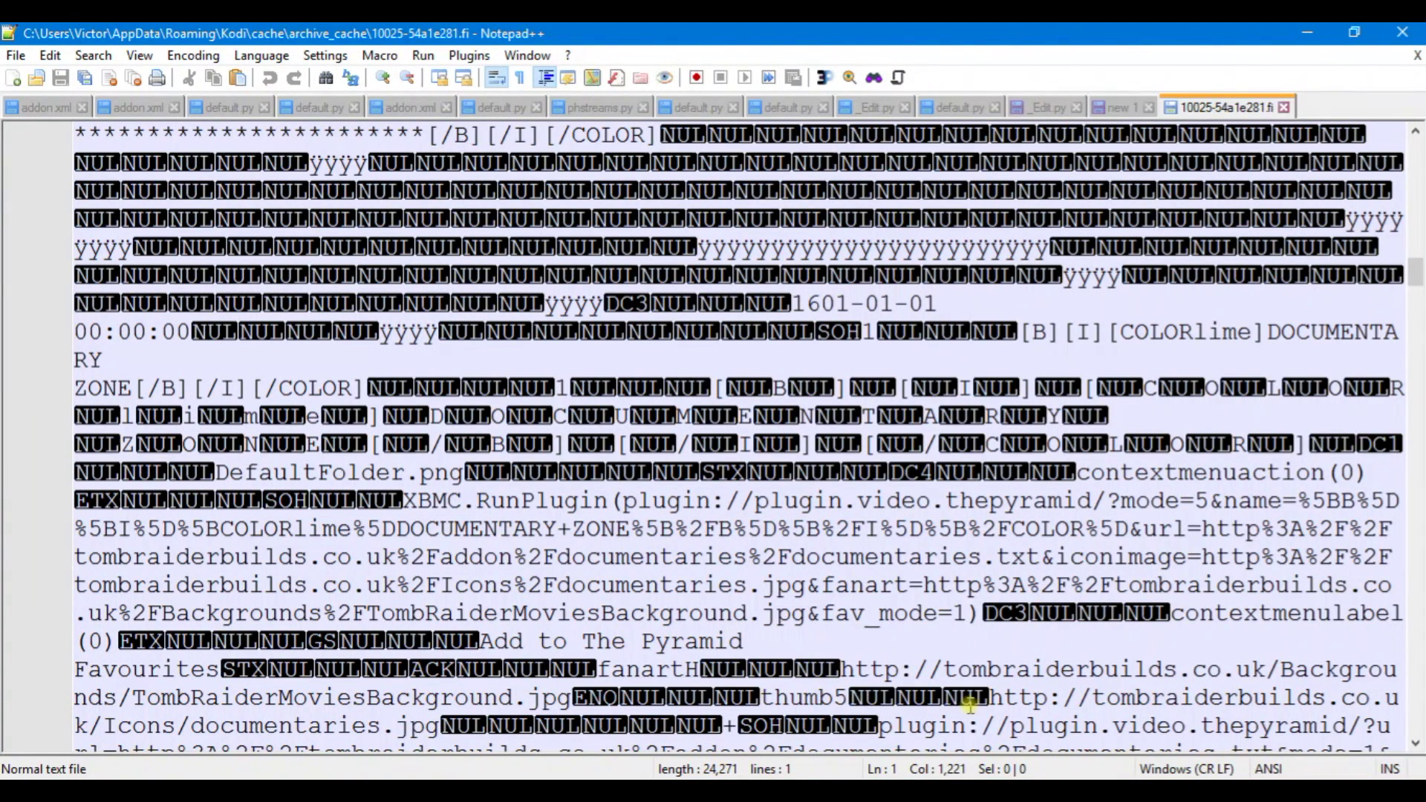
# Copy the home.txt address from the MainBase line of the THEPYRAMID _Edit.py file.
pyautogui.hotkey('alt', 'Tab')
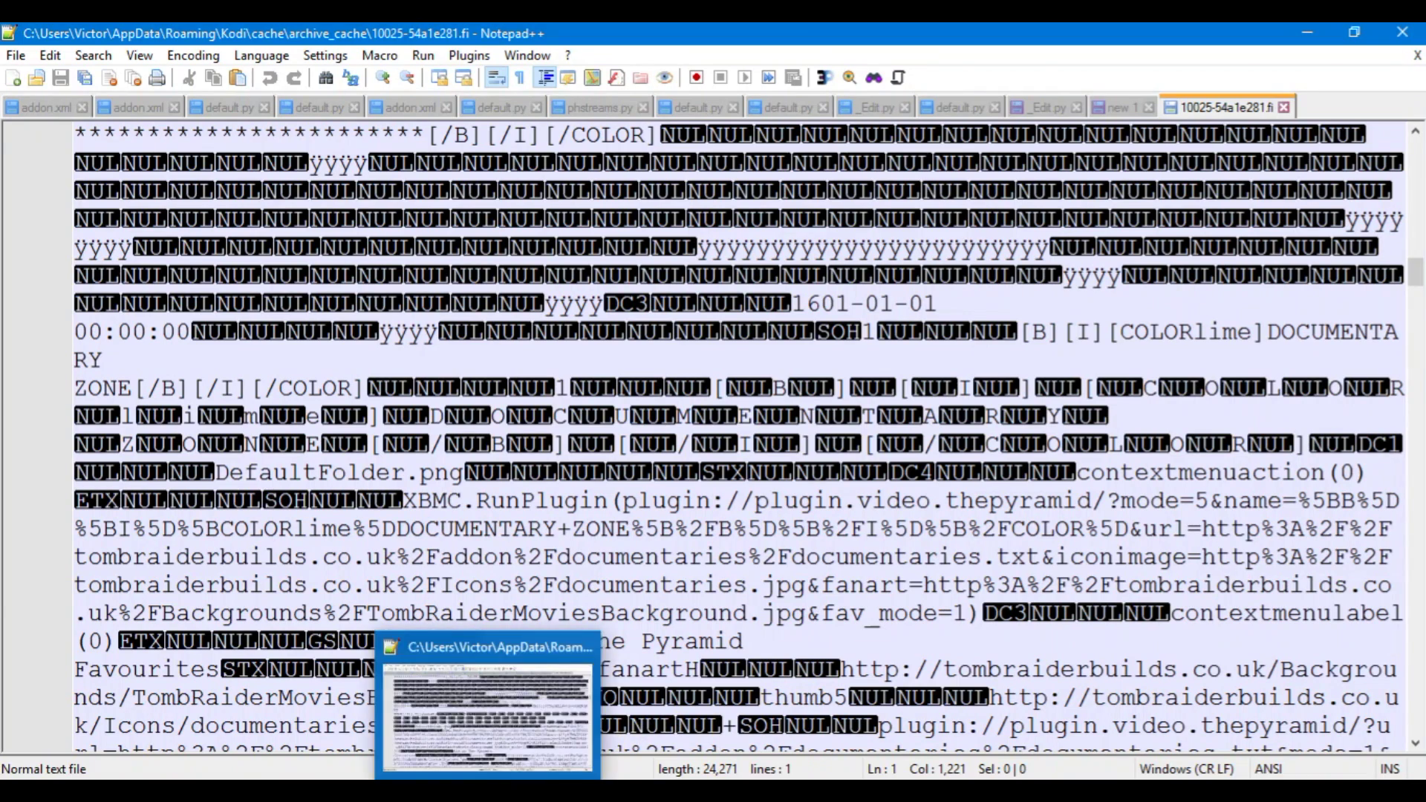
pyautogui.hotkey('alt', 'Tab')
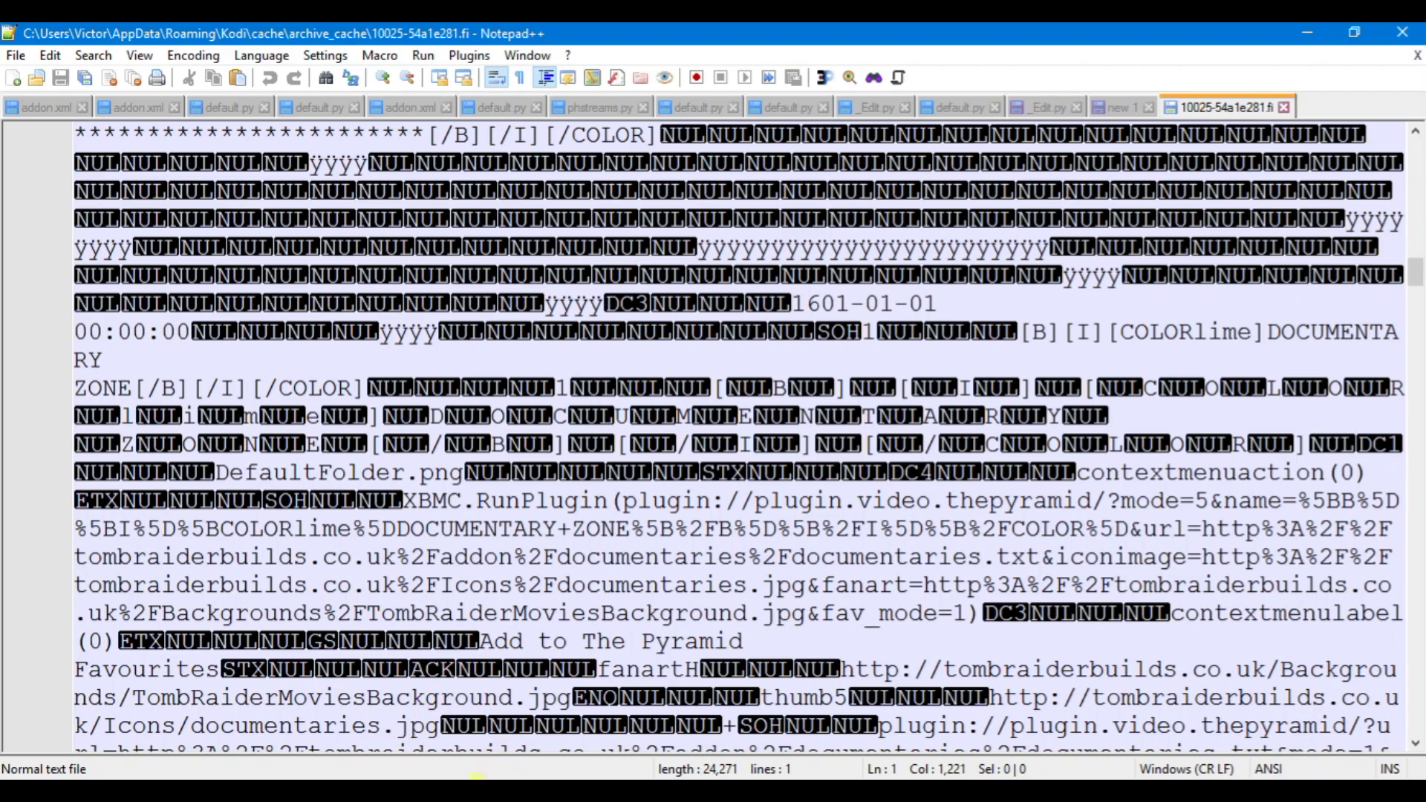
pyautogui.hotkey('alt', 'Tab')
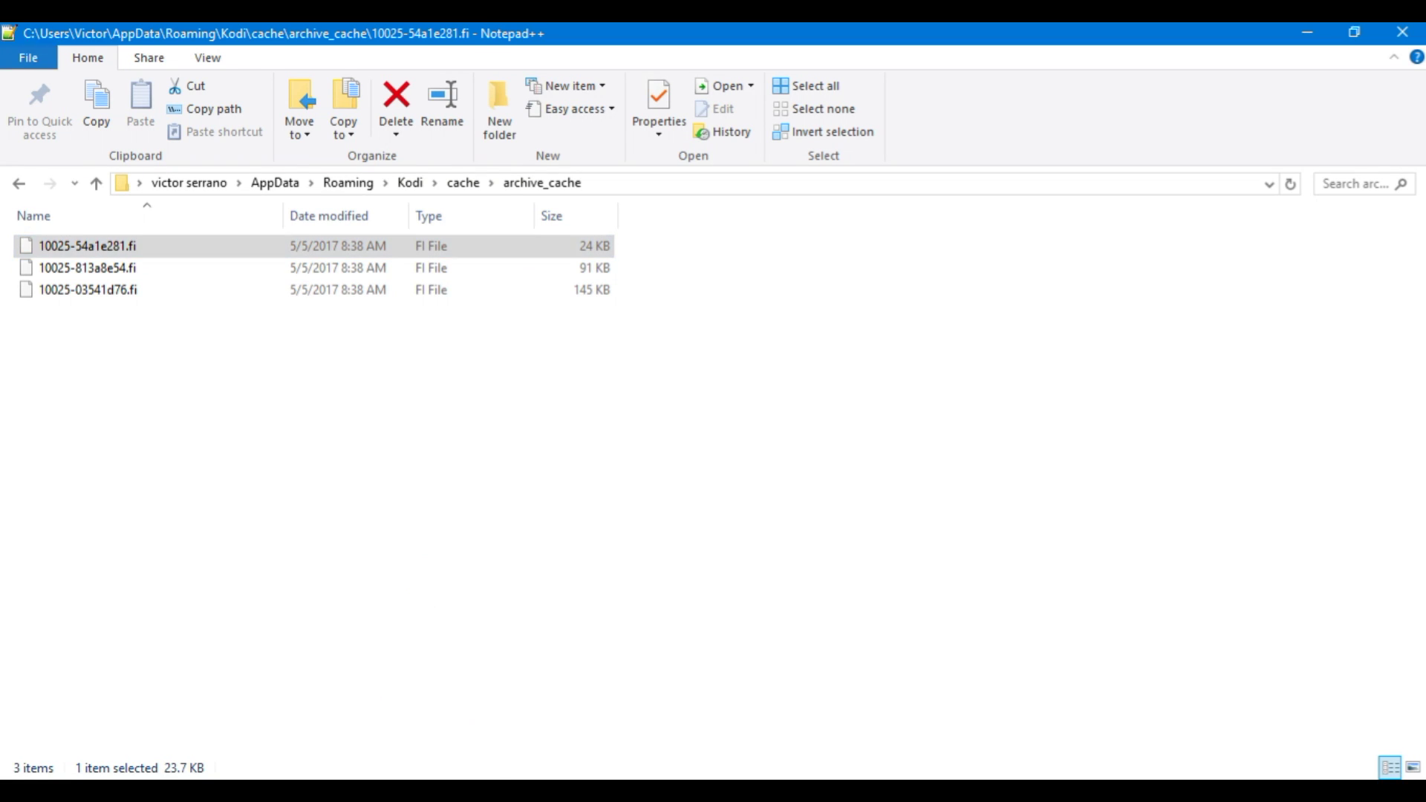
pyautogui.hotkey('alt', 'Tab')
pyautogui.click(1124, 109)
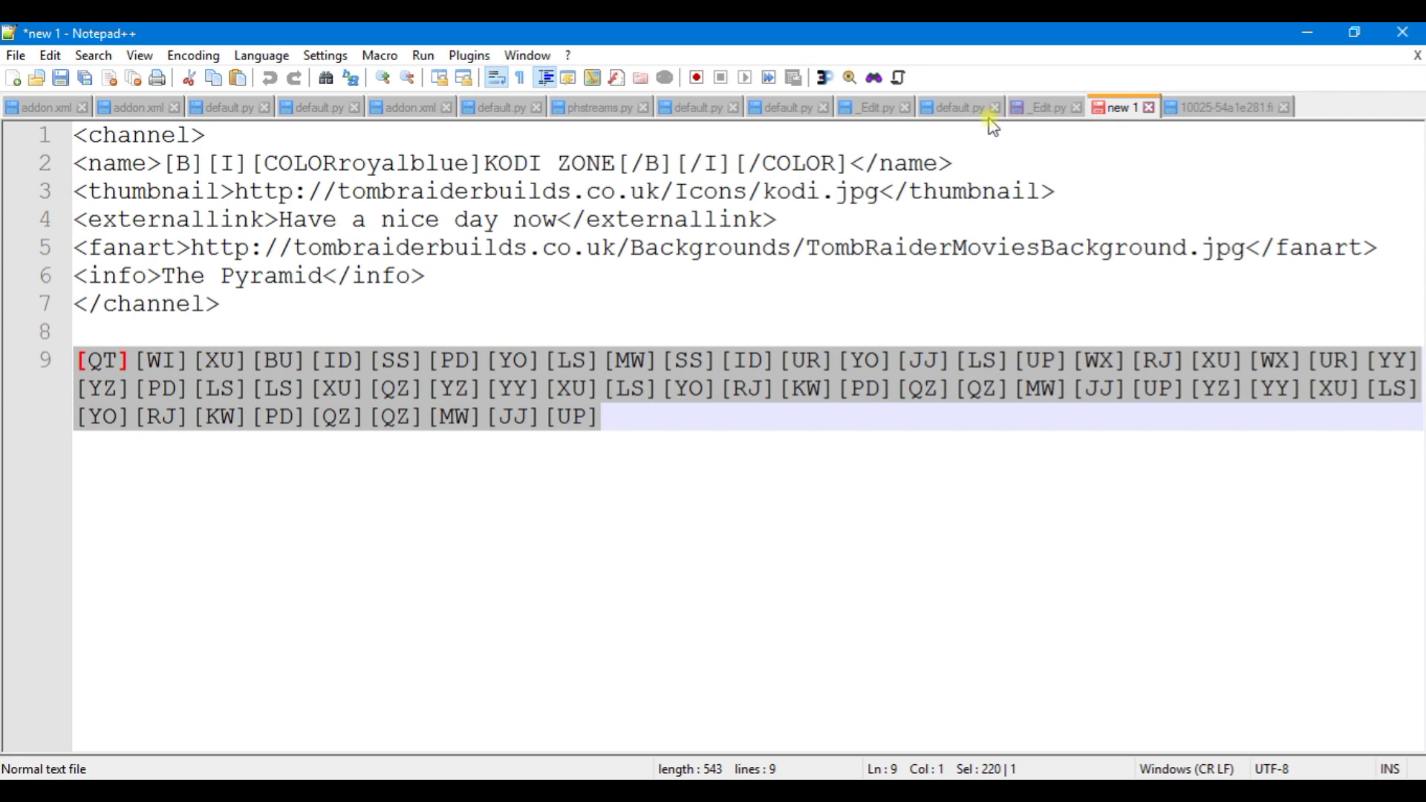
pyautogui.click(1057, 111)
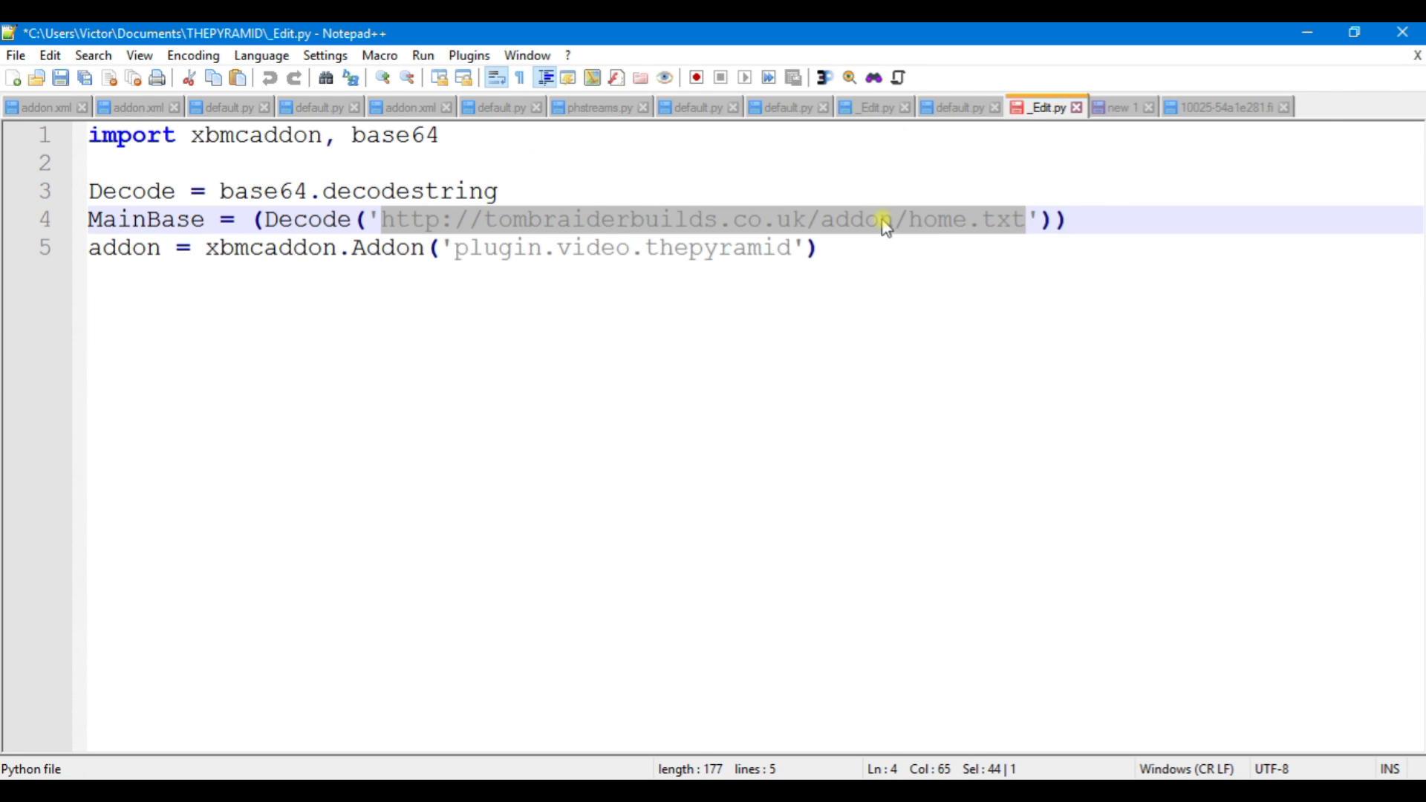
pyautogui.rightClick(882, 221)
pyautogui.click(942, 261)
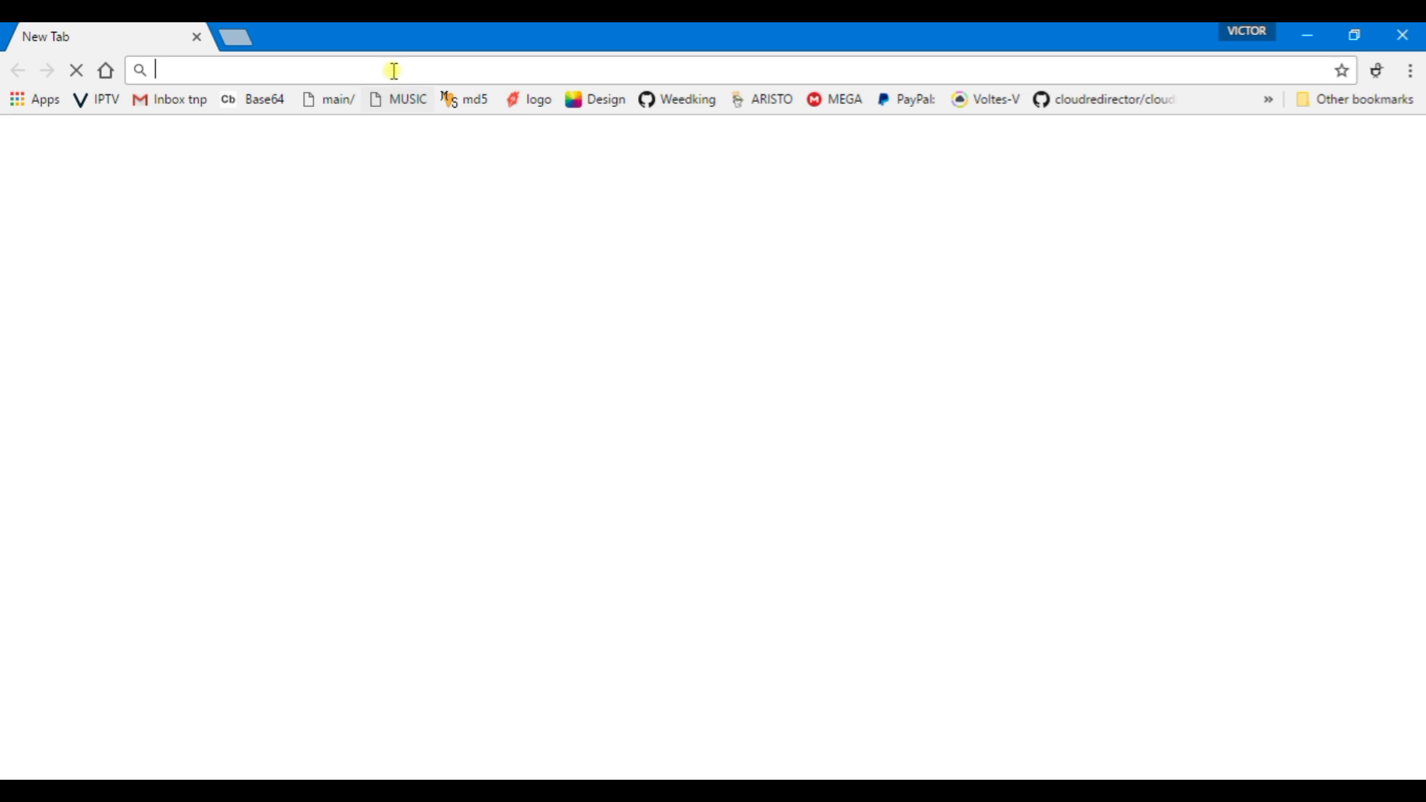
# Load tombraiderbuilds.co.uk/addon/home.txt in Chrome and highlight the DOCUMENTARY ZONE channel name.
pyautogui.rightClick(395, 73)
pyautogui.click(466, 199)
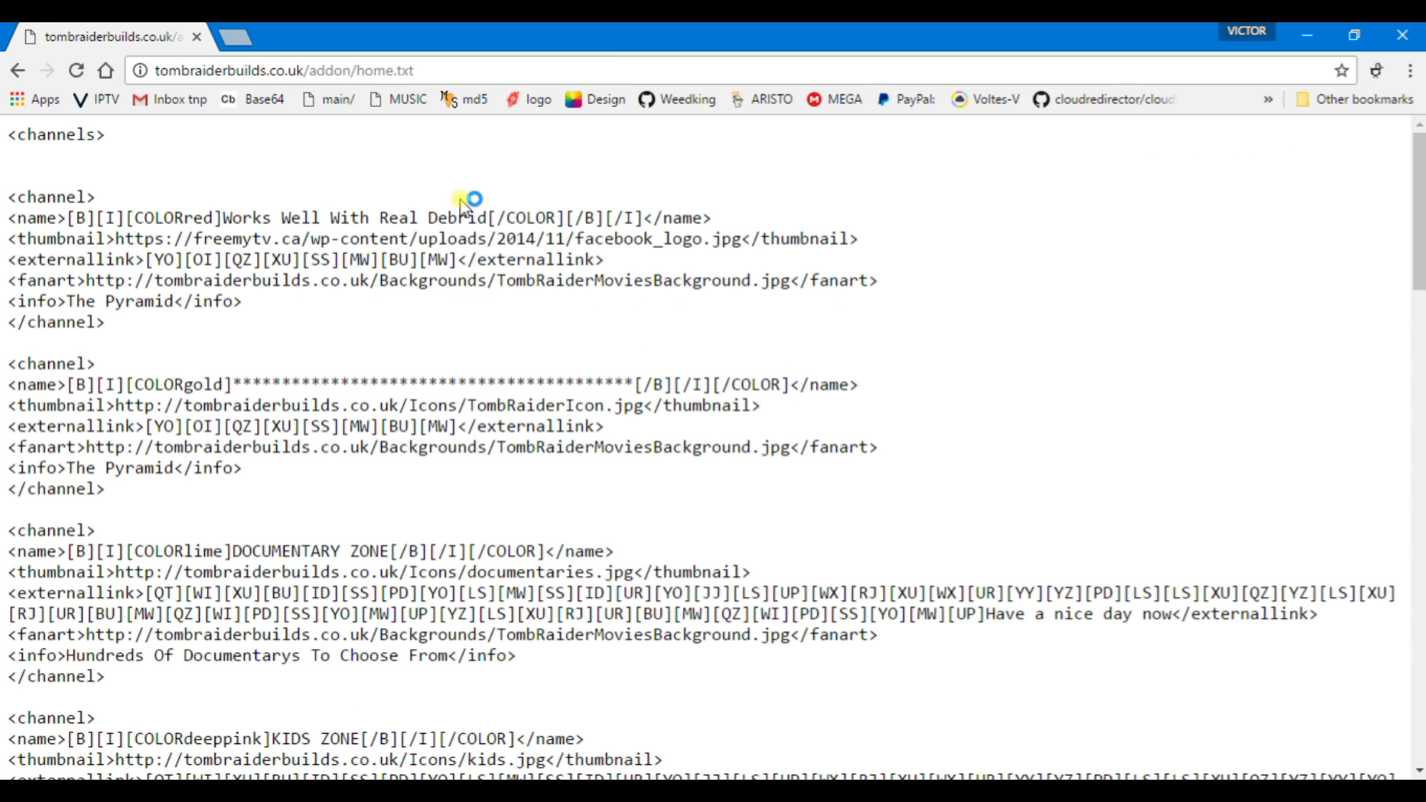
pyautogui.scroll(-1, 466, 208)
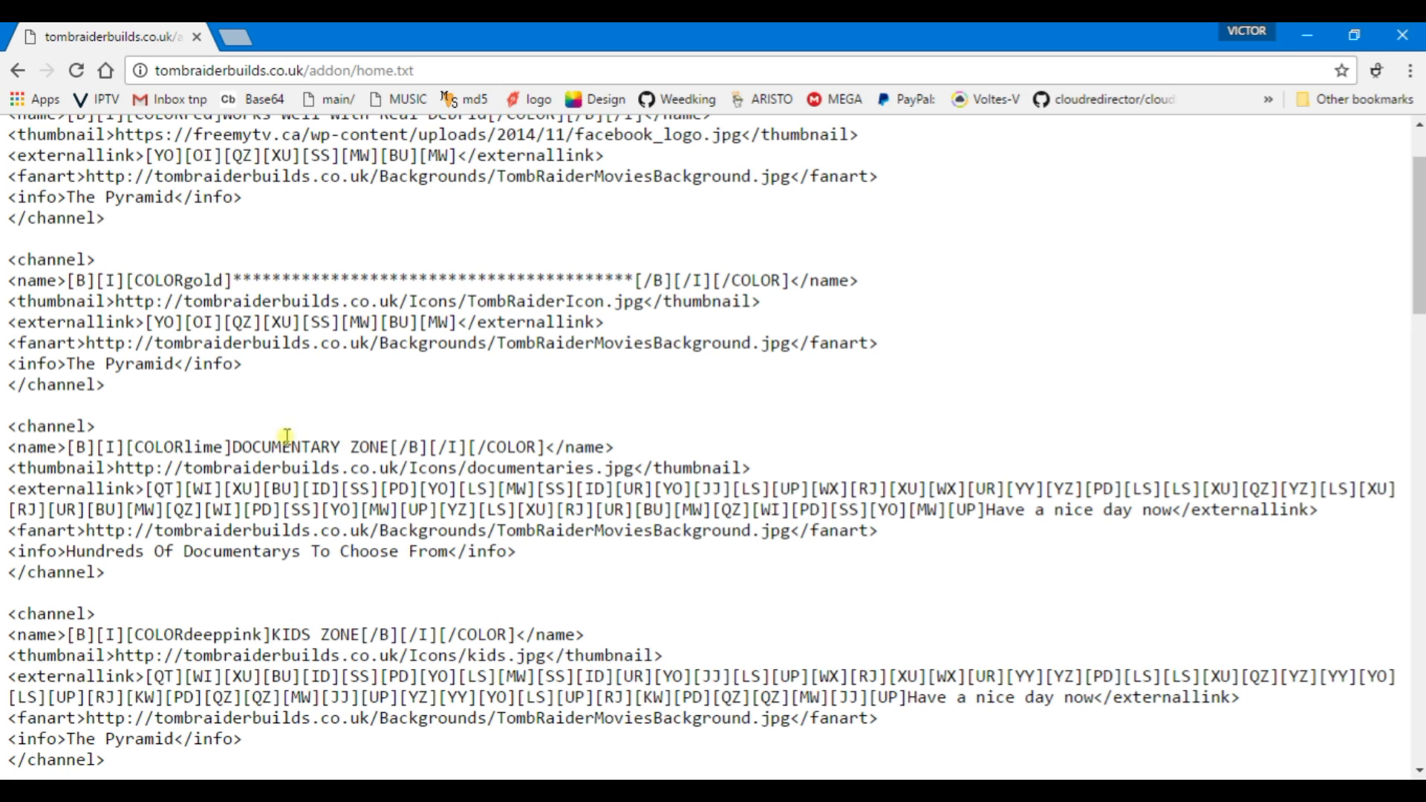
pyautogui.moveTo(235, 448); pyautogui.dragTo(391, 448)
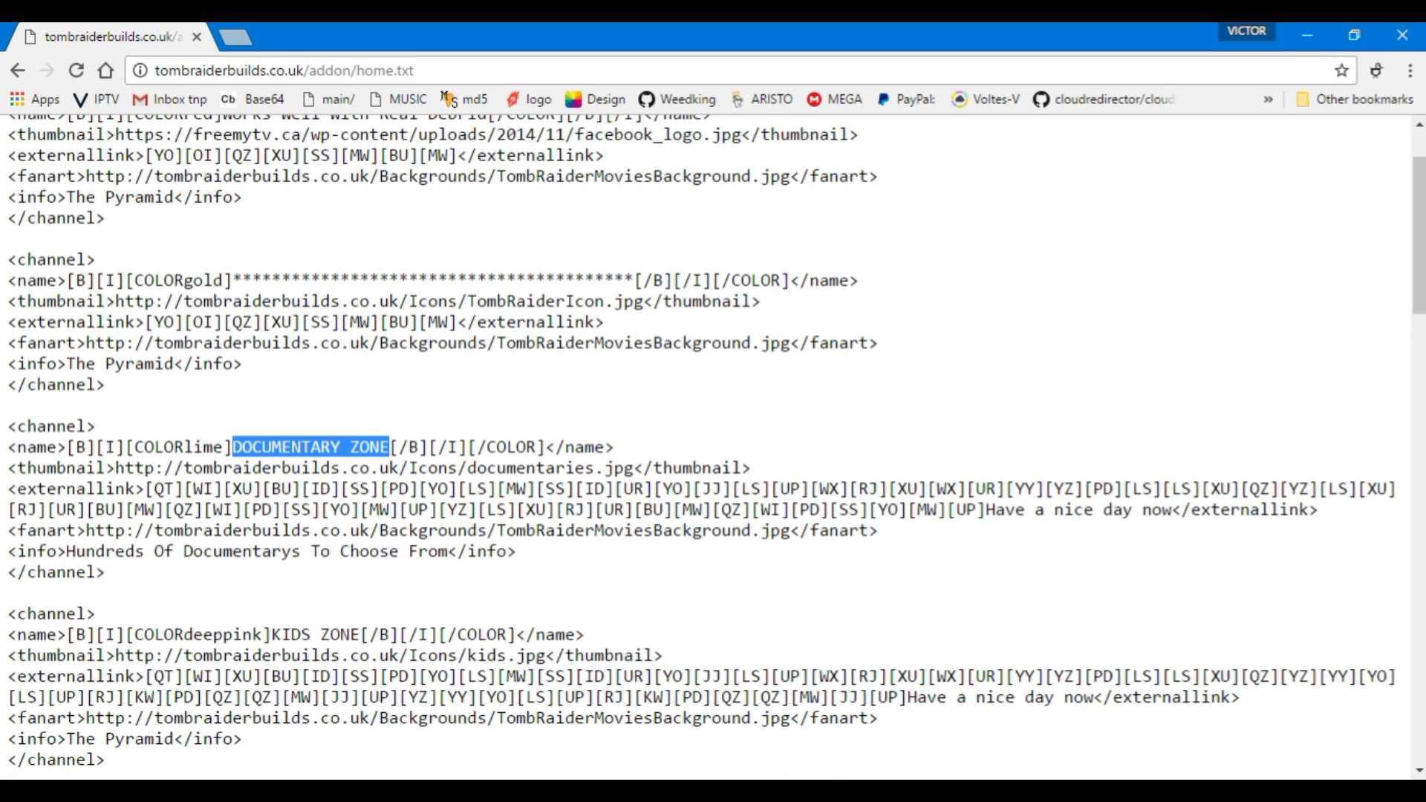
# Examine the cached entries in 10025-54a1e281.fi in Notepad++, from THE PYRAMID FAVOURITES through the gold asterisk separator.
pyautogui.hotkey('alt', 'Tab')
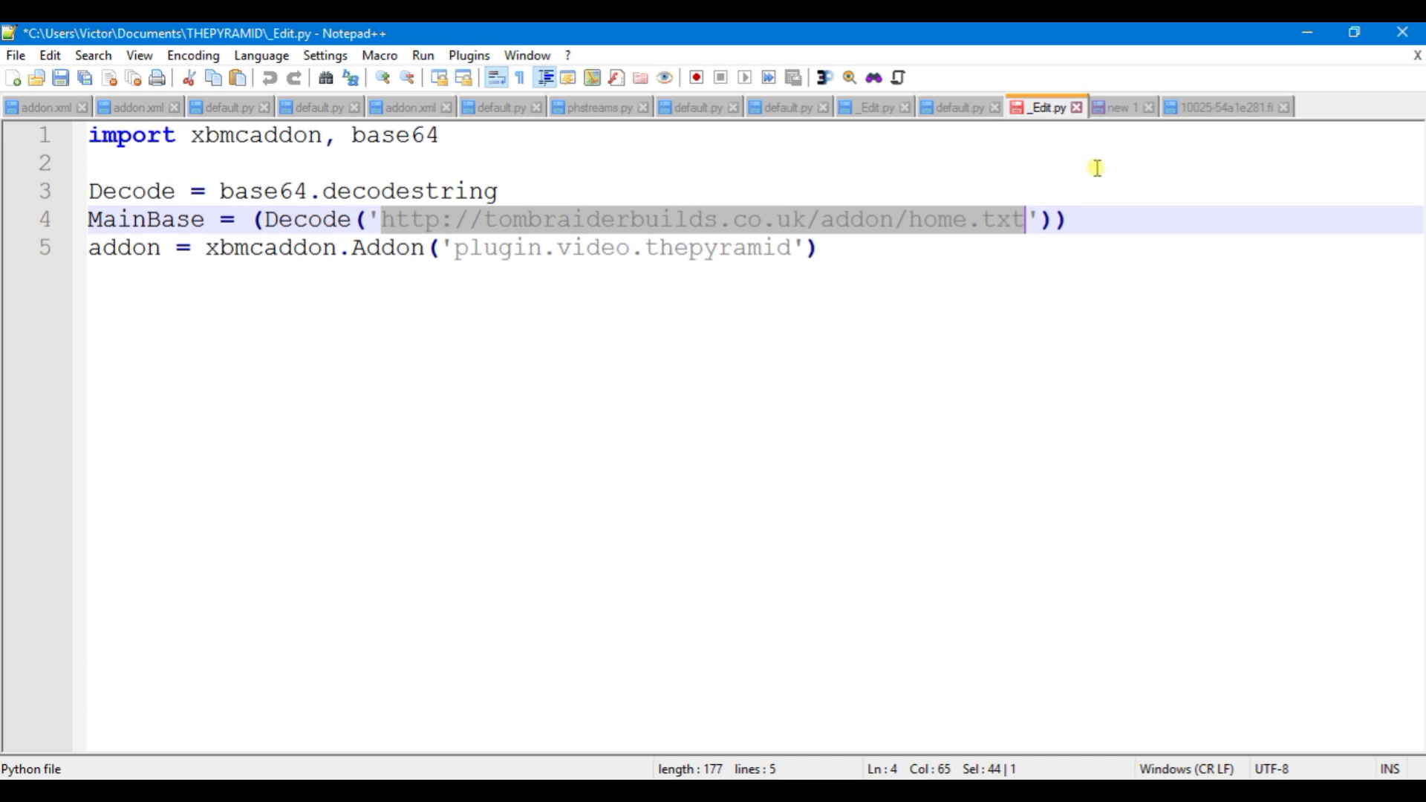
pyautogui.click(1209, 109)
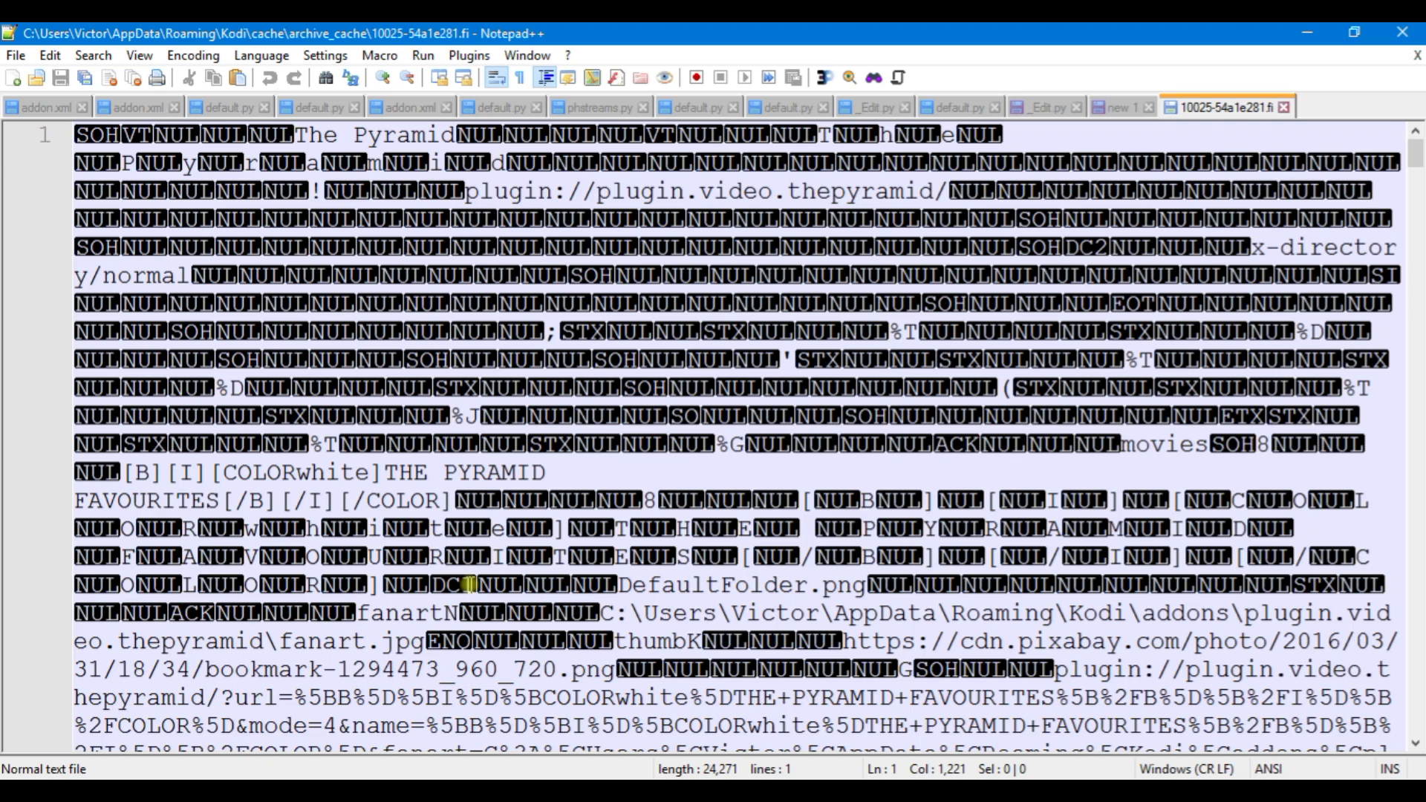
pyautogui.scroll(-1, 470, 585)
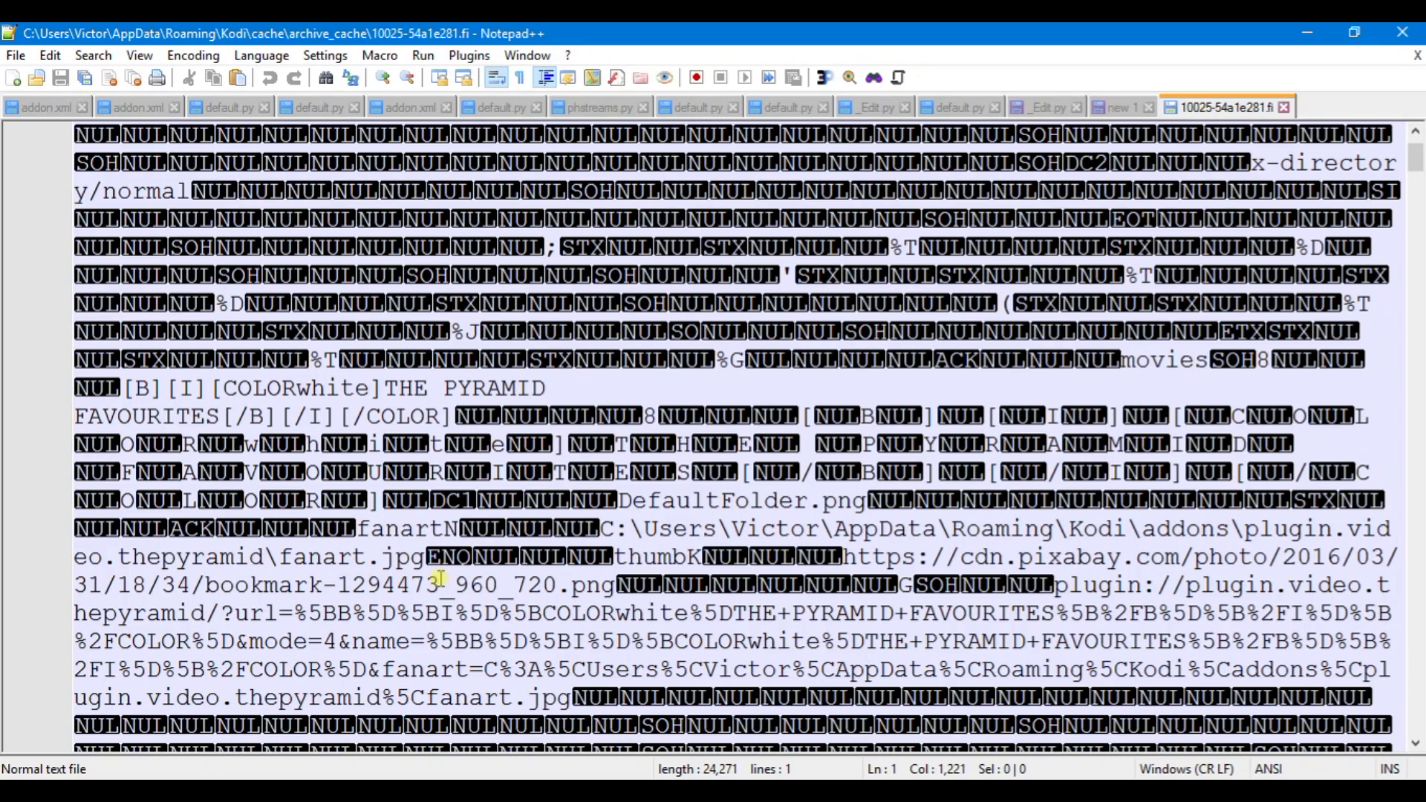
pyautogui.scroll(-1, 440, 578)
pyautogui.scroll(2, 440, 577)
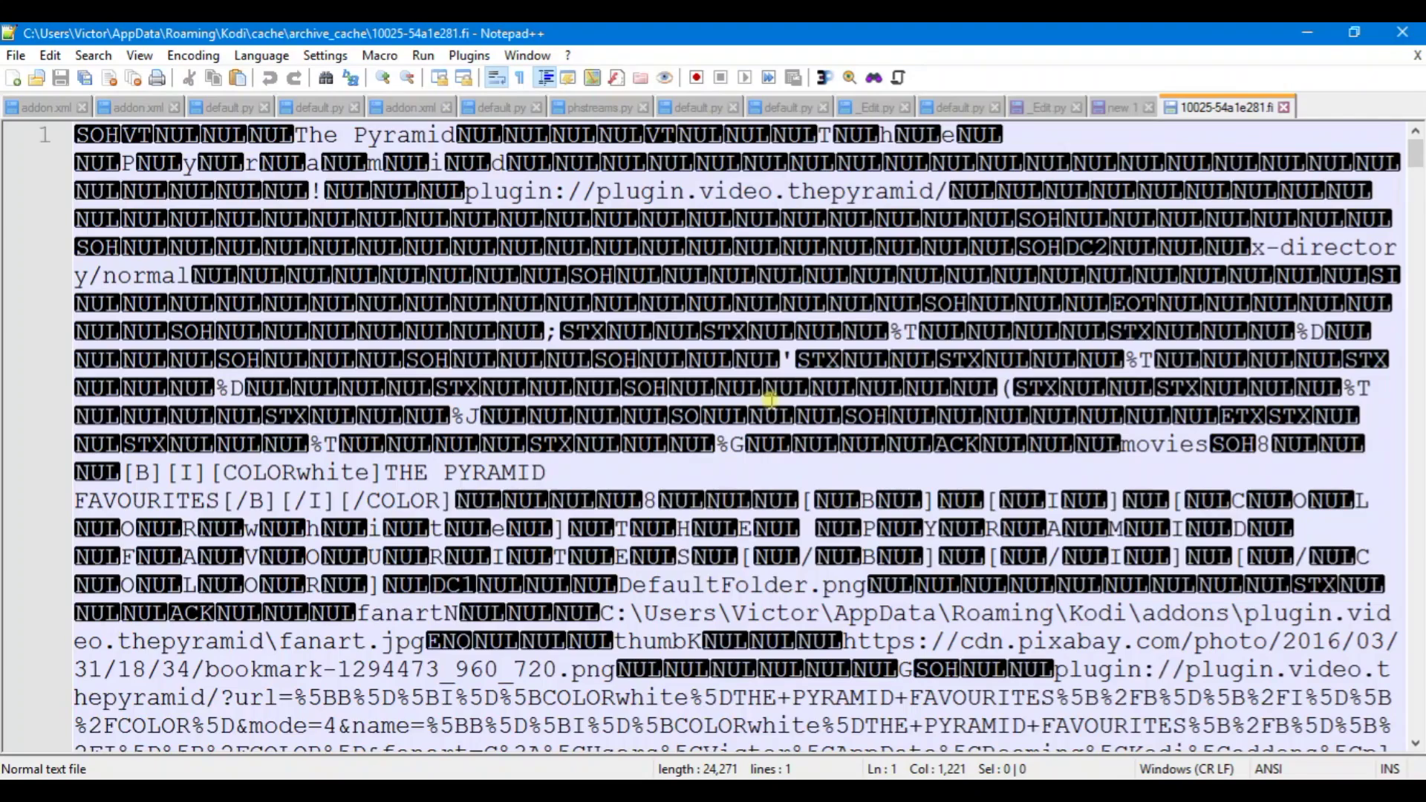
pyautogui.scroll(-2, 770, 401)
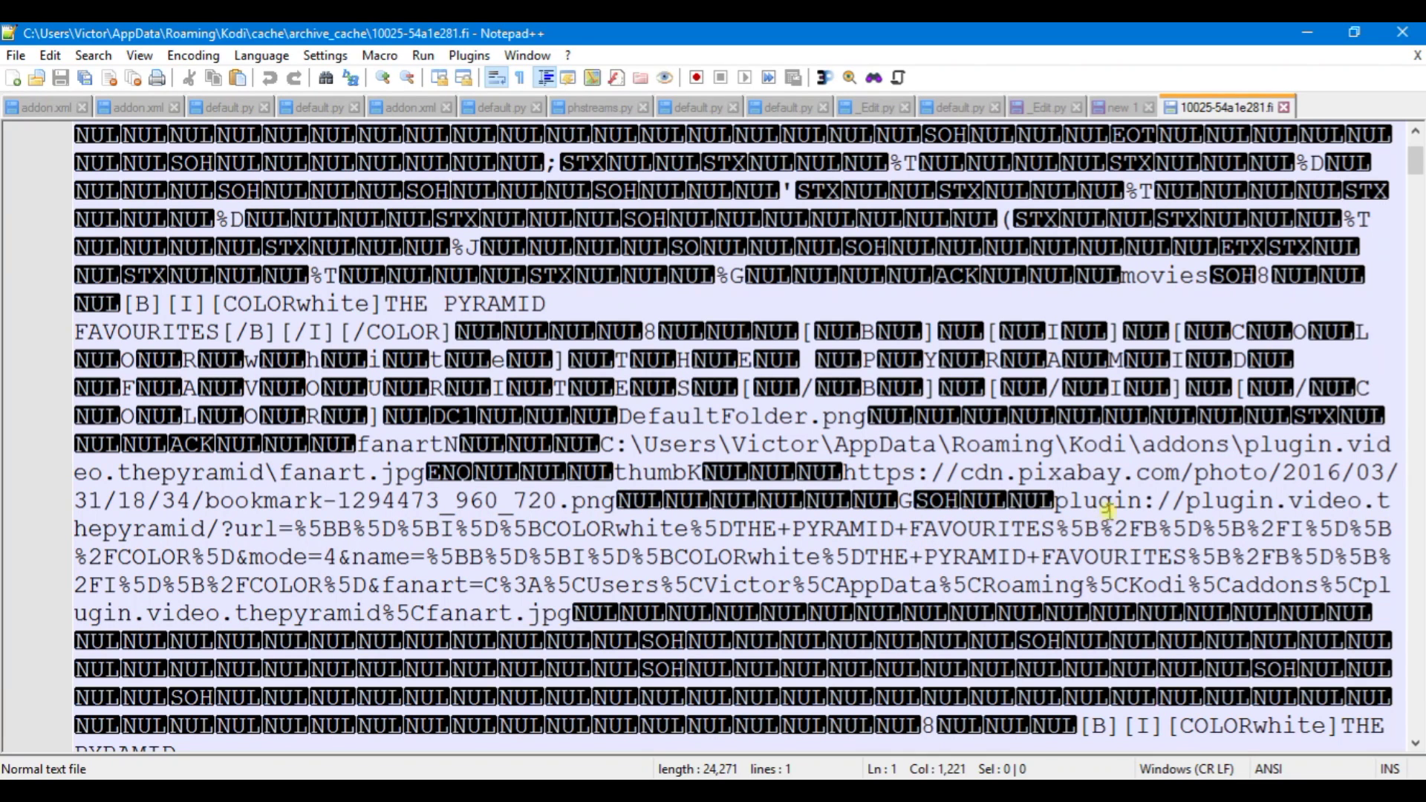
pyautogui.scroll(-5, 1159, 472)
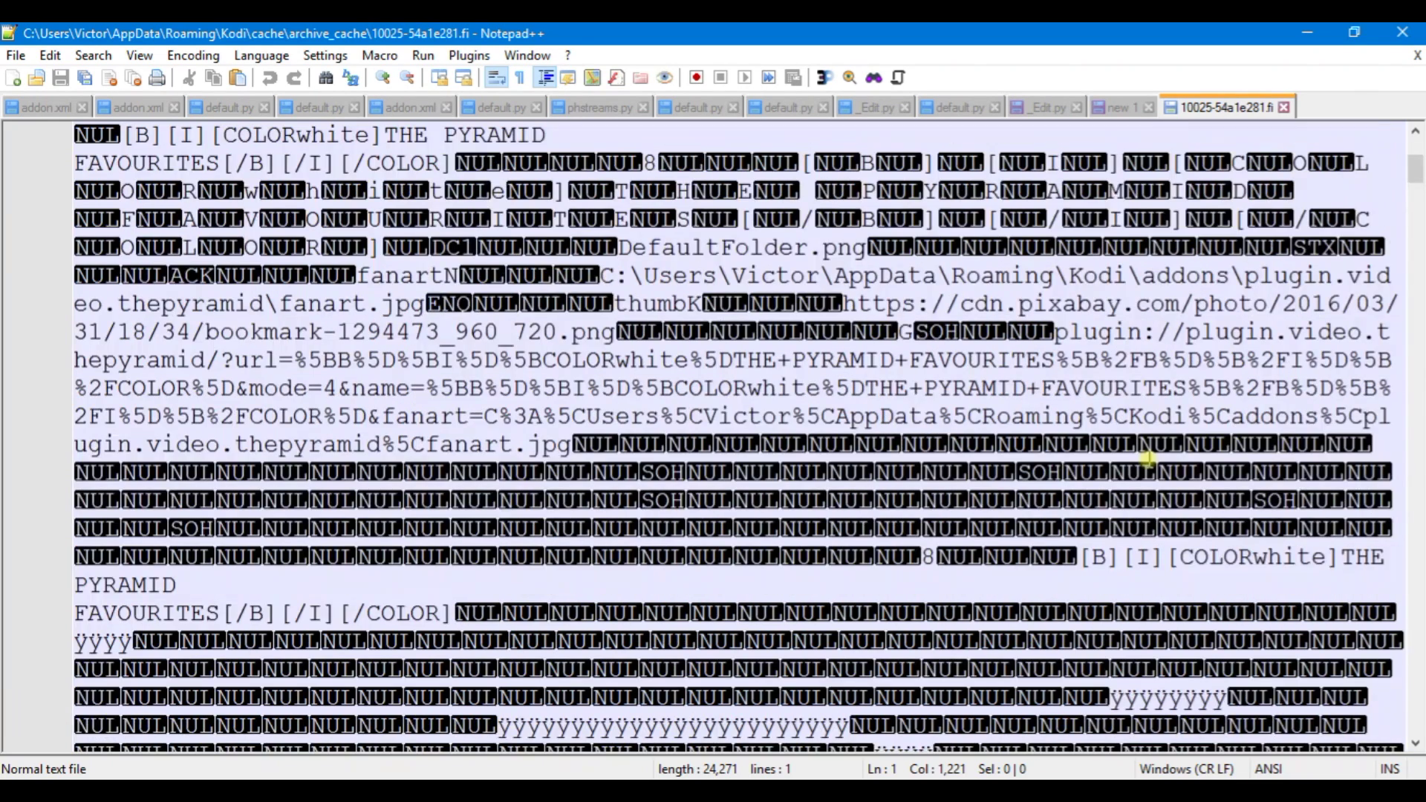
pyautogui.scroll(-3, 1149, 459)
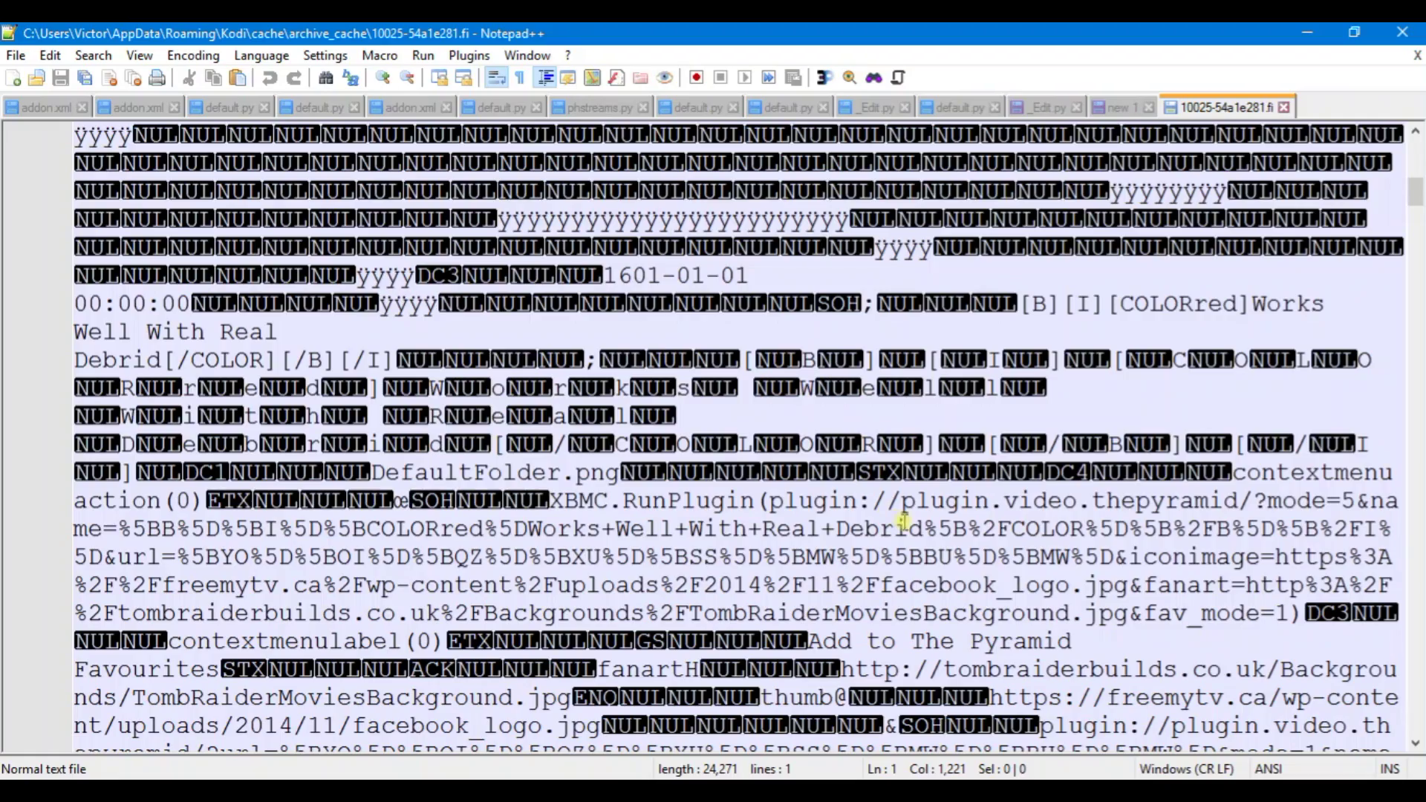
pyautogui.scroll(-2, 906, 523)
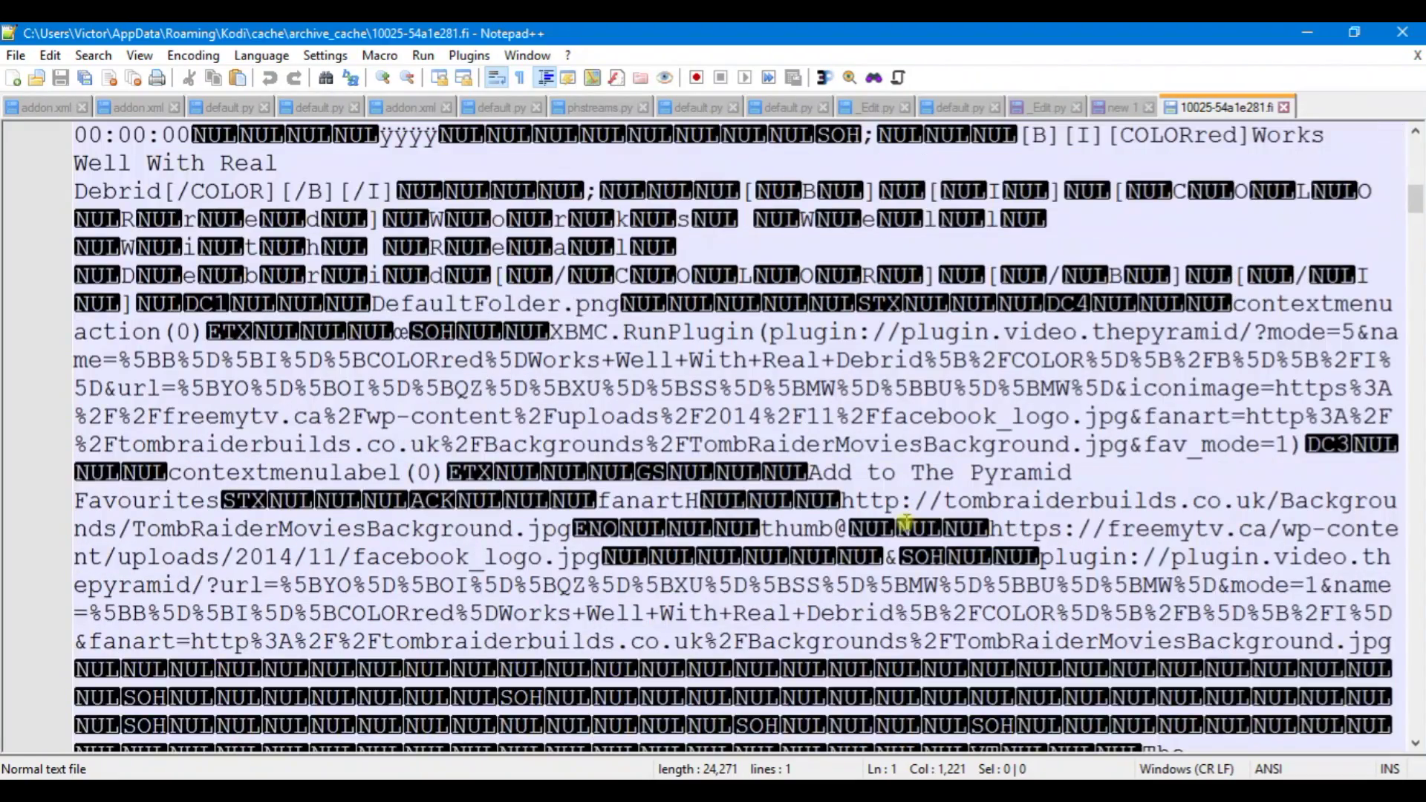
pyautogui.scroll(-3, 906, 522)
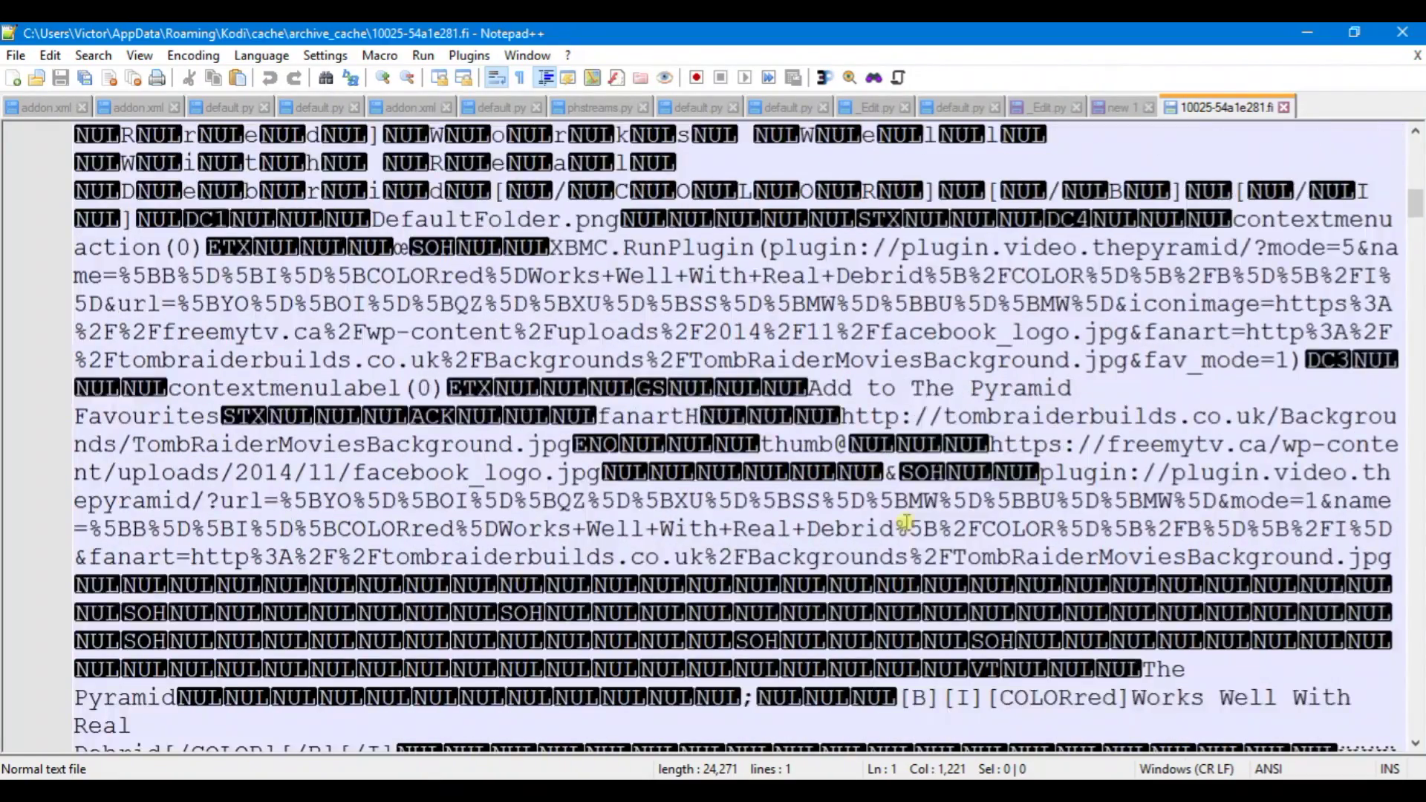
pyautogui.scroll(-4, 906, 522)
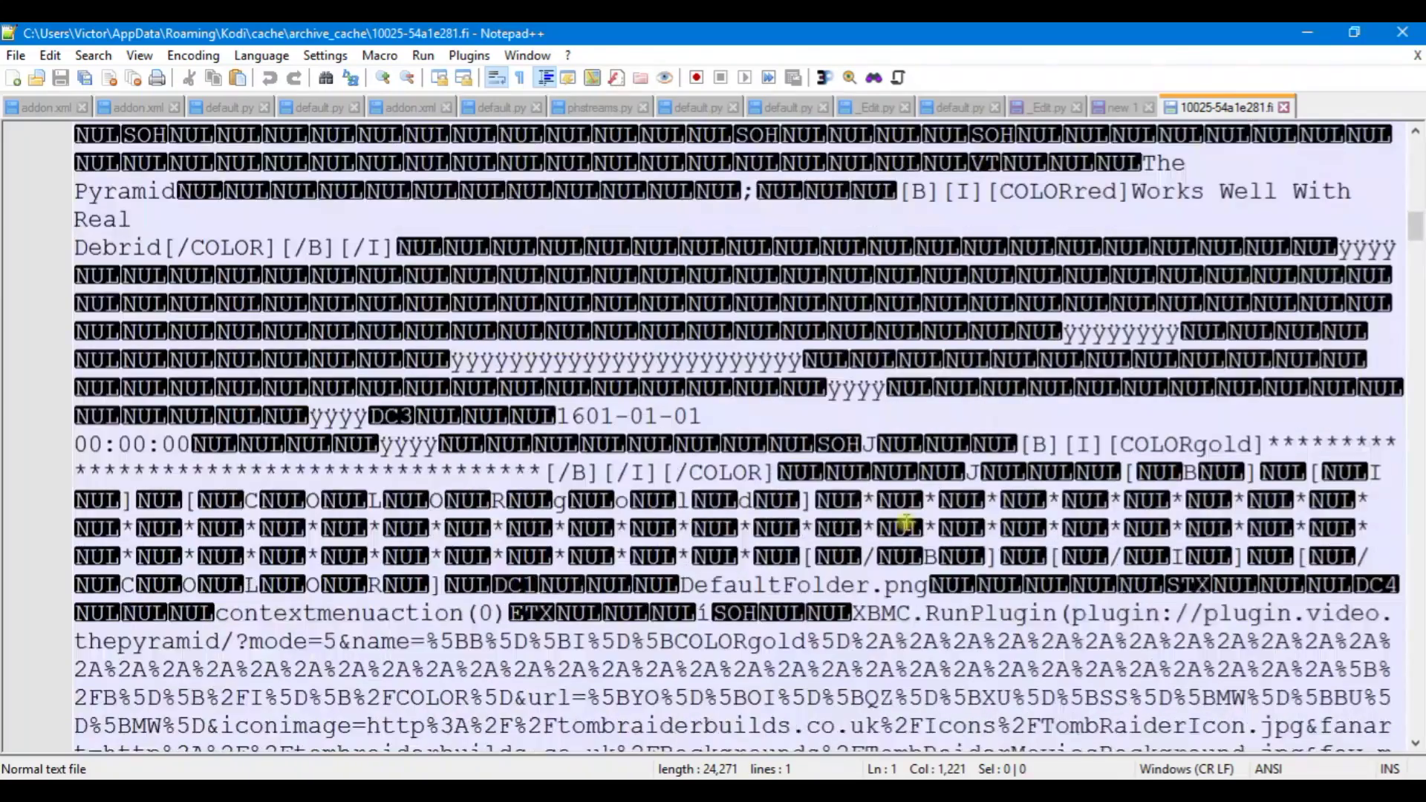
pyautogui.scroll(-1, 906, 522)
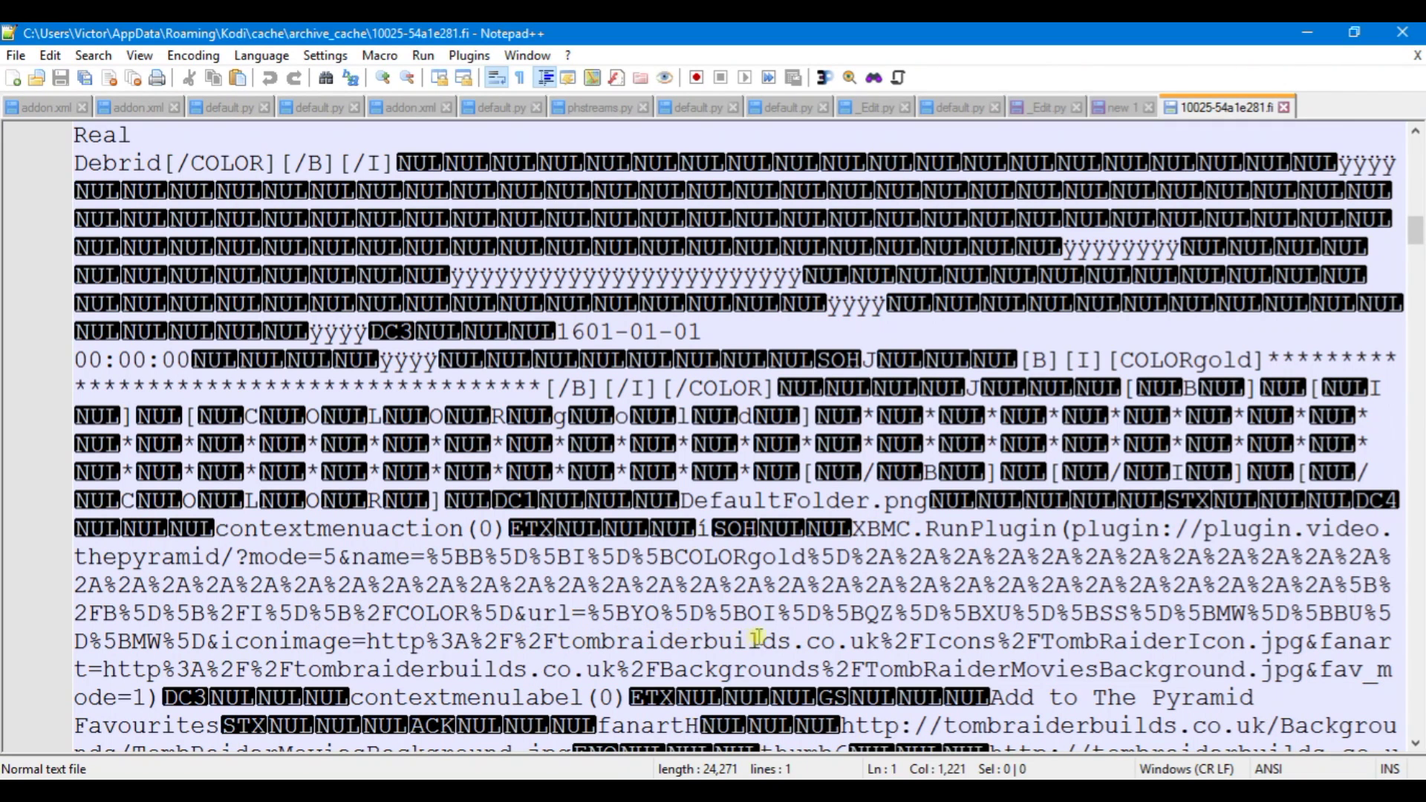
pyautogui.scroll(-2, 1000, 630)
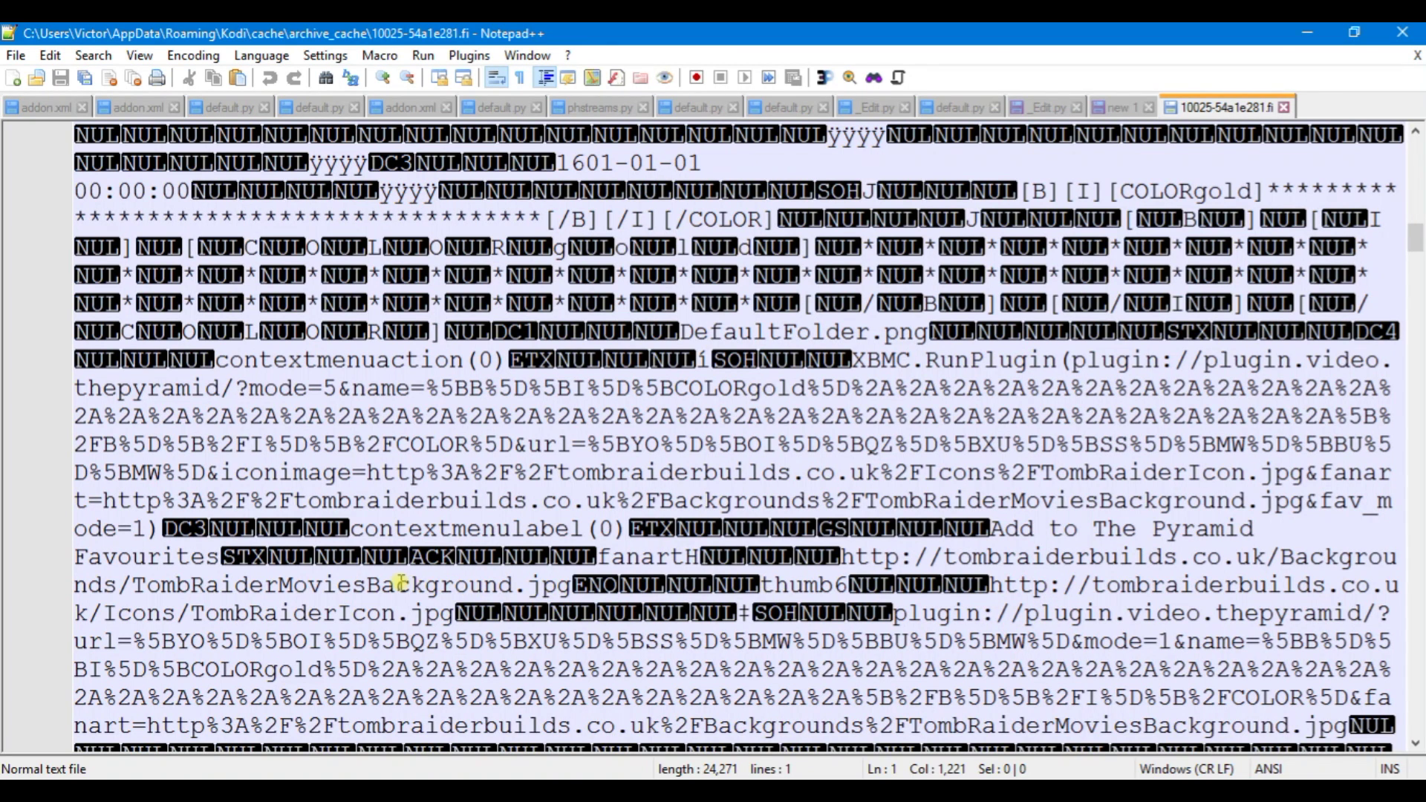
# Find the cached DOCUMENTARY ZONE entry and highlight DOCUMENTARY+ZONE in its plugin address.
pyautogui.scroll(-6, 401, 584)
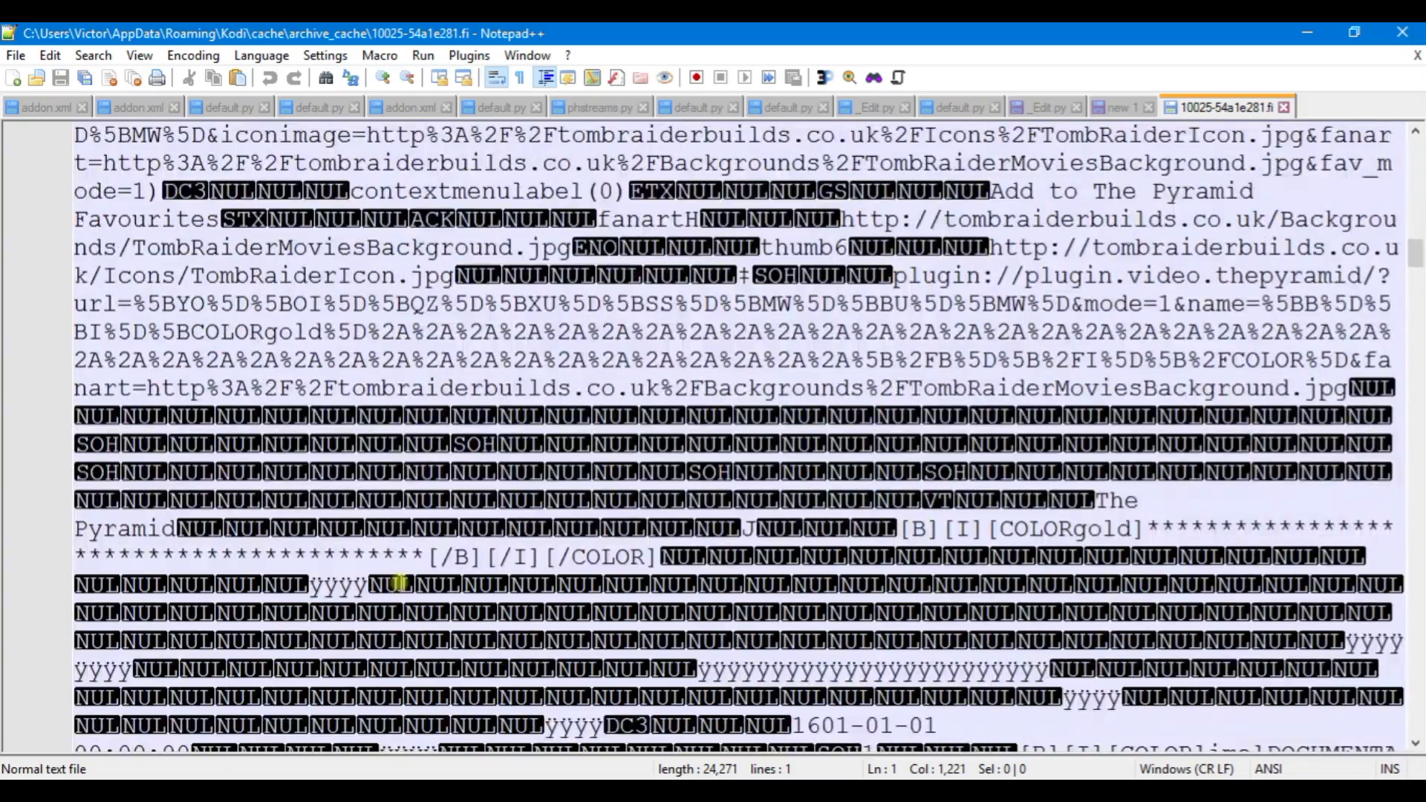
pyautogui.scroll(-2, 401, 584)
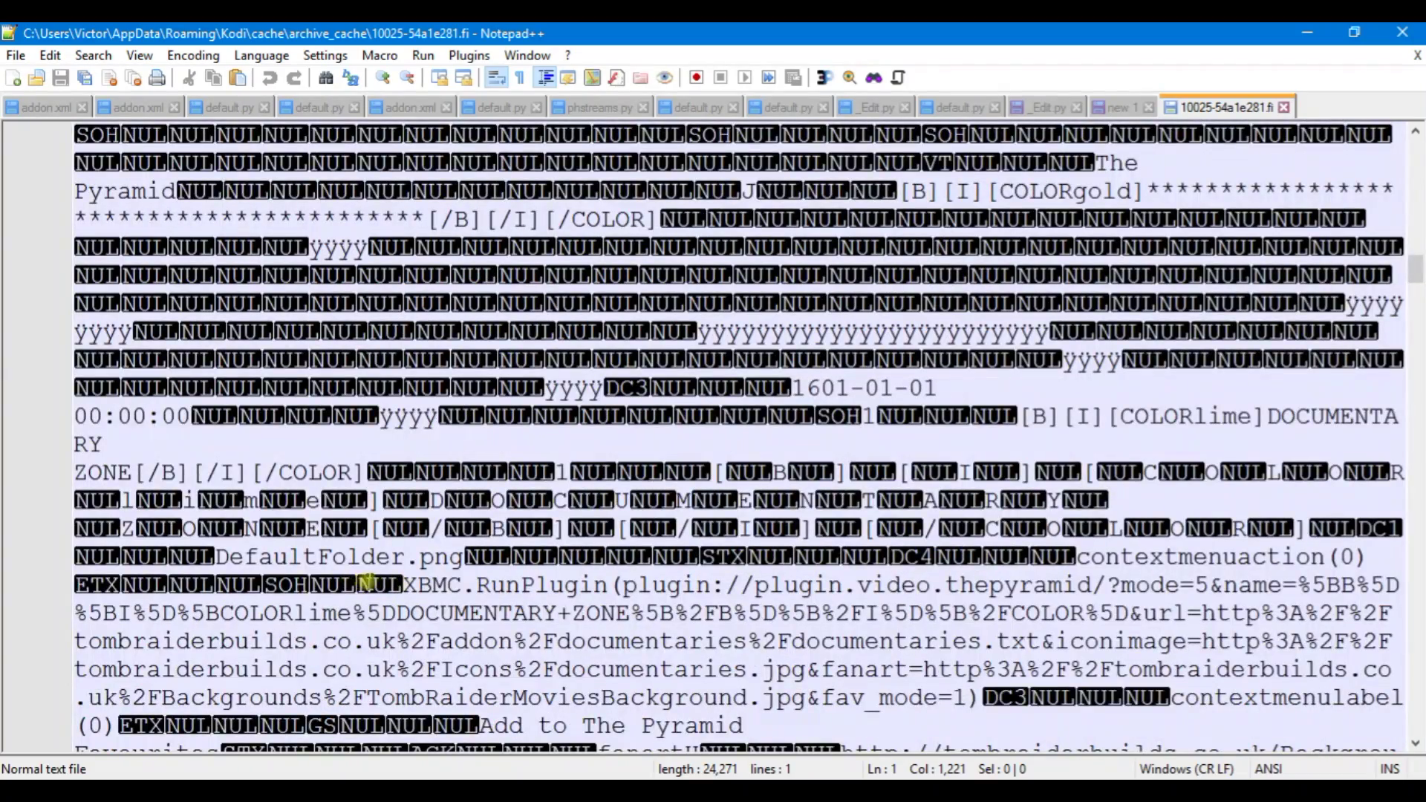
pyautogui.scroll(-1, 369, 581)
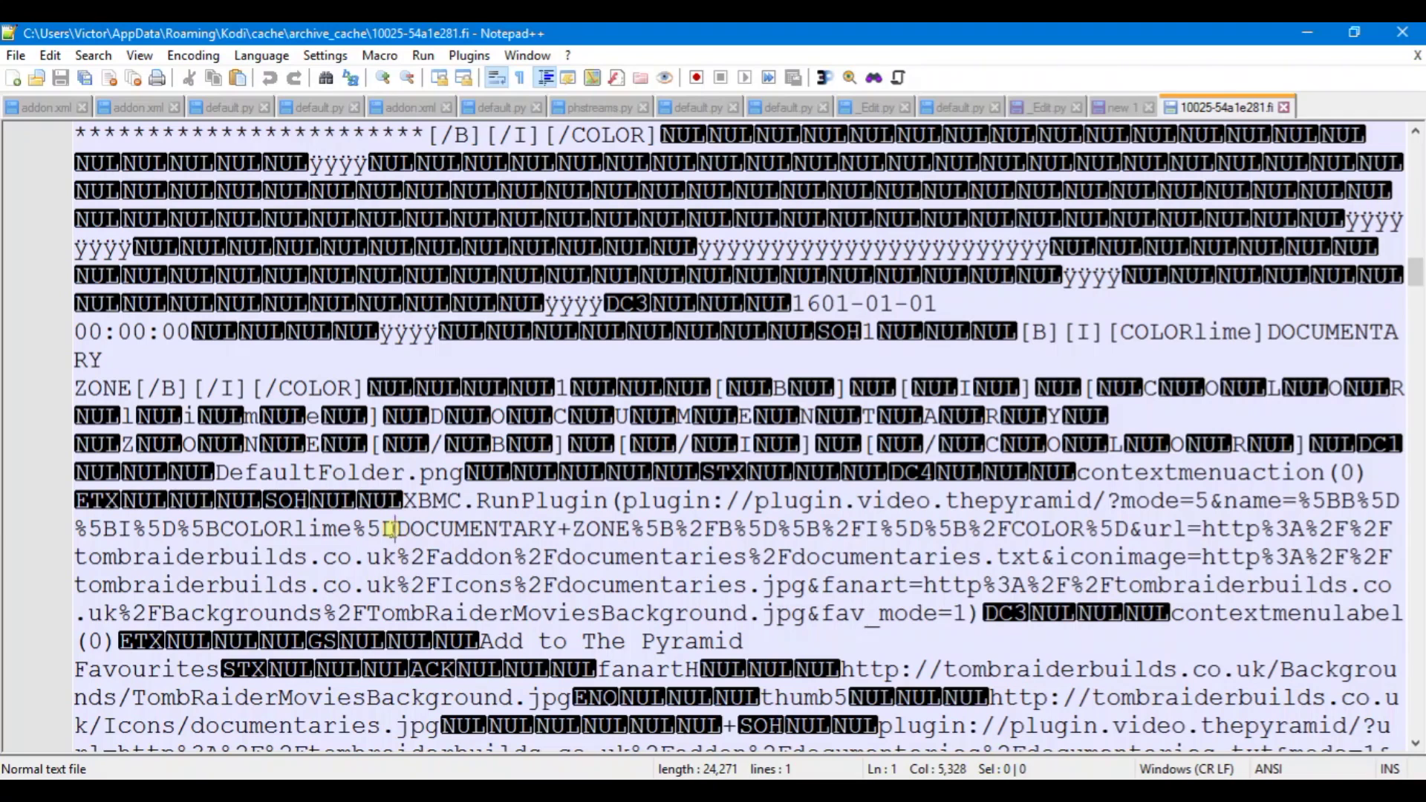
pyautogui.moveTo(393, 528); pyautogui.dragTo(632, 529)
# Switch to home.txt in Chrome, highlight the DOCUMENTARY ZONE name, enlarge the page to 125% and clear the highlight.
pyautogui.click(874, 772)
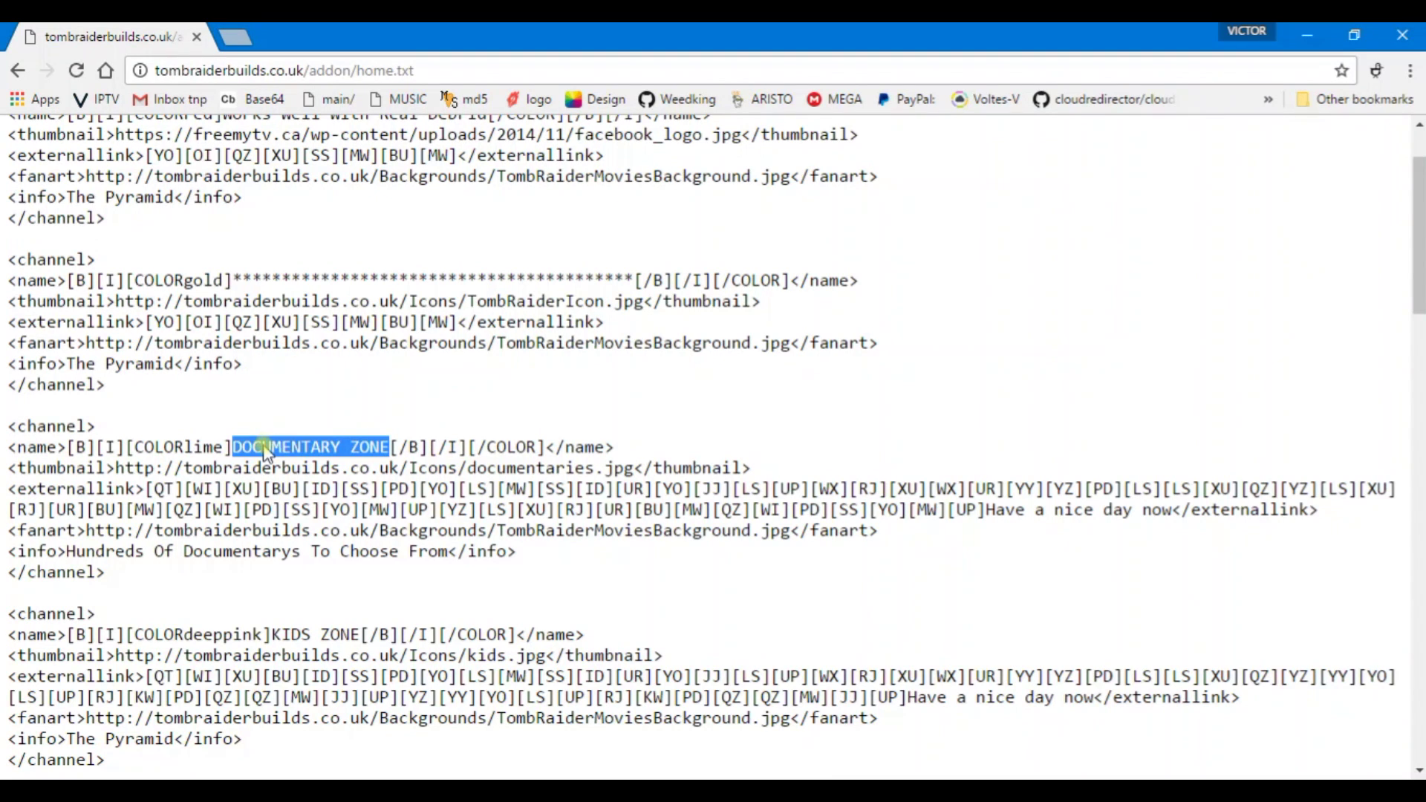
pyautogui.click(266, 448)
pyautogui.moveTo(233, 447); pyautogui.dragTo(390, 447)
pyautogui.click(1411, 71)
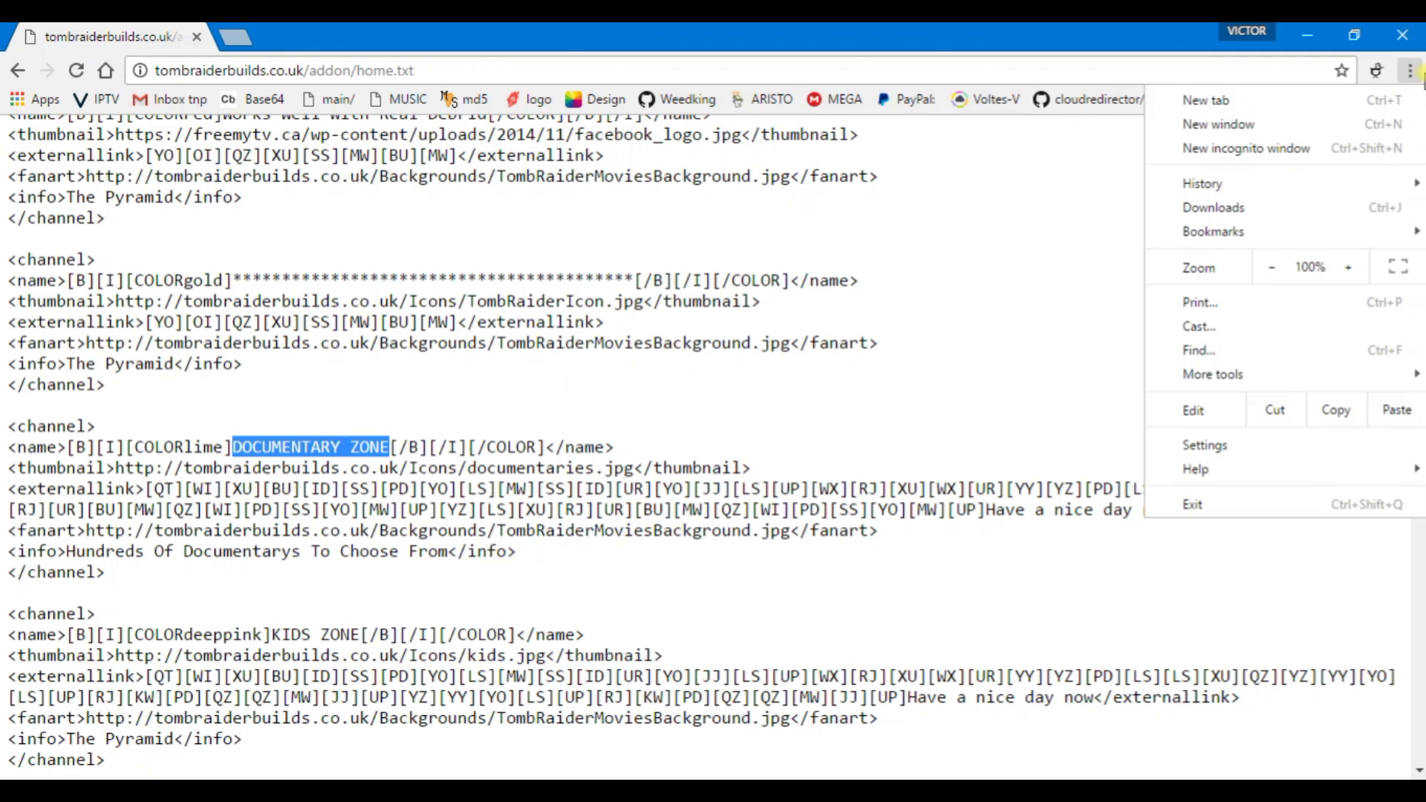
pyautogui.click(1356, 268)
pyautogui.click(1356, 268)
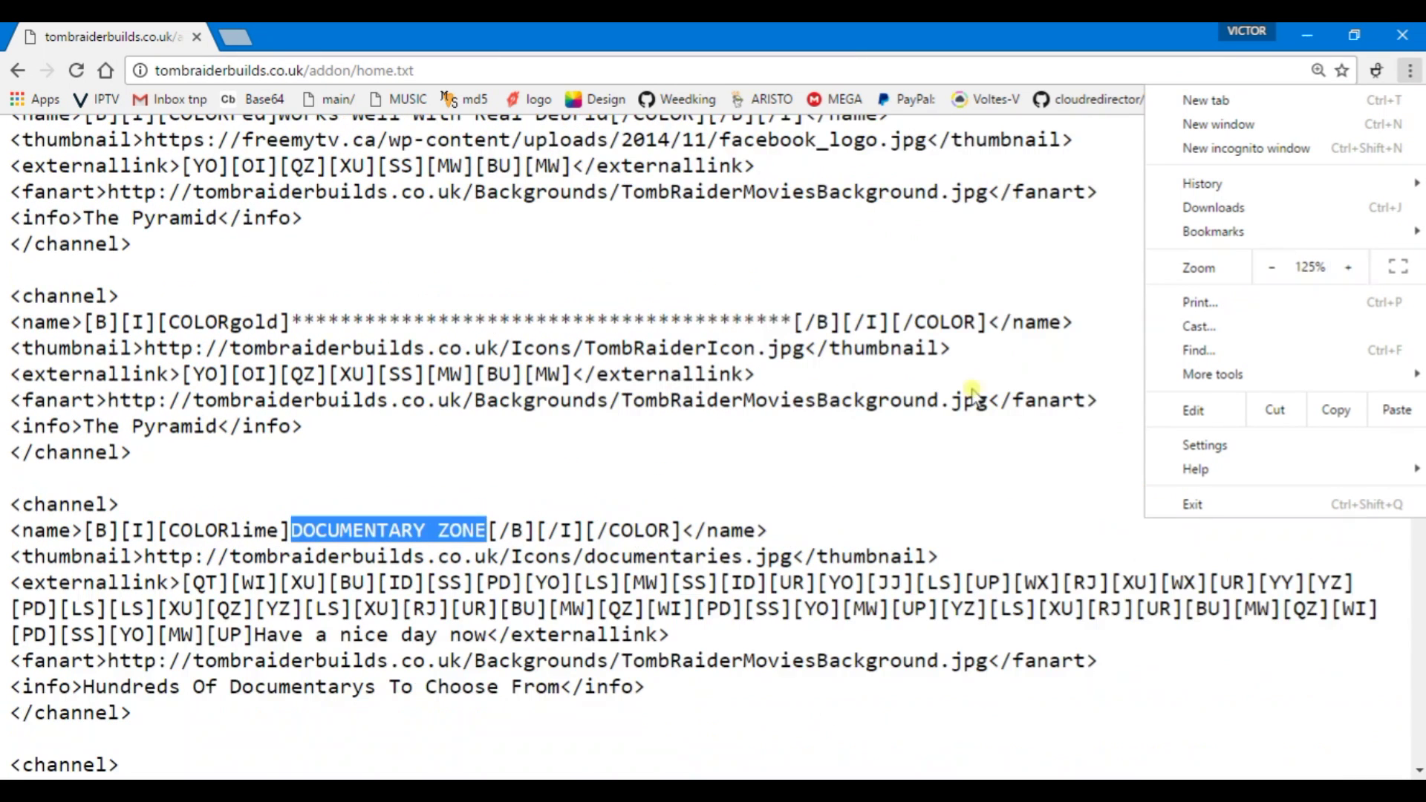
pyautogui.click(450, 528)
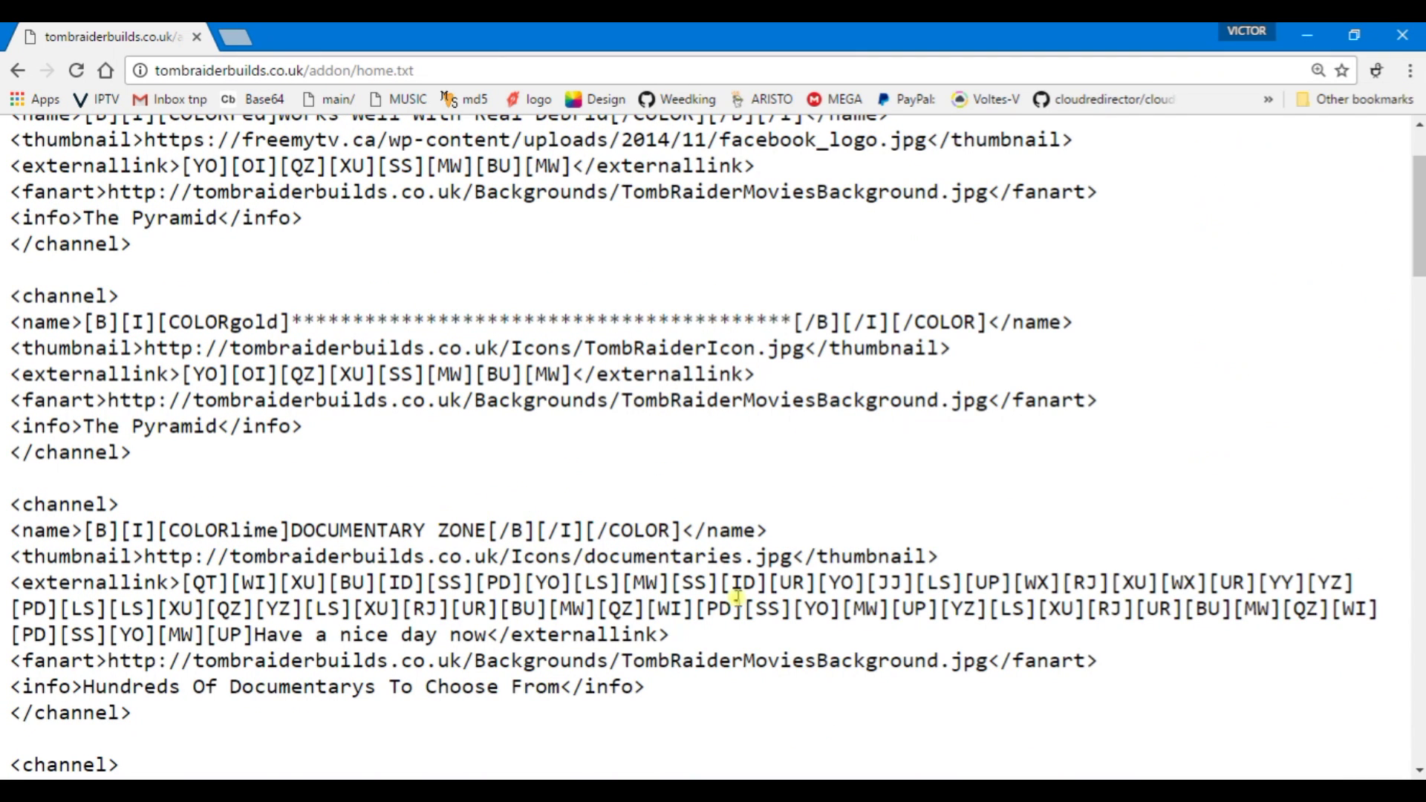
# Compare with the cached entry and select DOCUMENTARY ZONE's bracketed externallink code in home.txt, excluding "Have a nice day now".
pyautogui.hotkey('alt', 'Tab')
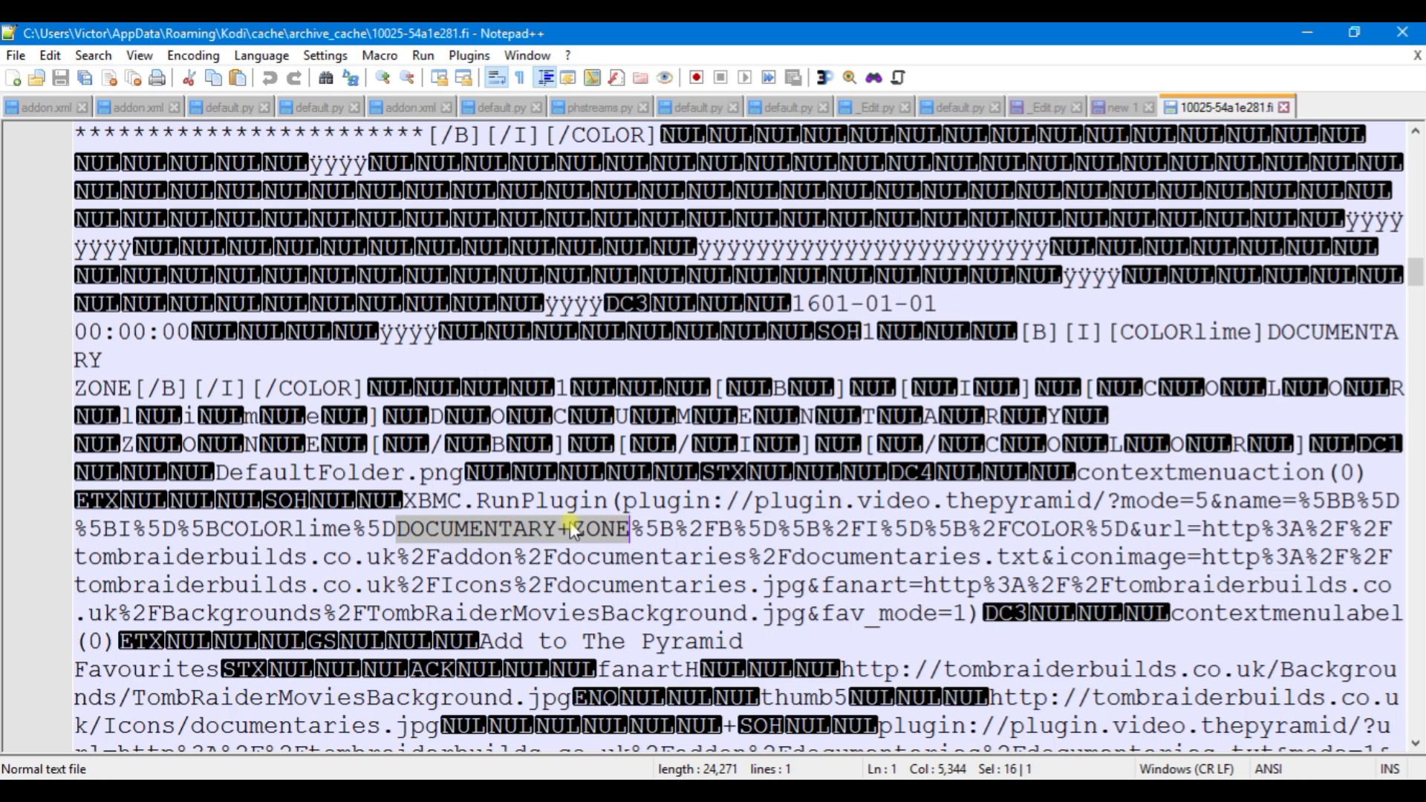
pyautogui.hotkey('alt', 'Tab')
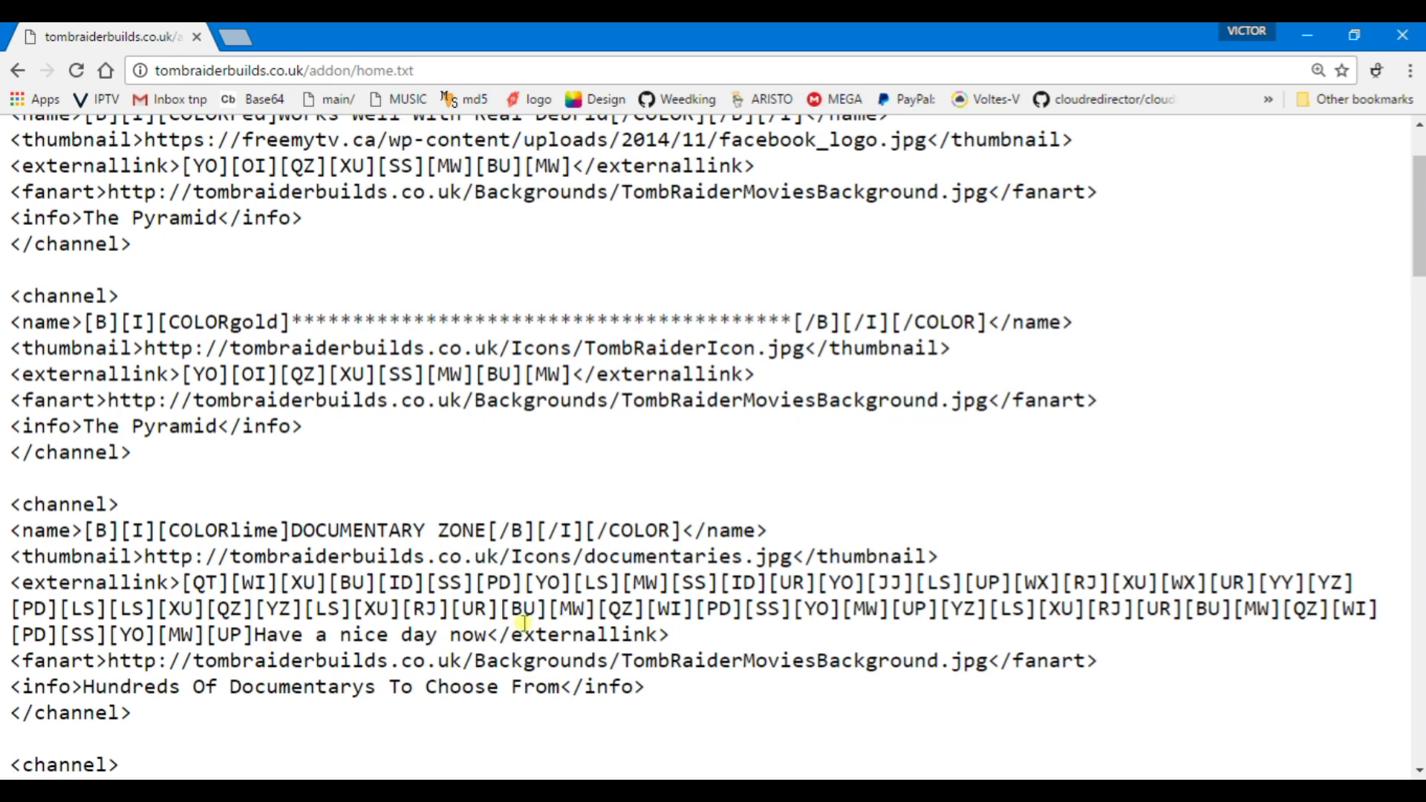
pyautogui.moveTo(487, 631); pyautogui.dragTo(260, 644)
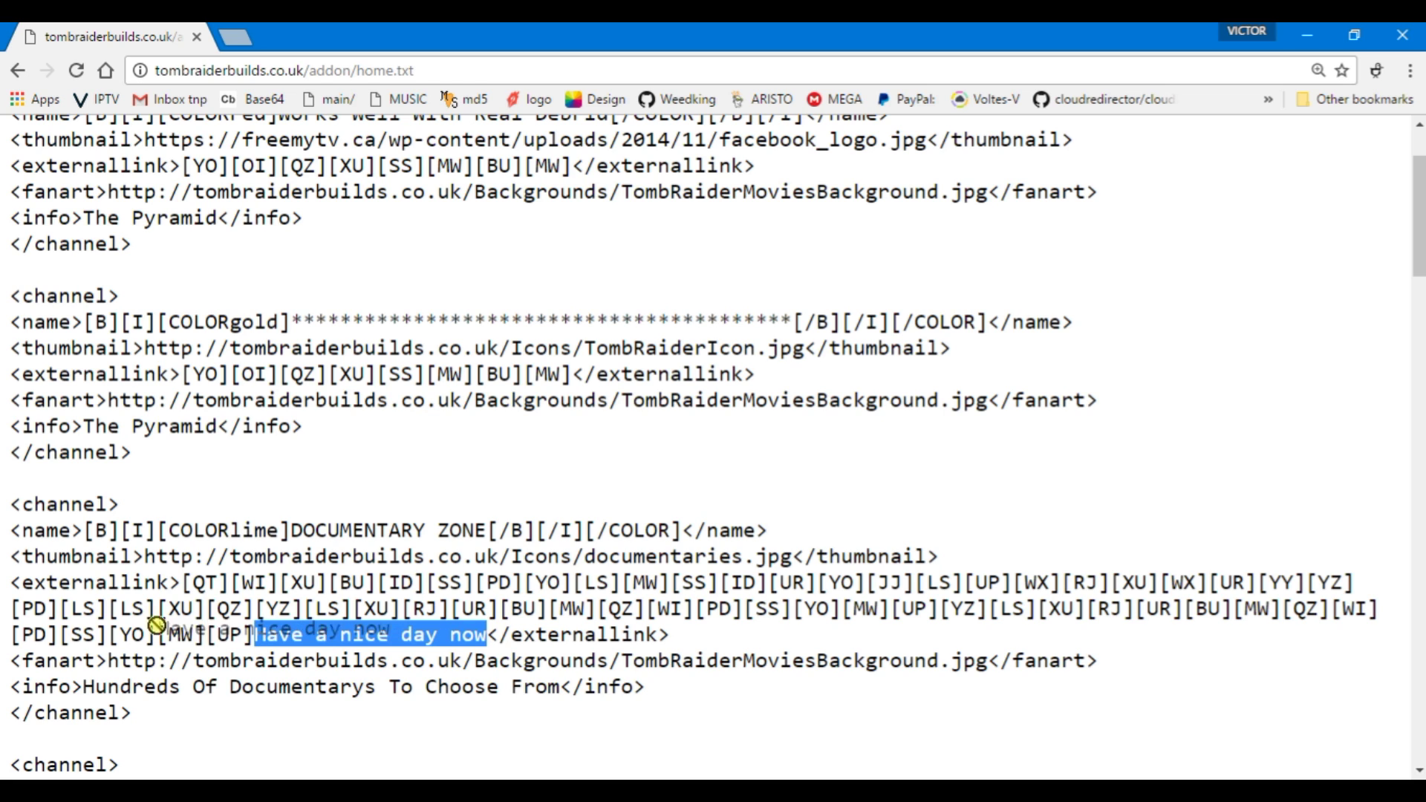
pyautogui.click(254, 632)
pyautogui.moveTo(255, 631); pyautogui.dragTo(181, 583)
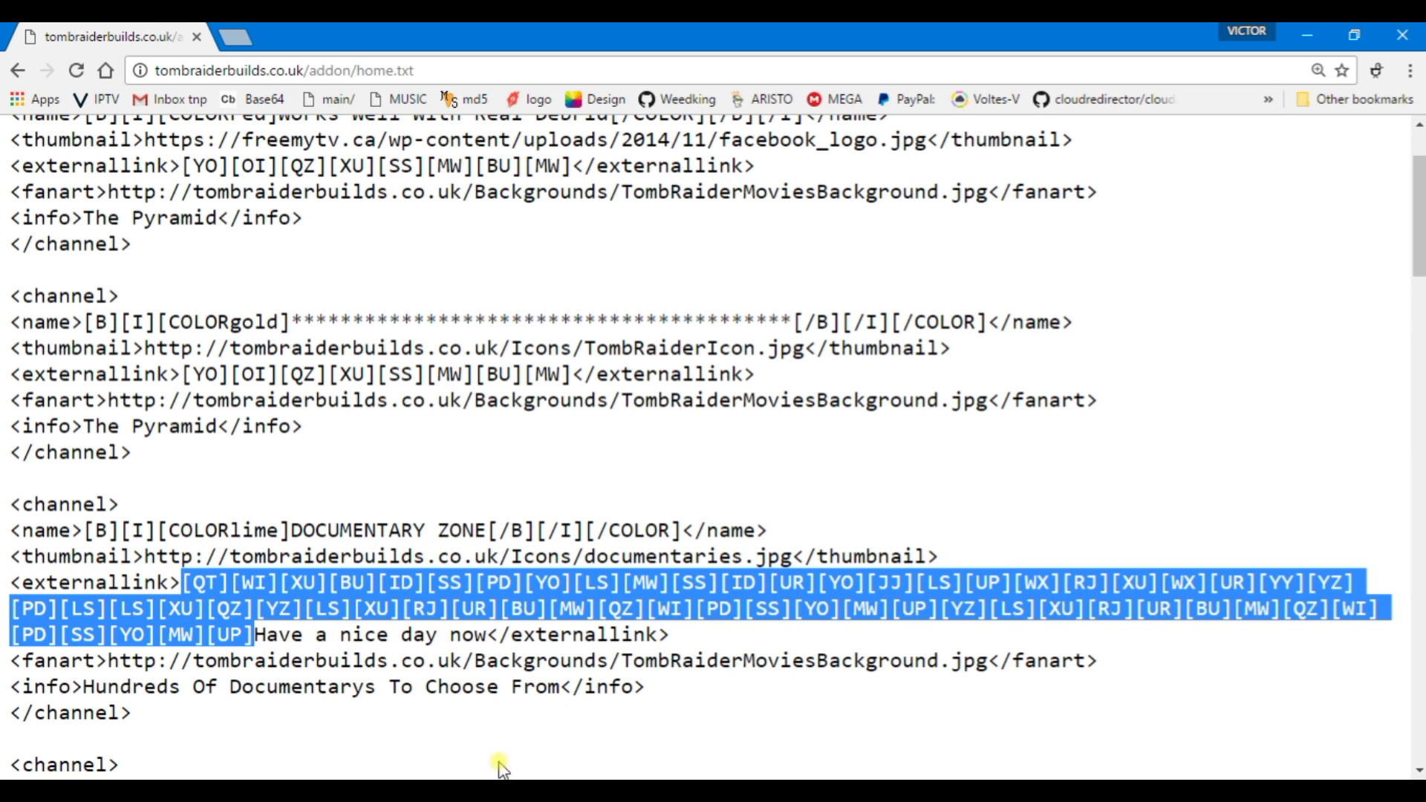
# In the cached DOCUMENTARY ZONE entry in Notepad++, highlight the url parameter from url= through documentaries.txt and clear the selection.
pyautogui.hotkey('alt', 'Tab')
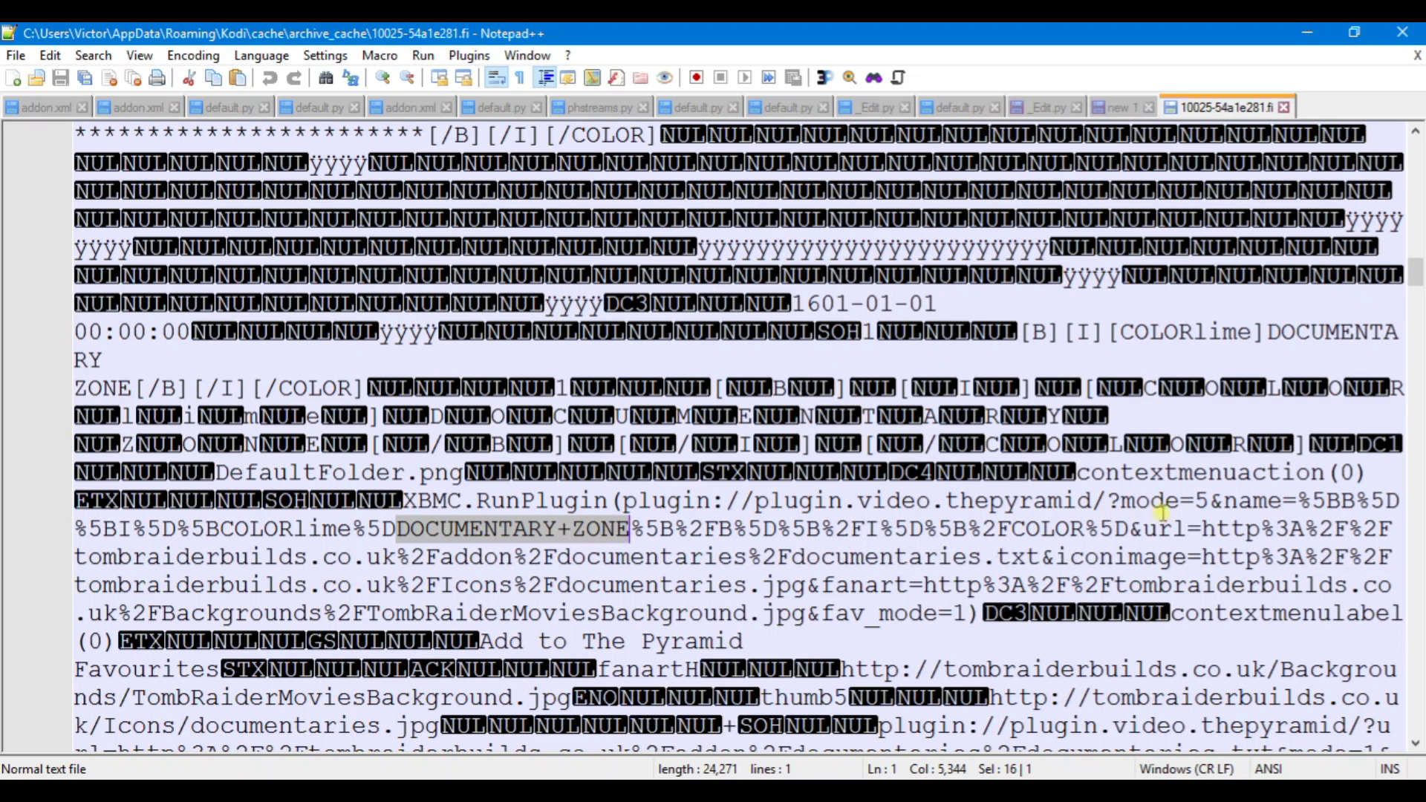
pyautogui.moveTo(1145, 529); pyautogui.dragTo(1183, 529)
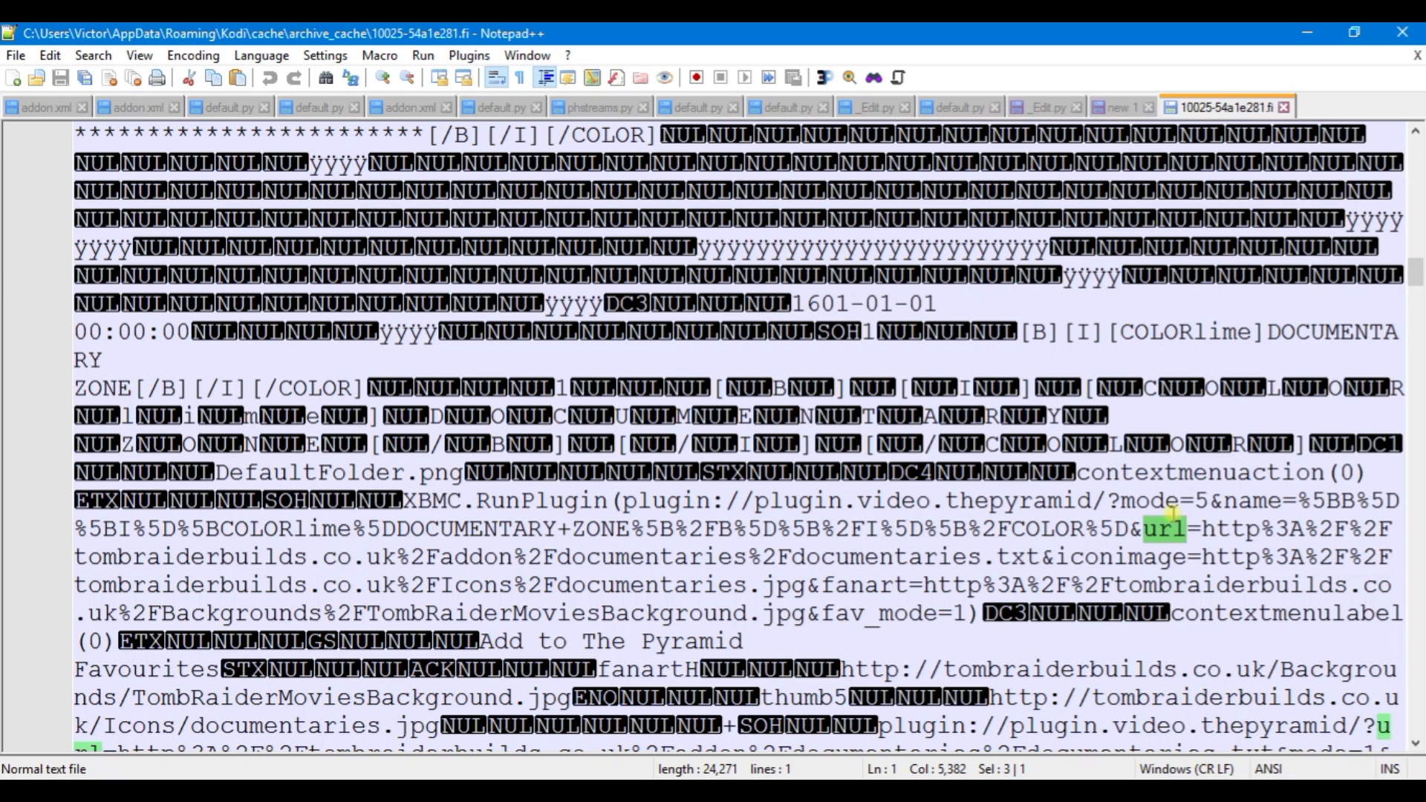
pyautogui.moveTo(1202, 529); pyautogui.dragTo(1230, 529)
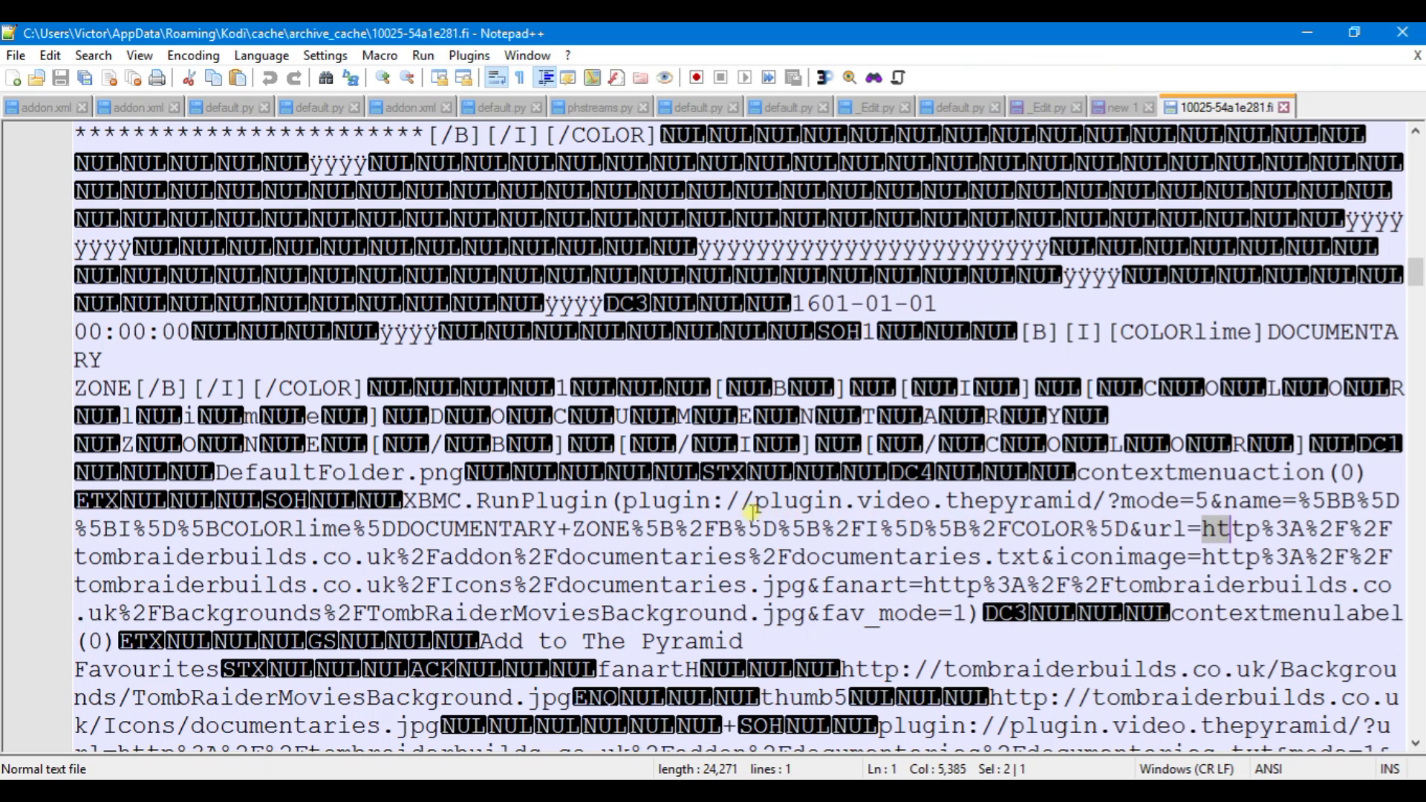
pyautogui.click(1043, 557)
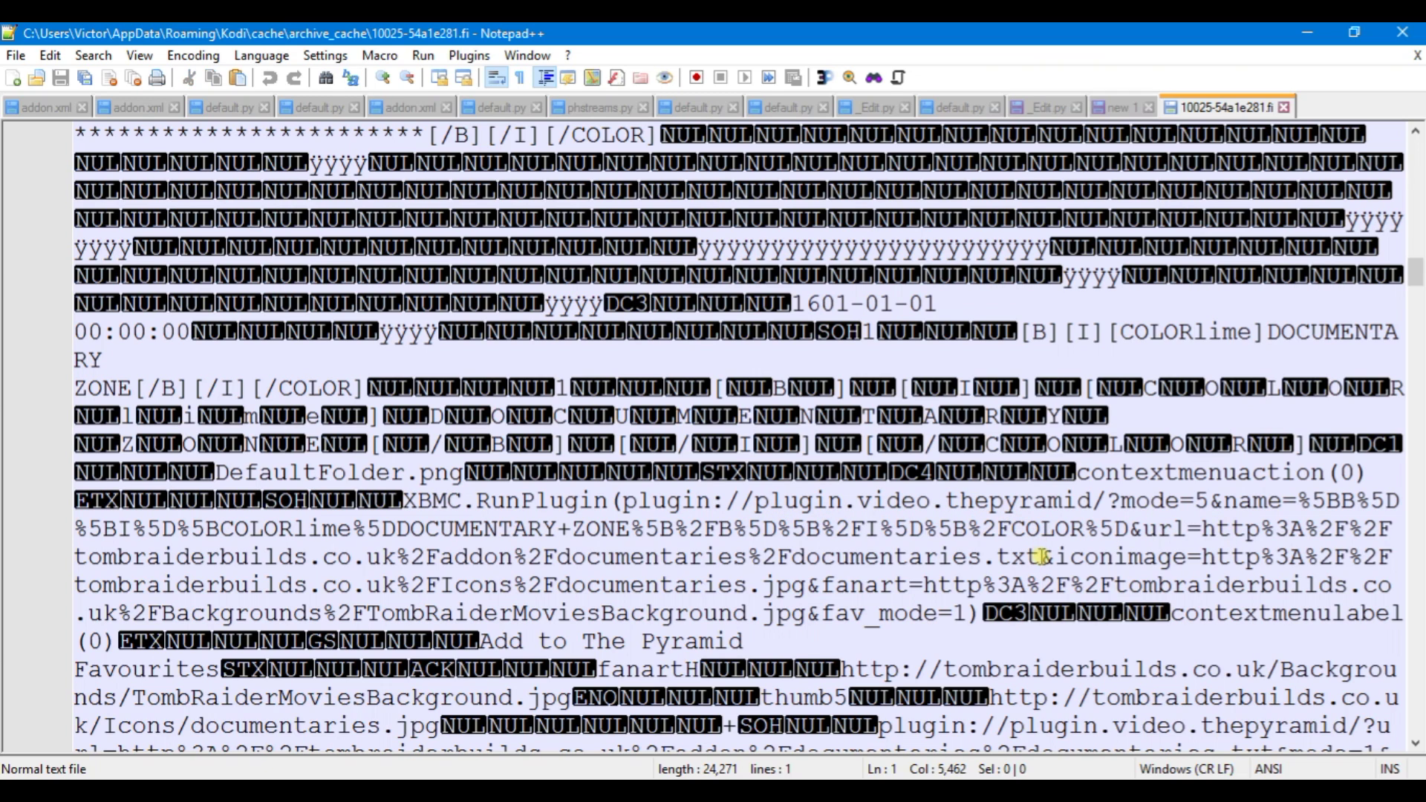
pyautogui.moveTo(1042, 557); pyautogui.dragTo(1146, 529)
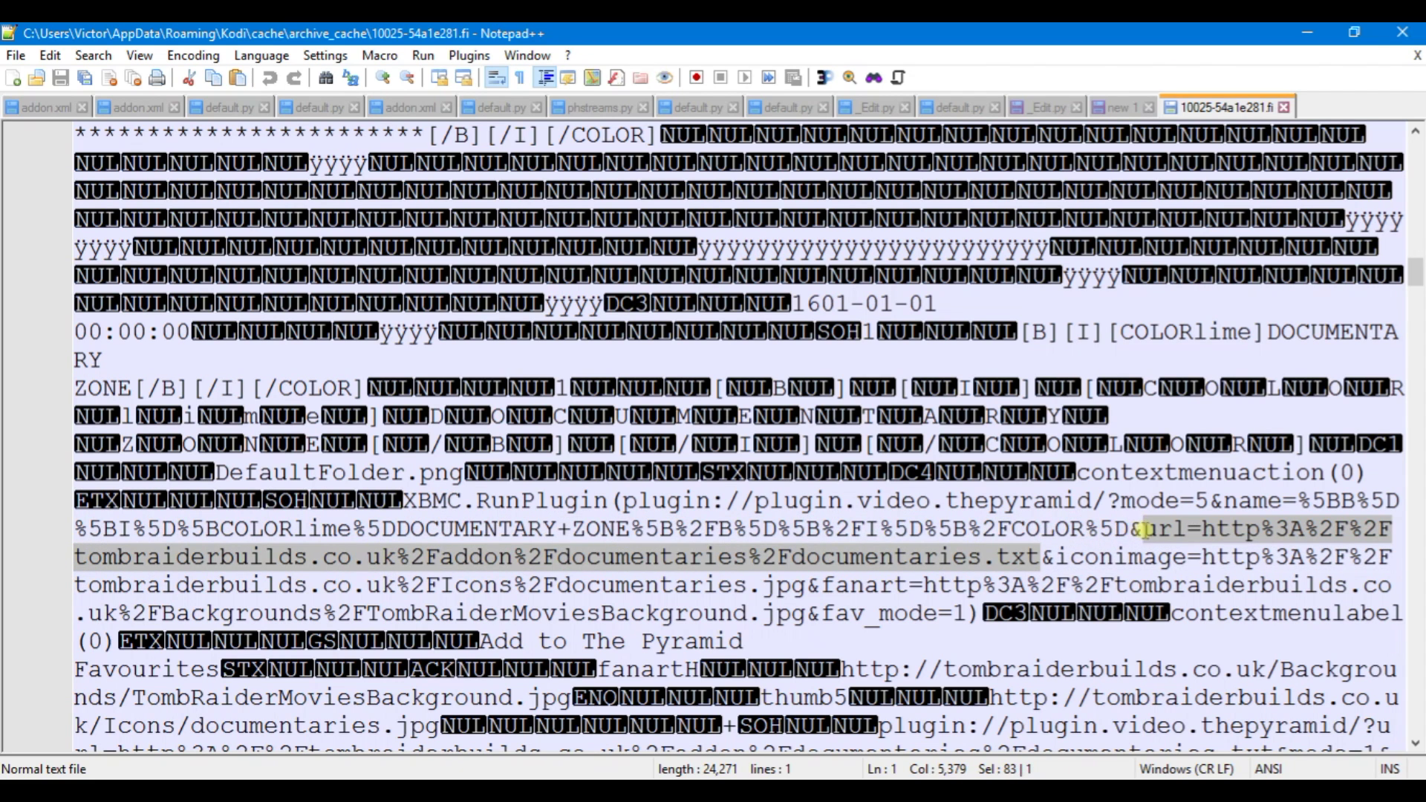
pyautogui.click(1187, 527)
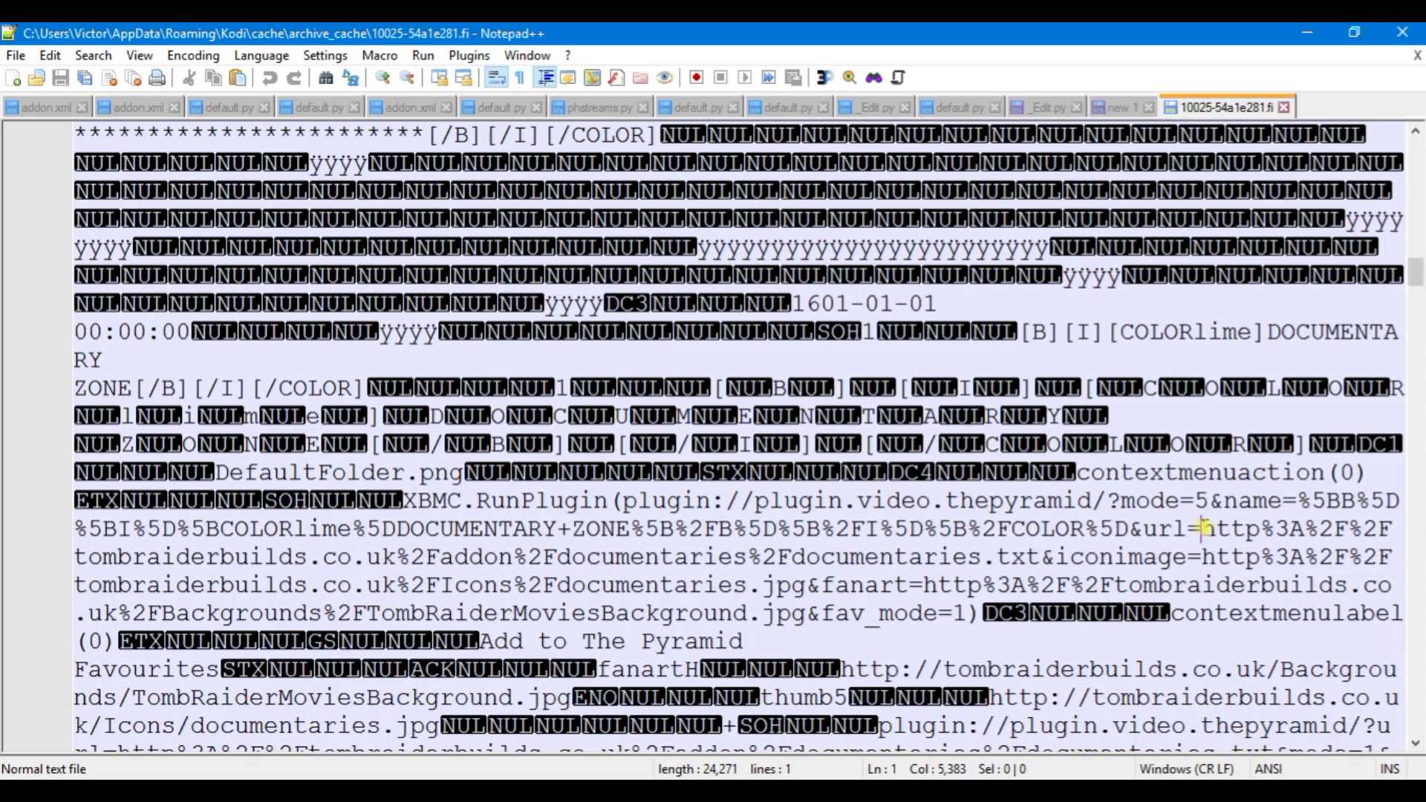
# Copy the encoded documentaries.txt address that follows url= in the cached DOCUMENTARY ZONE entry.
pyautogui.moveTo(1039, 557); pyautogui.dragTo(1198, 515)
pyautogui.hotkey('ctrl', 'c')
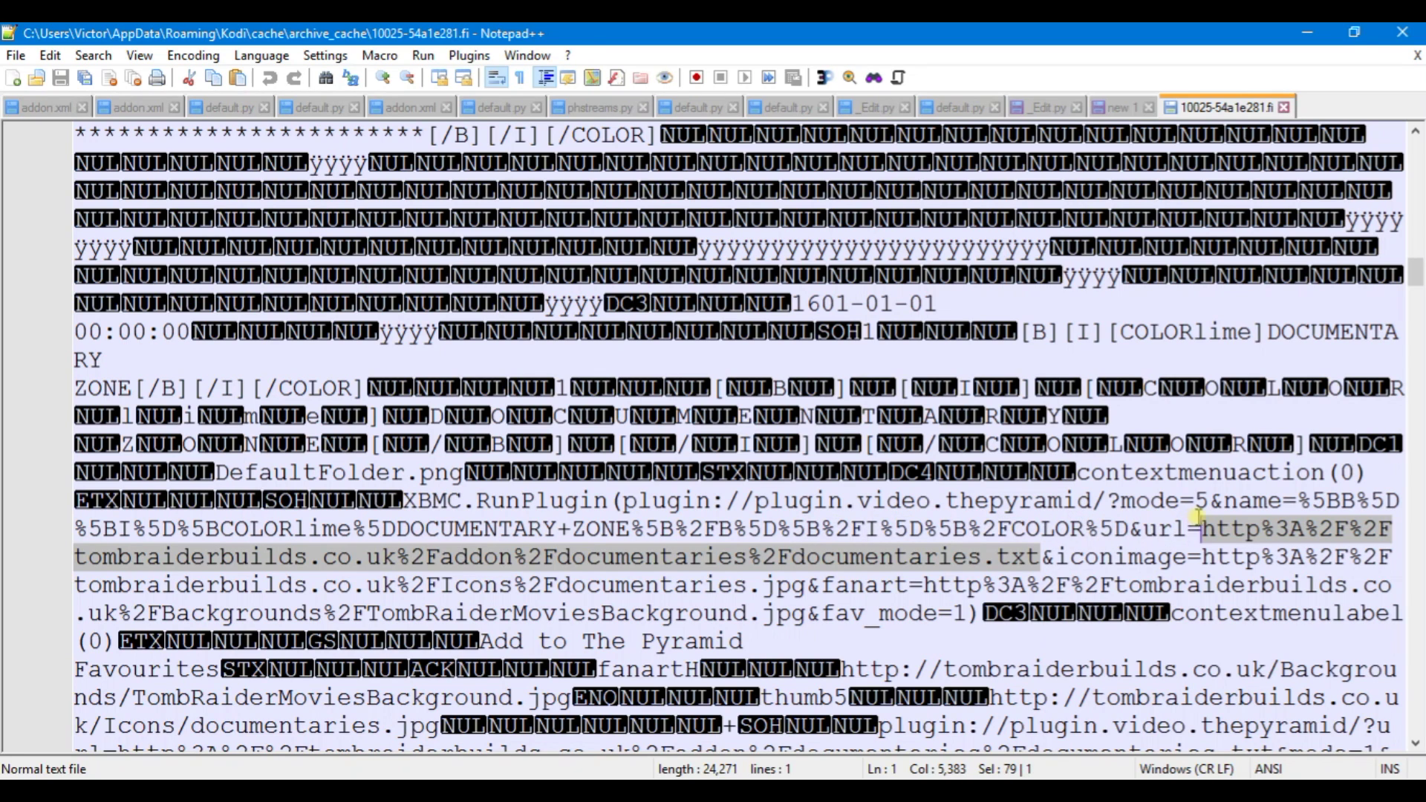
pyautogui.rightClick(1259, 531)
pyautogui.click(1226, 124)
# Create a new document, paste the encoded documentaries.txt address into it and add three line breaks below.
pyautogui.click(16, 55)
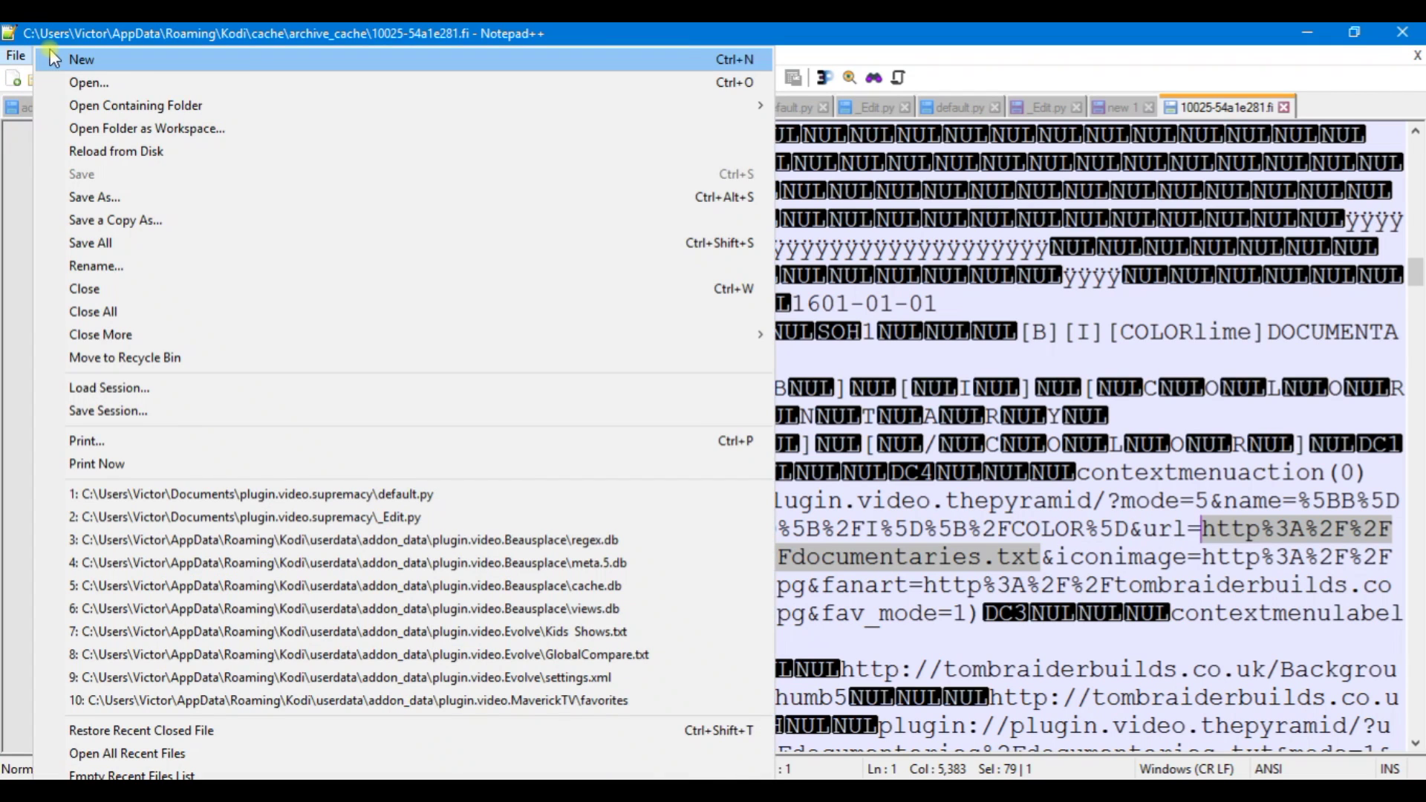
pyautogui.click(49, 53)
pyautogui.rightClick(126, 128)
pyautogui.click(158, 182)
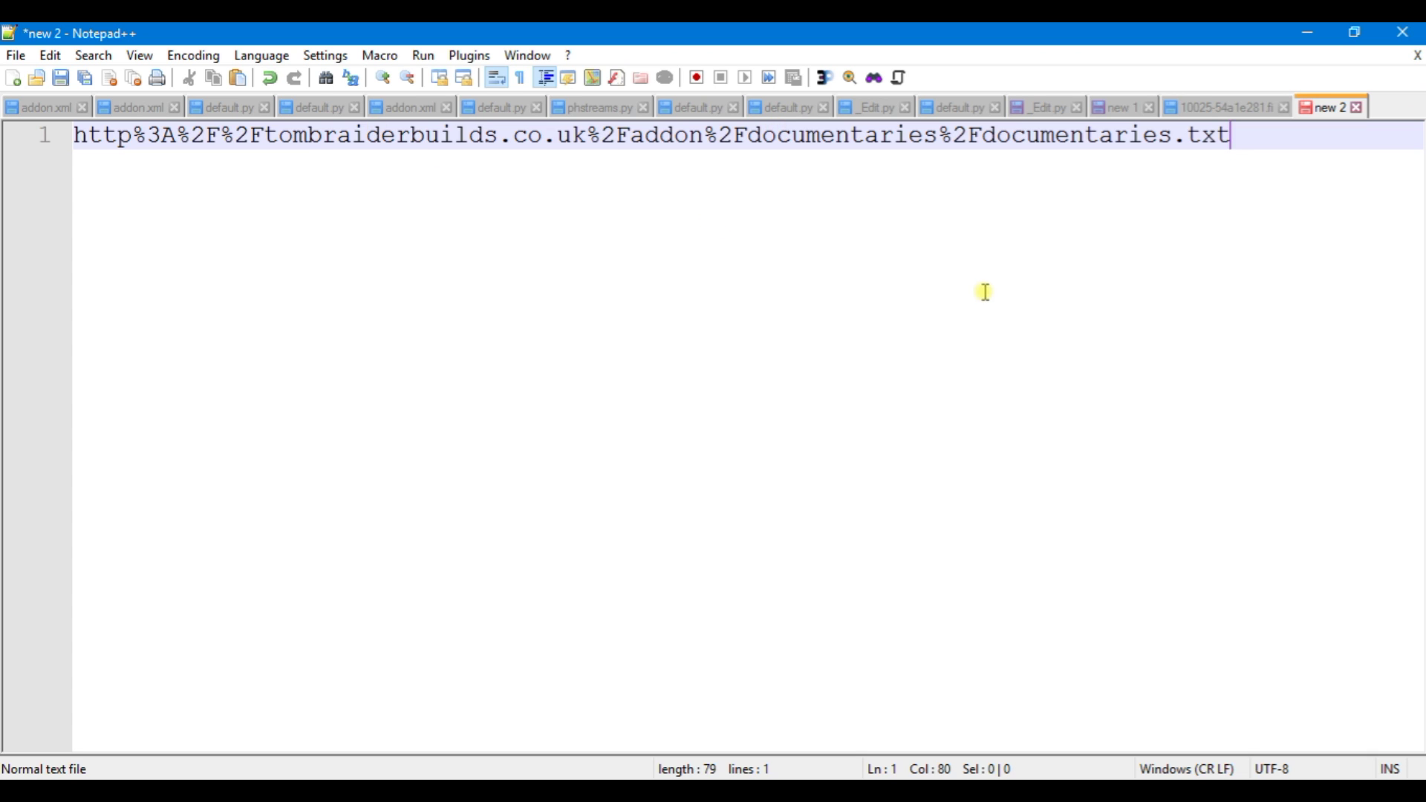
pyautogui.press('Return')
pyautogui.press('Return')
pyautogui.press('Return')
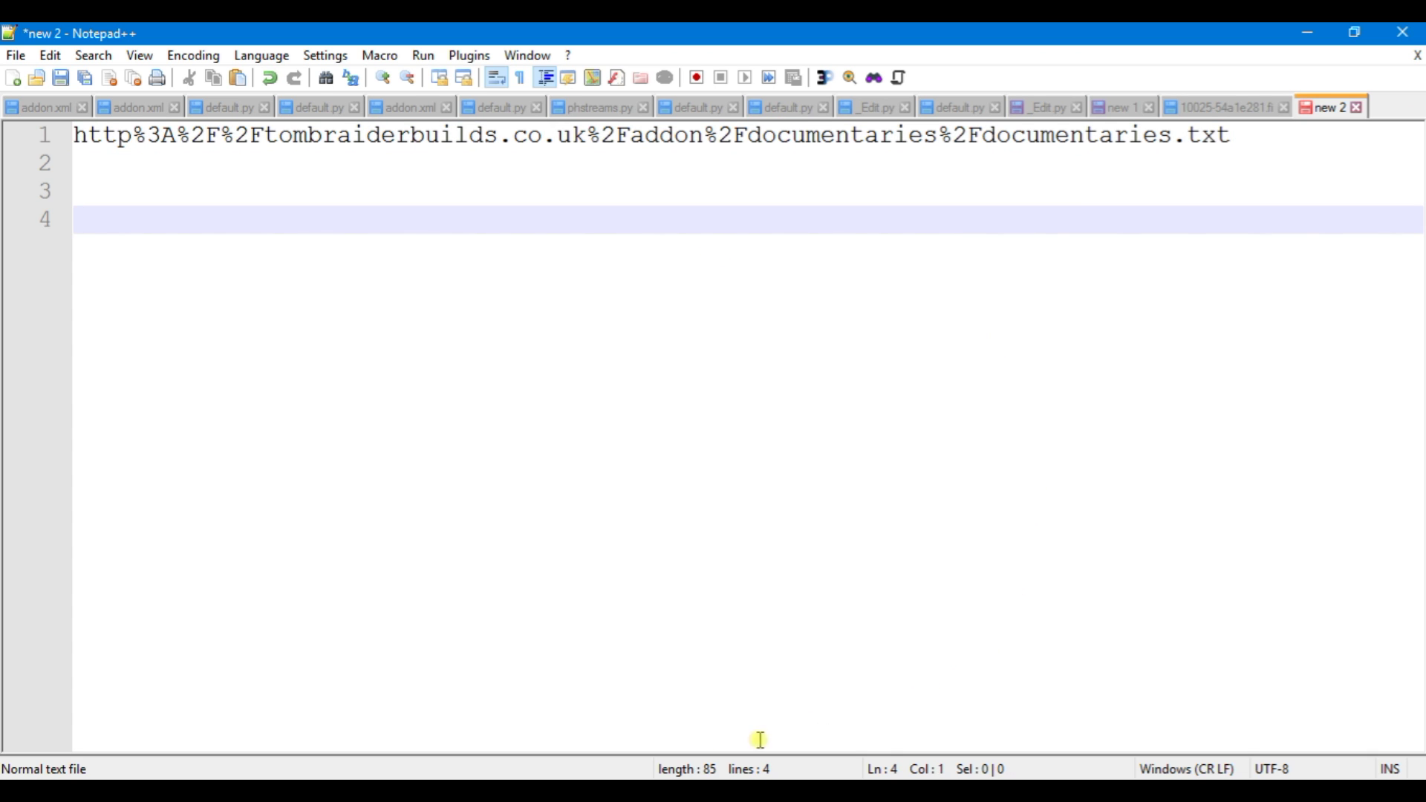
# Copy DOCUMENTARY ZONE's selected bracketed code from home.txt in Chrome and paste it on line 4 of the new Notepad++ document.
pyautogui.click(895, 699)
pyautogui.rightClick(906, 609)
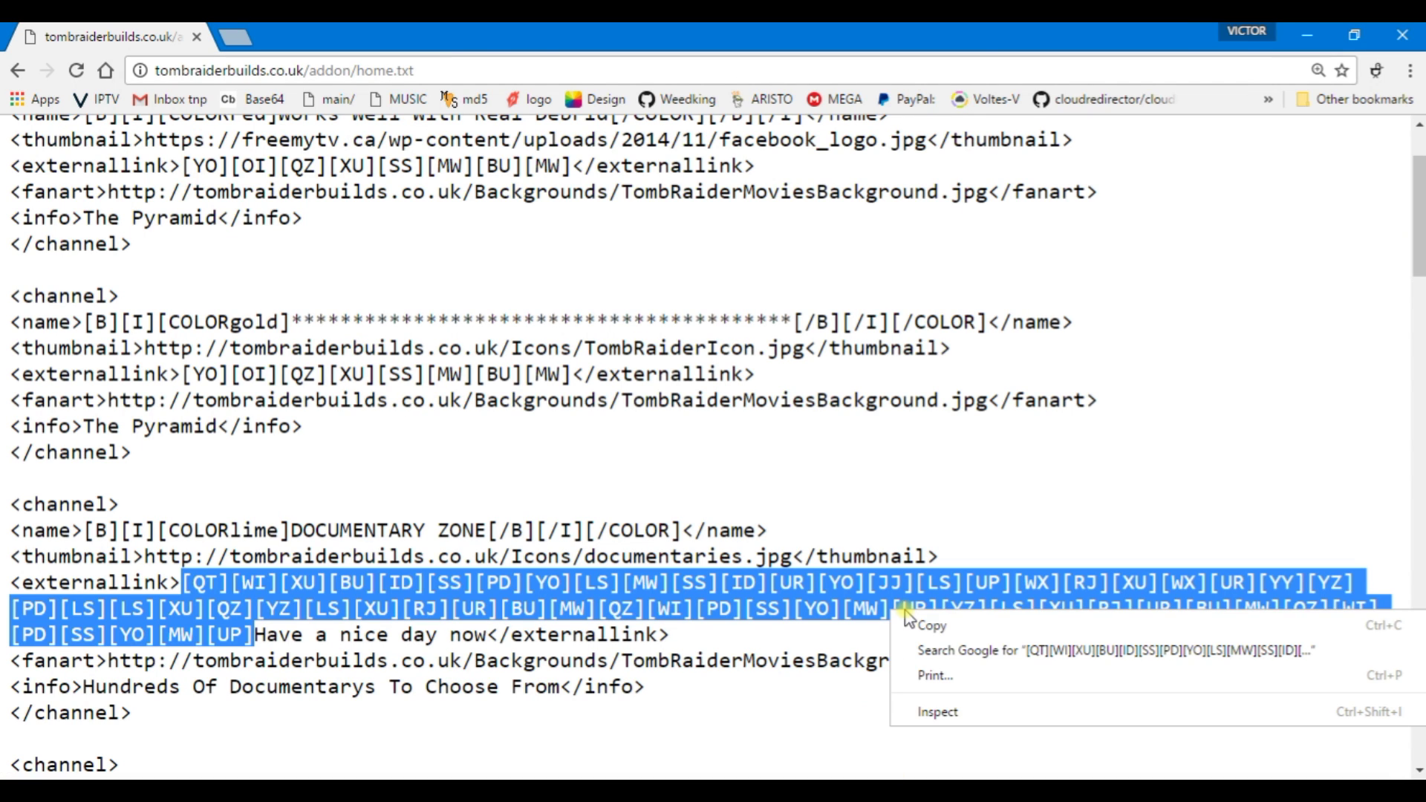
pyautogui.click(940, 628)
pyautogui.moveTo(486, 791)
pyautogui.click(486, 691)
pyautogui.rightClick(154, 223)
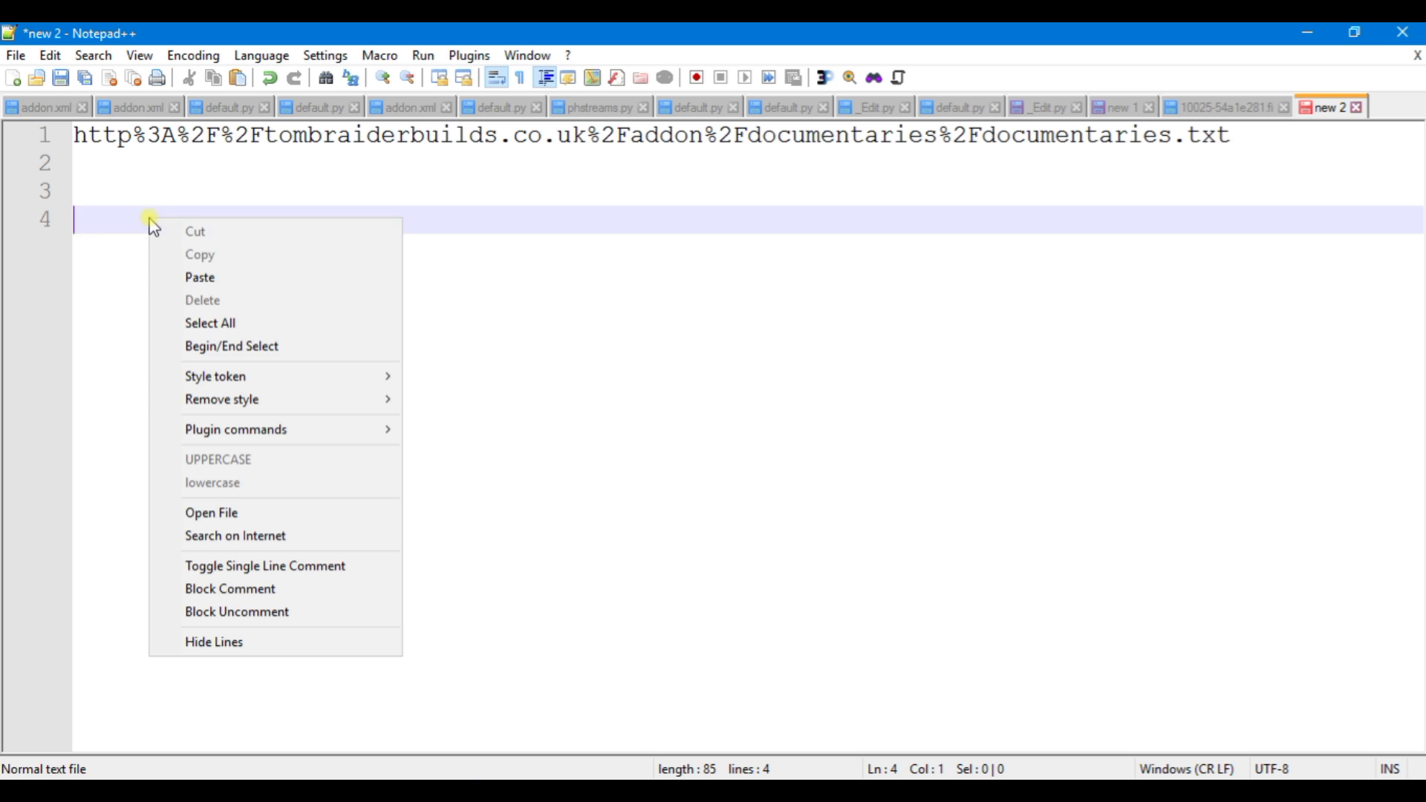
pyautogui.click(195, 276)
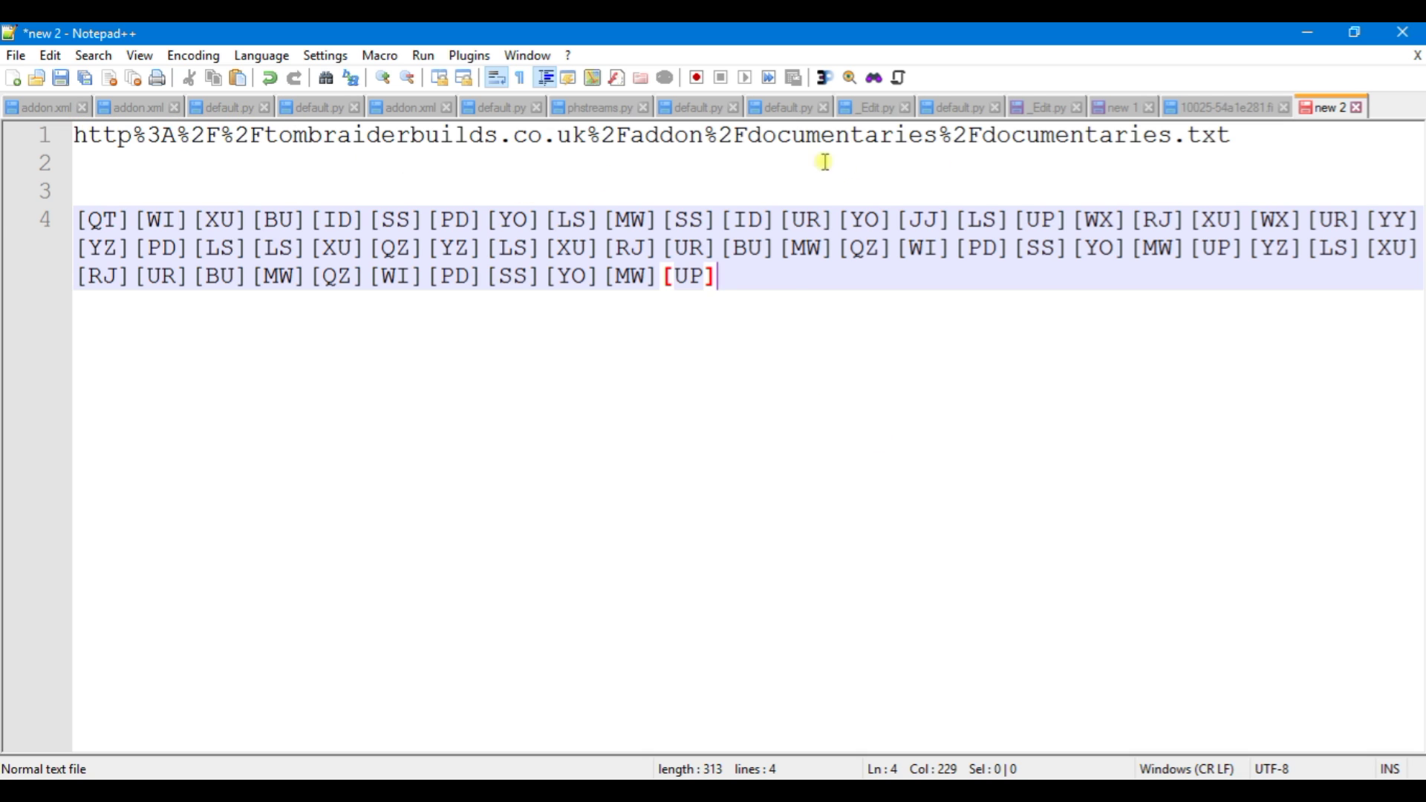
# Copy the encoded documentaries.txt address from line 1 and open the bookmarked asciitohex.com converter in Firefox.
pyautogui.moveTo(1233, 137); pyautogui.dragTo(73, 136)
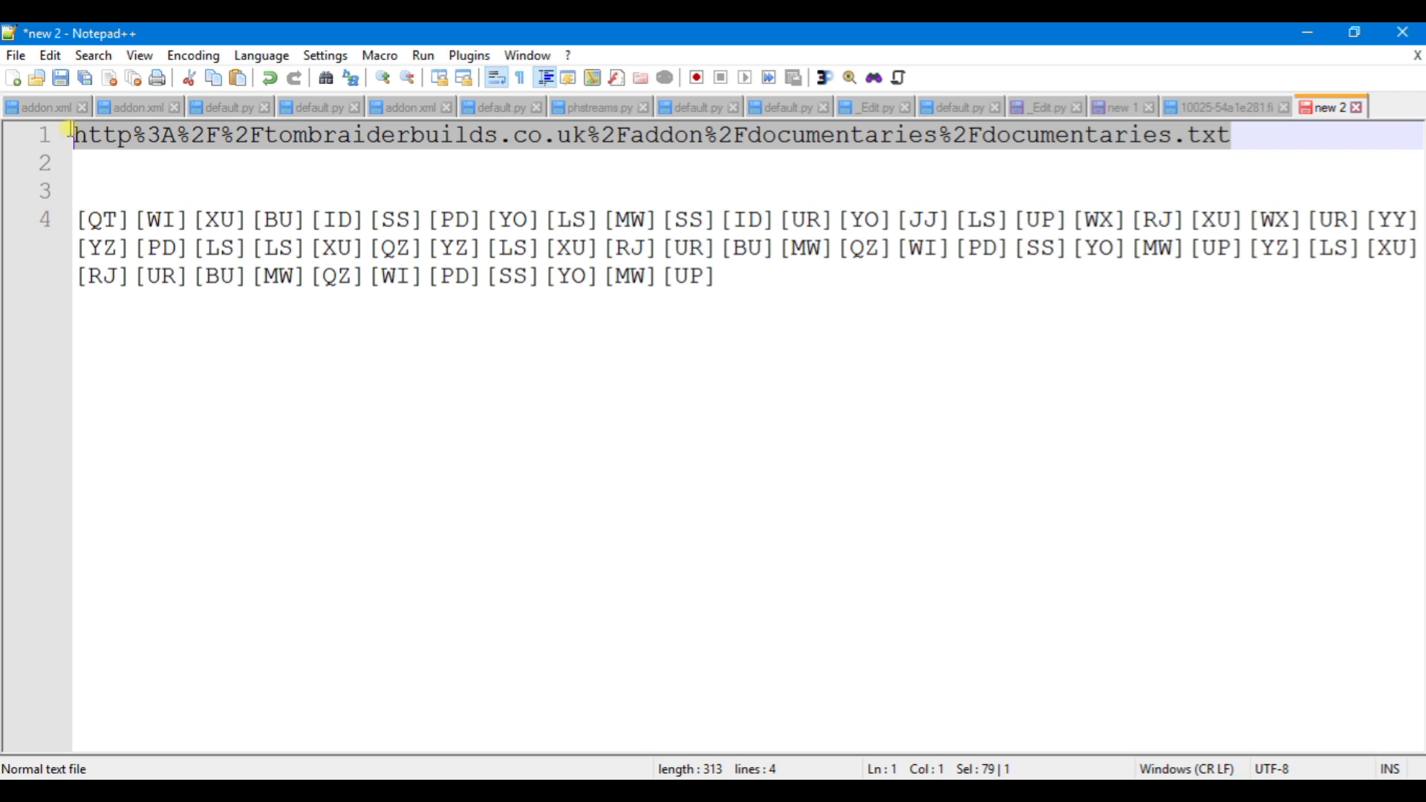
pyautogui.rightClick(168, 131)
pyautogui.click(216, 165)
pyautogui.click(546, 776)
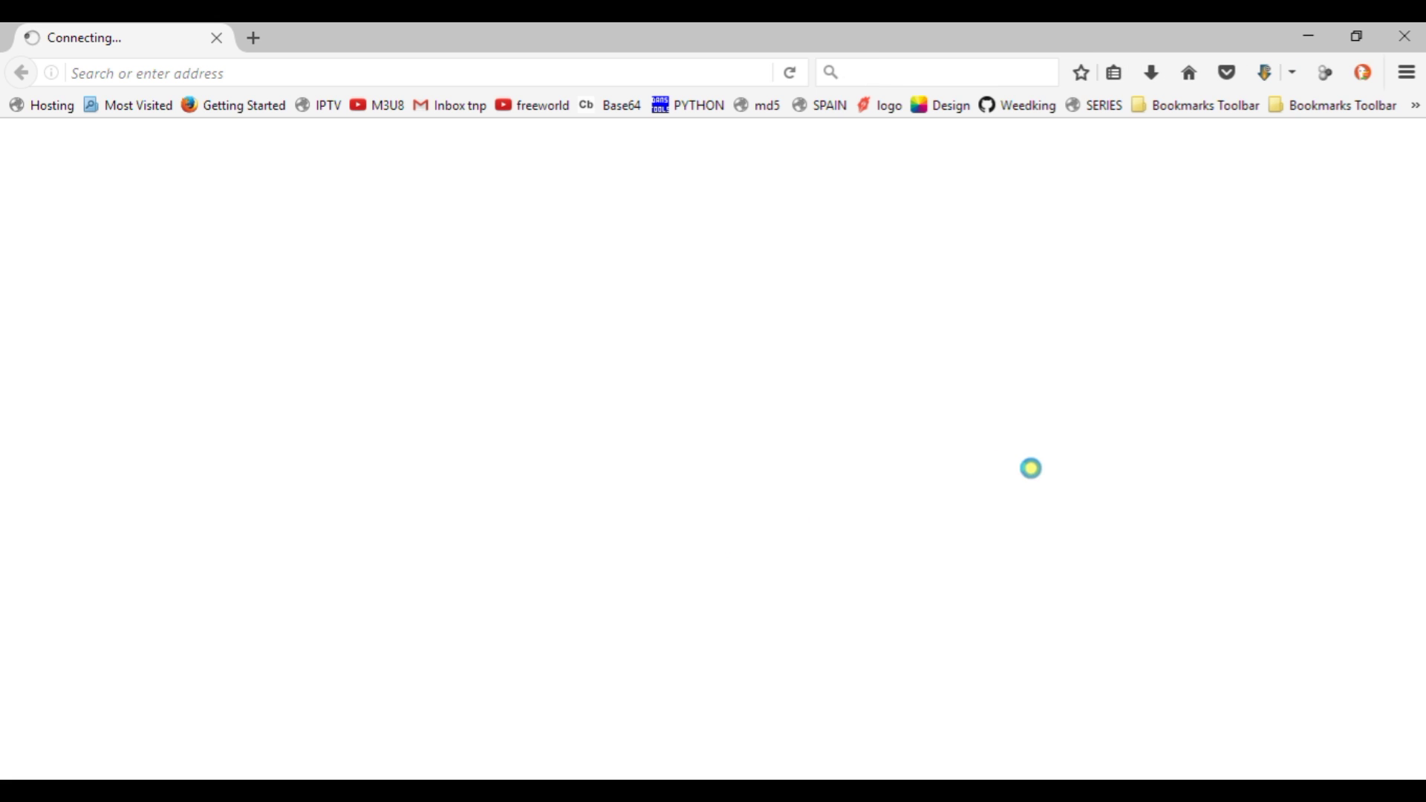
pyautogui.click(1222, 113)
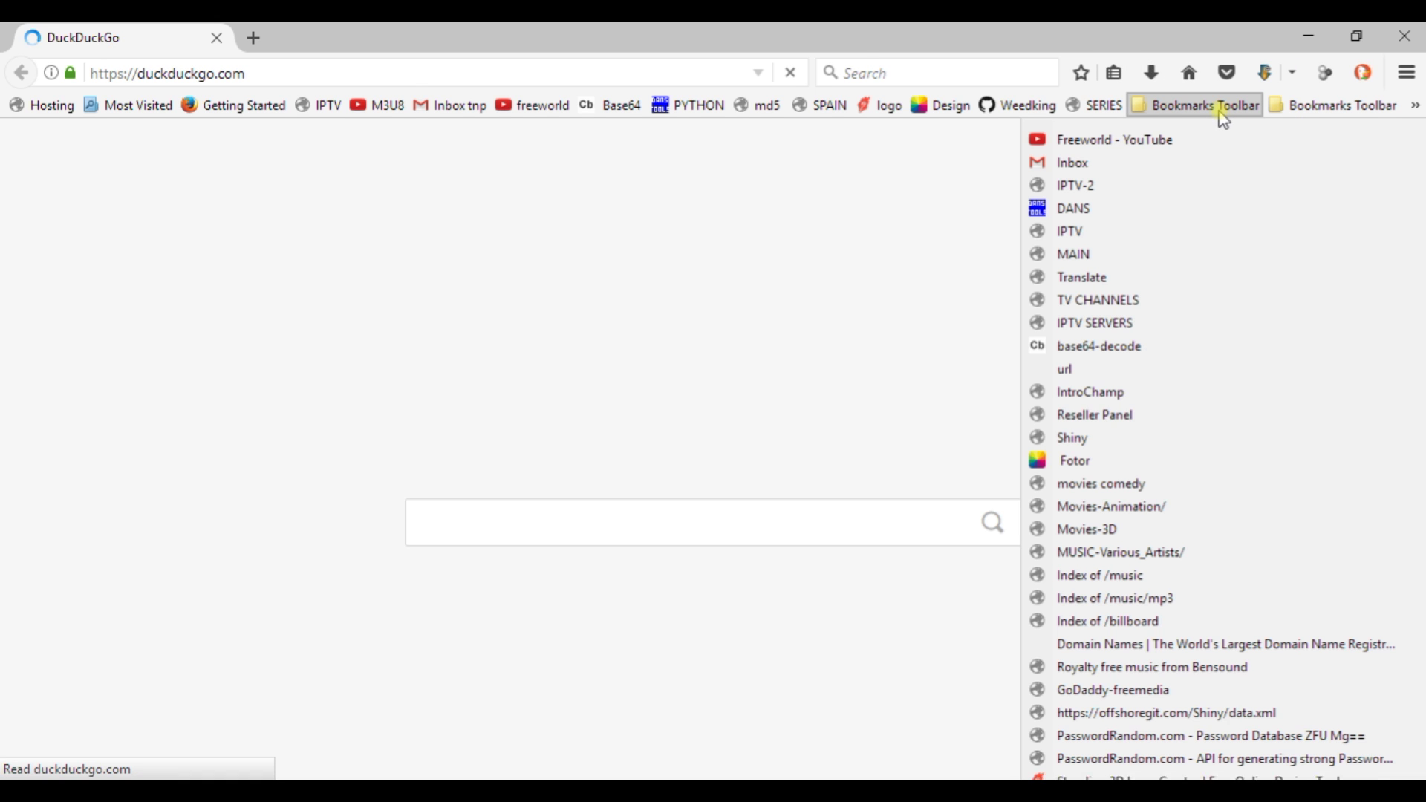
pyautogui.click(1074, 376)
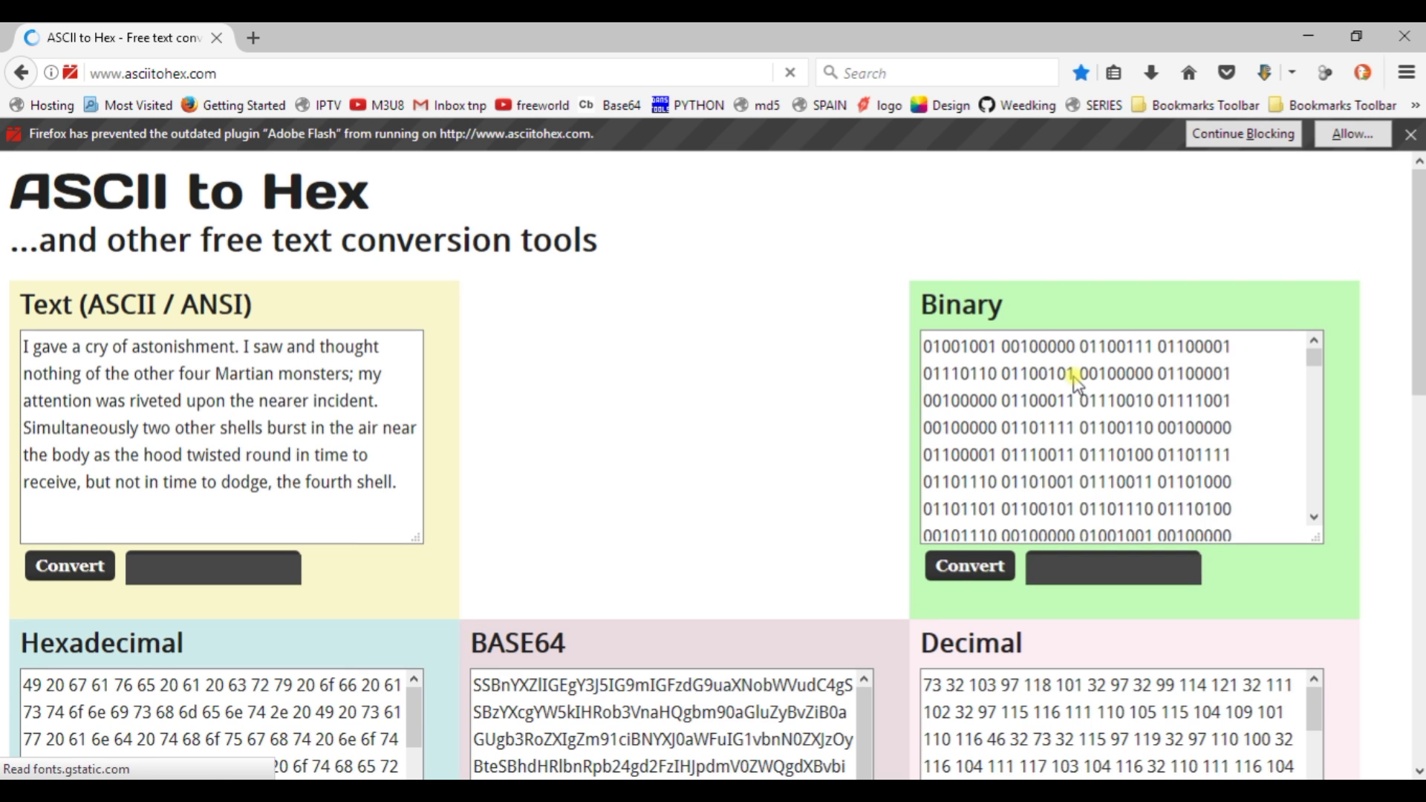
# Replace the sample text in the URL Encoded converter with the copied address and convert it.
pyautogui.scroll(-4, 1074, 376)
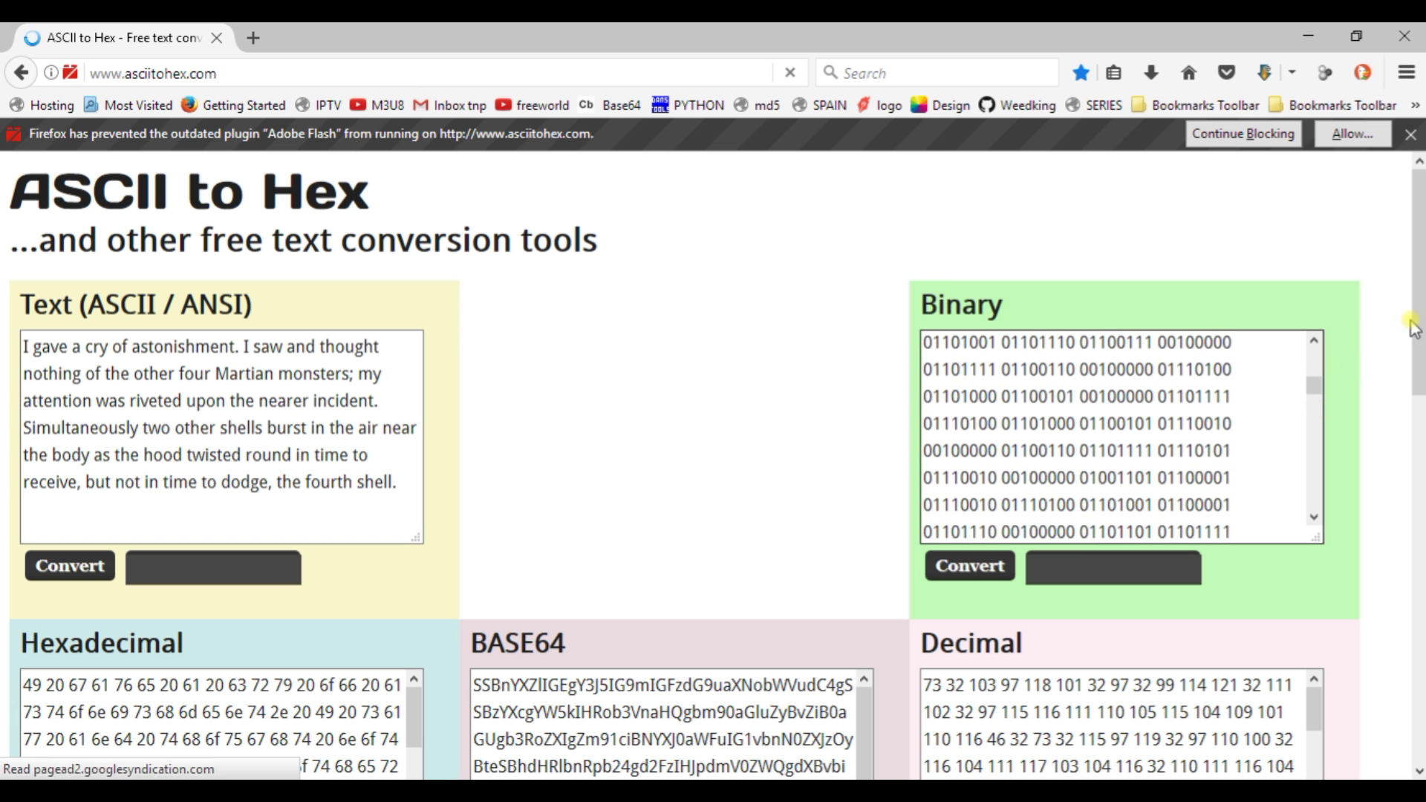
pyautogui.moveTo(1419, 347); pyautogui.dragTo(1420, 617)
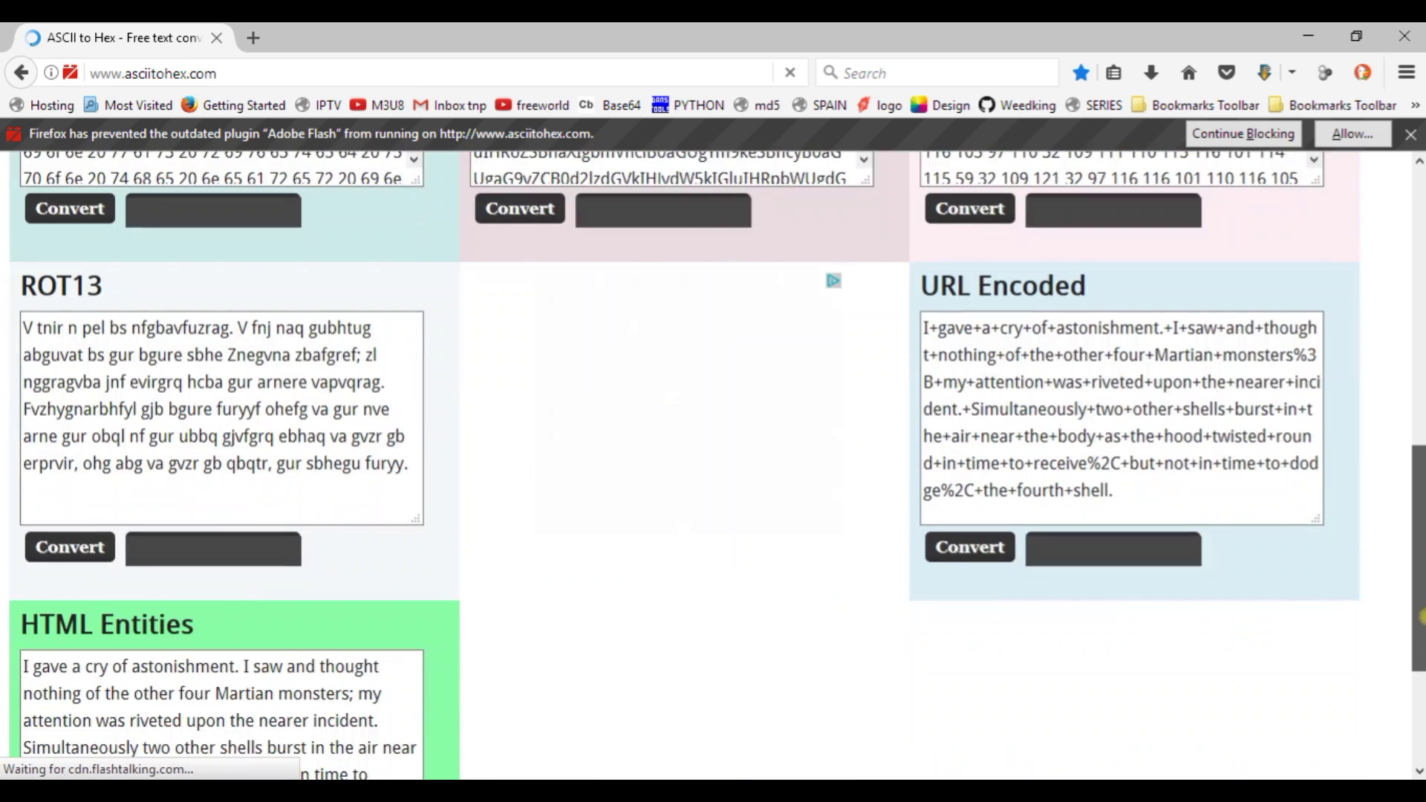
pyautogui.scroll(-1, 1255, 335)
pyautogui.click(980, 249)
pyautogui.hotkey('ctrl', 'a')
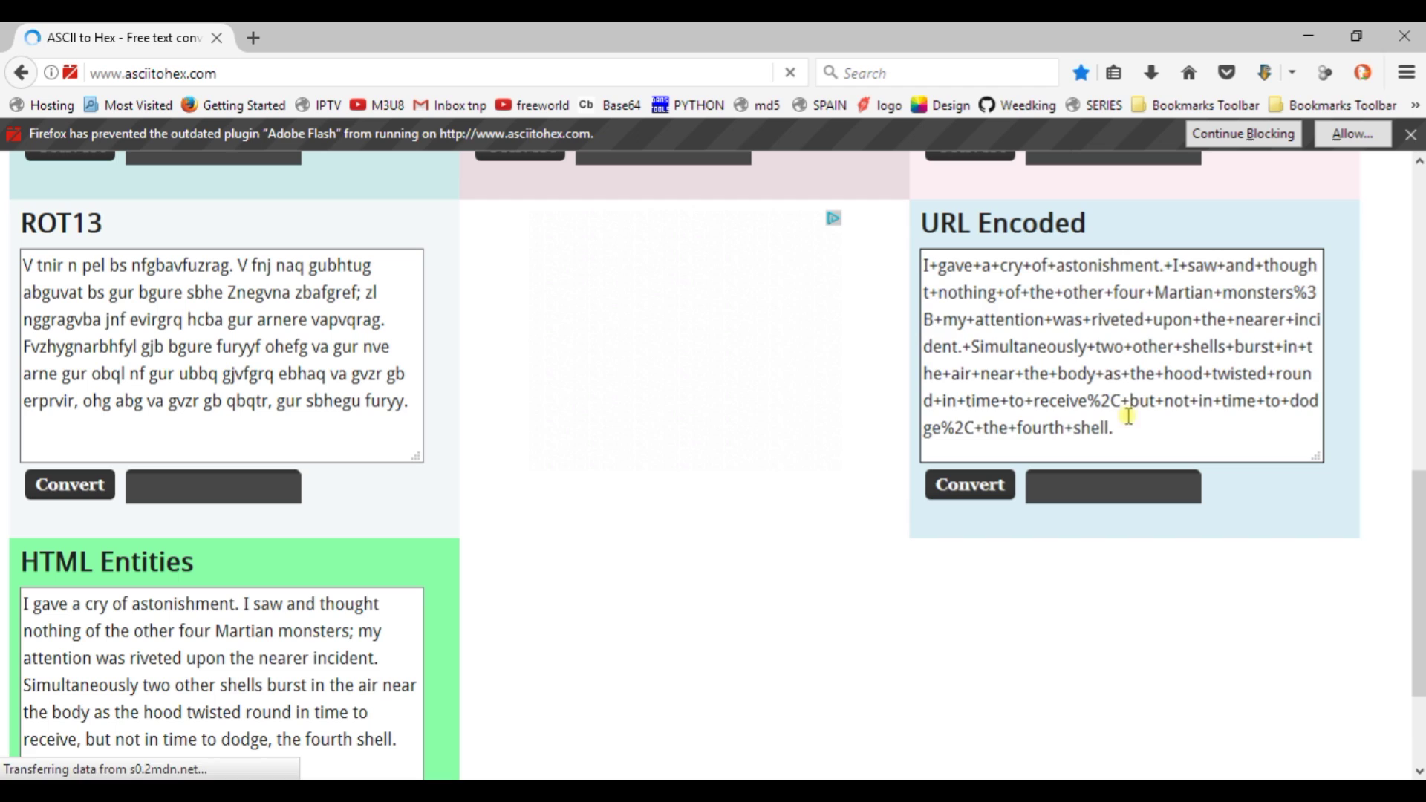
pyautogui.press('BackSpace')
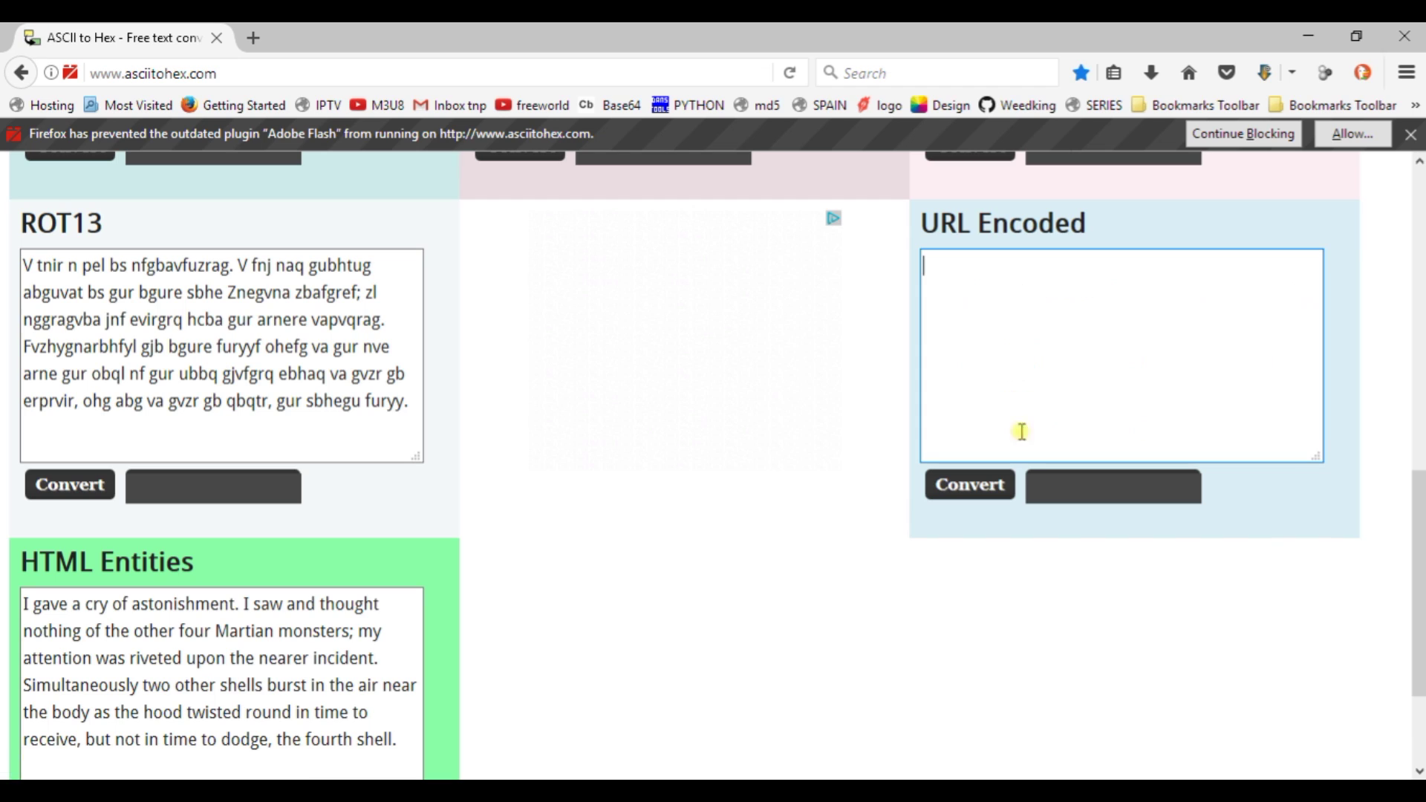
pyautogui.rightClick(968, 282)
pyautogui.click(1025, 369)
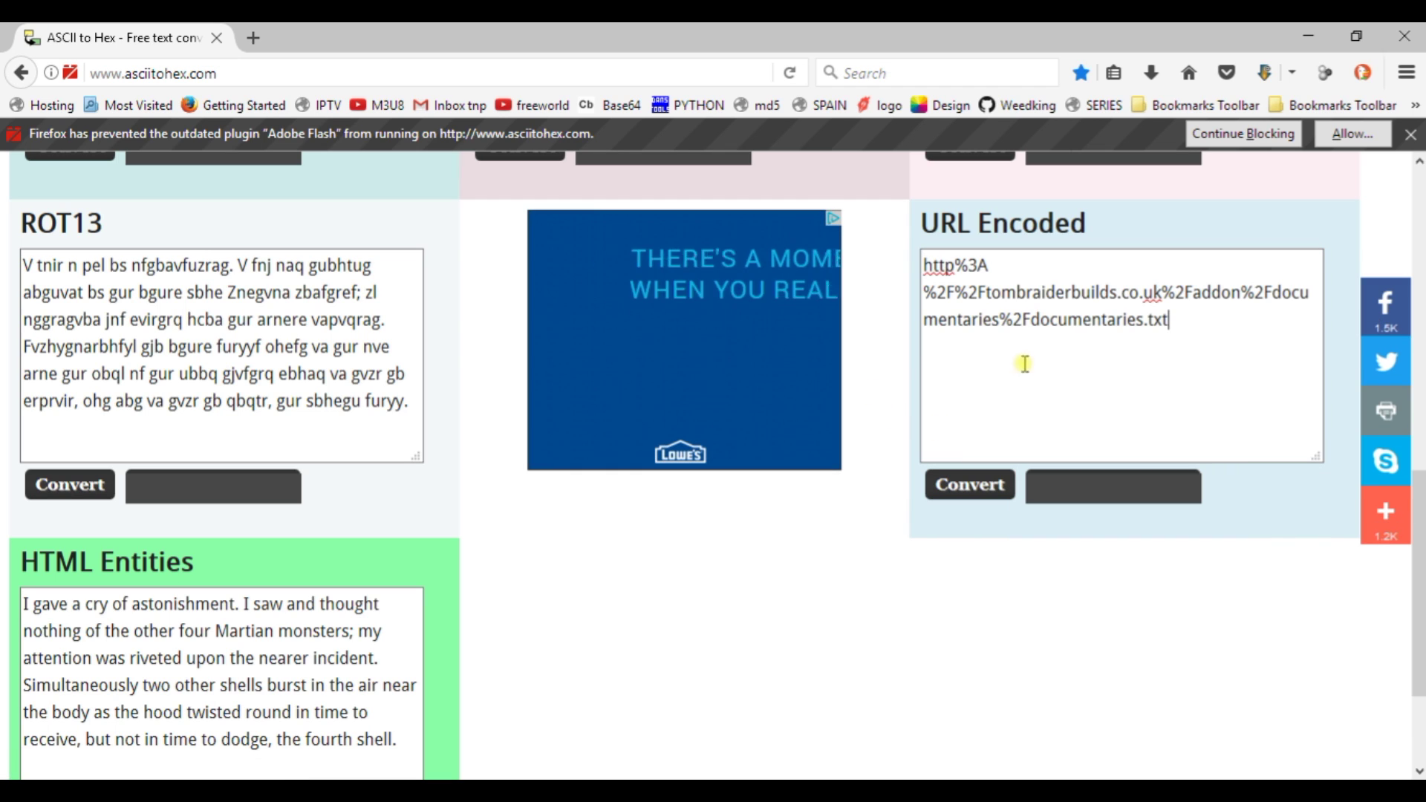
pyautogui.click(978, 487)
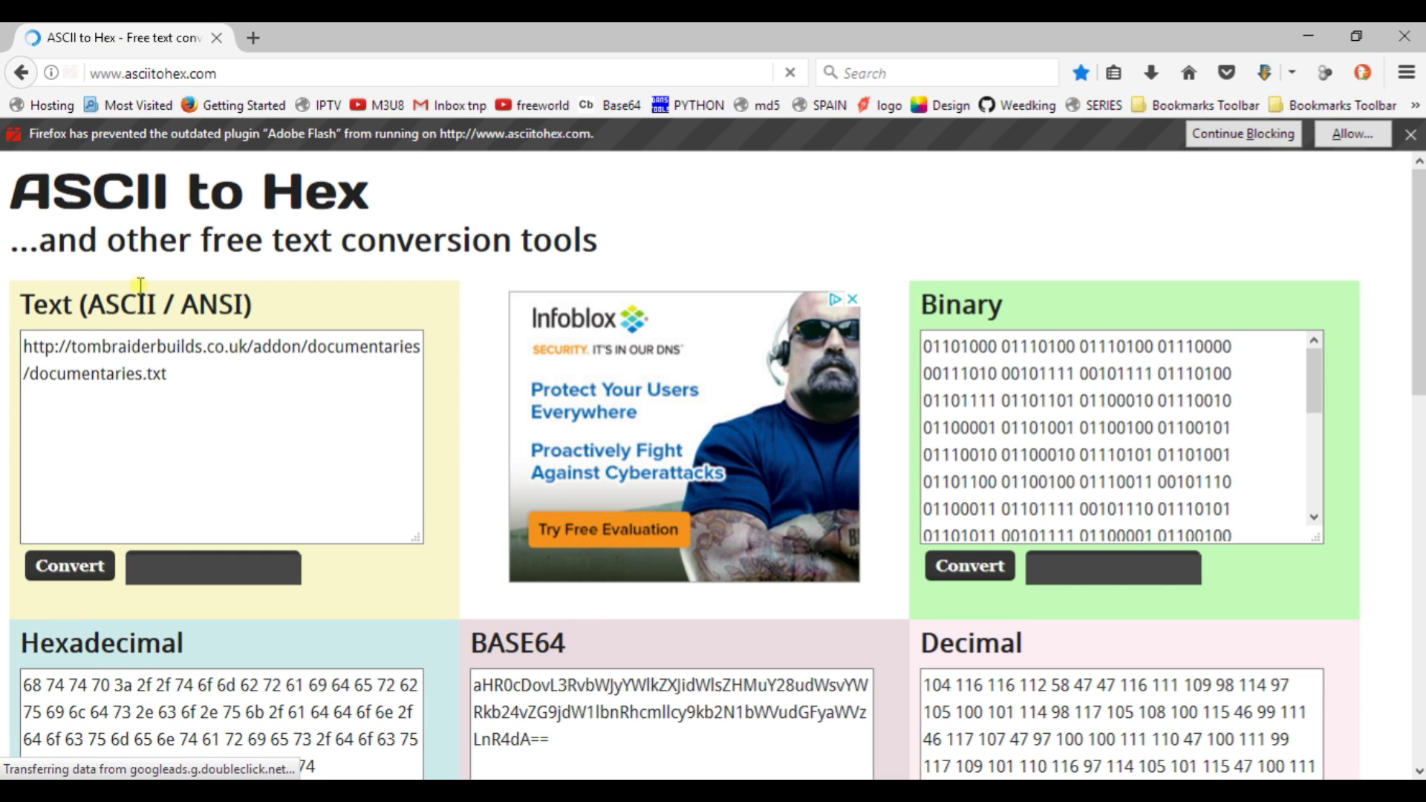
# Copy the decoded address from the Text (ASCII / ANSI) converter and switch back to Notepad++.
pyautogui.tripleClick(107, 382)
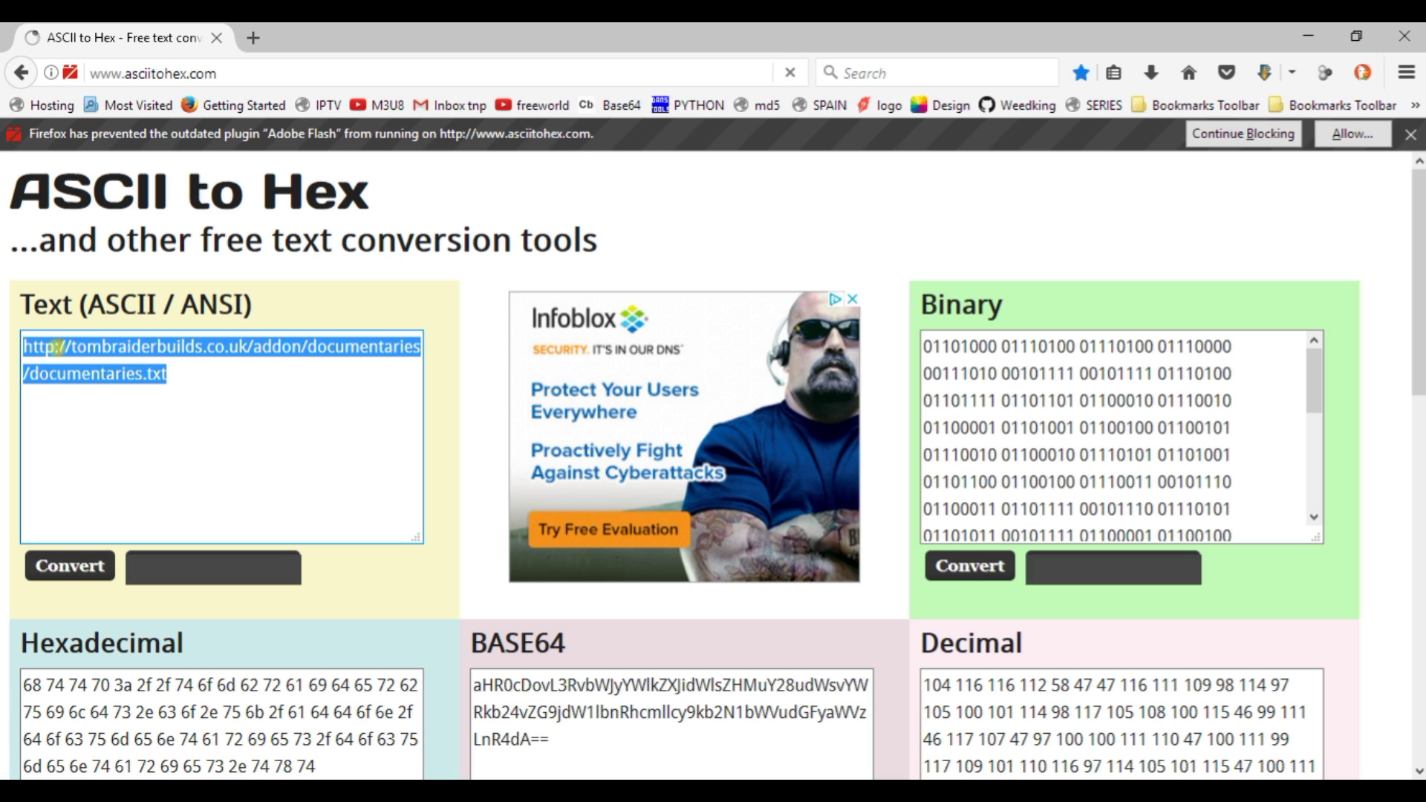
pyautogui.rightClick(65, 363)
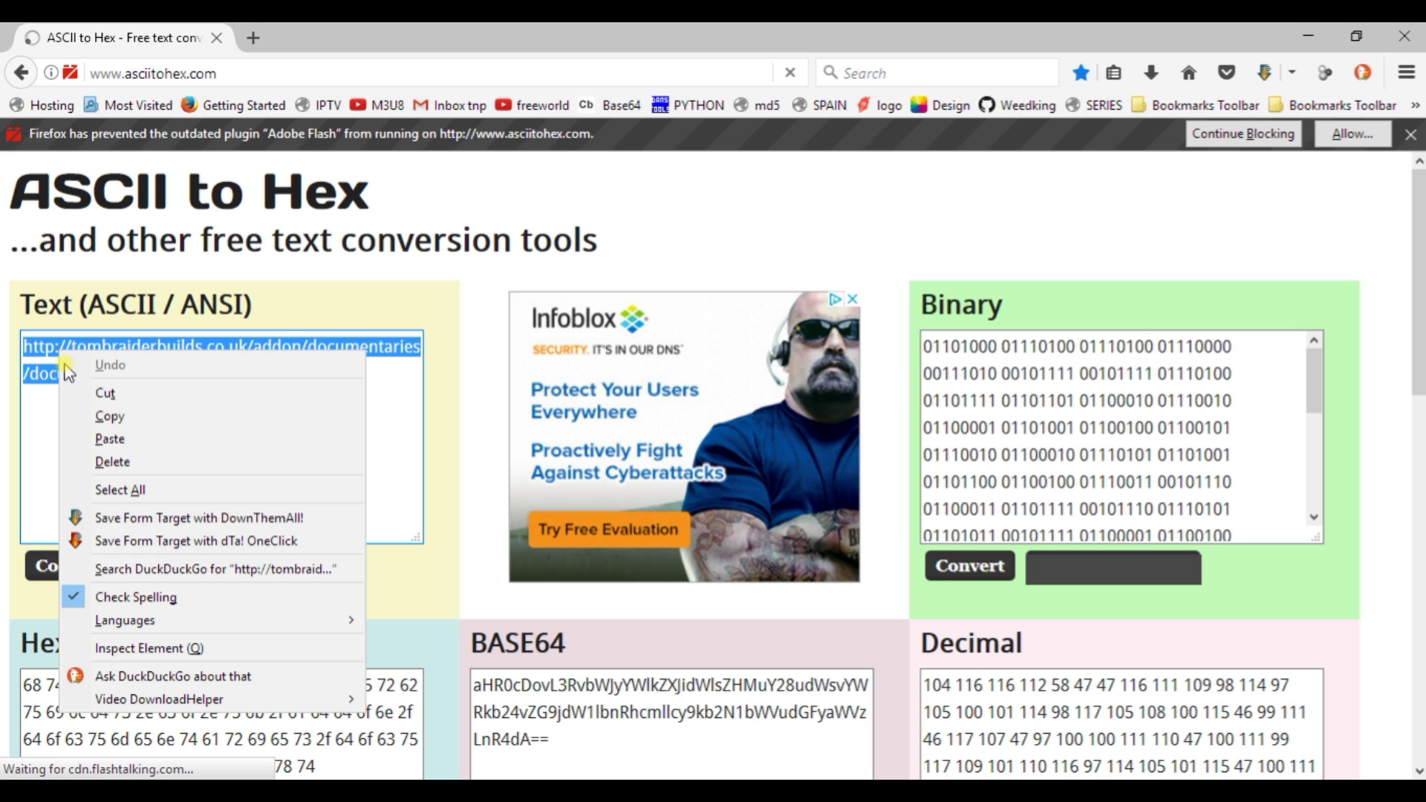
pyautogui.click(136, 423)
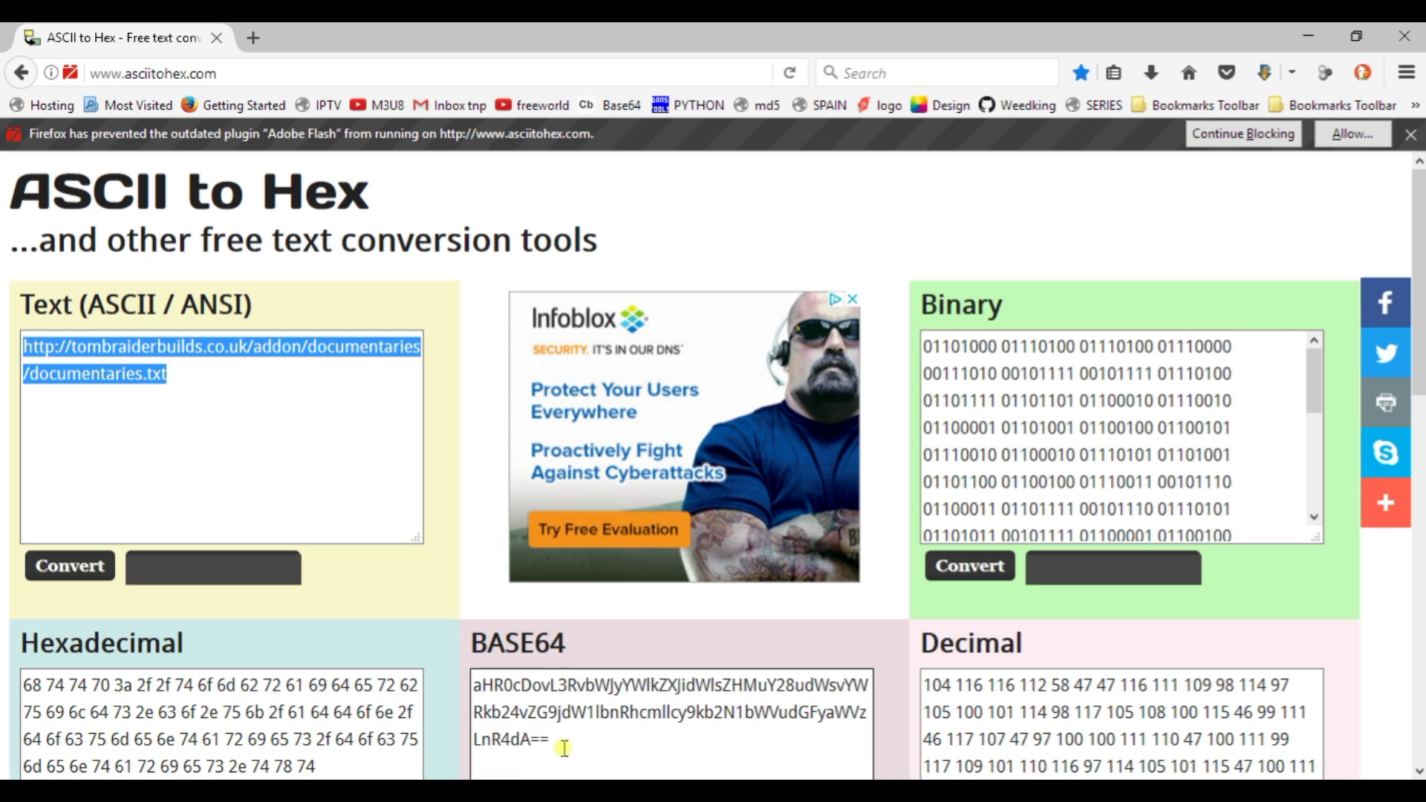
pyautogui.hotkey('alt', 'Tab')
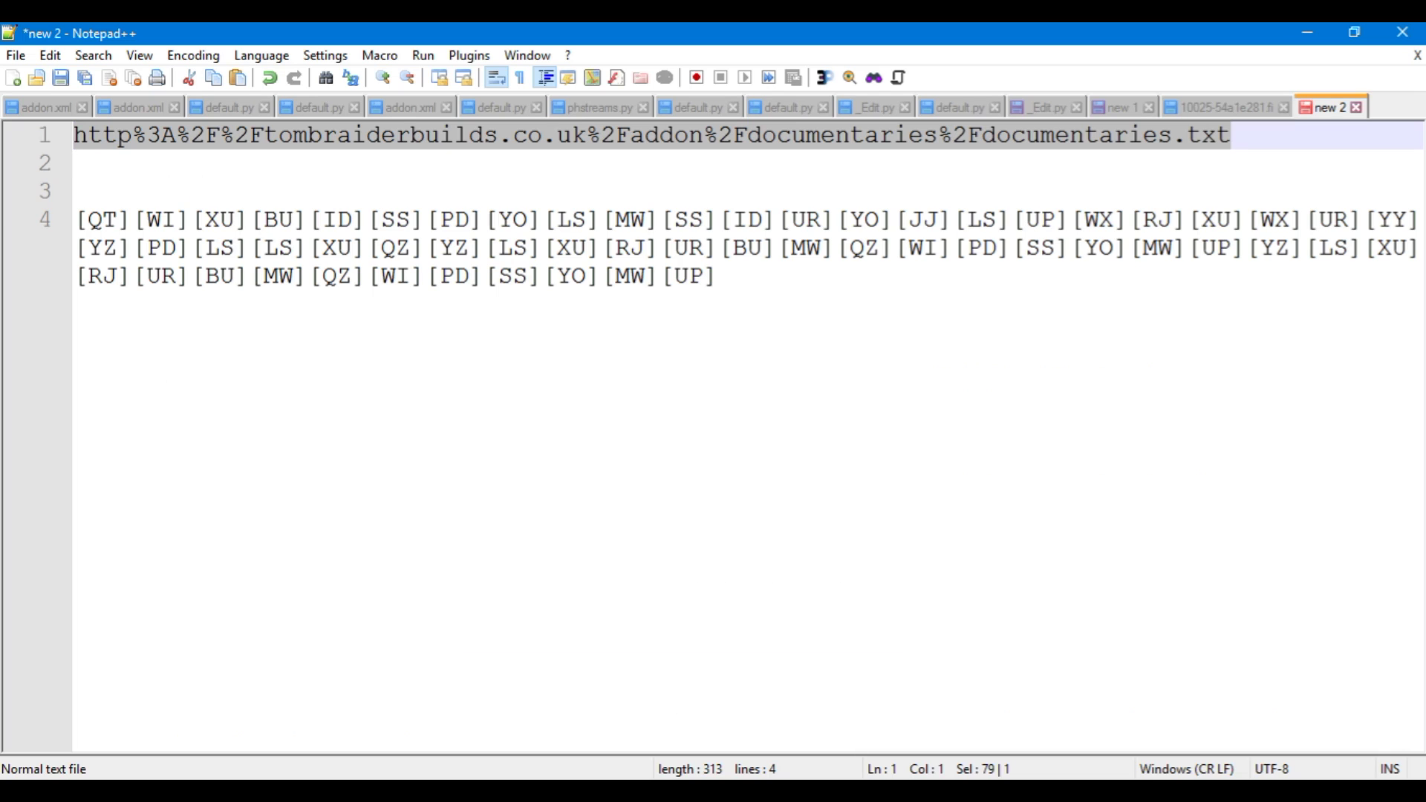
# Insert three blank lines above the encoded documentaries.txt address.
pyautogui.click(1257, 144)
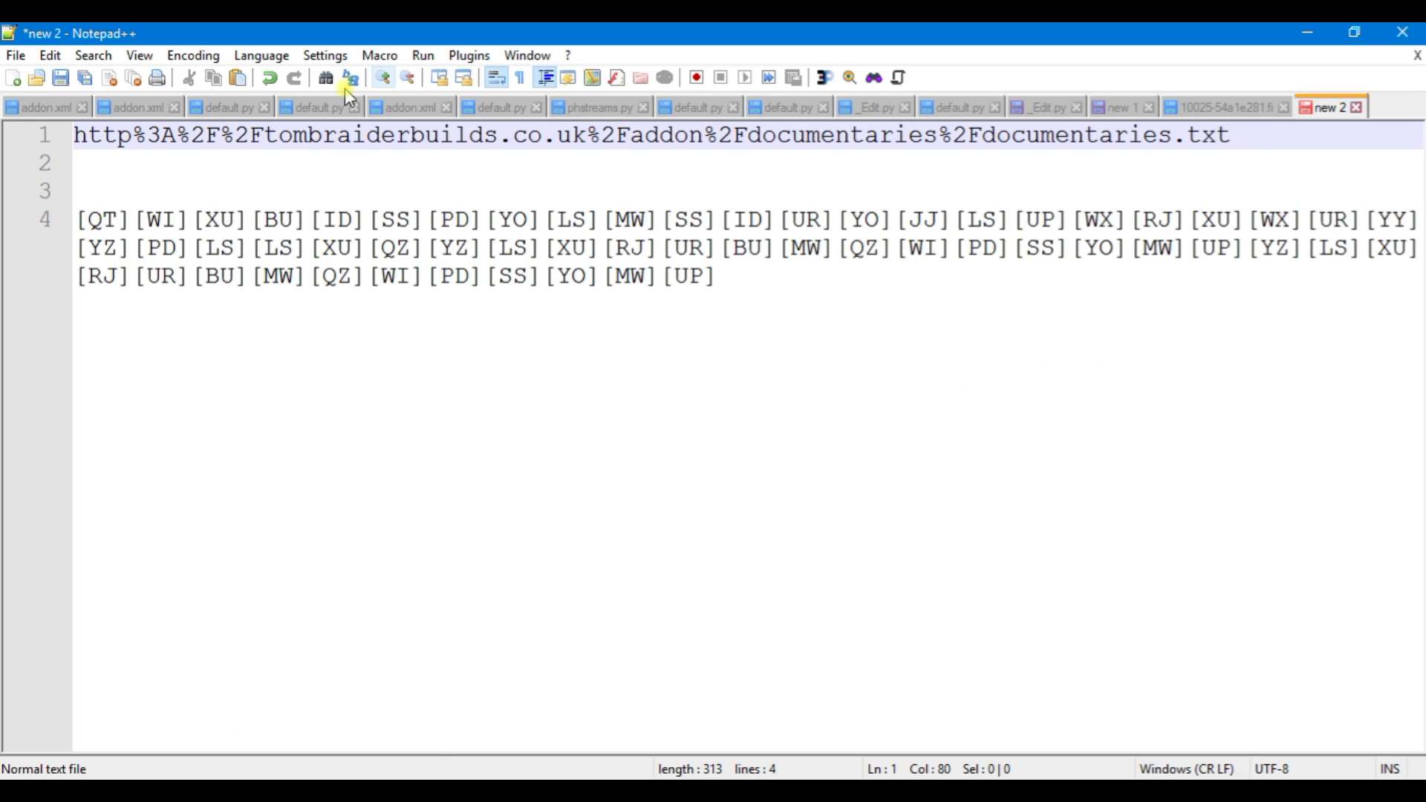
pyautogui.click(75, 124)
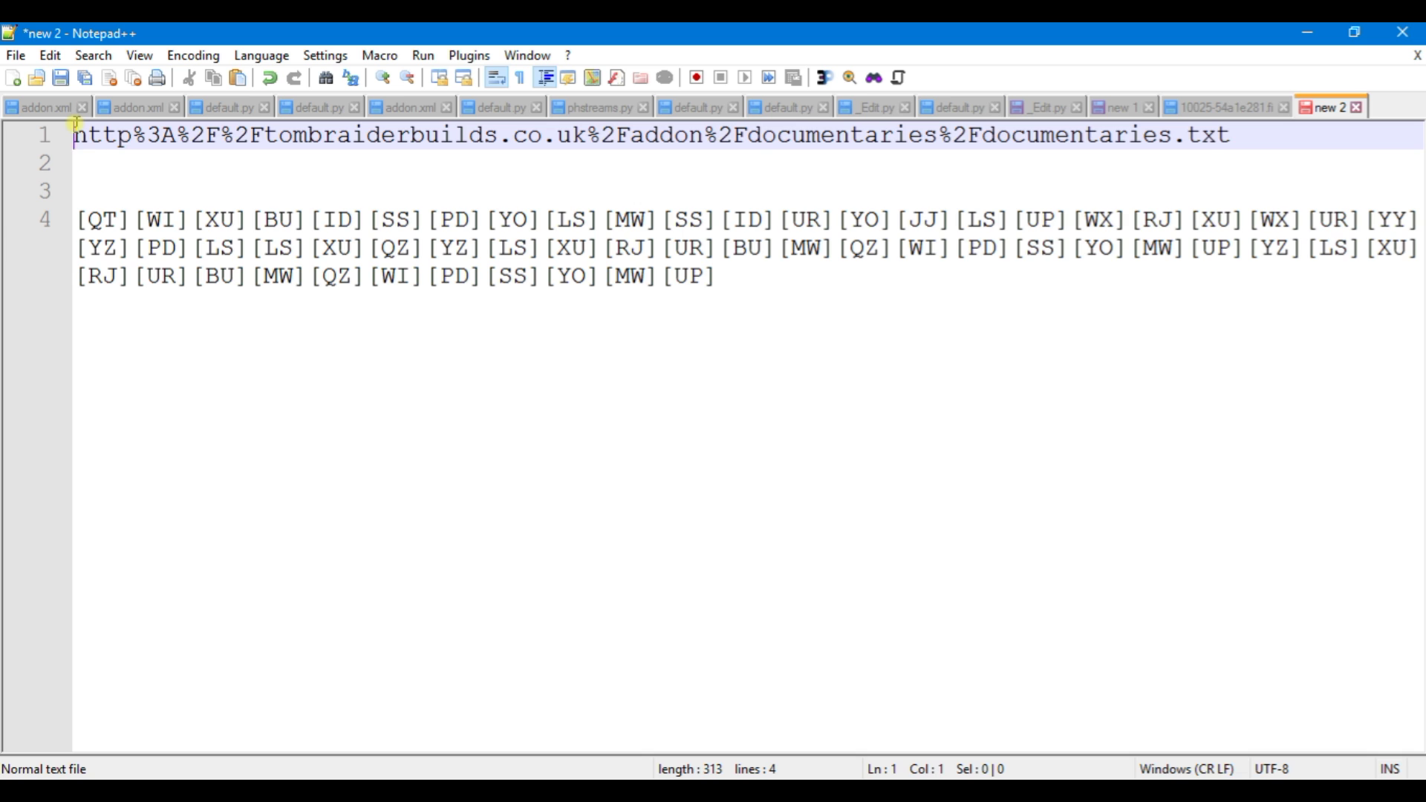
pyautogui.press('Return')
pyautogui.press('Return')
pyautogui.press('Return')
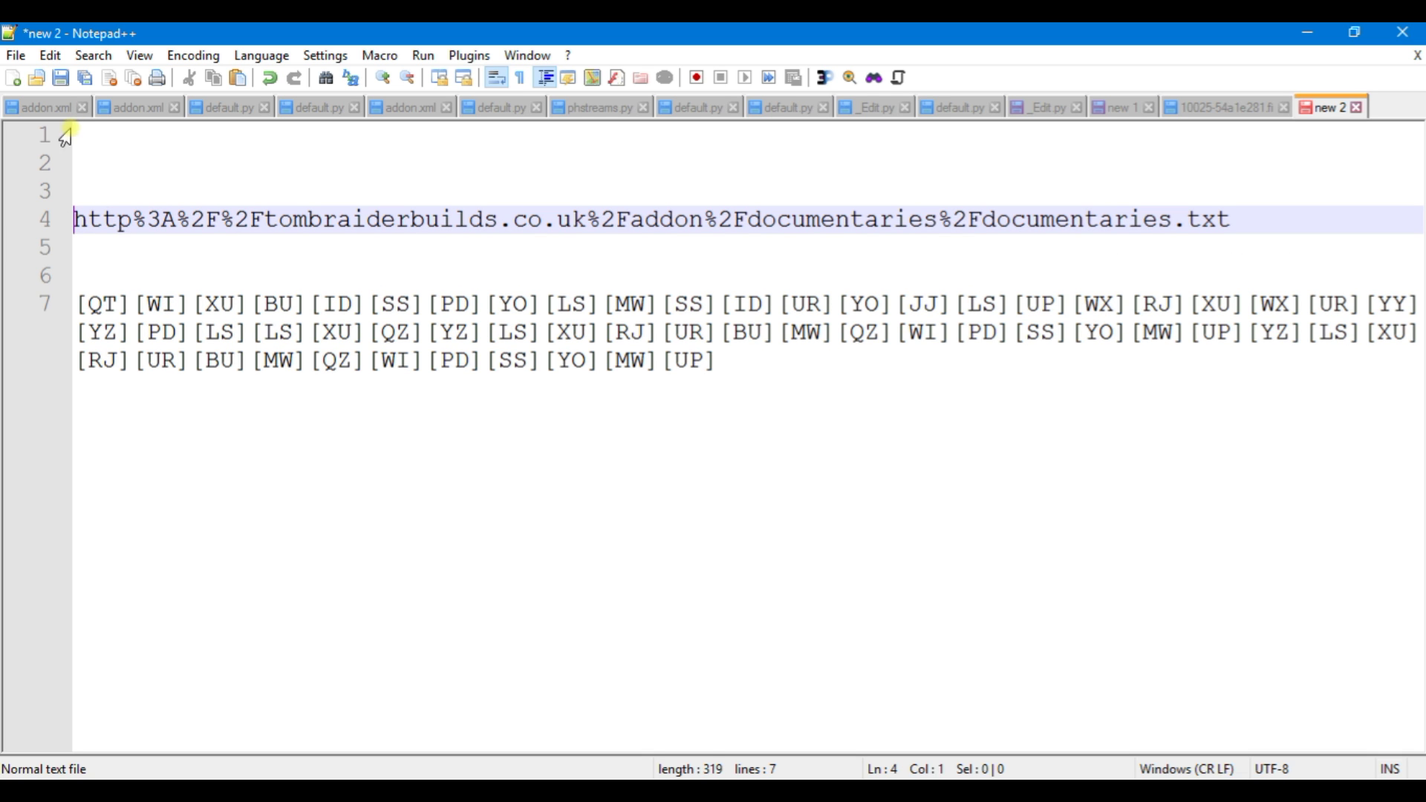
# Paste the decoded address two lines below the bracketed code, on line 9.
pyautogui.click(97, 416)
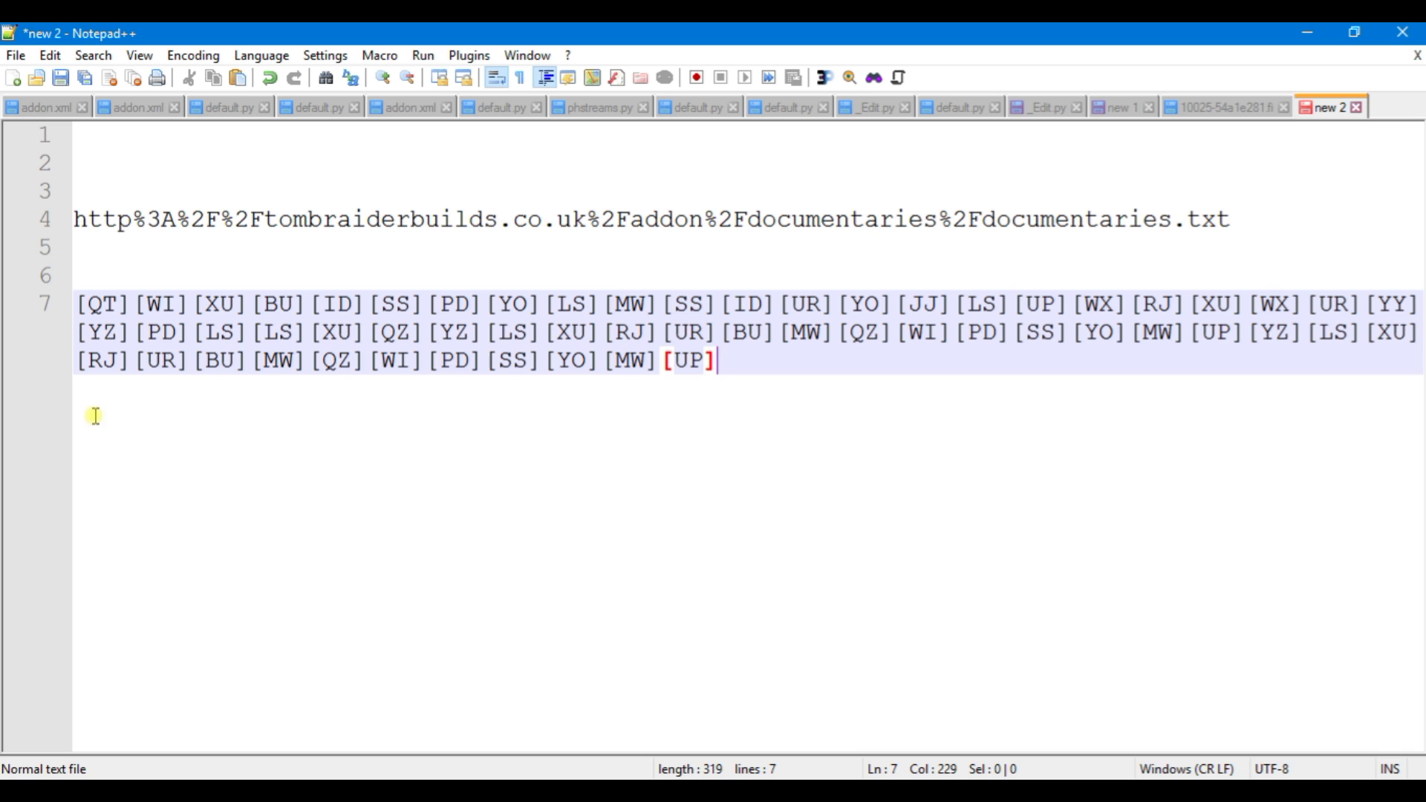
pyautogui.press('Return')
pyautogui.press('Return')
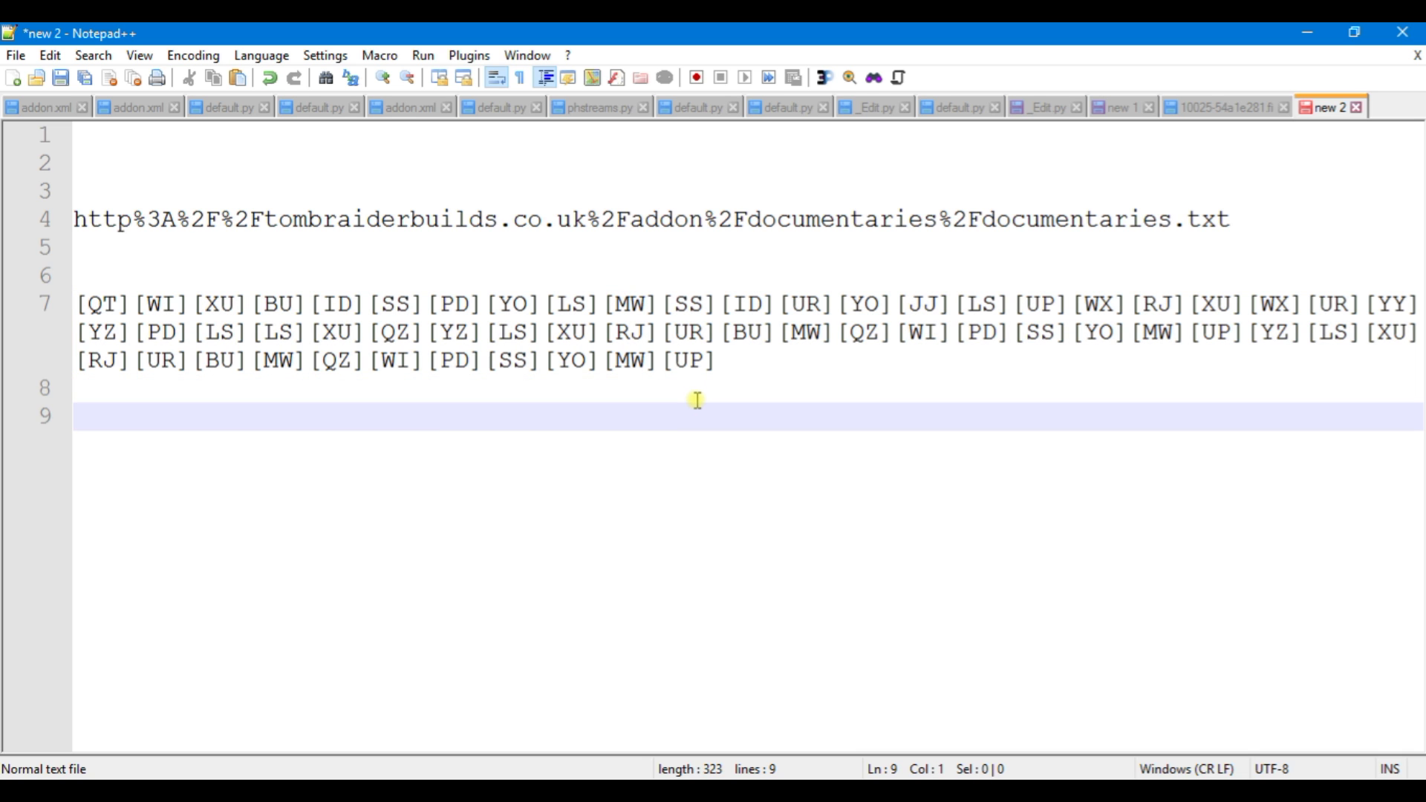
pyautogui.hotkey('ctrl', 'v')
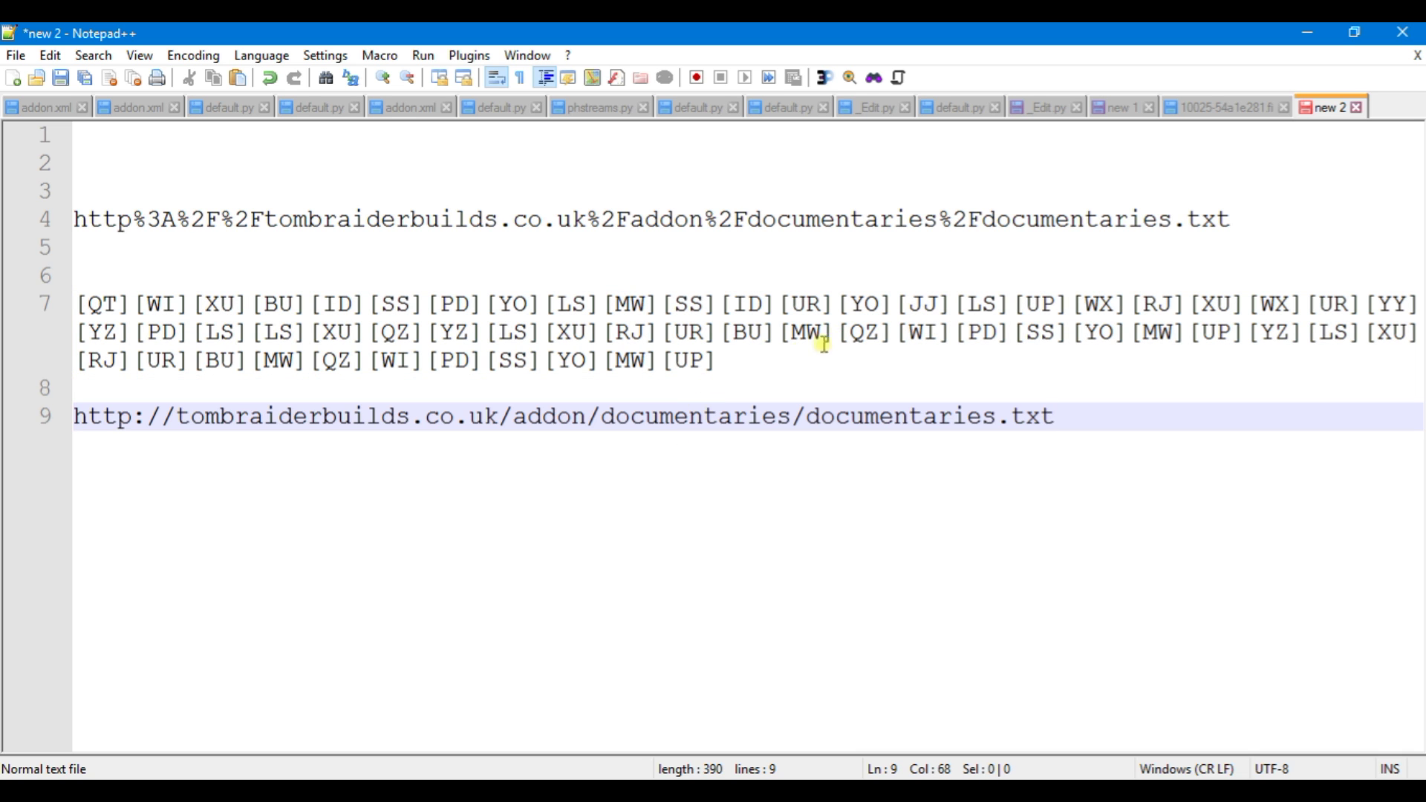
# Move the bracketed code from line 7 to line 1, above the encoded address.
pyautogui.tripleClick(748, 360)
pyautogui.moveTo(748, 360); pyautogui.dragTo(102, 302)
pyautogui.rightClick(119, 319)
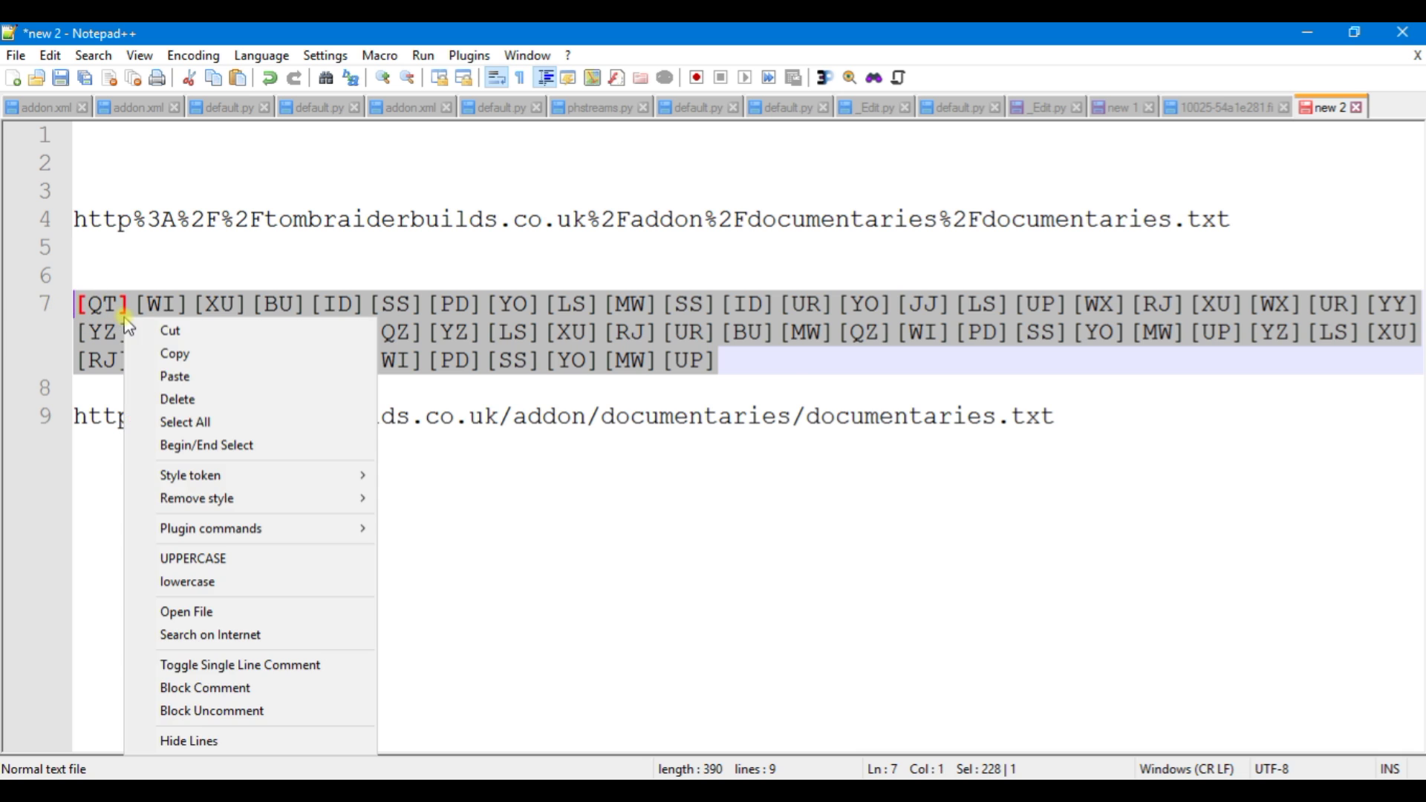
pyautogui.click(153, 329)
pyautogui.click(112, 148)
pyautogui.rightClick(113, 141)
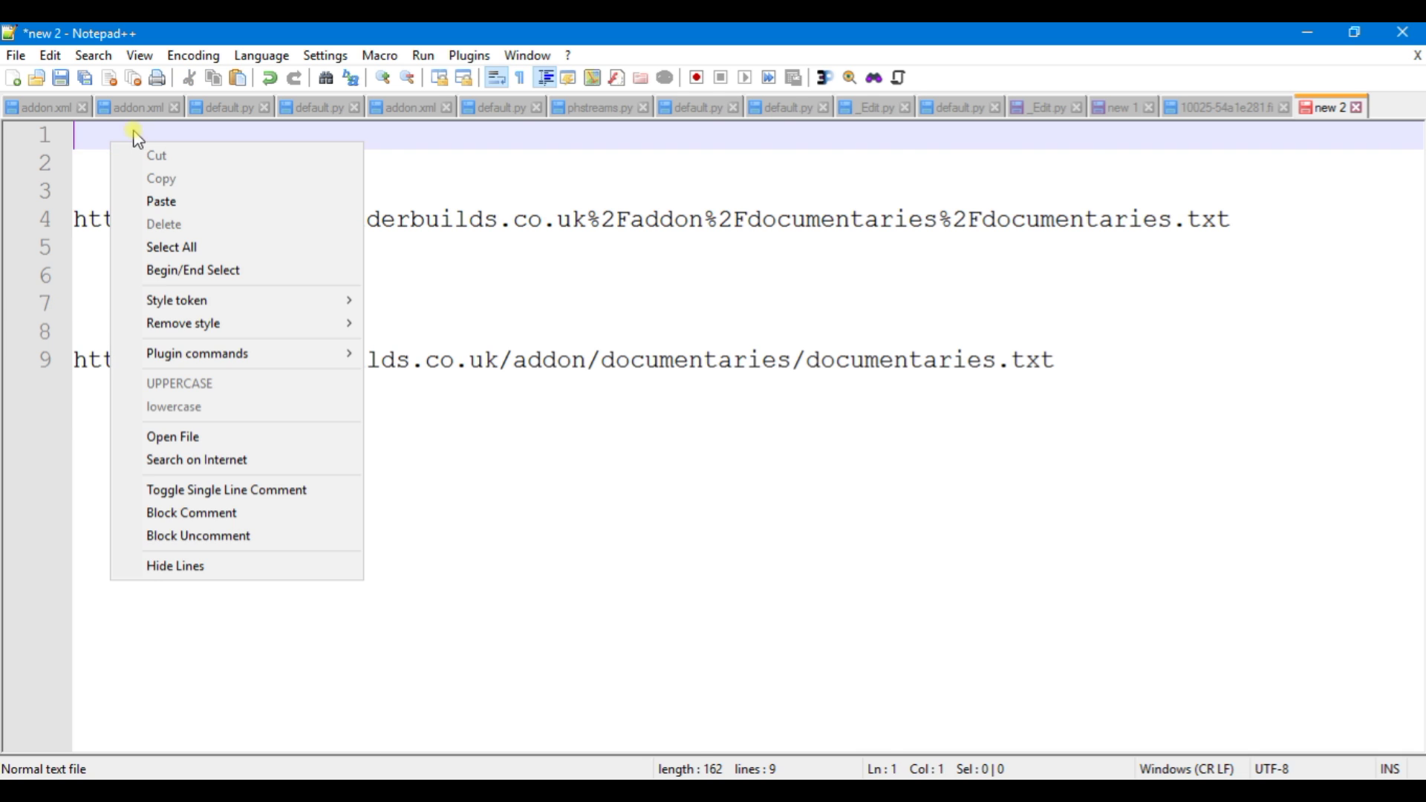
pyautogui.click(159, 201)
pyautogui.click(711, 229)
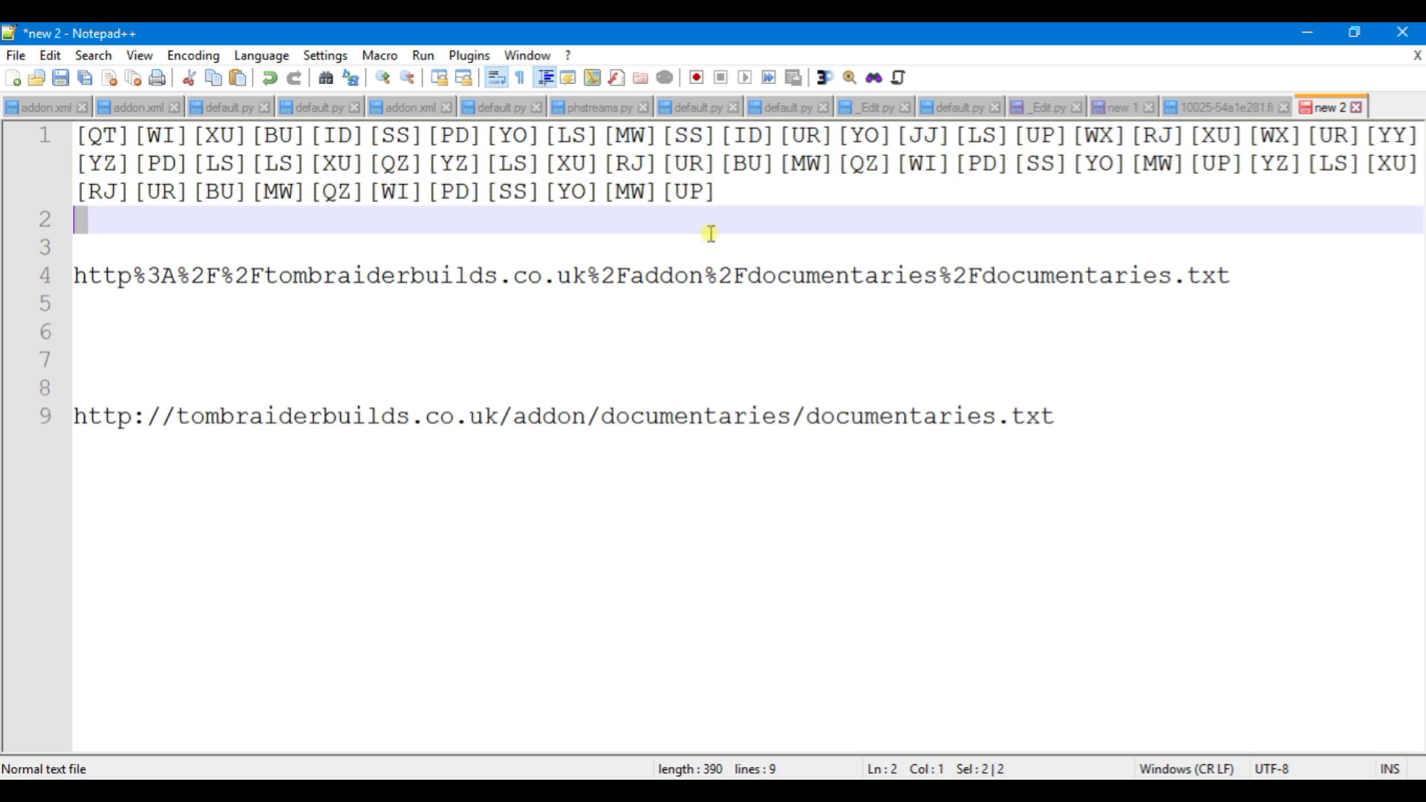
# Highlight the whole encoded address on line 4 and clear the selection.
pyautogui.click(96, 250)
pyautogui.moveTo(75, 277); pyautogui.dragTo(1212, 305)
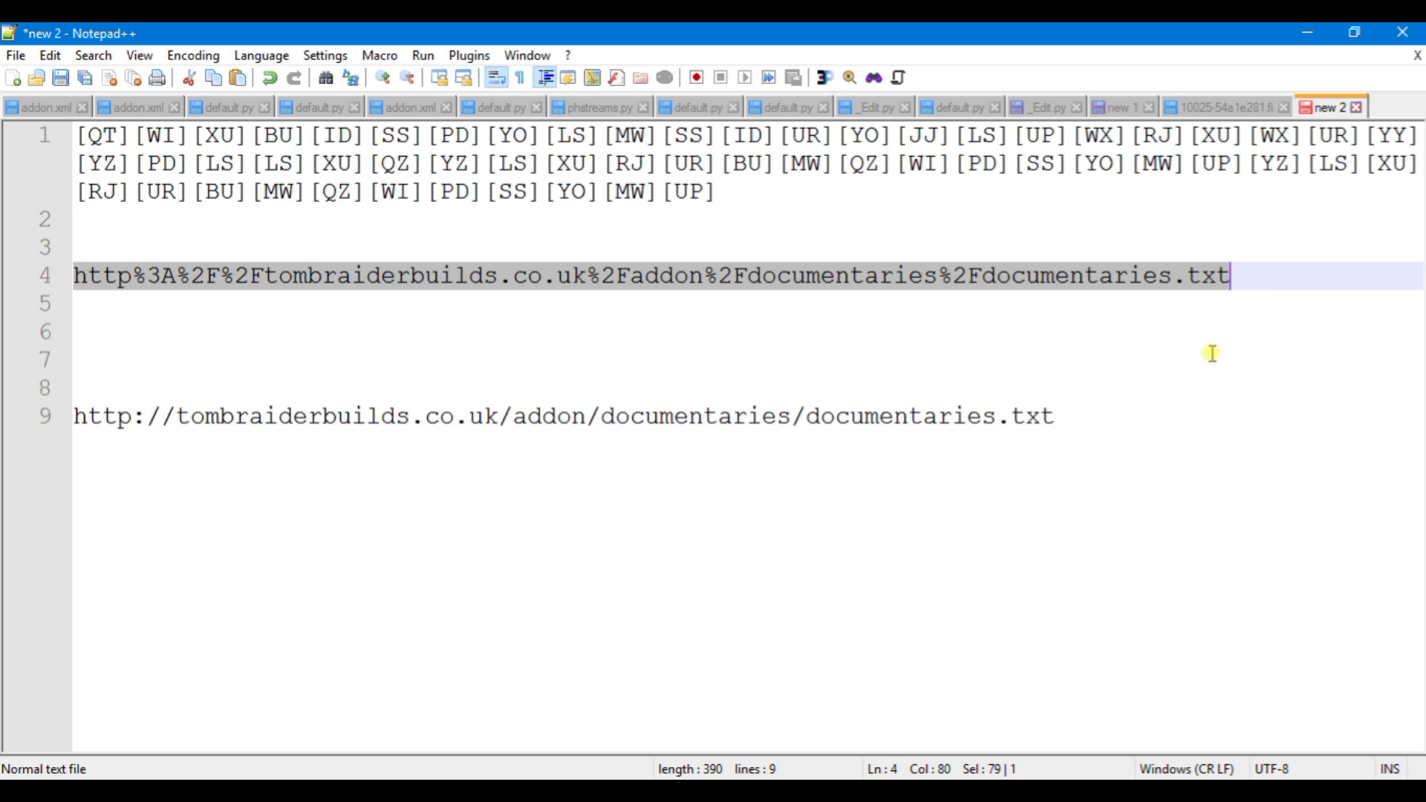
pyautogui.click(1213, 364)
pyautogui.moveTo(78, 402); pyautogui.dragTo(1058, 429)
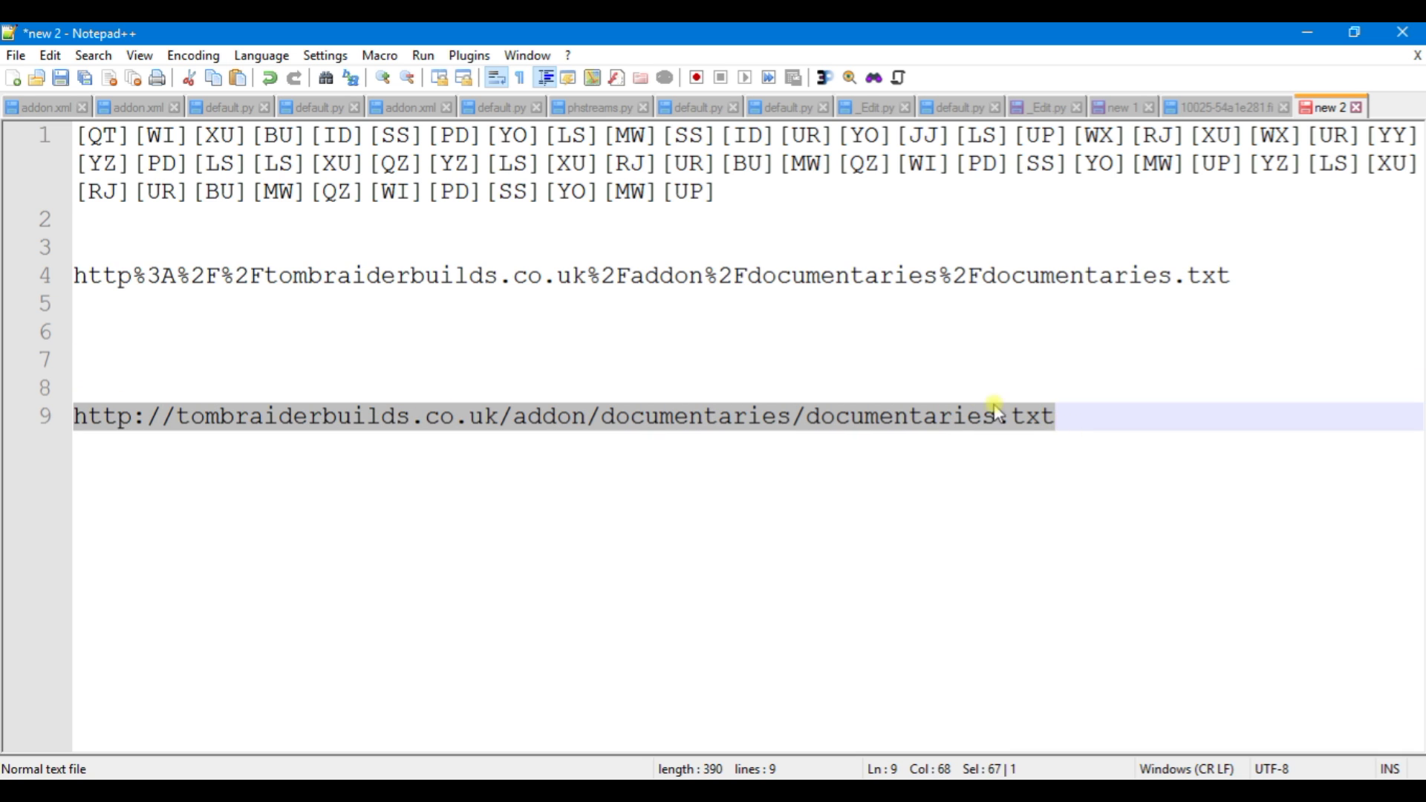
pyautogui.rightClick(956, 426)
pyautogui.click(1006, 377)
pyautogui.hotkey('alt', 'Tab')
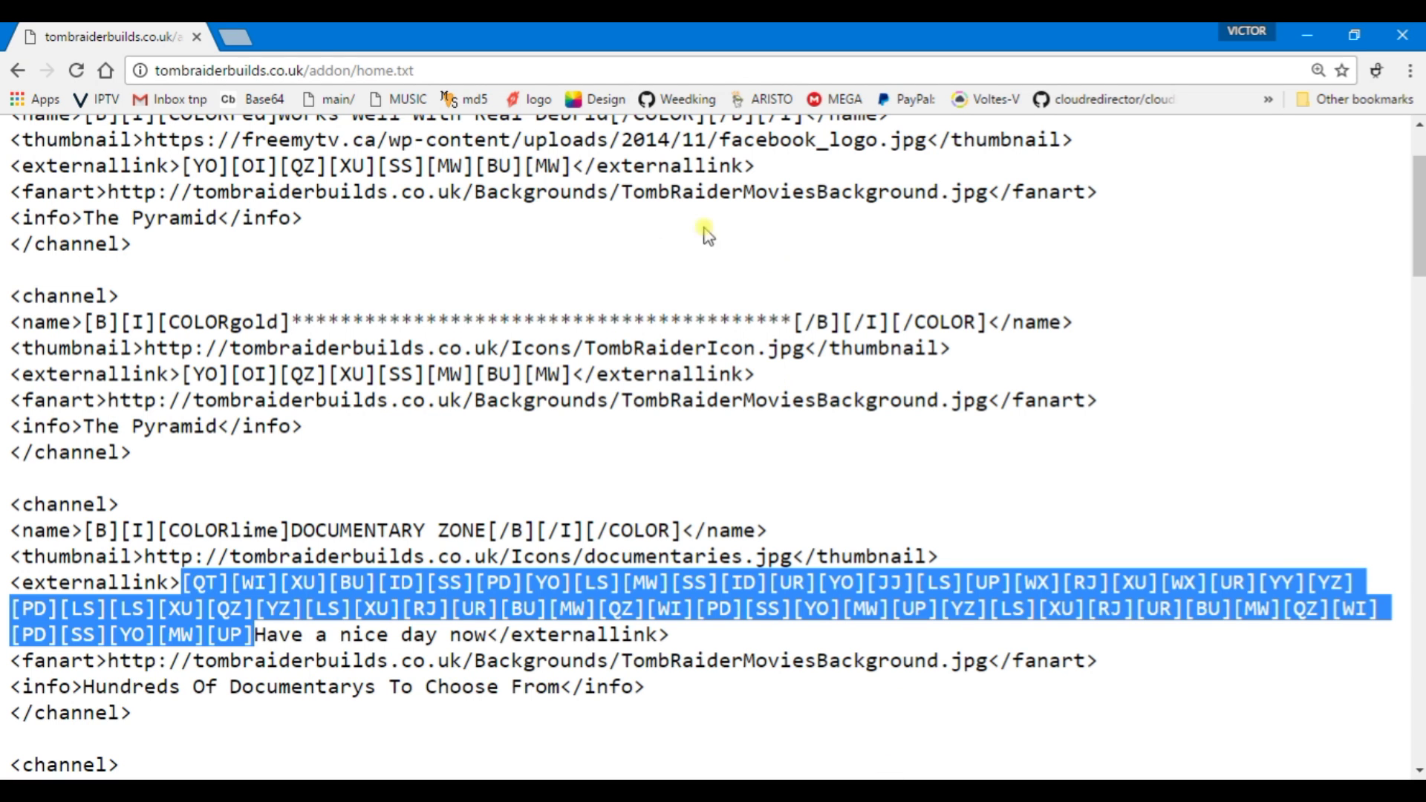
pyautogui.click(236, 37)
pyautogui.rightClick(271, 62)
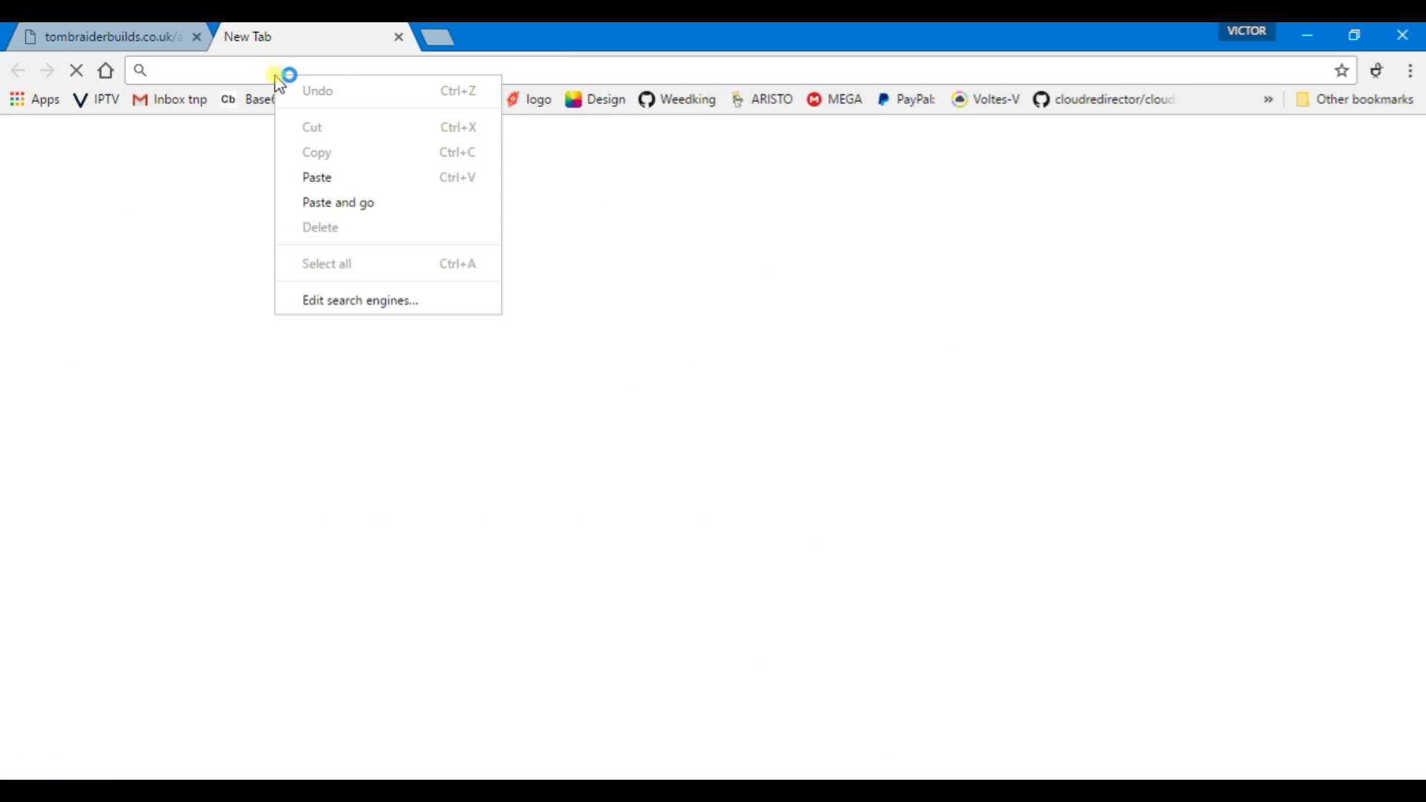
pyautogui.click(358, 200)
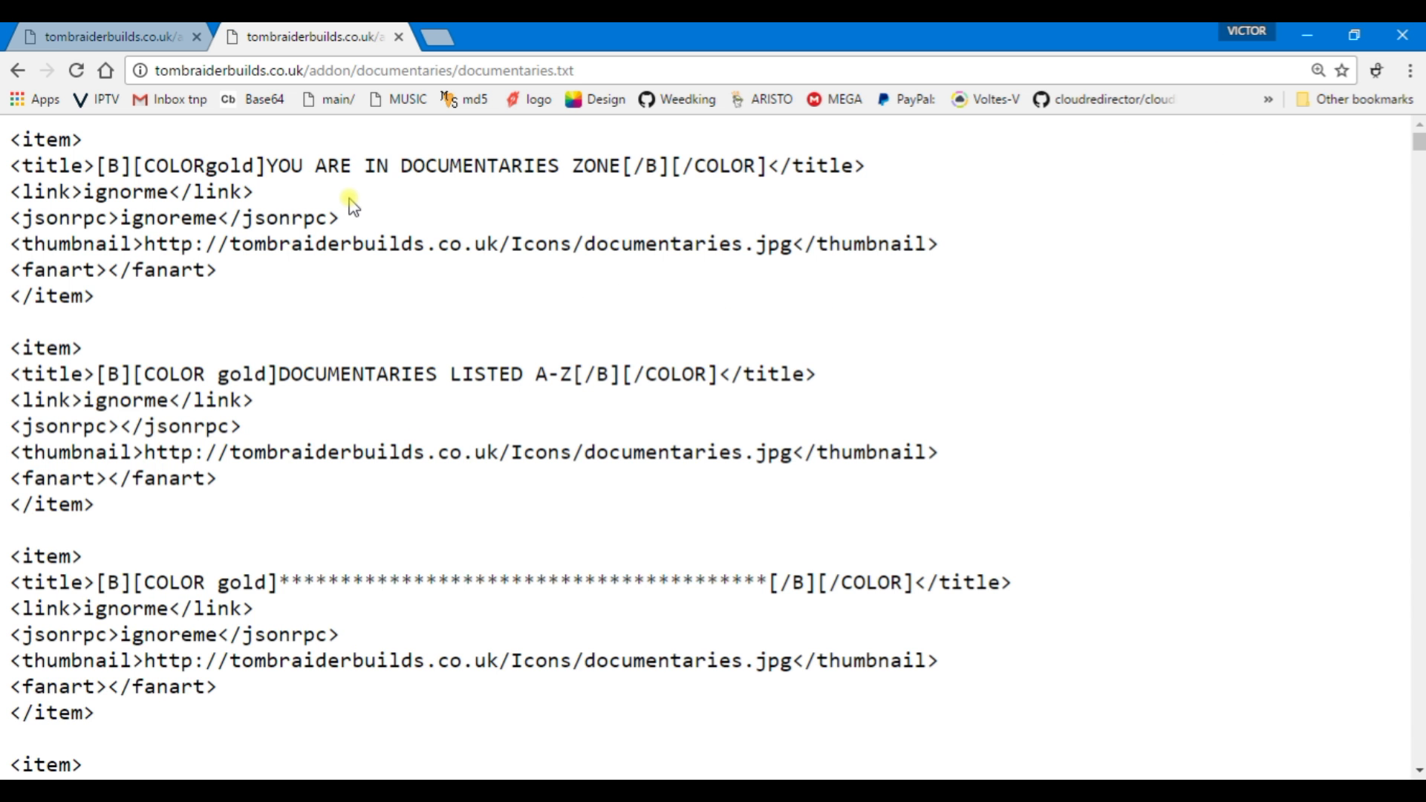
# Look through the item entries in documentaries.txt and switch back to the Notepad++ document.
pyautogui.scroll(-12, 584, 234)
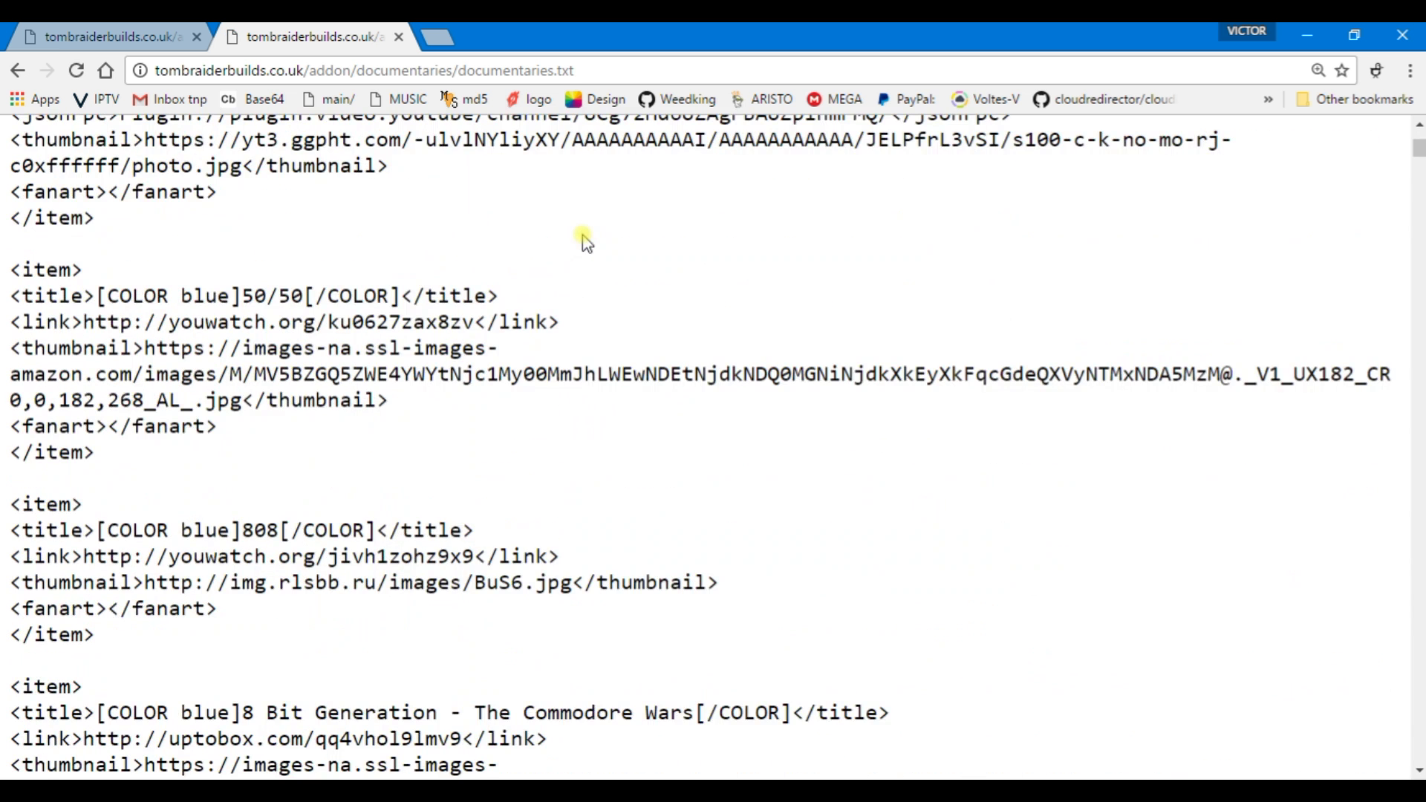
pyautogui.scroll(-9, 584, 241)
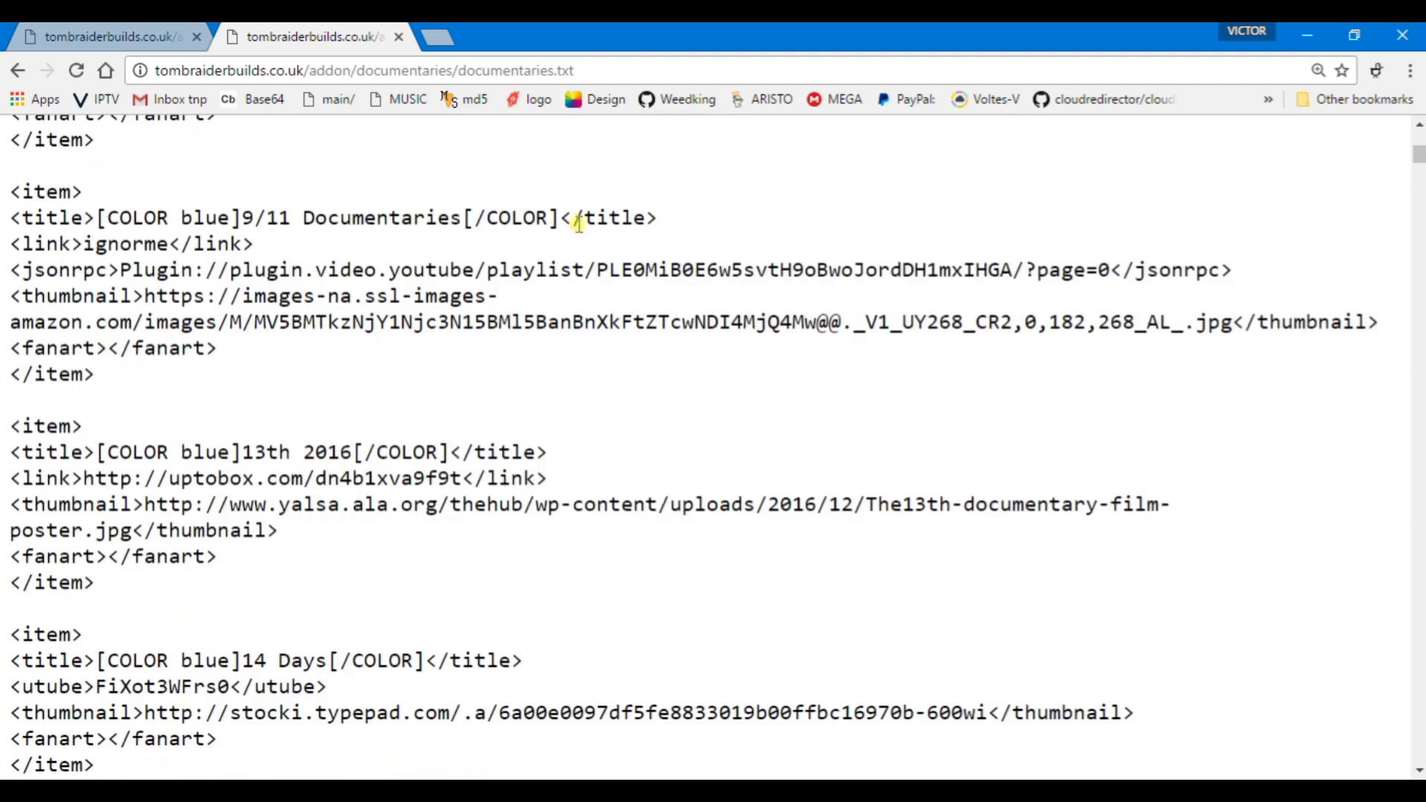
pyautogui.scroll(-10, 576, 222)
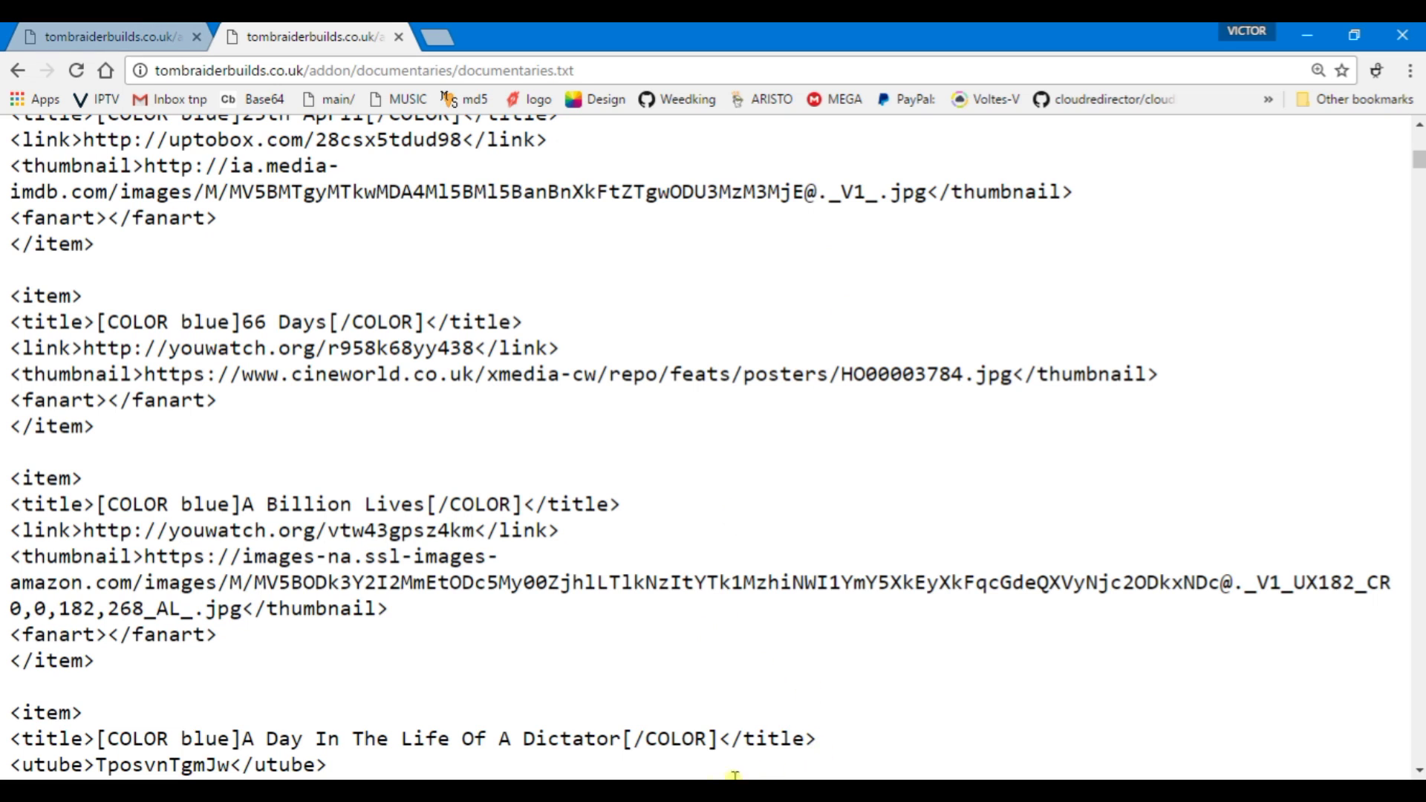
pyautogui.hotkey('alt', 'Tab')
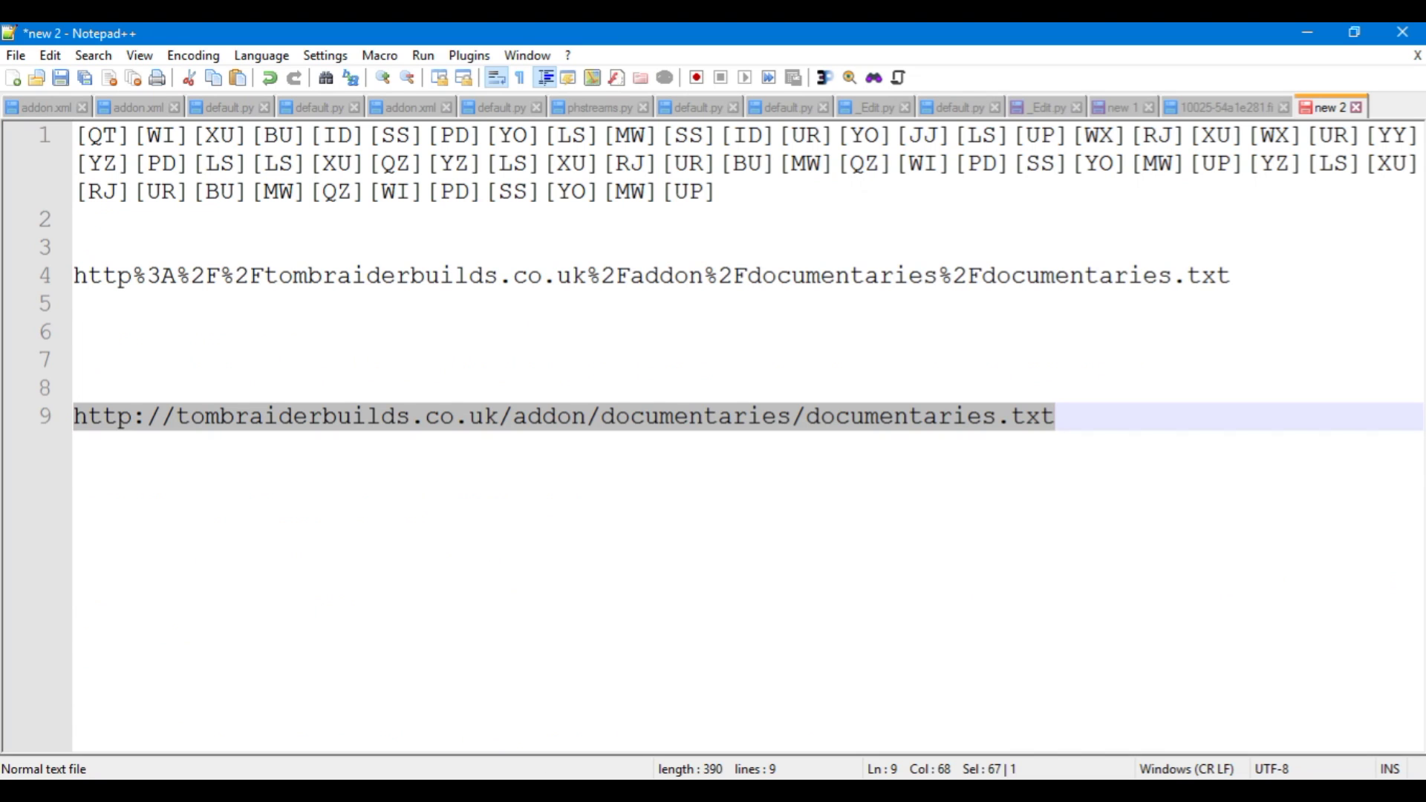
# Open the cache file 10025-54a1e281.fi from the archive_cache folder in Notepad++.
pyautogui.click(1245, 110)
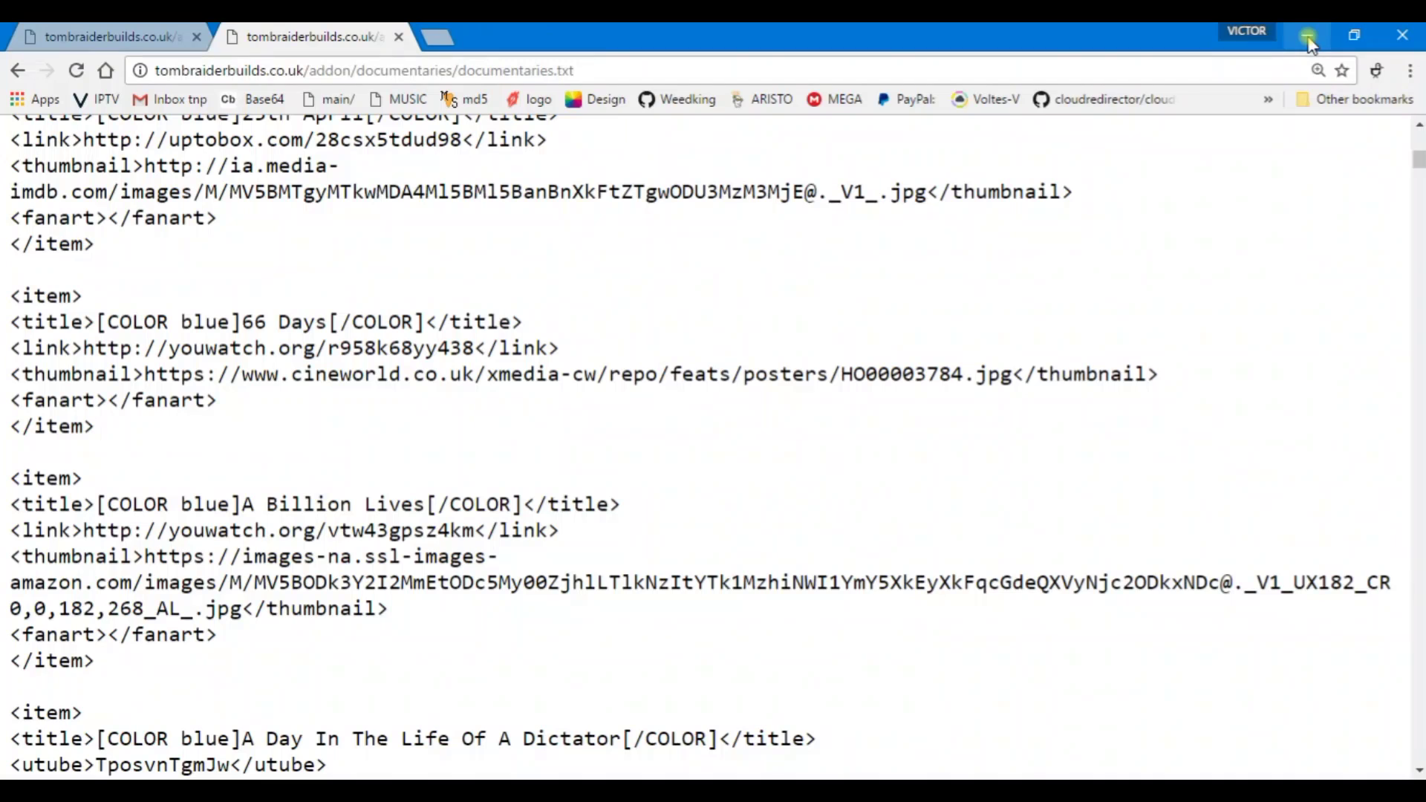
pyautogui.click(1309, 35)
pyautogui.click(1309, 37)
pyautogui.hotkey('ctrl', 'a')
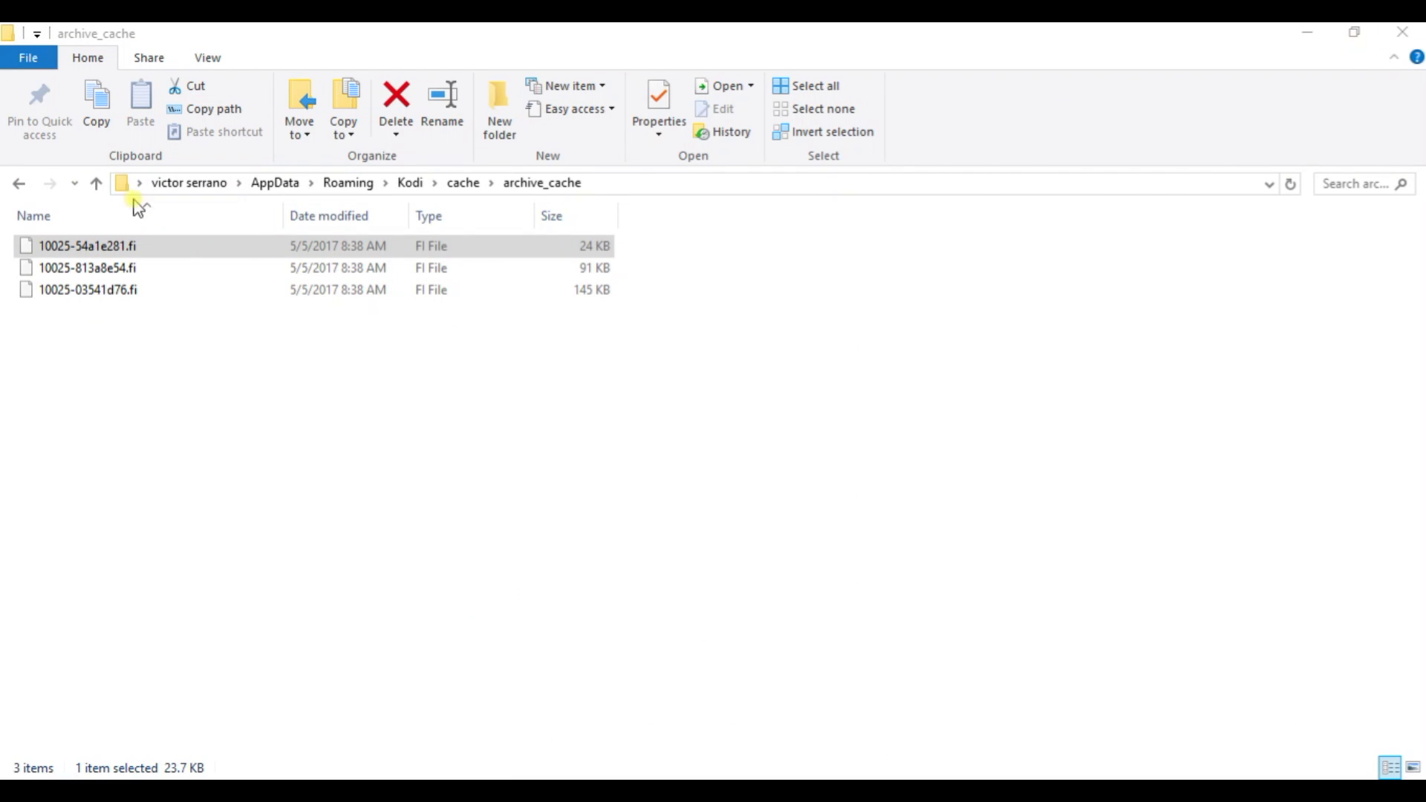
pyautogui.click(111, 251)
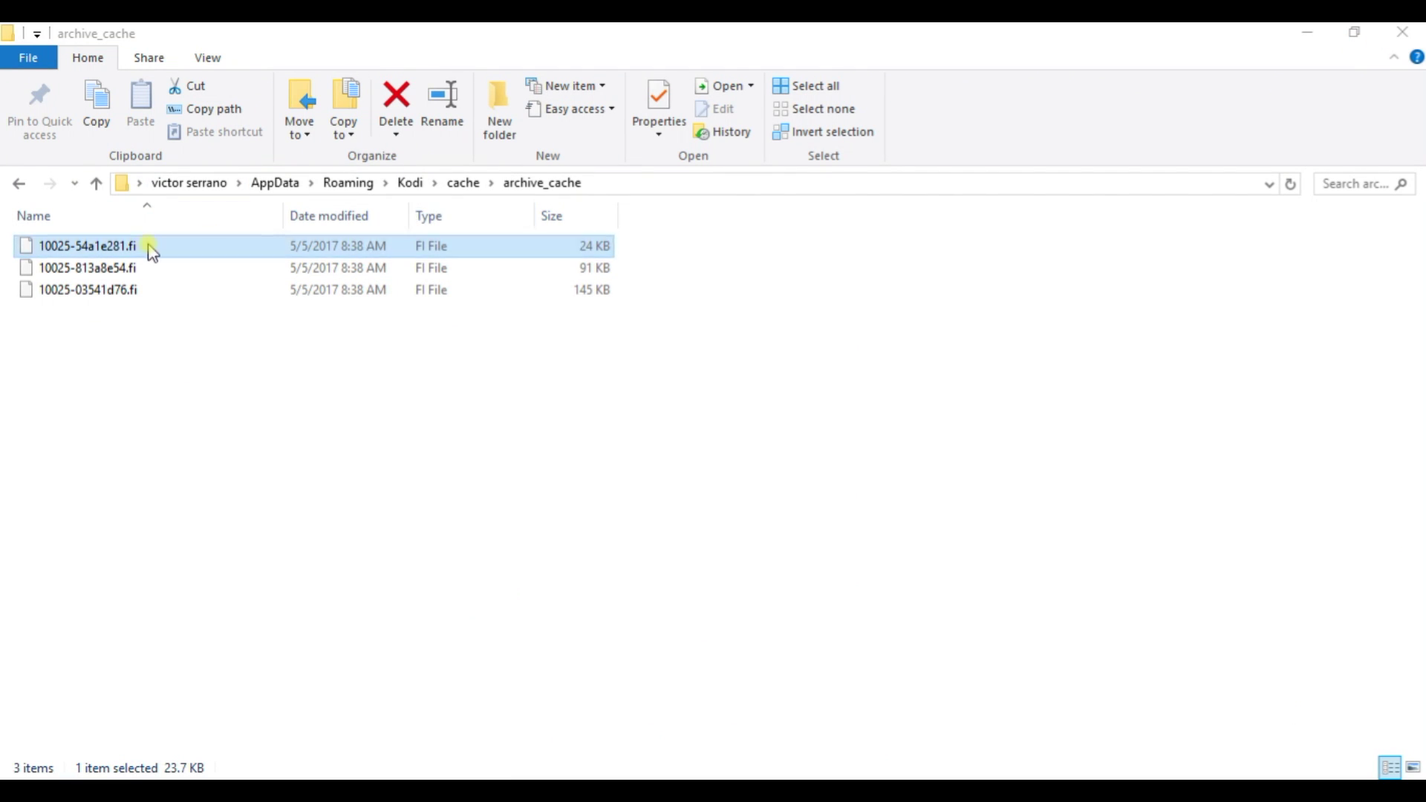
pyautogui.rightClick(101, 246)
pyautogui.click(222, 283)
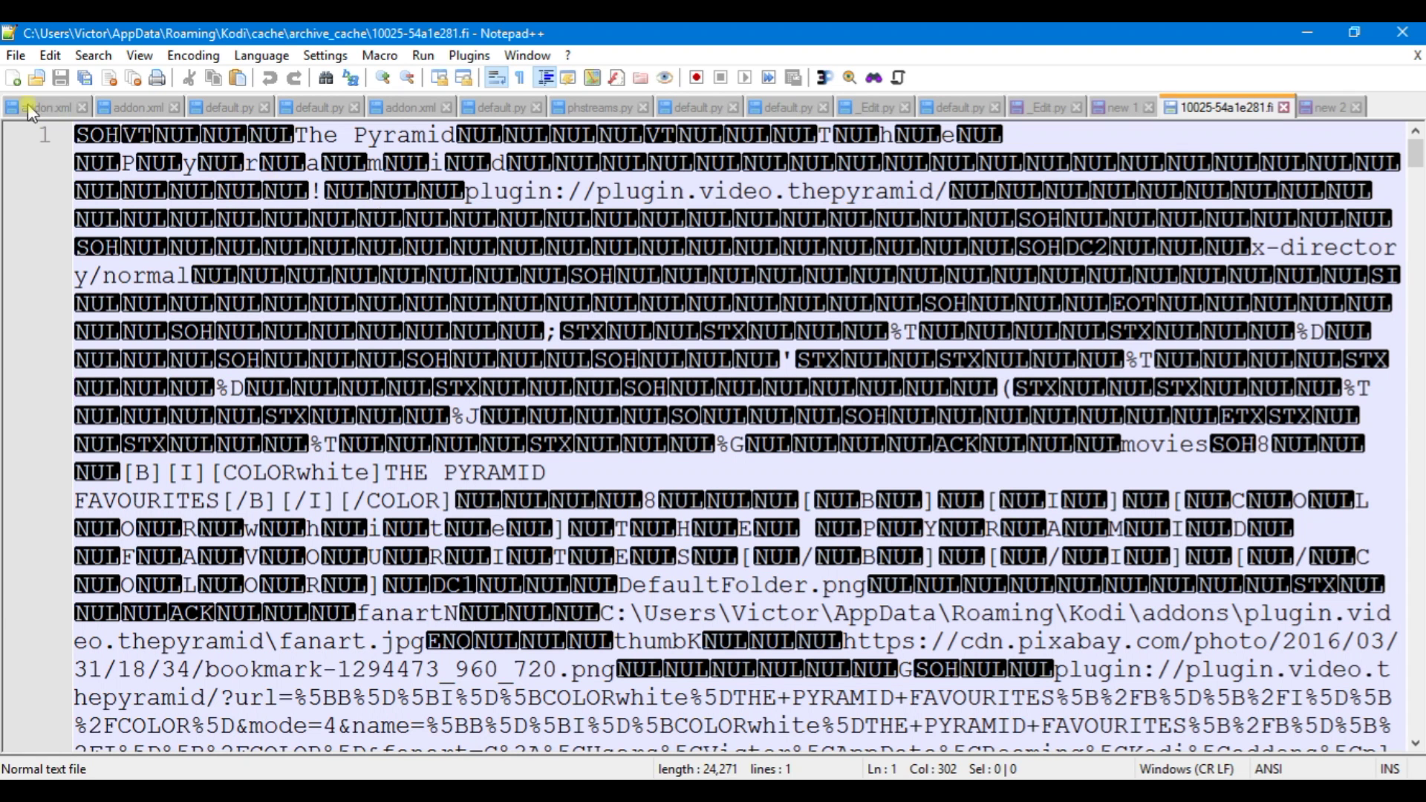
# Select the entire contents of 10025-54a1e281.fi and copy them.
pyautogui.click(50, 55)
pyautogui.moveTo(93, 55)
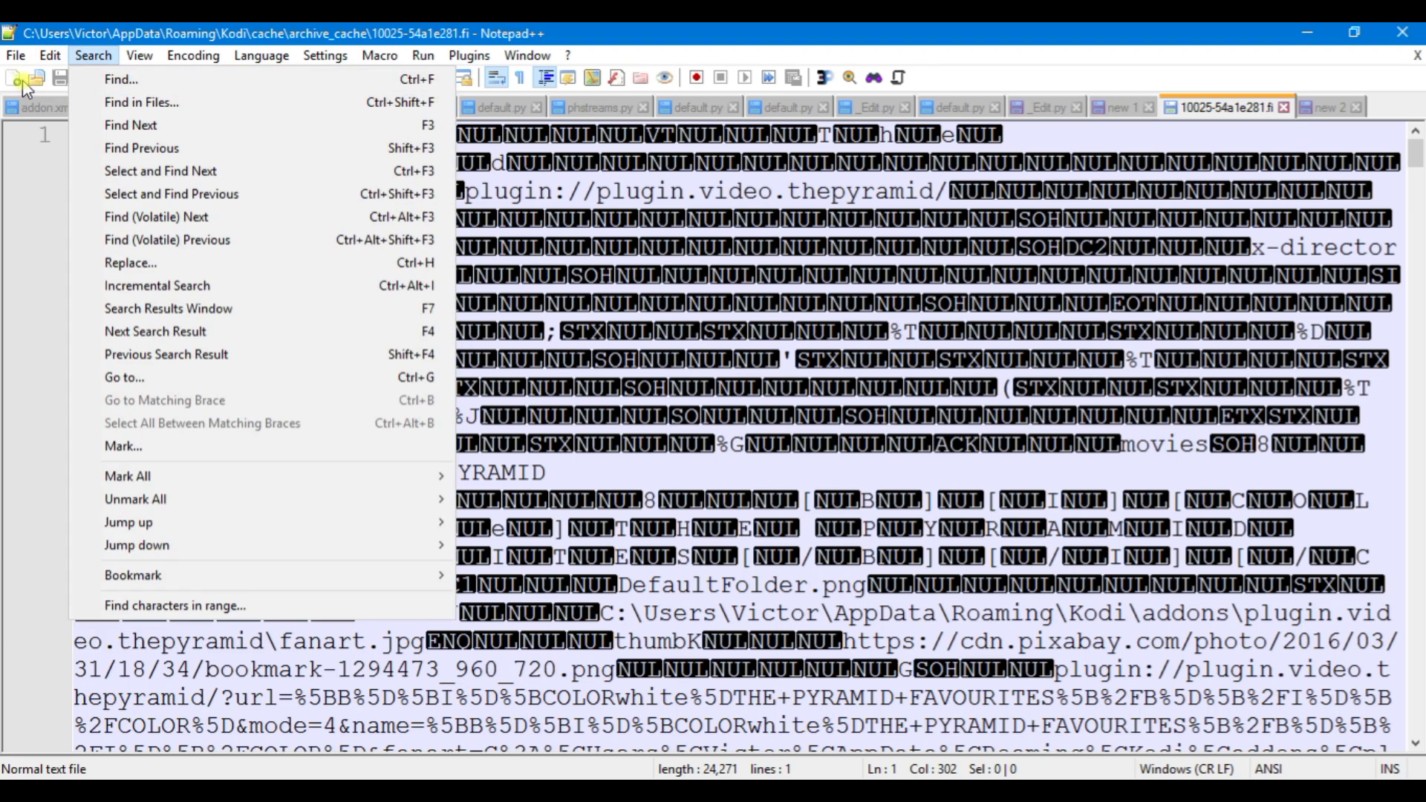
pyautogui.moveTo(49, 56)
pyautogui.click(78, 225)
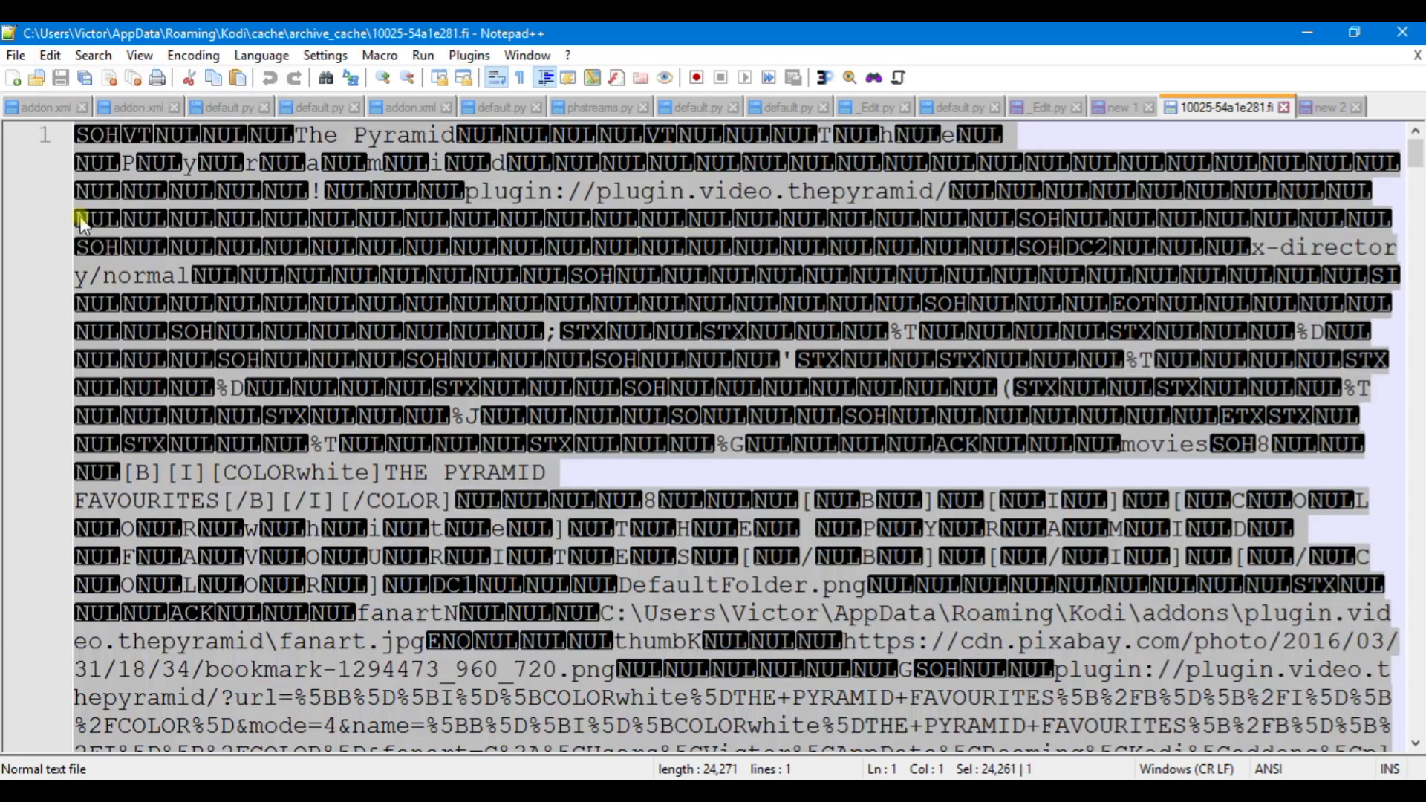
pyautogui.rightClick(276, 199)
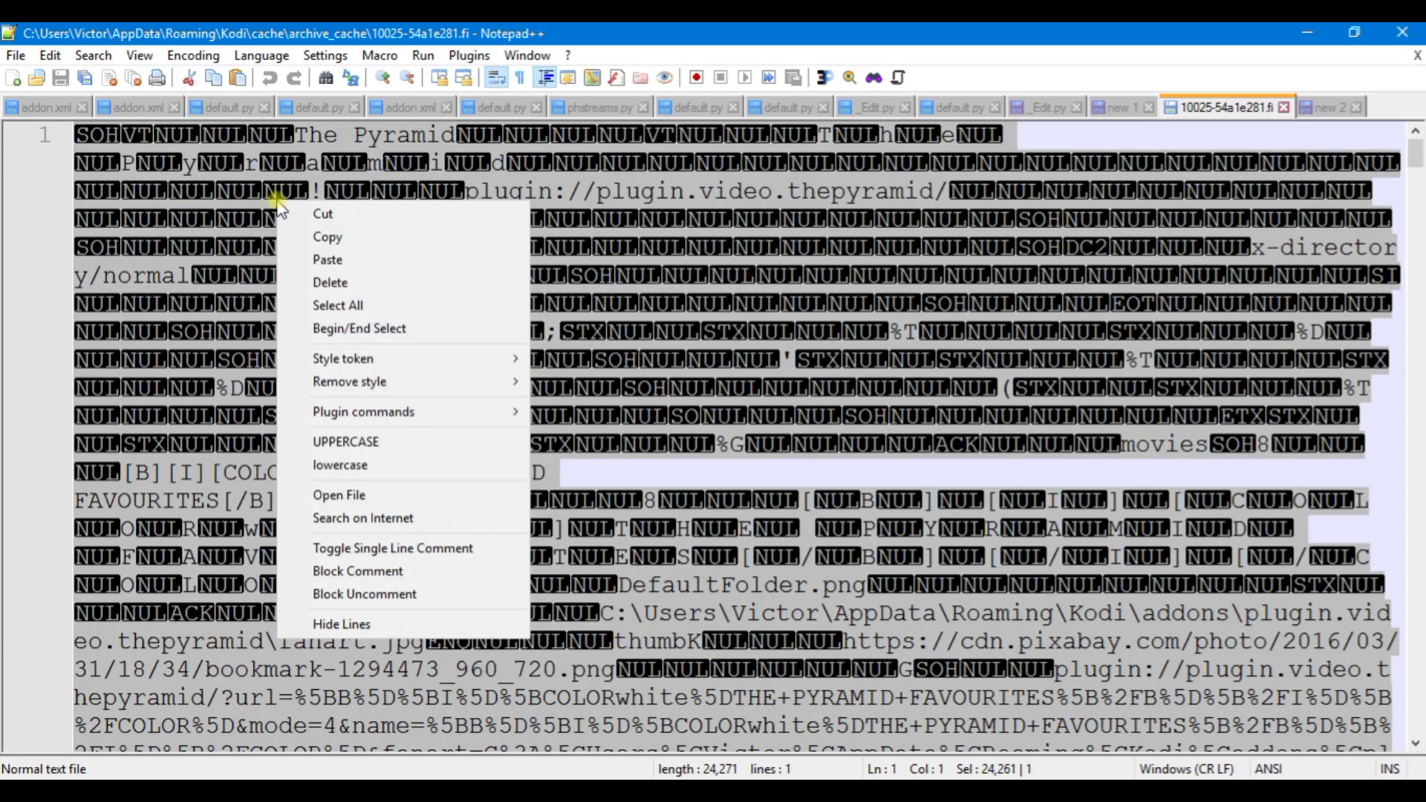
pyautogui.click(327, 236)
pyautogui.hotkey('alt', 'Tab')
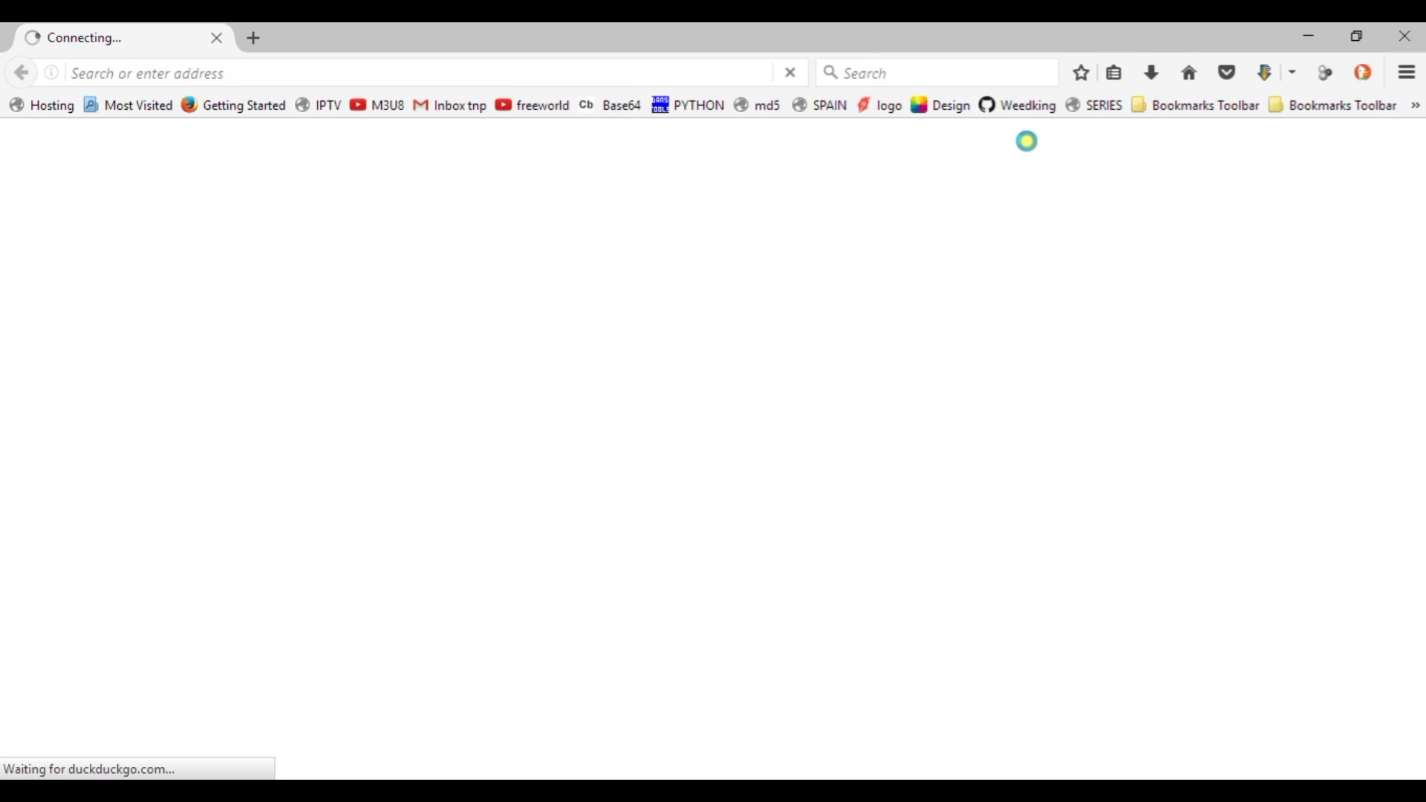
pyautogui.click(1208, 112)
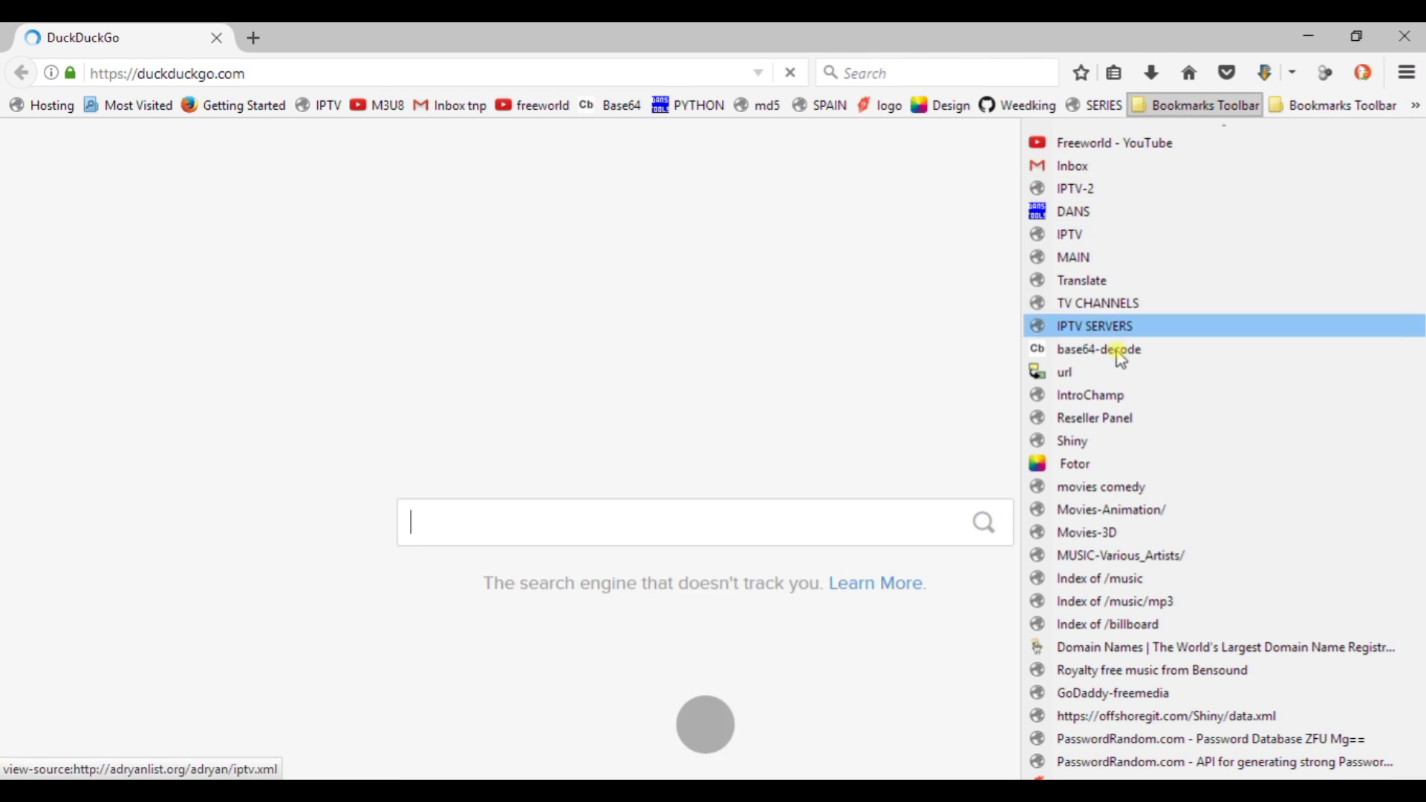
pyautogui.click(1106, 374)
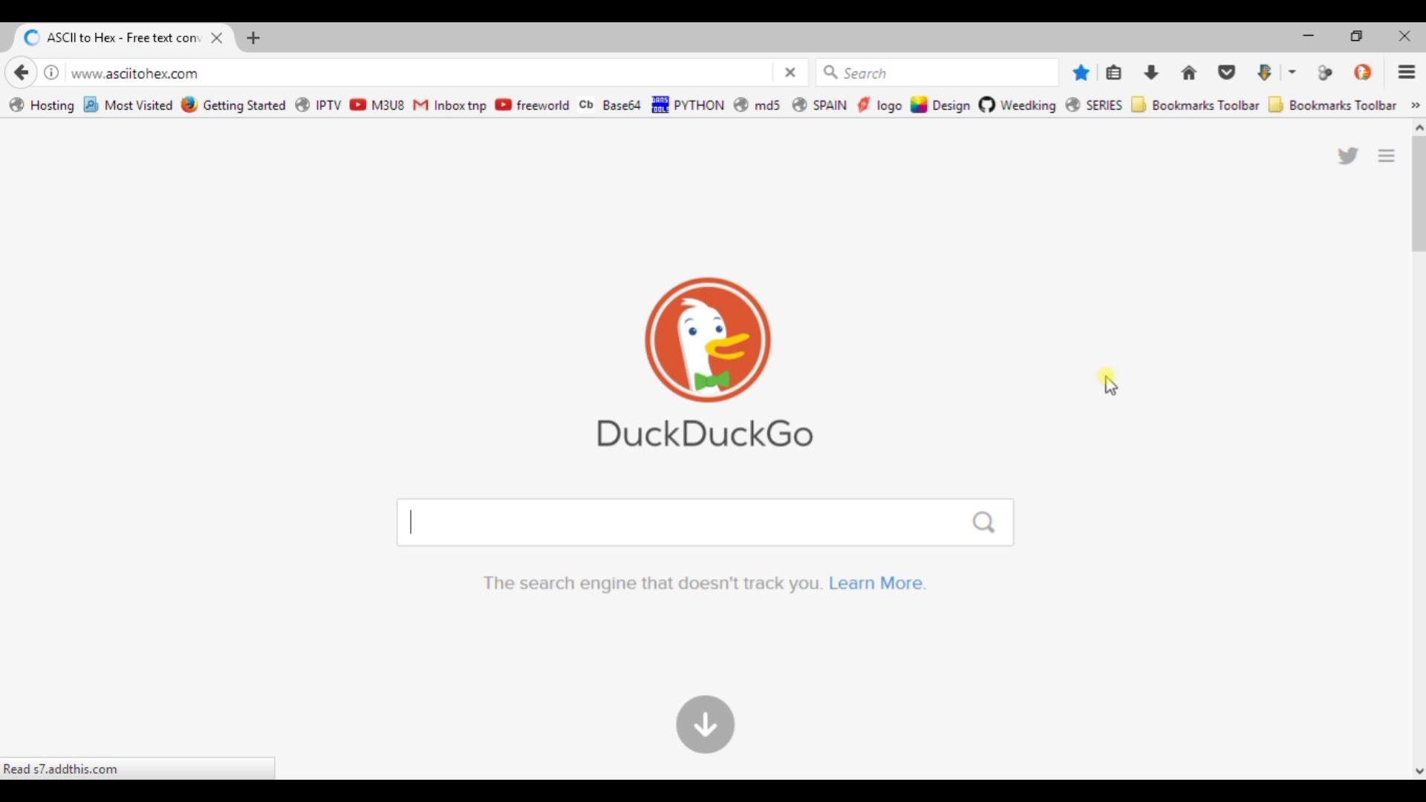
pyautogui.rightClick(140, 68)
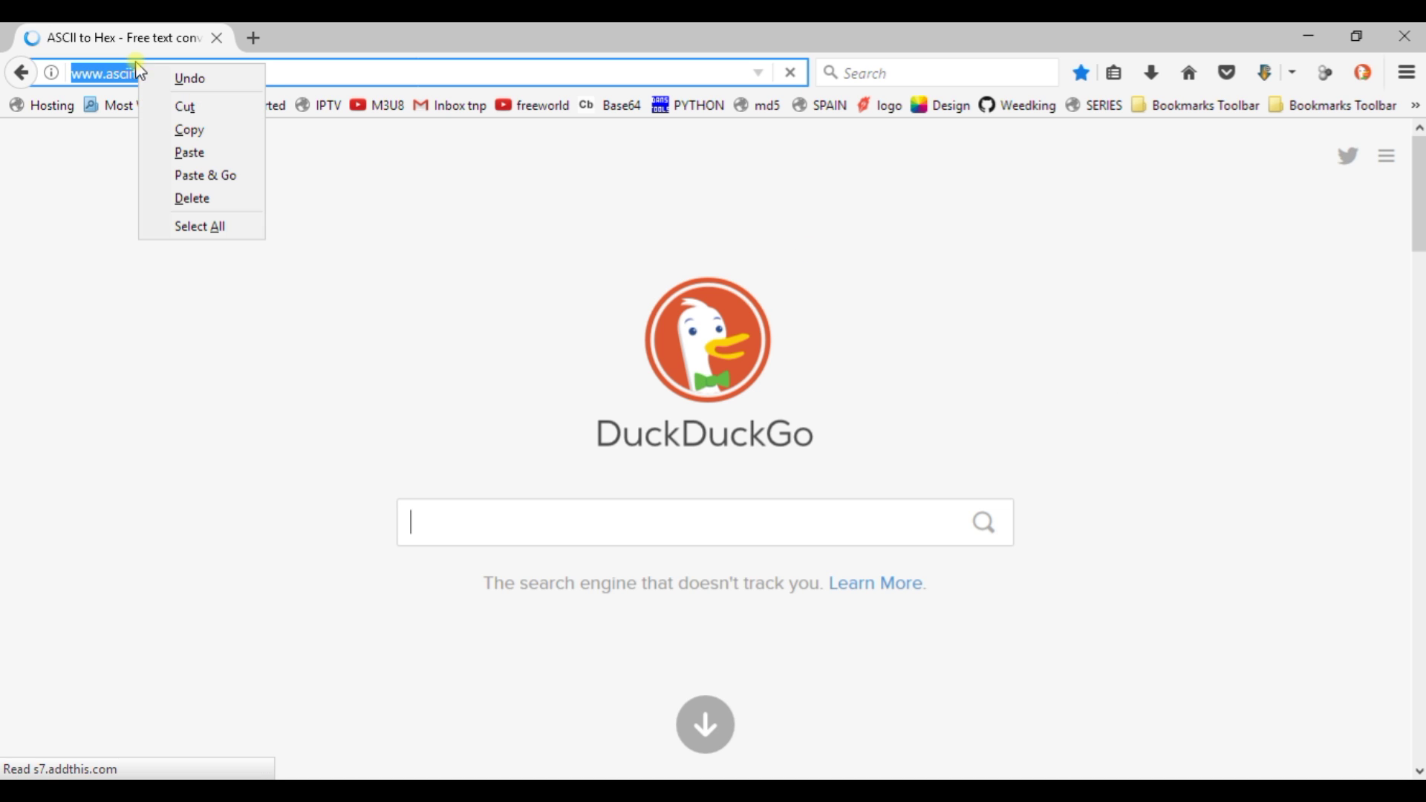
pyautogui.click(178, 131)
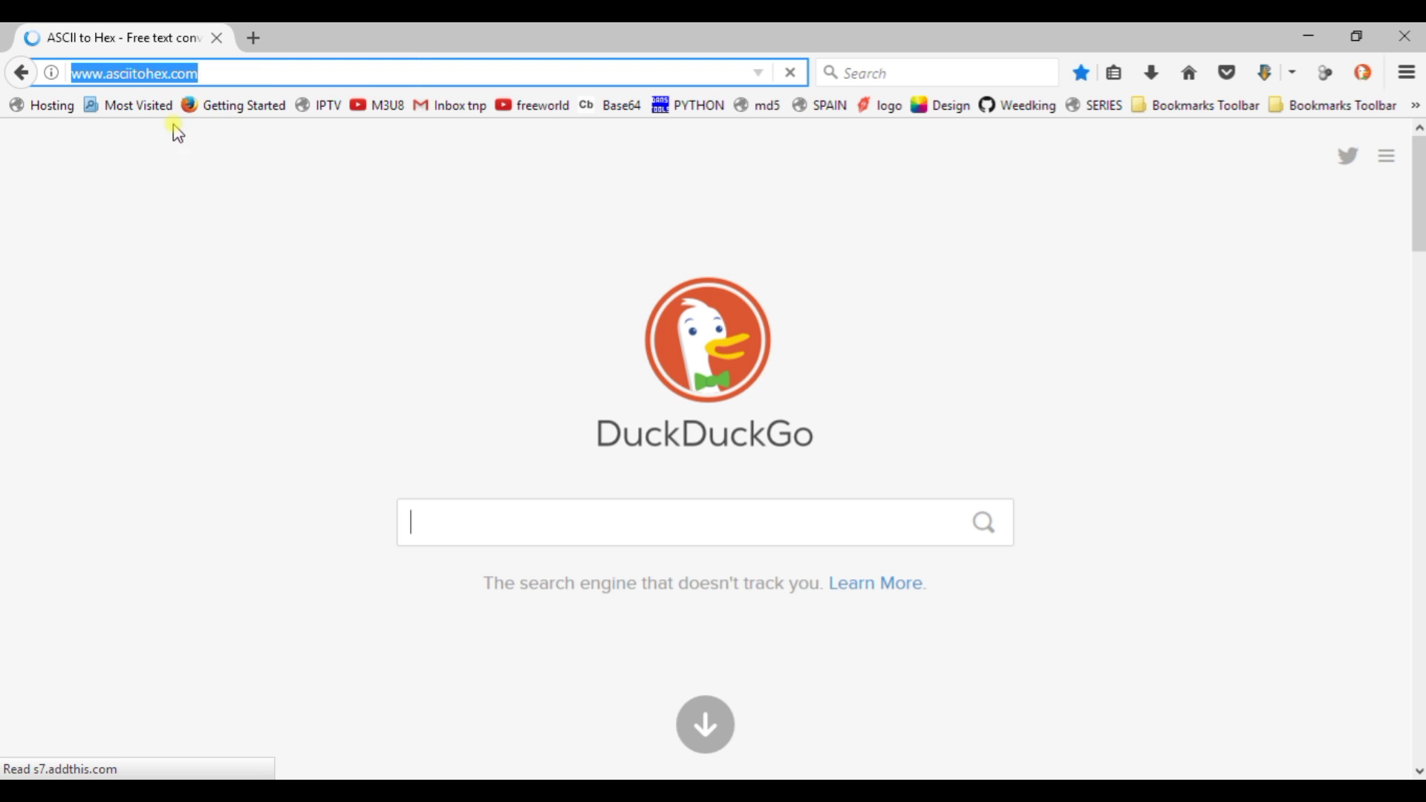
pyautogui.click(1407, 37)
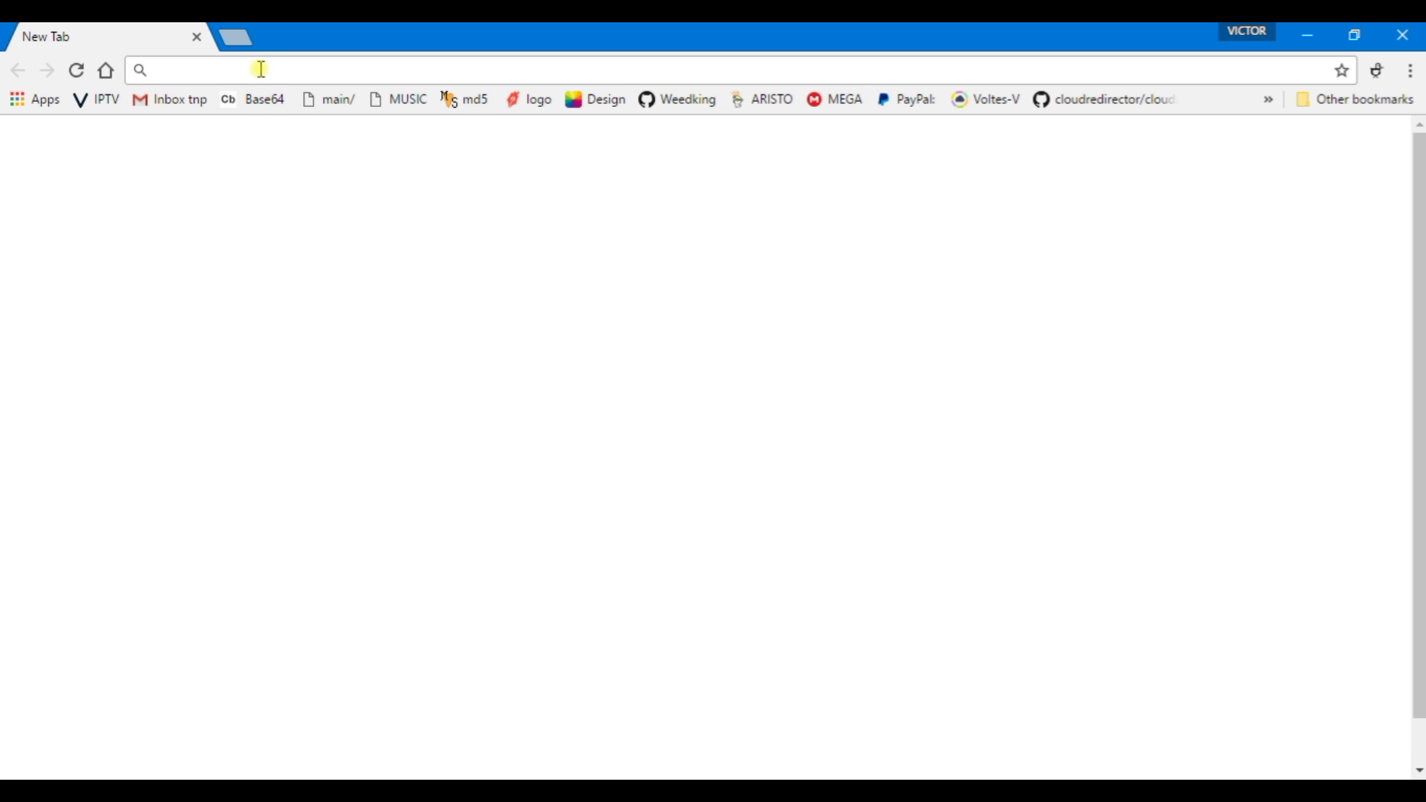
pyautogui.rightClick(260, 69)
pyautogui.click(309, 196)
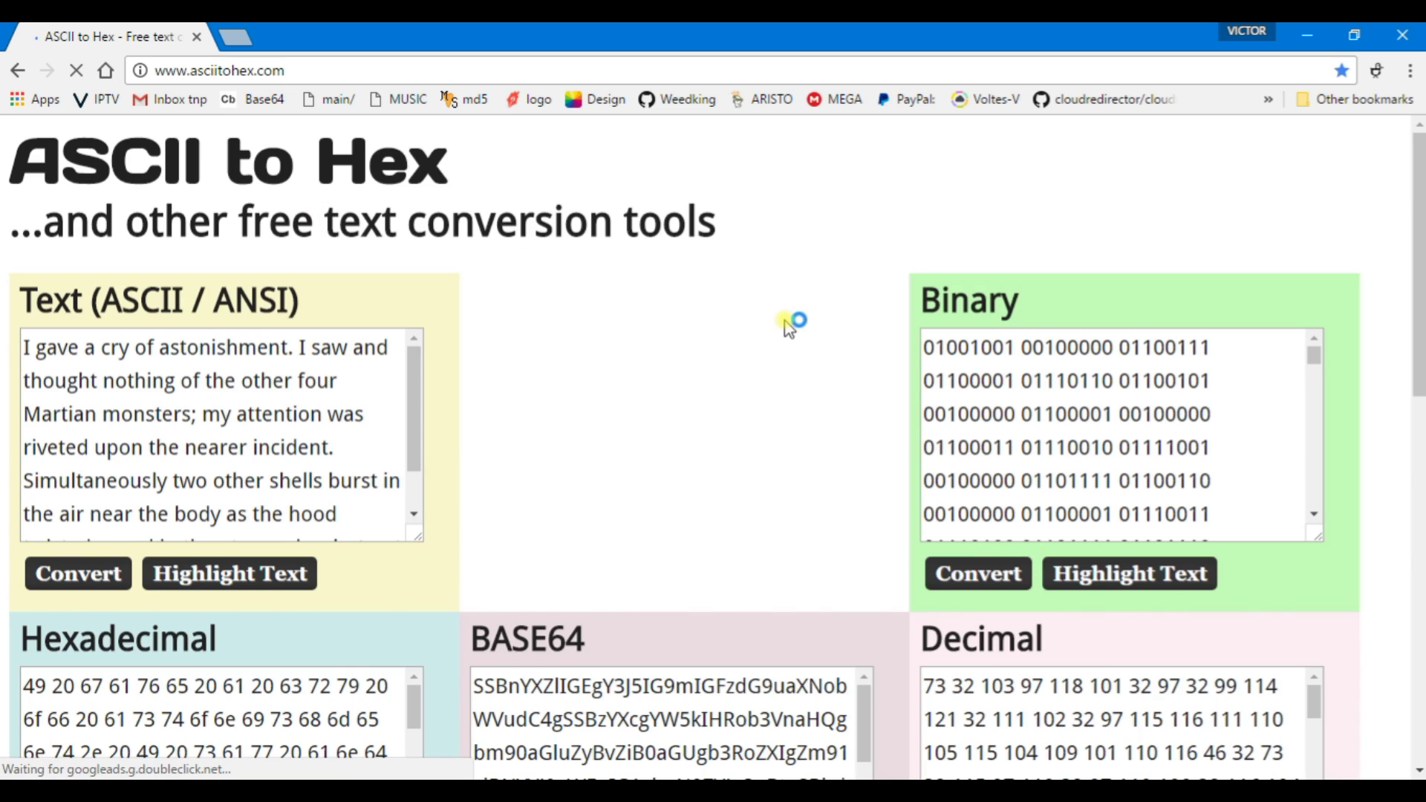
# Clear the sample text from the URL Encoded box and paste the clipboard contents into it.
pyautogui.scroll(-5, 795, 321)
pyautogui.scroll(-5, 813, 376)
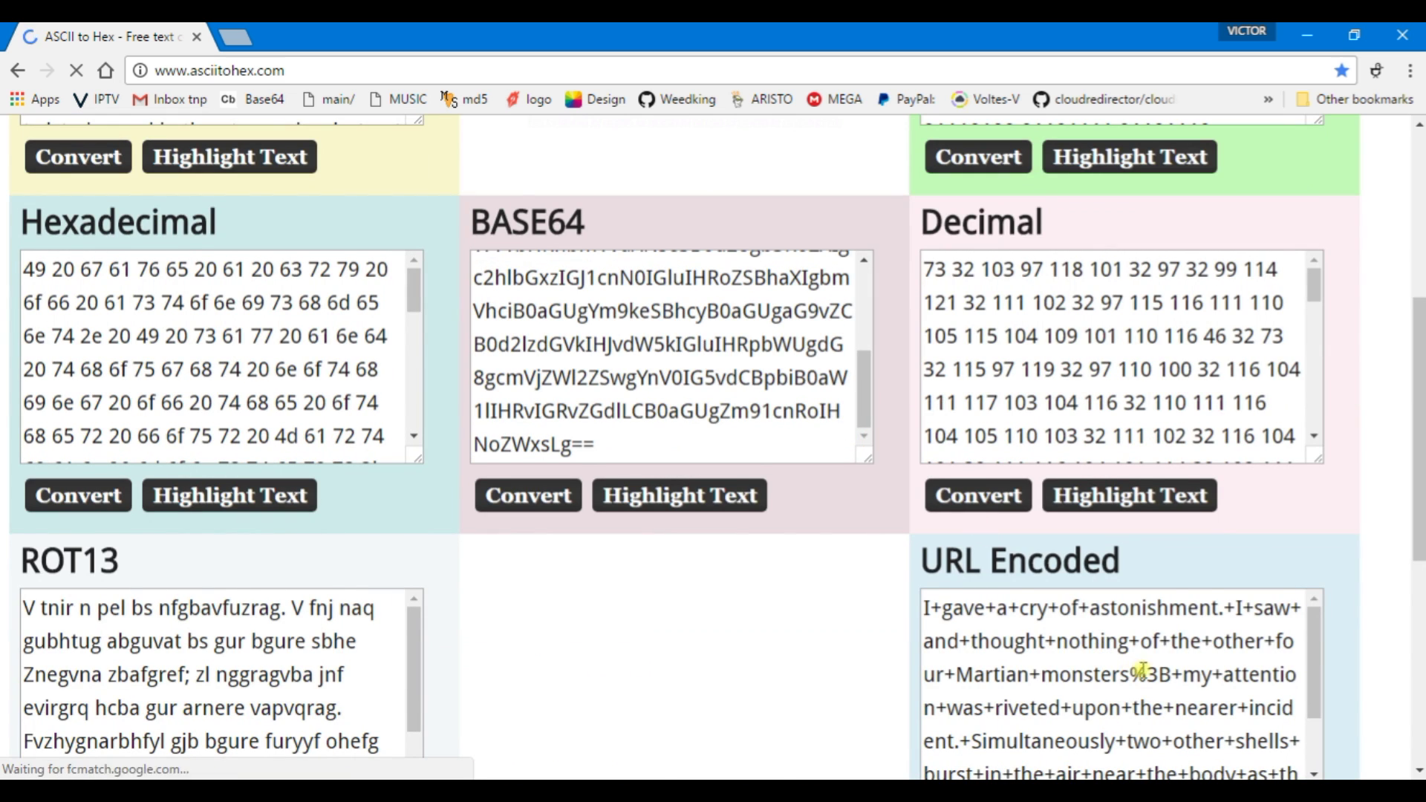
pyautogui.scroll(-4, 1129, 663)
pyautogui.click(1087, 559)
pyautogui.hotkey('ctrl', 'a')
pyautogui.press('Delete')
pyautogui.rightClick(984, 520)
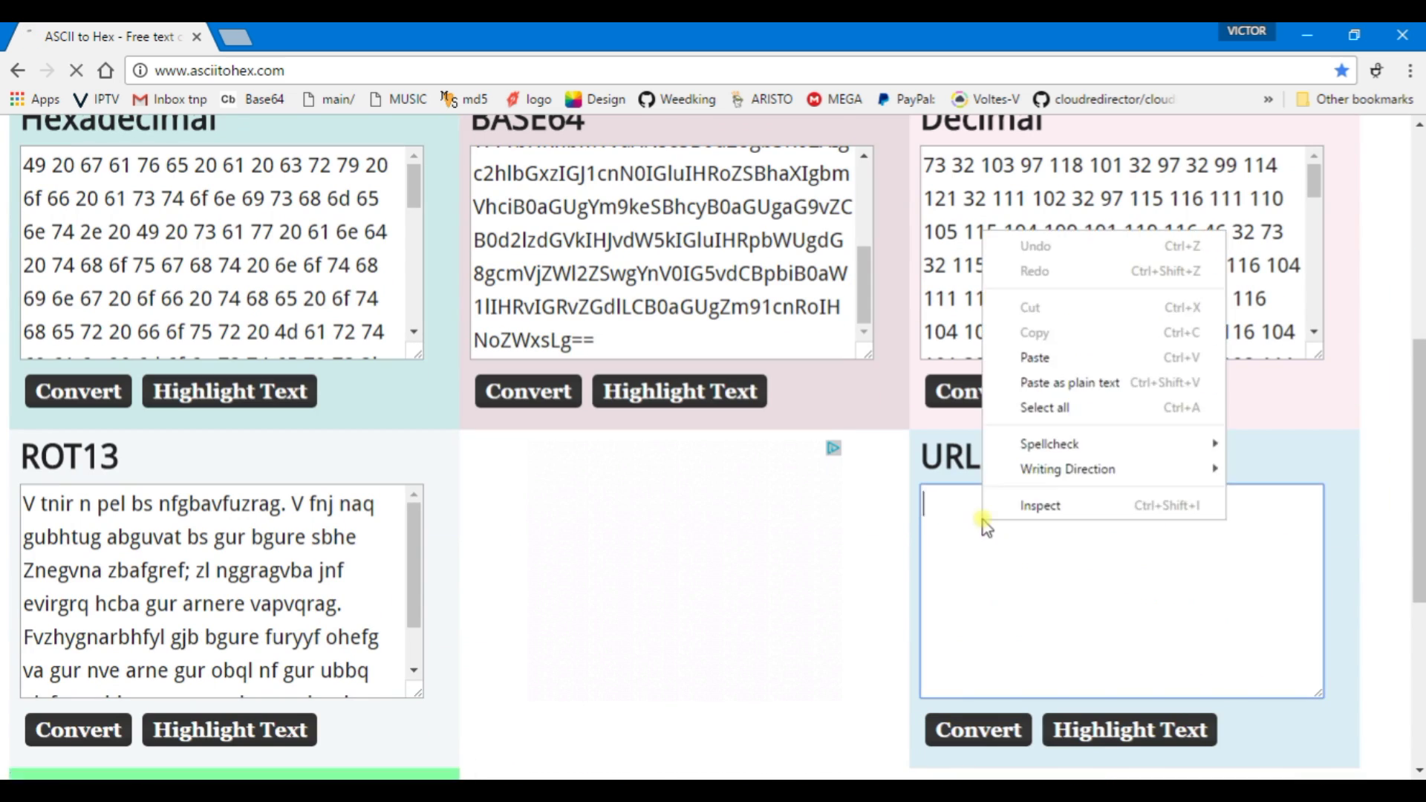
pyautogui.click(1049, 359)
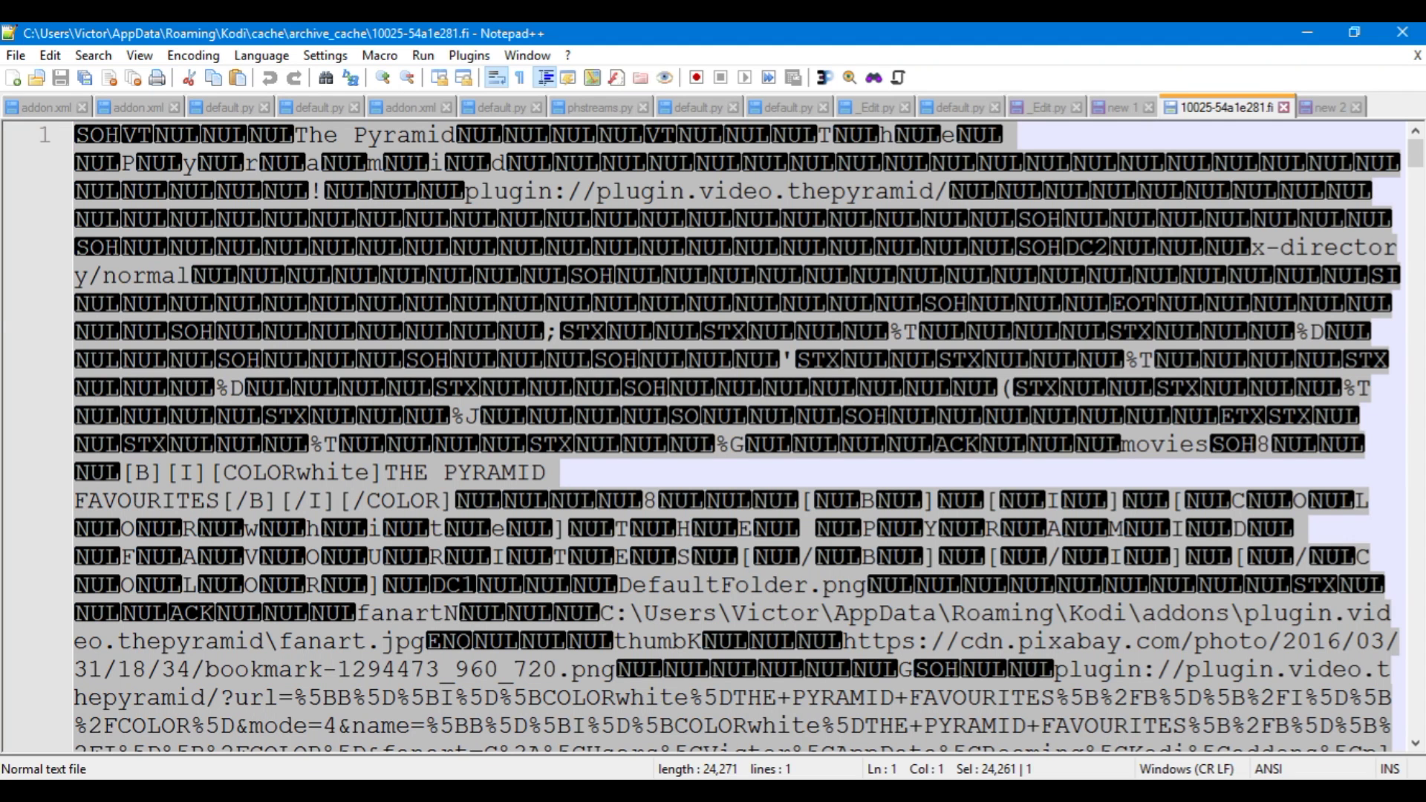
# Copy the selected contents of 10025-54a1e281.fi in Notepad++ again and return to the converter page in Chrome.
pyautogui.rightClick(578, 348)
pyautogui.click(592, 376)
pyautogui.rightClick(587, 327)
pyautogui.click(632, 339)
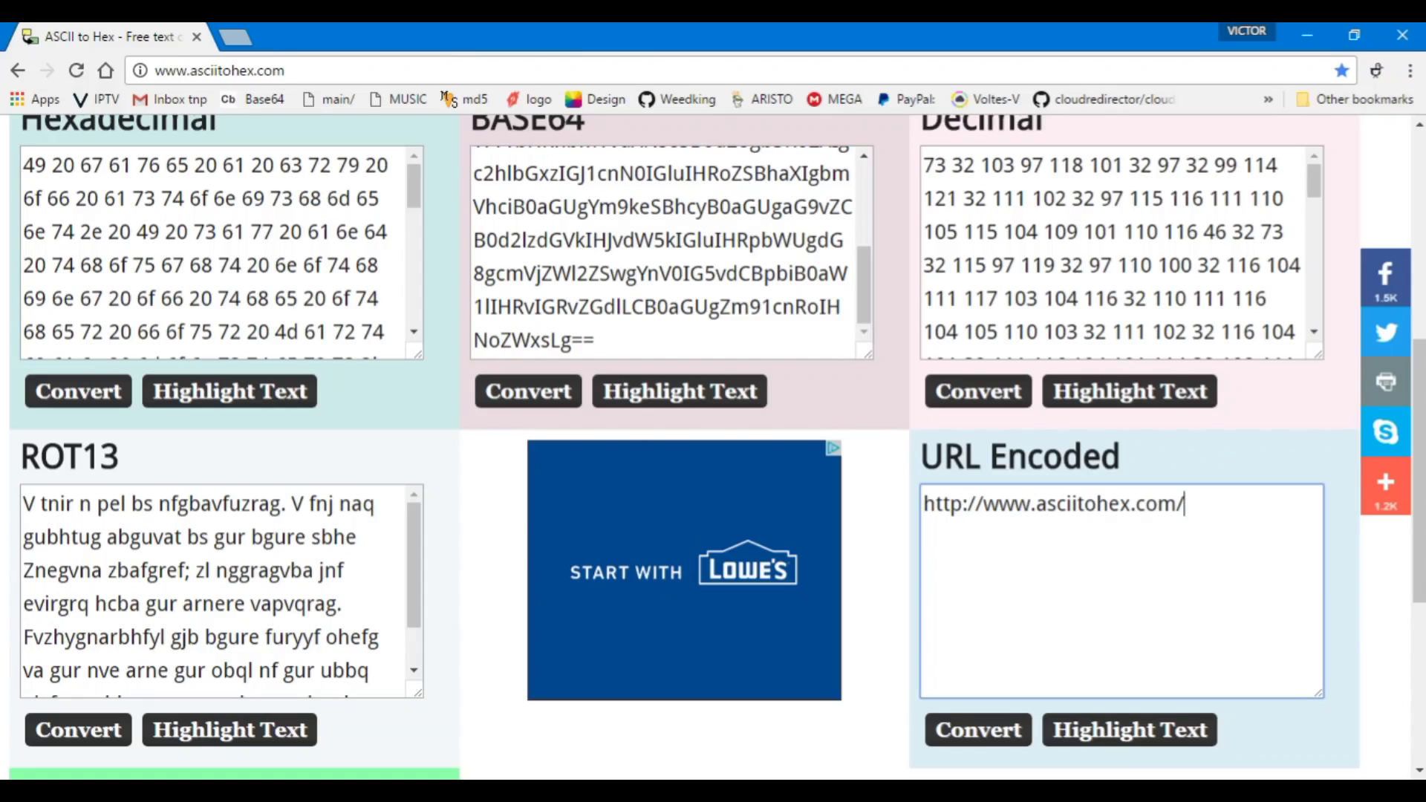
# Replace the address in the URL Encoded box with the copied cache contents and convert them.
pyautogui.moveTo(1206, 500); pyautogui.dragTo(910, 503)
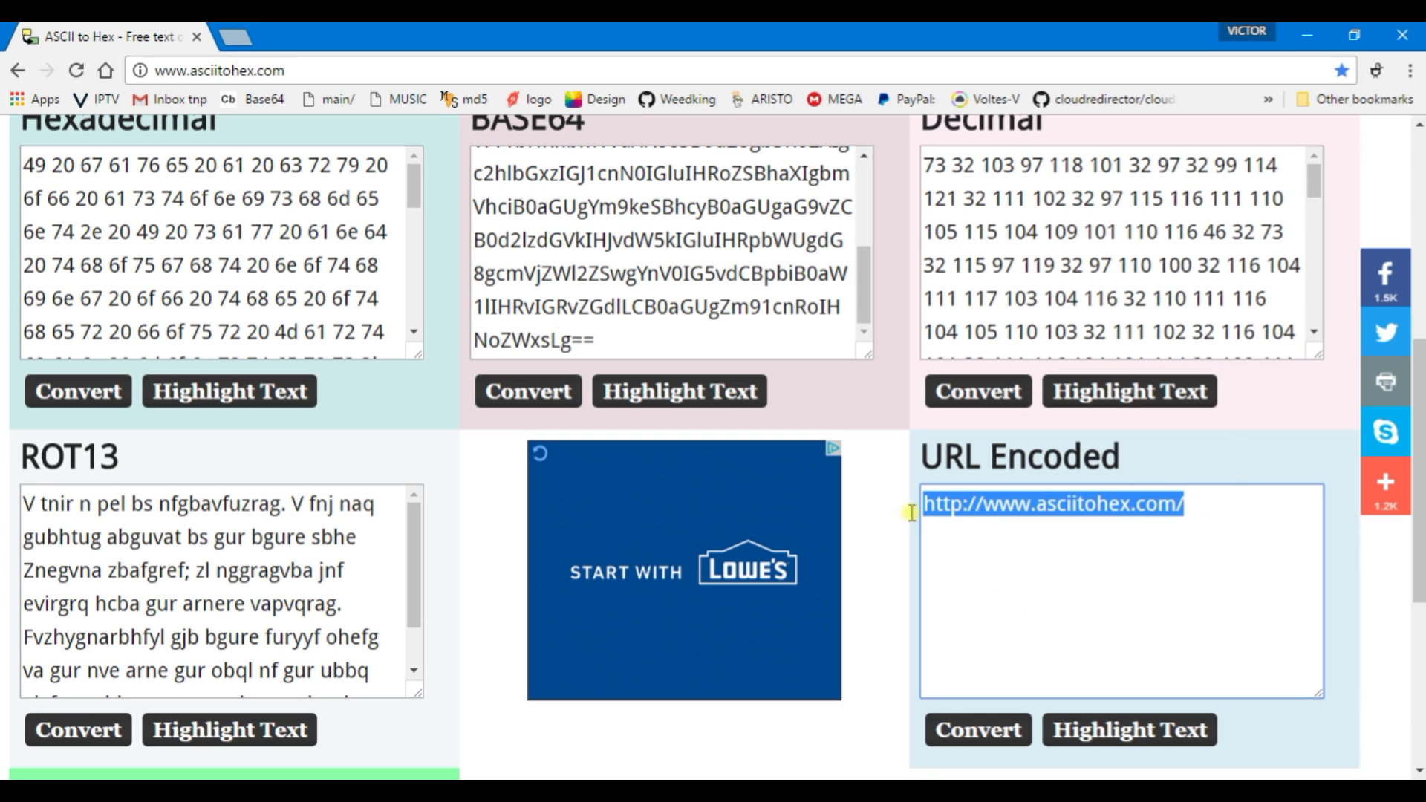
pyautogui.rightClick(987, 508)
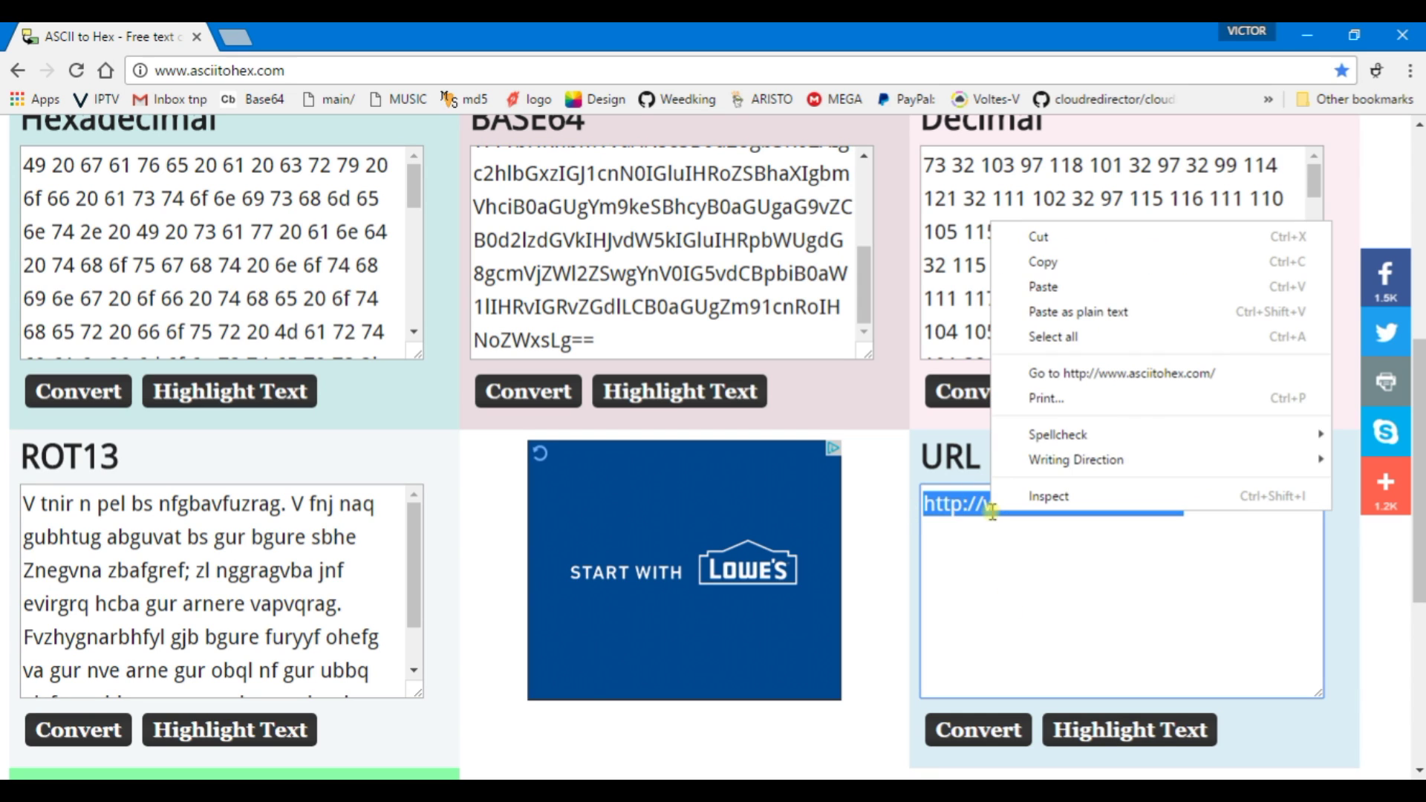
pyautogui.click(1043, 288)
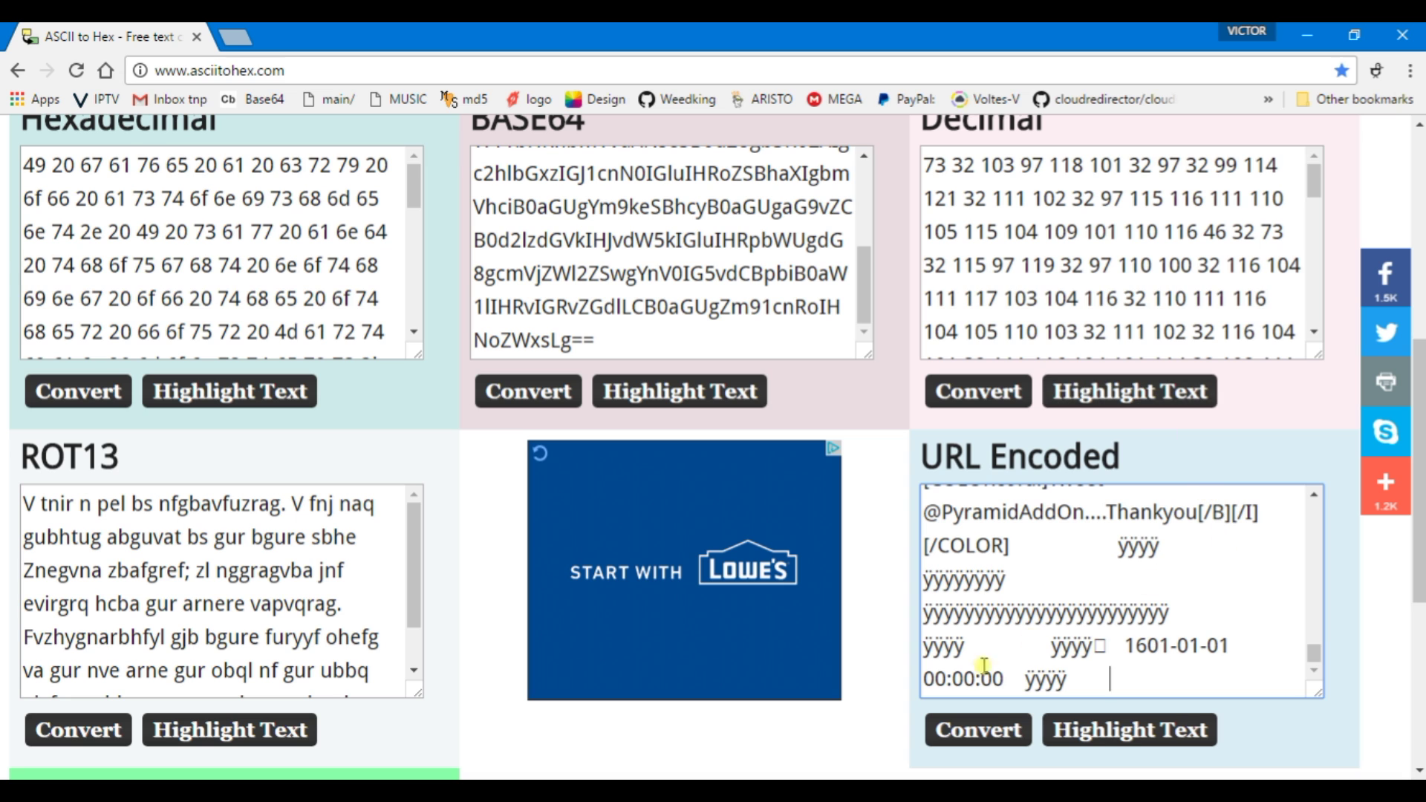
pyautogui.click(995, 730)
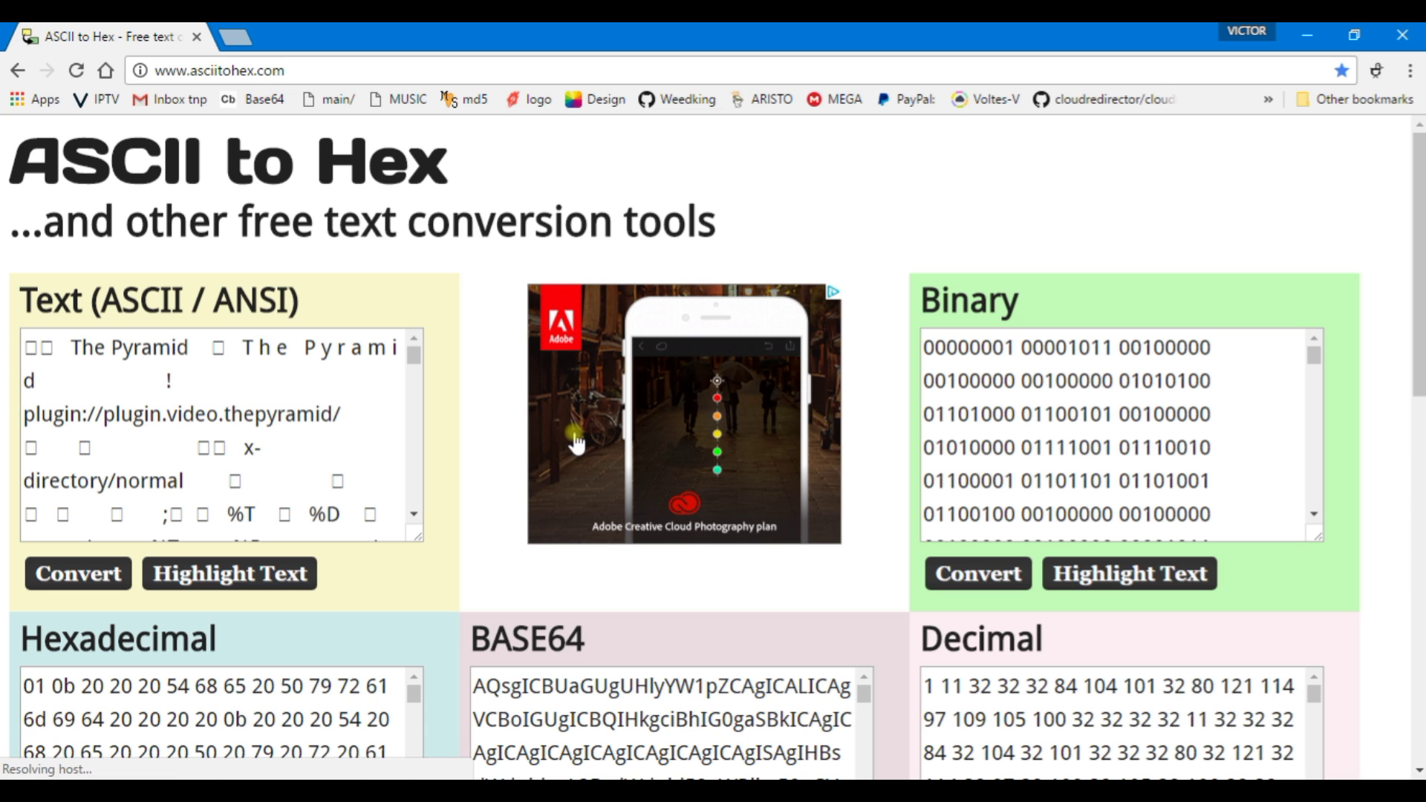
# Select all the decoded text in the Text (ASCII / ANSI) box and copy it.
pyautogui.moveTo(26, 340); pyautogui.dragTo(182, 395)
pyautogui.rightClick(182, 383)
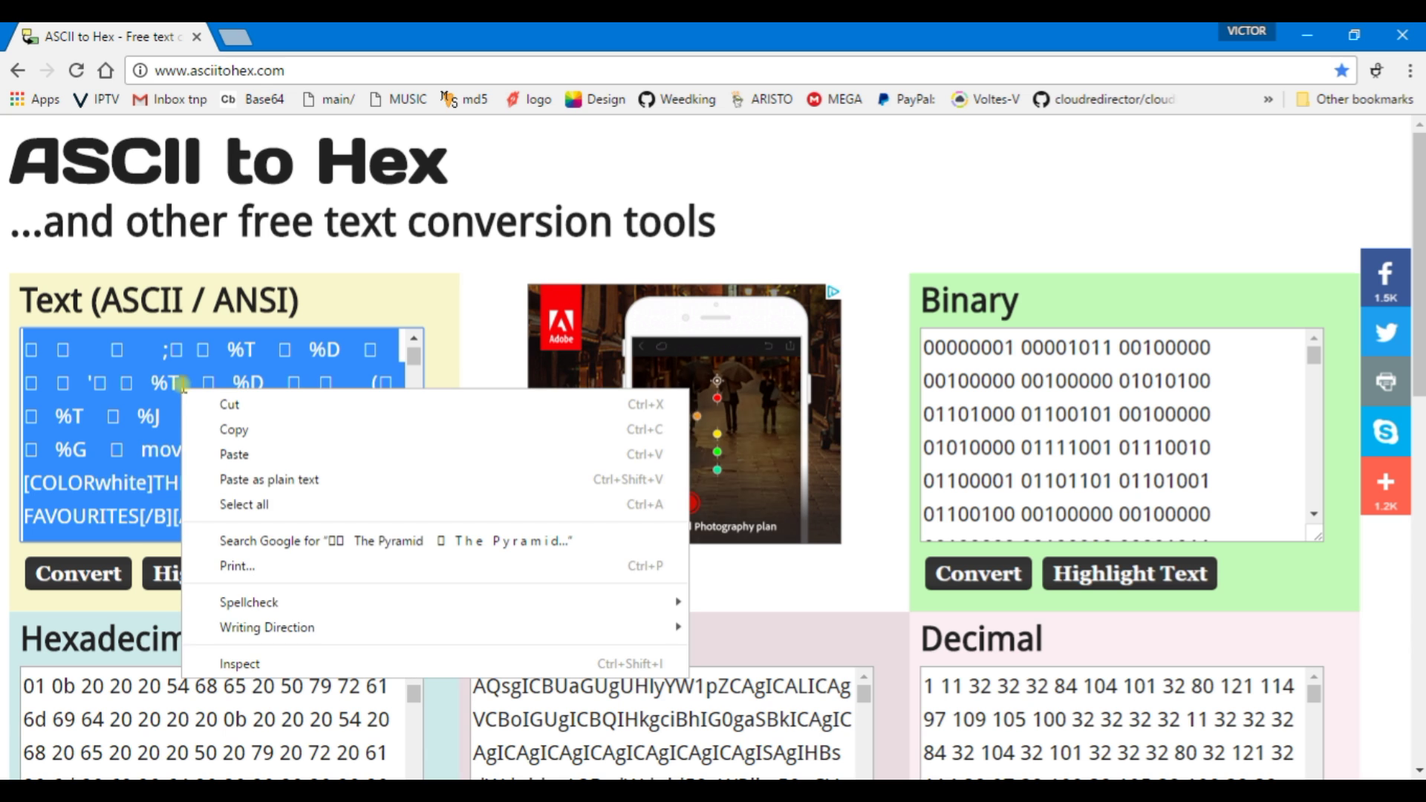
pyautogui.click(232, 429)
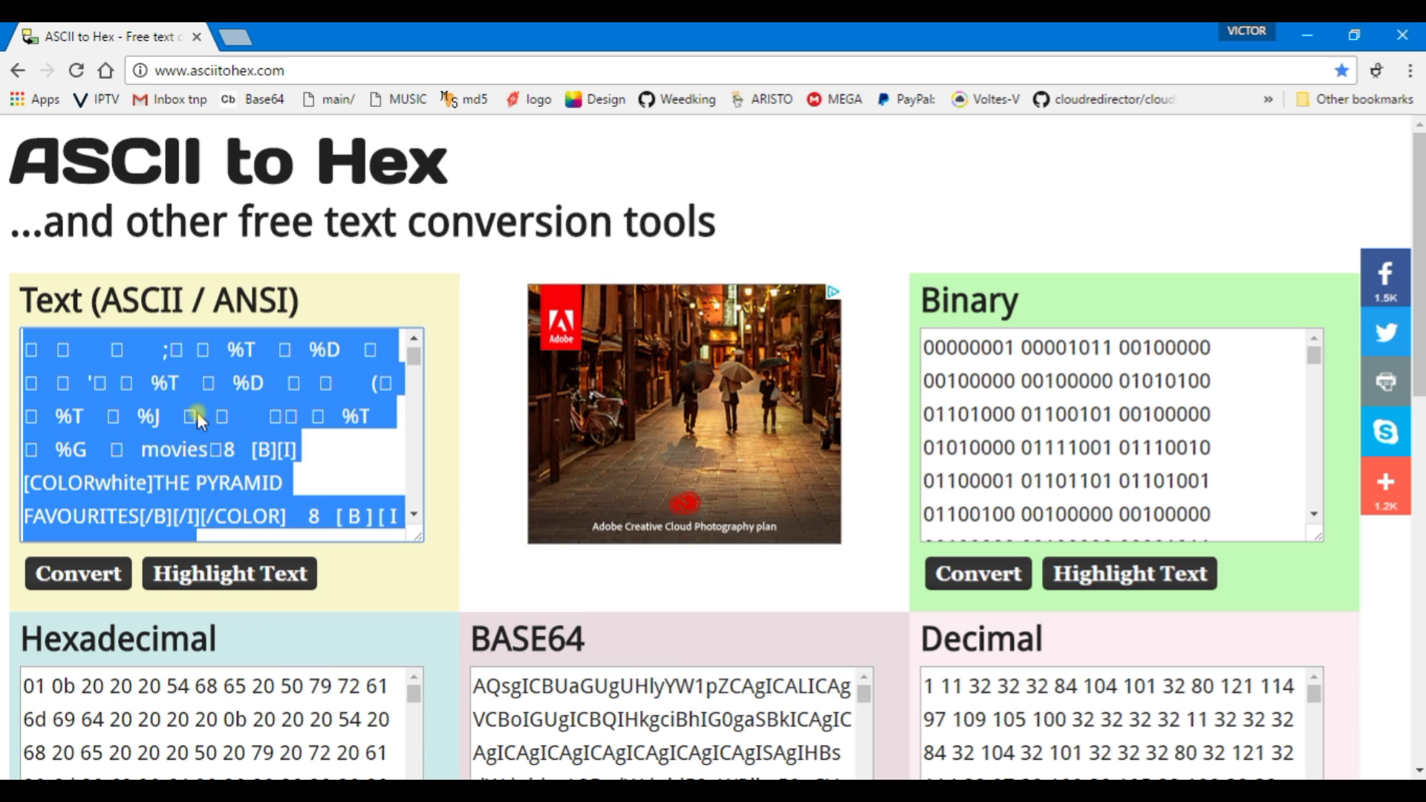
pyautogui.rightClick(197, 413)
pyautogui.click(259, 530)
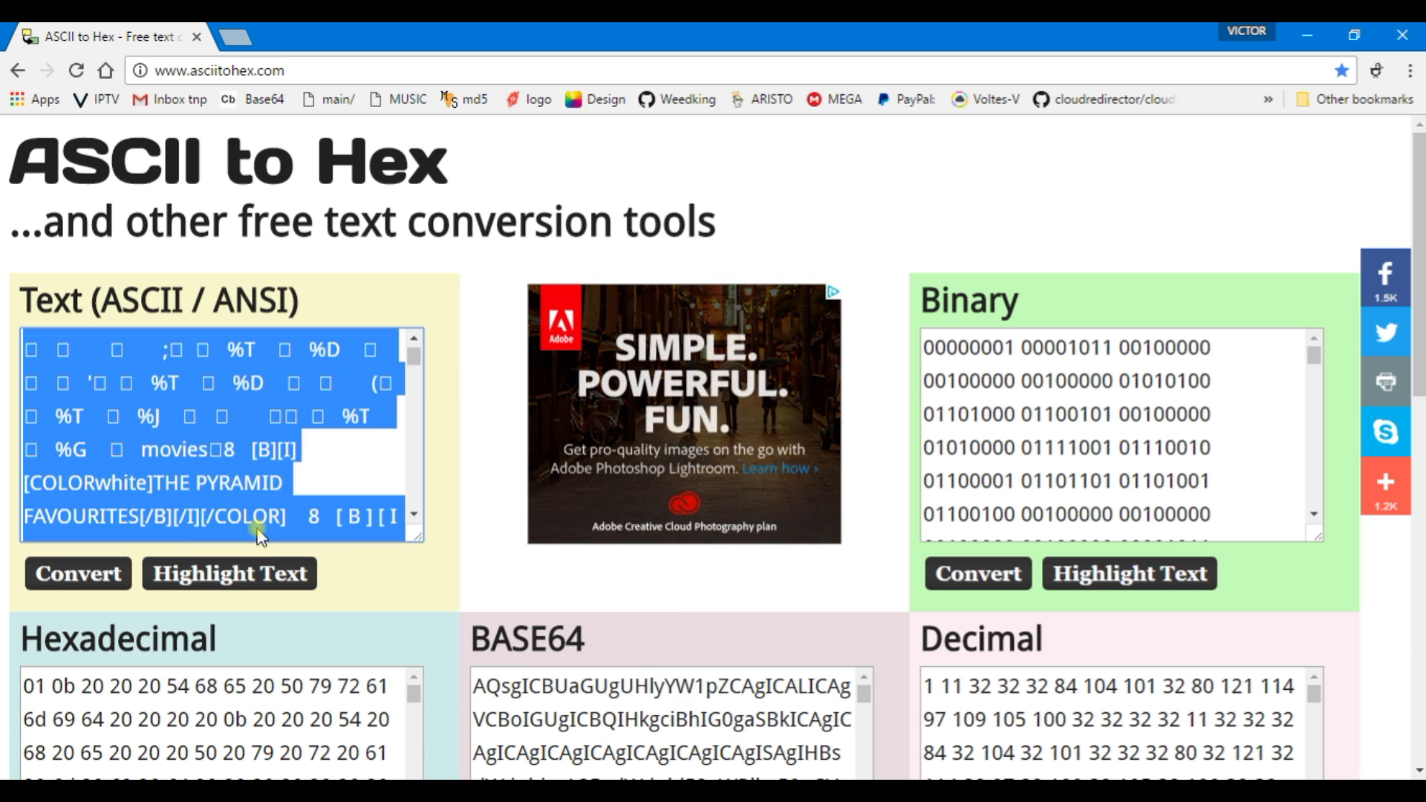
pyautogui.rightClick(232, 392)
pyautogui.click(269, 440)
# Replace the contents of 10025-54a1e281.fi in Notepad++ with the decoded text and look through its first entries.
pyautogui.hotkey('alt', 'Tab')
pyautogui.rightClick(146, 138)
pyautogui.click(197, 199)
pyautogui.click(1320, 381)
pyautogui.scroll(-3, 1320, 381)
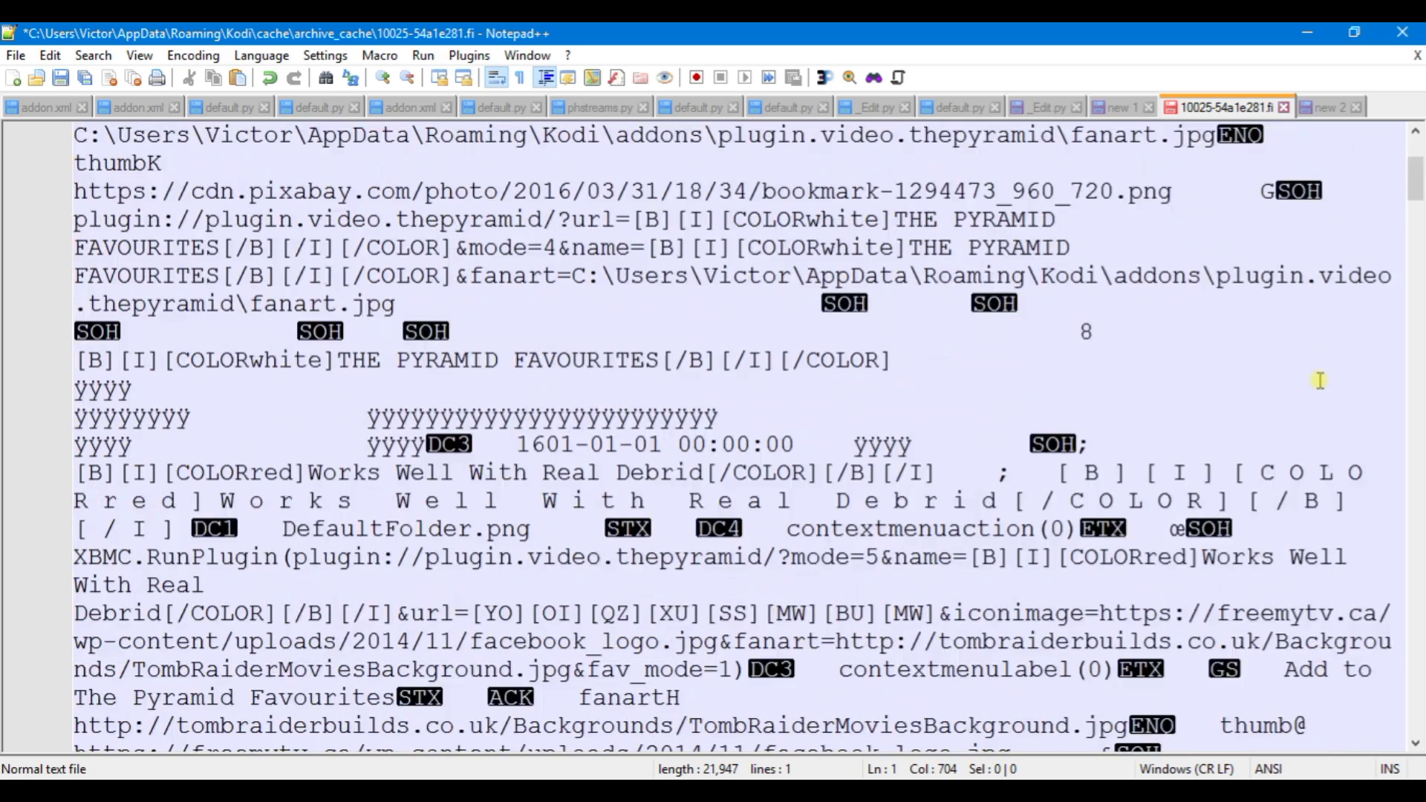
pyautogui.scroll(-7, 1294, 380)
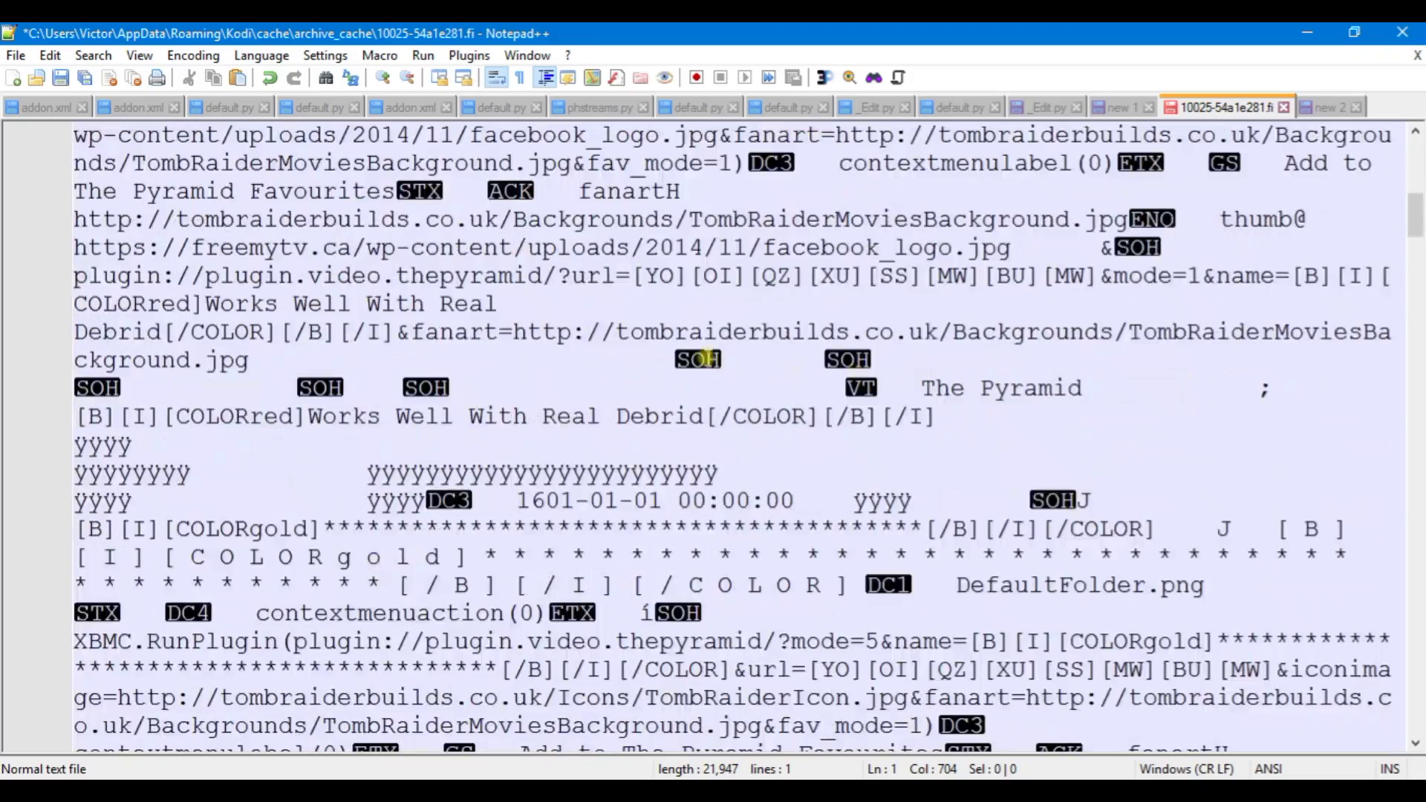
pyautogui.scroll(-4, 345, 196)
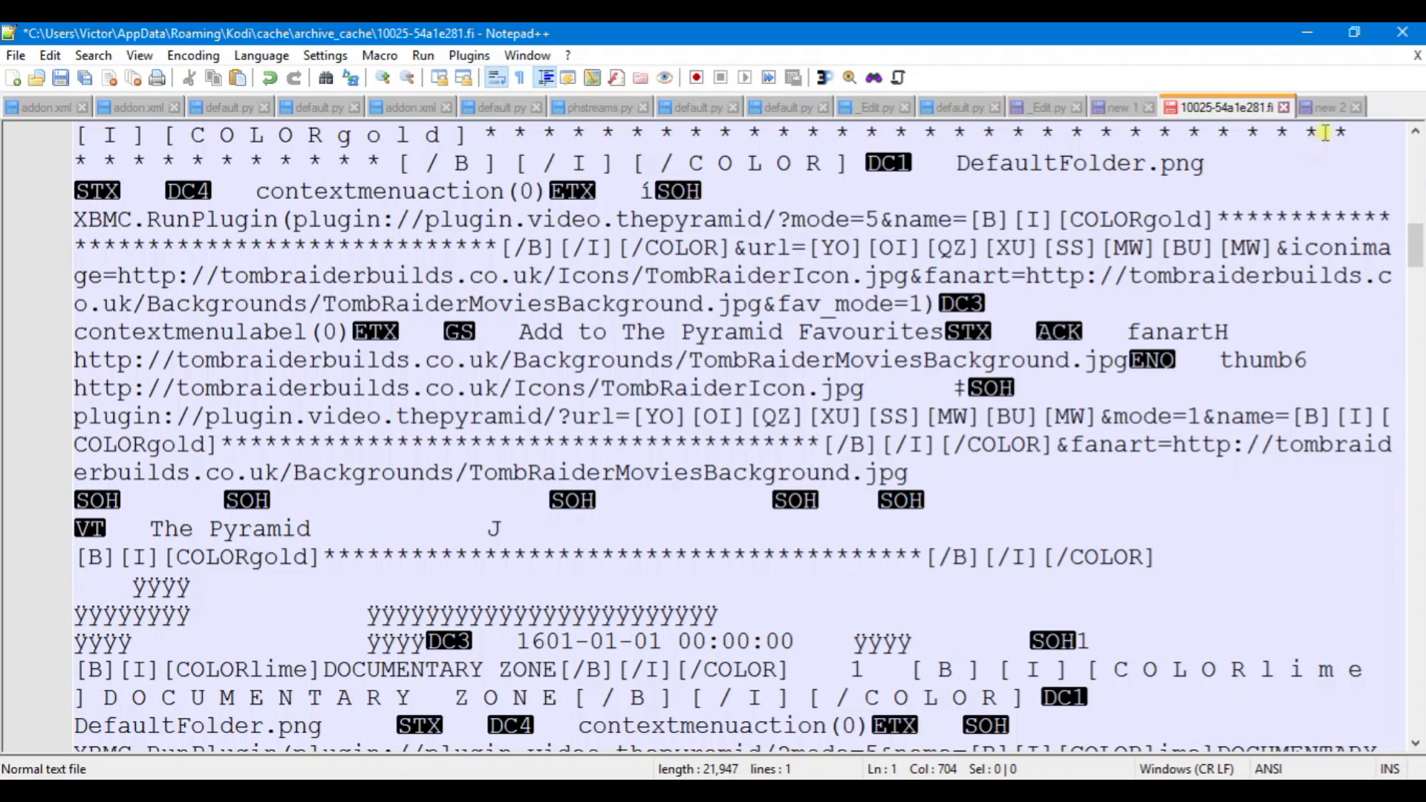
# Open the cache file 10025-813a8e54.fi from the archive_cache folder in Notepad++ and look through its start.
pyautogui.click(1307, 33)
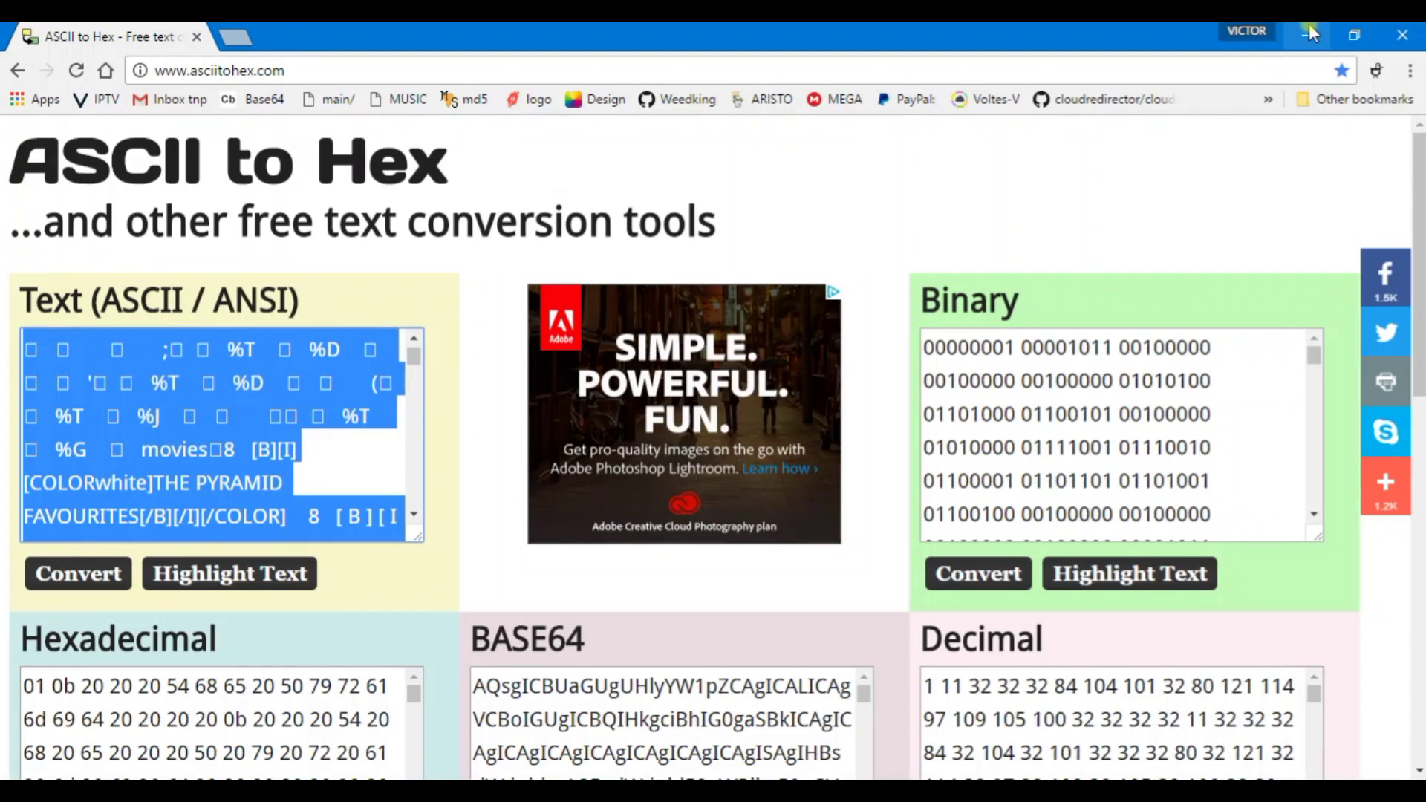
pyautogui.click(1312, 33)
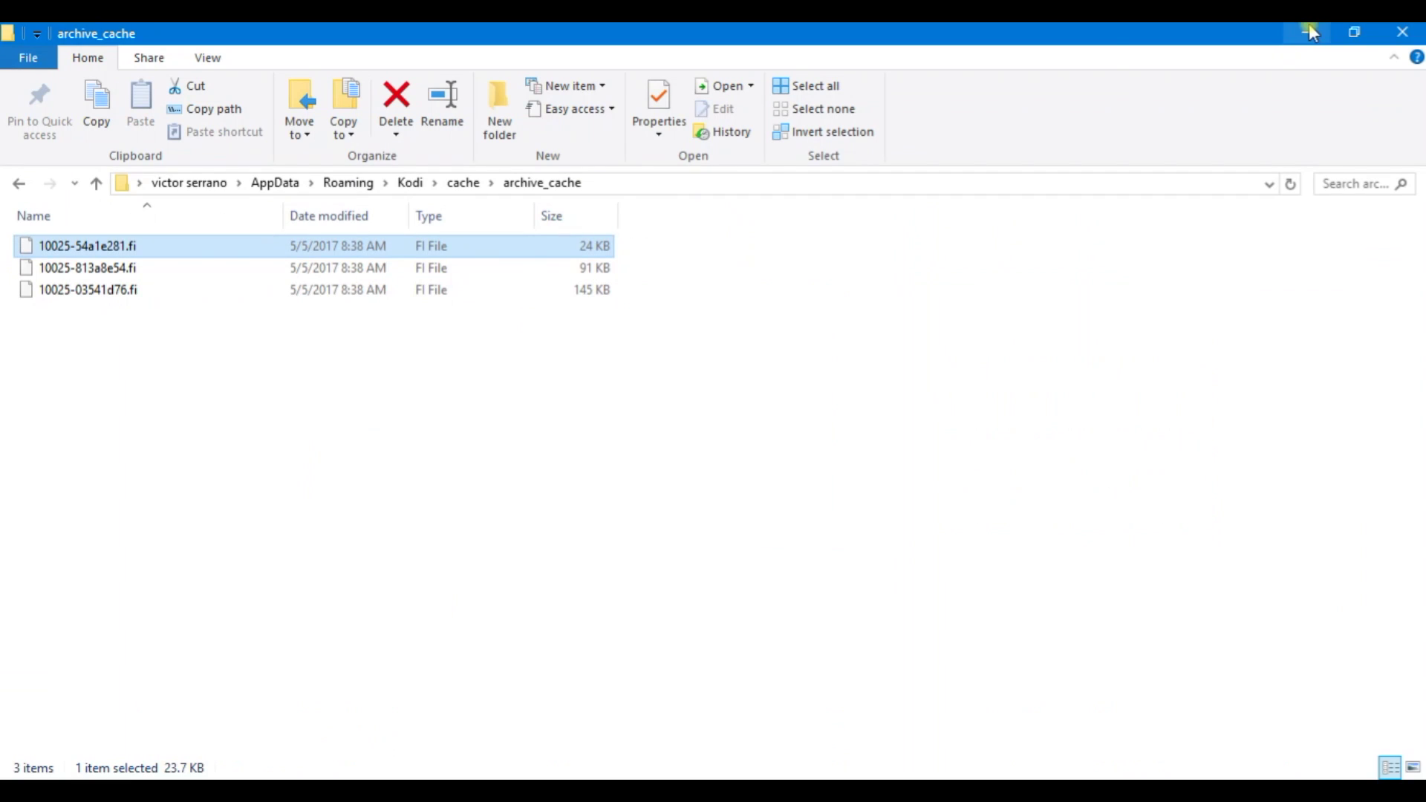
pyautogui.rightClick(100, 269)
pyautogui.click(202, 310)
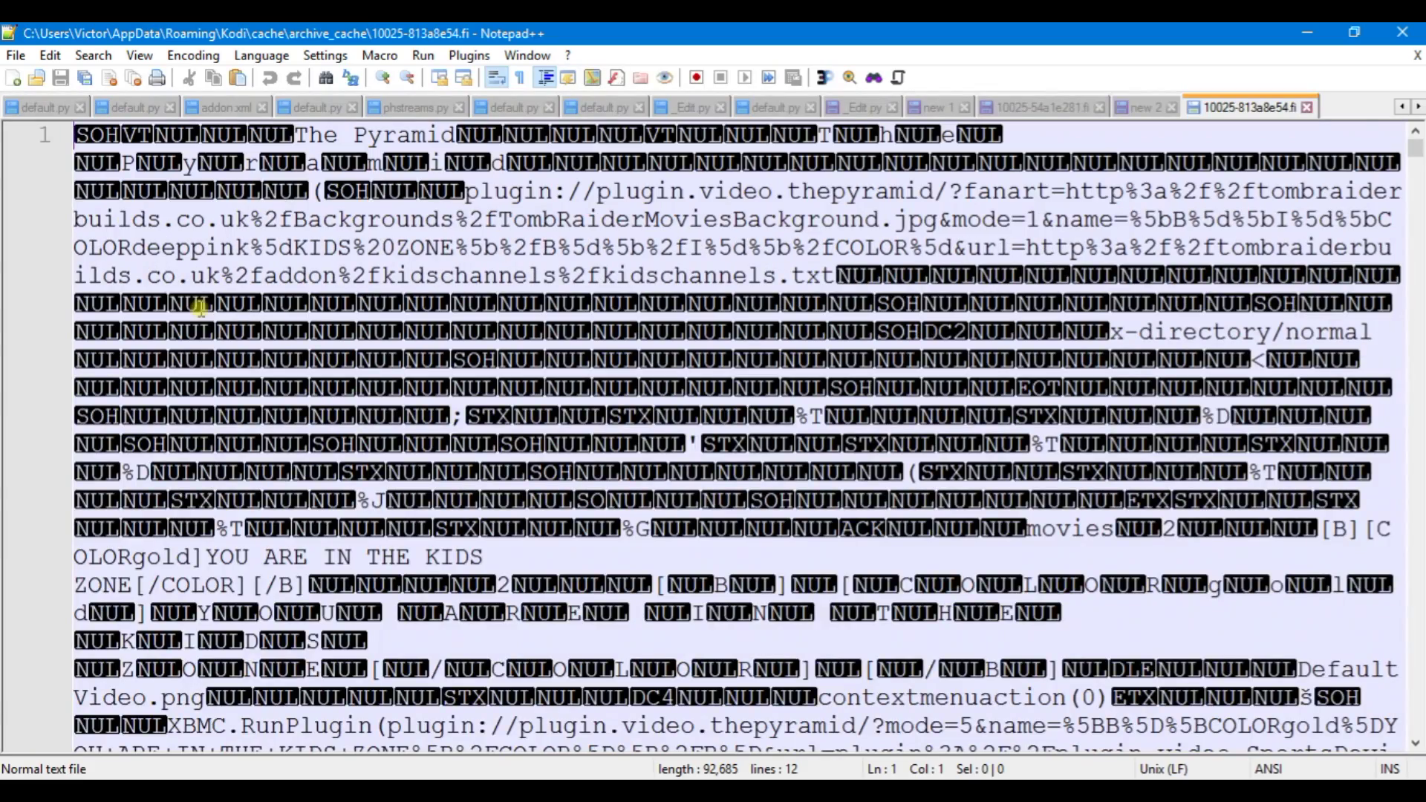
pyautogui.scroll(-9, 565, 242)
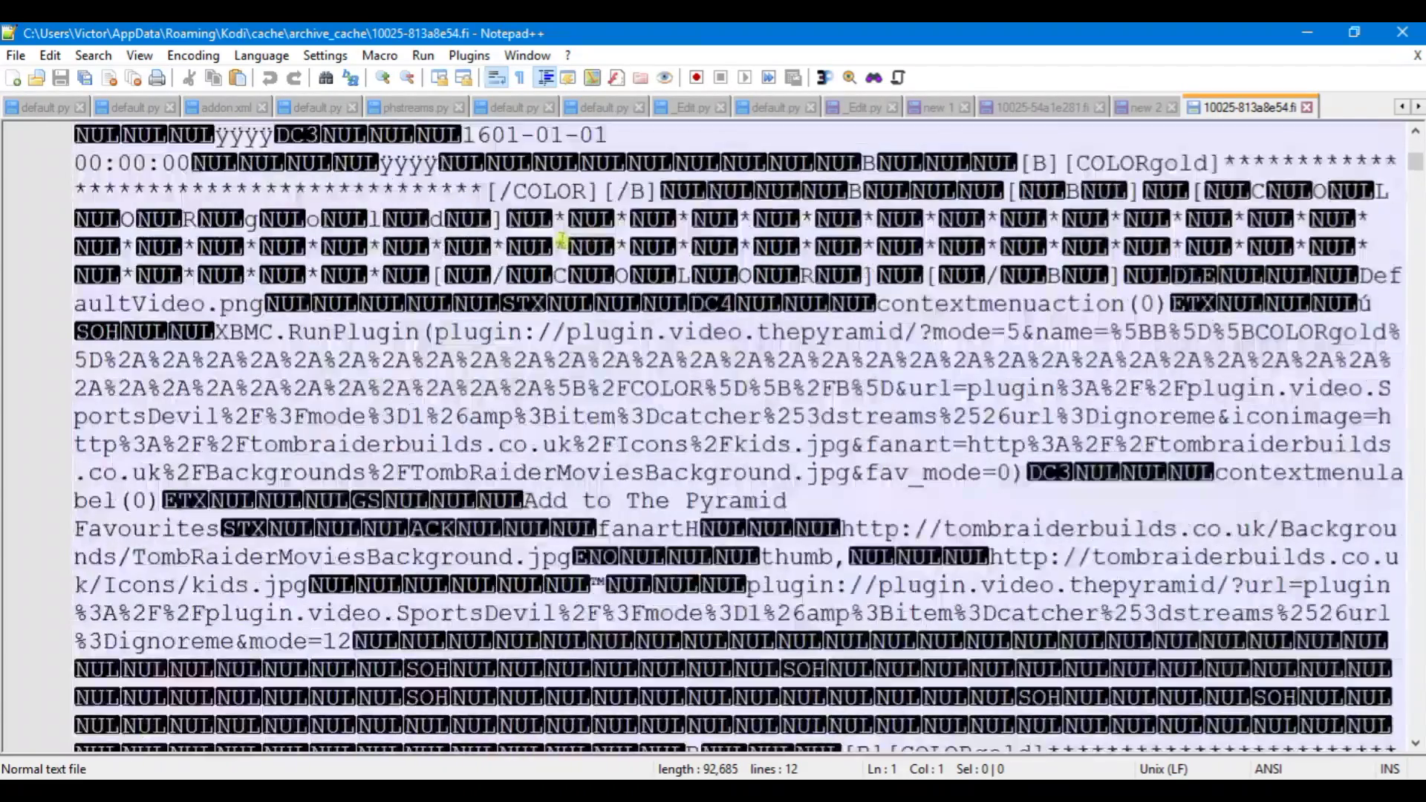
# Return to the decoded 10025-54a1e281.fi and examine the url addresses in its DOCUMENTARY ZONE and KIDS ZONE entries.
pyautogui.click(1040, 107)
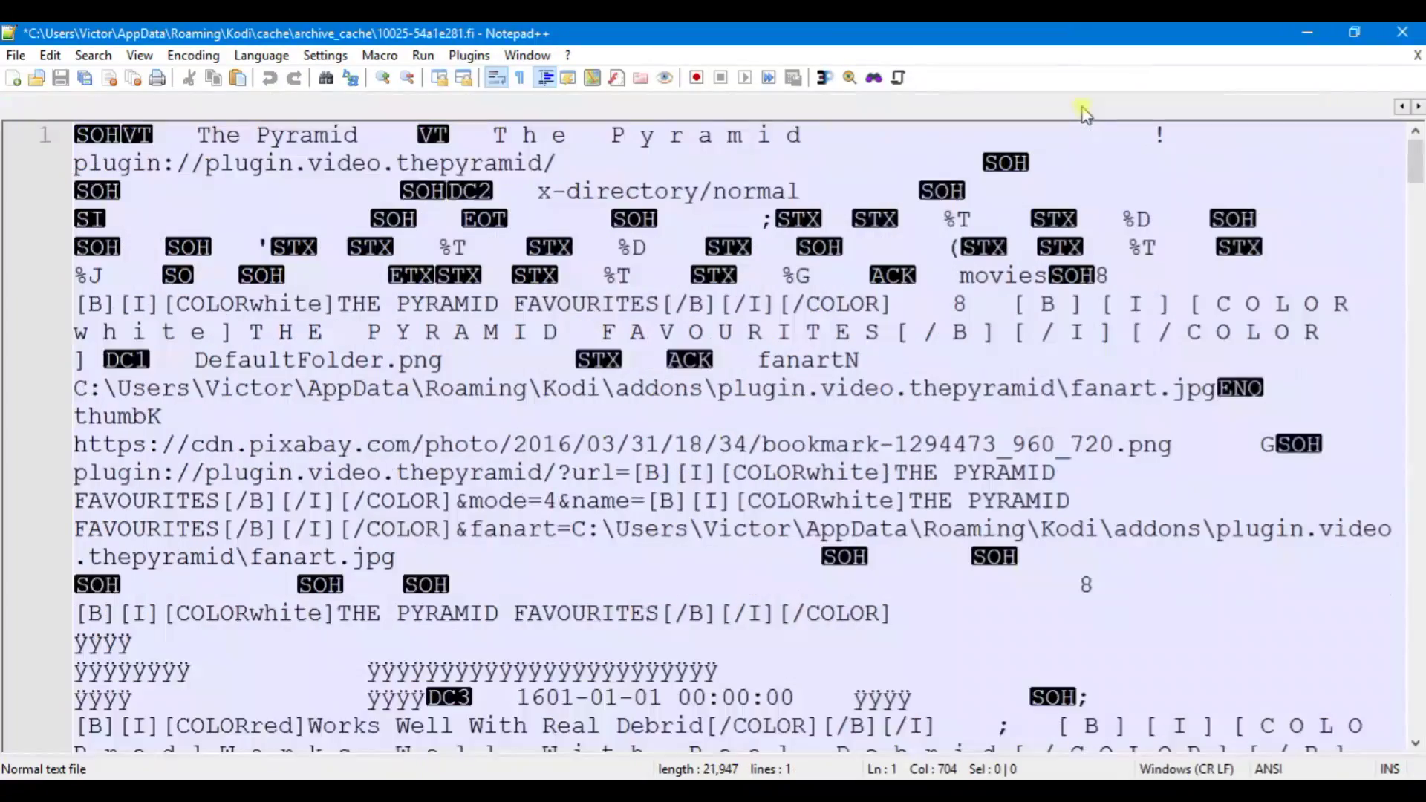
pyautogui.scroll(-2, 914, 192)
pyautogui.scroll(-8, 914, 192)
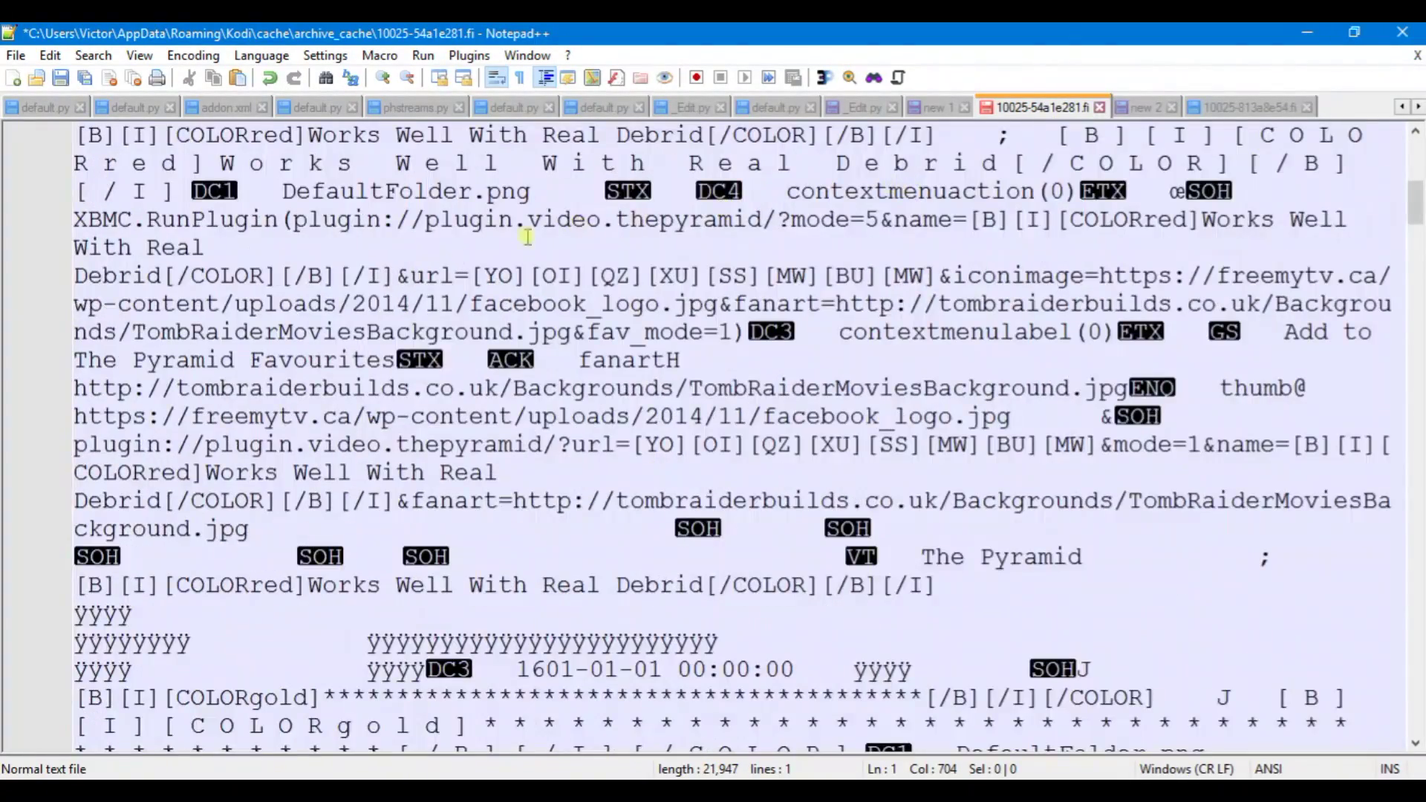
pyautogui.scroll(-11, 328, 401)
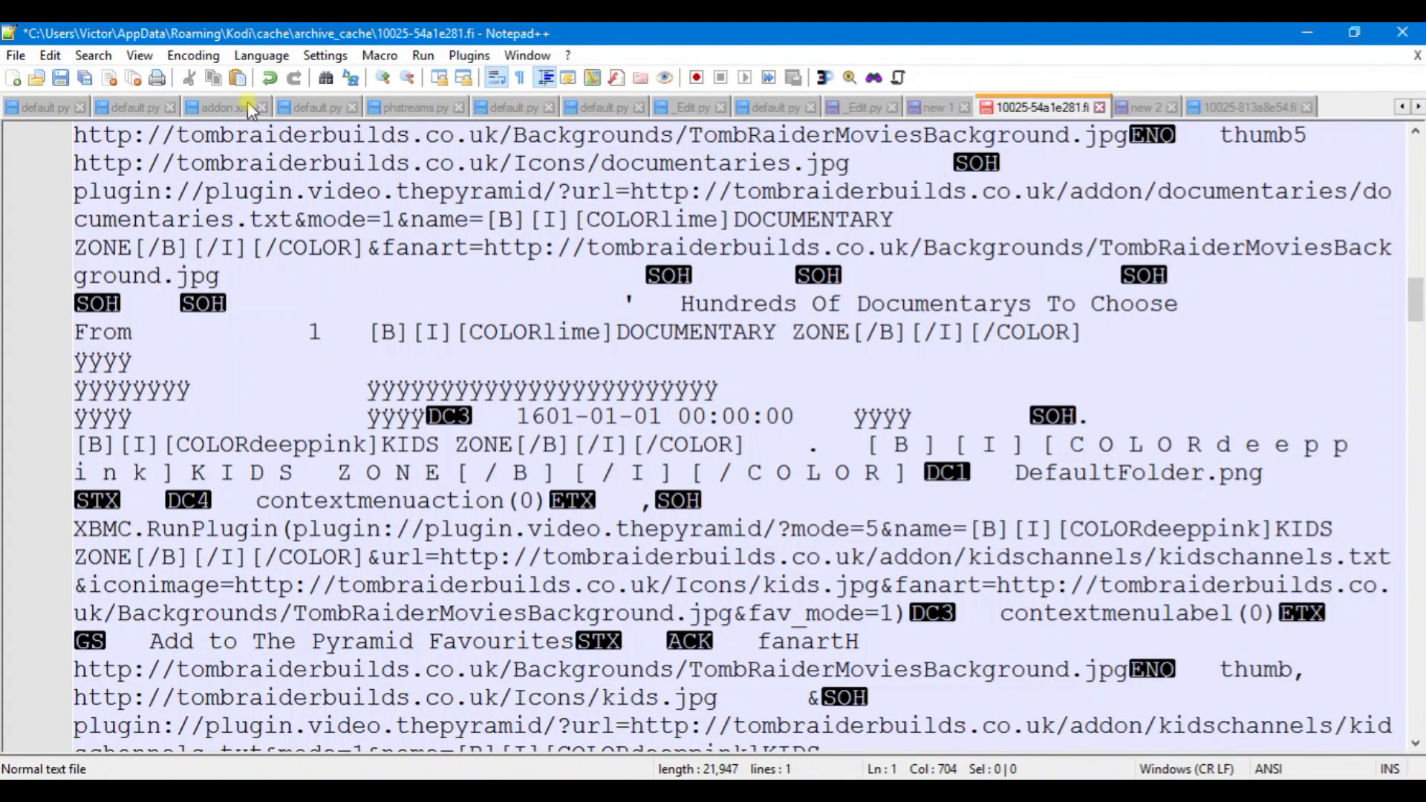
# Close Notepad++ and the archive_cache folder, and open the CATOAL folder in Documents.
pyautogui.click(1410, 38)
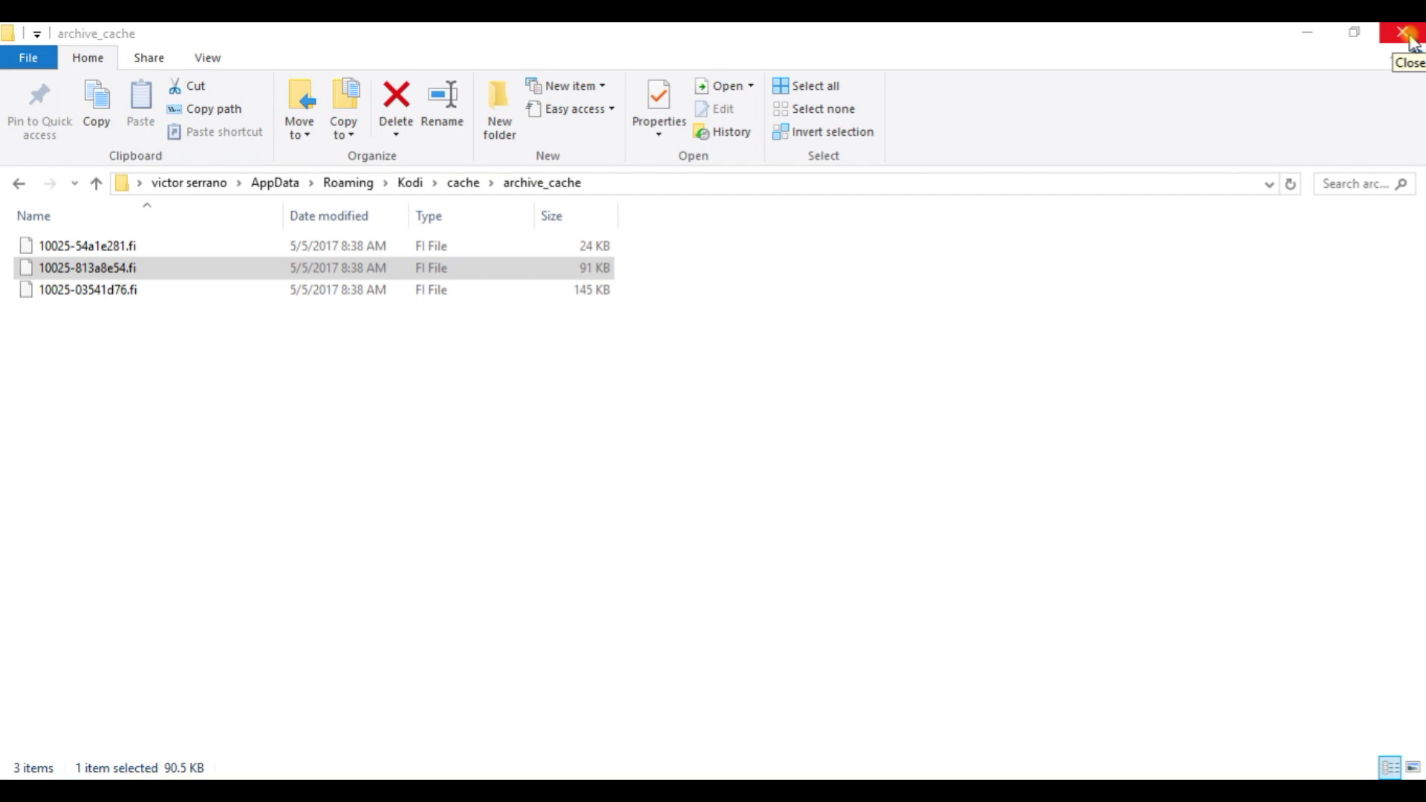
pyautogui.click(1410, 39)
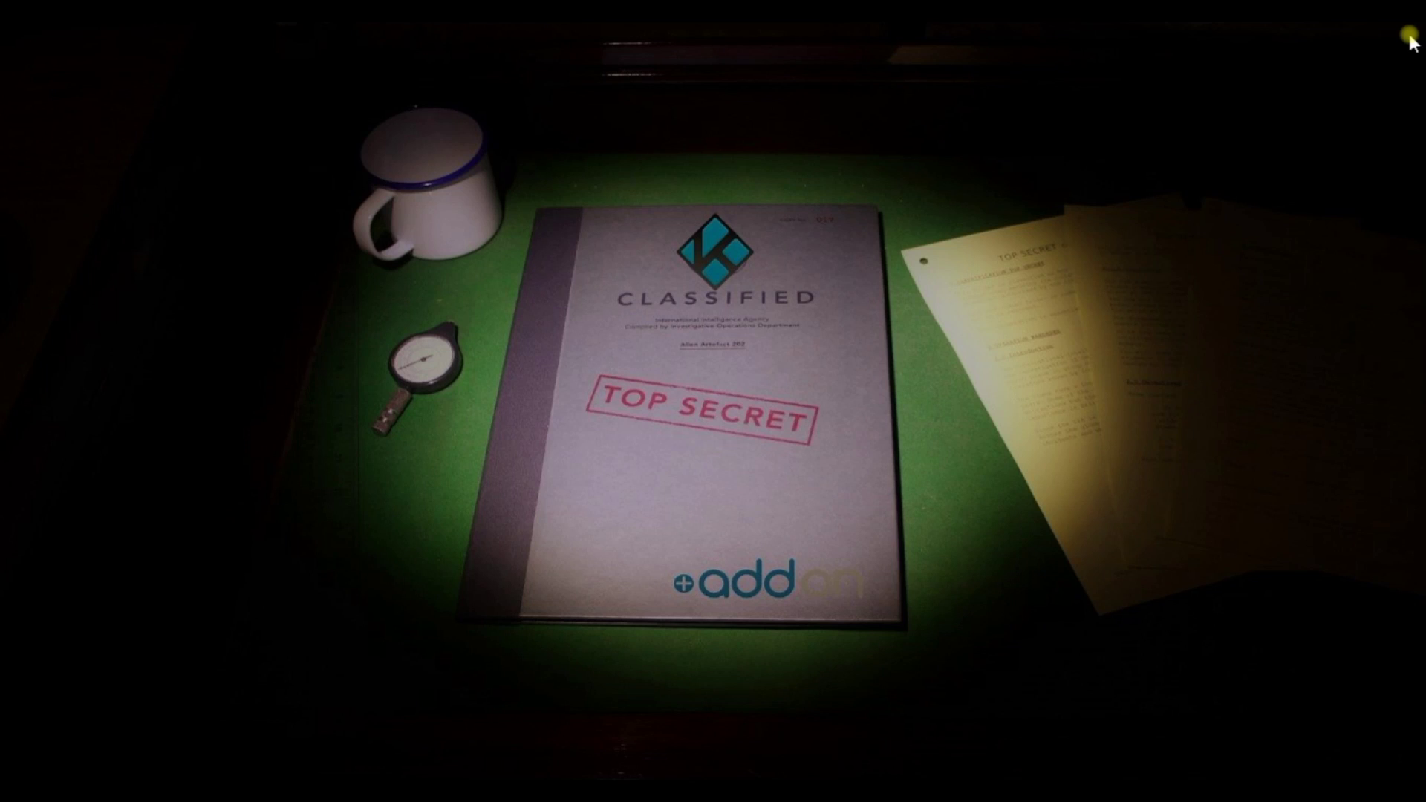
pyautogui.click(18, 791)
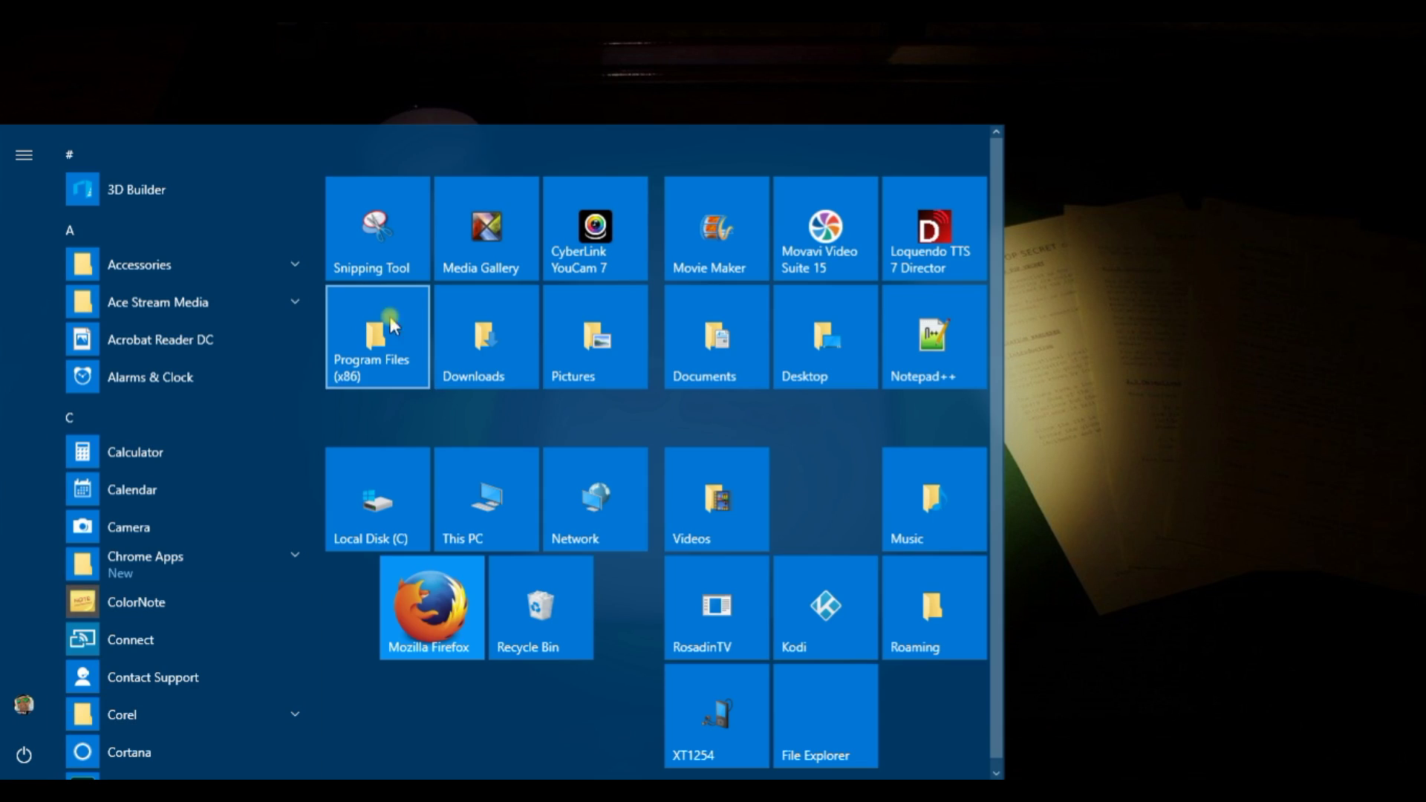
pyautogui.click(724, 355)
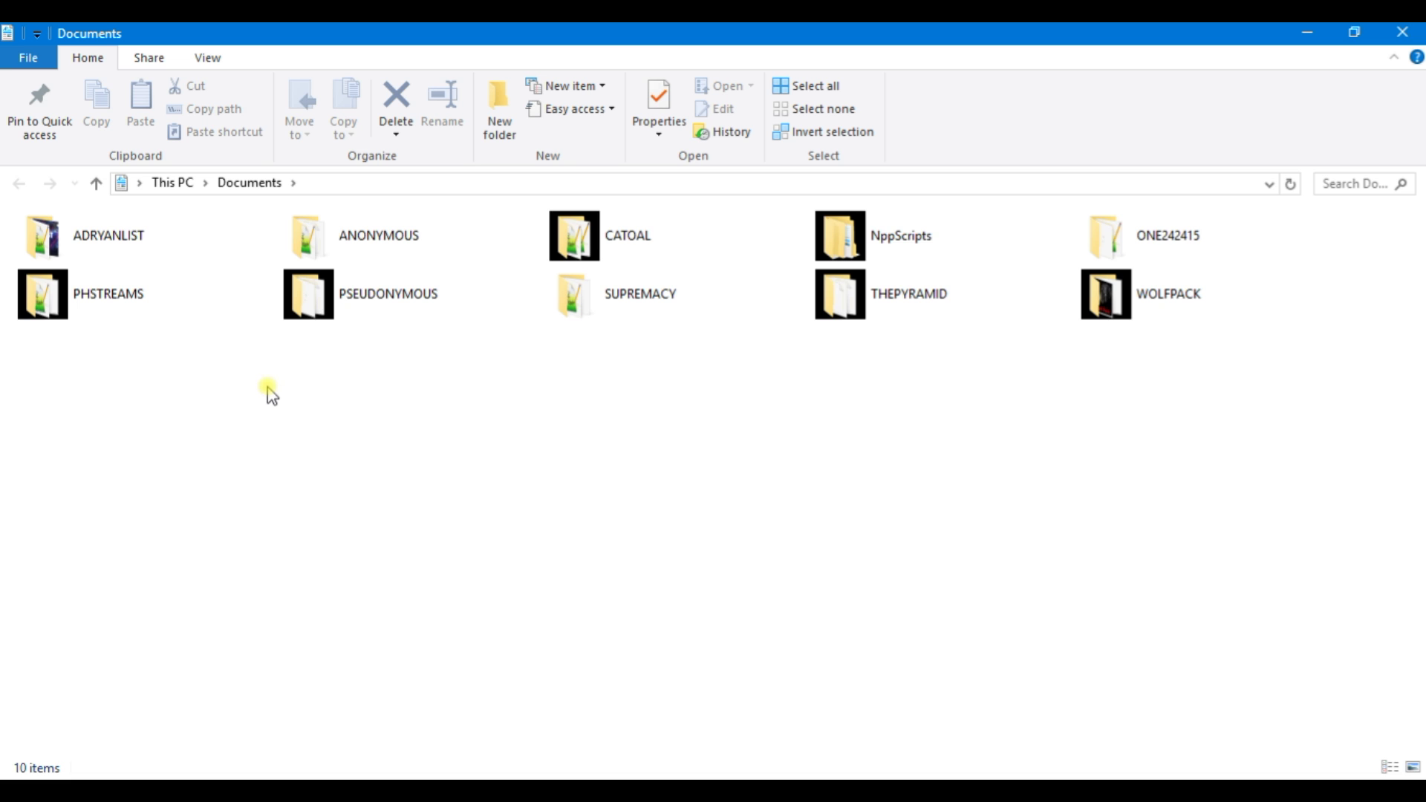
pyautogui.doubleClick(619, 248)
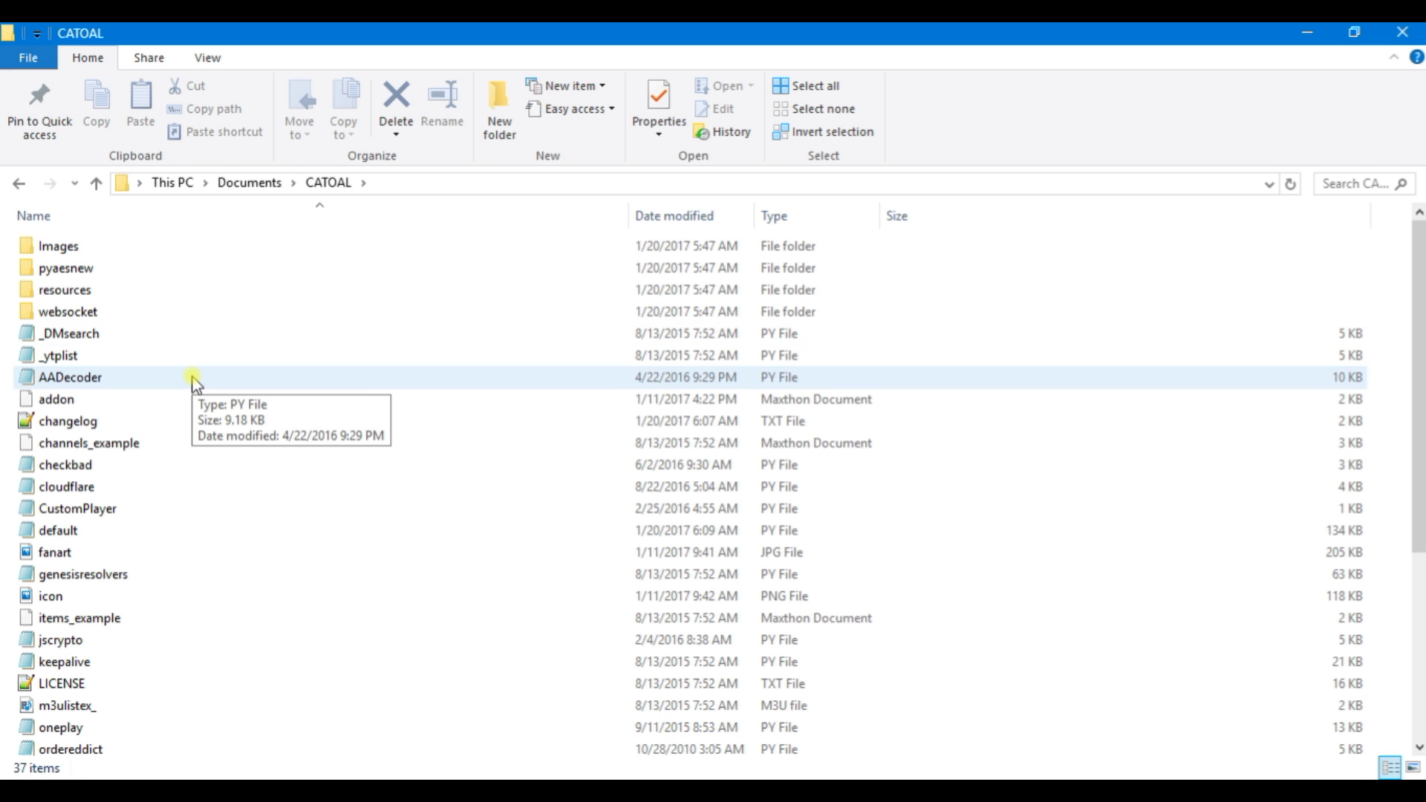
# Open CATOAL's addon.xml in Notepad++, highlight the default.py library value in the plugin source extension, and leave the file.
pyautogui.scroll(-1, 195, 384)
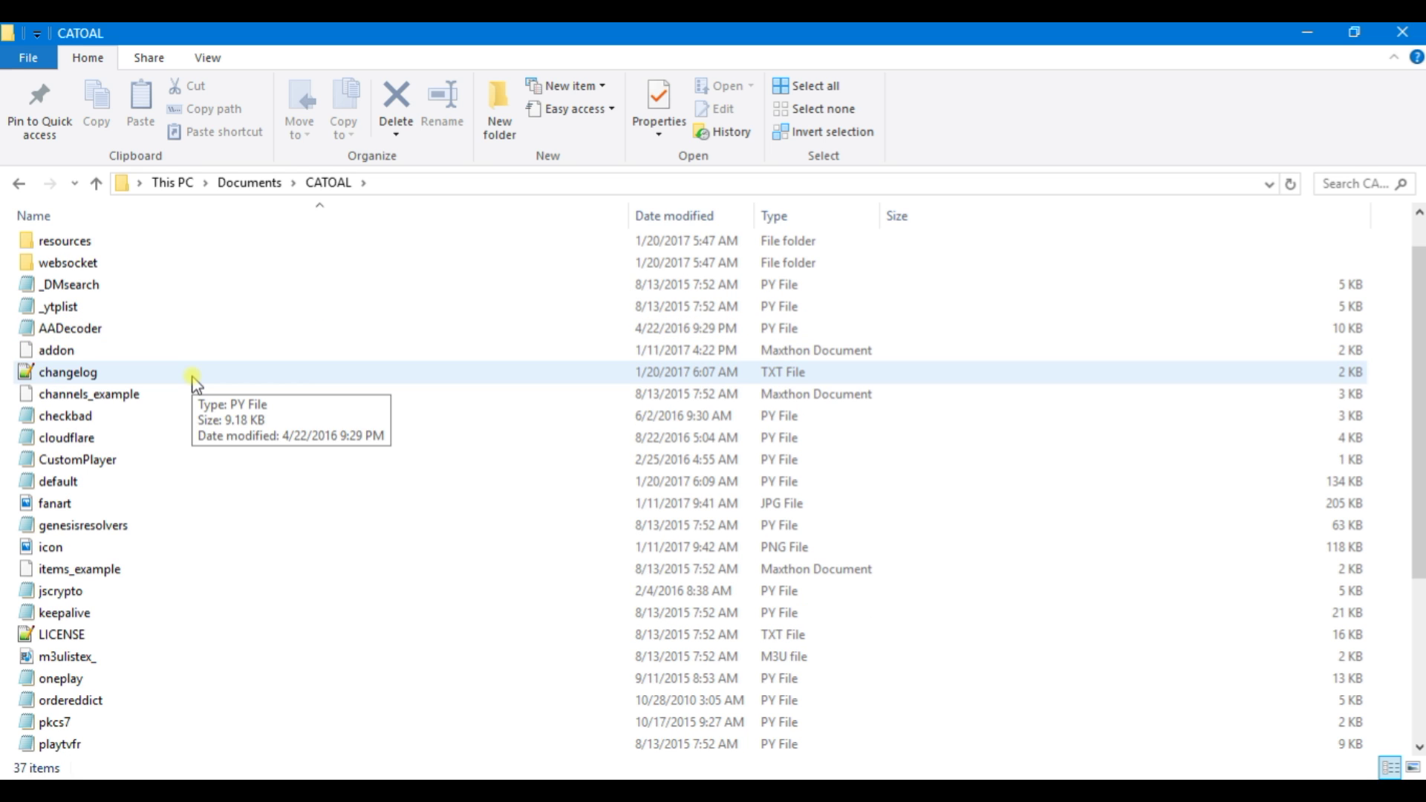
pyautogui.rightClick(100, 359)
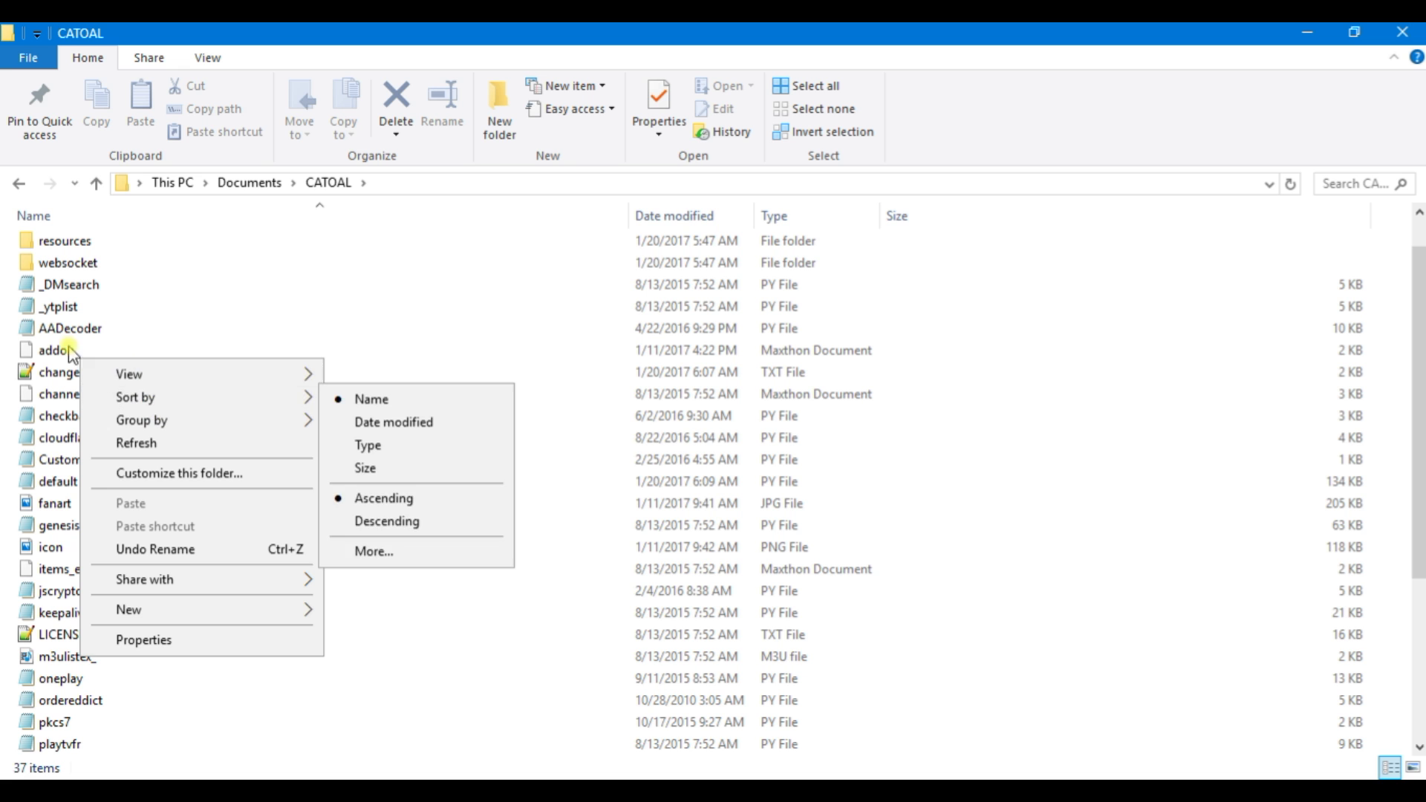
pyautogui.click(67, 351)
pyautogui.rightClick(67, 351)
pyautogui.click(156, 403)
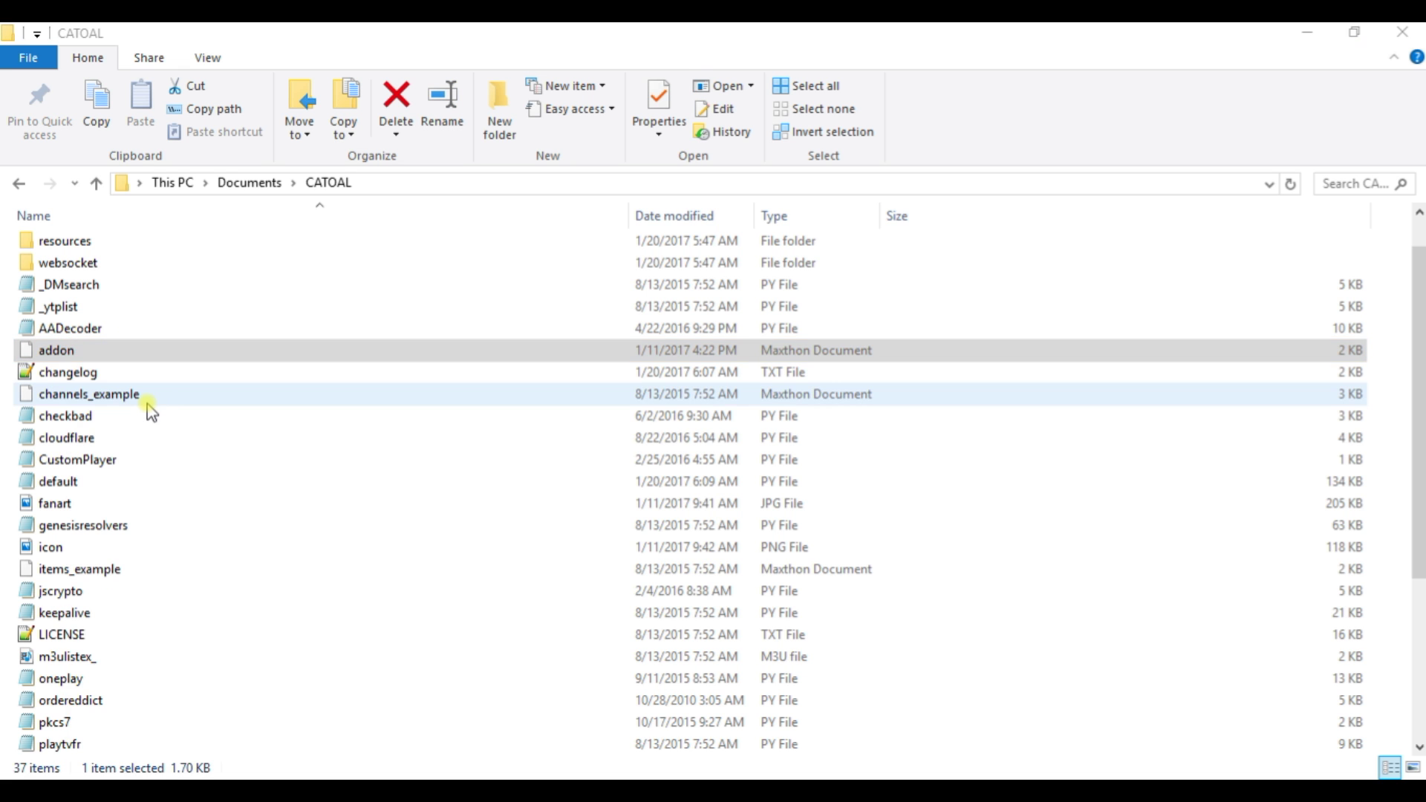
pyautogui.scroll(-2, 652, 344)
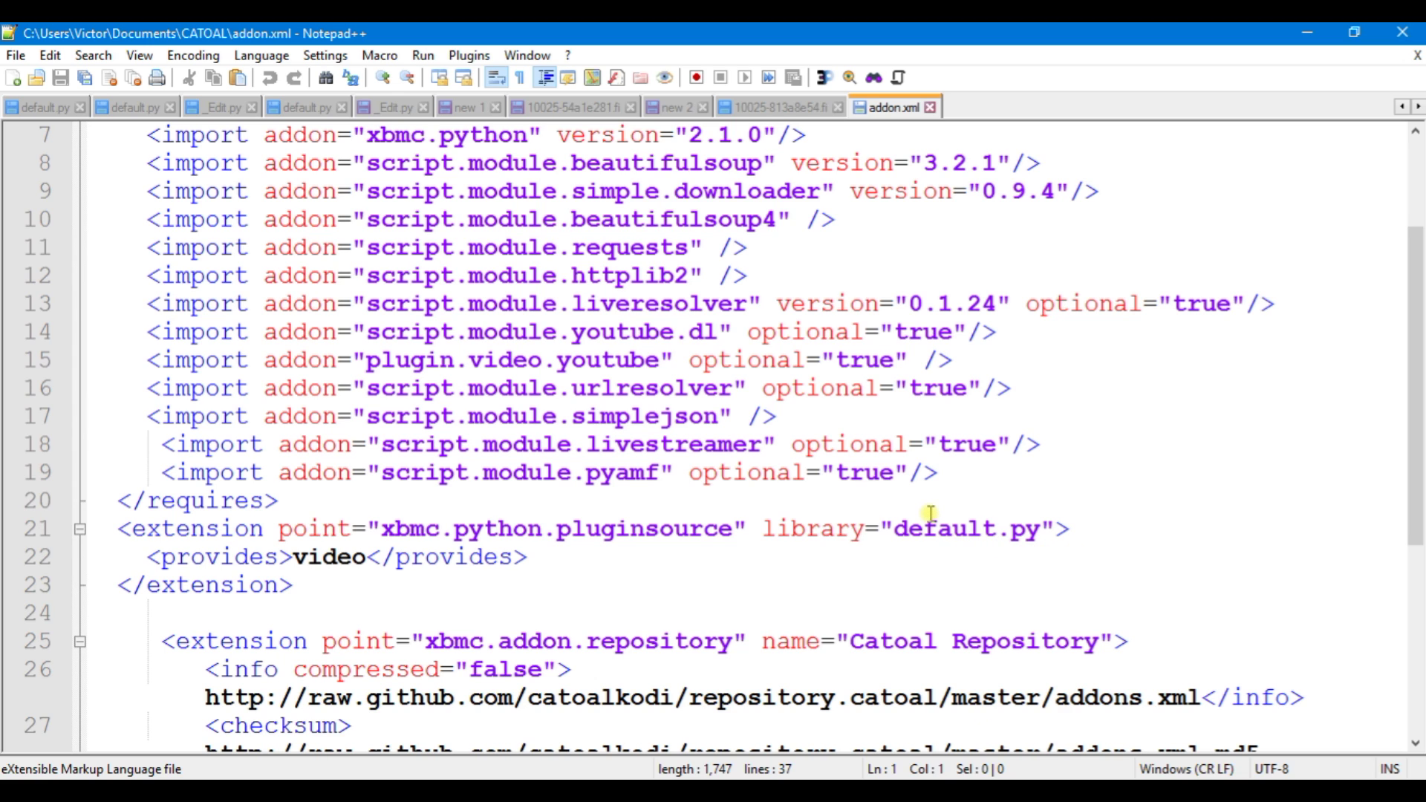
pyautogui.moveTo(896, 528); pyautogui.dragTo(1057, 528)
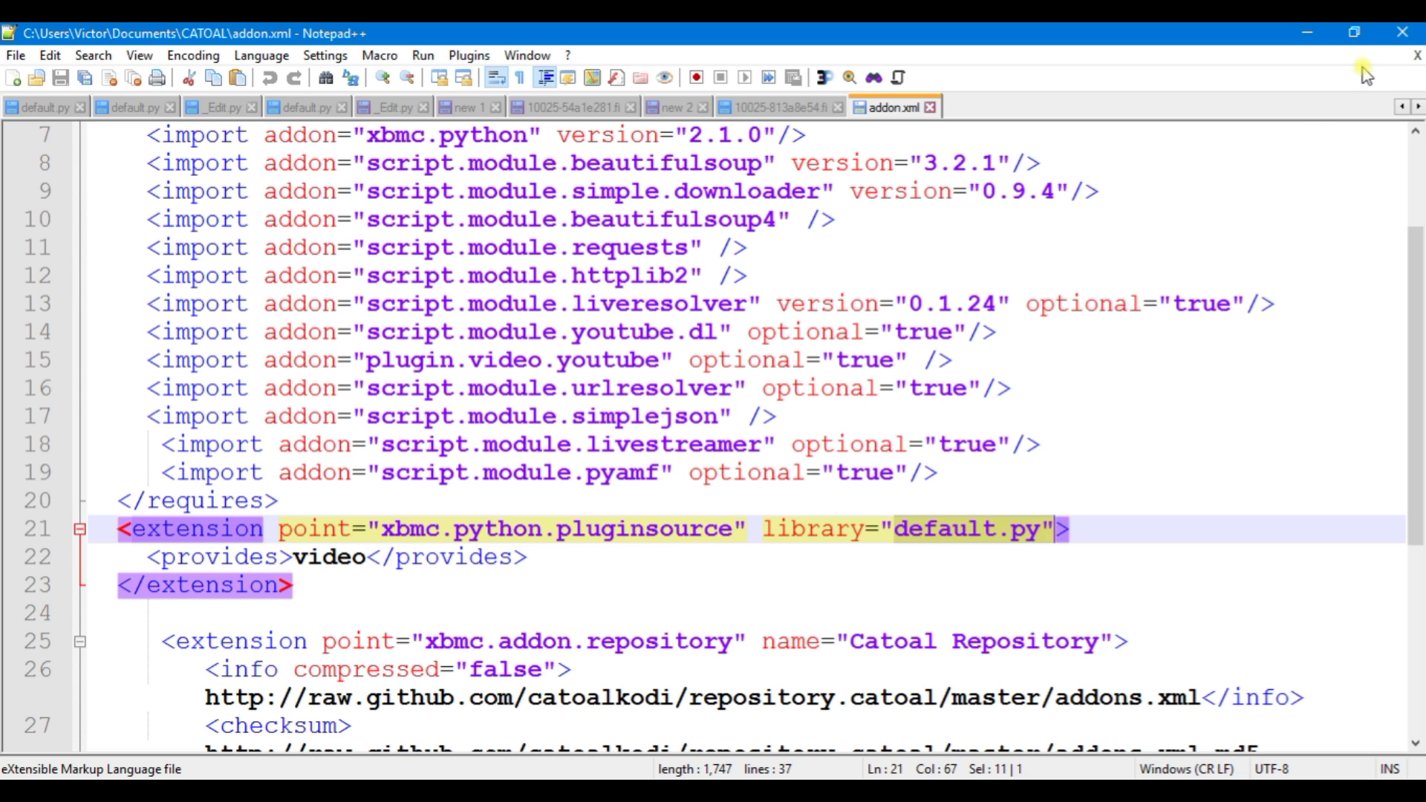
pyautogui.click(1389, 38)
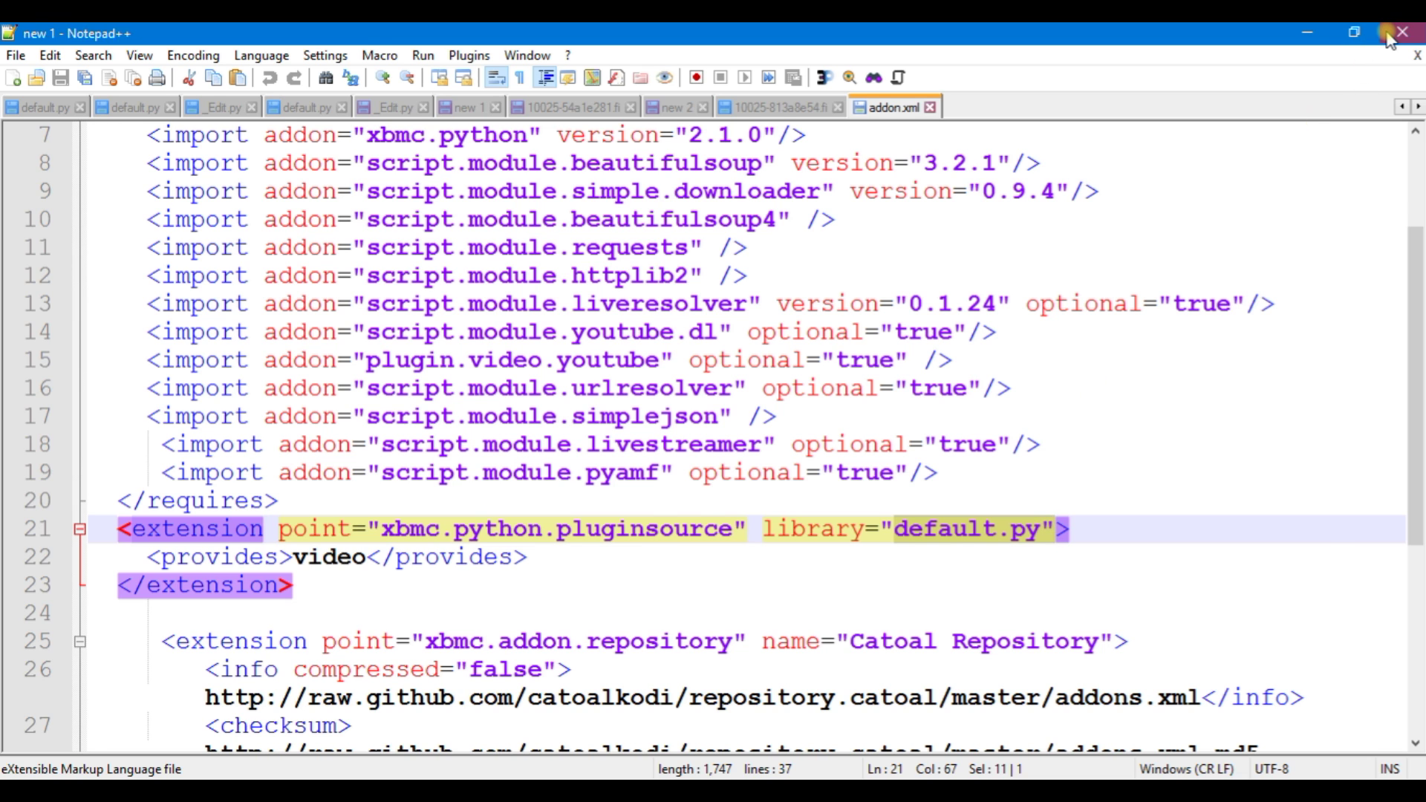
# Open the default.py file from the CATOAL folder in Notepad++.
pyautogui.scroll(-2, 144, 446)
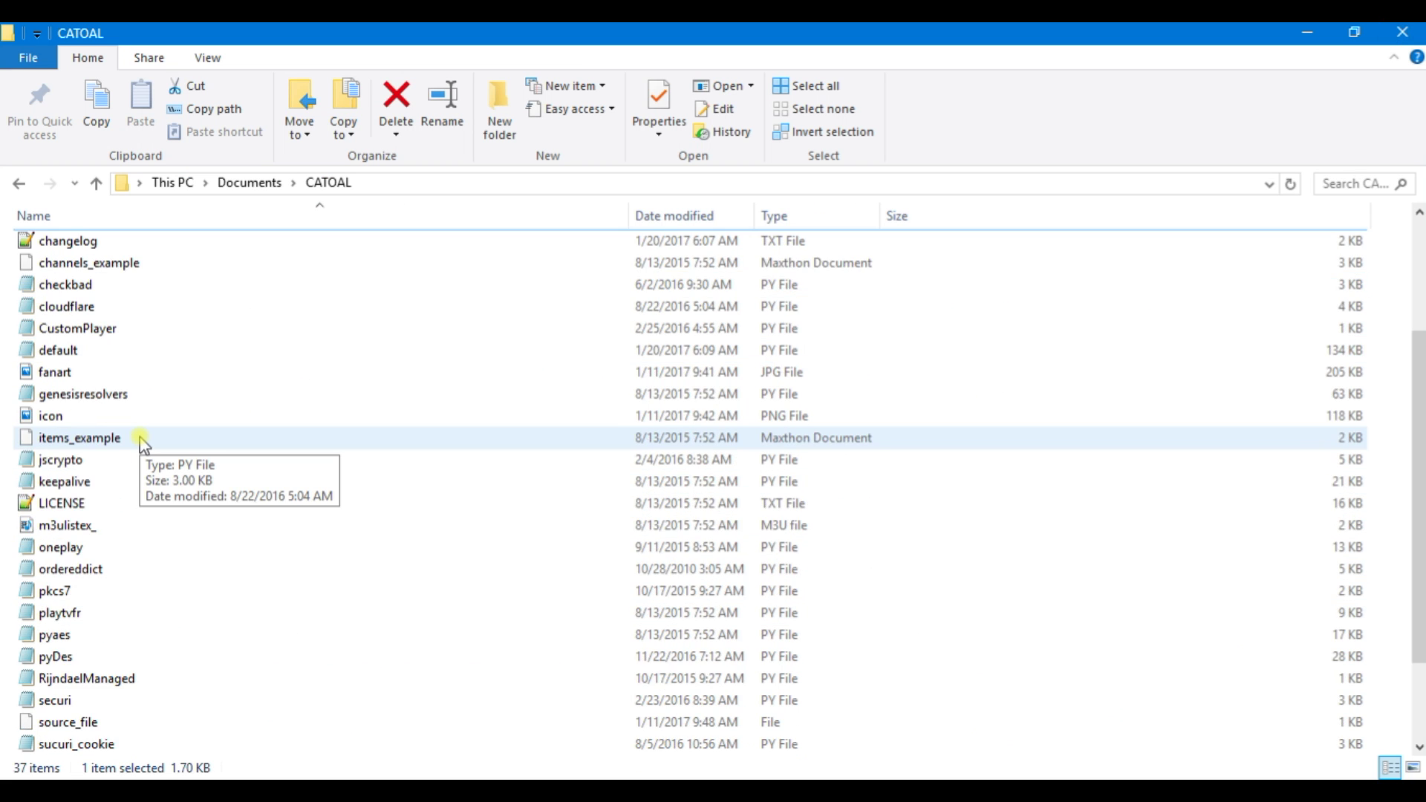
pyautogui.rightClick(83, 359)
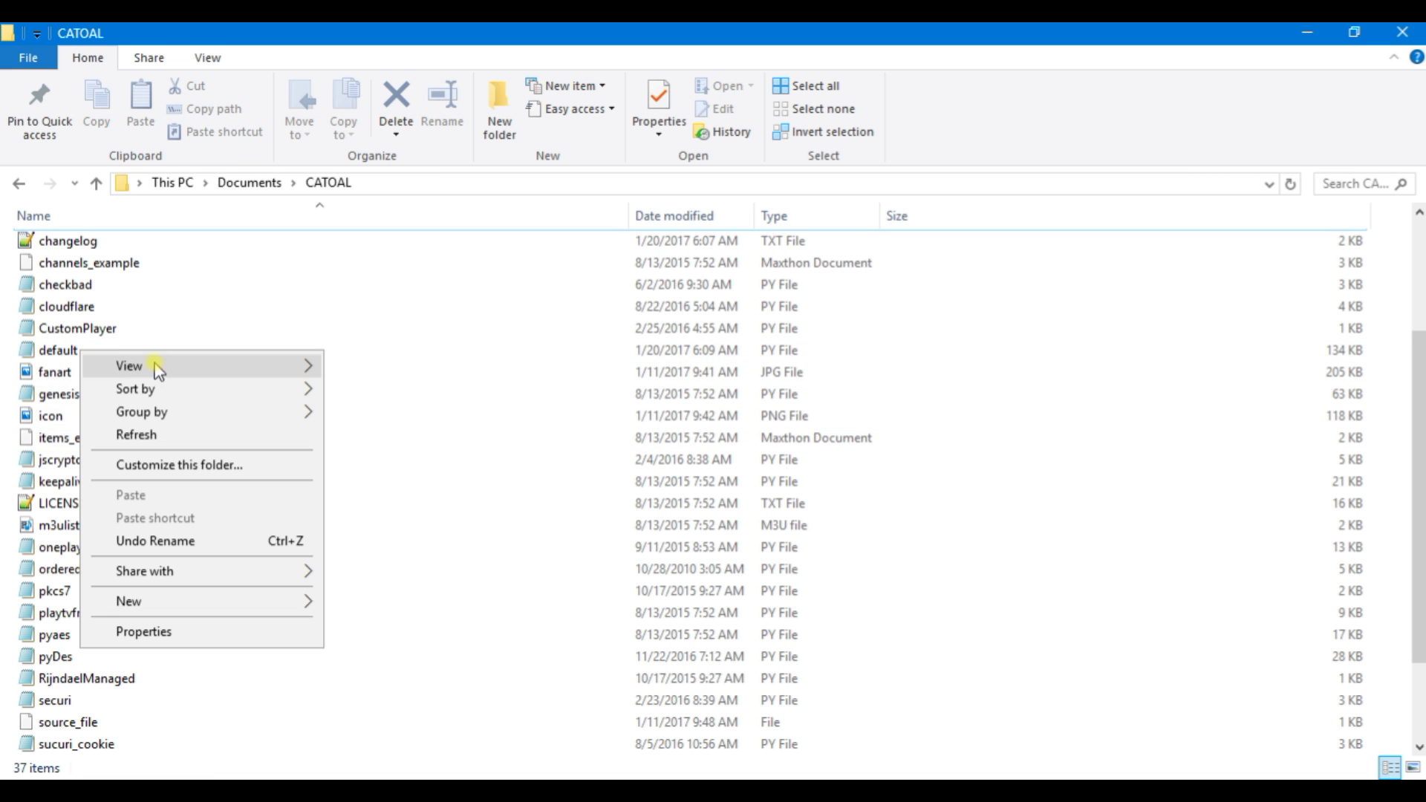
pyautogui.rightClick(49, 350)
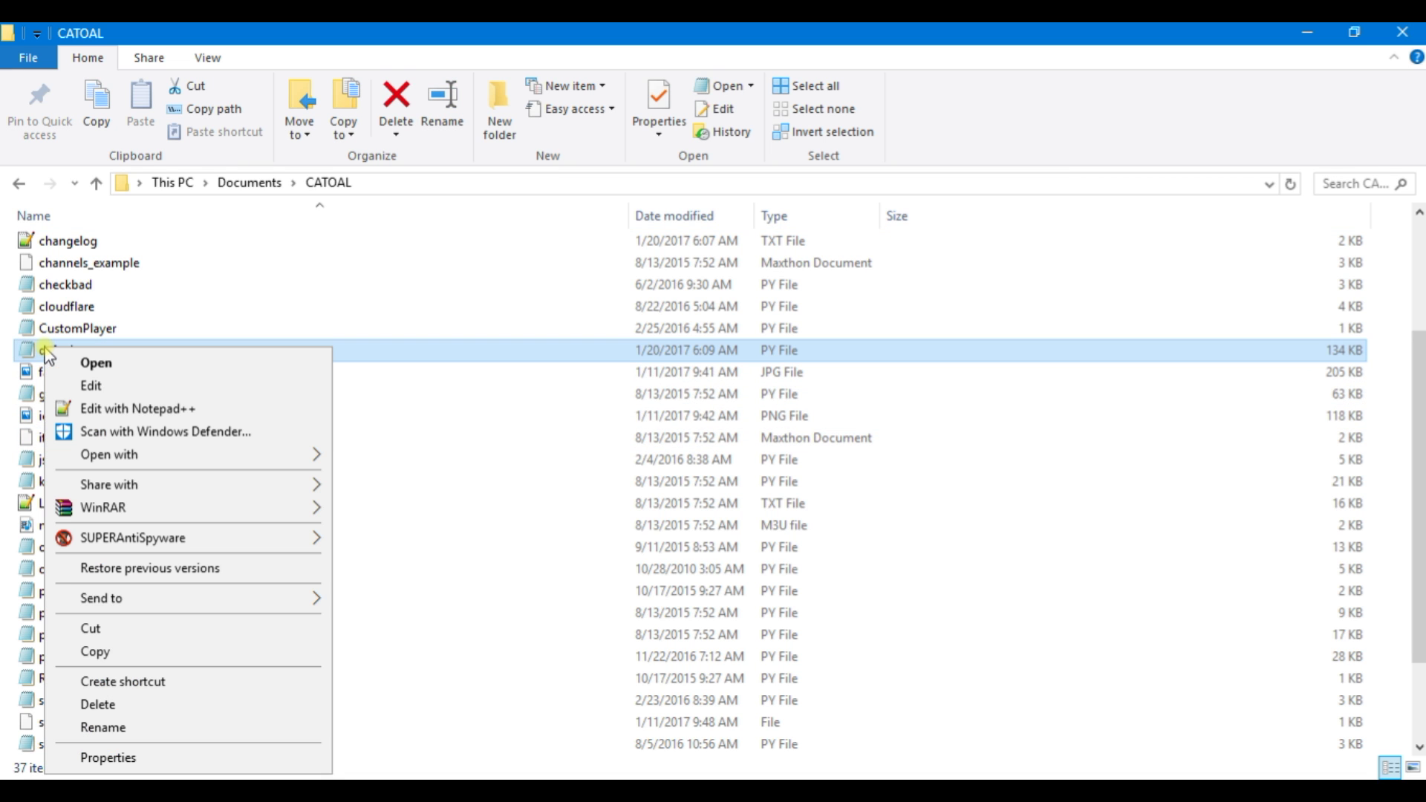
pyautogui.click(147, 408)
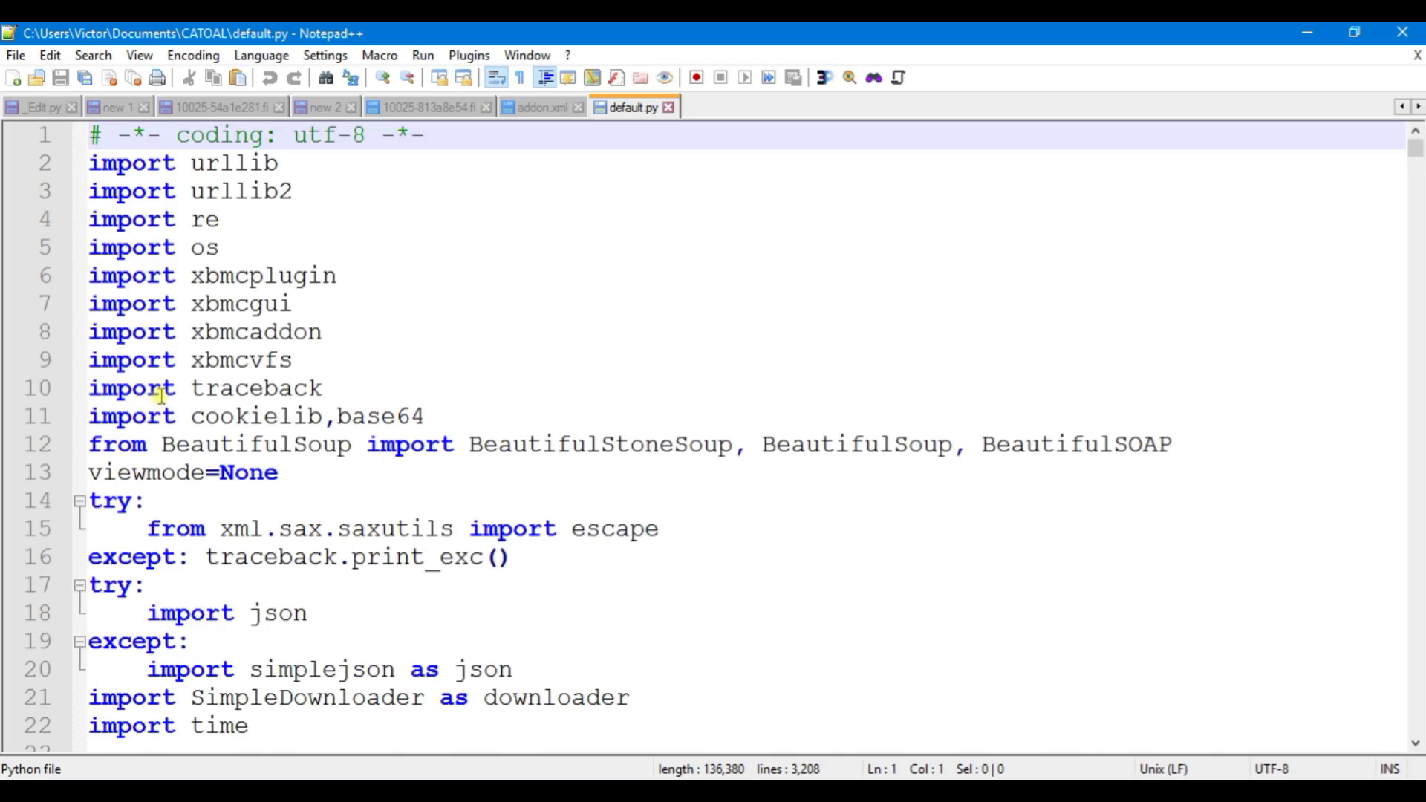
# Examine default.py from its imports through the source_file definition to the makeRequest function, and close the editor window.
pyautogui.scroll(-15, 162, 395)
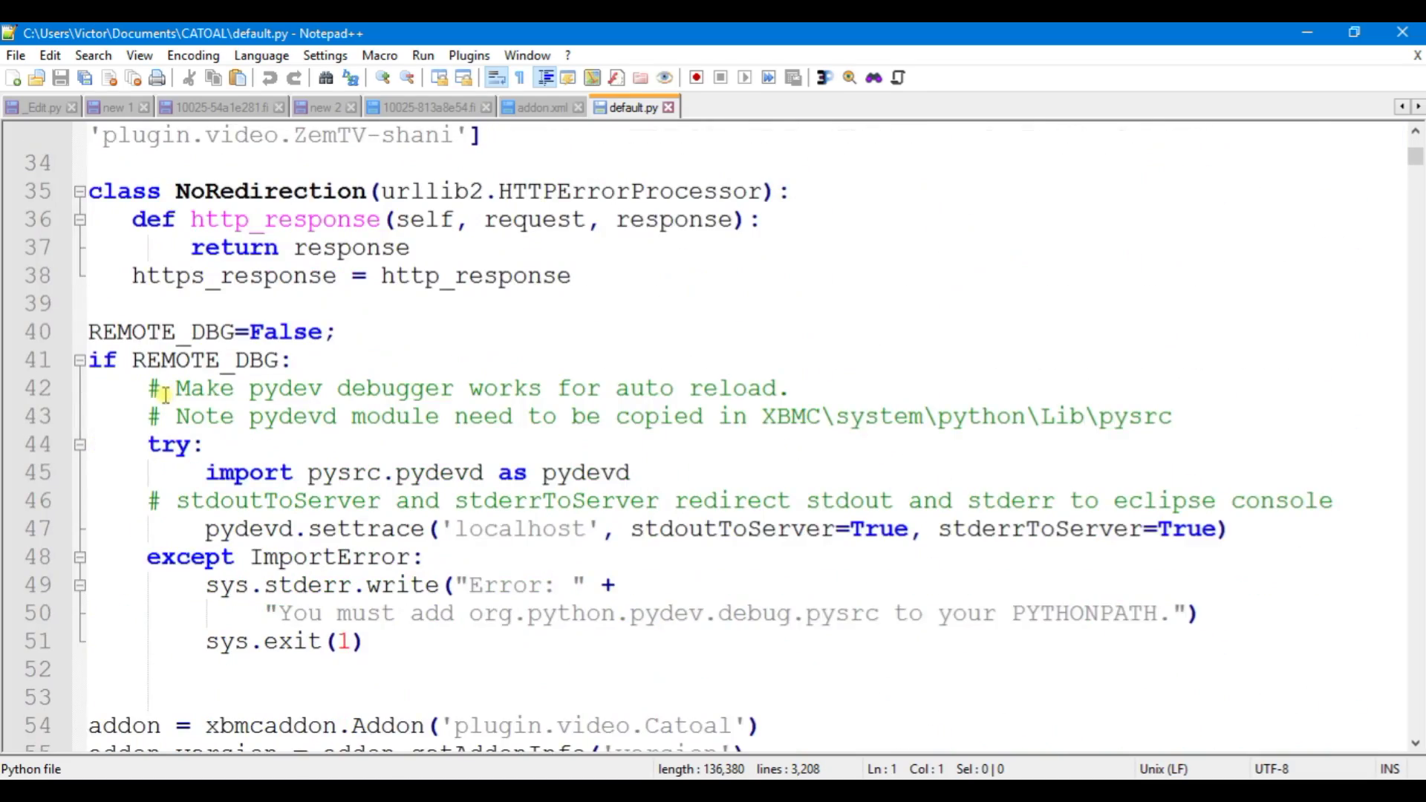
pyautogui.scroll(-6, 165, 395)
pyautogui.scroll(-3, 165, 395)
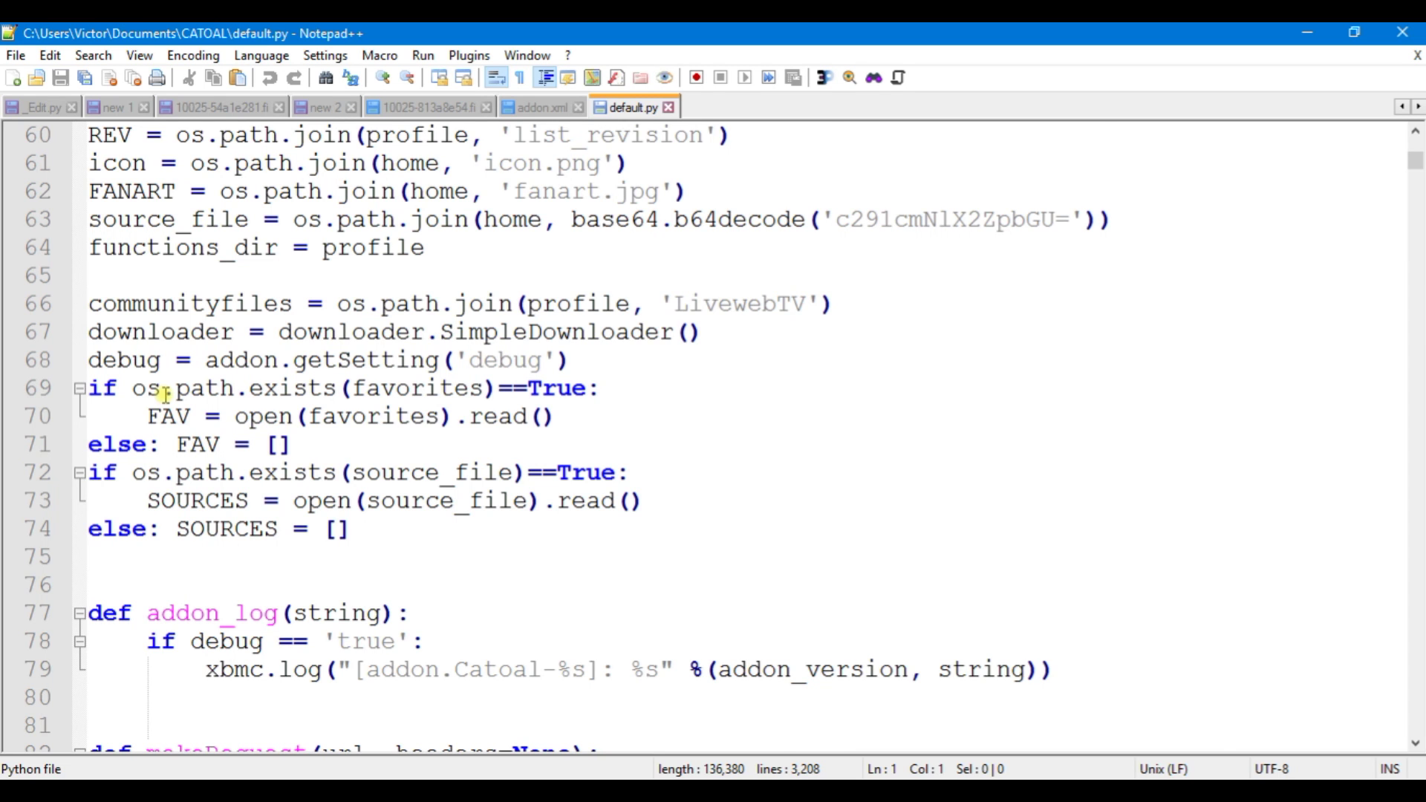
pyautogui.scroll(-2, 165, 394)
pyautogui.scroll(-2, 165, 394)
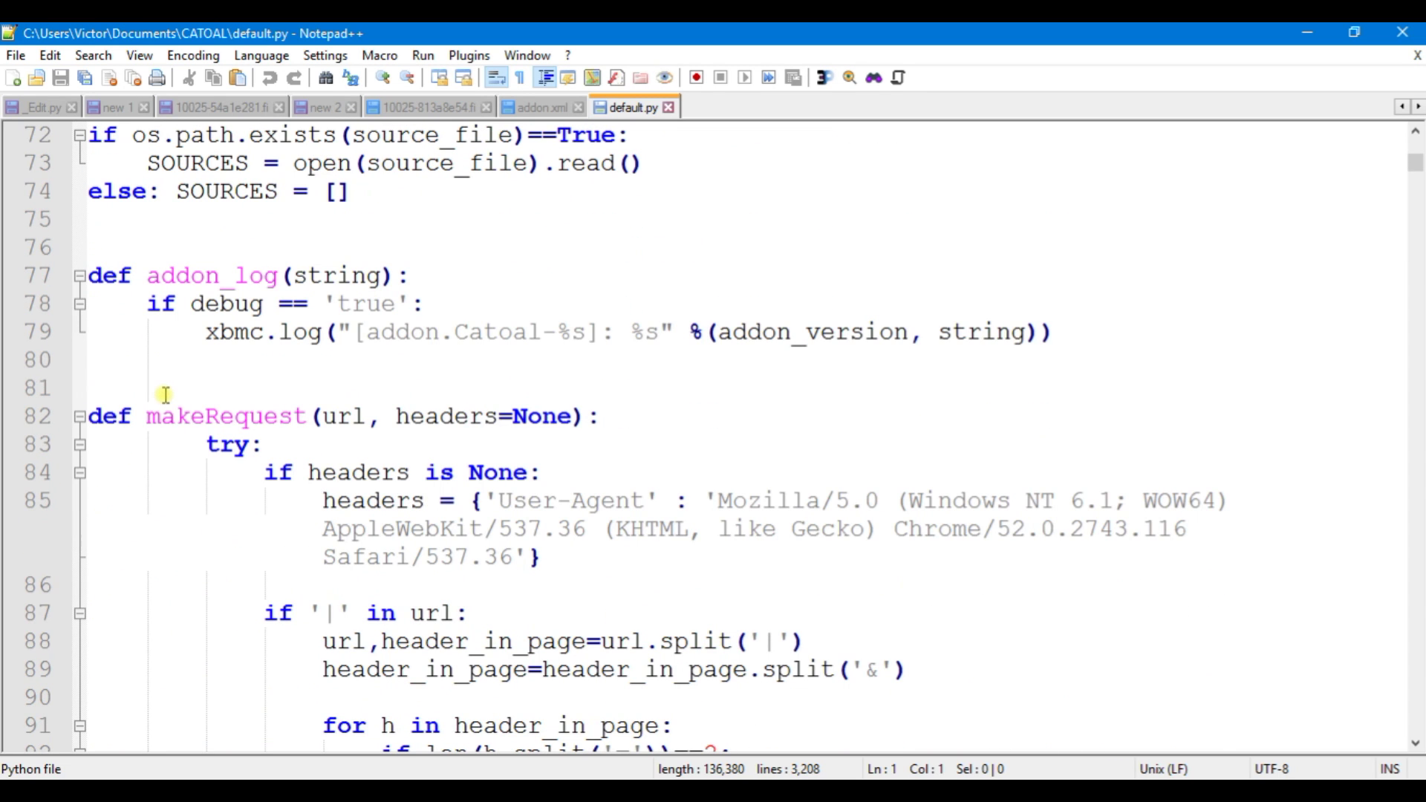
pyautogui.scroll(-2, 165, 395)
pyautogui.scroll(-2, 165, 394)
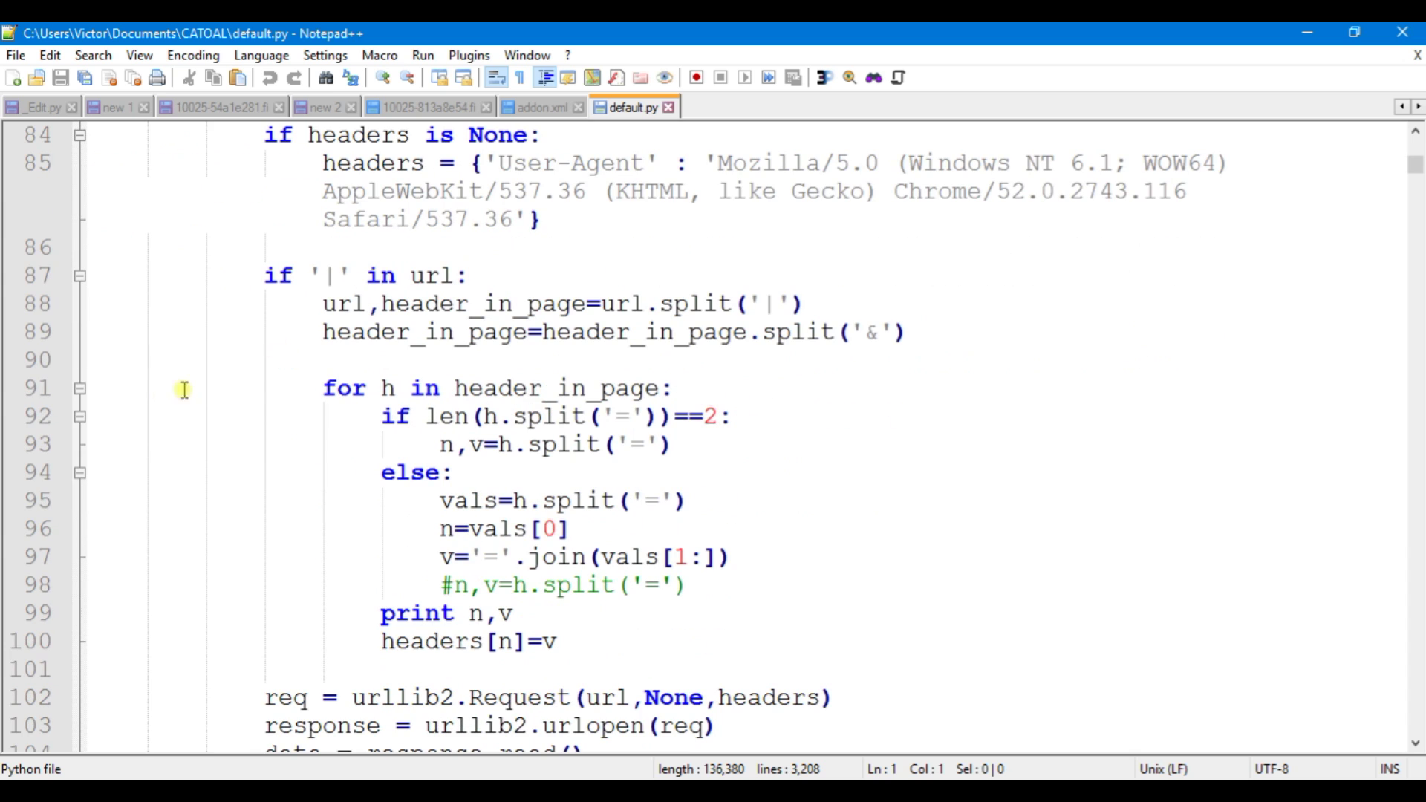
pyautogui.click(1403, 32)
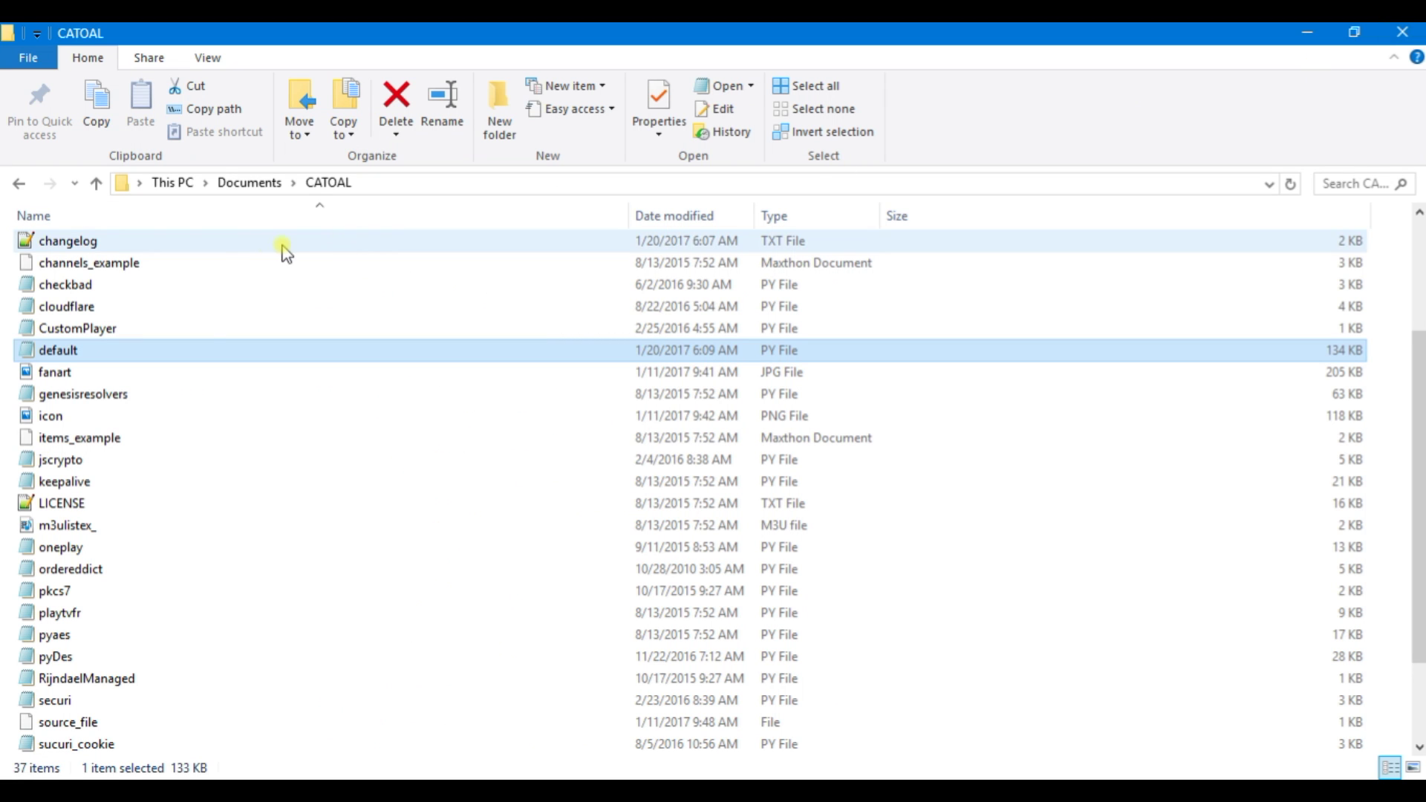
# Open CATOAL's source_file in Notepad++ and copy the complete address in its url entry, ending in carindex.
pyautogui.scroll(1, 165, 312)
pyautogui.scroll(-2, 162, 319)
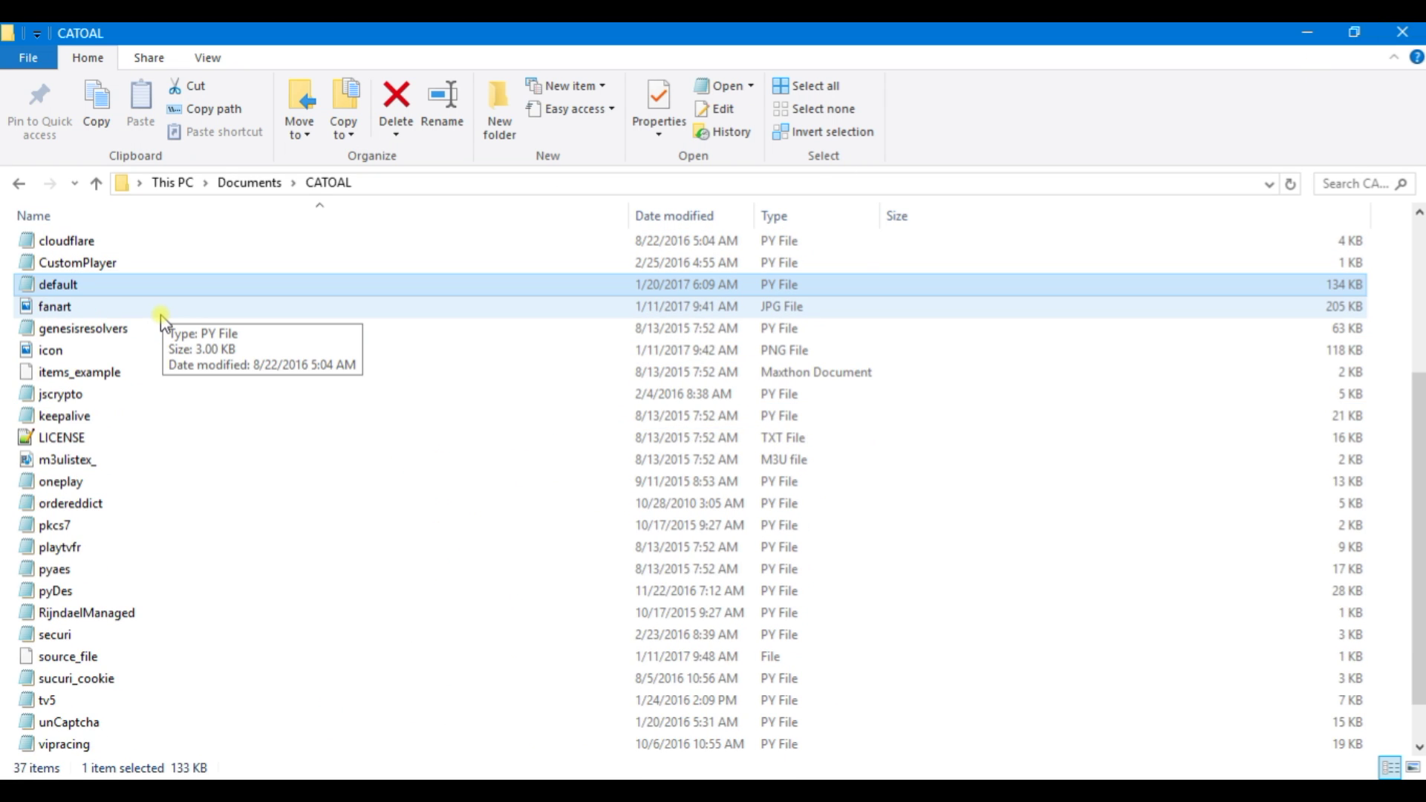
pyautogui.scroll(-1, 164, 321)
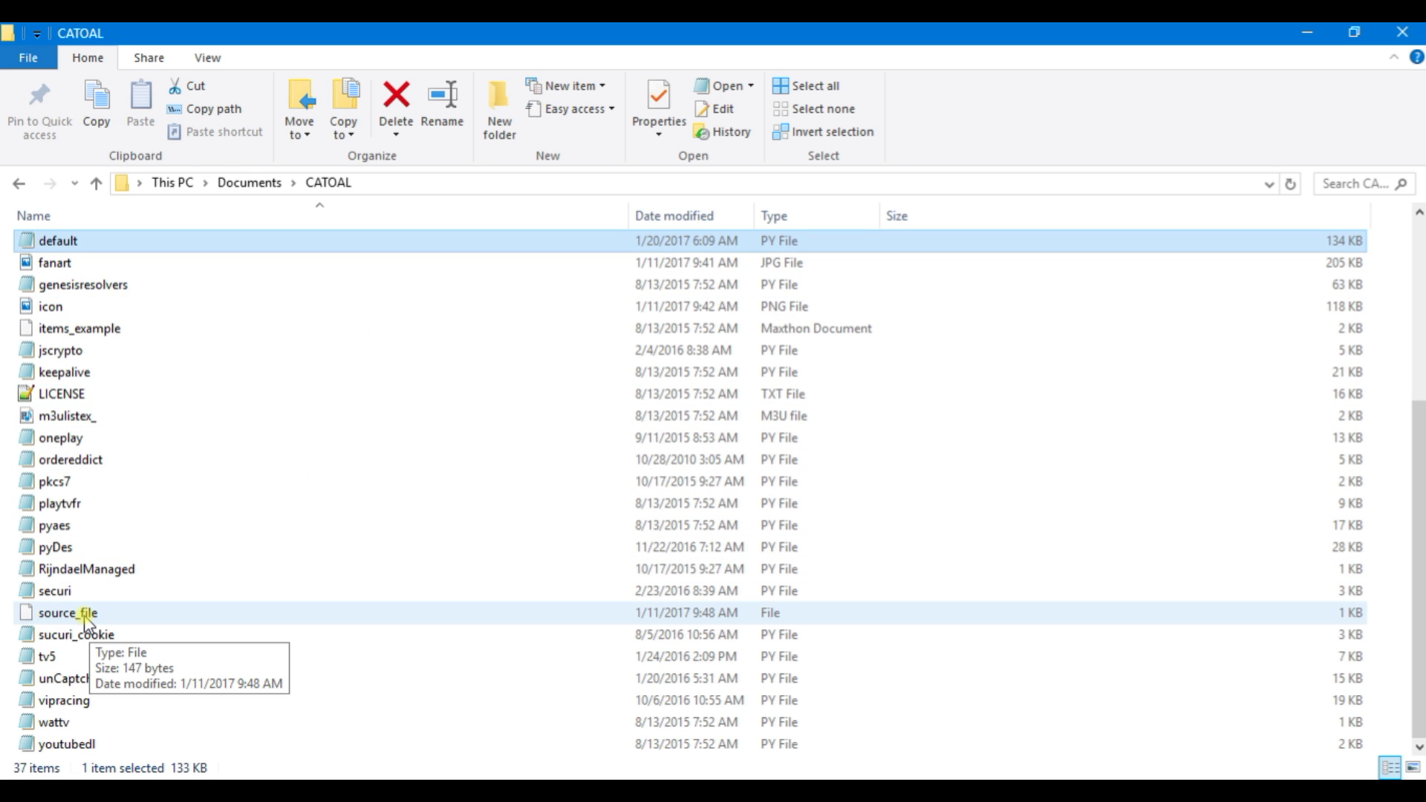
pyautogui.rightClick(84, 617)
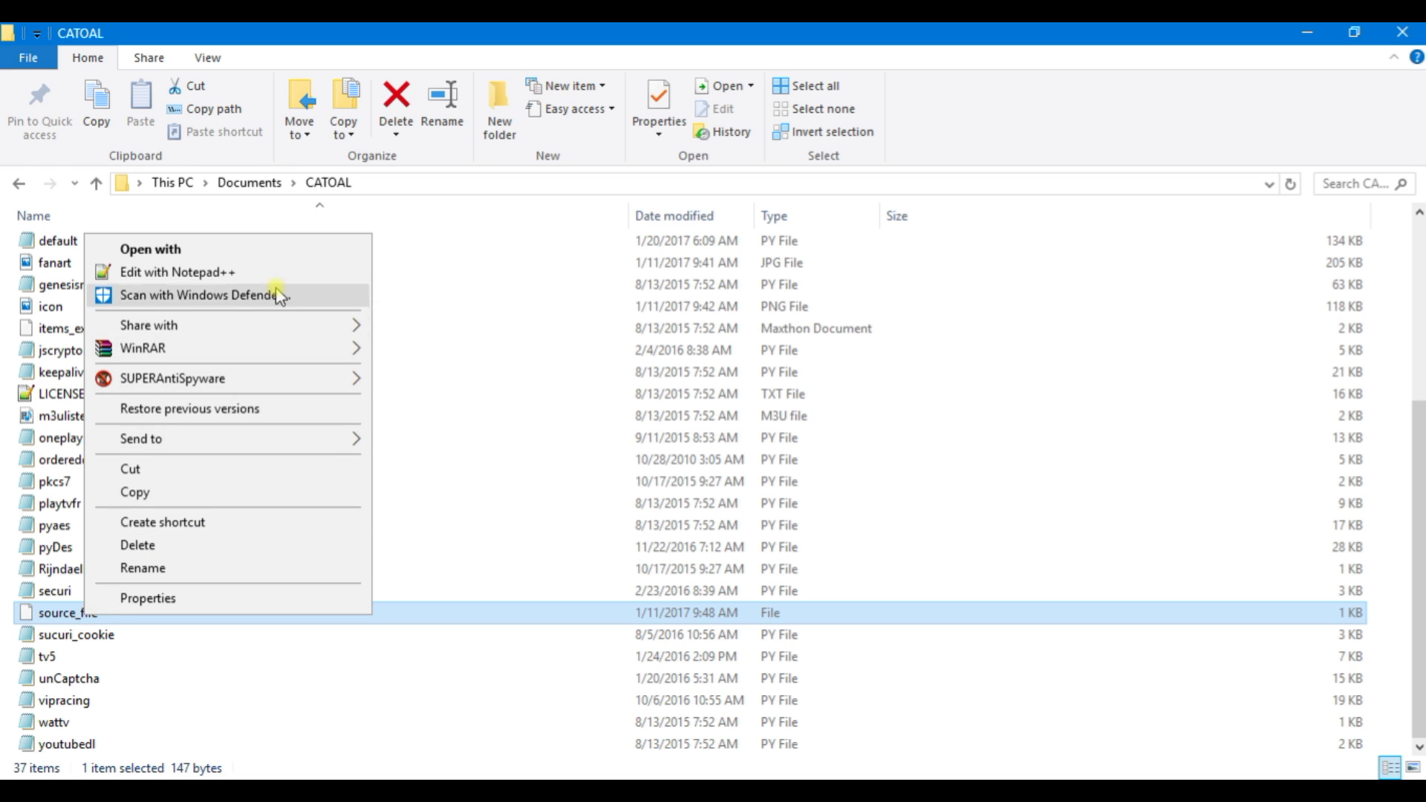
pyautogui.click(217, 270)
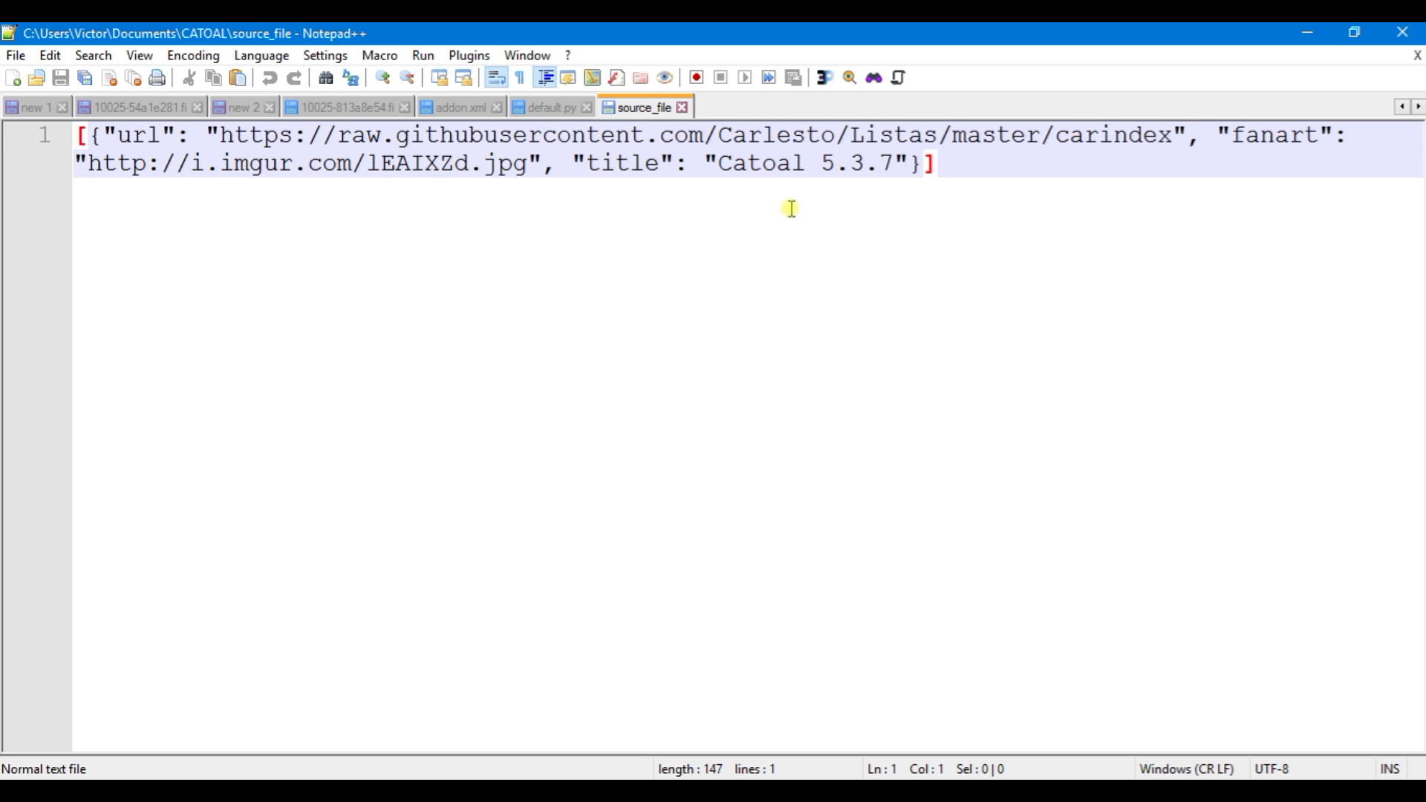
pyautogui.moveTo(1179, 143); pyautogui.dragTo(222, 136)
pyautogui.rightClick(236, 139)
pyautogui.click(306, 159)
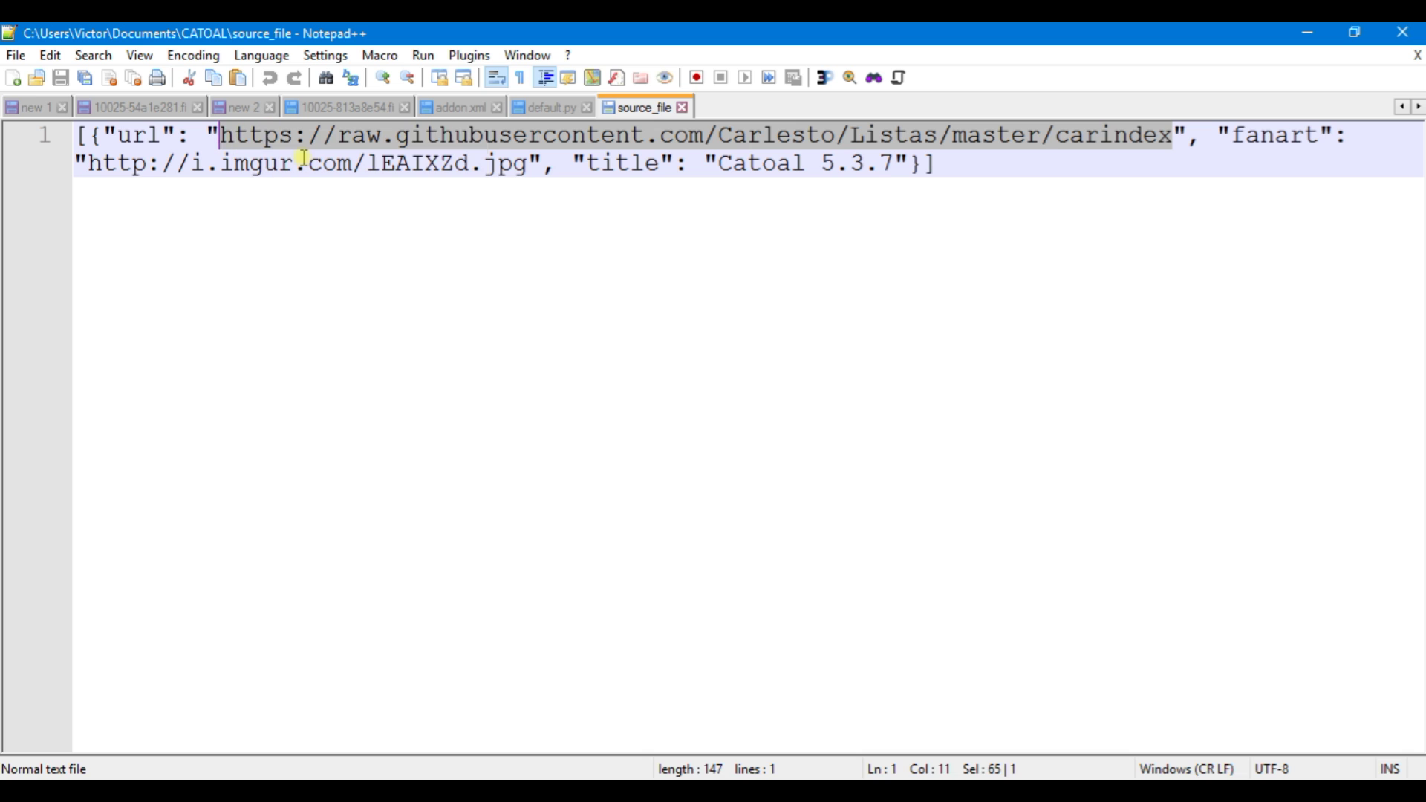
# Switch to Chrome and load the copied carindex address in a new tab.
pyautogui.click(507, 778)
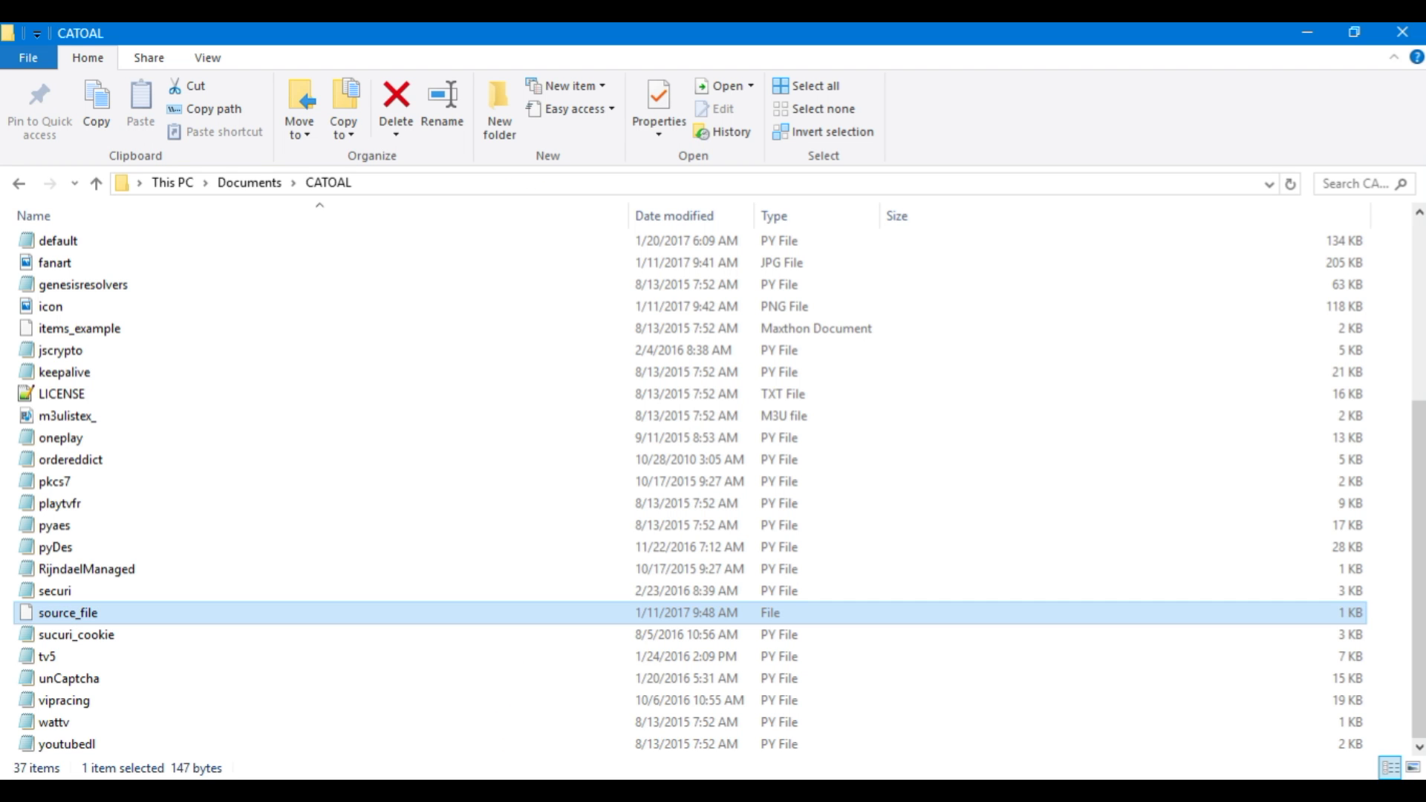
pyautogui.hotkey('alt', 'Tab')
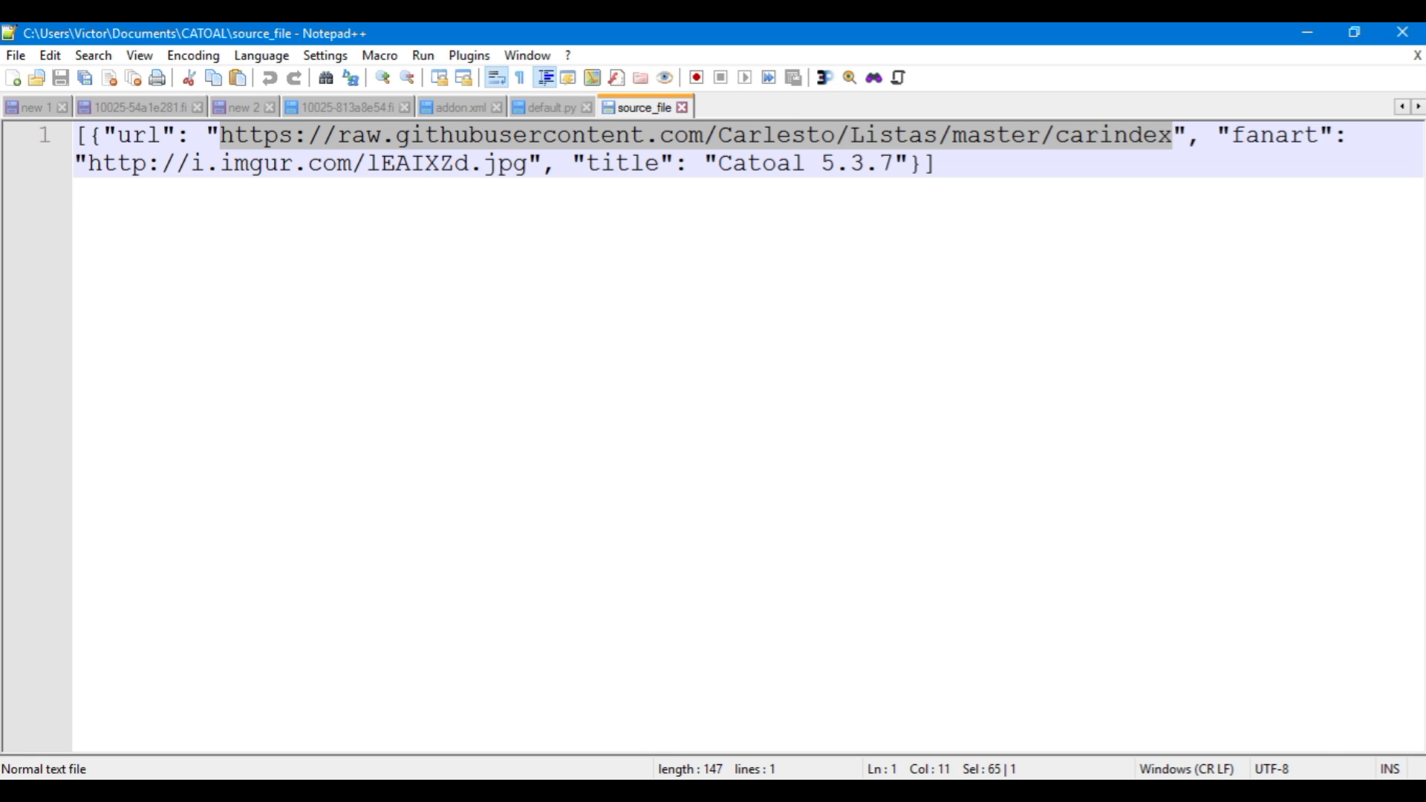
pyautogui.hotkey('alt', 'Tab')
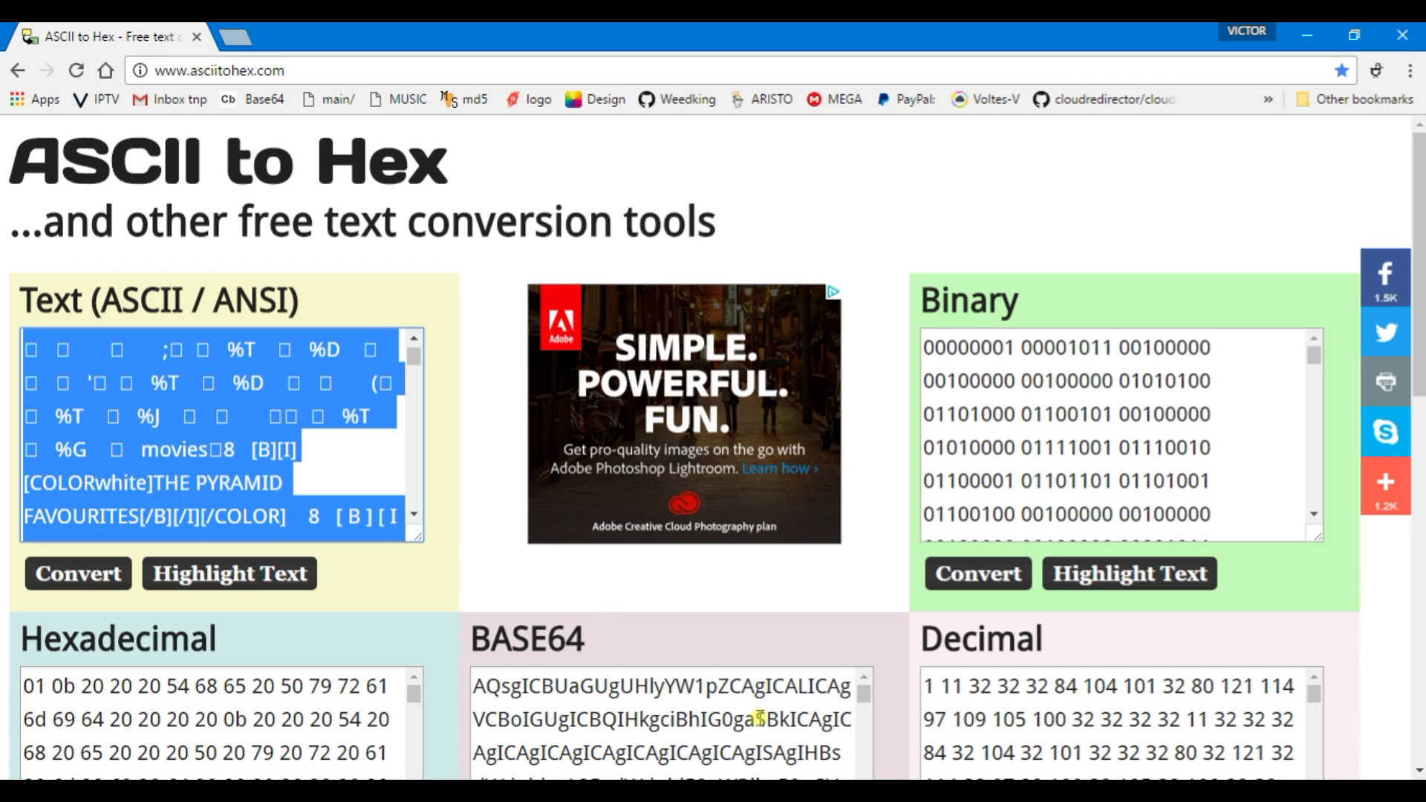
pyautogui.click(236, 36)
pyautogui.rightClick(280, 67)
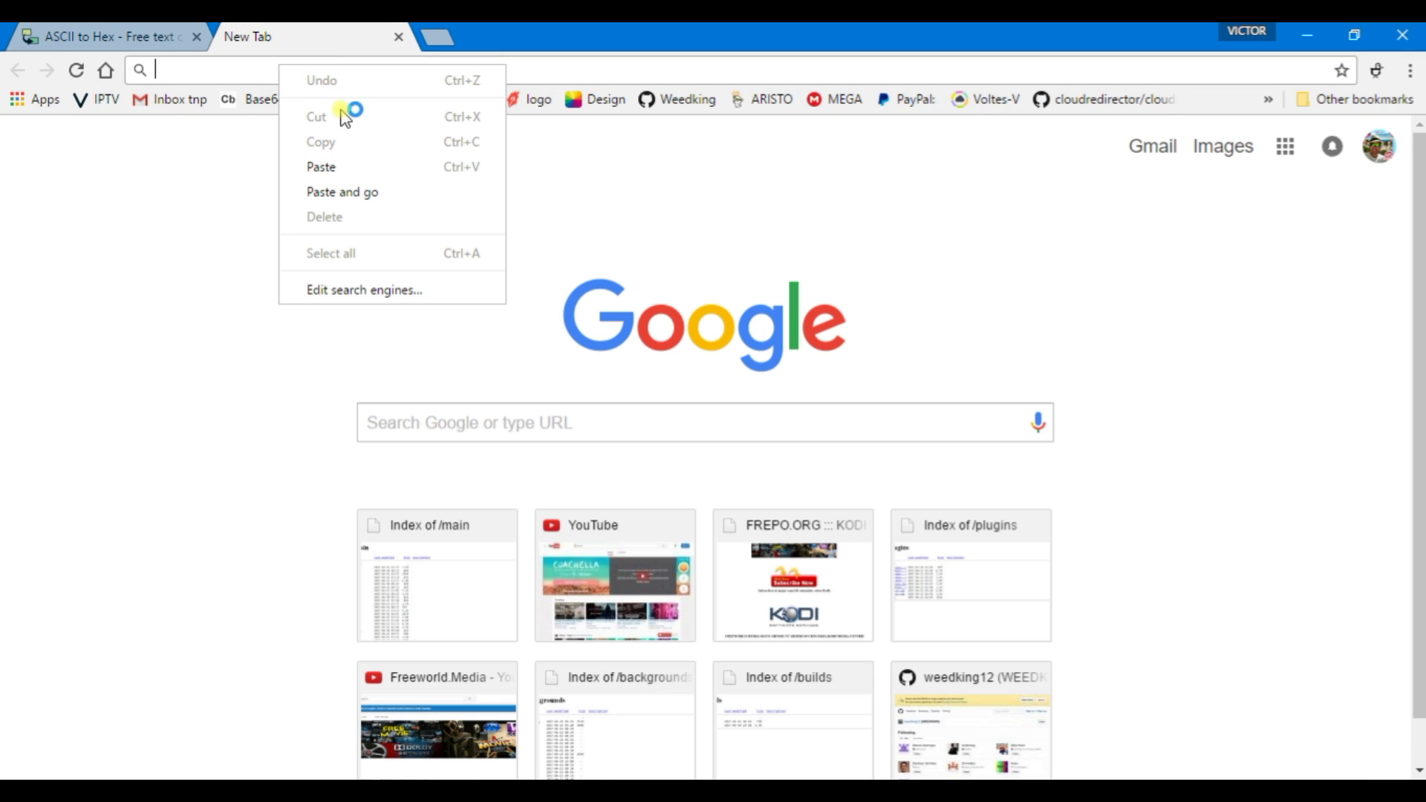
pyautogui.click(345, 191)
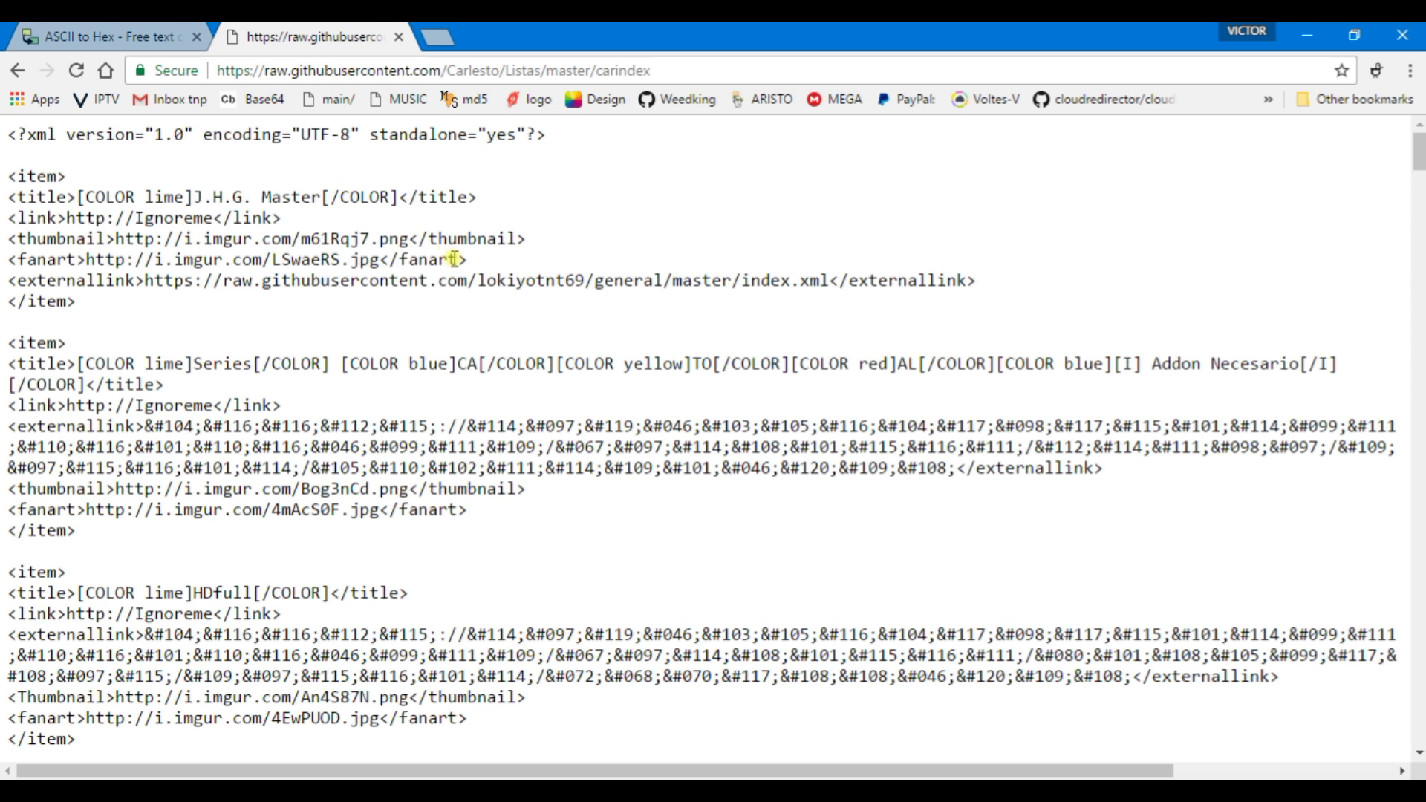
# Look through the carindex list's items down to Catoflix, examining how their externallink addresses are encoded.
pyautogui.scroll(-3, 448, 252)
pyautogui.scroll(3, 454, 259)
pyautogui.scroll(-2, 959, 484)
pyautogui.scroll(-7, 958, 482)
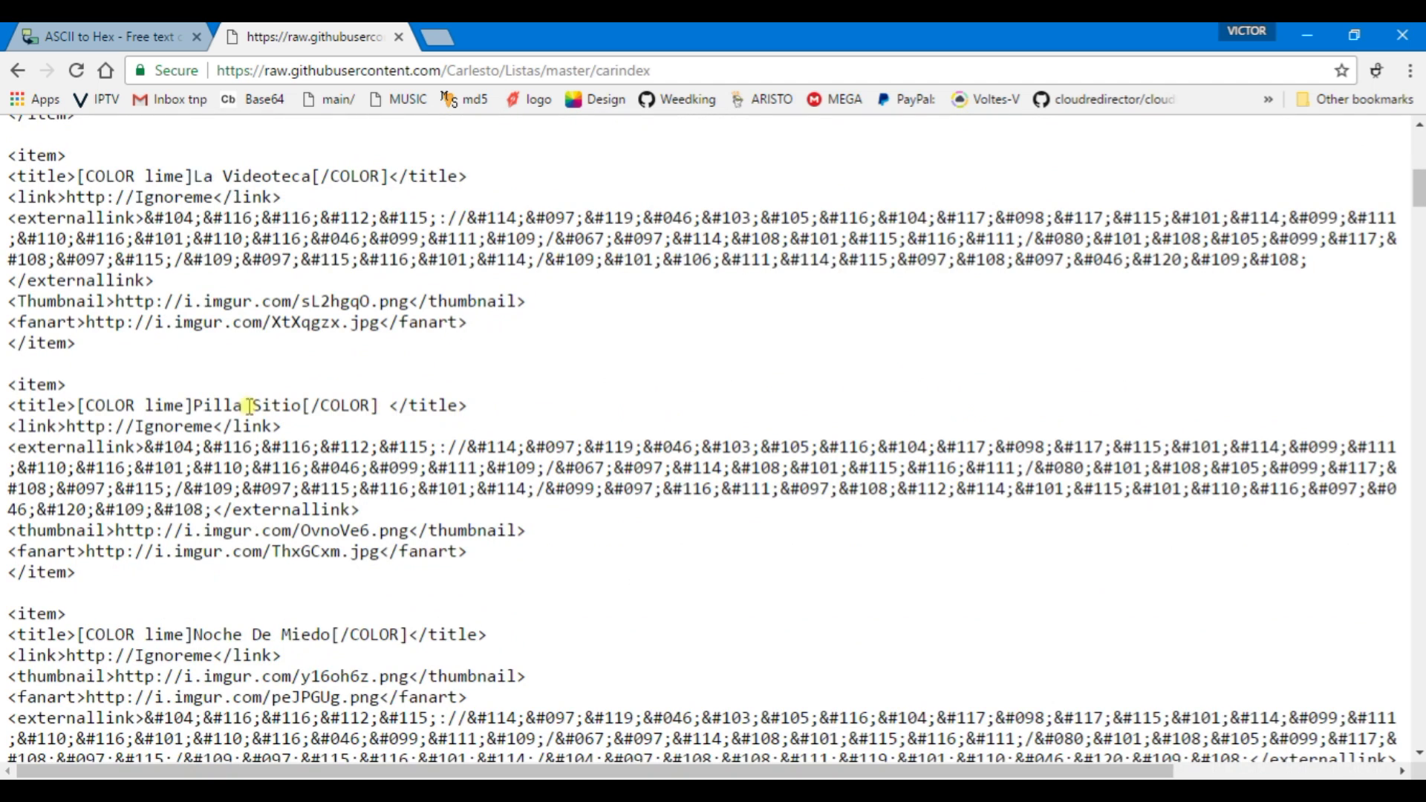
pyautogui.scroll(-2, 226, 418)
pyautogui.scroll(-8, 227, 419)
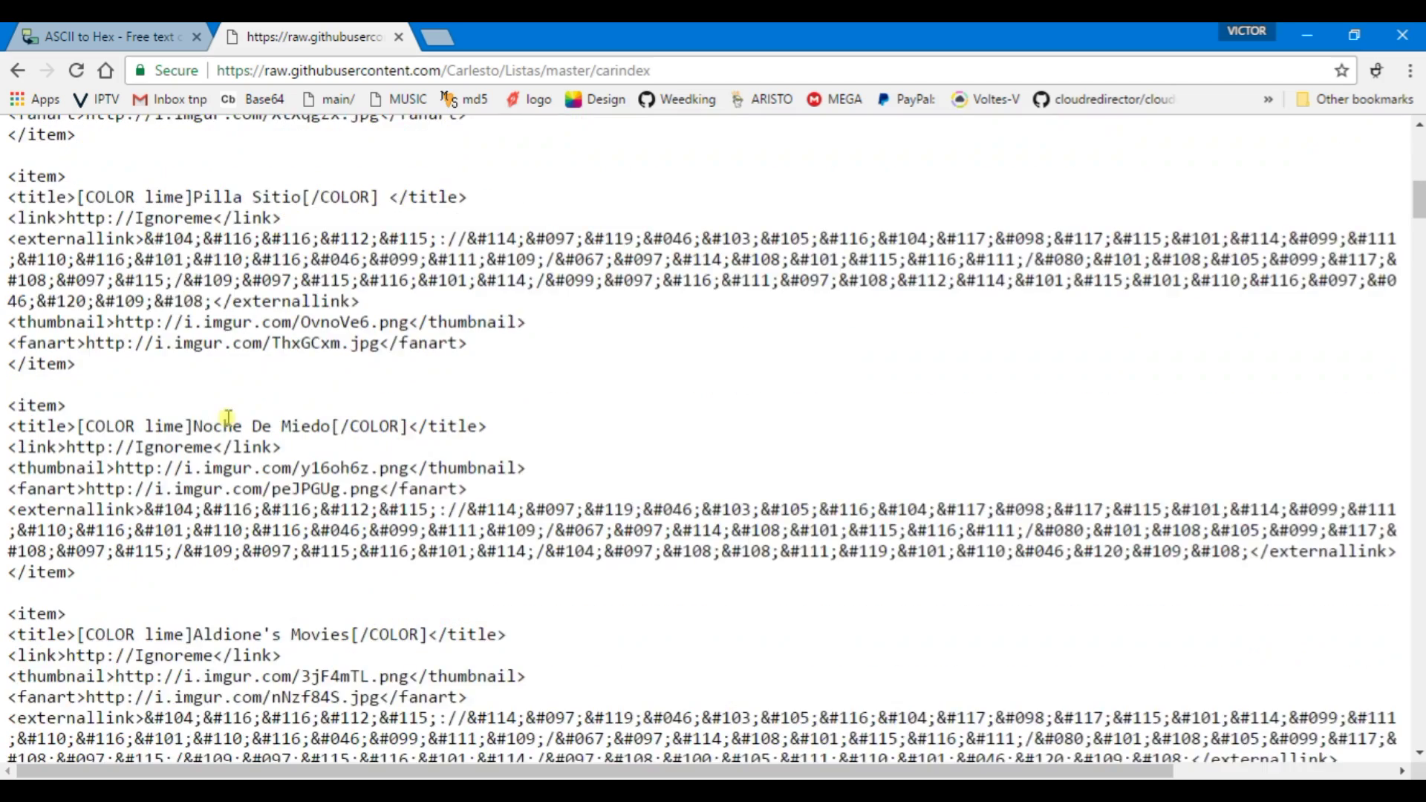
pyautogui.scroll(-6, 228, 418)
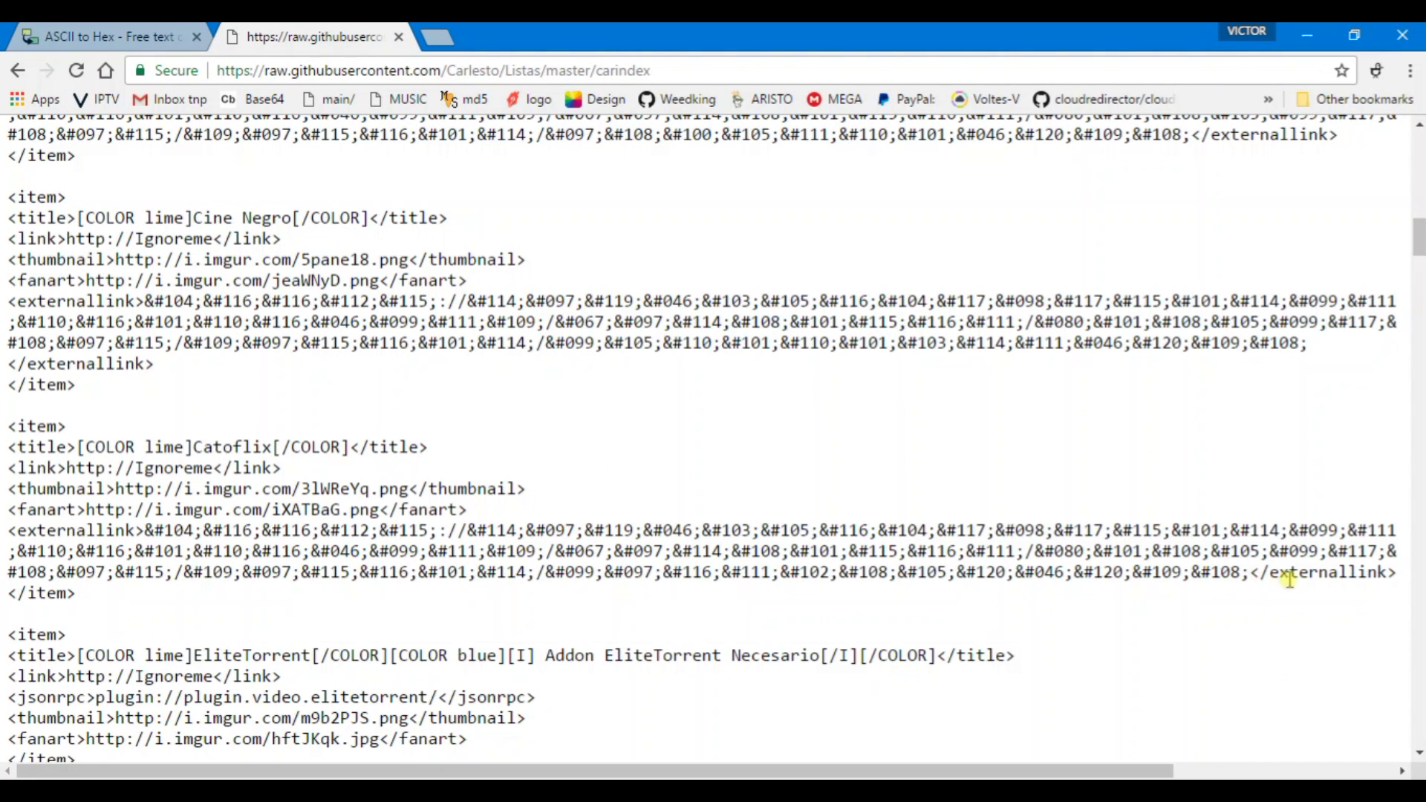
# Copy the Catoflix item's whole encoded externallink element and return to Notepad++.
pyautogui.moveTo(1398, 577); pyautogui.dragTo(3, 540)
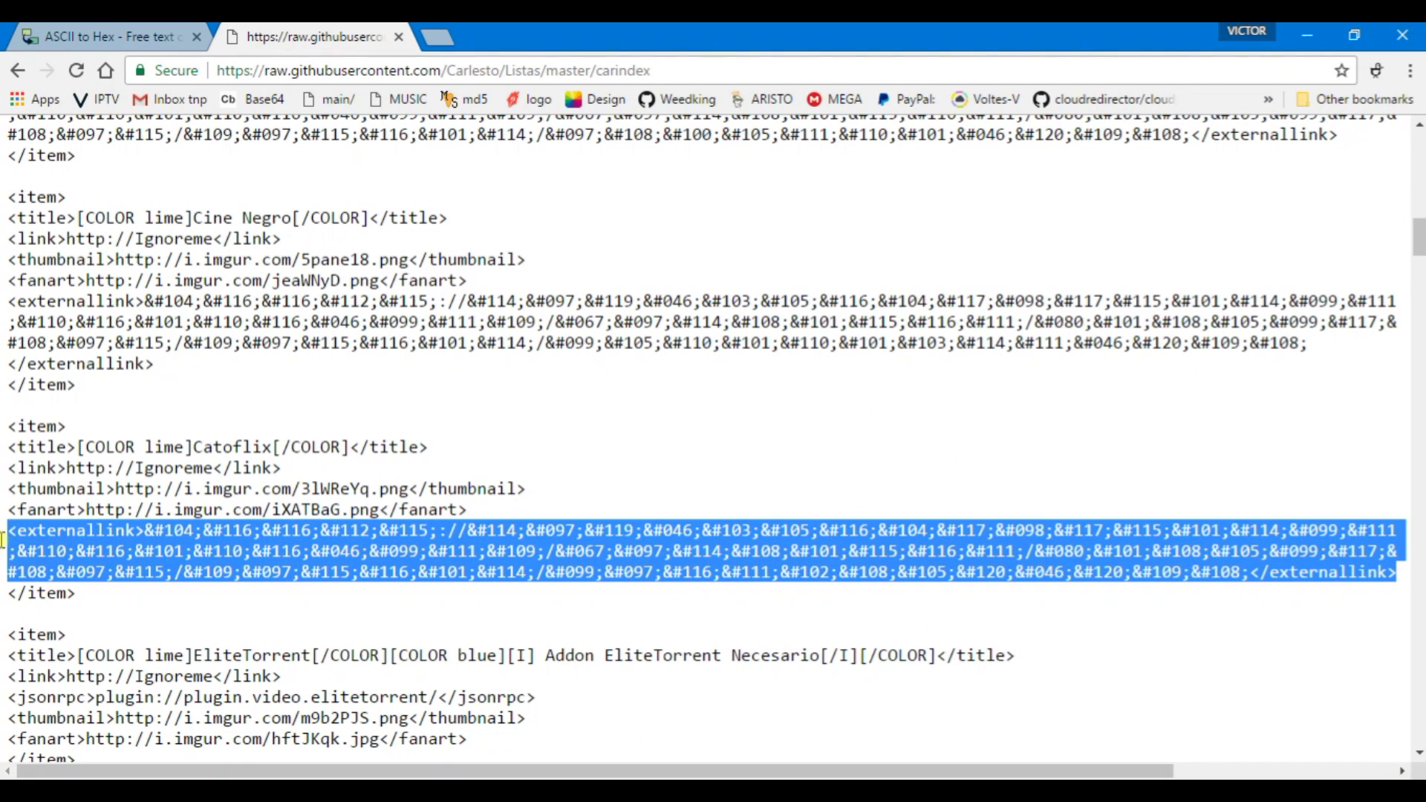
pyautogui.rightClick(283, 542)
pyautogui.click(318, 553)
pyautogui.hotkey('alt', 'Tab')
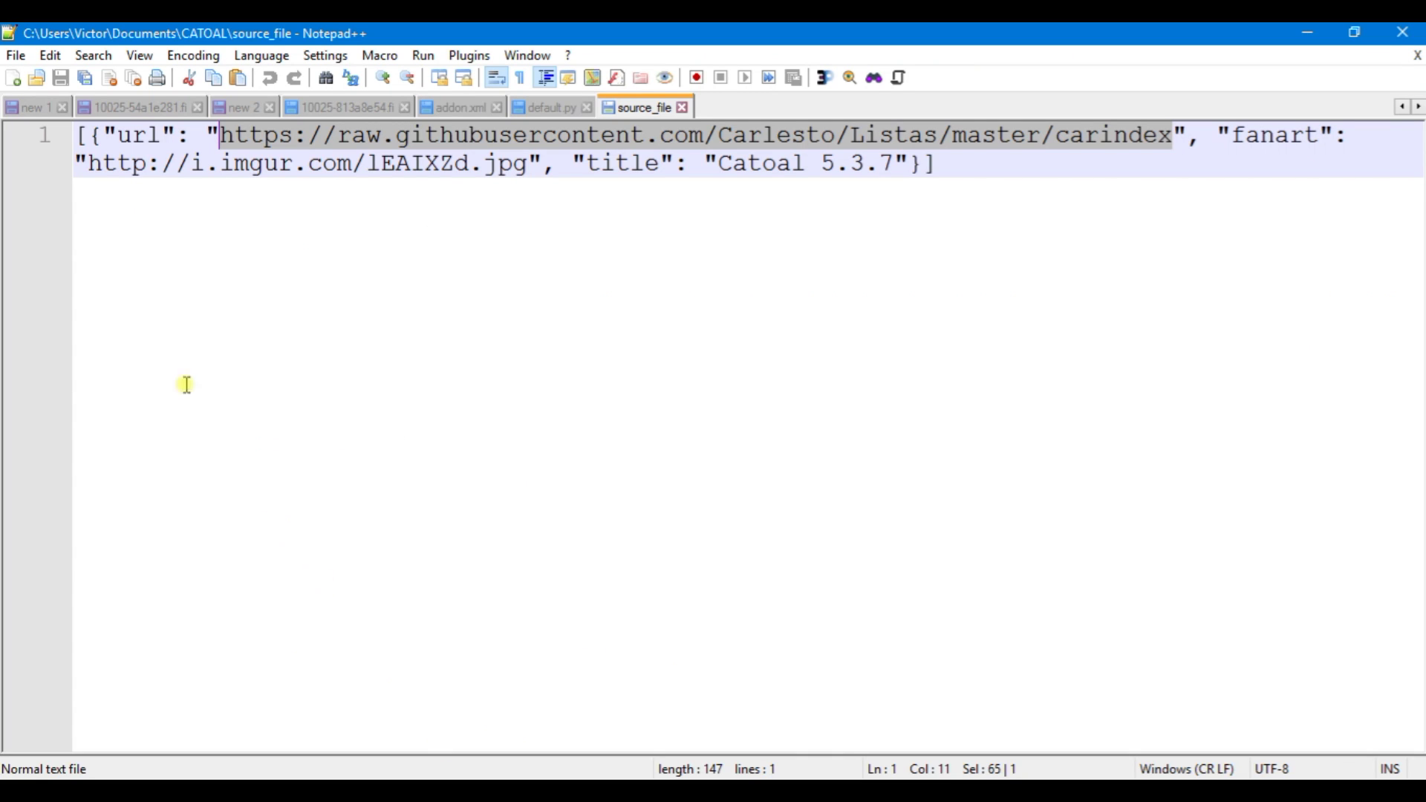
# Create a new blank document and paste the copied Catoflix externallink element into it.
pyautogui.click(16, 56)
pyautogui.click(59, 61)
pyautogui.rightClick(107, 131)
pyautogui.click(148, 188)
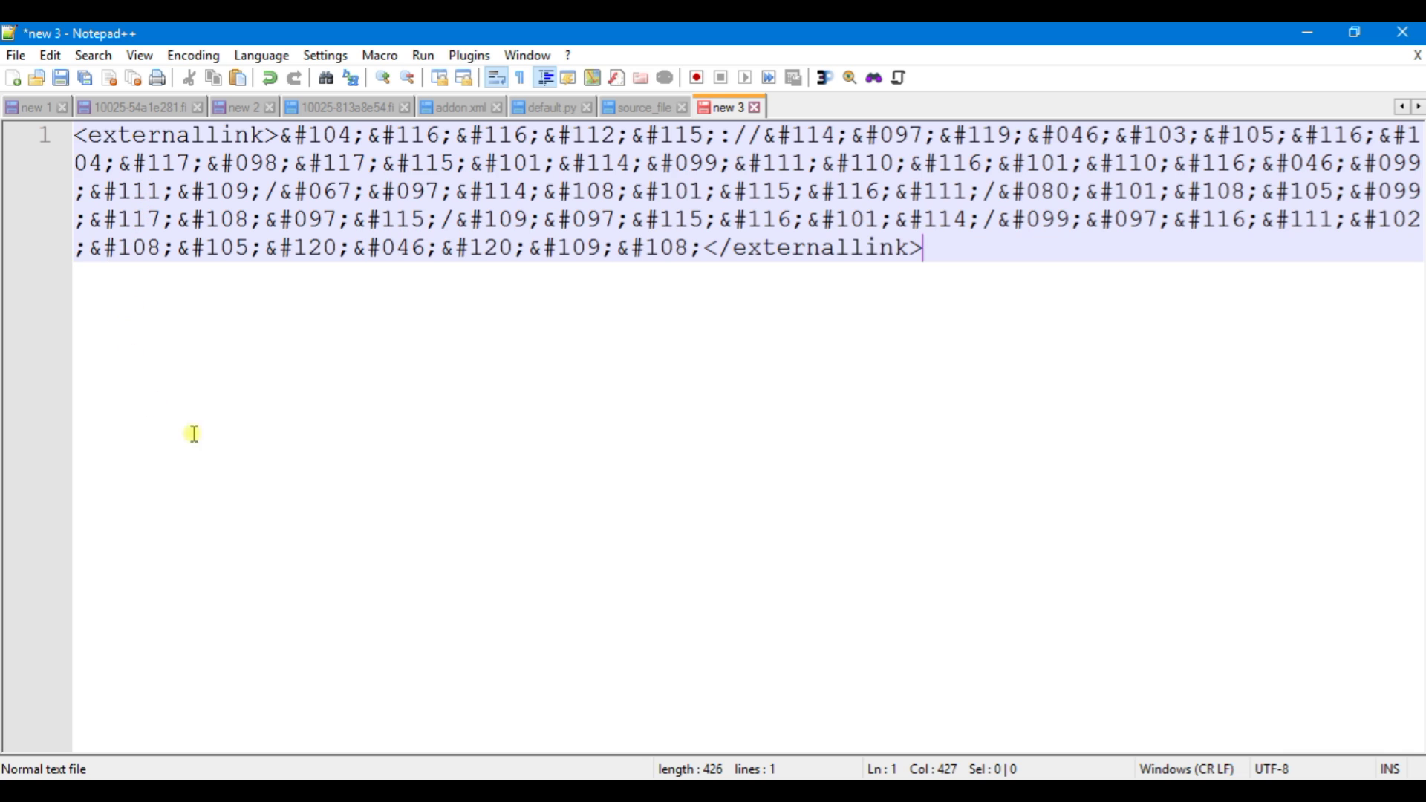
# Cut the encoded characters out from between the opening and closing externallink tags.
pyautogui.moveTo(705, 250); pyautogui.dragTo(284, 136)
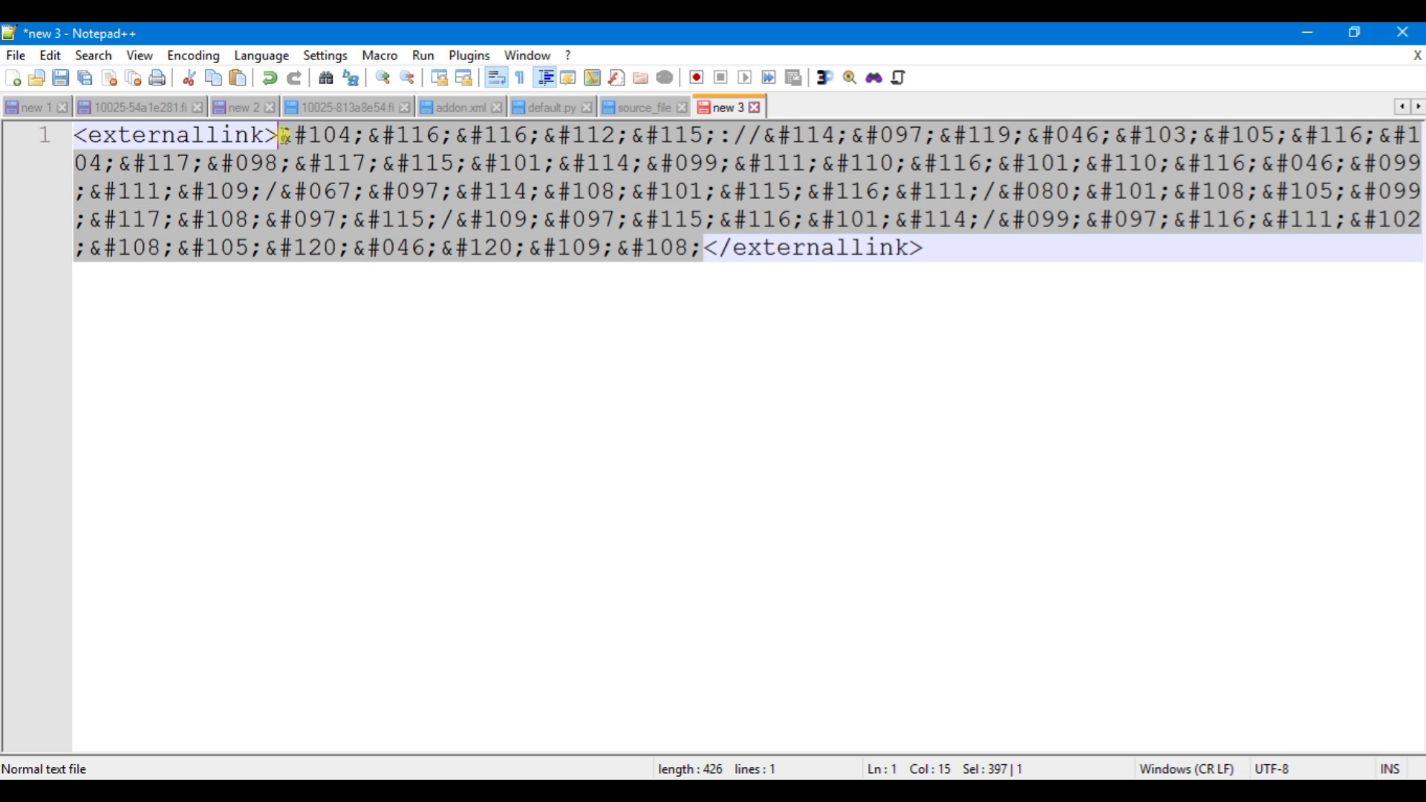
pyautogui.rightClick(368, 151)
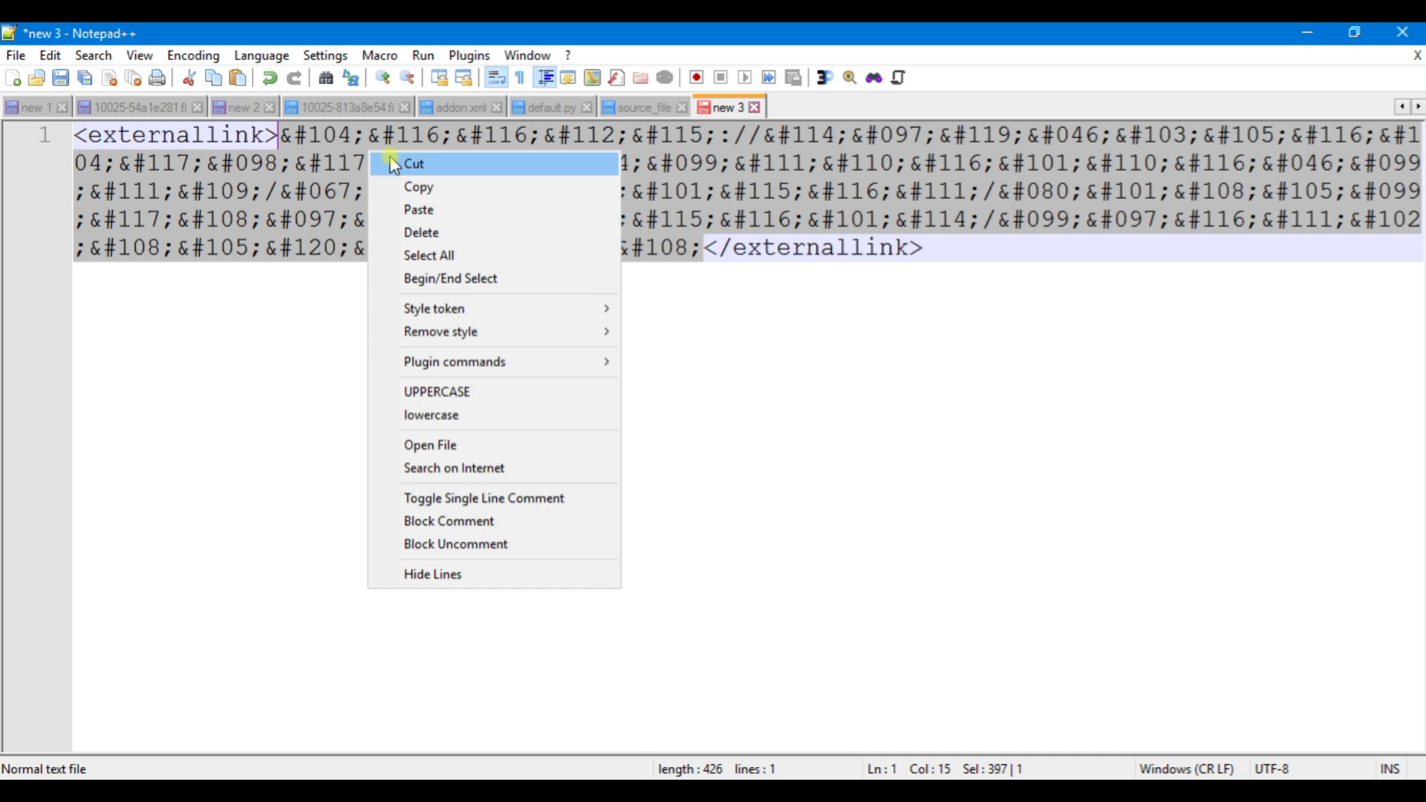
pyautogui.click(394, 165)
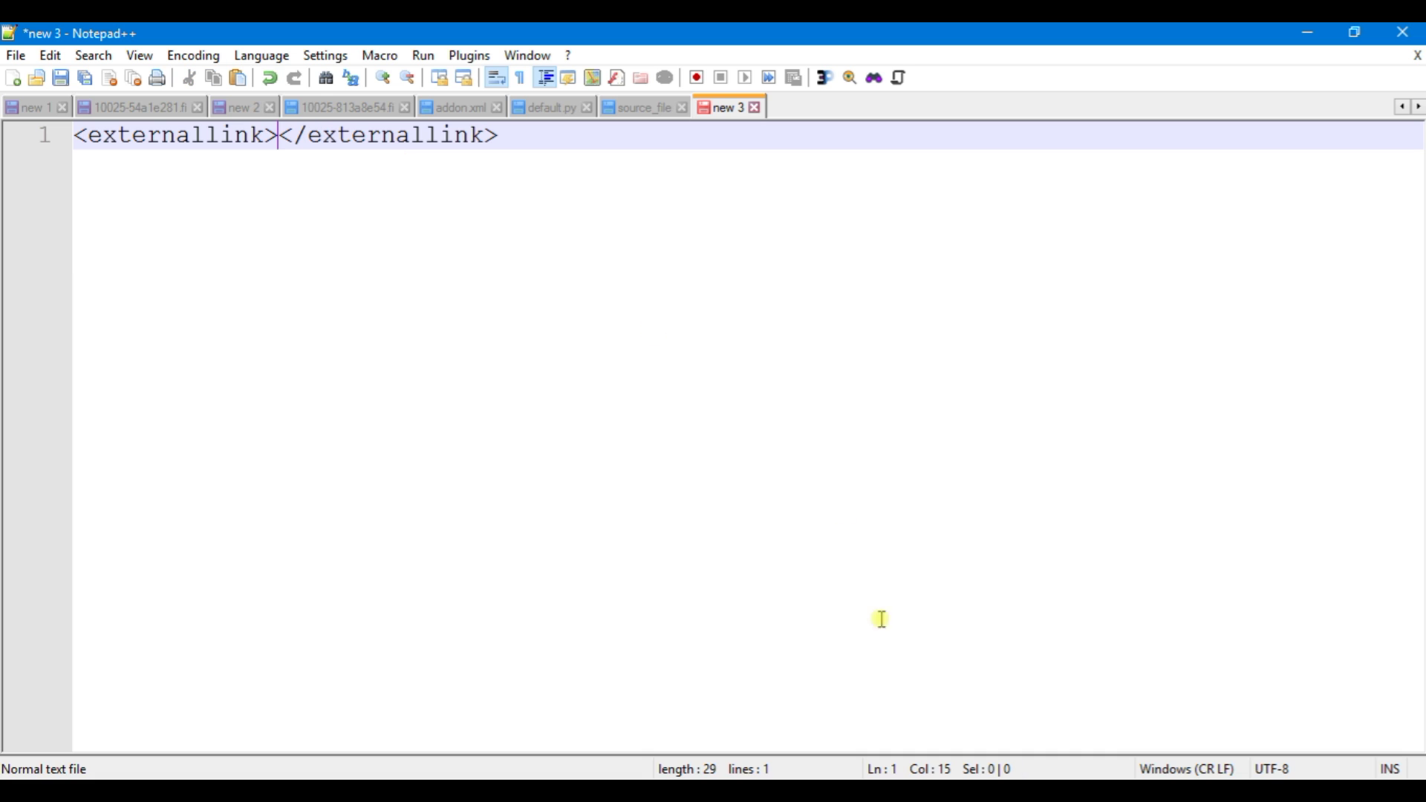
# Switch to the ASCII to Hex page in Chrome and clear all the text from the URL Encoded box.
pyautogui.hotkey('alt', 'Tab')
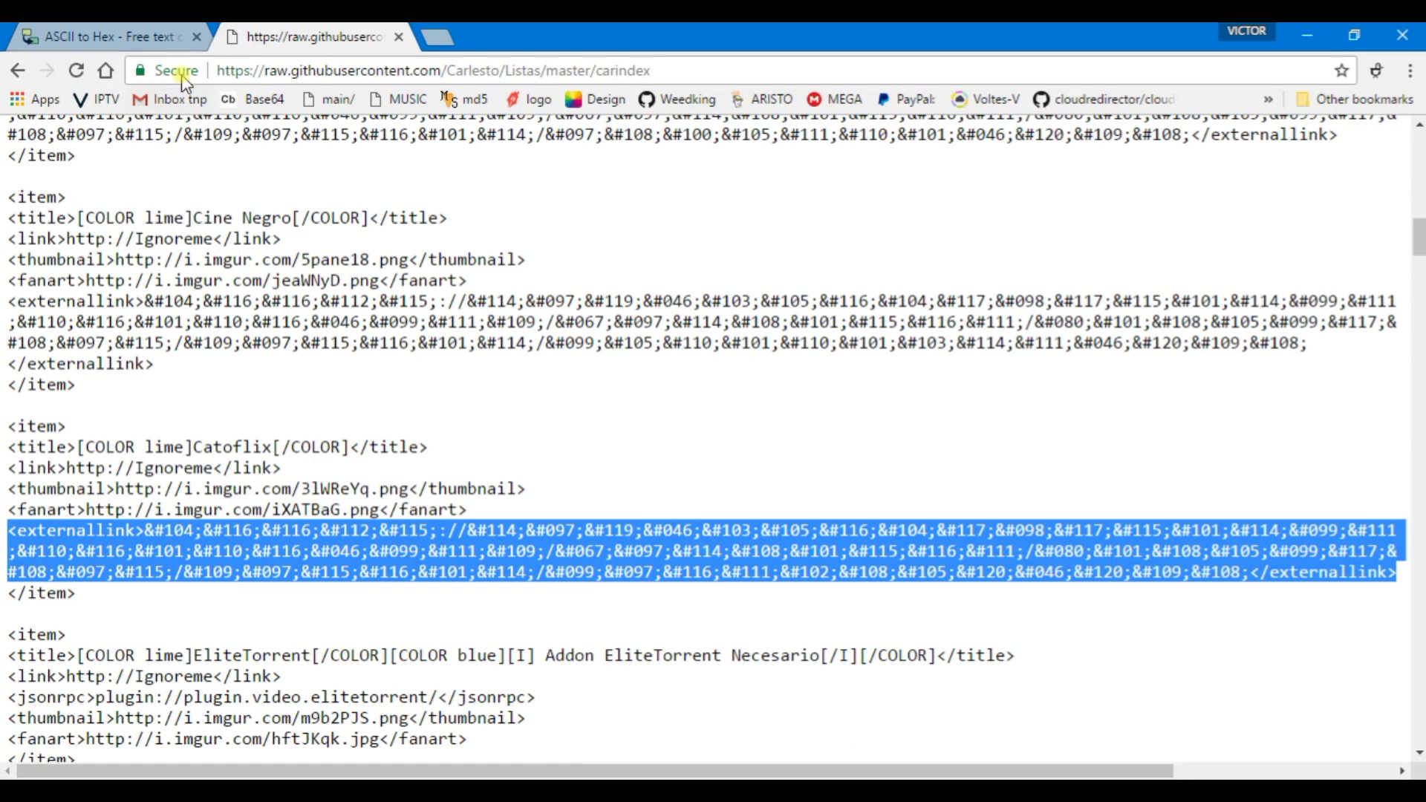
pyautogui.hotkey('ctrl', 'shift', 'Tab')
pyautogui.scroll(-3, 1190, 484)
pyautogui.moveTo(1419, 245); pyautogui.dragTo(1420, 542)
pyautogui.click(1283, 347)
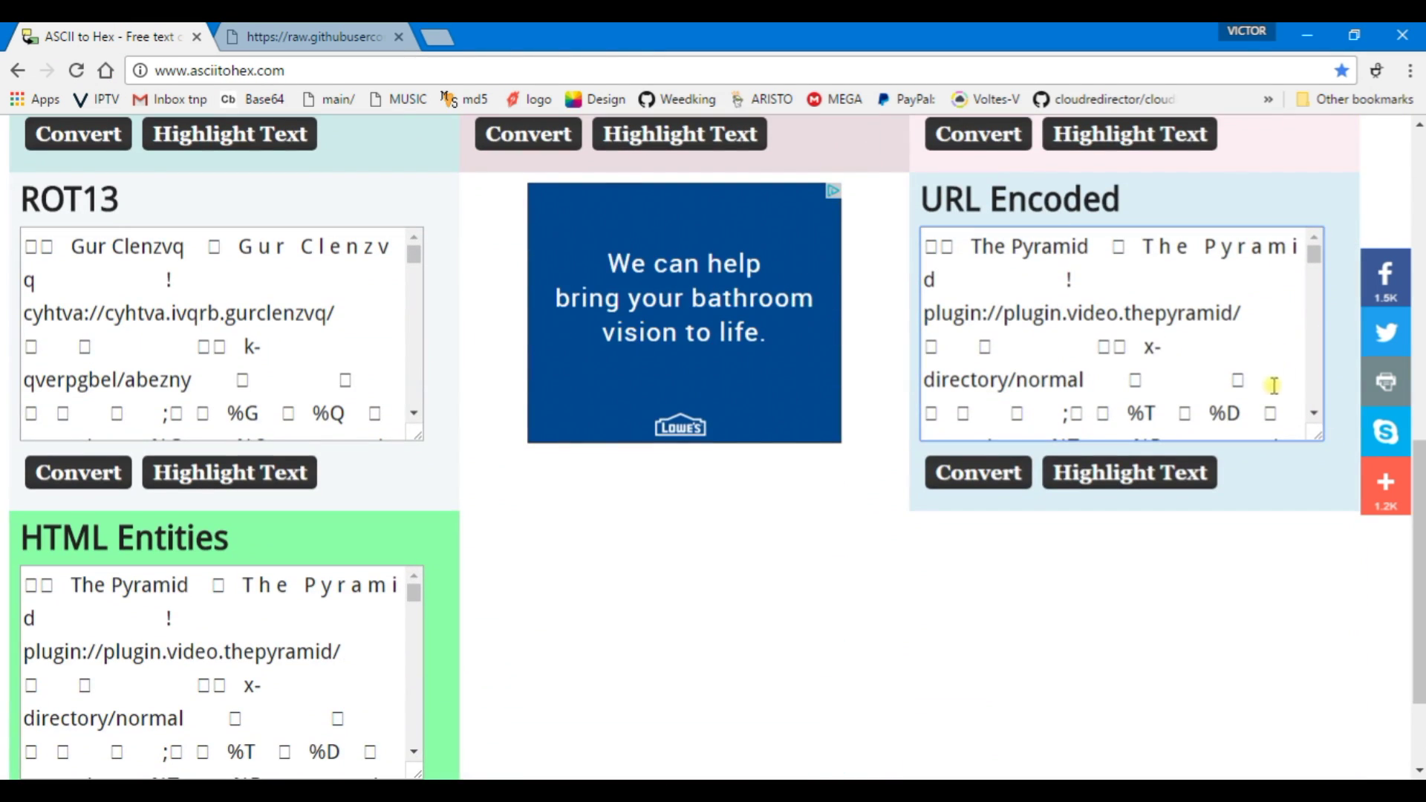
pyautogui.moveTo(1282, 401); pyautogui.dragTo(915, 273)
pyautogui.rightClick(999, 307)
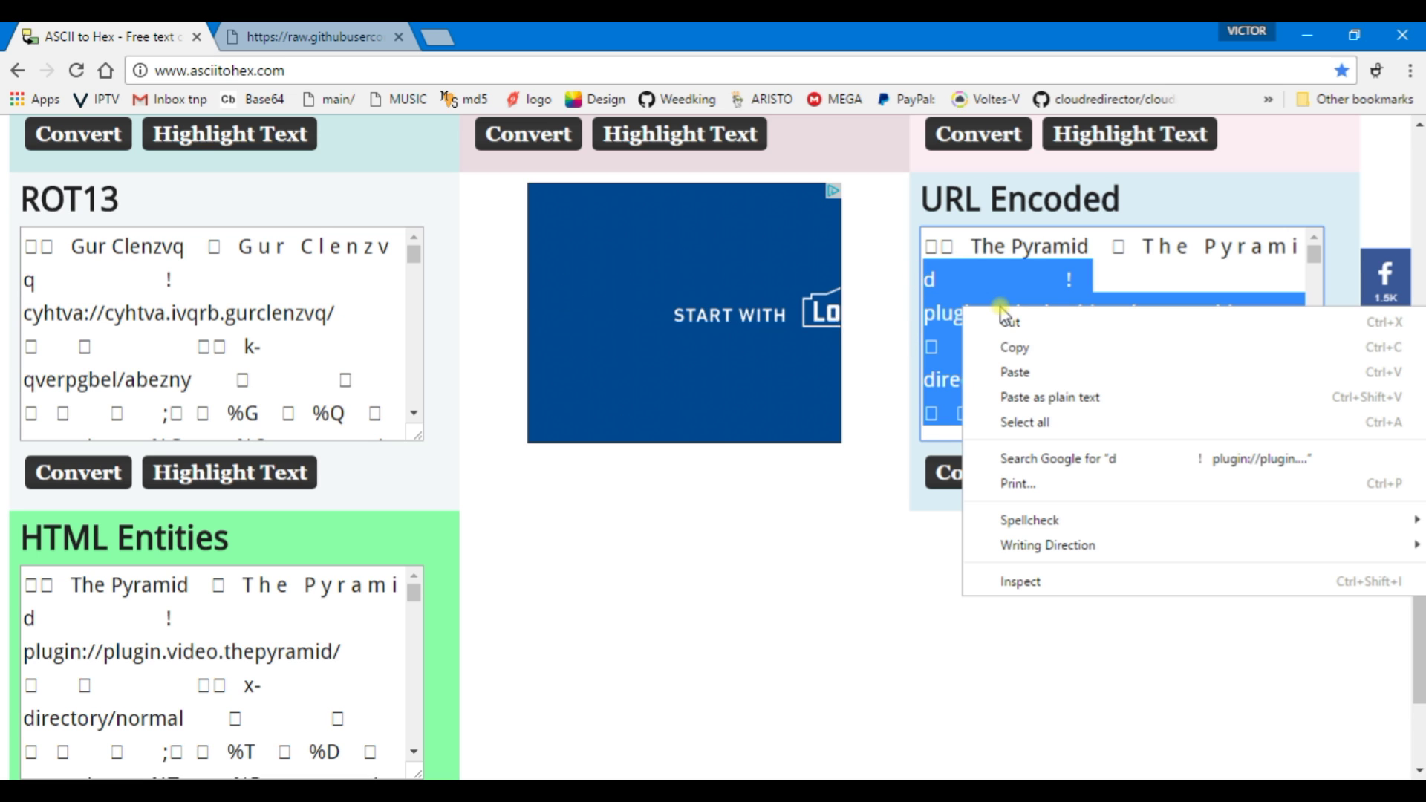
pyautogui.click(1024, 421)
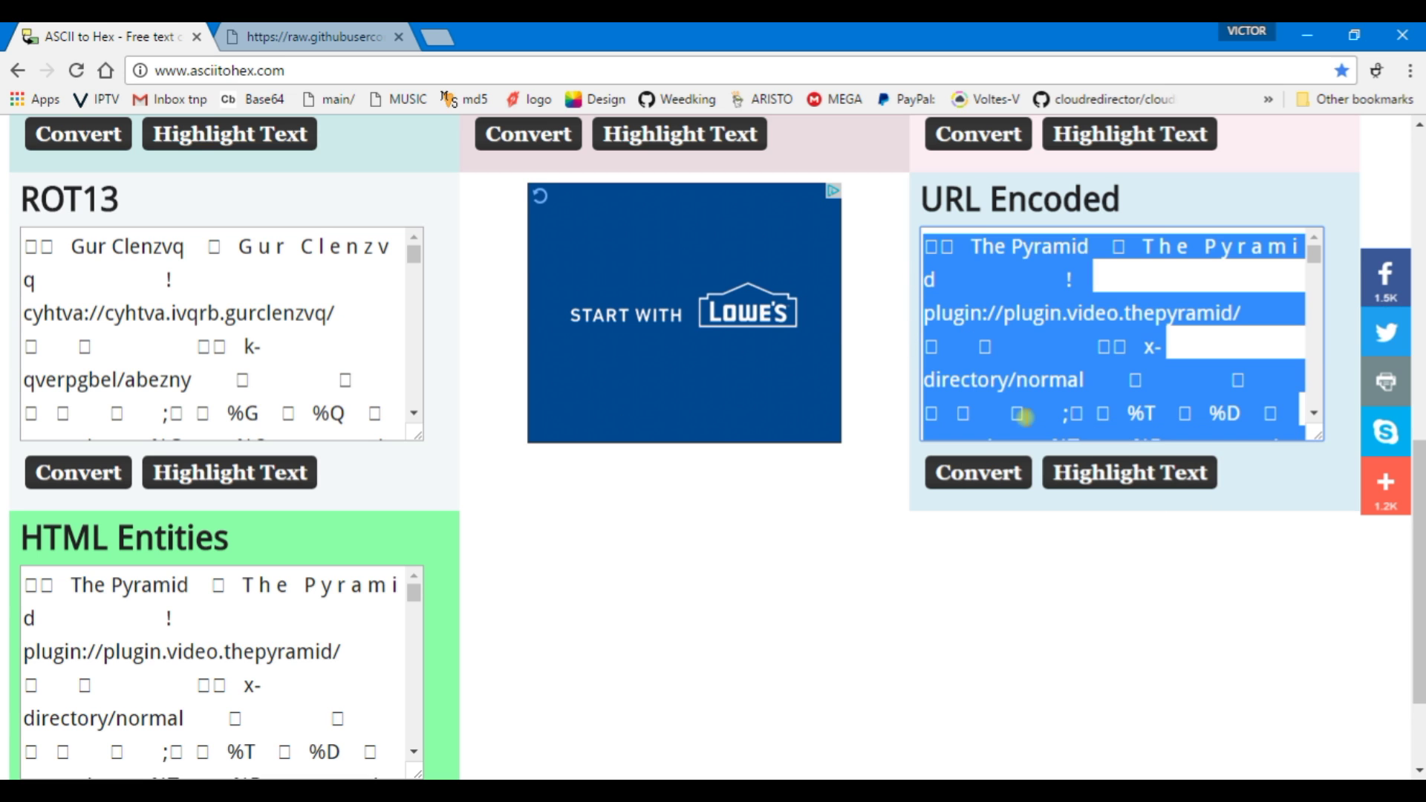
pyautogui.press('Delete')
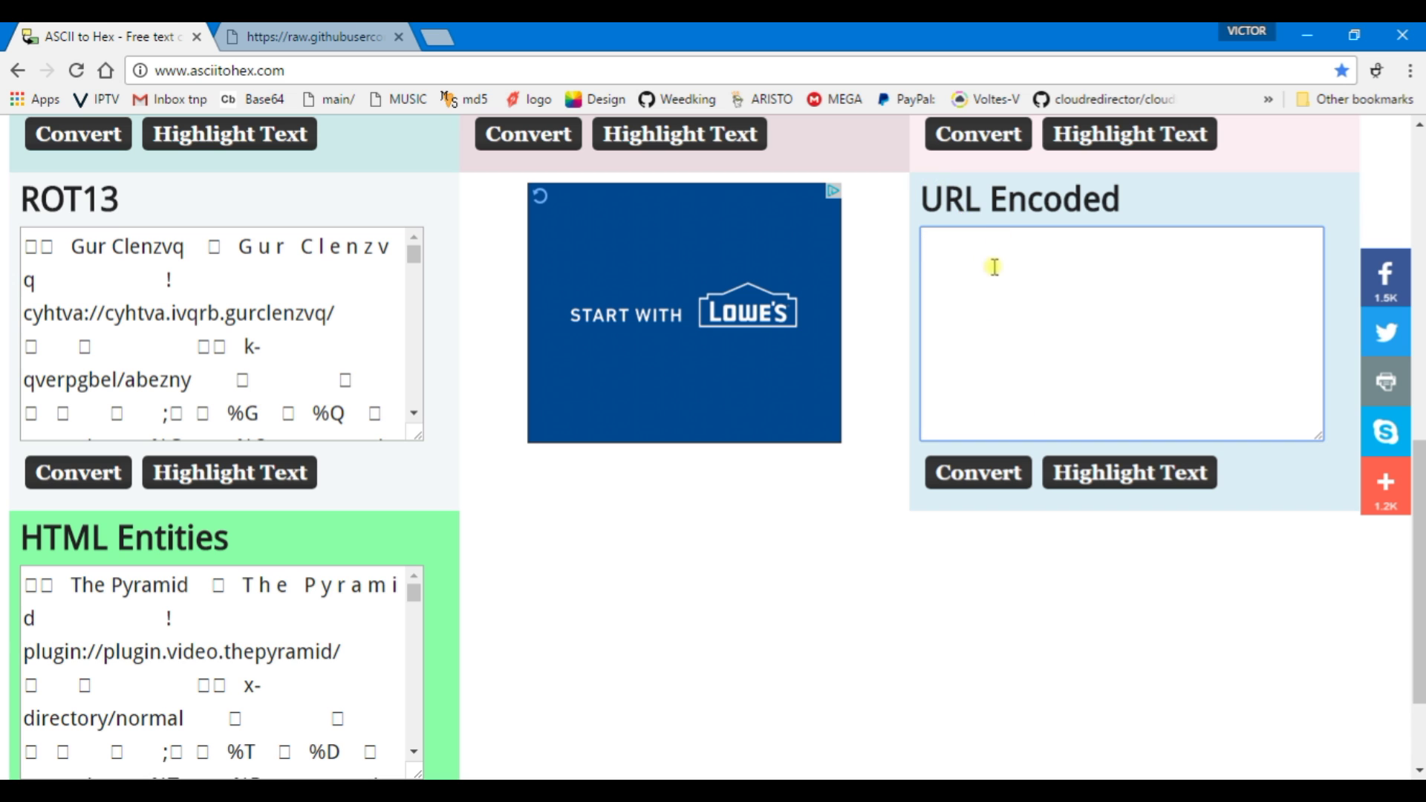
# Paste the cut character codes into the URL Encoded box and convert them.
pyautogui.rightClick(961, 260)
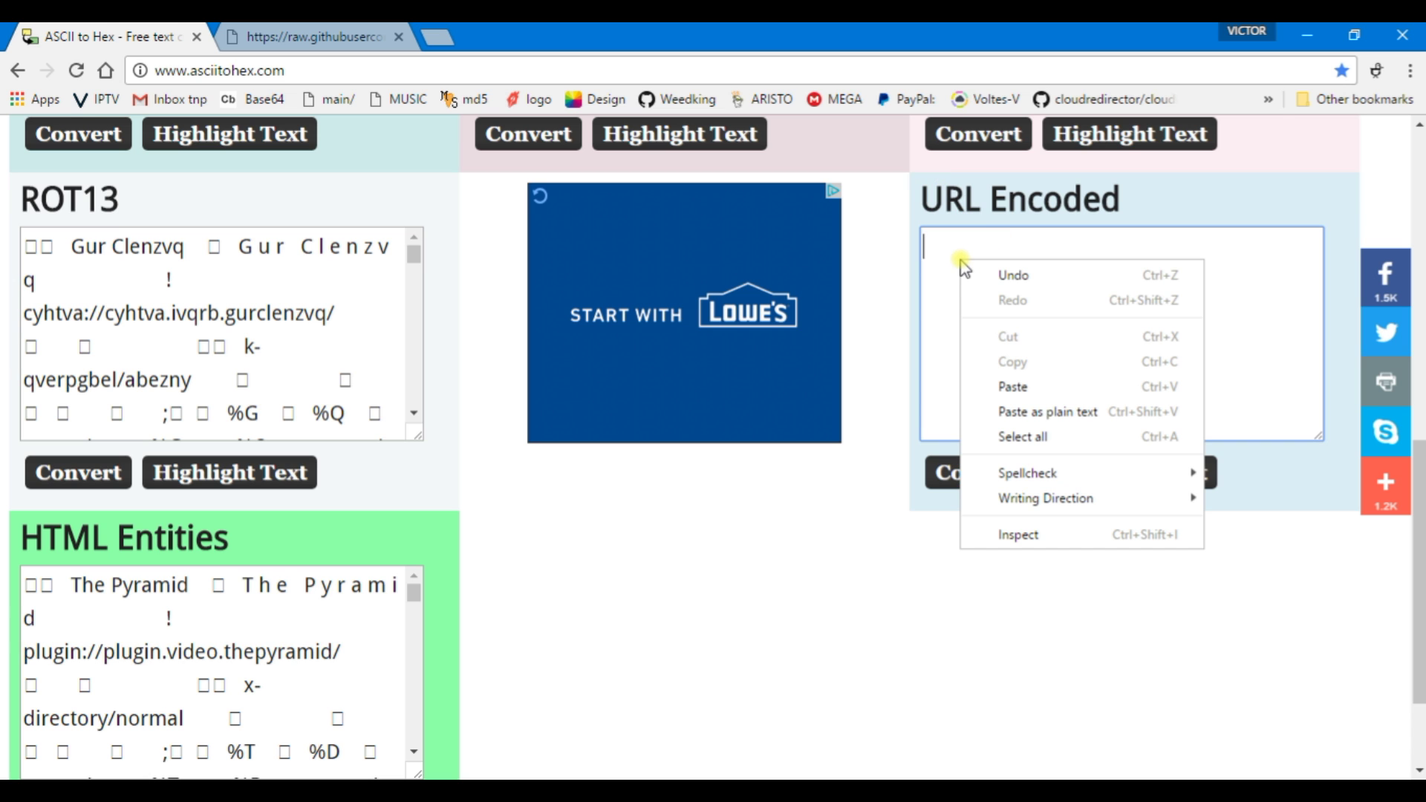
pyautogui.click(1013, 386)
pyautogui.click(978, 473)
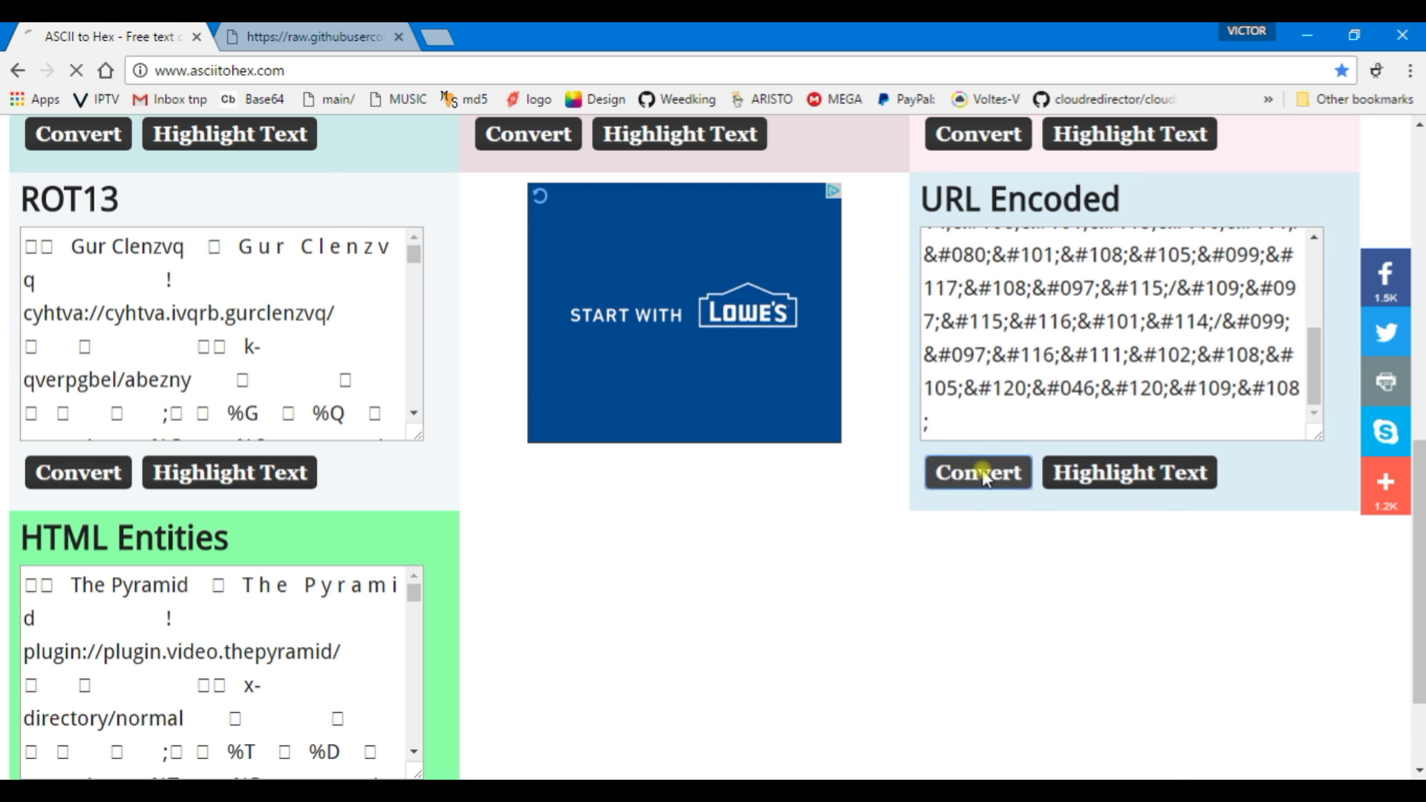
# Copy the decoded catoflix.xml address from the Text (ASCII / ANSI) box and paste it on line 7 of the new Notepad++ document.
pyautogui.moveTo(350, 377); pyautogui.dragTo(3, 348)
pyautogui.rightClick(68, 360)
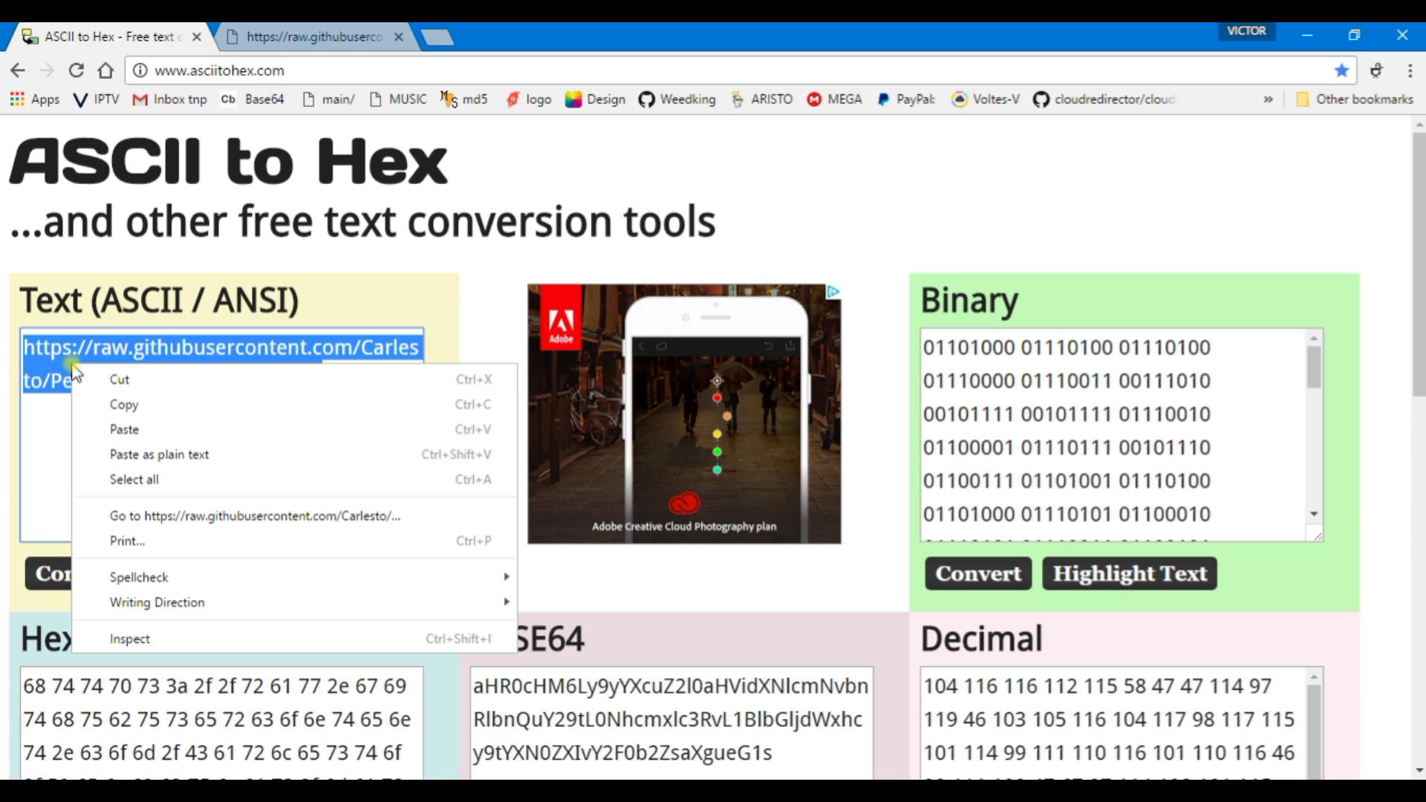
pyautogui.click(120, 404)
pyautogui.hotkey('alt', 'Tab')
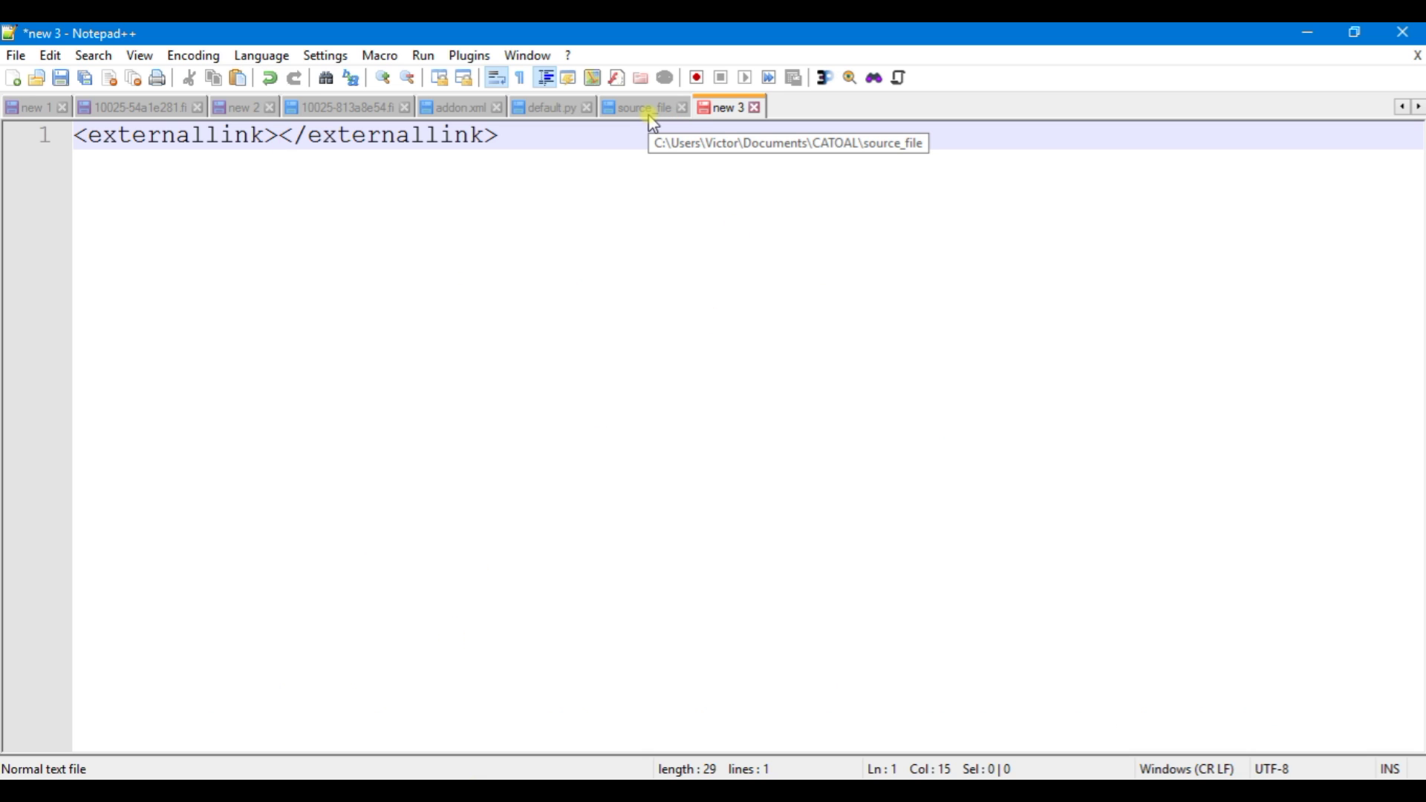
pyautogui.click(566, 143)
pyautogui.press('Return')
pyautogui.press('Return')
pyautogui.press('Return')
pyautogui.press('Return')
pyautogui.press('Return')
pyautogui.press('Return')
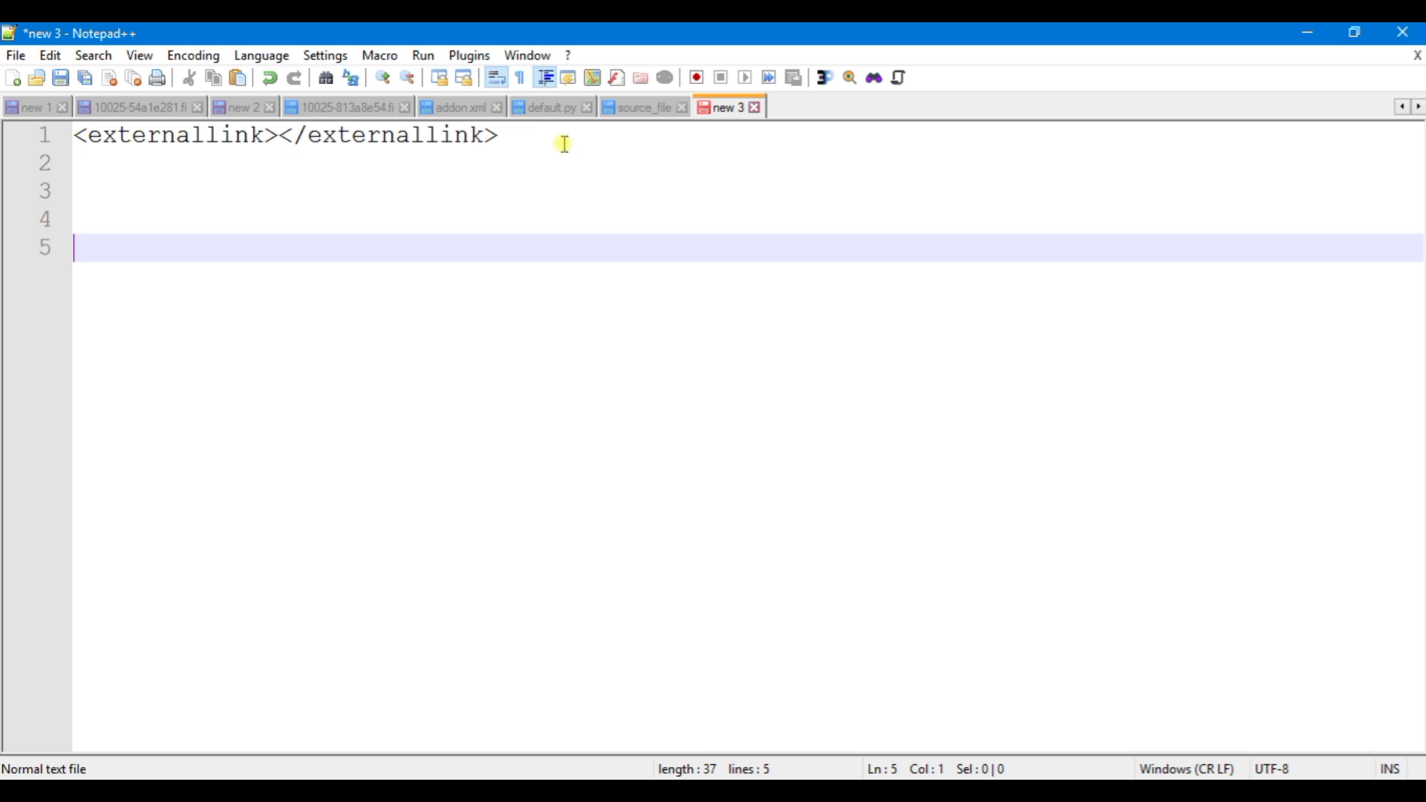
pyautogui.hotkey('ctrl', 'v')
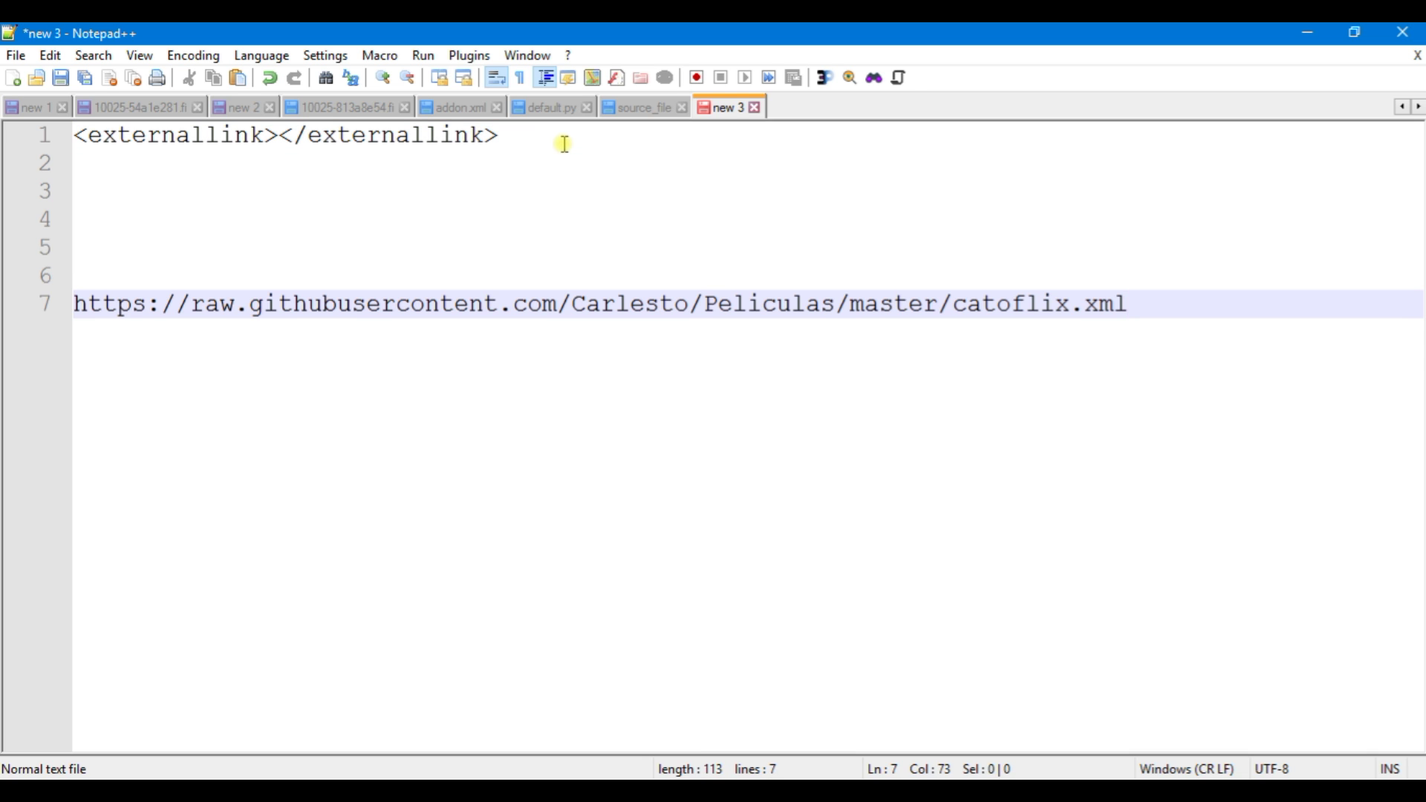
# Return to the ASCII to Hex page in Chrome, copy the whole encoded string from the URL Encoded box, and switch back to Notepad++.
pyautogui.click(914, 792)
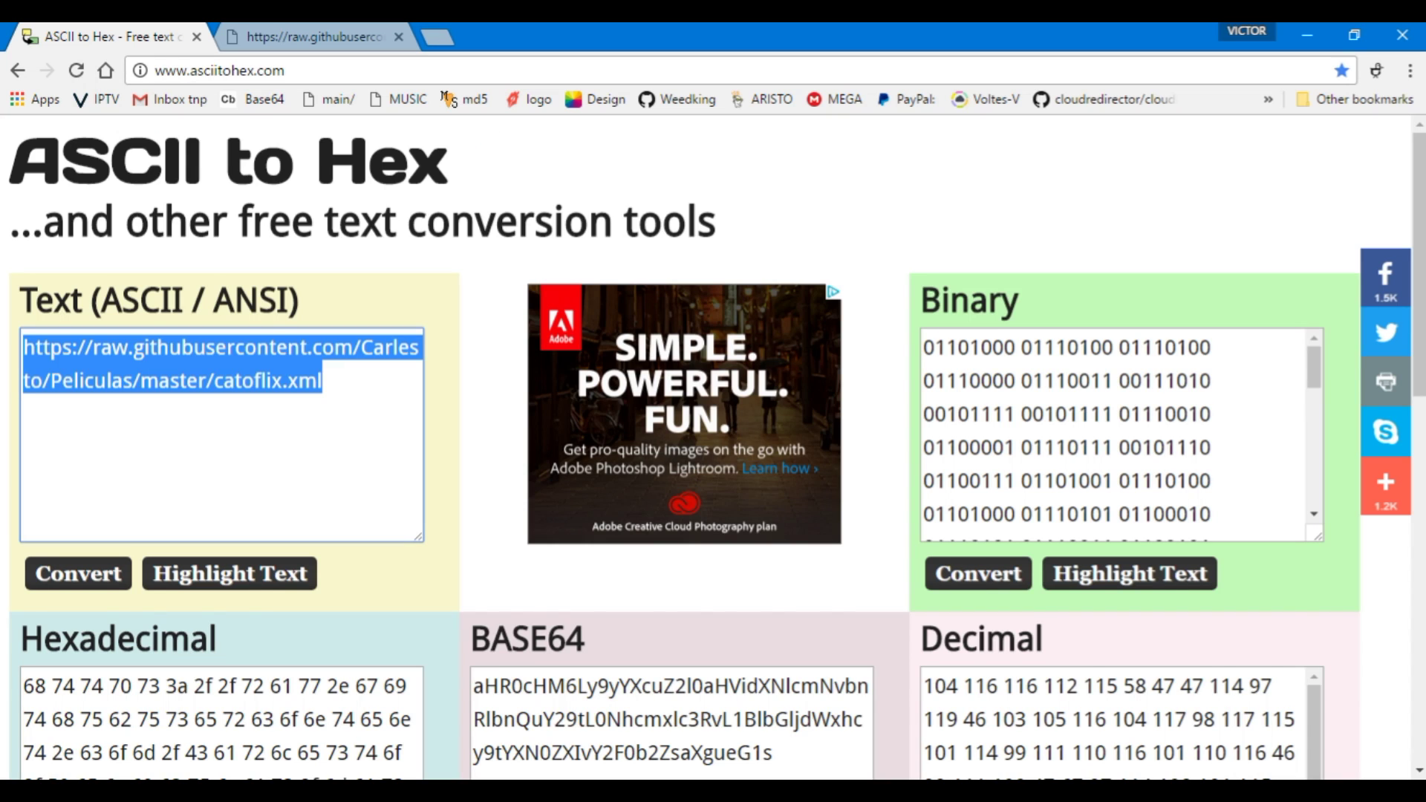
pyautogui.scroll(-7, 1274, 582)
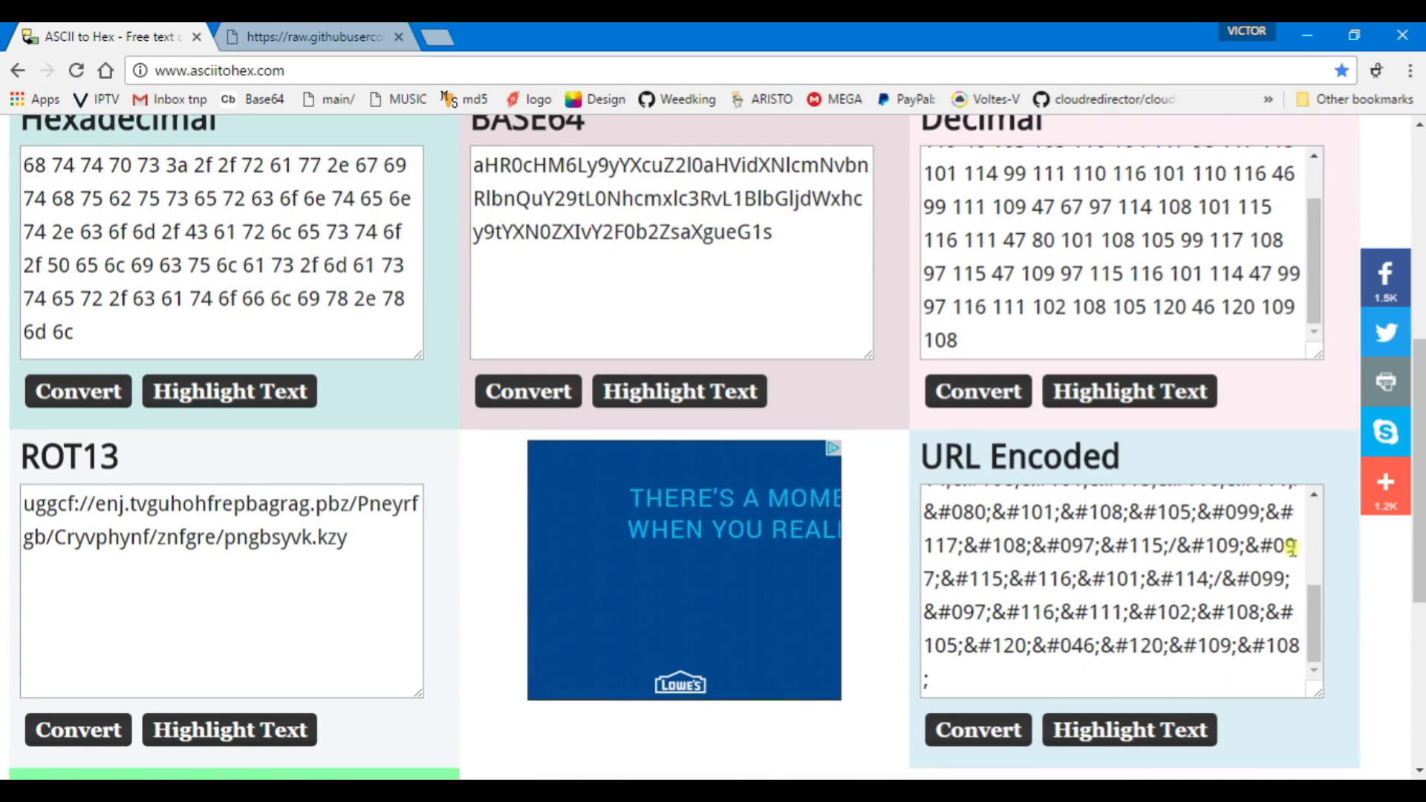
pyautogui.scroll(-4, 1292, 537)
pyautogui.click(945, 364)
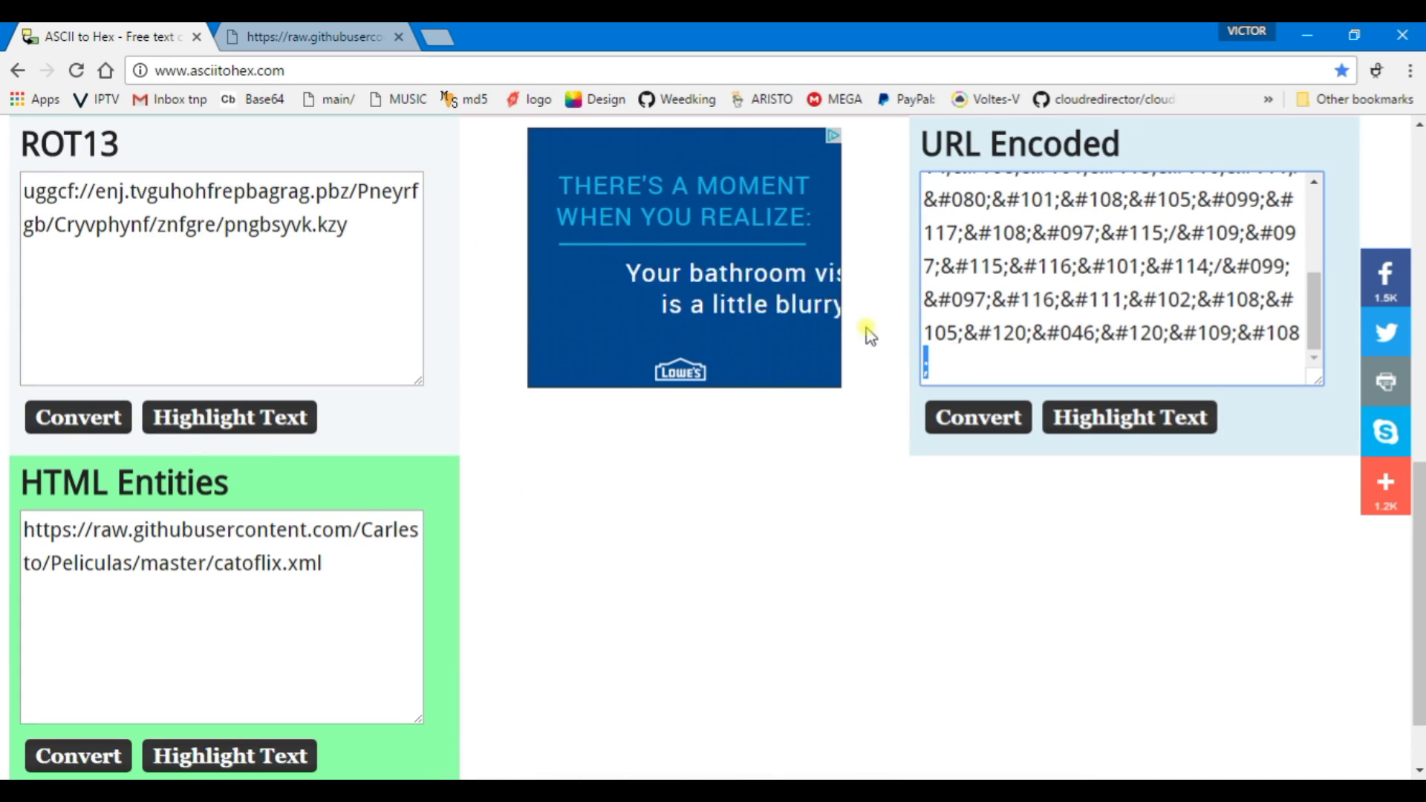
pyautogui.moveTo(901, 364); pyautogui.dragTo(858, 219)
pyautogui.rightClick(1038, 263)
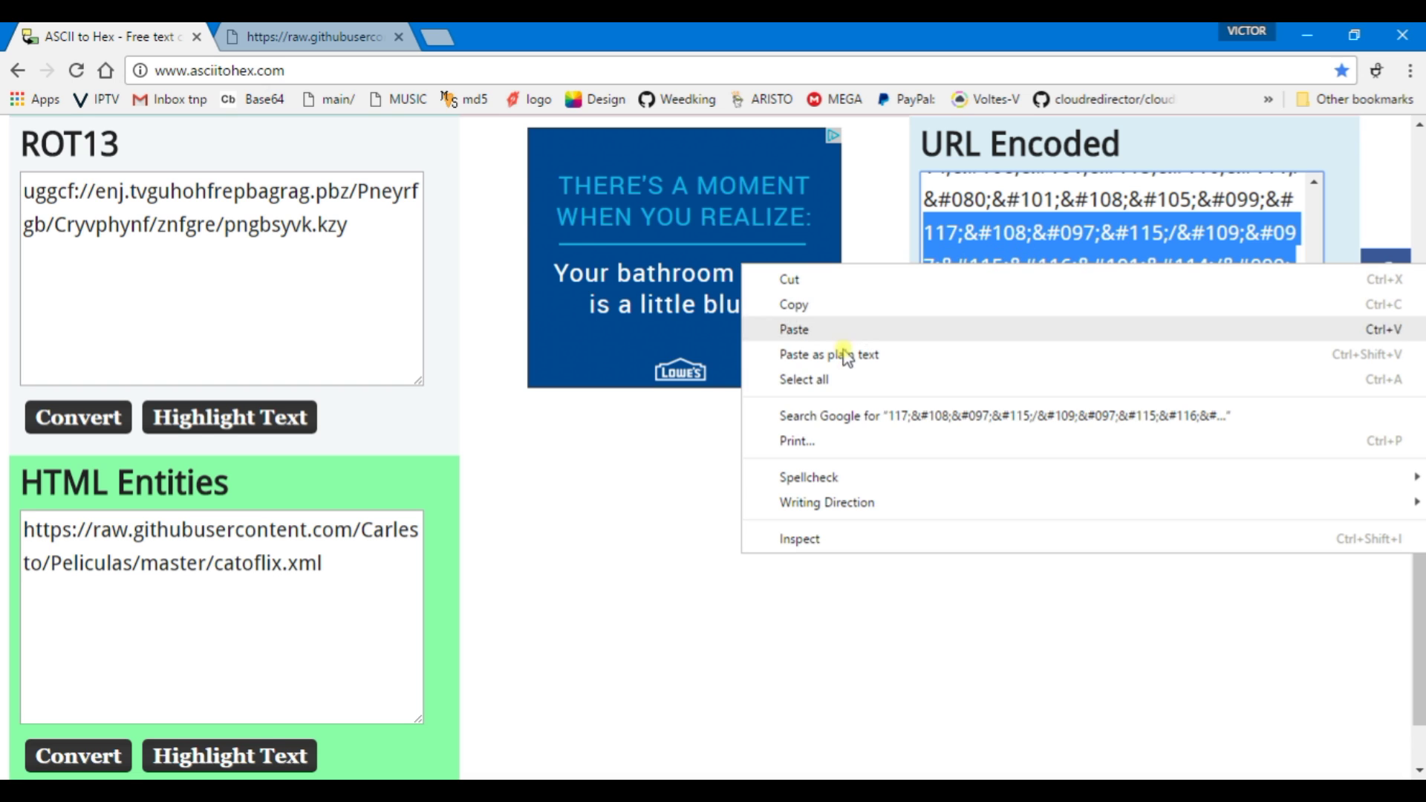
pyautogui.click(817, 379)
pyautogui.rightClick(1060, 291)
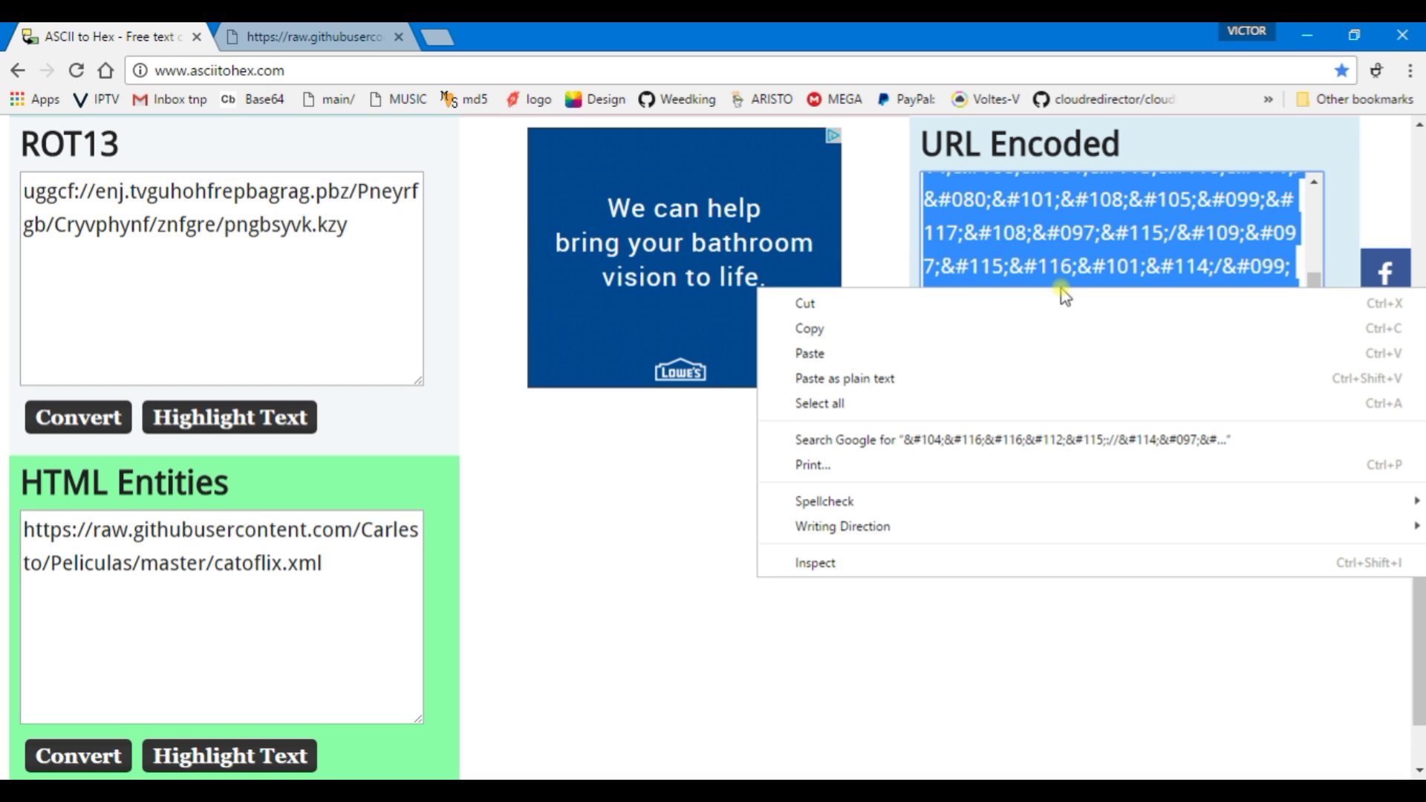
pyautogui.click(831, 329)
pyautogui.click(482, 777)
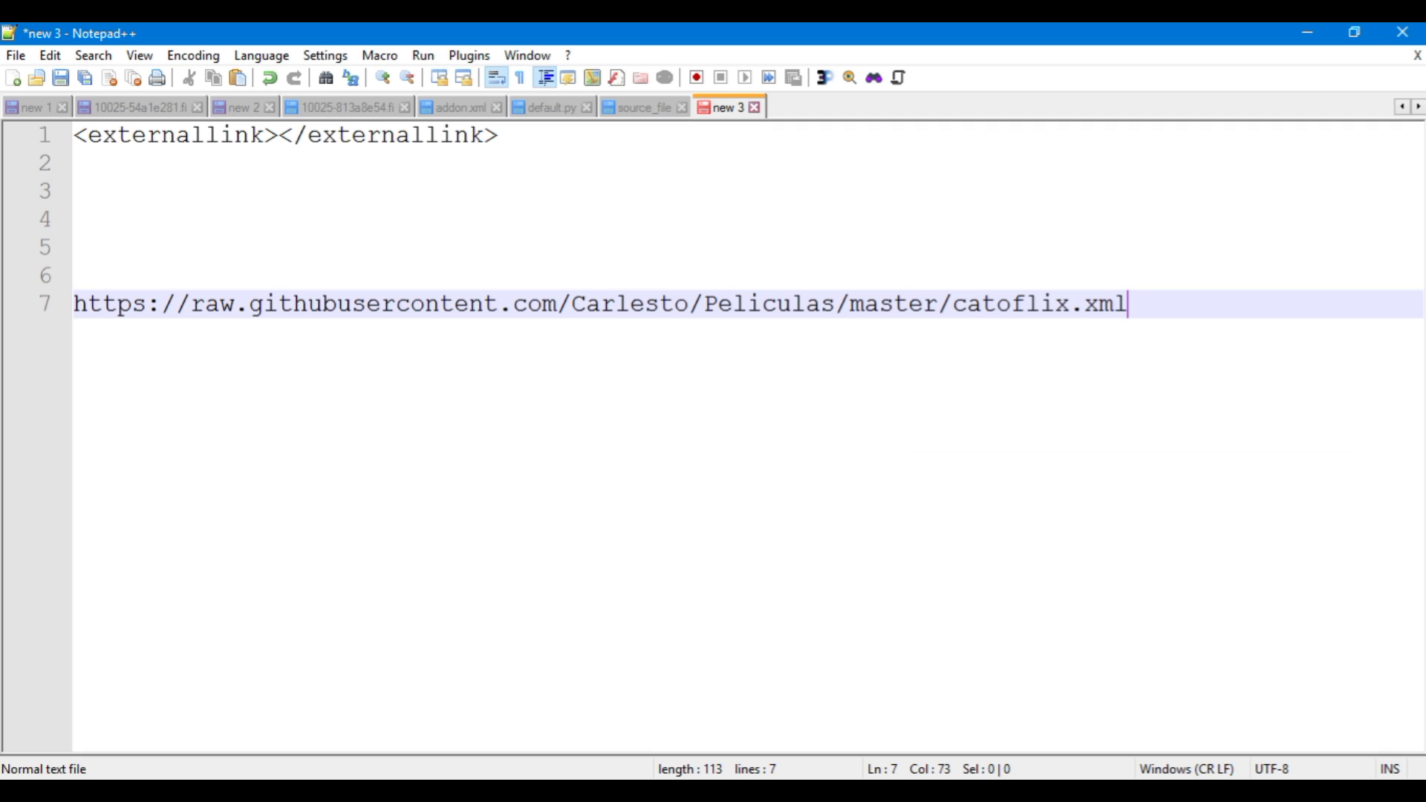
# Try pasting the encoded string between the externallink tags on line 1, and cut it out again.
pyautogui.click(281, 136)
pyautogui.rightClick(281, 137)
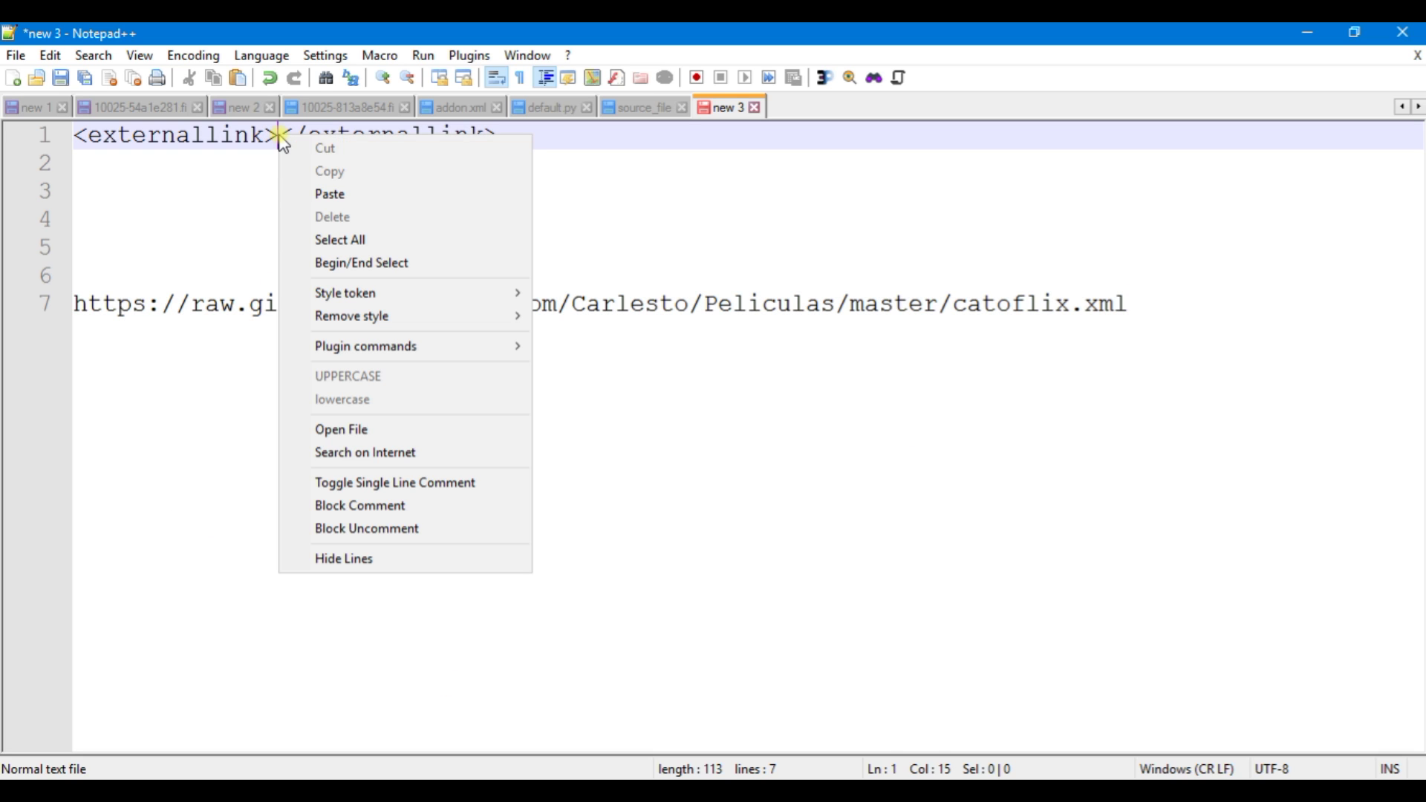
pyautogui.click(312, 193)
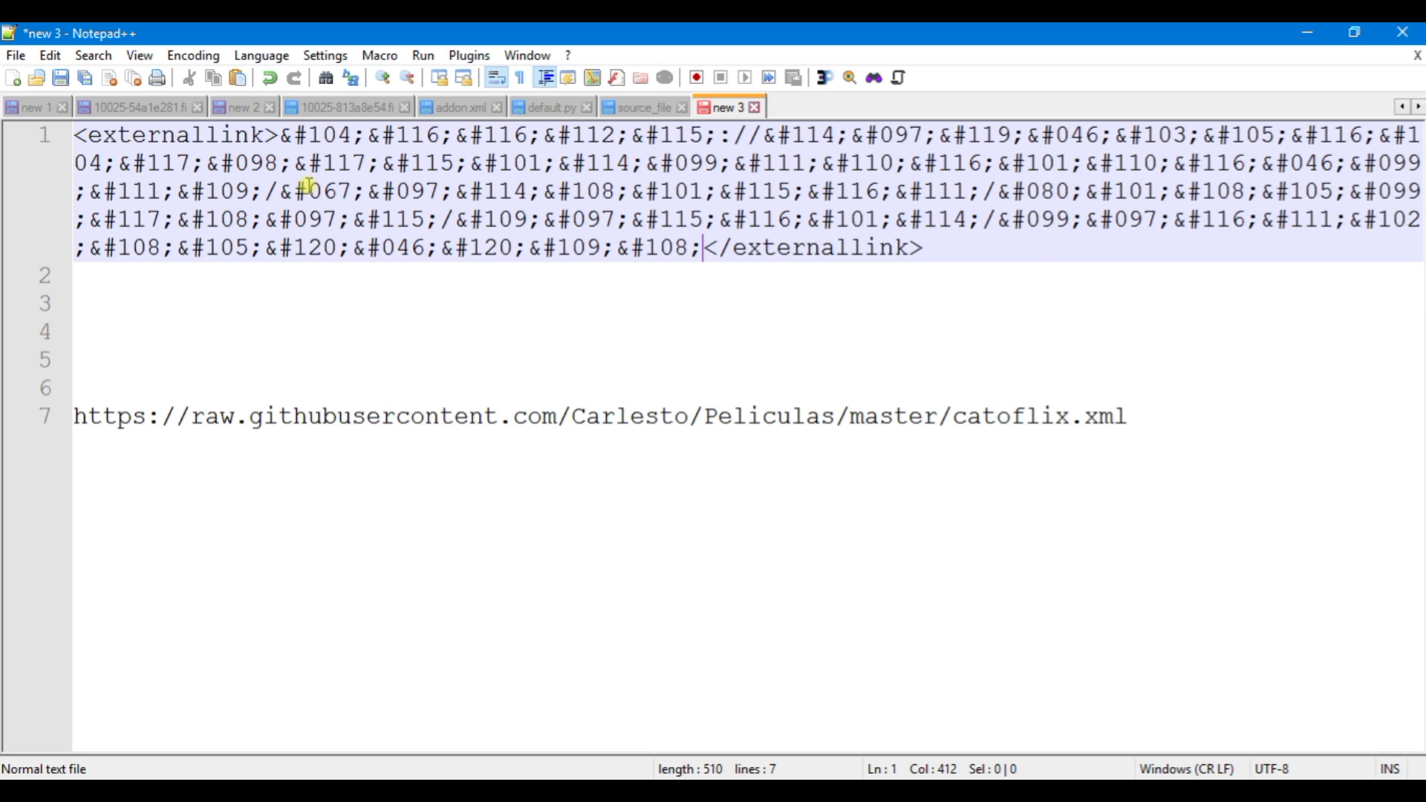
pyautogui.click(443, 304)
pyautogui.moveTo(704, 249); pyautogui.dragTo(282, 134)
pyautogui.rightClick(347, 141)
pyautogui.click(383, 154)
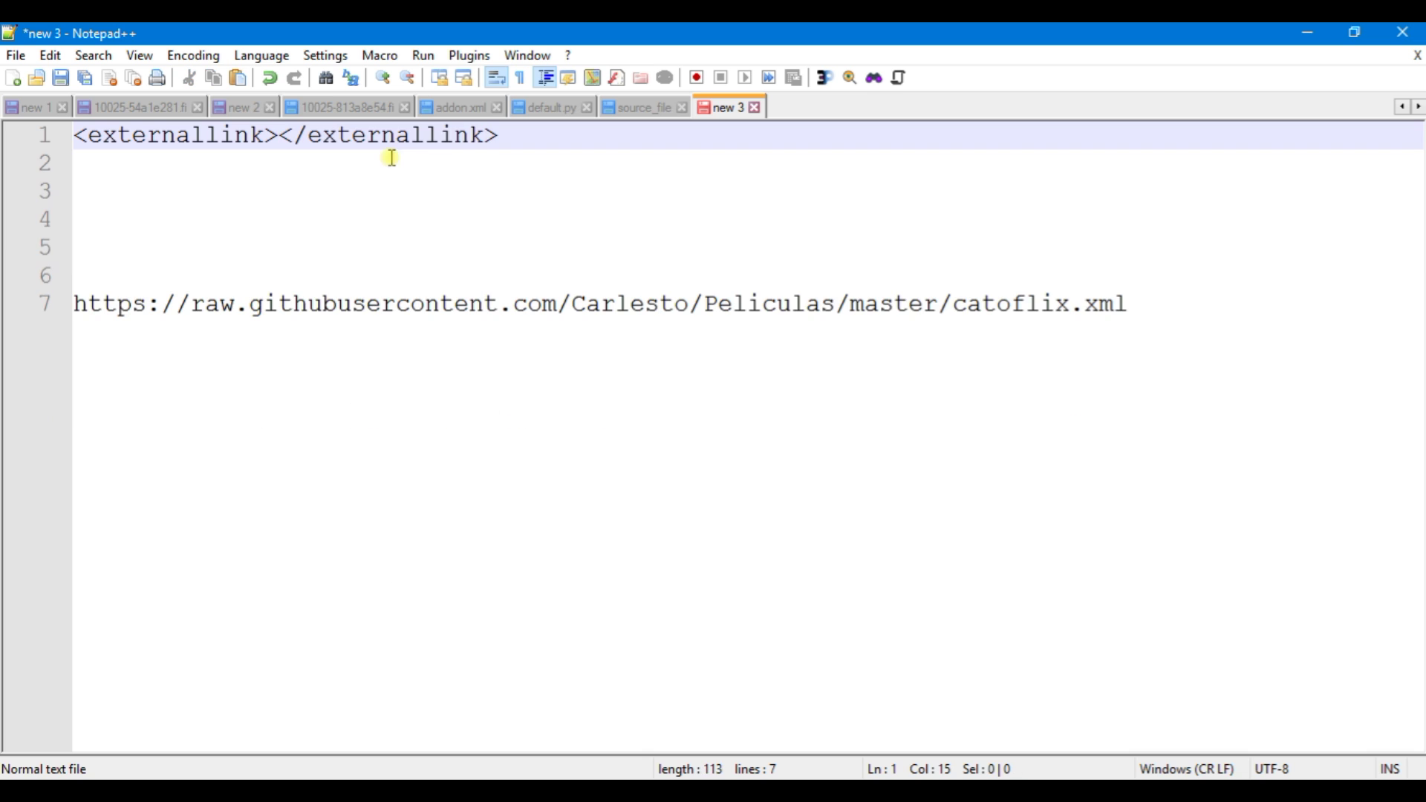
# Replace the empty externallink tags on line 1 with the encoded string alone.
pyautogui.moveTo(565, 136); pyautogui.dragTo(75, 136)
pyautogui.rightClick(113, 128)
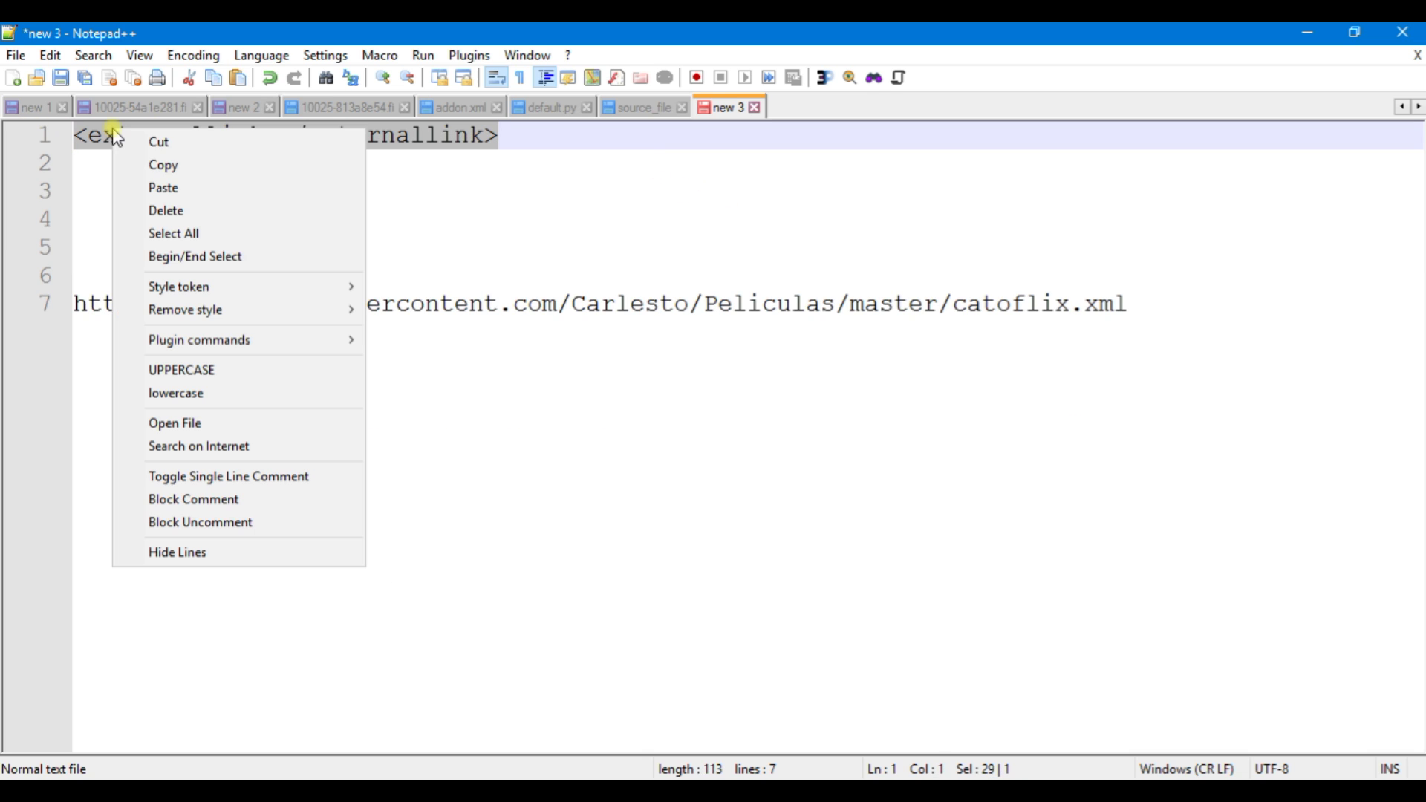
pyautogui.click(152, 186)
pyautogui.click(519, 277)
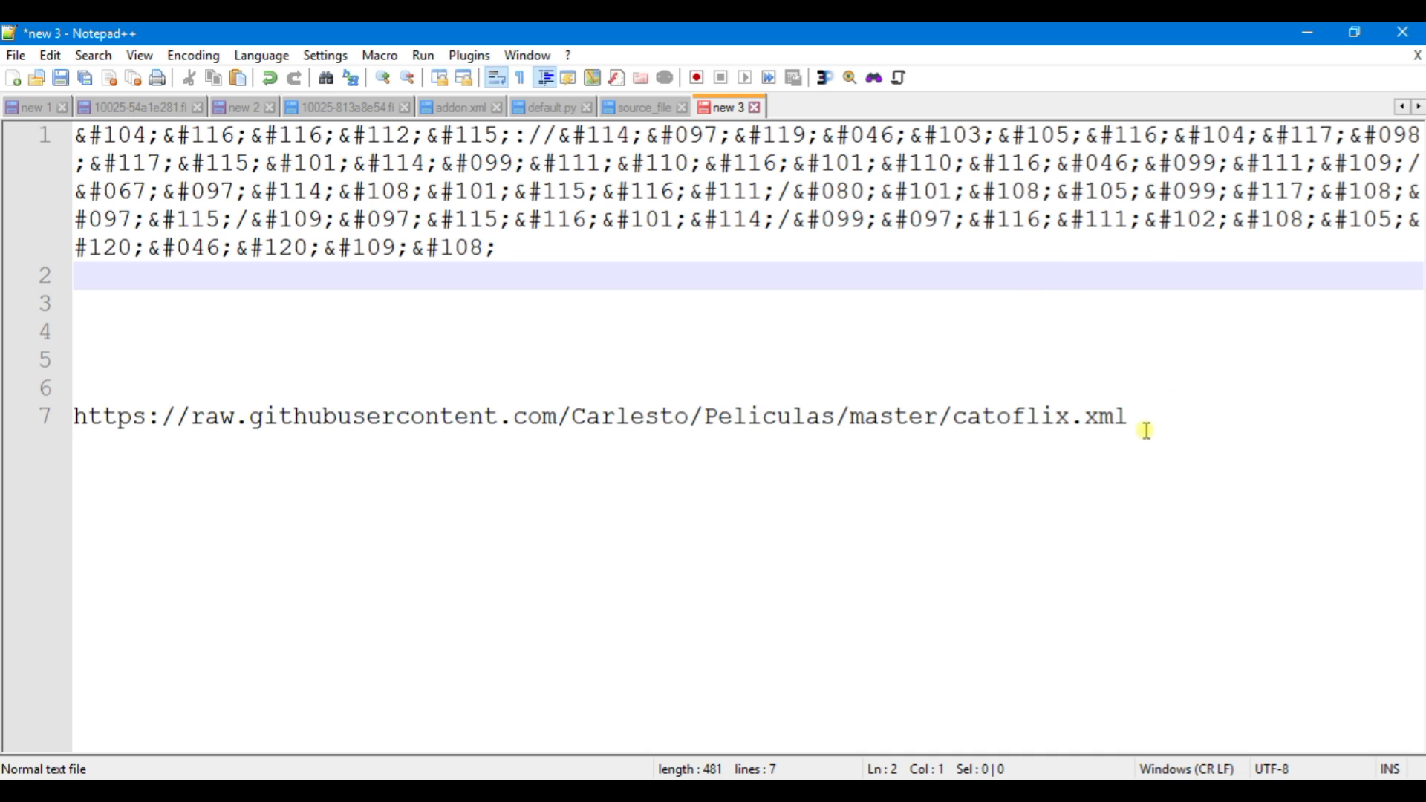
# Copy the complete decoded catoflix.xml address from line 7.
pyautogui.moveTo(1138, 421); pyautogui.dragTo(70, 391)
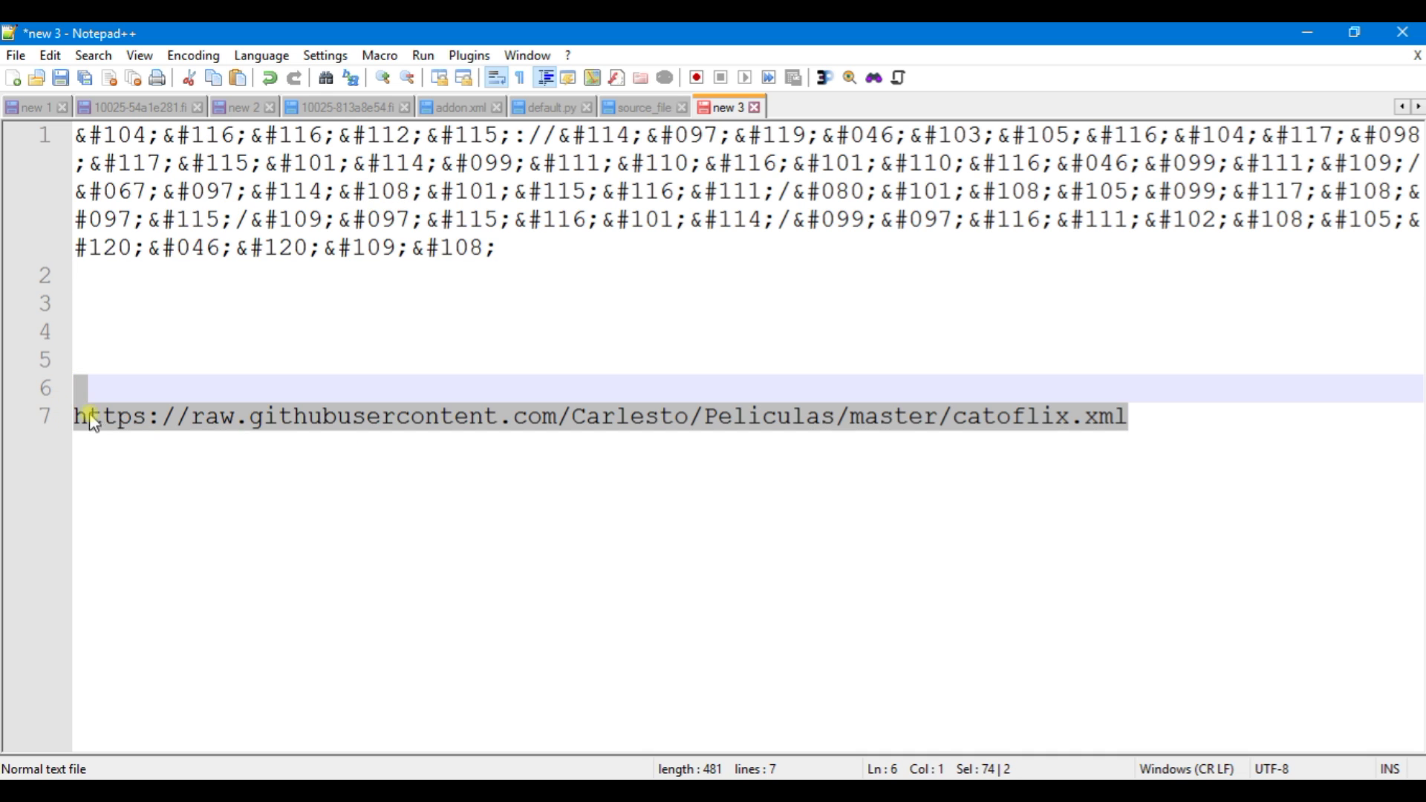
pyautogui.click(1163, 460)
pyautogui.moveTo(1130, 416); pyautogui.dragTo(75, 416)
pyautogui.rightClick(151, 420)
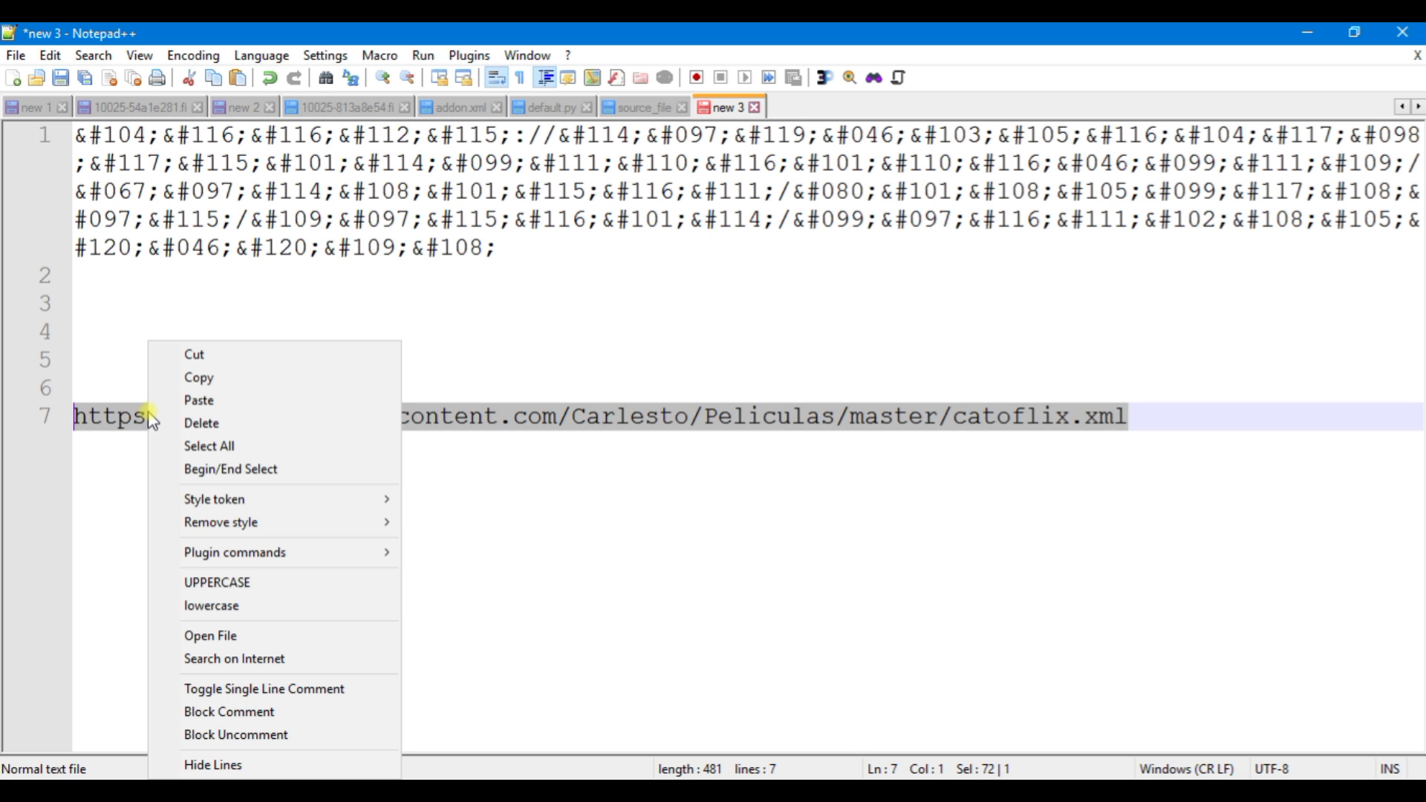
pyautogui.click(197, 382)
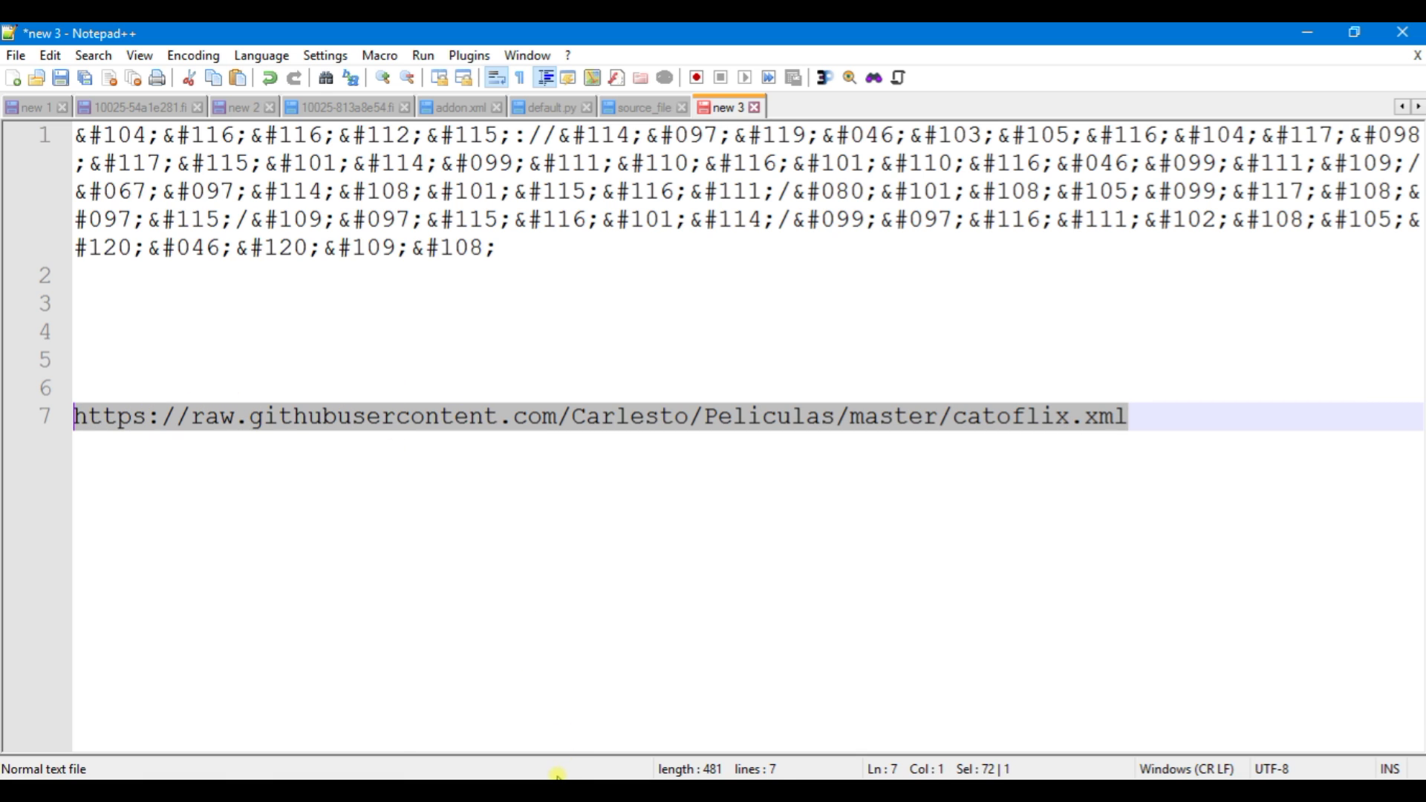
# Switch to Chrome and load the copied catoflix.xml address in place of the ASCII to Hex page.
pyautogui.hotkey('alt', 'Tab')
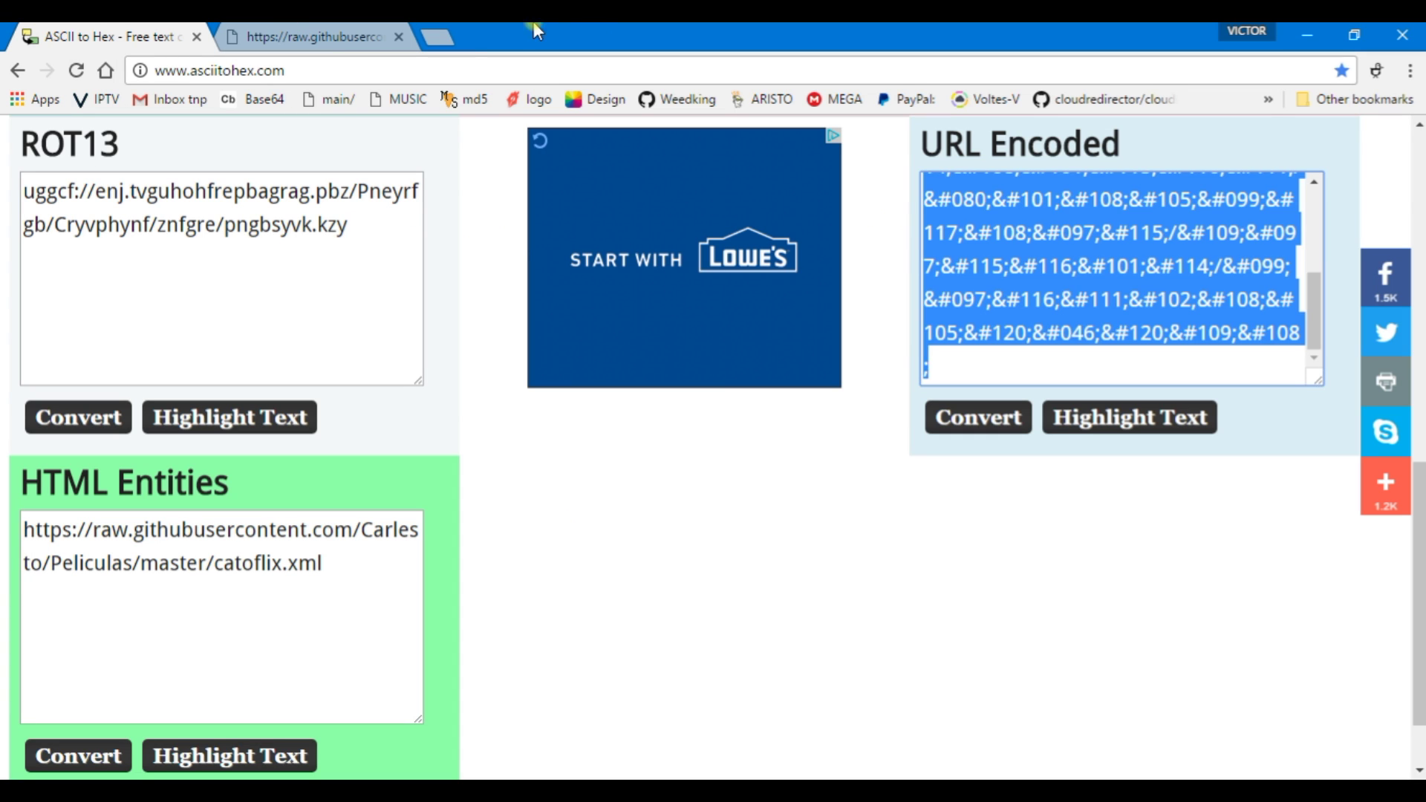
pyautogui.click(299, 70)
pyautogui.rightClick(300, 70)
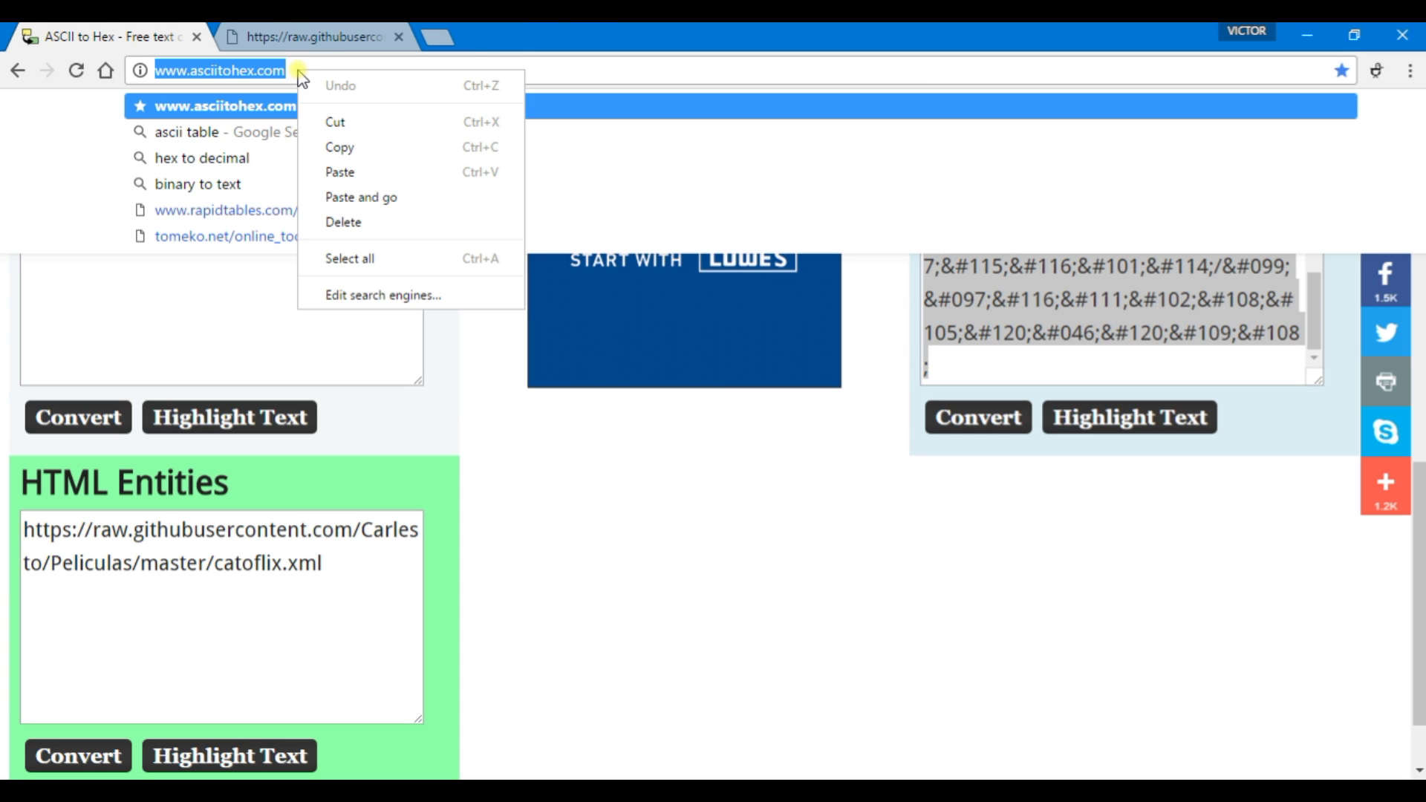
pyautogui.click(377, 195)
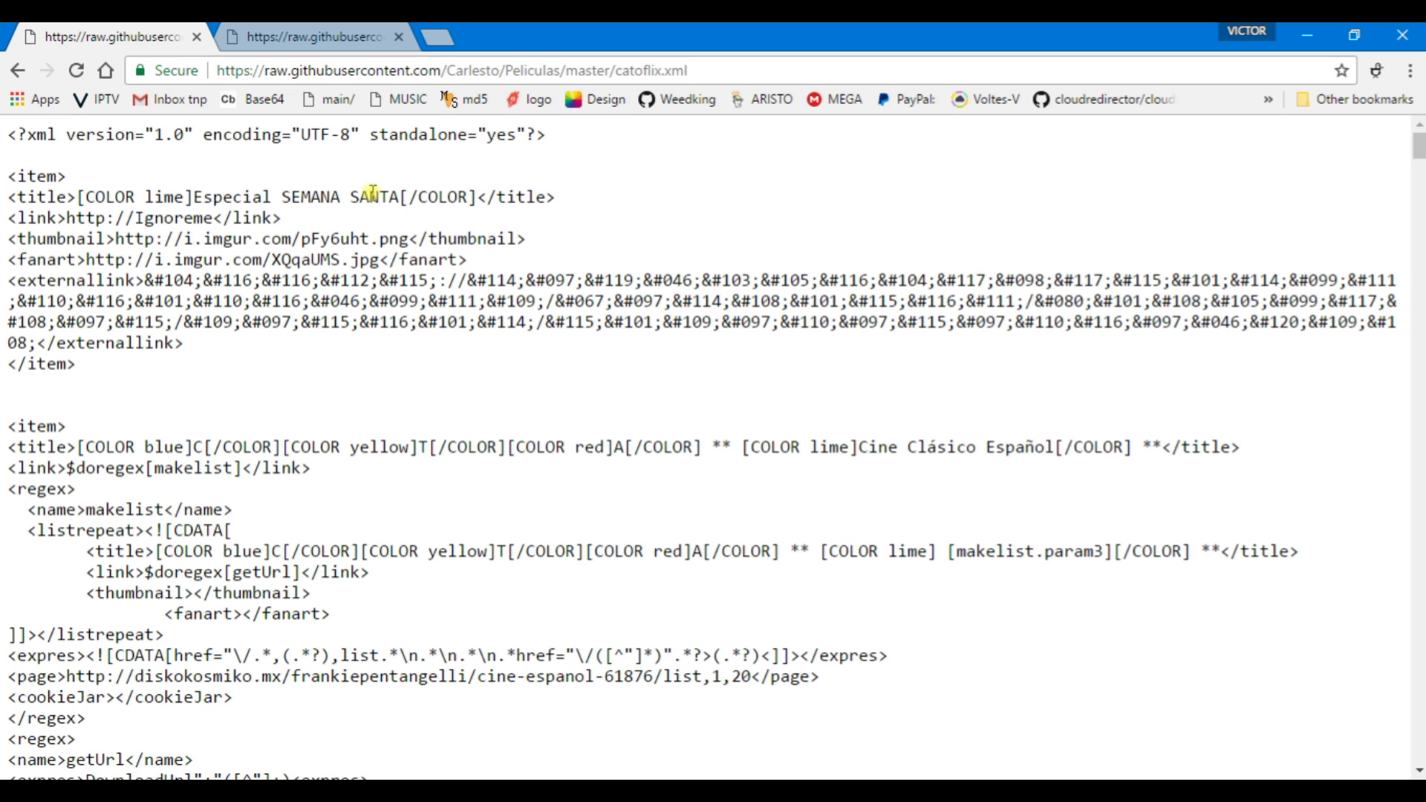
# Look through the catoflix.xml list's items and regex entries, and close the Chrome window.
pyautogui.scroll(-15, 373, 191)
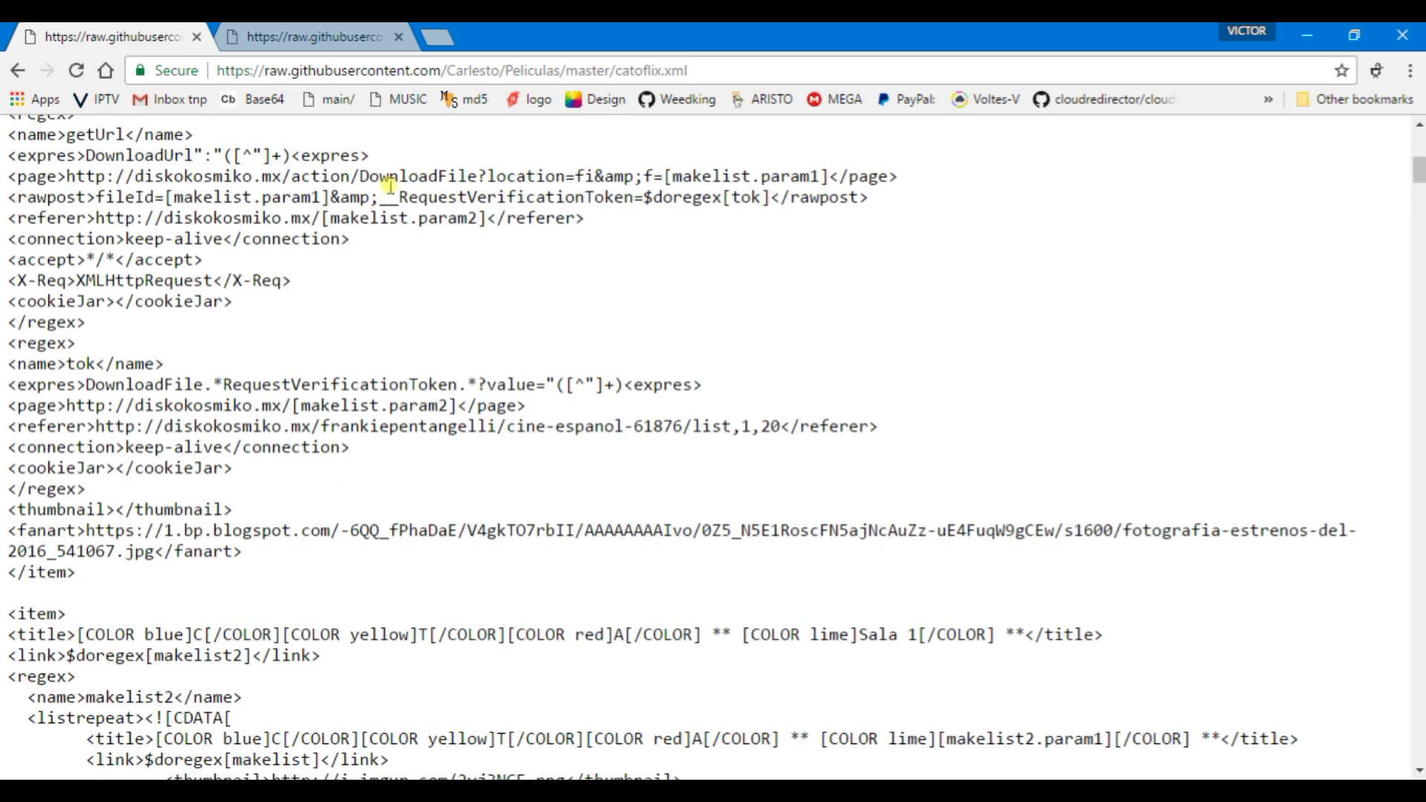
pyautogui.scroll(-7, 385, 182)
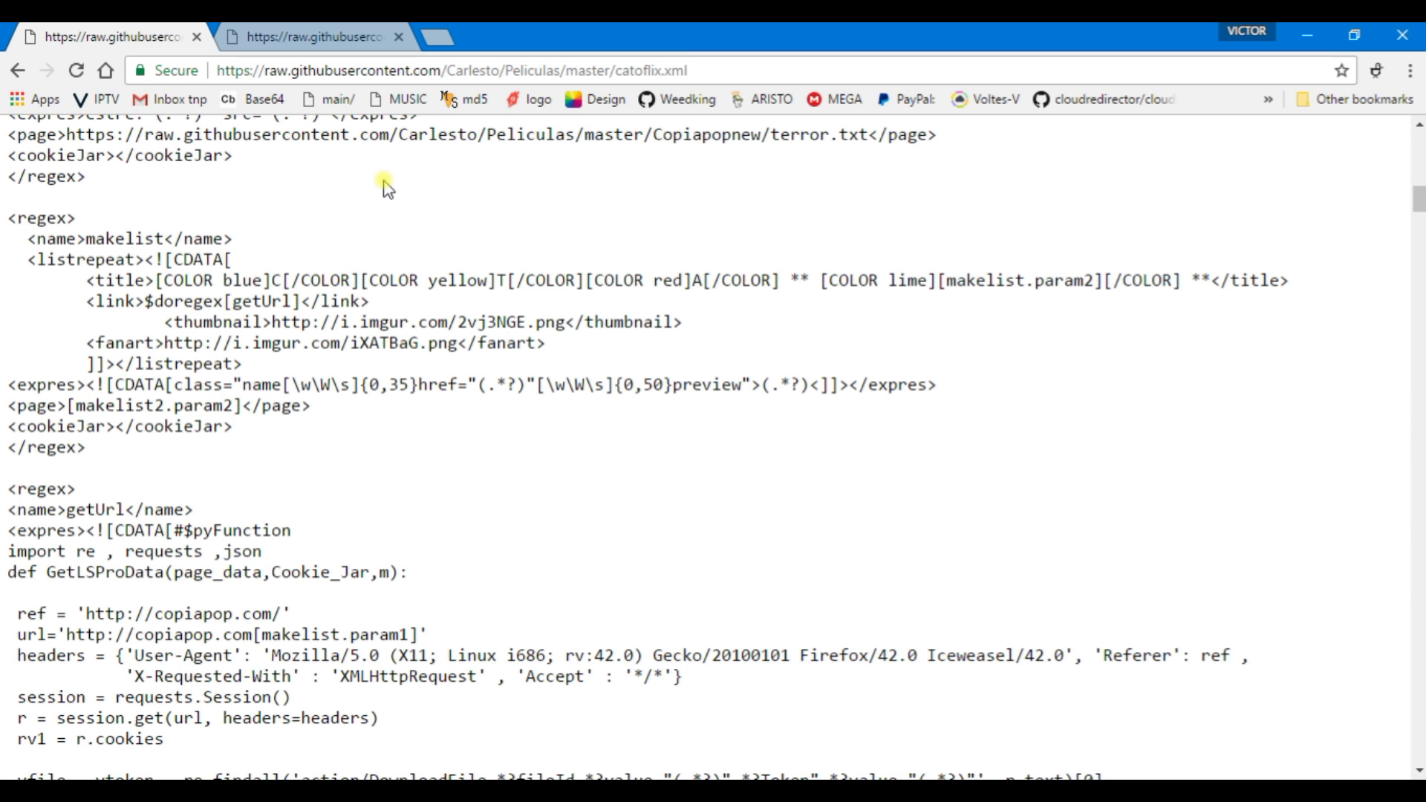
pyautogui.scroll(-3, 385, 189)
pyautogui.click(1403, 38)
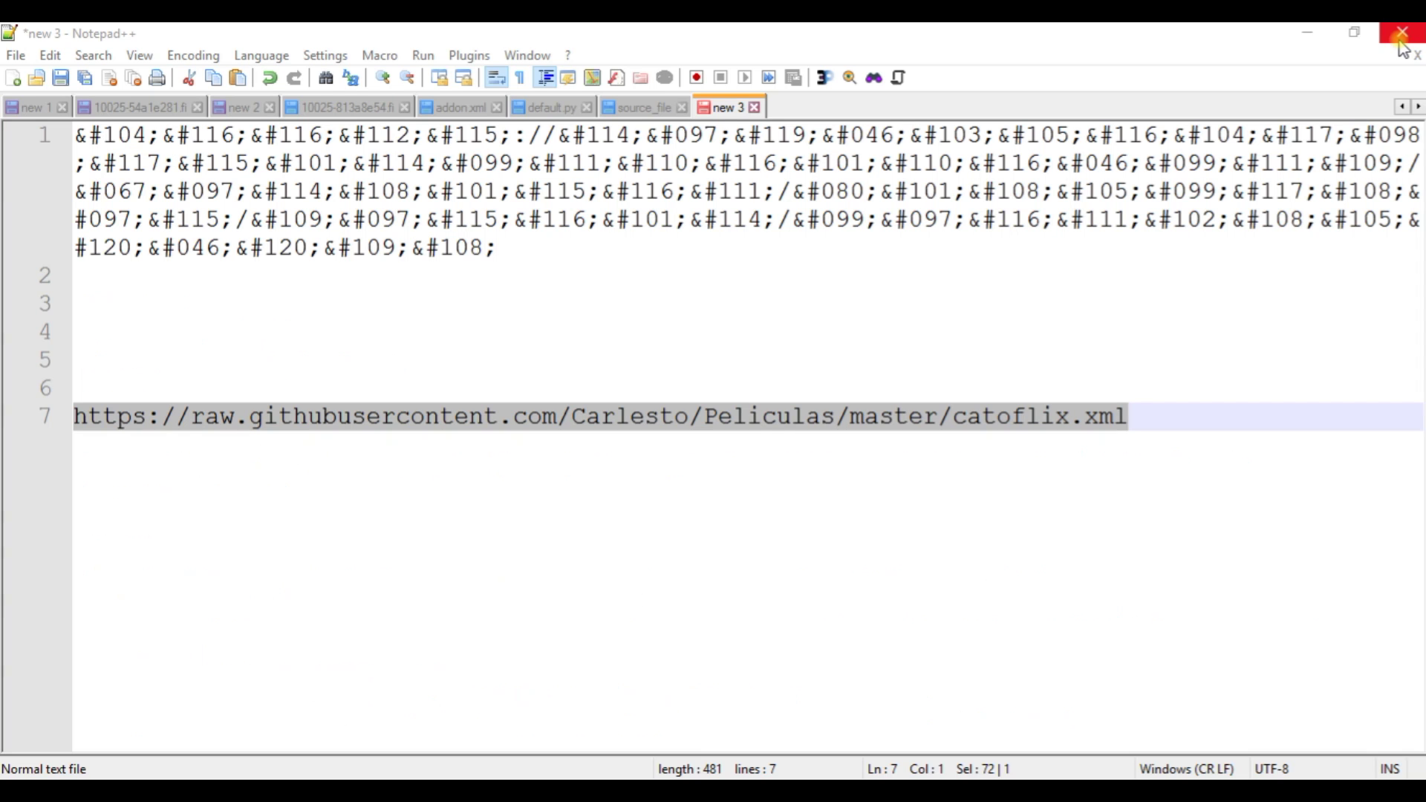
# Close the Notepad++ window.
pyautogui.click(1401, 43)
pyautogui.click(1400, 38)
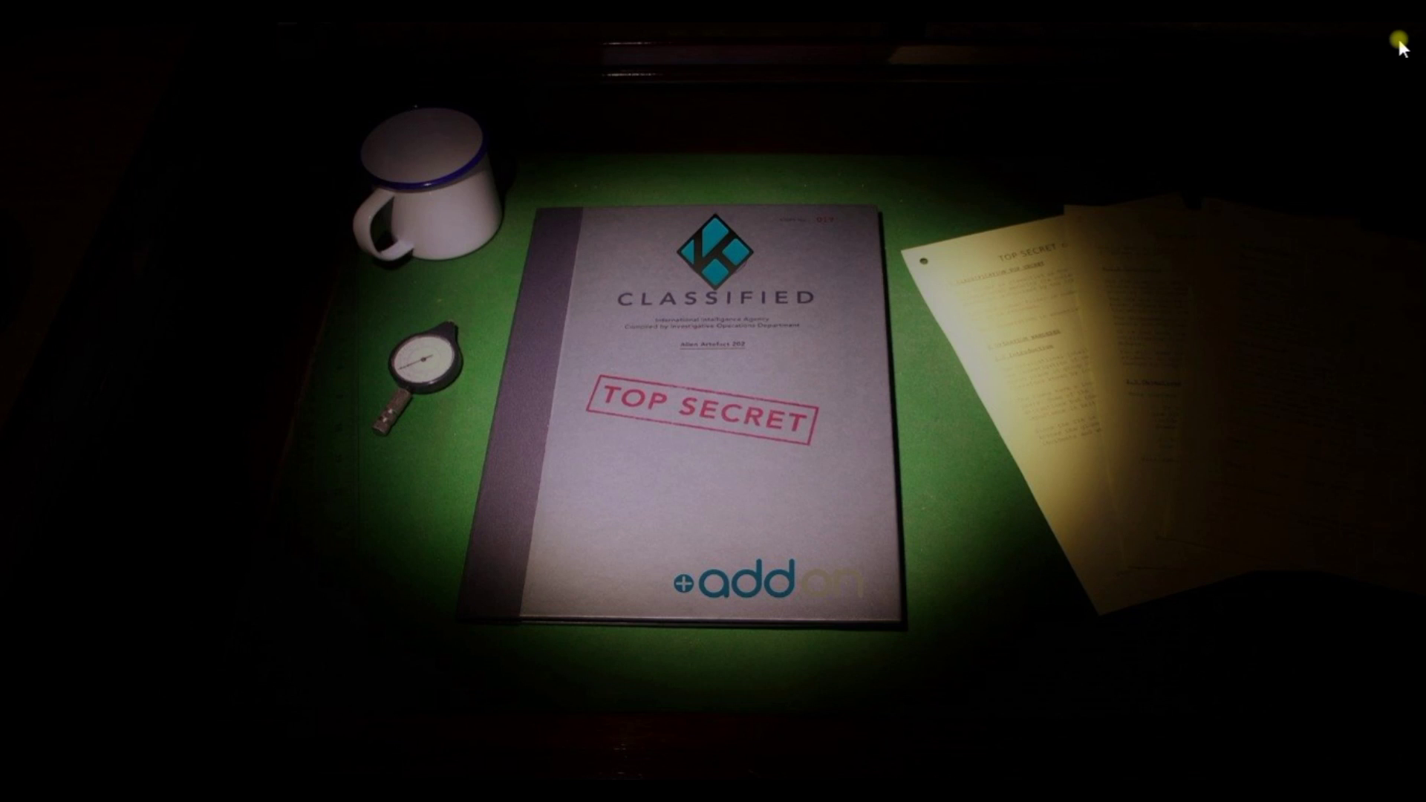
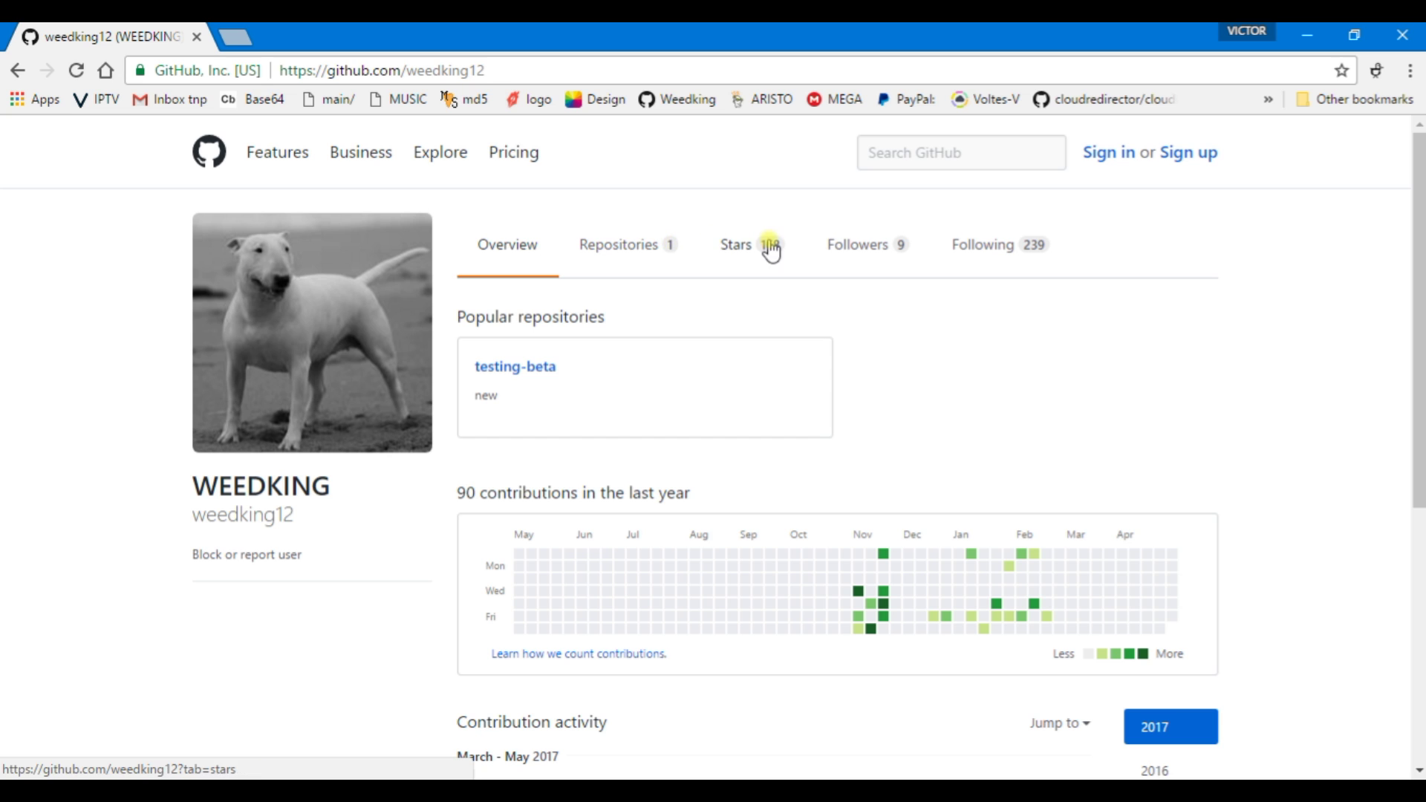
# Show the GitHub profile's starred repositories and sort them by Recently active.
pyautogui.click(770, 261)
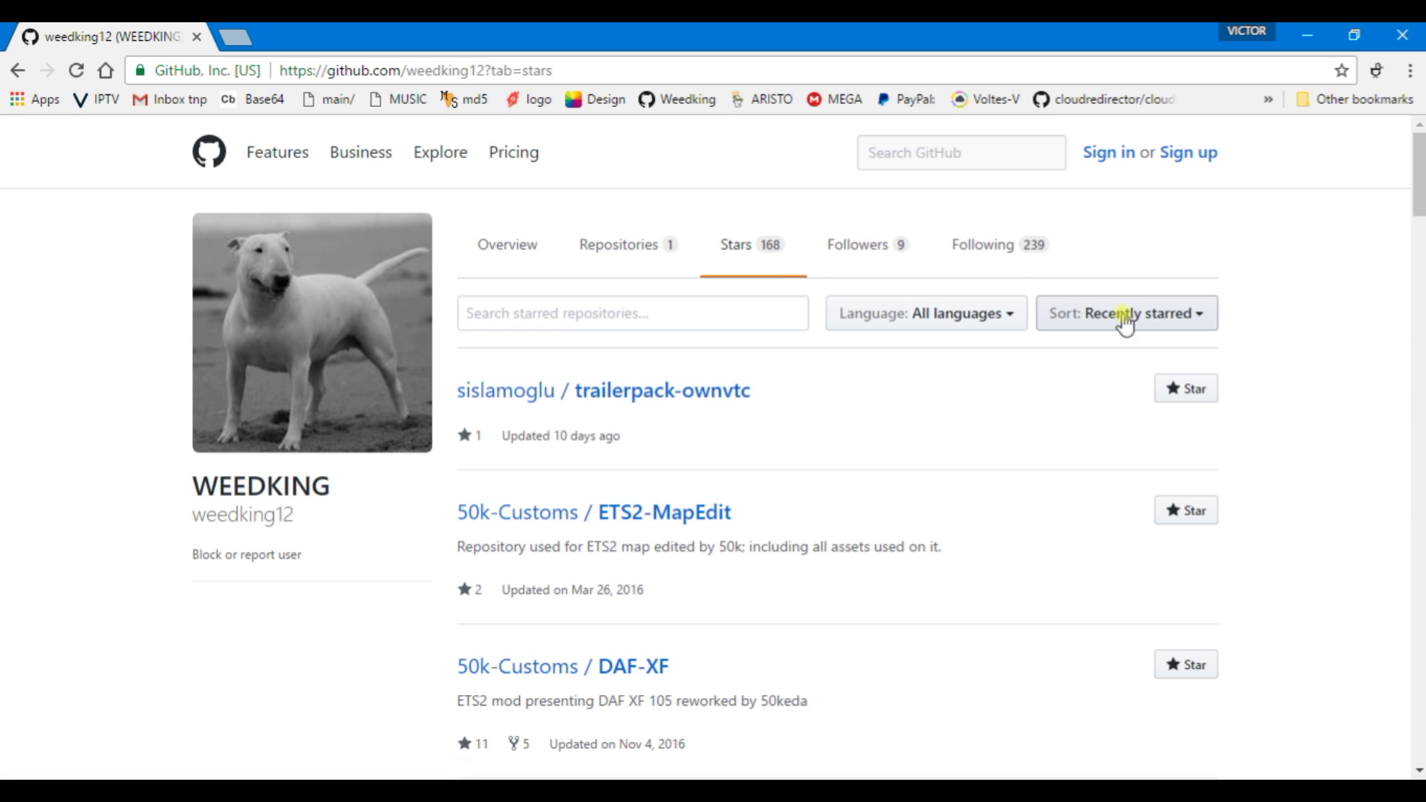
pyautogui.click(1179, 313)
pyautogui.click(1023, 420)
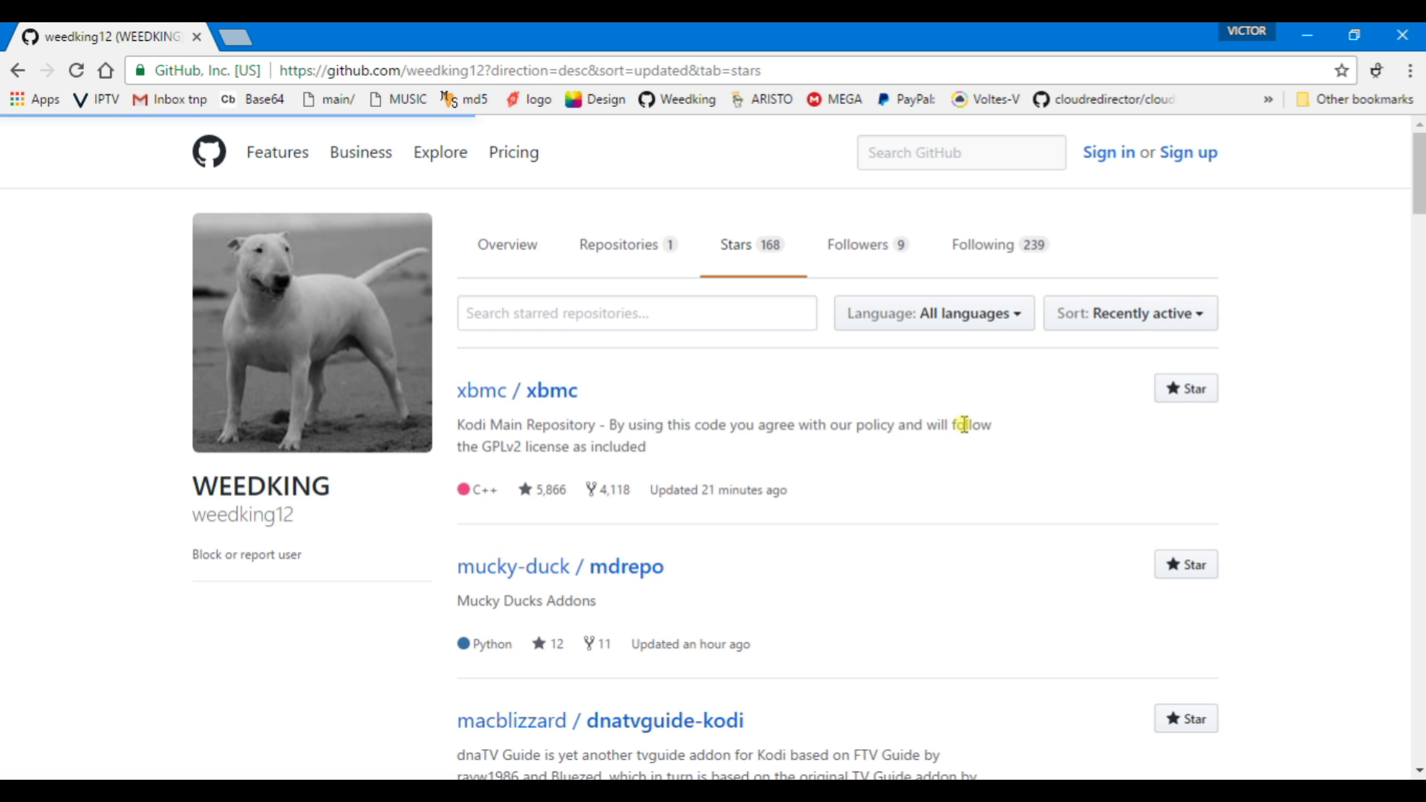
# Open the starred xbmc/xbmc repository and examine its file list and download option.
pyautogui.scroll(-3, 934, 436)
pyautogui.scroll(-3, 937, 437)
pyautogui.scroll(5, 937, 436)
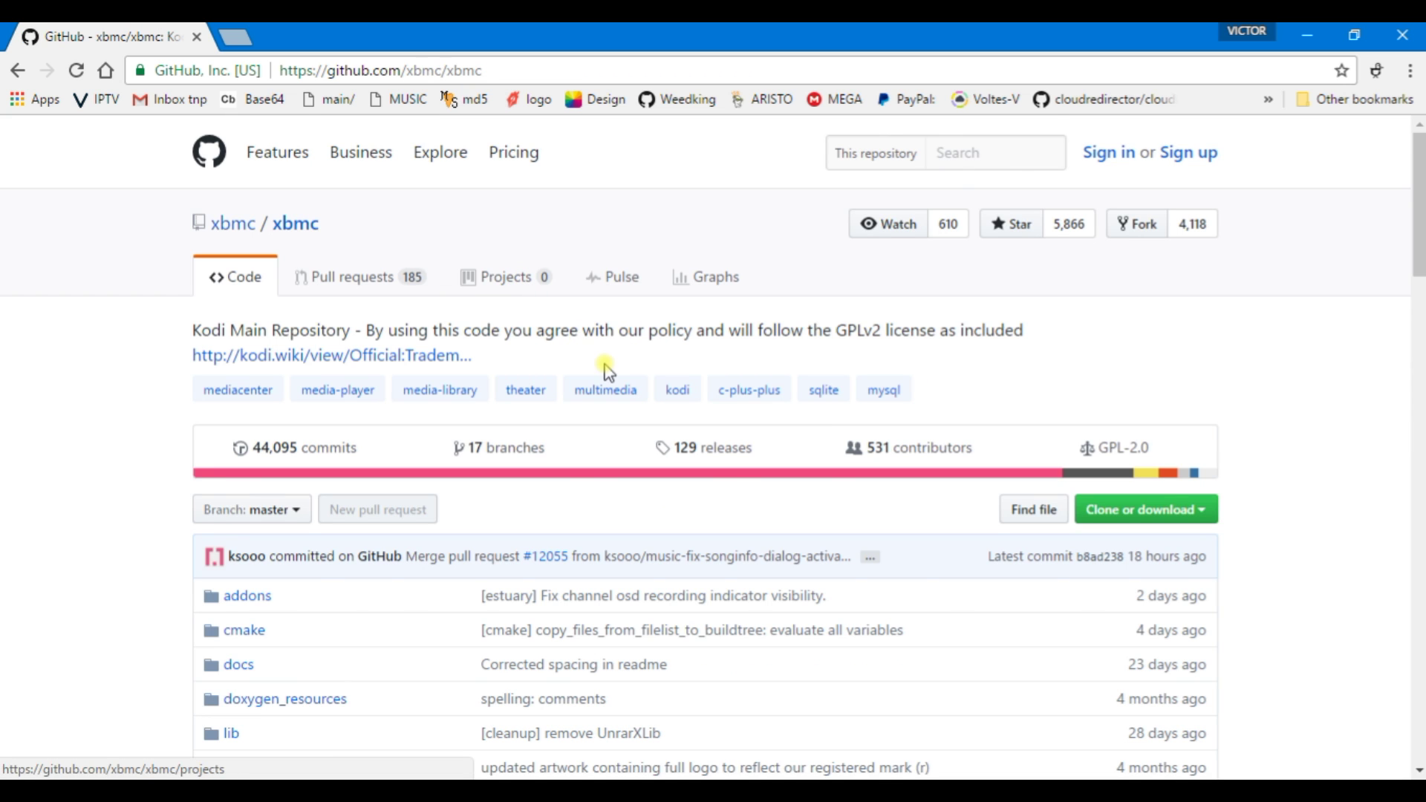
pyautogui.scroll(-3, 607, 371)
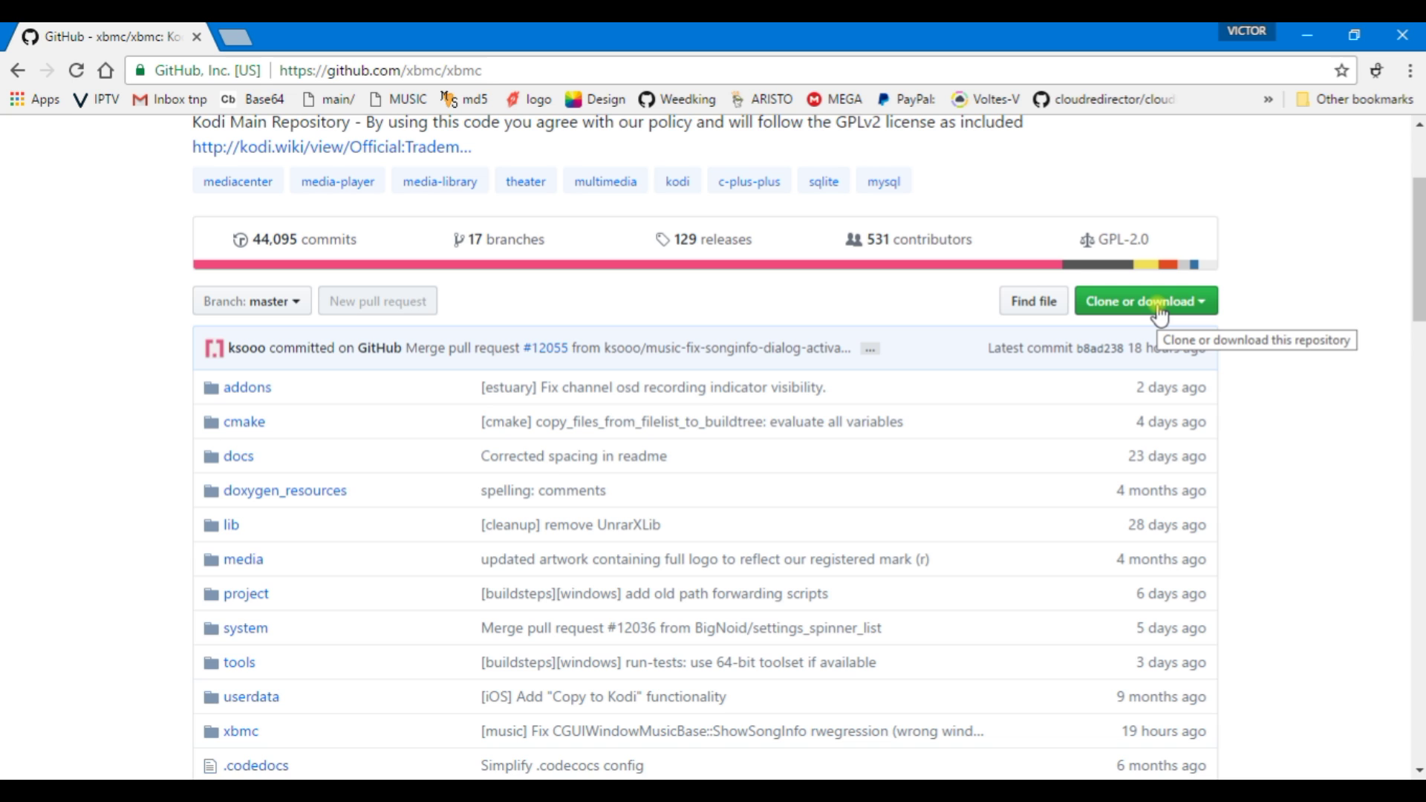
pyautogui.scroll(1, 1161, 315)
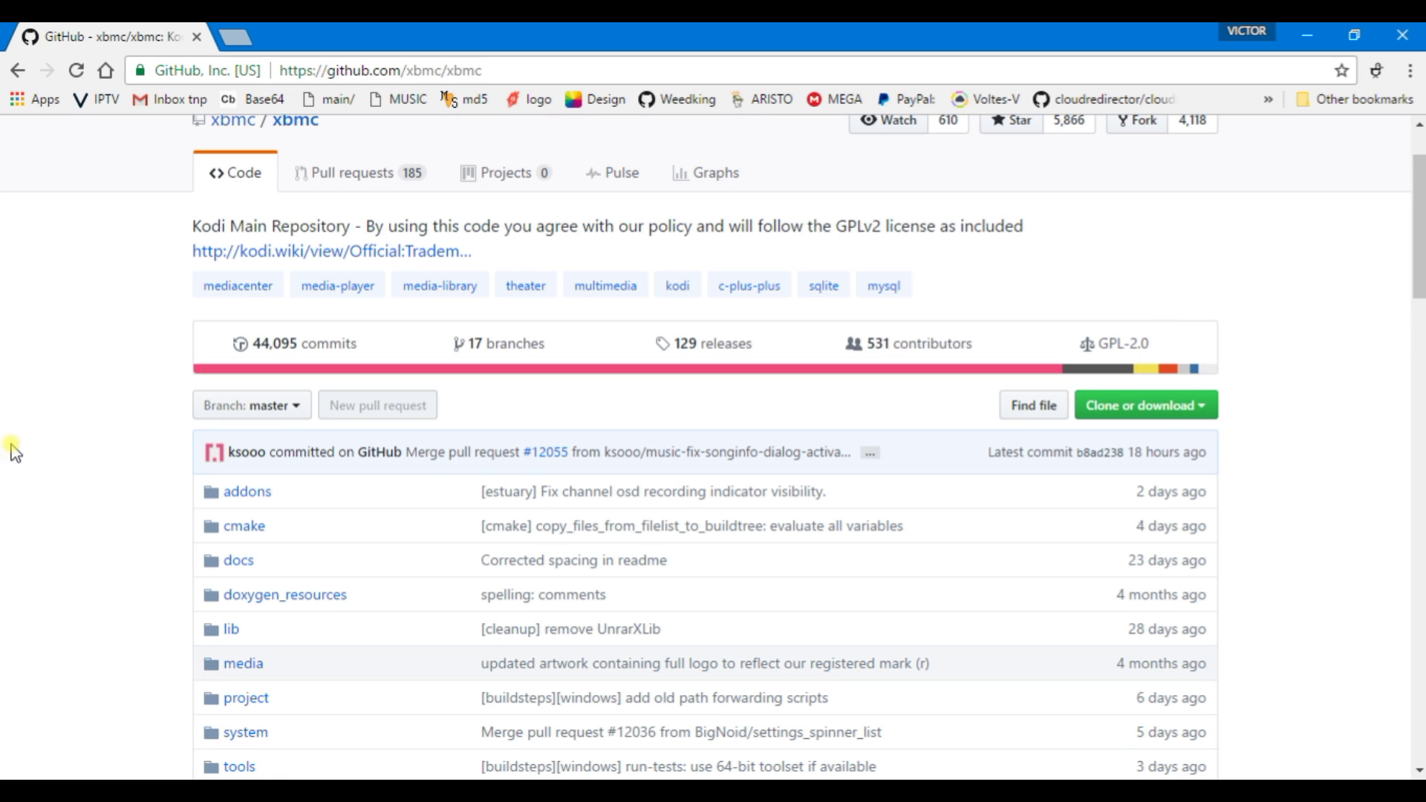
# Go back to the starred repositories and open tdbaddon/tdbaddon.
pyautogui.click(17, 71)
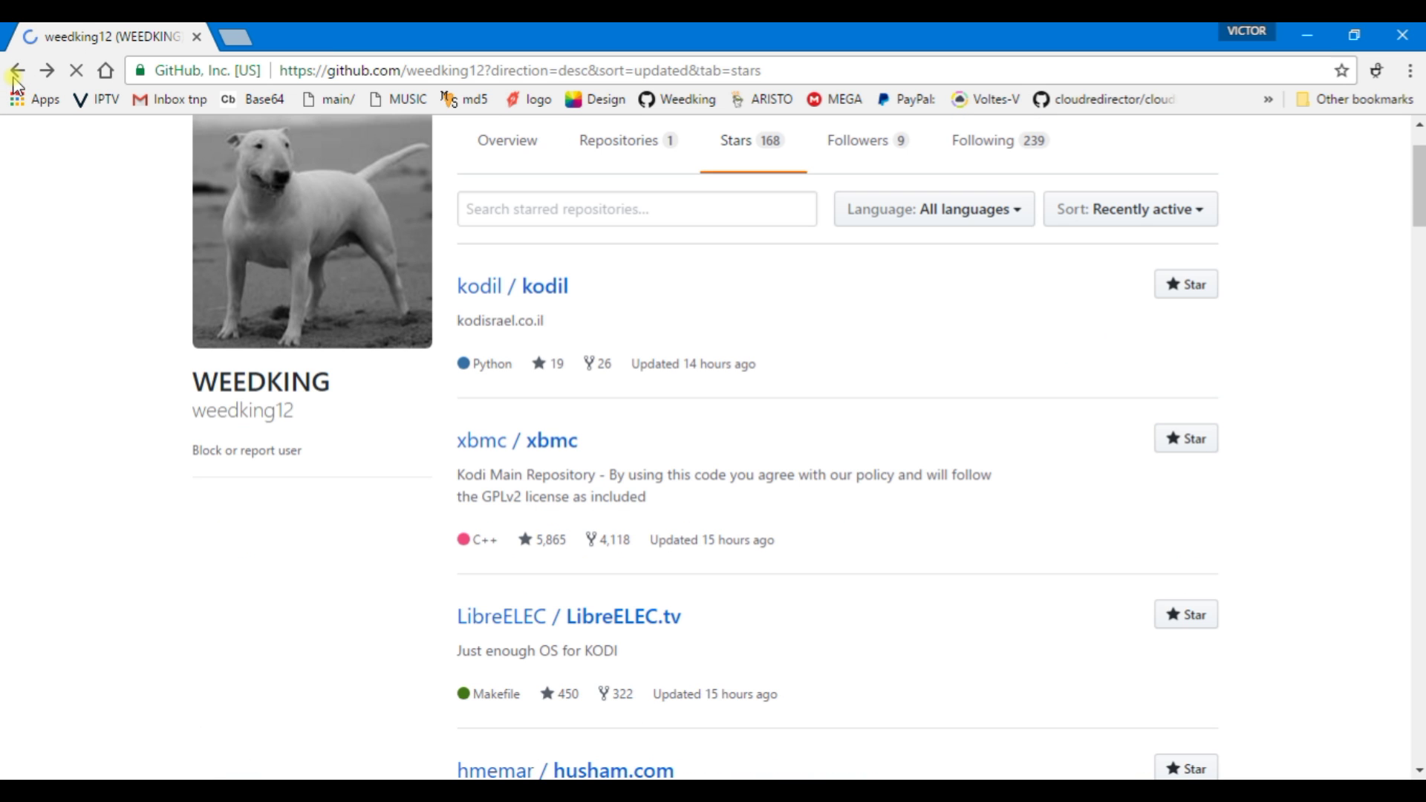
pyautogui.scroll(-14, 655, 429)
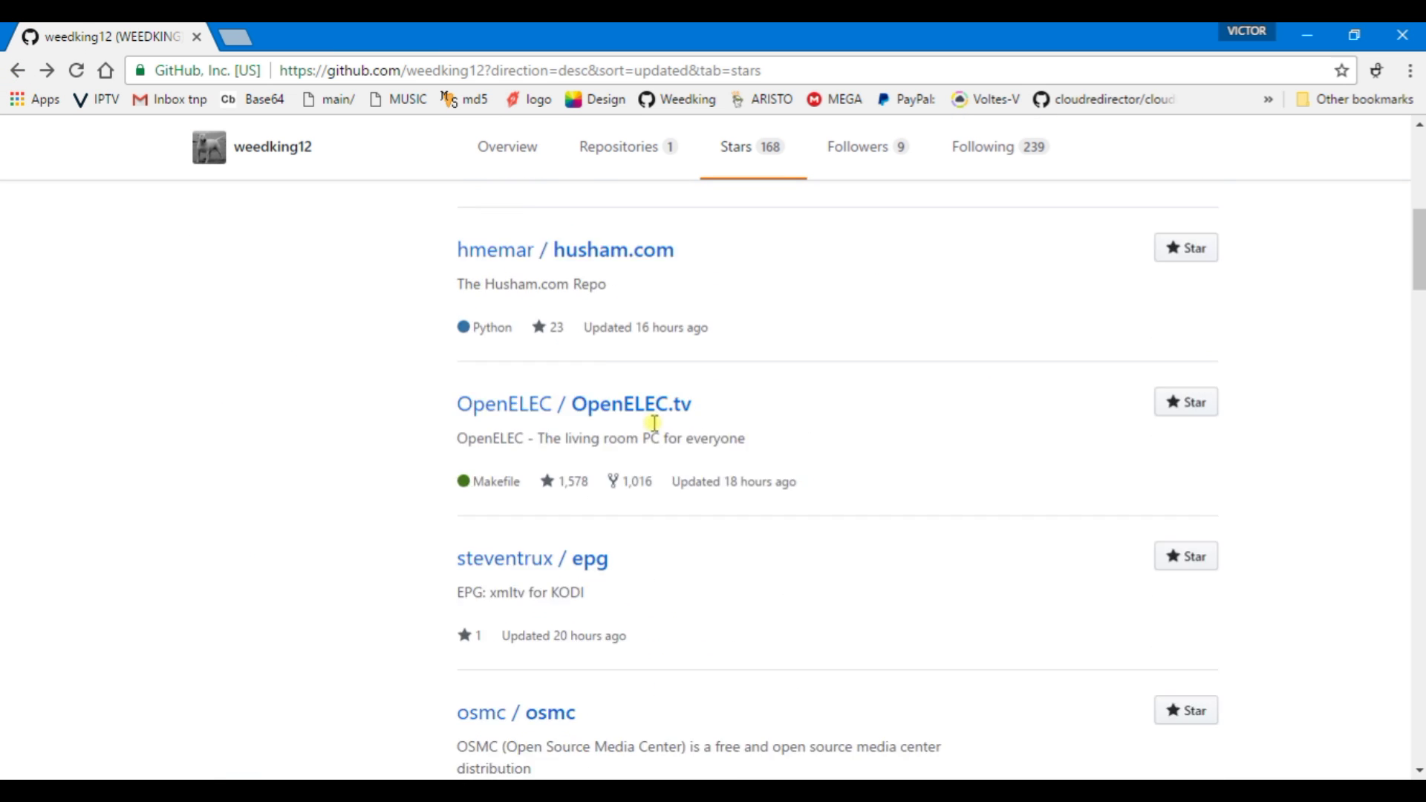
pyautogui.scroll(-3, 655, 428)
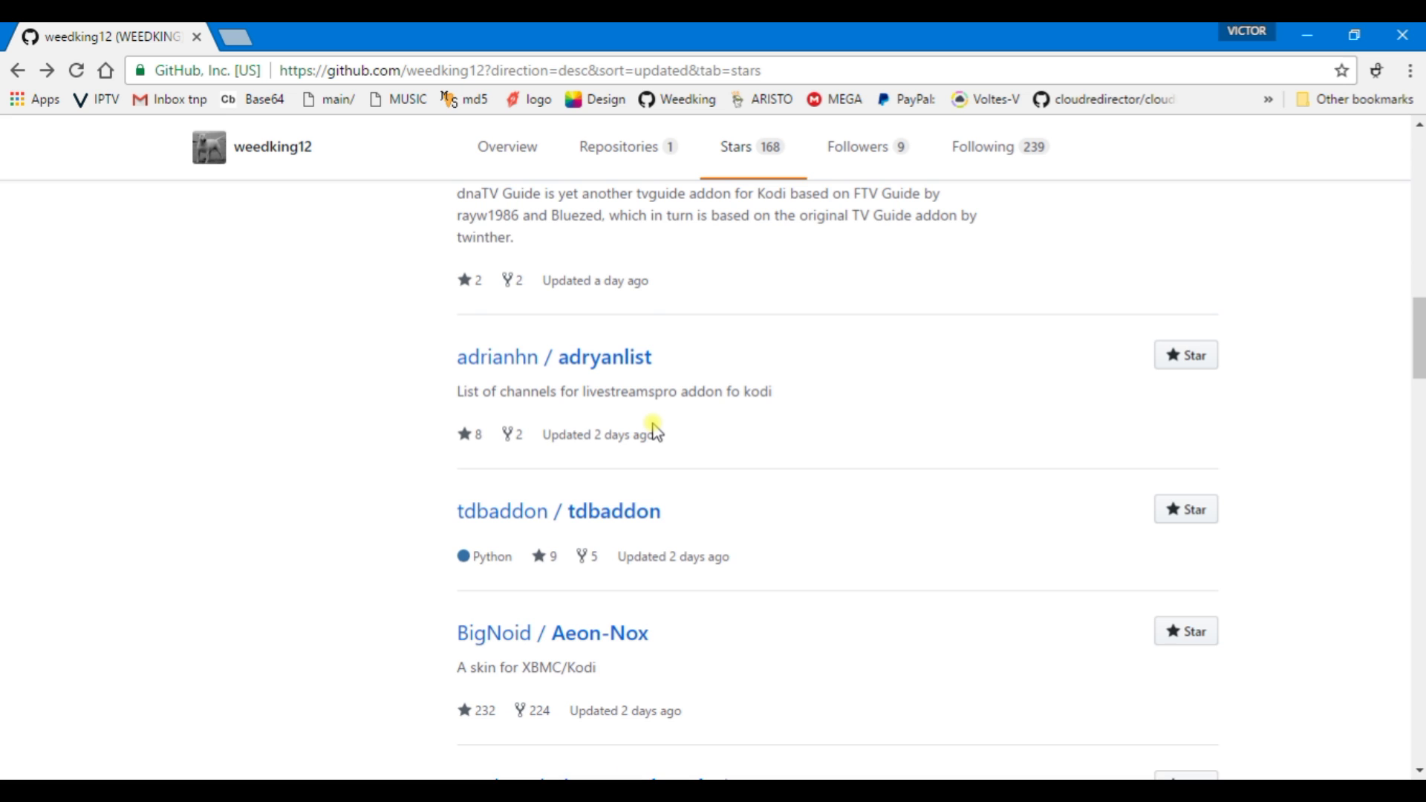
pyautogui.scroll(-1, 655, 431)
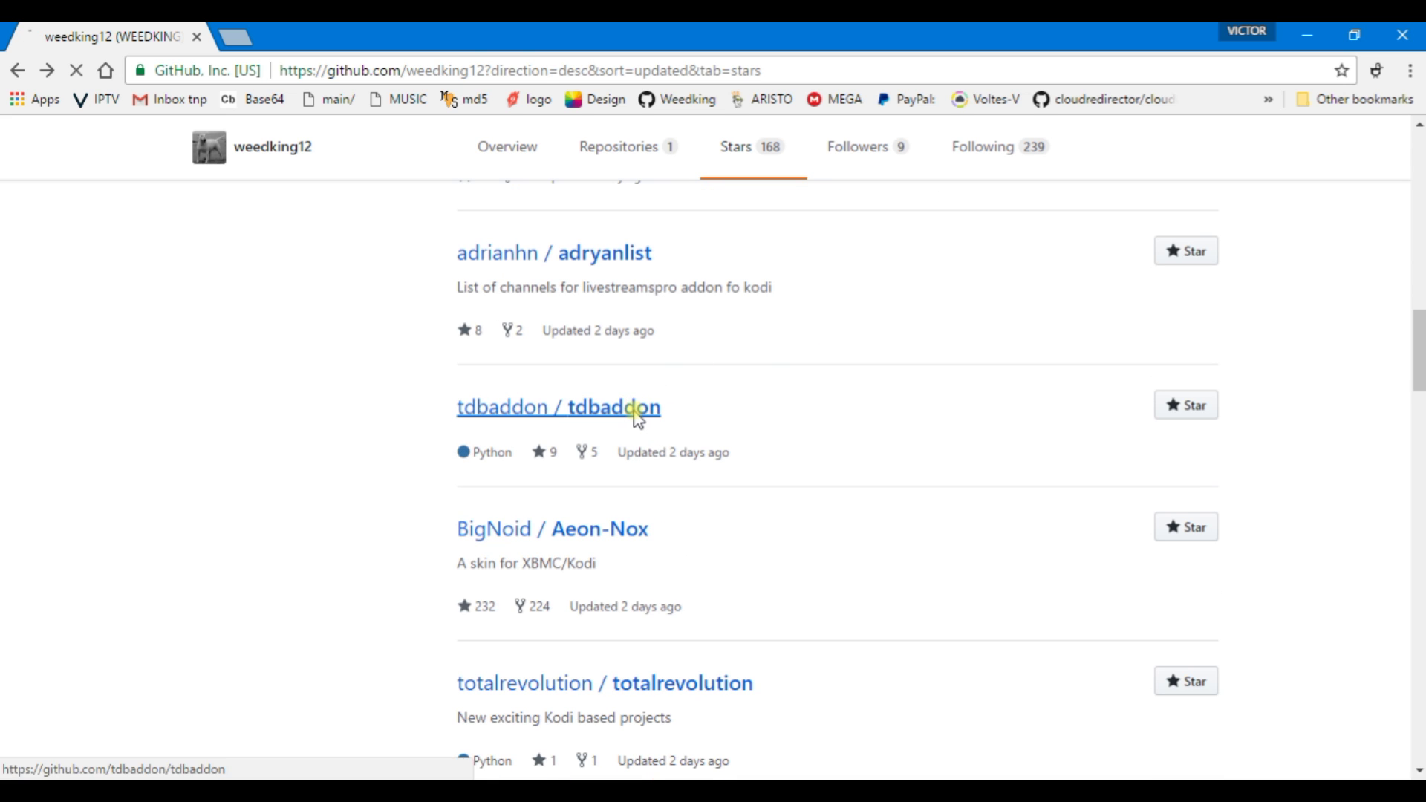
pyautogui.click(638, 407)
# Open the plugin.program.indigo folder of the tdbaddon repository and look over its files.
pyautogui.scroll(-14, 637, 421)
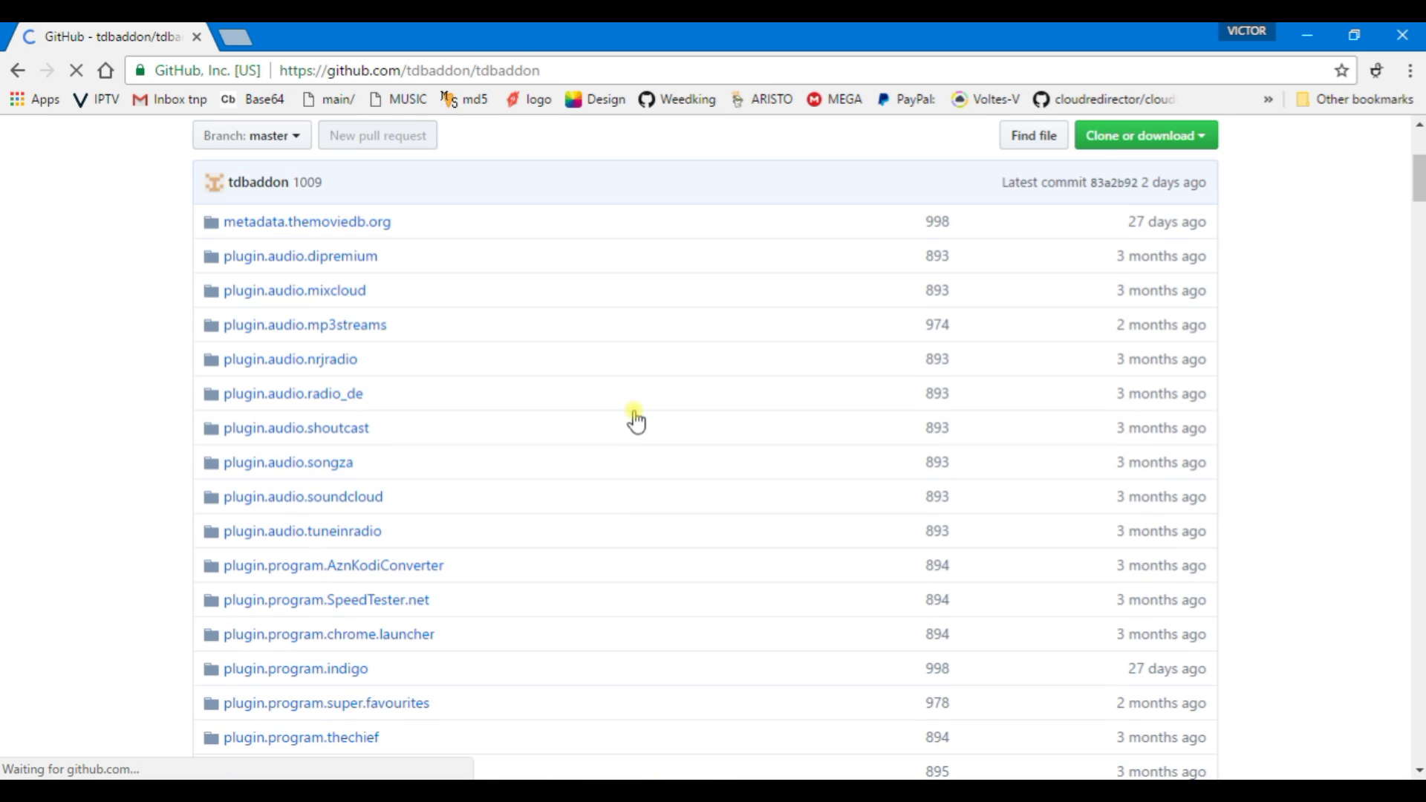
pyautogui.scroll(8, 639, 416)
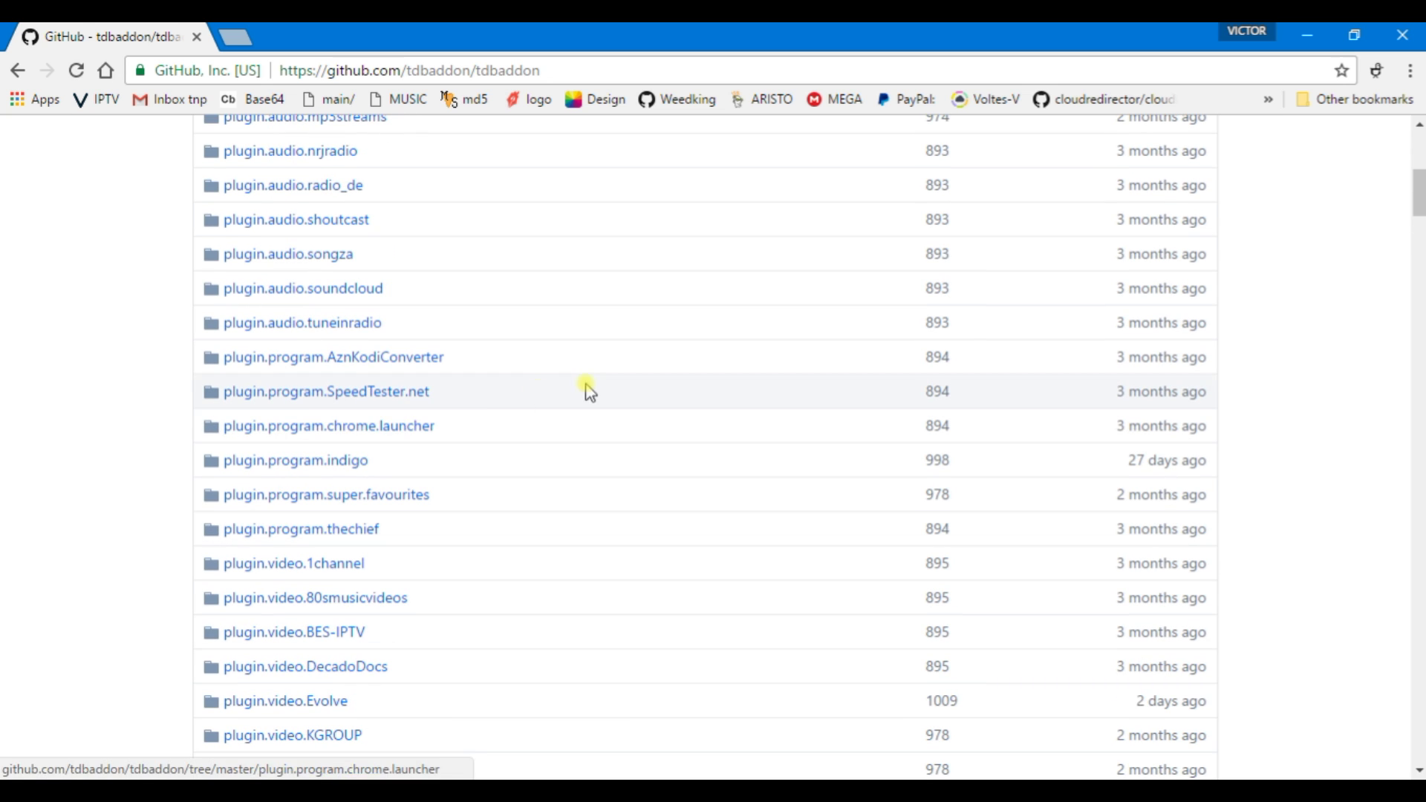
pyautogui.click(331, 464)
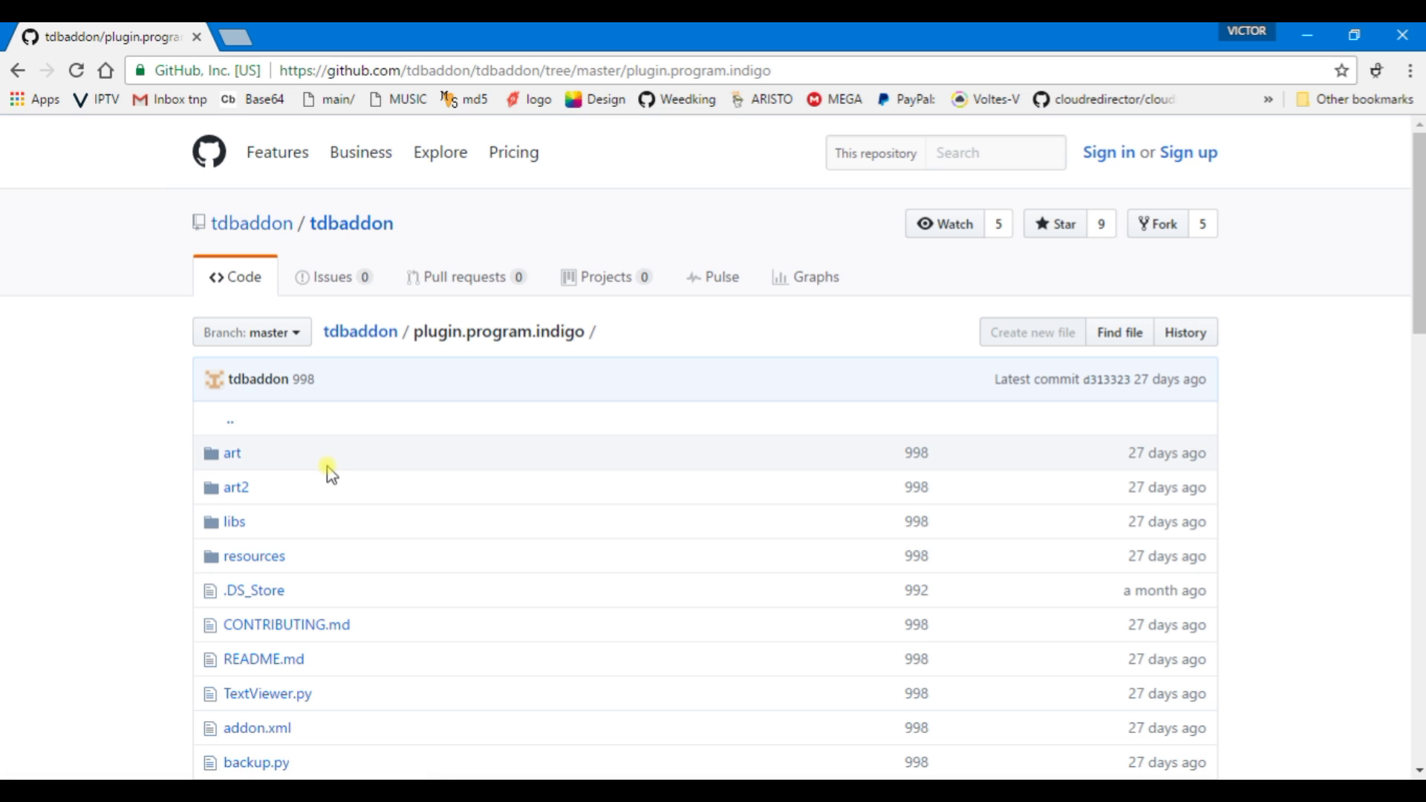
pyautogui.scroll(-3, 328, 471)
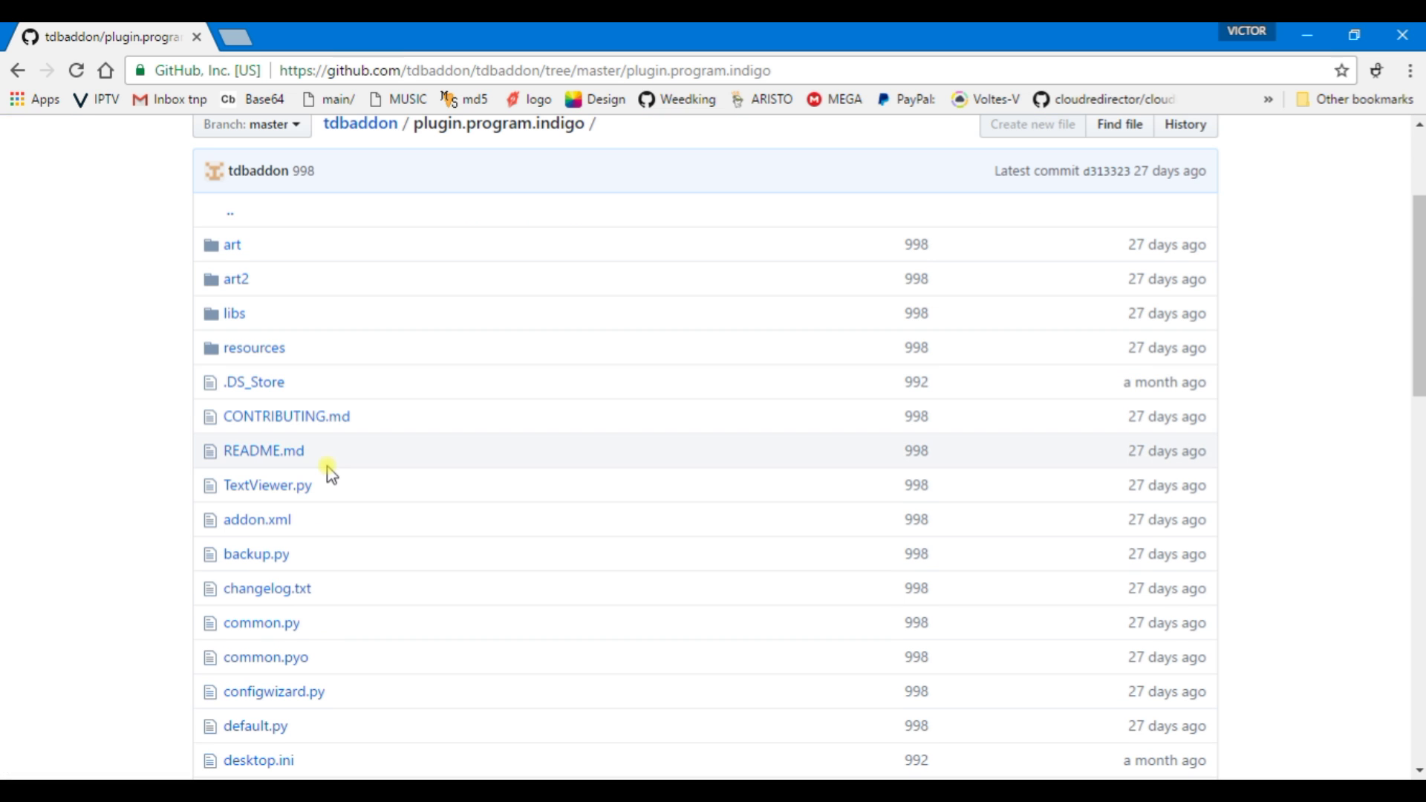
# Return to the tdbaddon repository's root and open its zips folder.
pyautogui.click(22, 75)
pyautogui.scroll(-20, 414, 391)
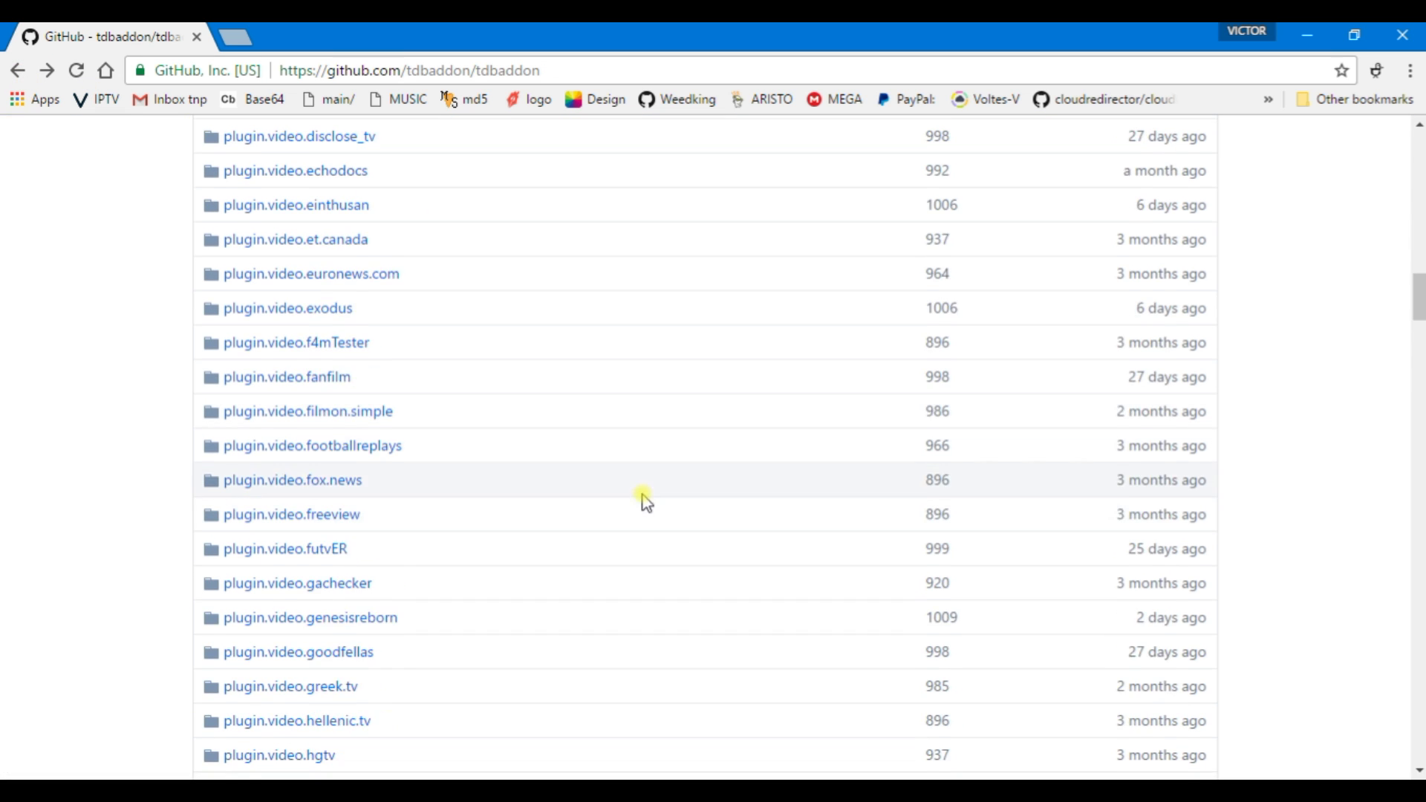
pyautogui.scroll(-20, 629, 461)
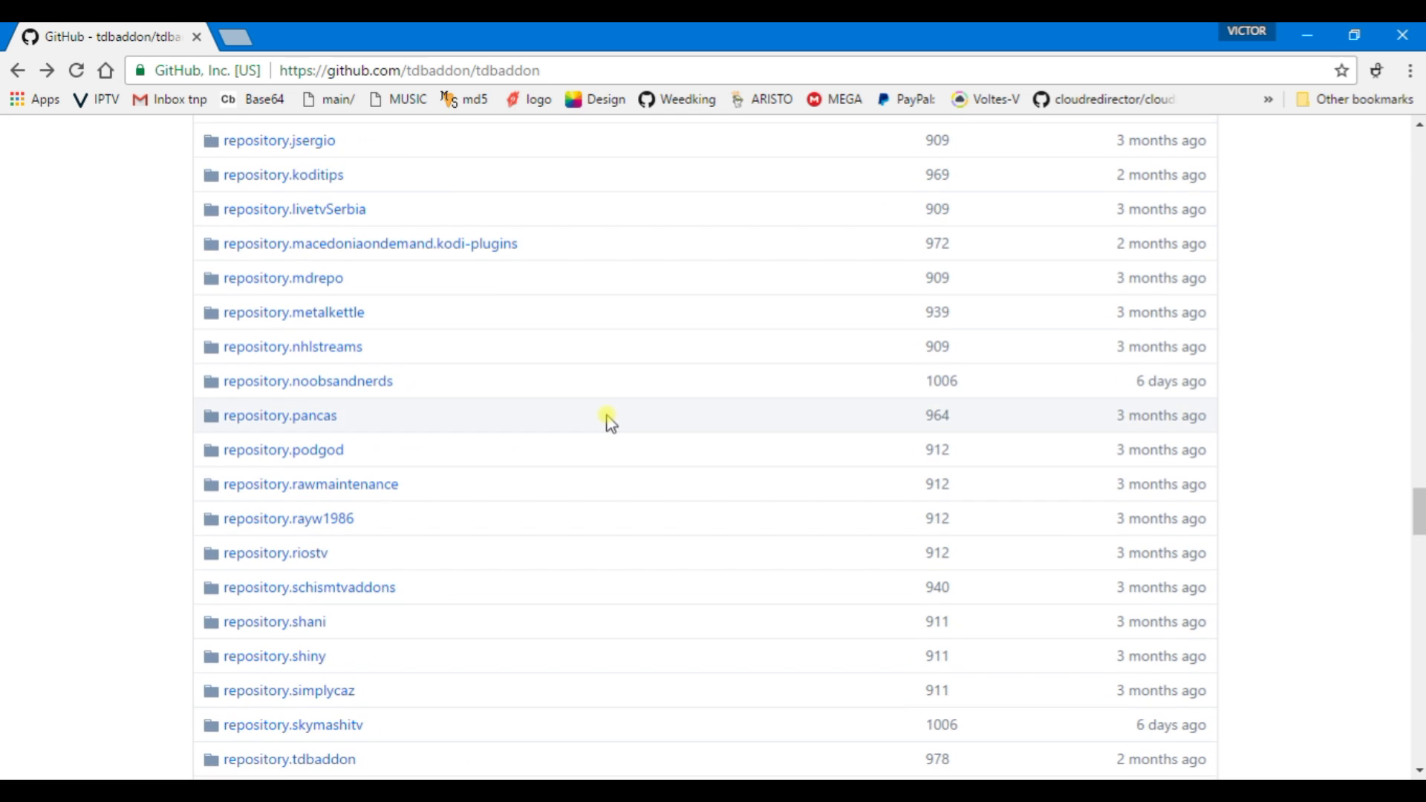
pyautogui.scroll(-20, 611, 423)
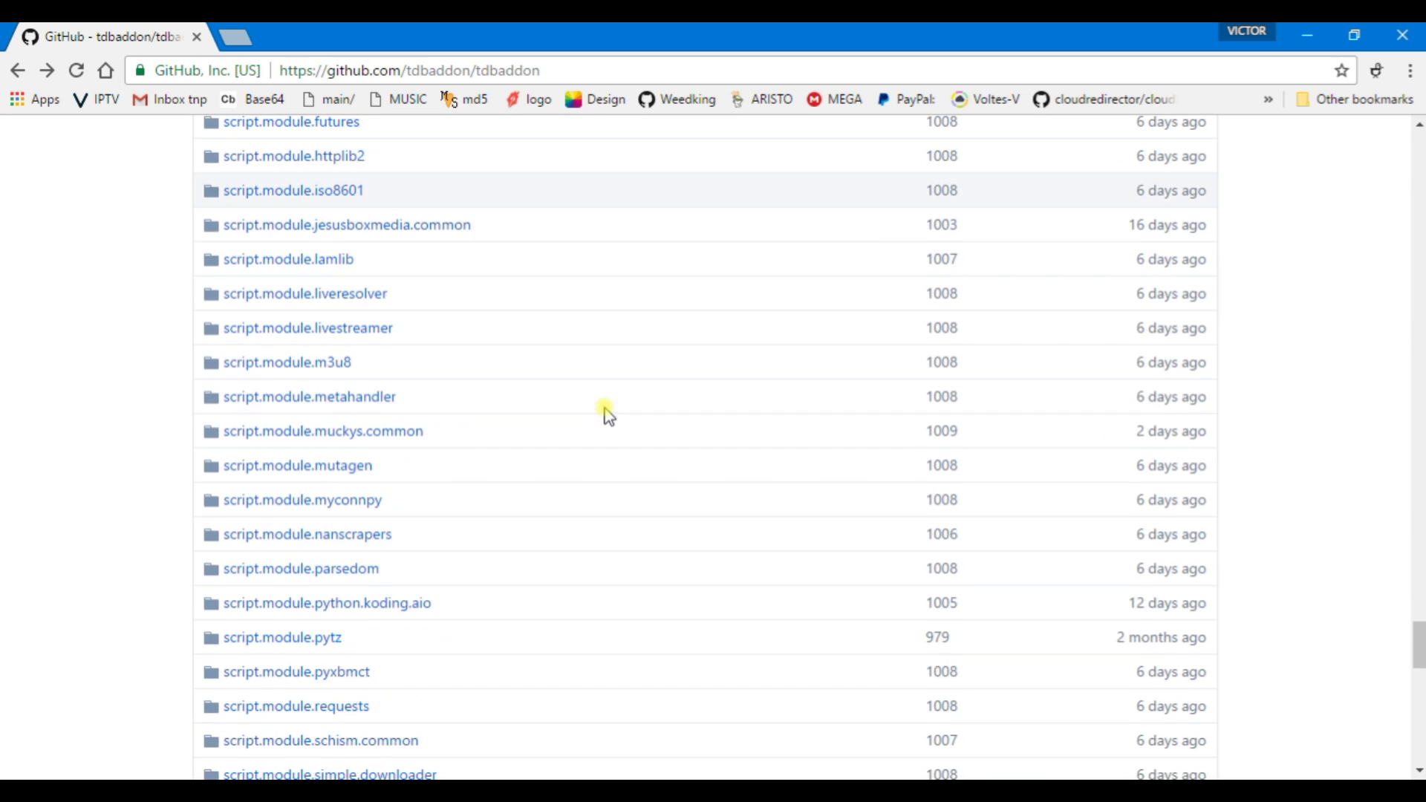
pyautogui.scroll(-10, 608, 415)
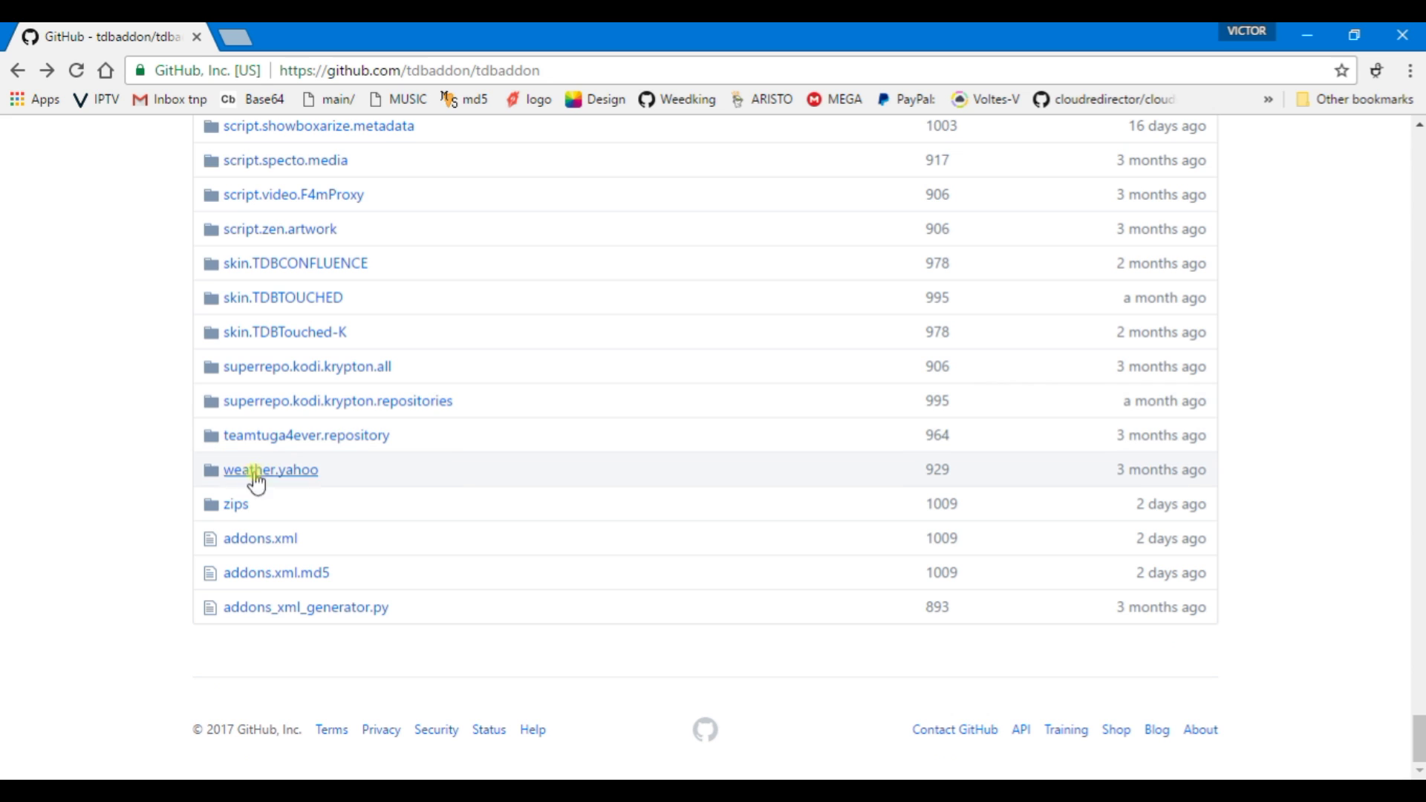
pyautogui.click(236, 506)
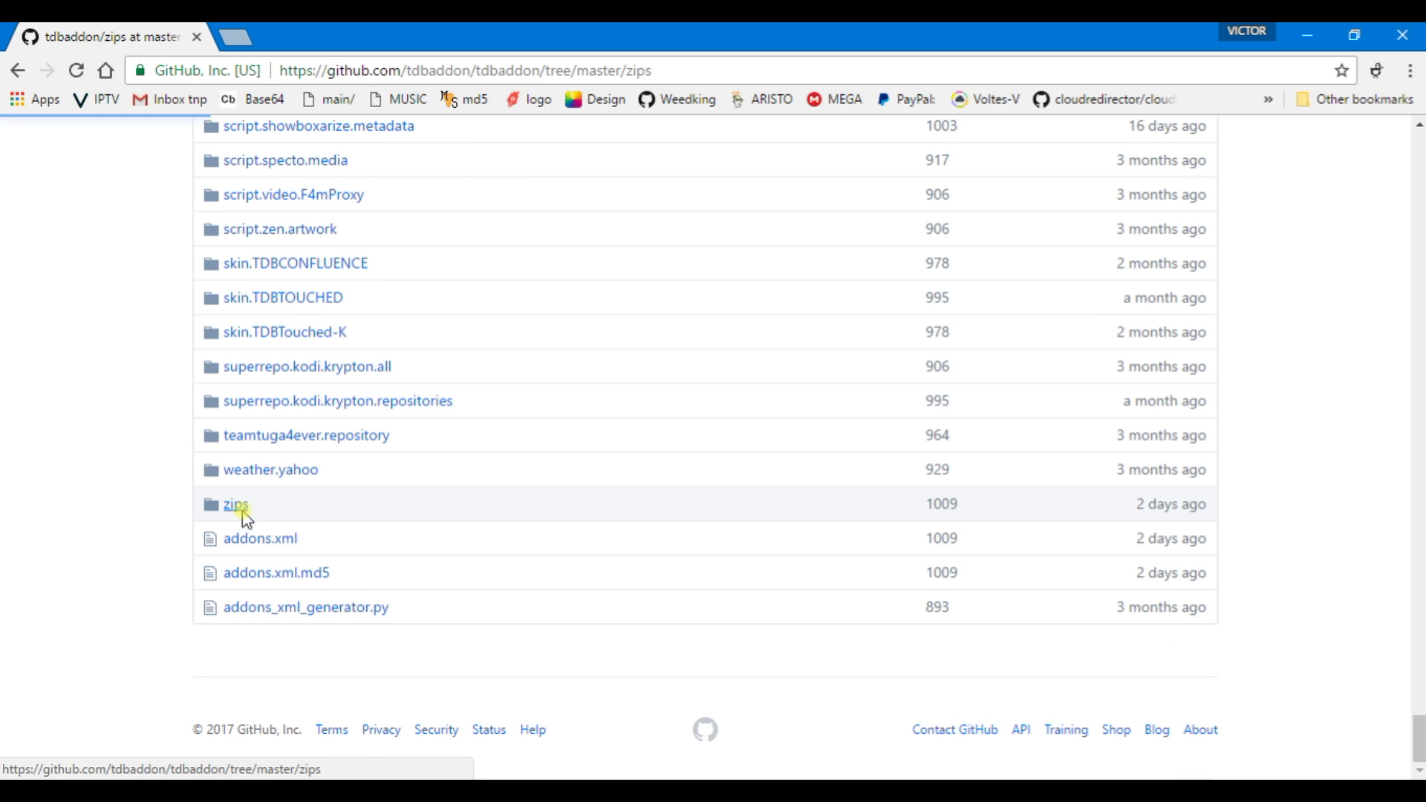
# Open the plugin.program.indigo folder inside zips and view the page of plugin.program.indigo-1.0.4.zip.
pyautogui.scroll(-4, 662, 487)
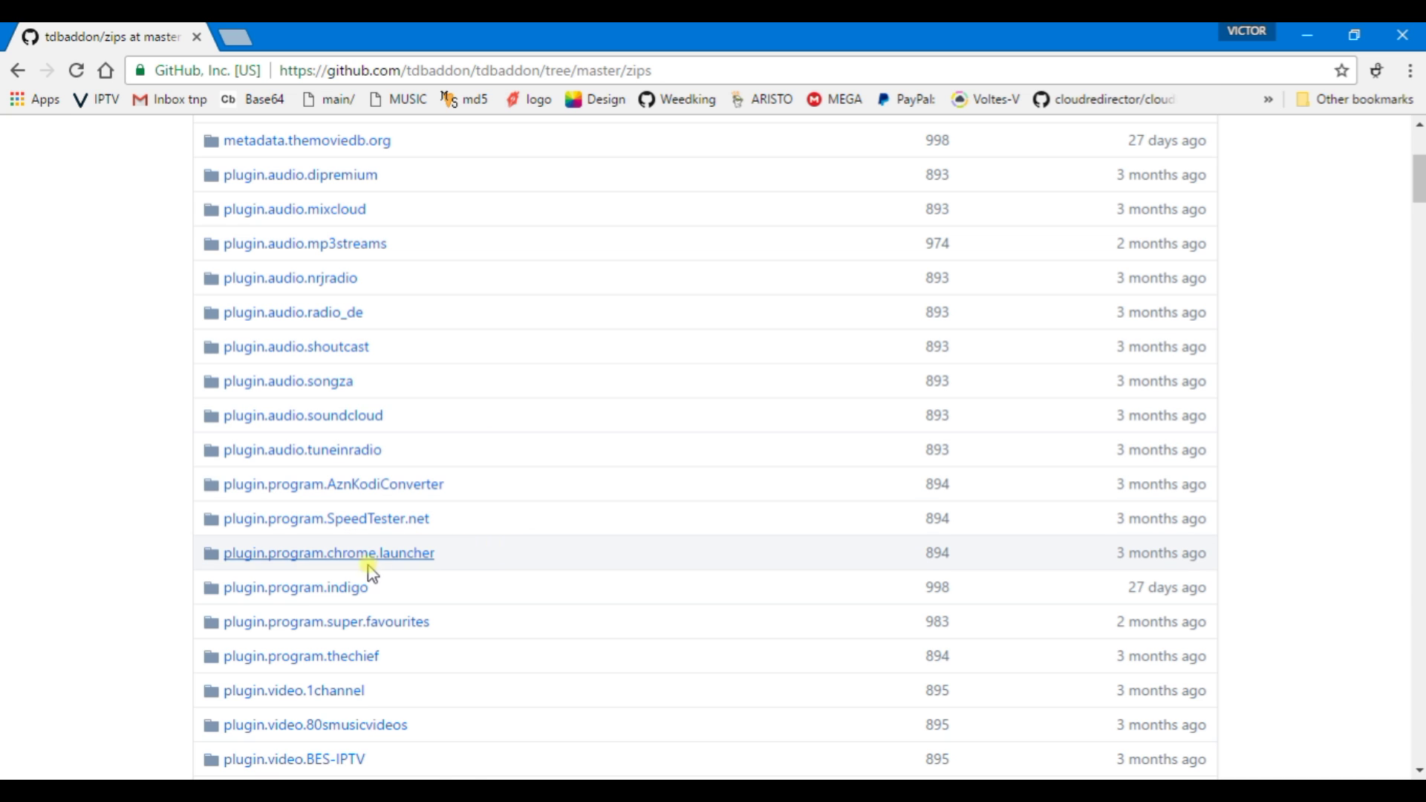
pyautogui.click(350, 588)
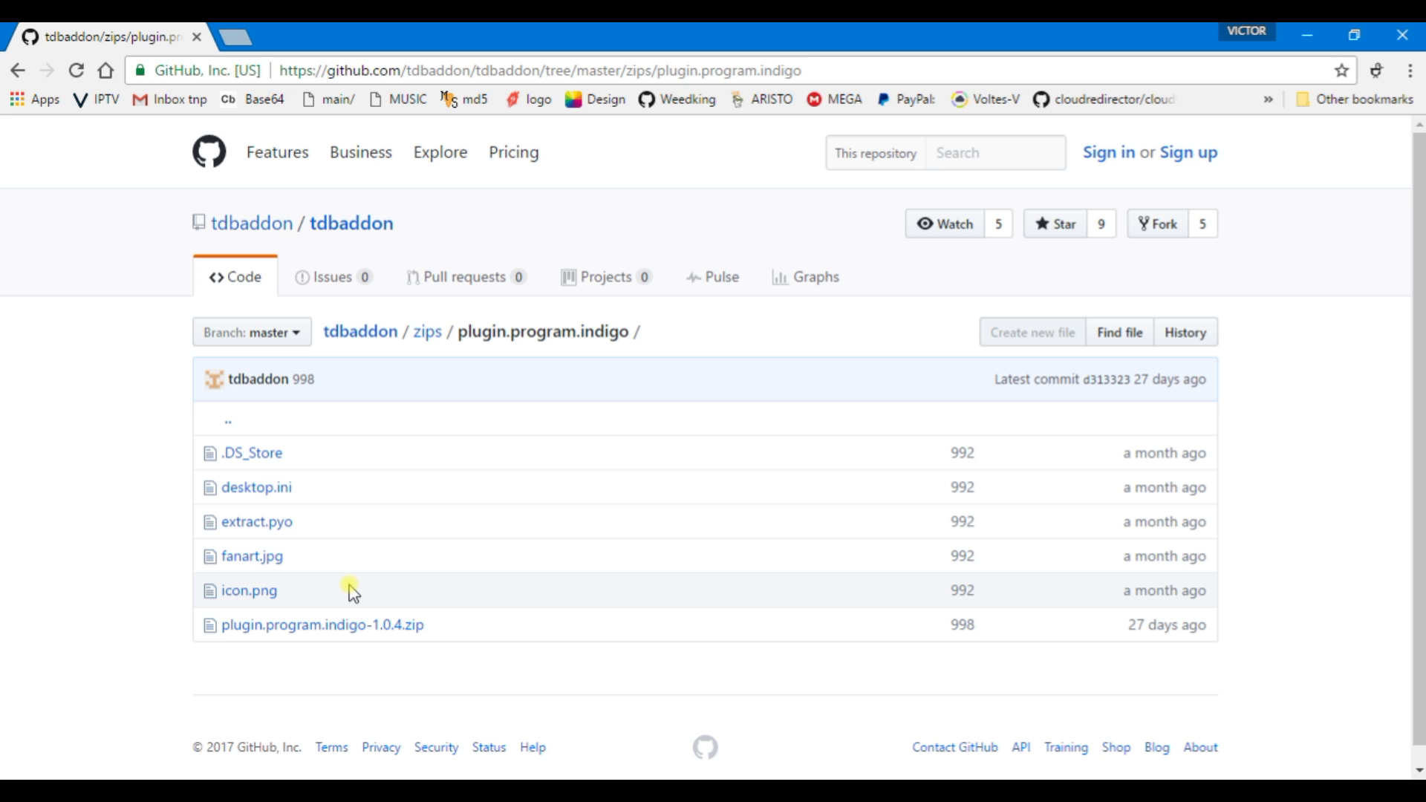
pyautogui.click(406, 633)
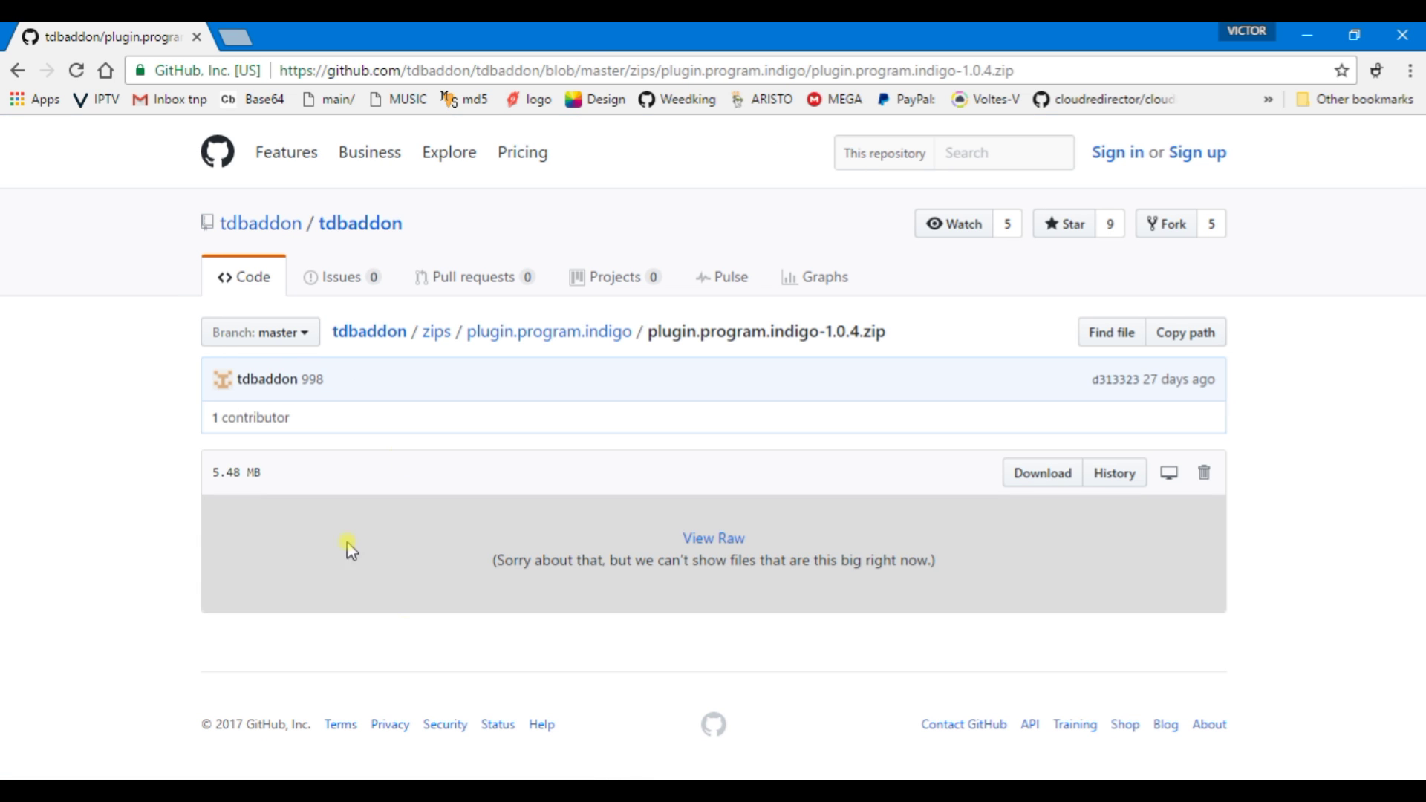
# Go back through the zips folder to the tdbaddon repository root and look through its add-on folders.
pyautogui.click(19, 74)
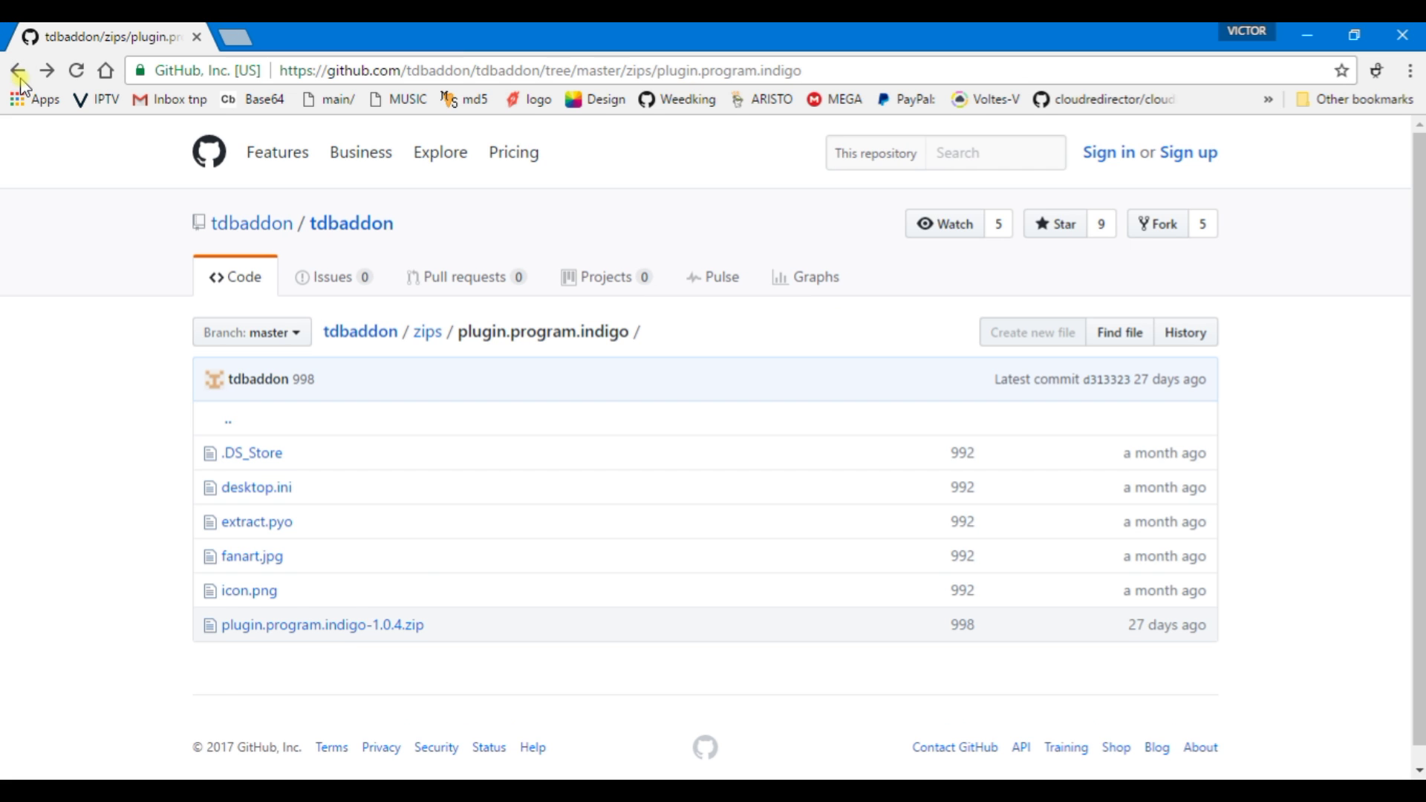
pyautogui.click(19, 74)
pyautogui.scroll(3, 483, 364)
pyautogui.scroll(2, 476, 349)
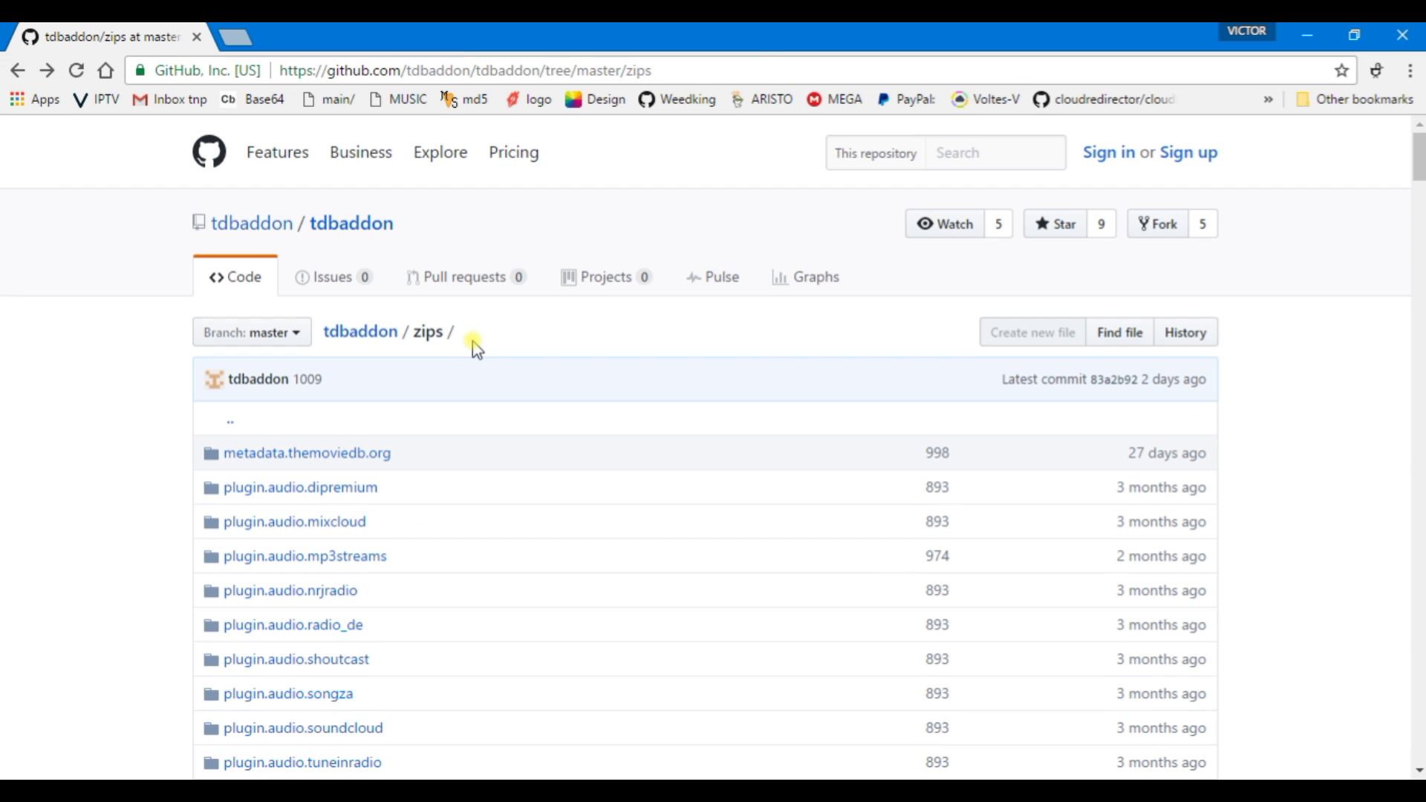
pyautogui.click(18, 70)
pyautogui.scroll(7, 503, 310)
pyautogui.scroll(20, 503, 310)
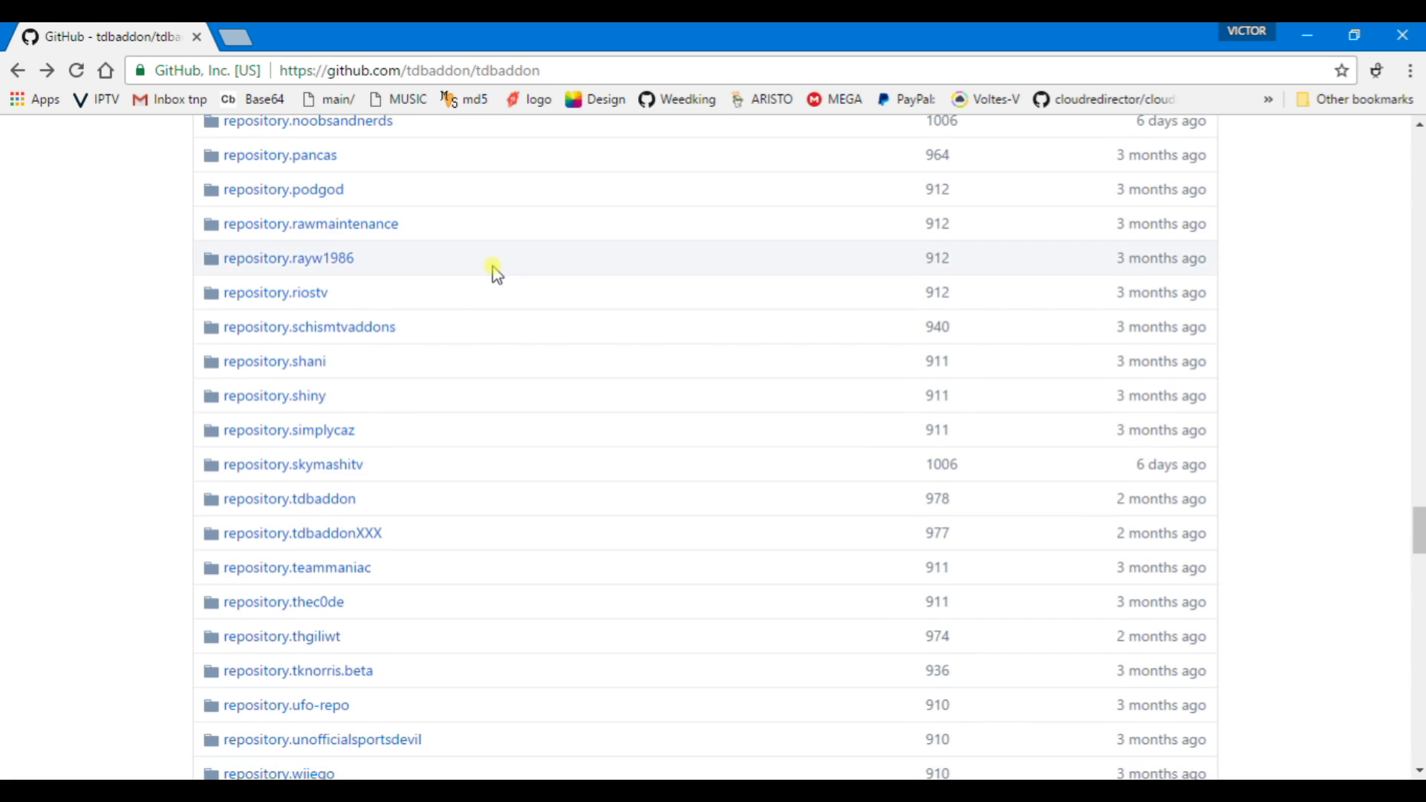
pyautogui.scroll(20, 496, 274)
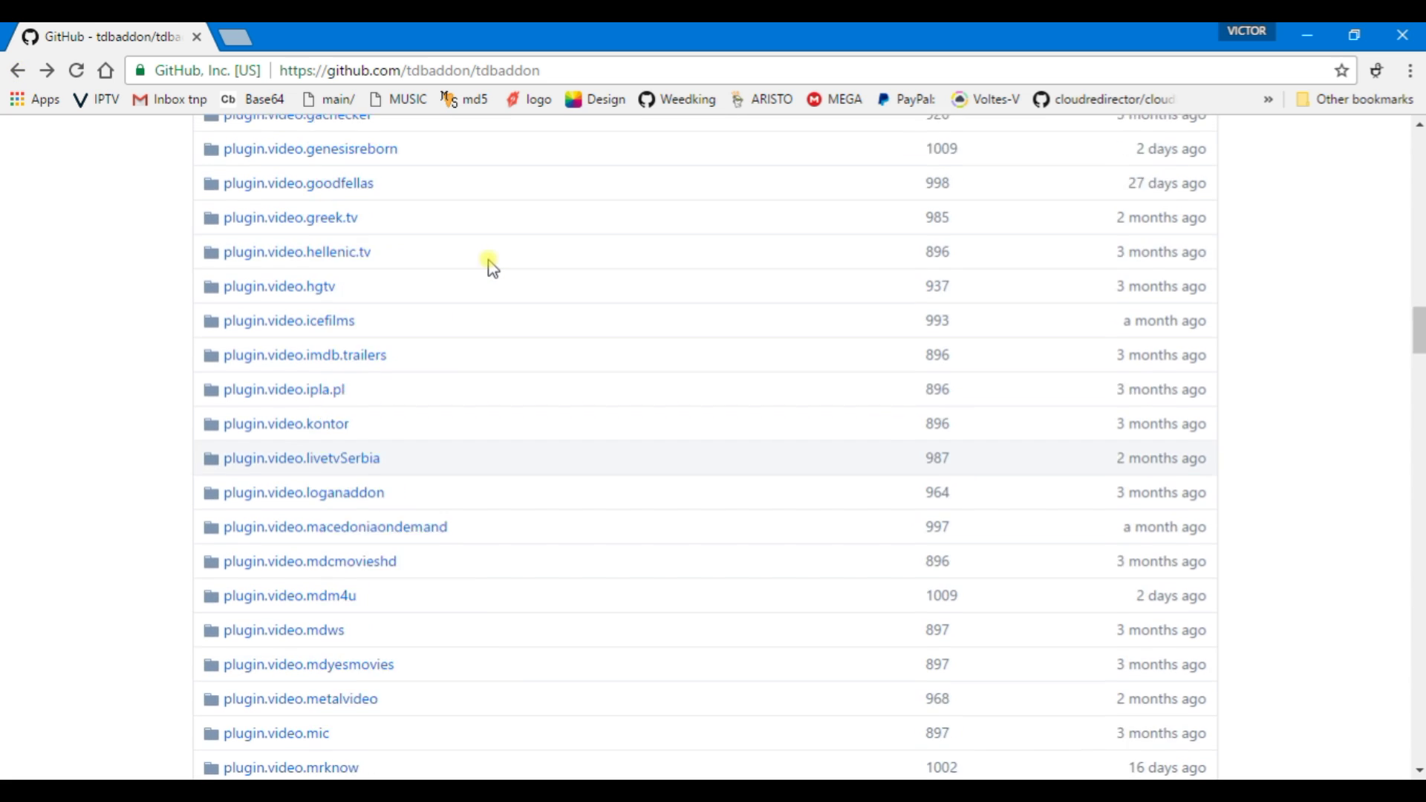
pyautogui.scroll(18, 489, 256)
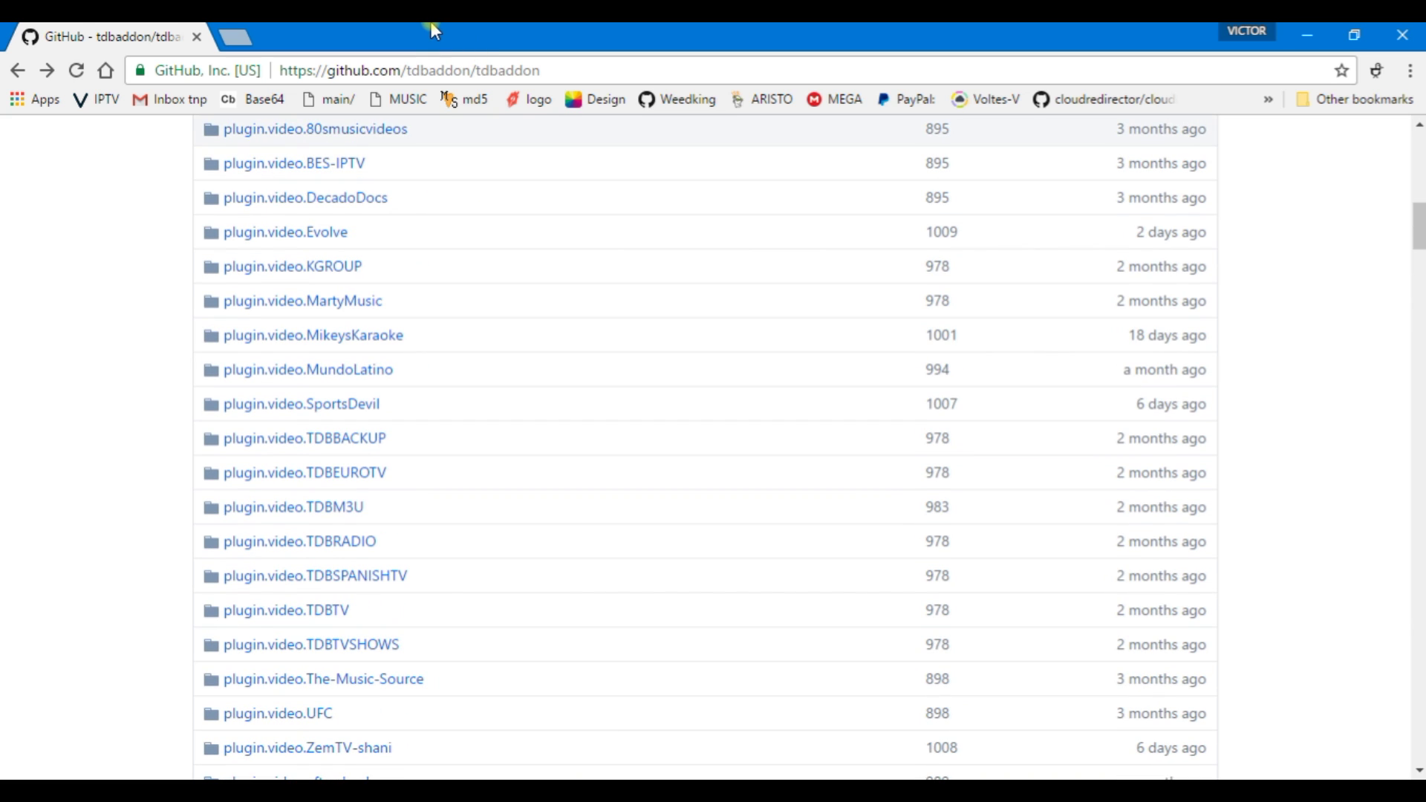
pyautogui.scroll(10, 1289, 301)
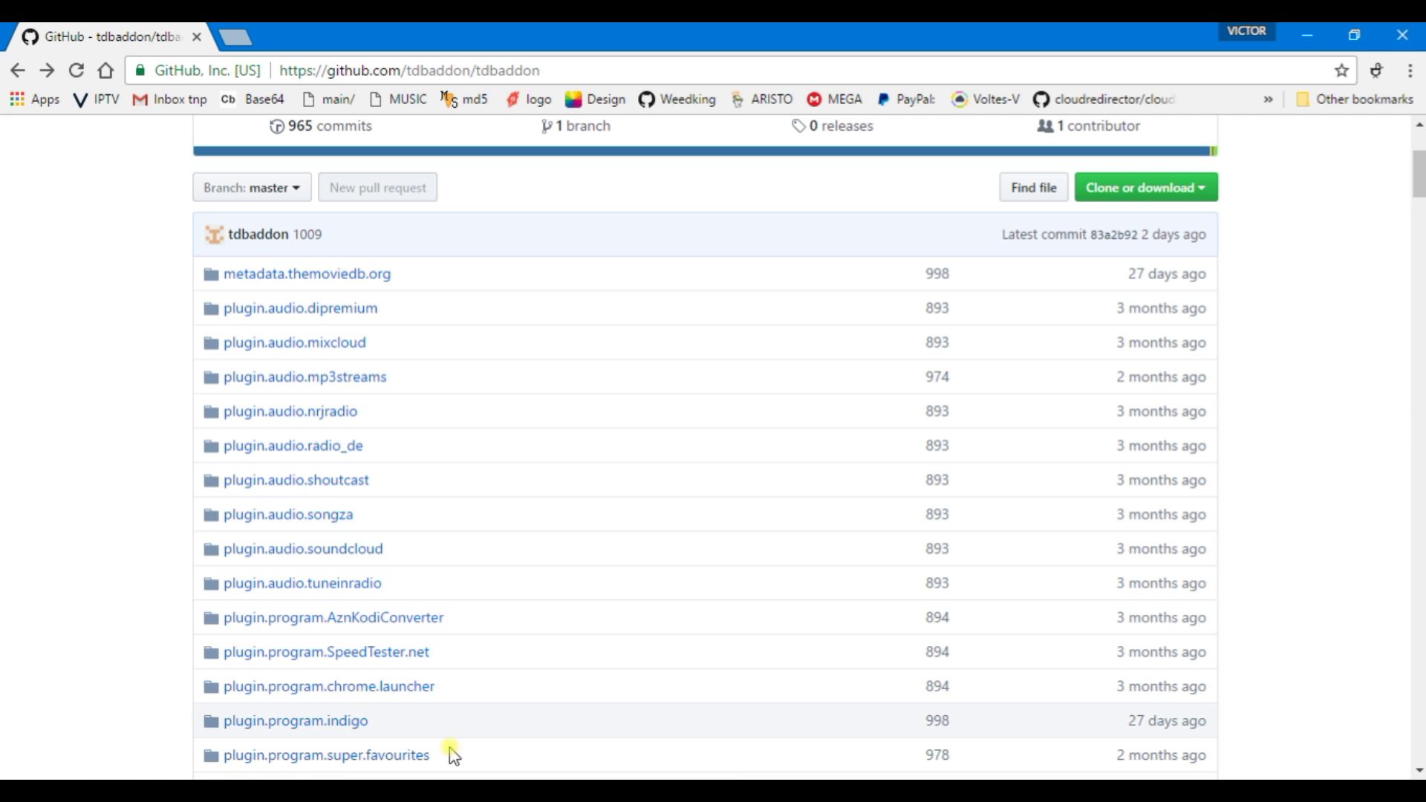
# Switch to File Explorer and open the addons folder inside the Kodi folder under AppData Roaming.
pyautogui.press('super')
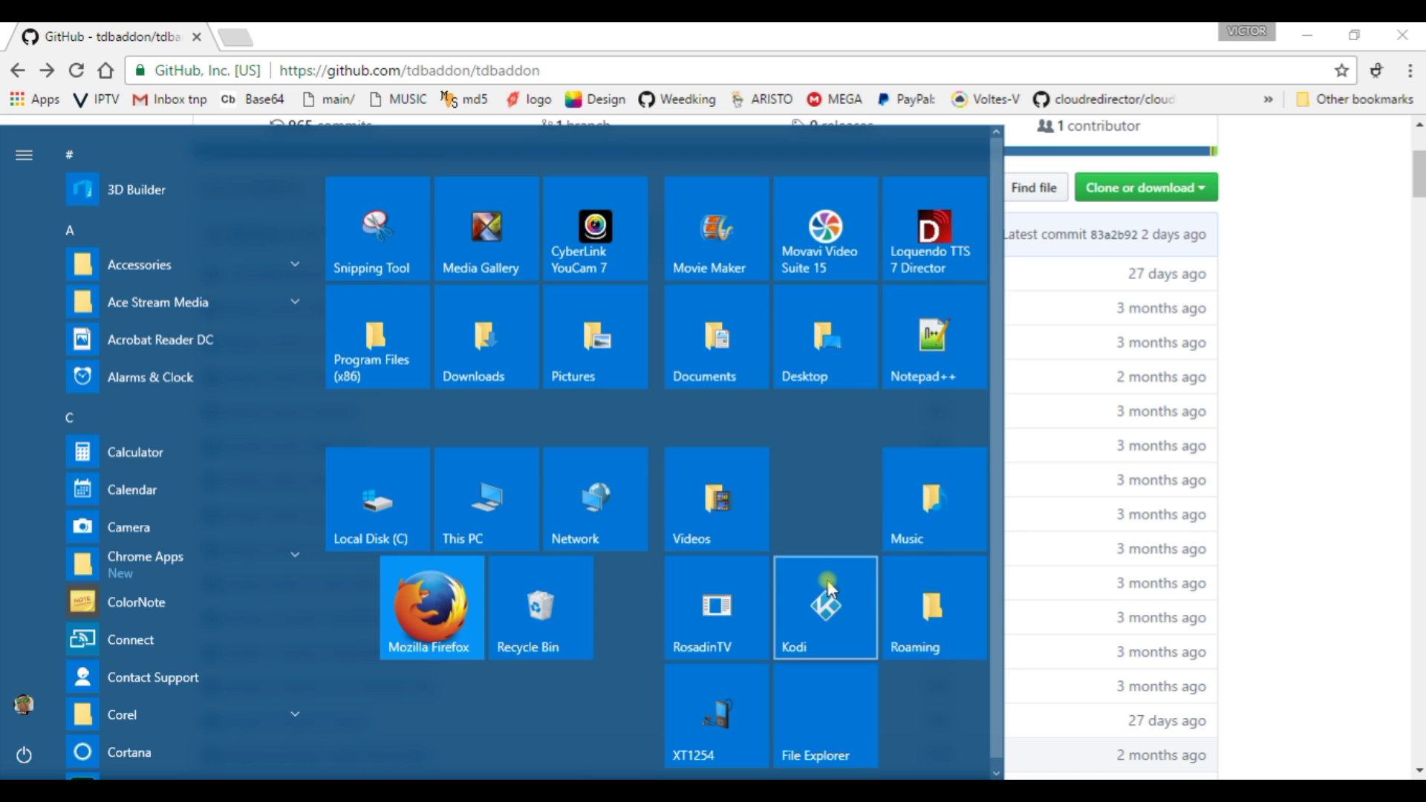
pyautogui.click(919, 618)
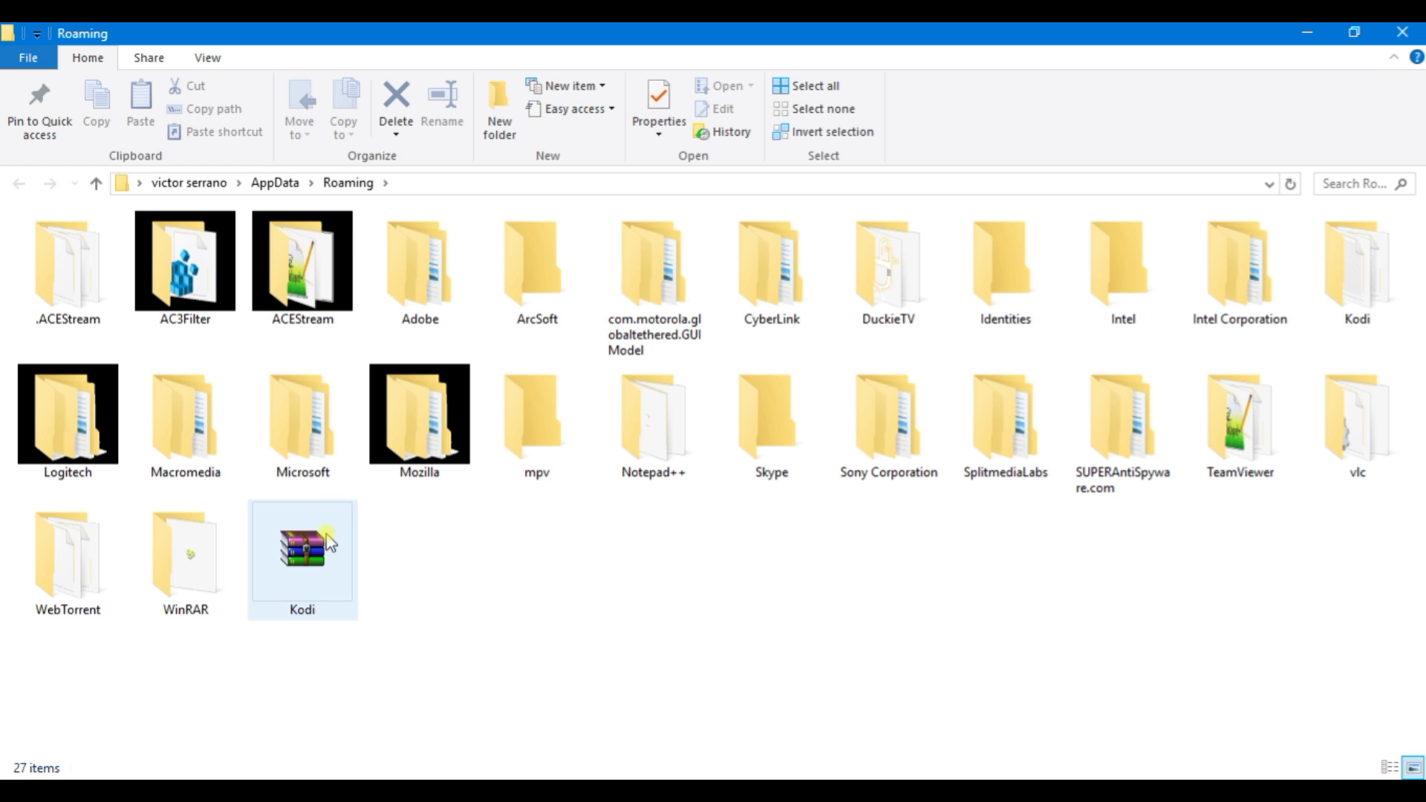
pyautogui.doubleClick(1337, 297)
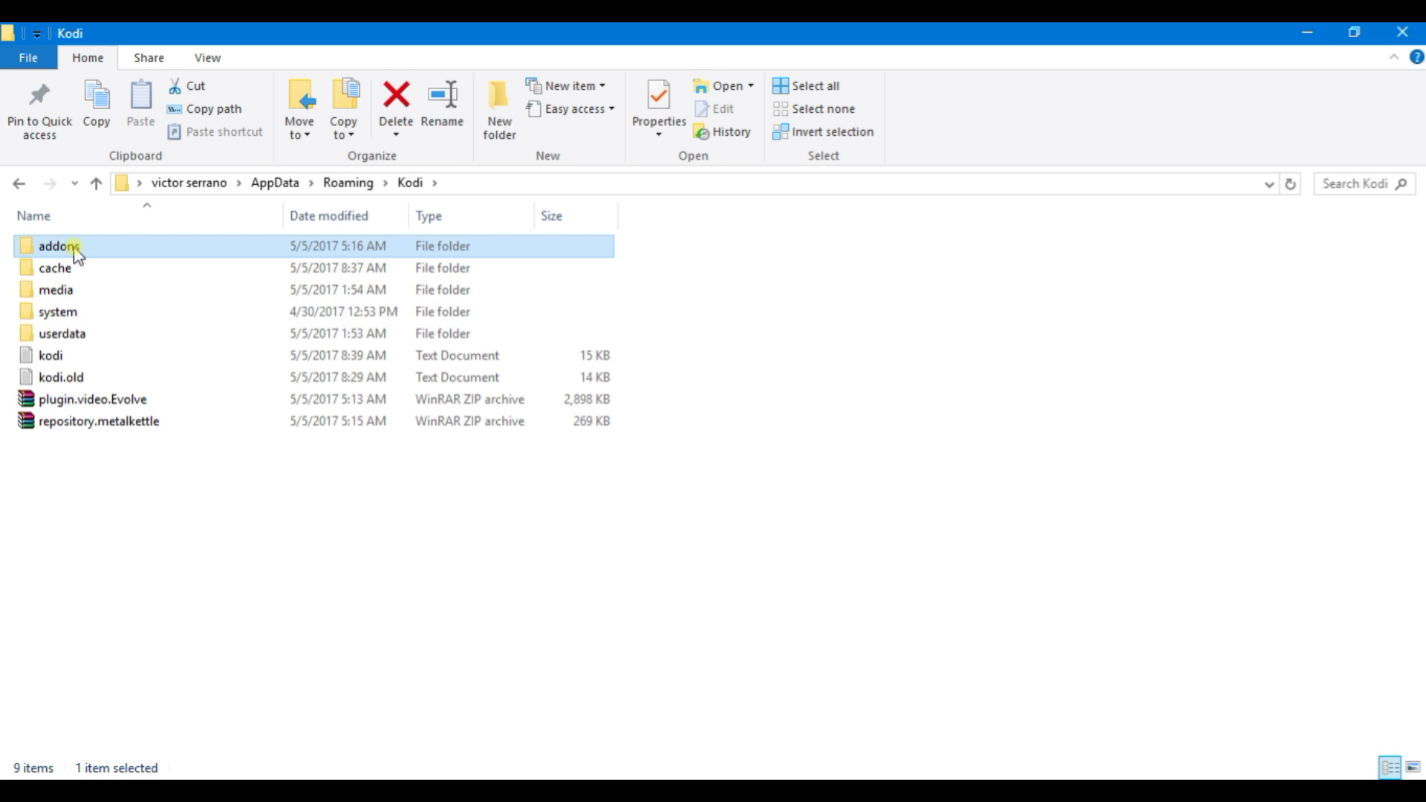
pyautogui.doubleClick(70, 246)
# Find the plugin.video.phstreams folder among the installed Kodi add-ons and open it.
pyautogui.scroll(-4, 256, 330)
pyautogui.scroll(-20, 249, 318)
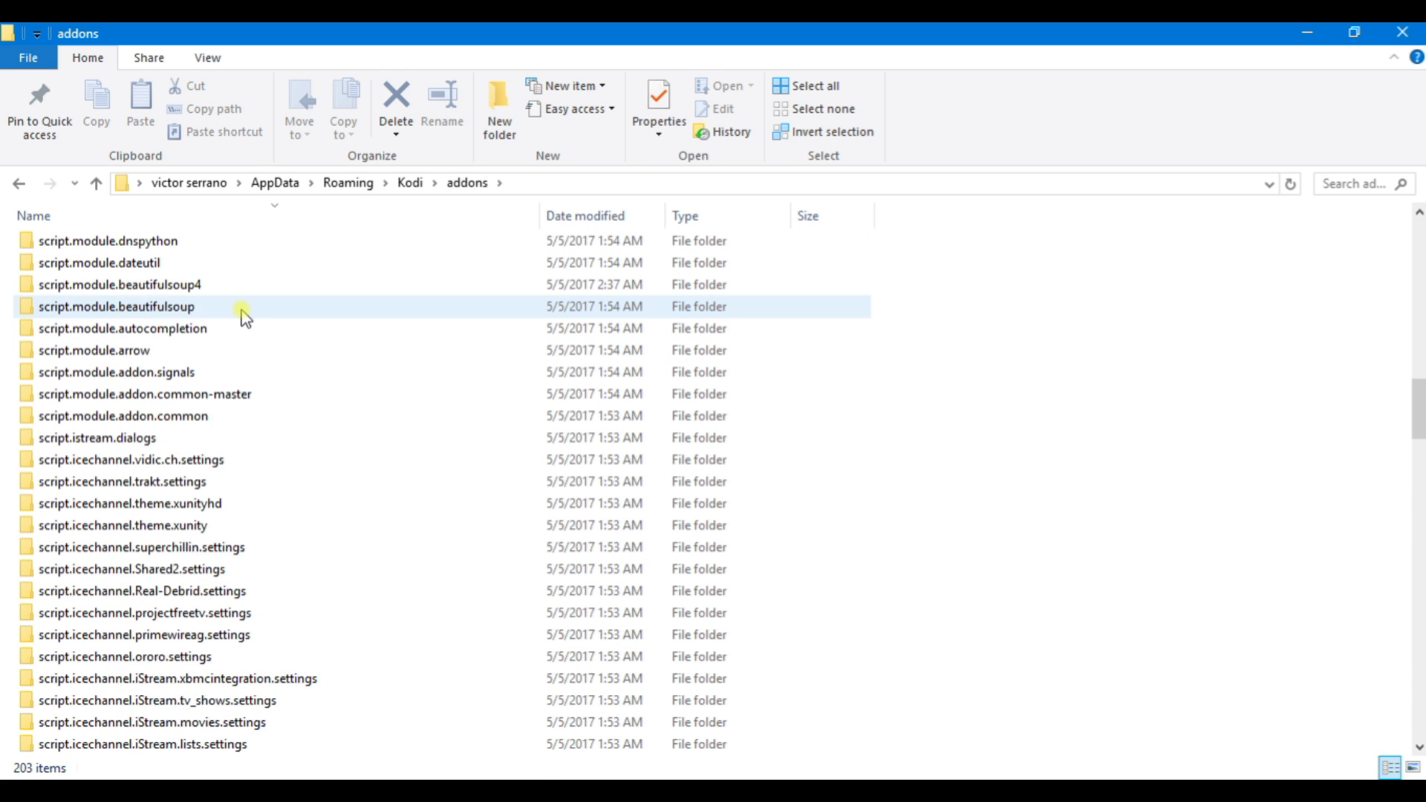
pyautogui.scroll(-16, 320, 352)
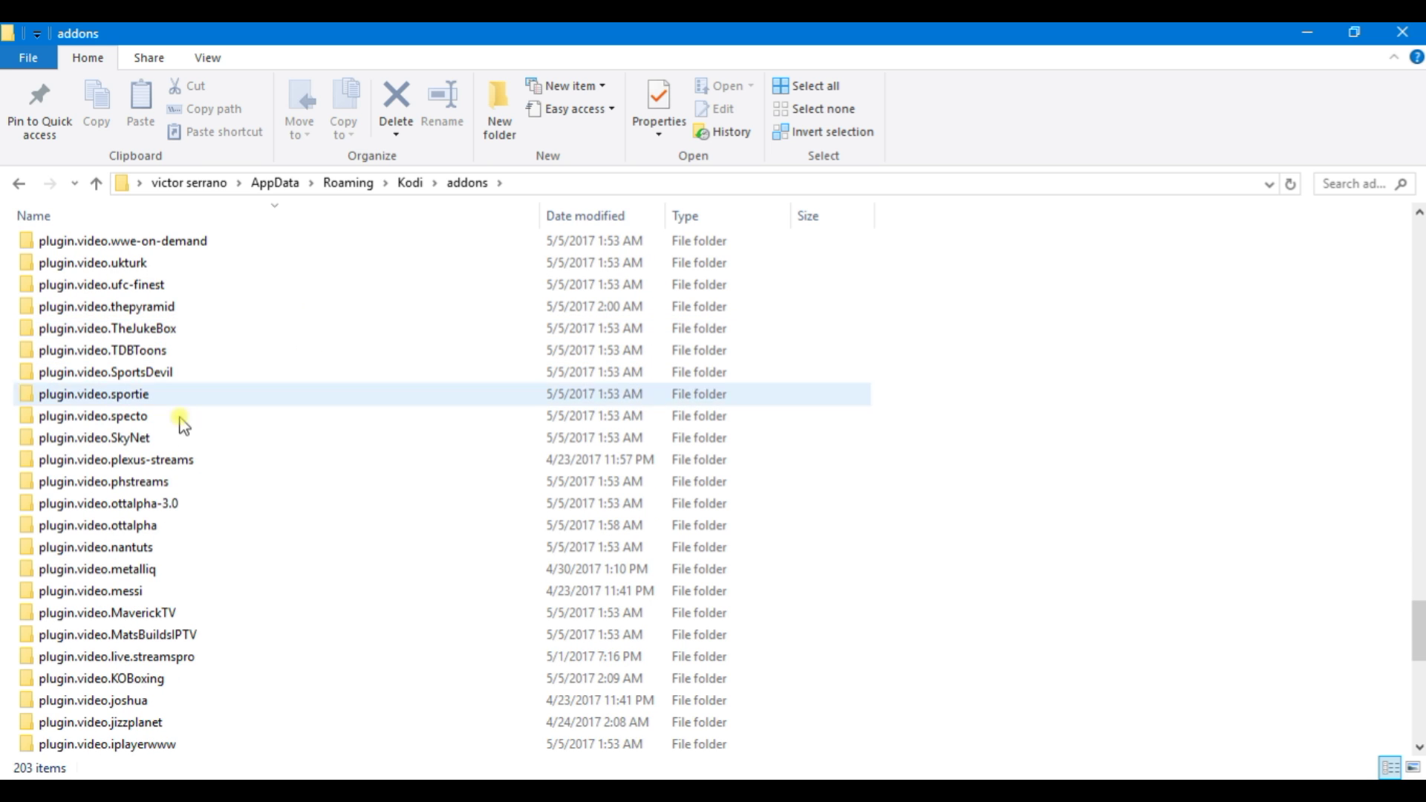
pyautogui.doubleClick(127, 482)
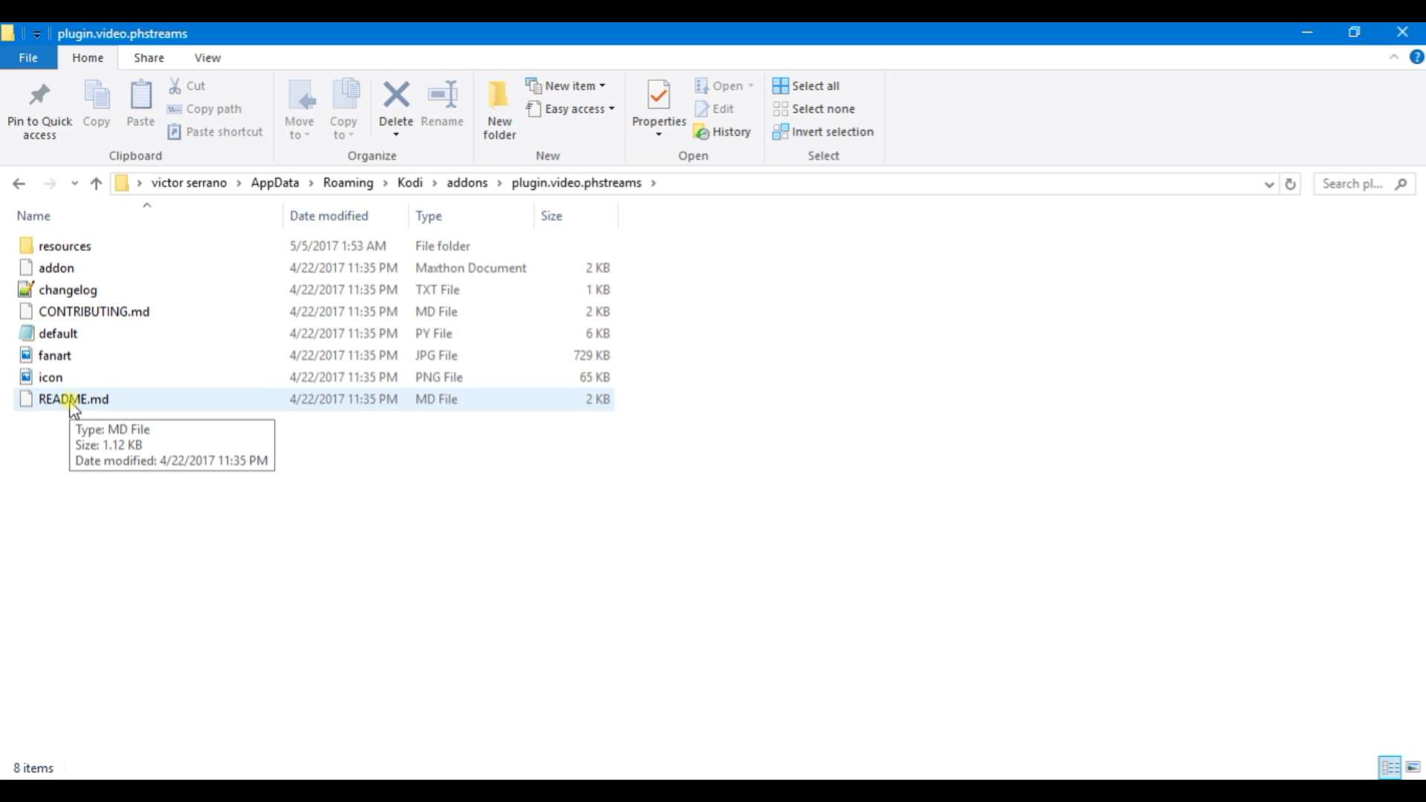
# Open the add-on's resources folder, look into its screenshots subfolder and return to resources.
pyautogui.doubleClick(86, 250)
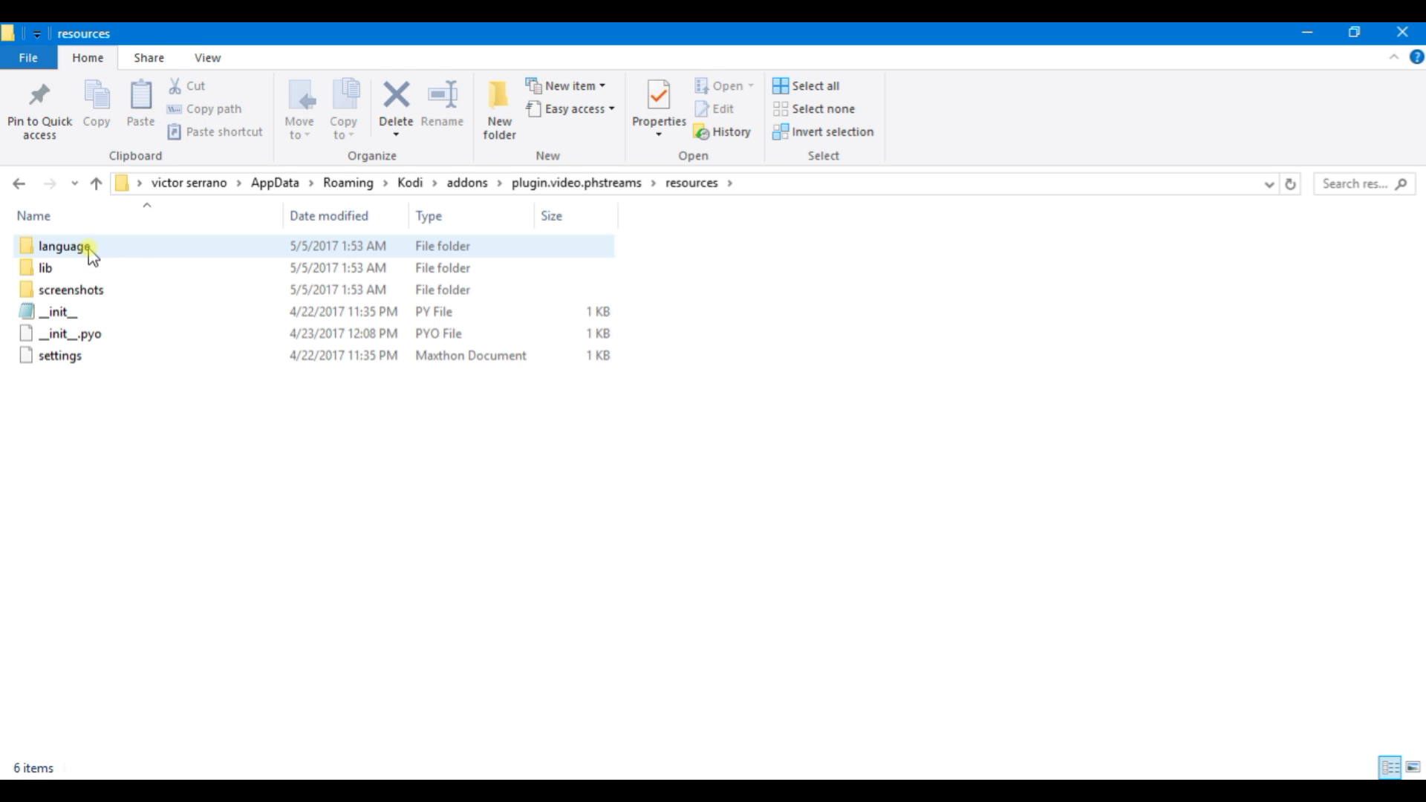
pyautogui.doubleClick(71, 290)
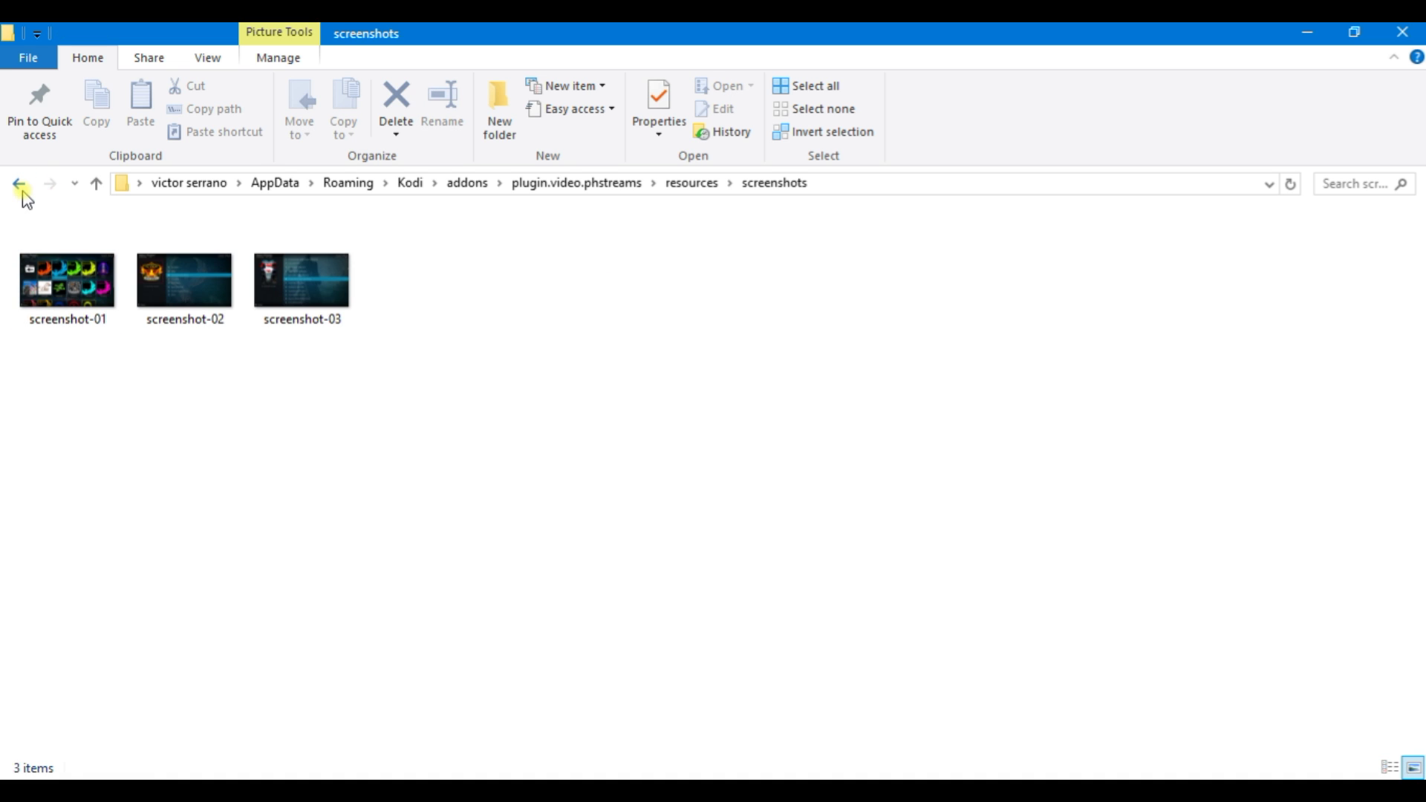
pyautogui.click(19, 184)
# Go into the indexers folder inside lib and open the phstreams PY file in Notepad++.
pyautogui.doubleClick(45, 269)
pyautogui.doubleClick(57, 246)
pyautogui.click(89, 312)
pyautogui.rightClick(80, 312)
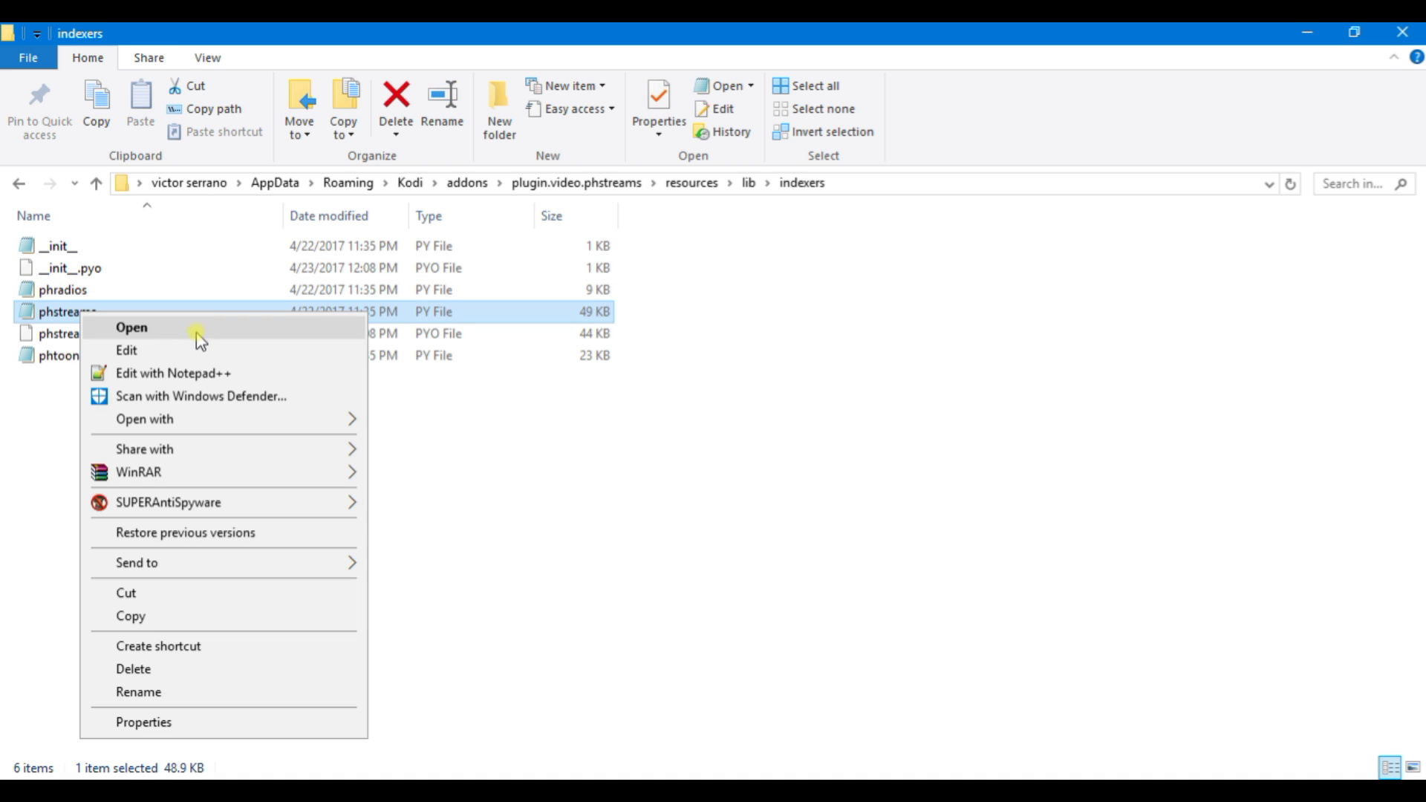
pyautogui.click(184, 373)
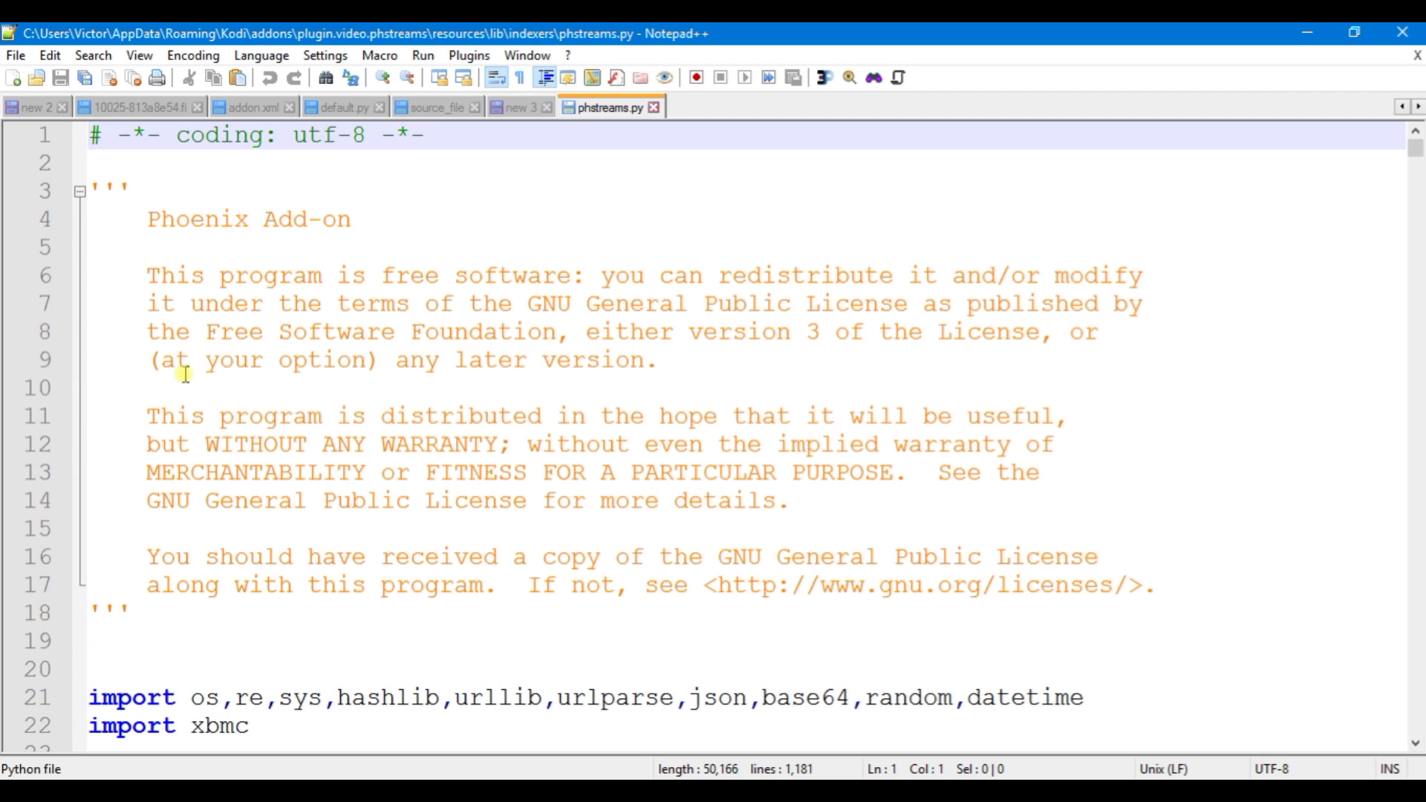
# Copy the GNU General Public License notice from the header comment of phstreams.py, lines 6 to 17.
pyautogui.scroll(-2, 327, 256)
pyautogui.scroll(2, 357, 243)
pyautogui.moveTo(164, 275); pyautogui.dragTo(1157, 587)
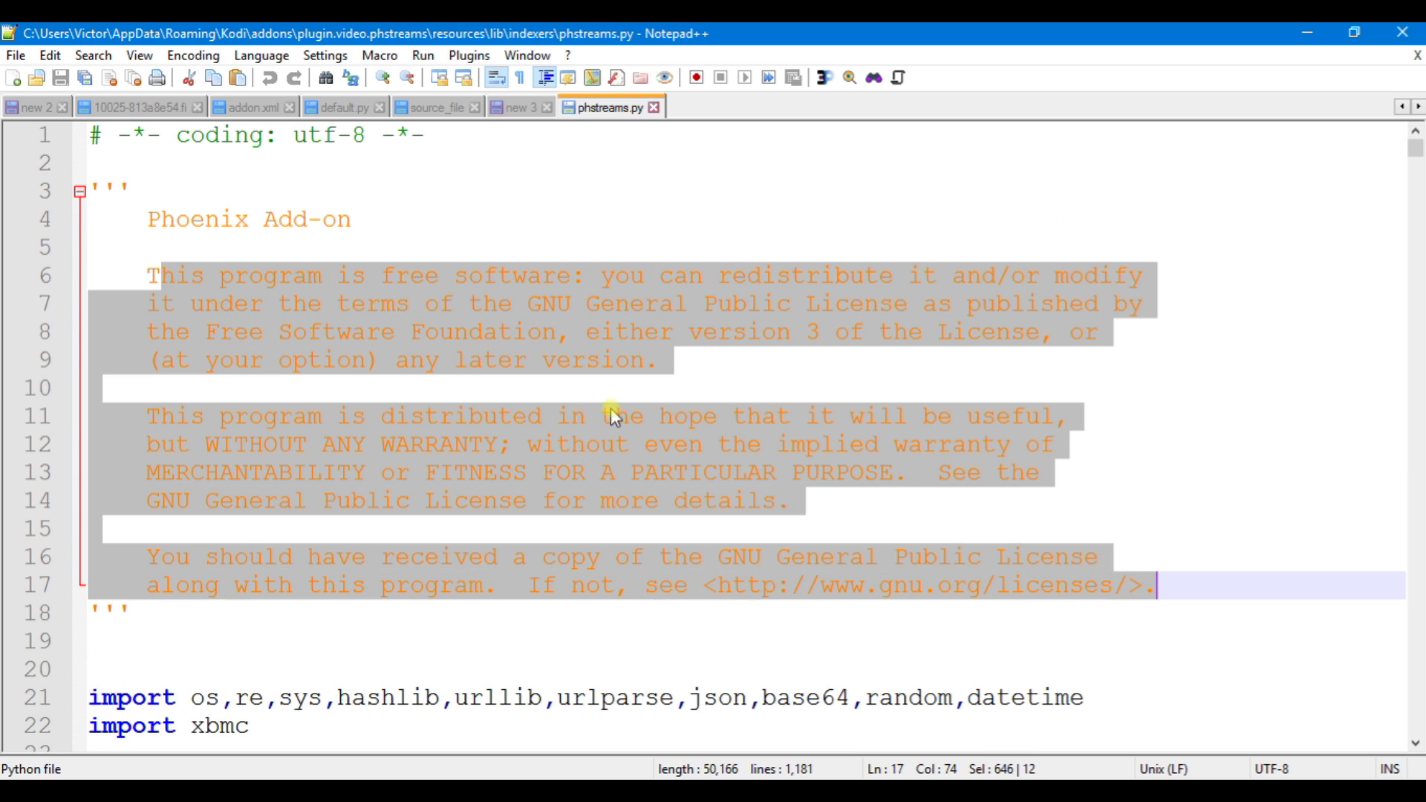
pyautogui.rightClick(573, 448)
pyautogui.click(628, 382)
# Open Google Translate through its shortcut in the Desktop folder and paste the copied license notice into the source text.
pyautogui.click(18, 792)
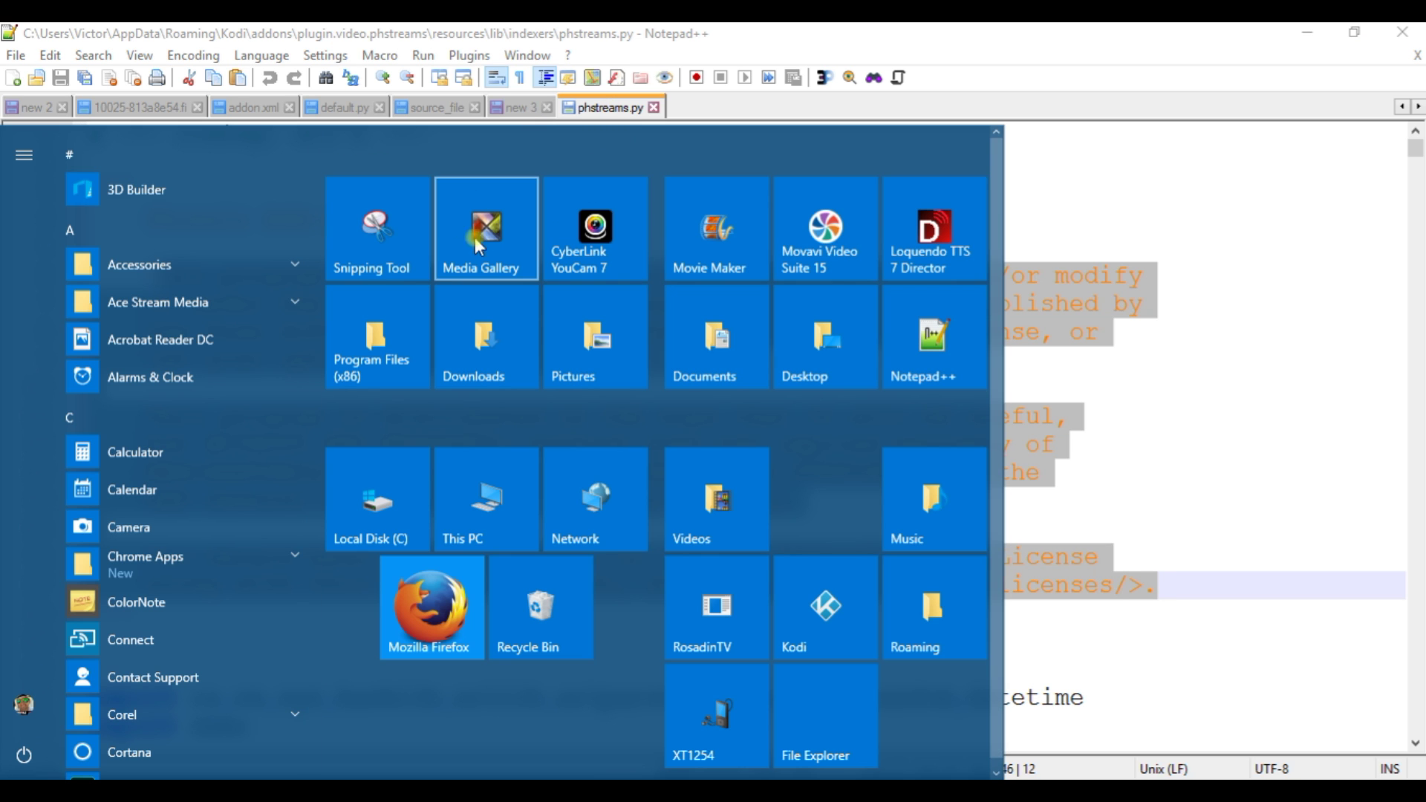
pyautogui.click(813, 338)
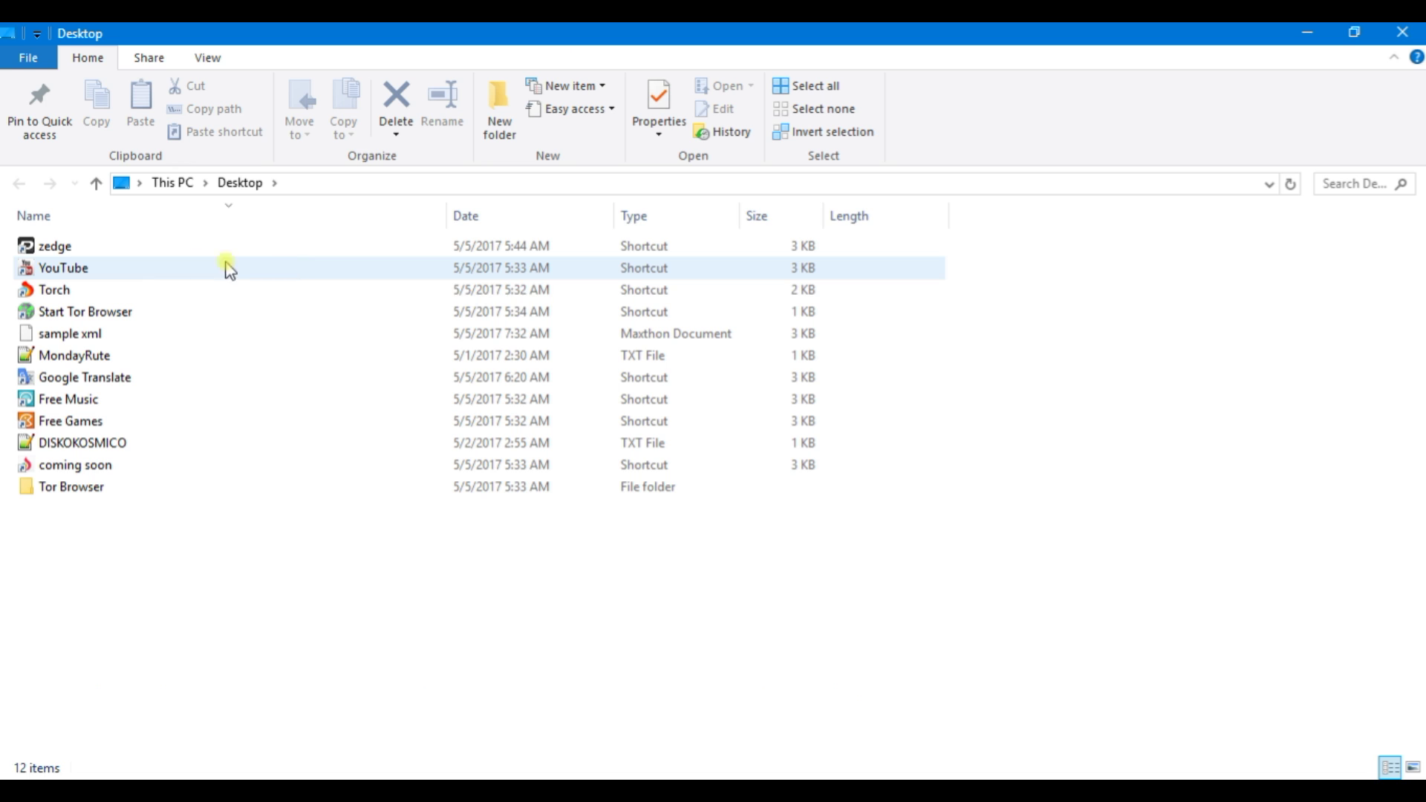
pyautogui.doubleClick(115, 380)
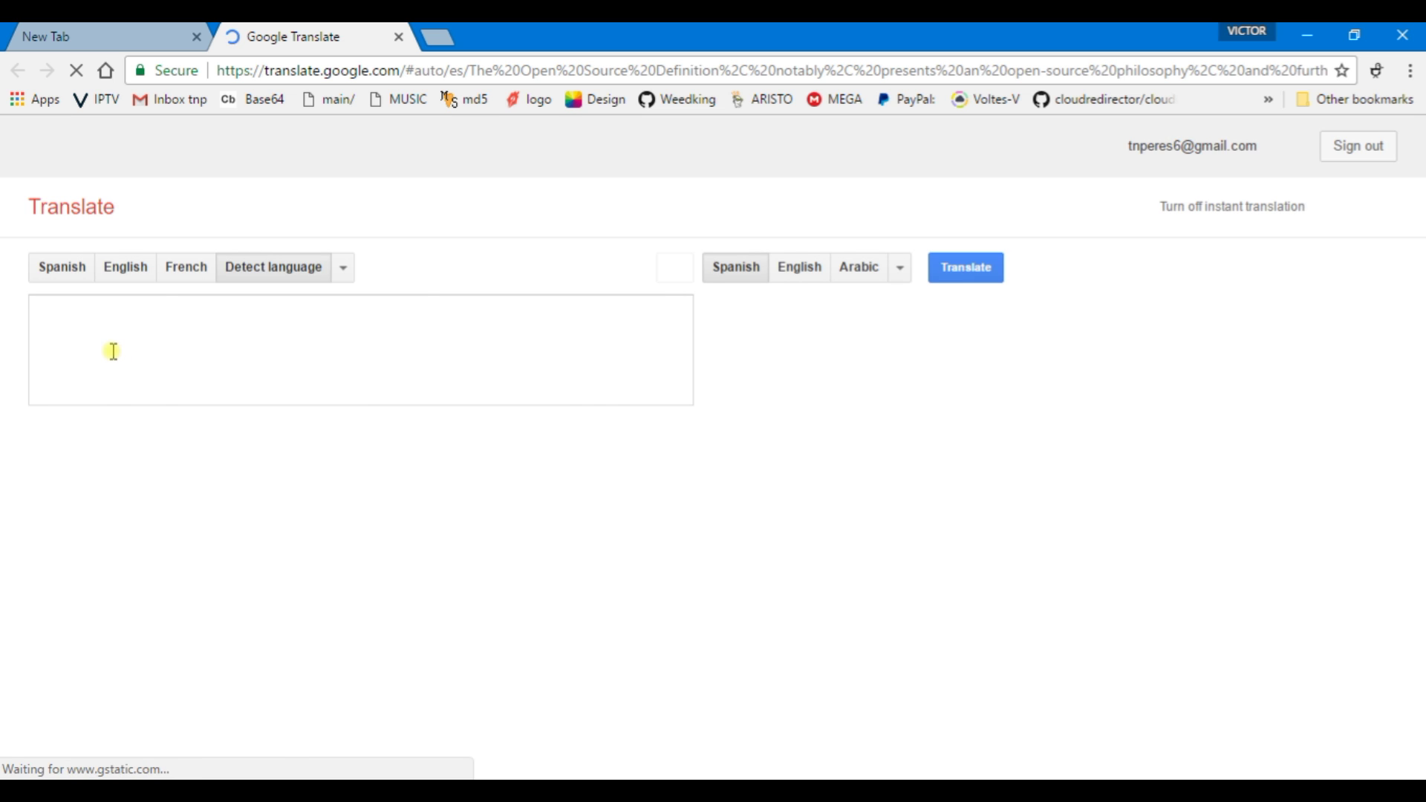
pyautogui.rightClick(110, 355)
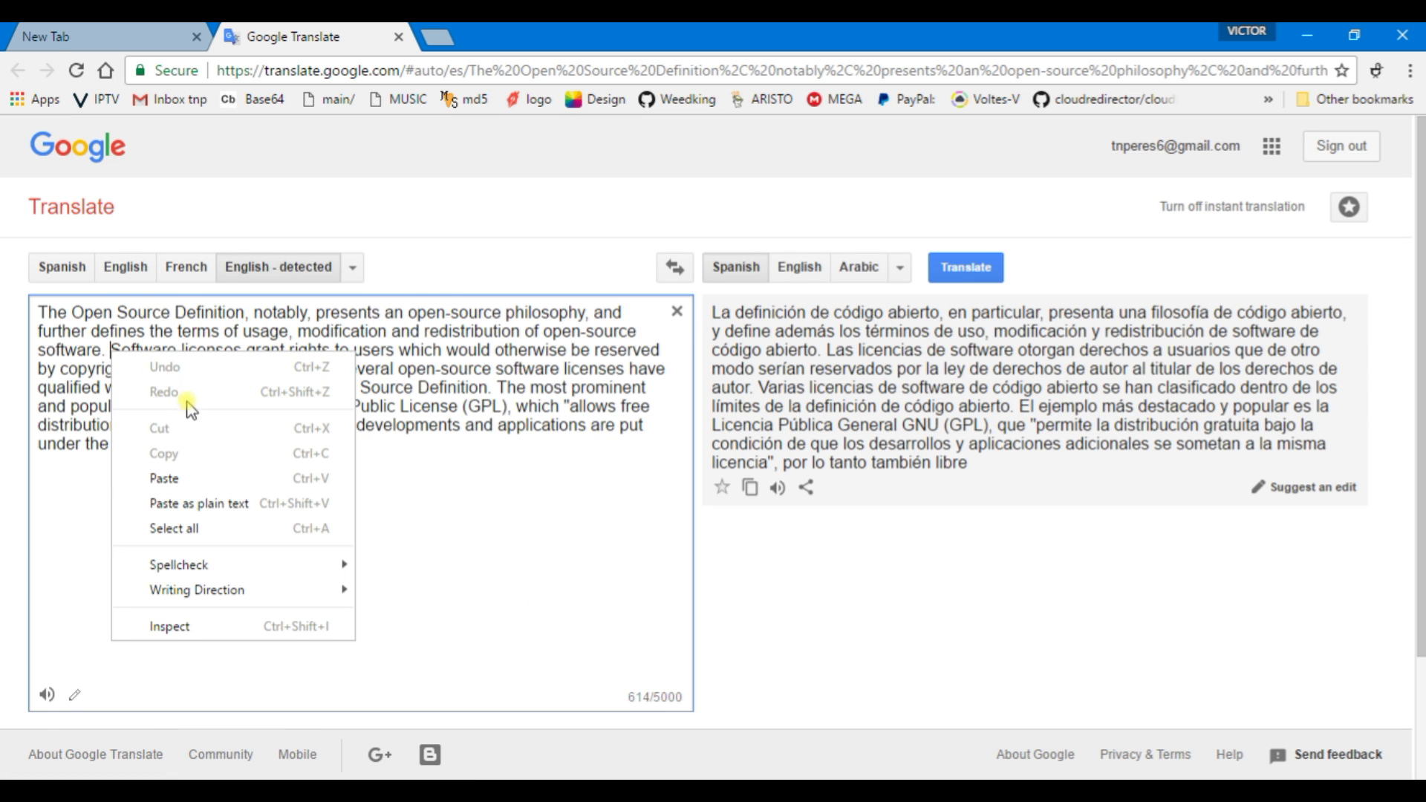
pyautogui.click(177, 478)
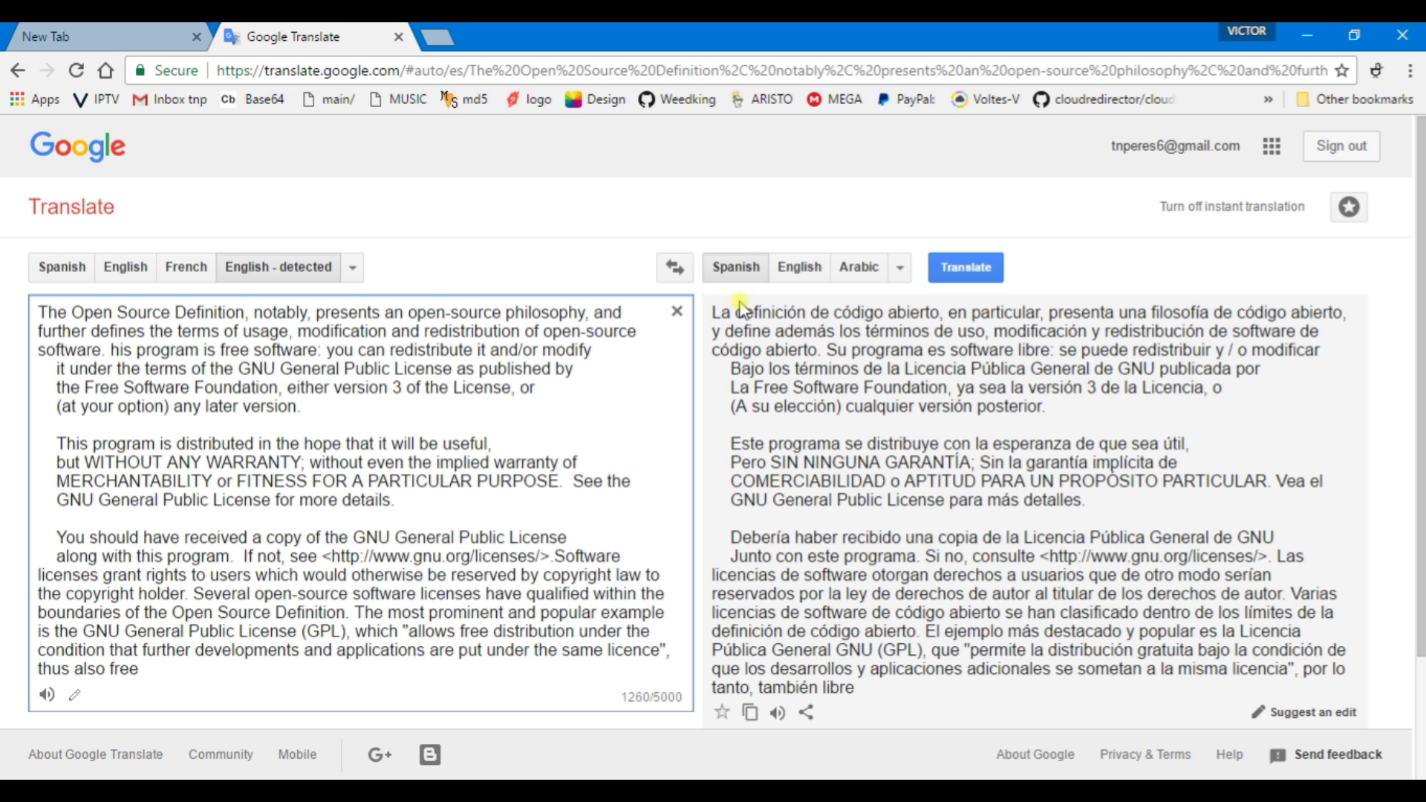
# Select only the complete Spanish translation and copy it.
pyautogui.moveTo(715, 321); pyautogui.dragTo(1252, 765)
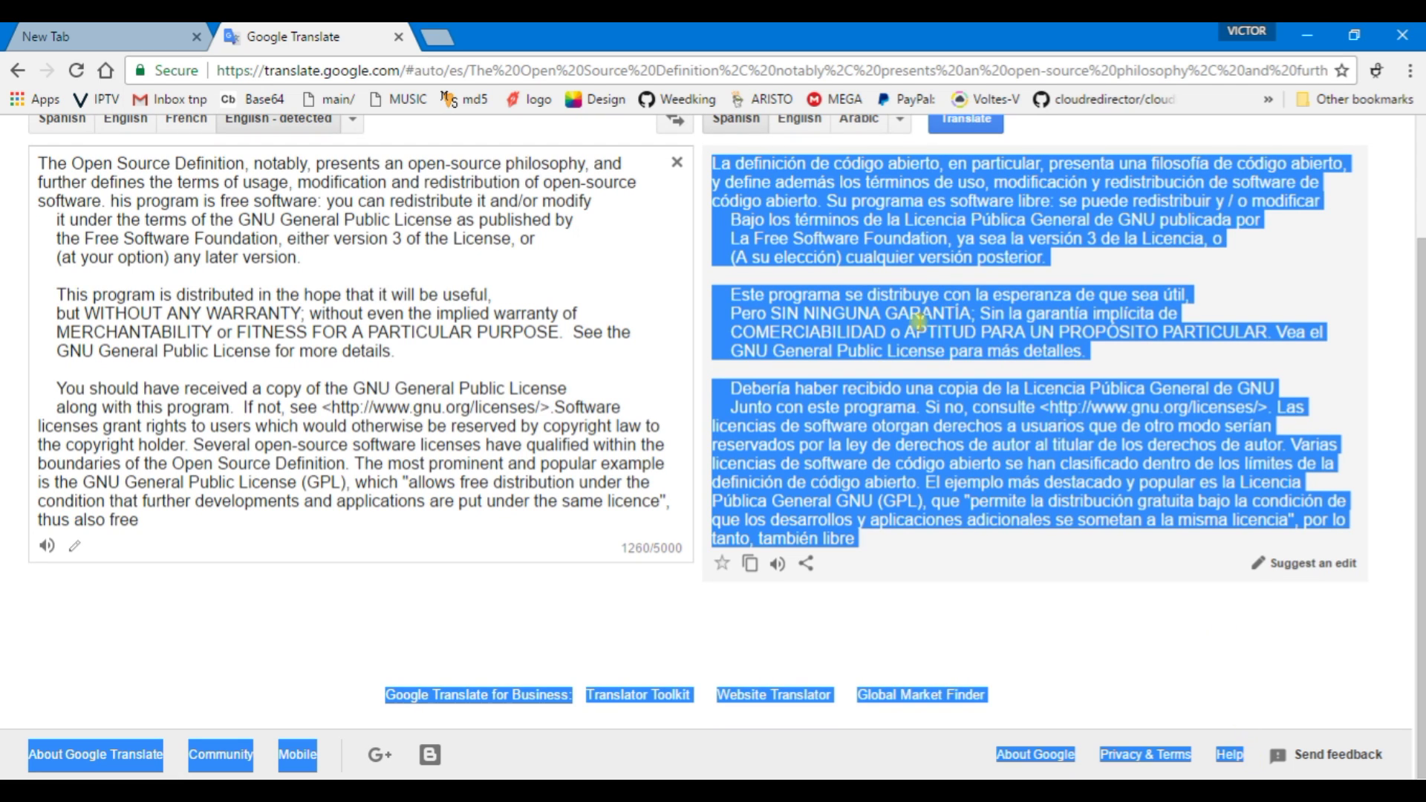
pyautogui.moveTo(886, 538); pyautogui.dragTo(718, 162)
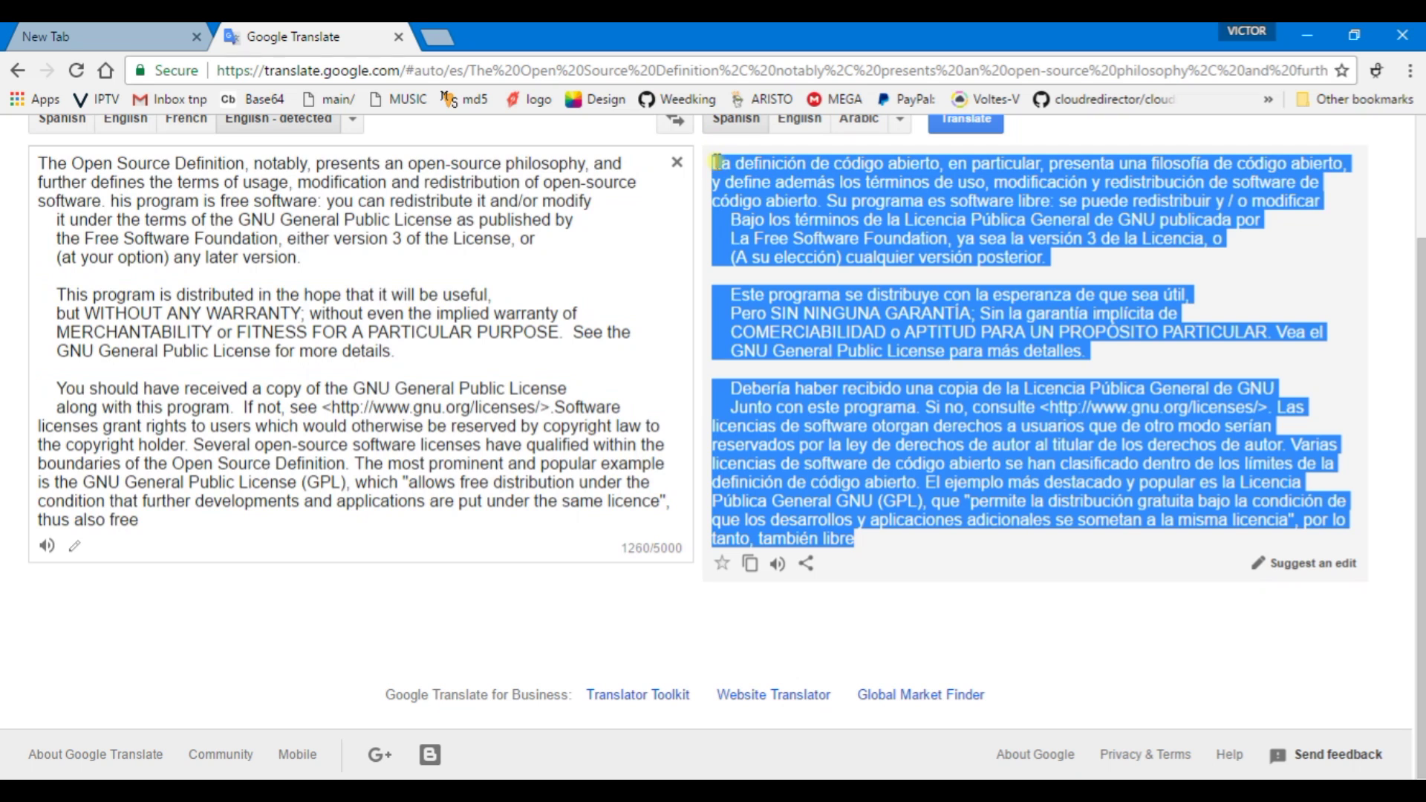
pyautogui.rightClick(737, 182)
pyautogui.click(777, 194)
# Switch back to Notepad++ and paste the Spanish translation into a new document.
pyautogui.hotkey('alt', 'Tab')
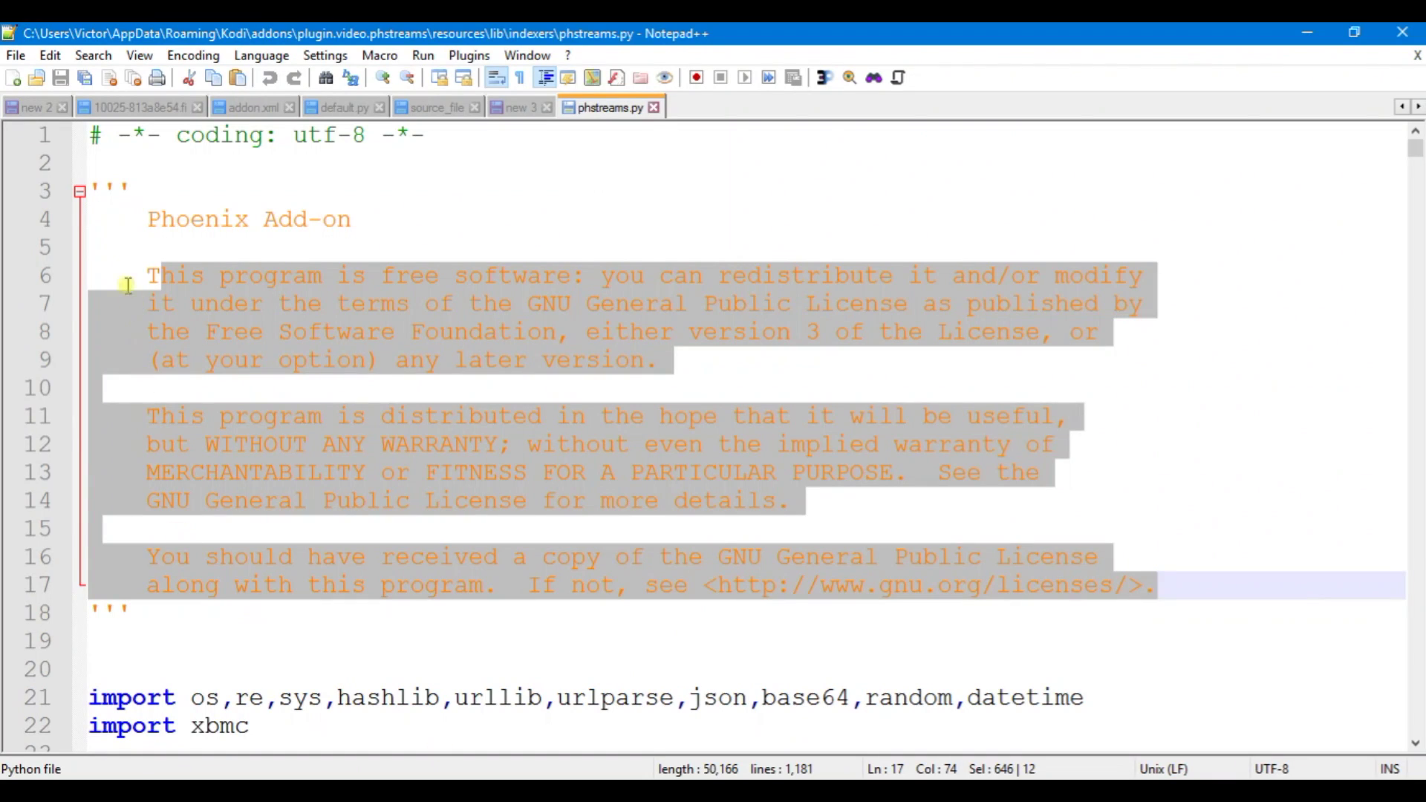
pyautogui.click(15, 54)
pyautogui.click(82, 63)
pyautogui.rightClick(111, 130)
pyautogui.click(154, 184)
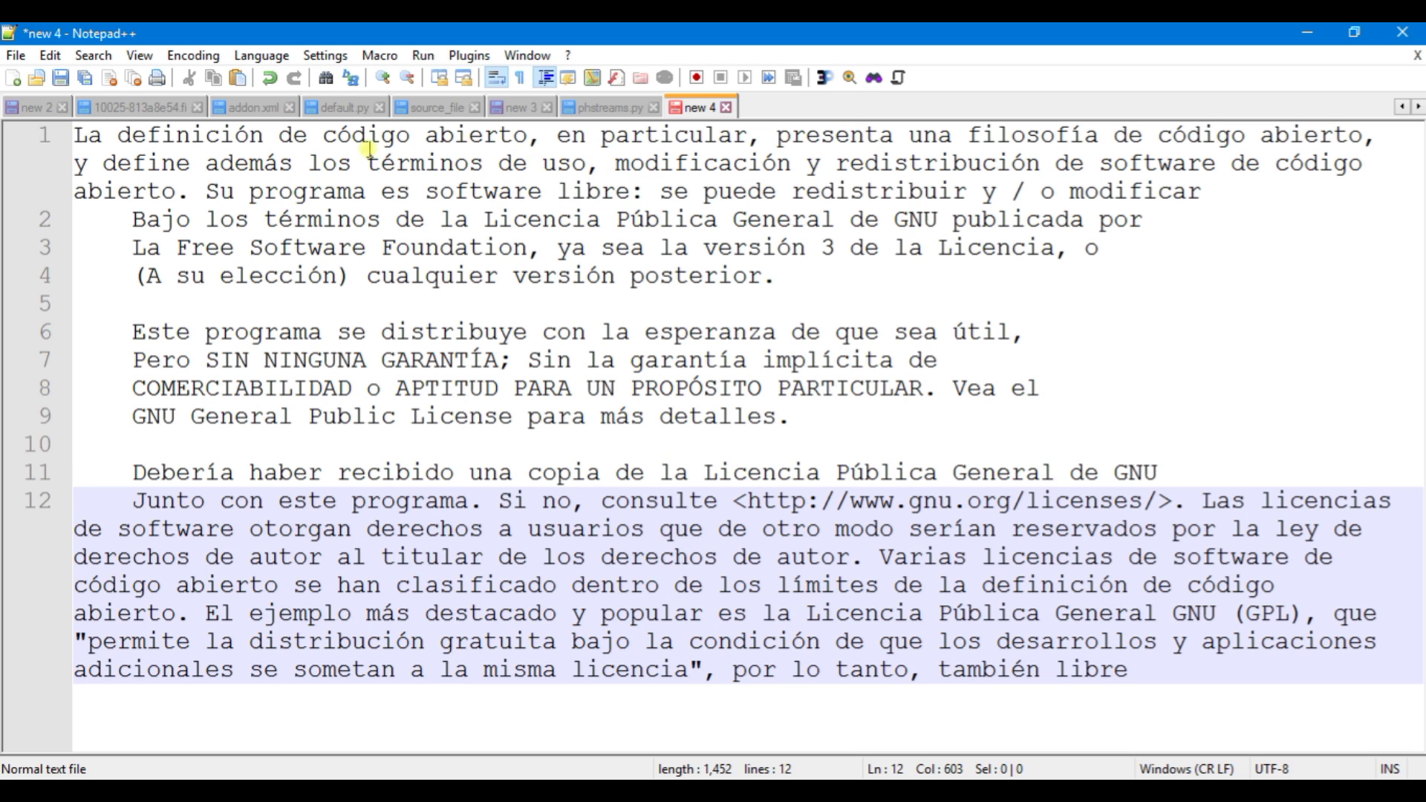
# Read through the translated license, highlighting the opening redistribution paragraph and the paragraph about distribution without warranty.
pyautogui.moveTo(207, 163); pyautogui.dragTo(796, 196)
pyautogui.moveTo(824, 279); pyautogui.dragTo(46, 102)
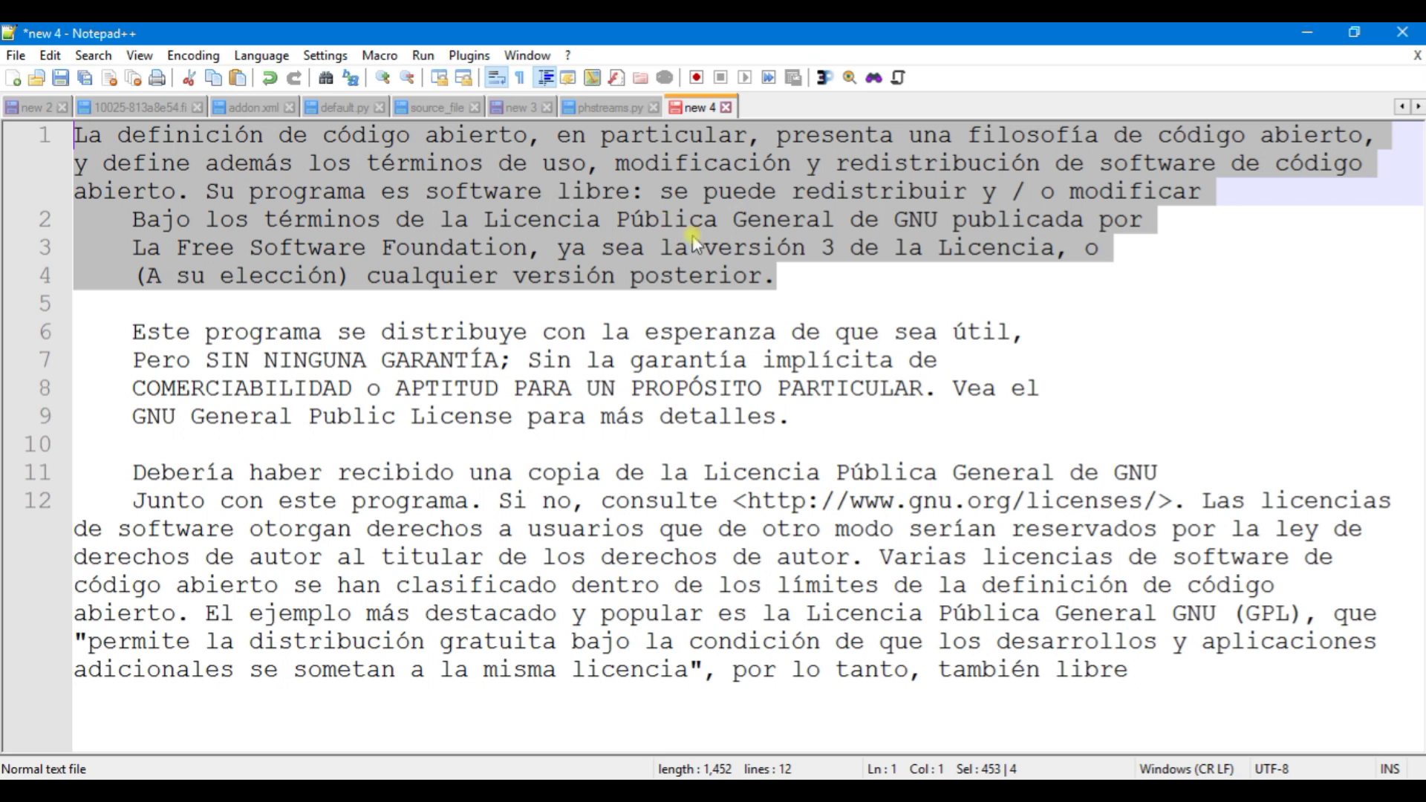
pyautogui.click(595, 461)
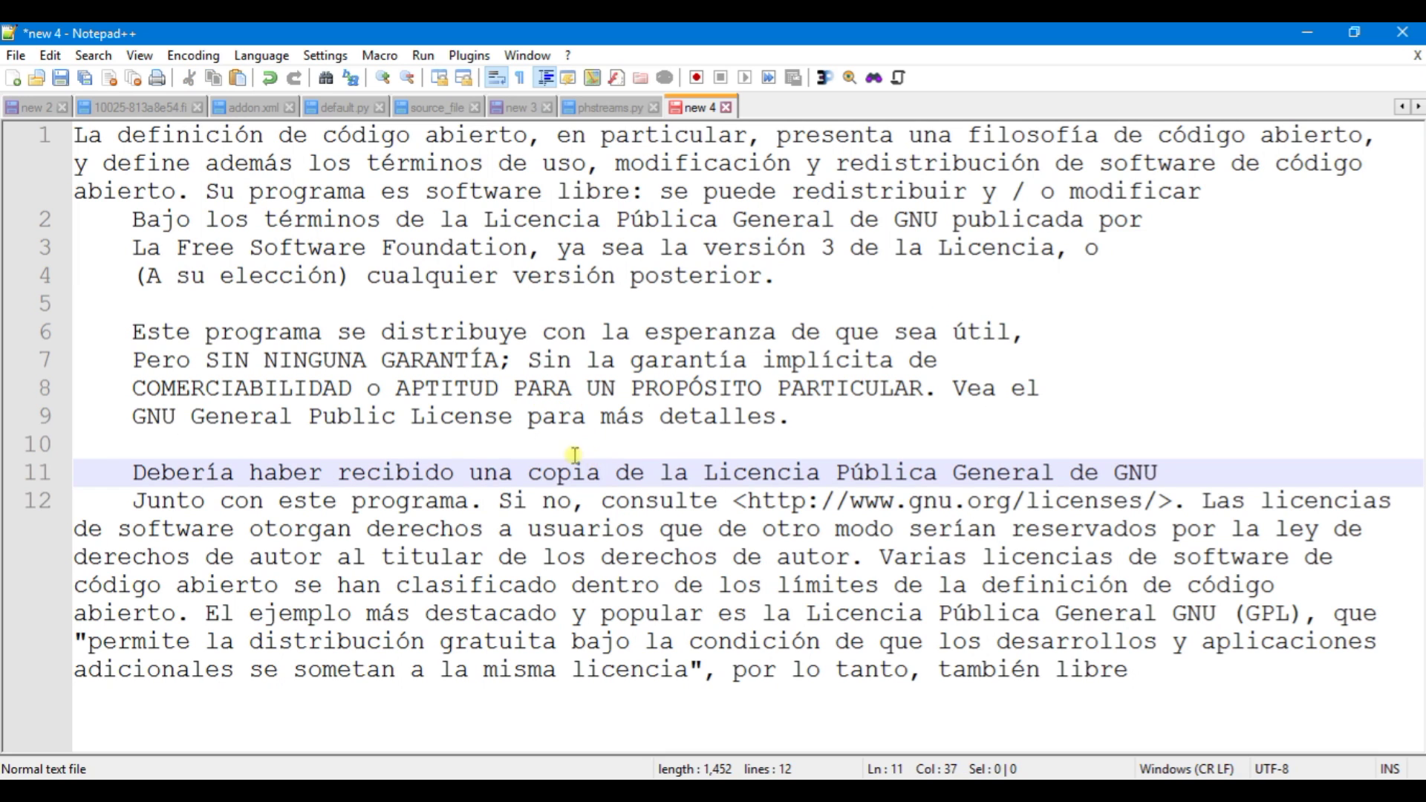
pyautogui.moveTo(129, 327); pyautogui.dragTo(851, 407)
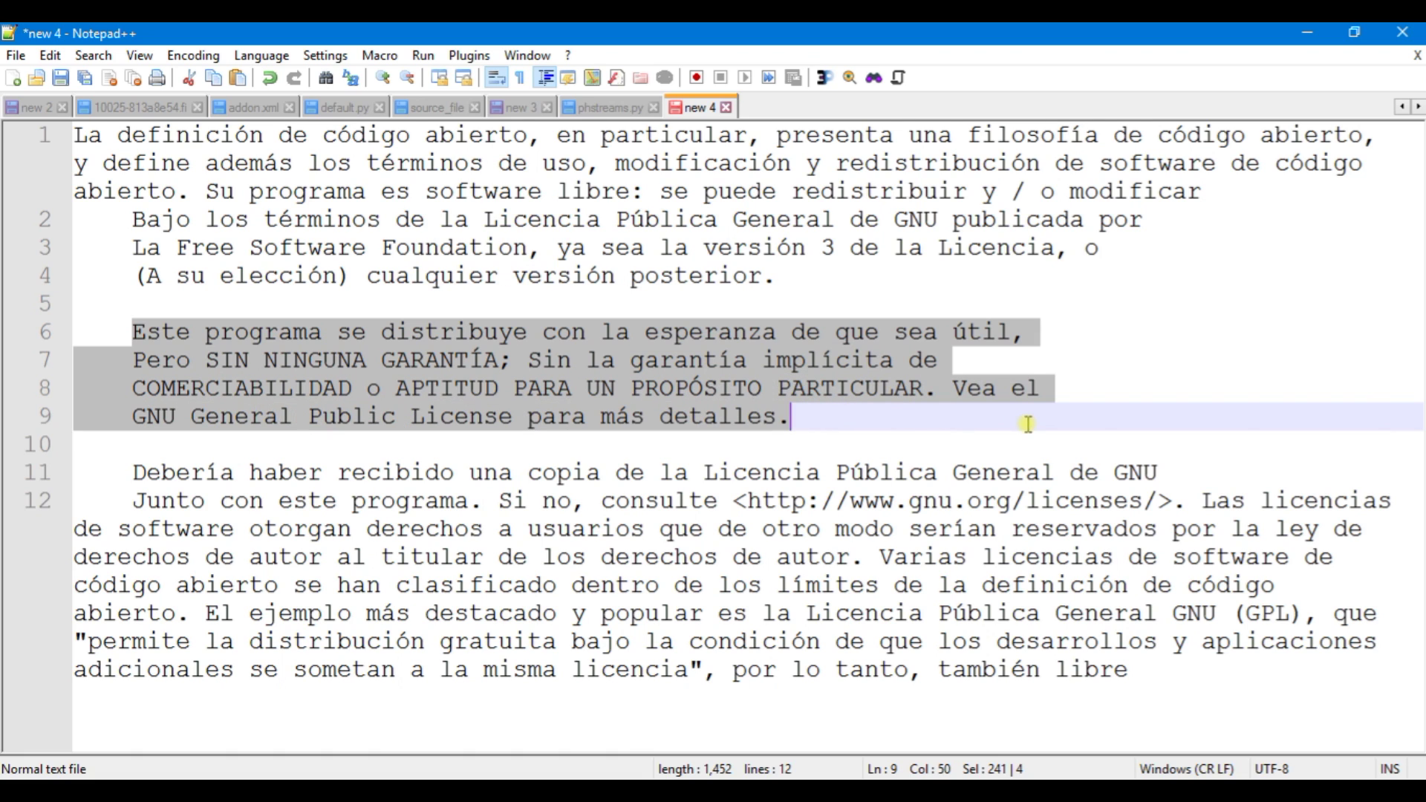